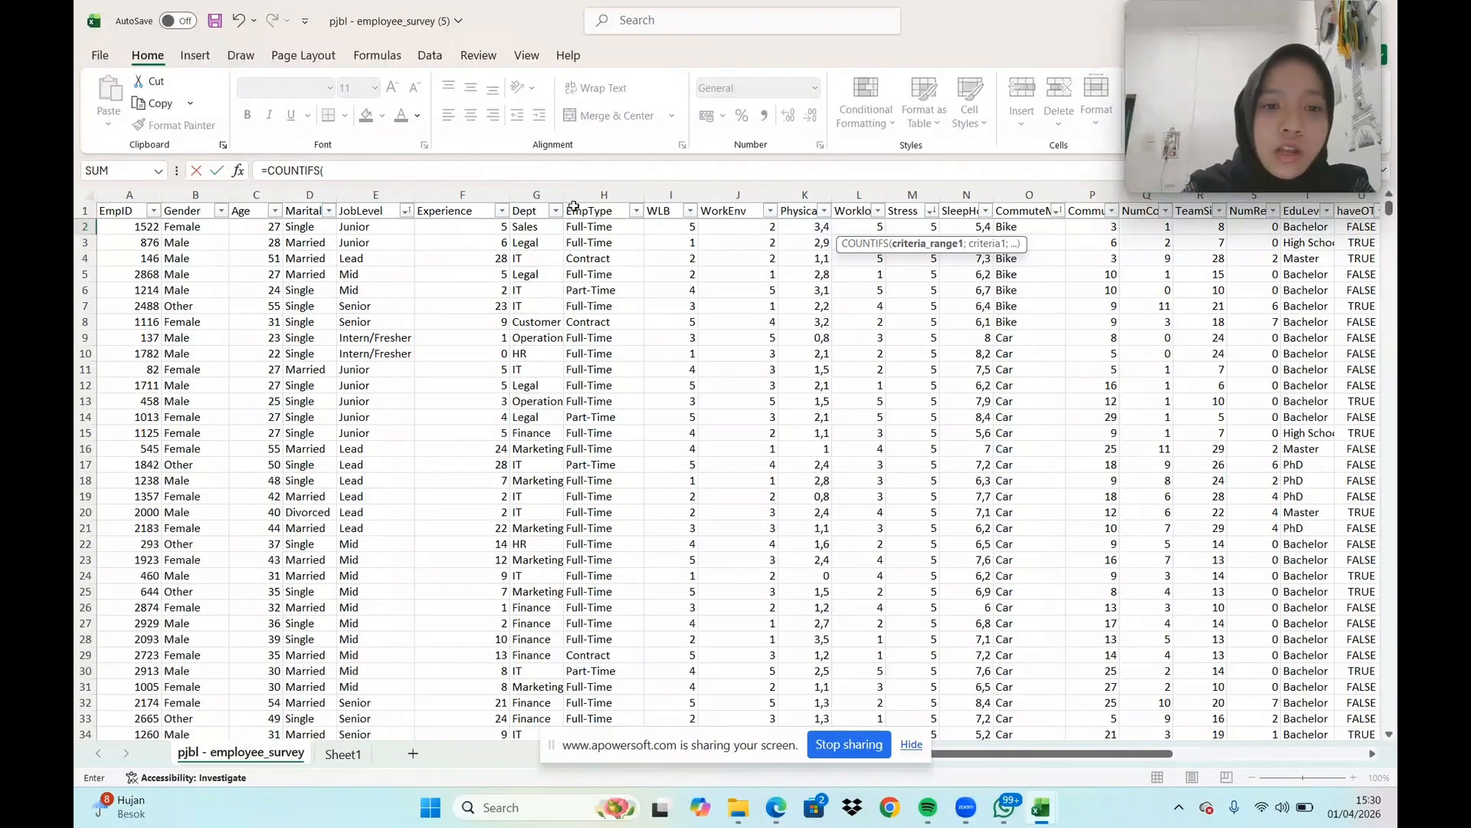
Set the COUNTIFS formula's first condition to the Dept column (G:G) matching the Legal value in G3
click(539, 195)
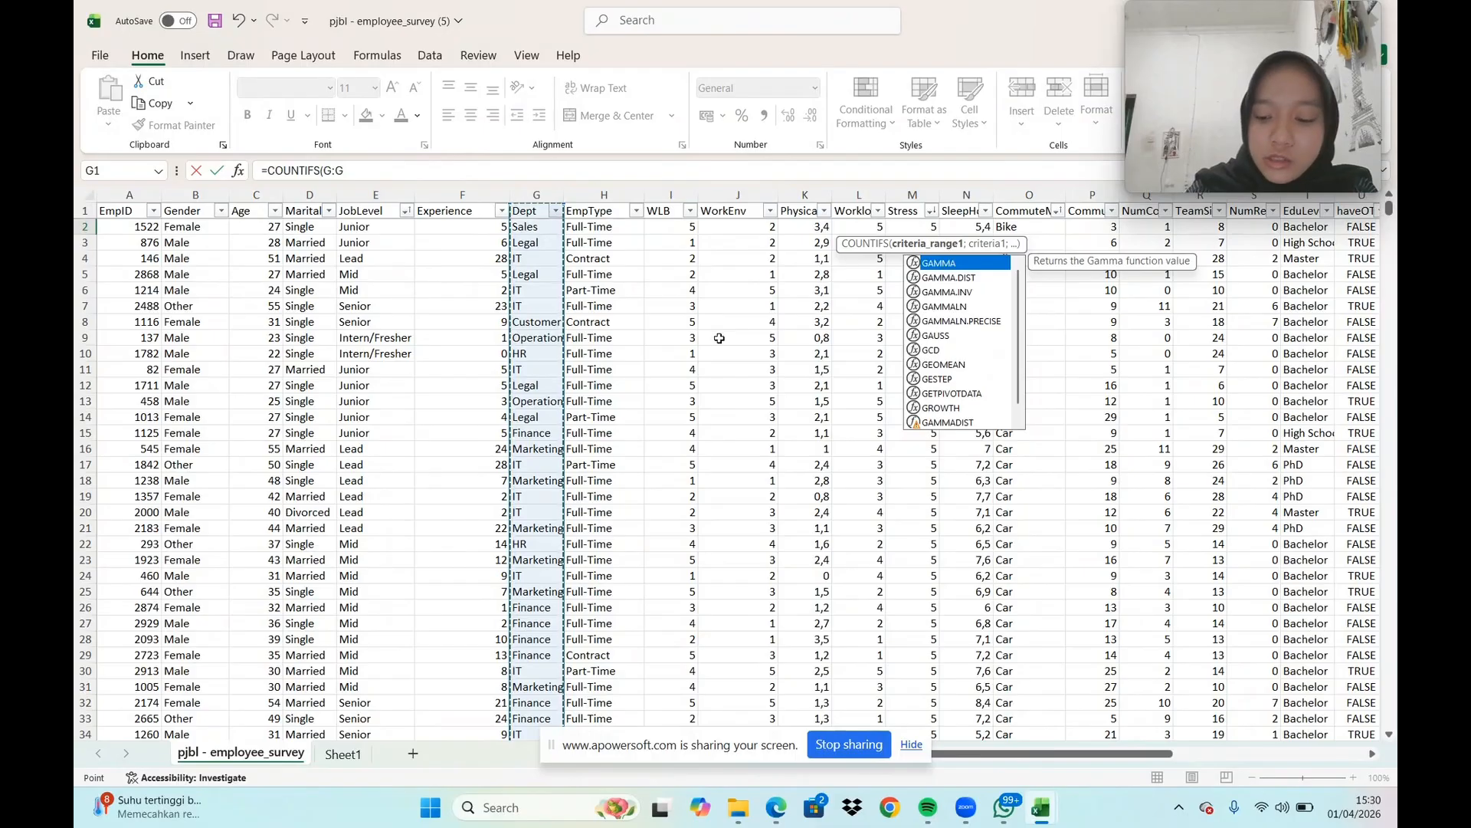
text(;)
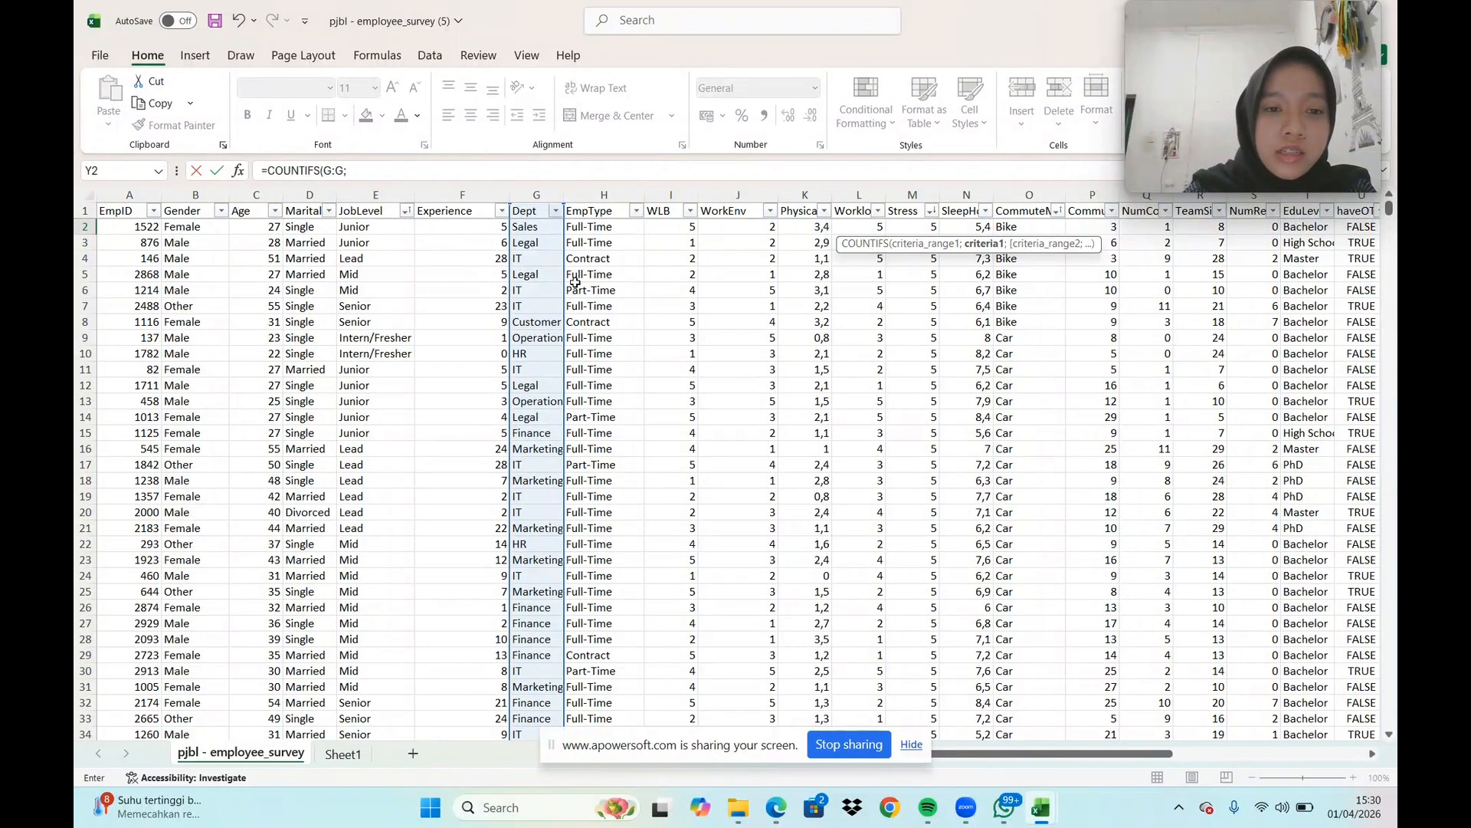
click(540, 248)
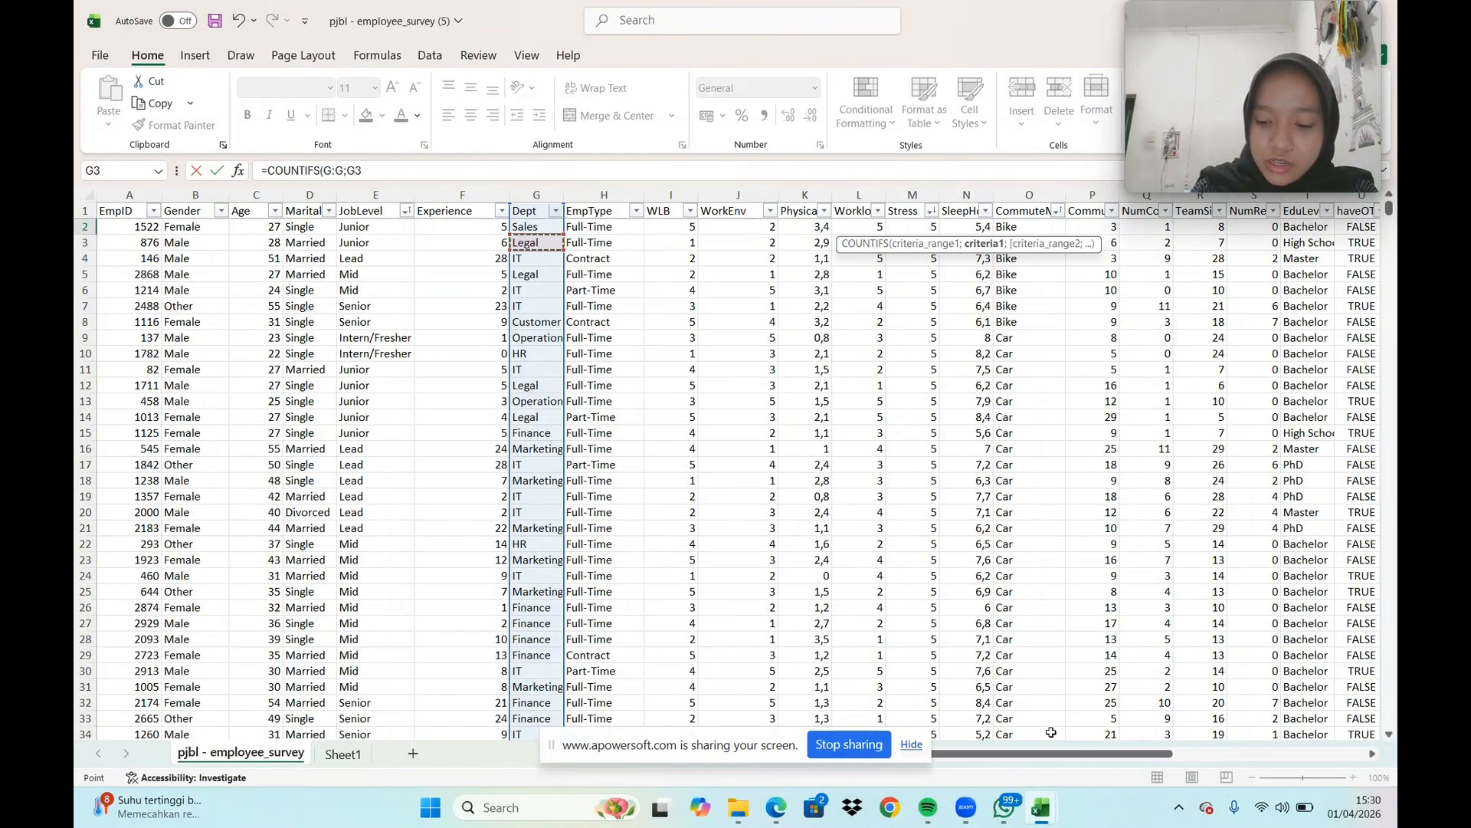
text(;)
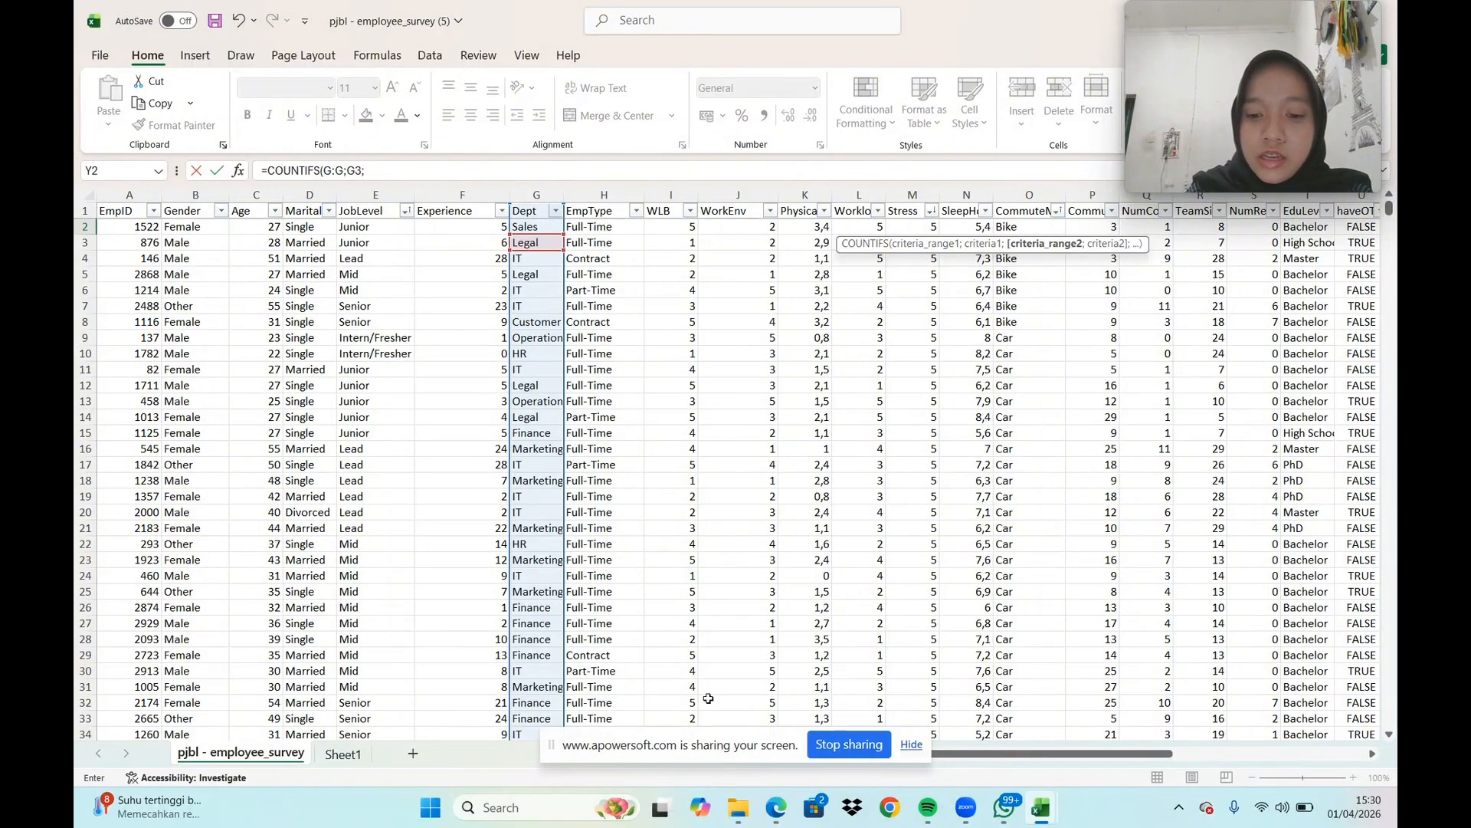
Add a second COUNTIFS condition that matches the Stress column (M:M) to the value 1 in M1272
click(910, 199)
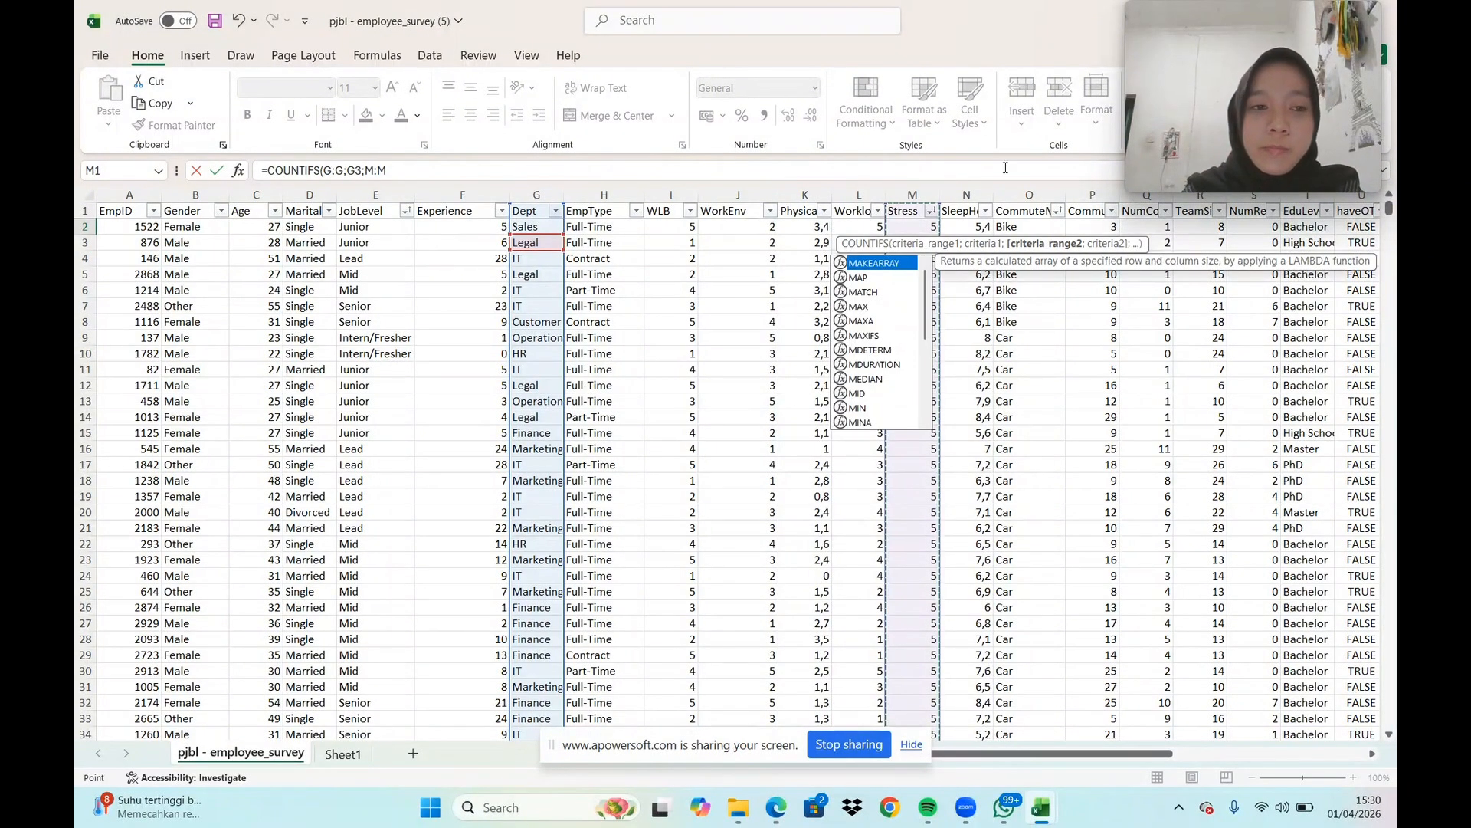
text(;)
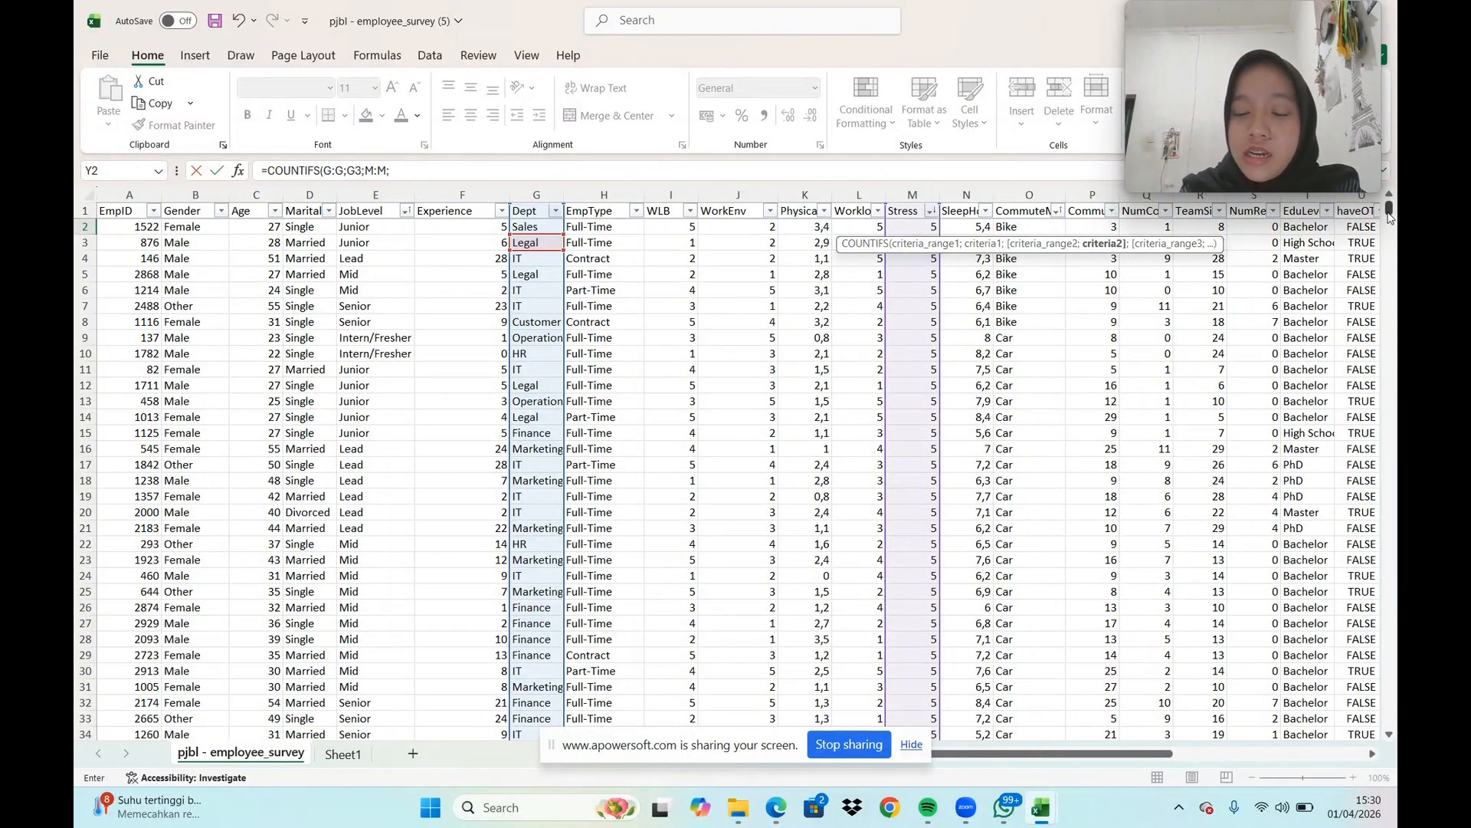
drag(1389, 216, 1396, 436)
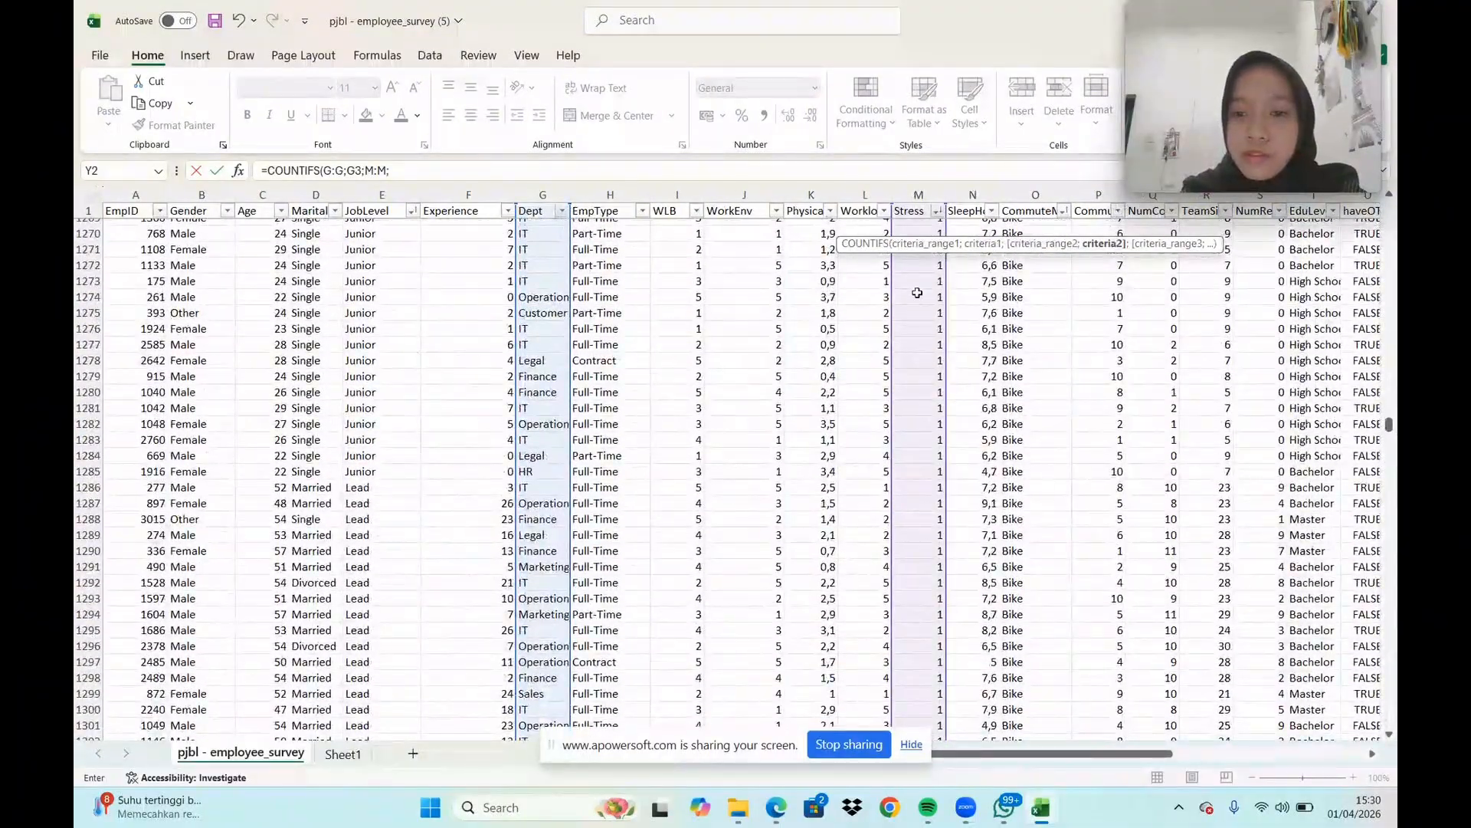
click(925, 264)
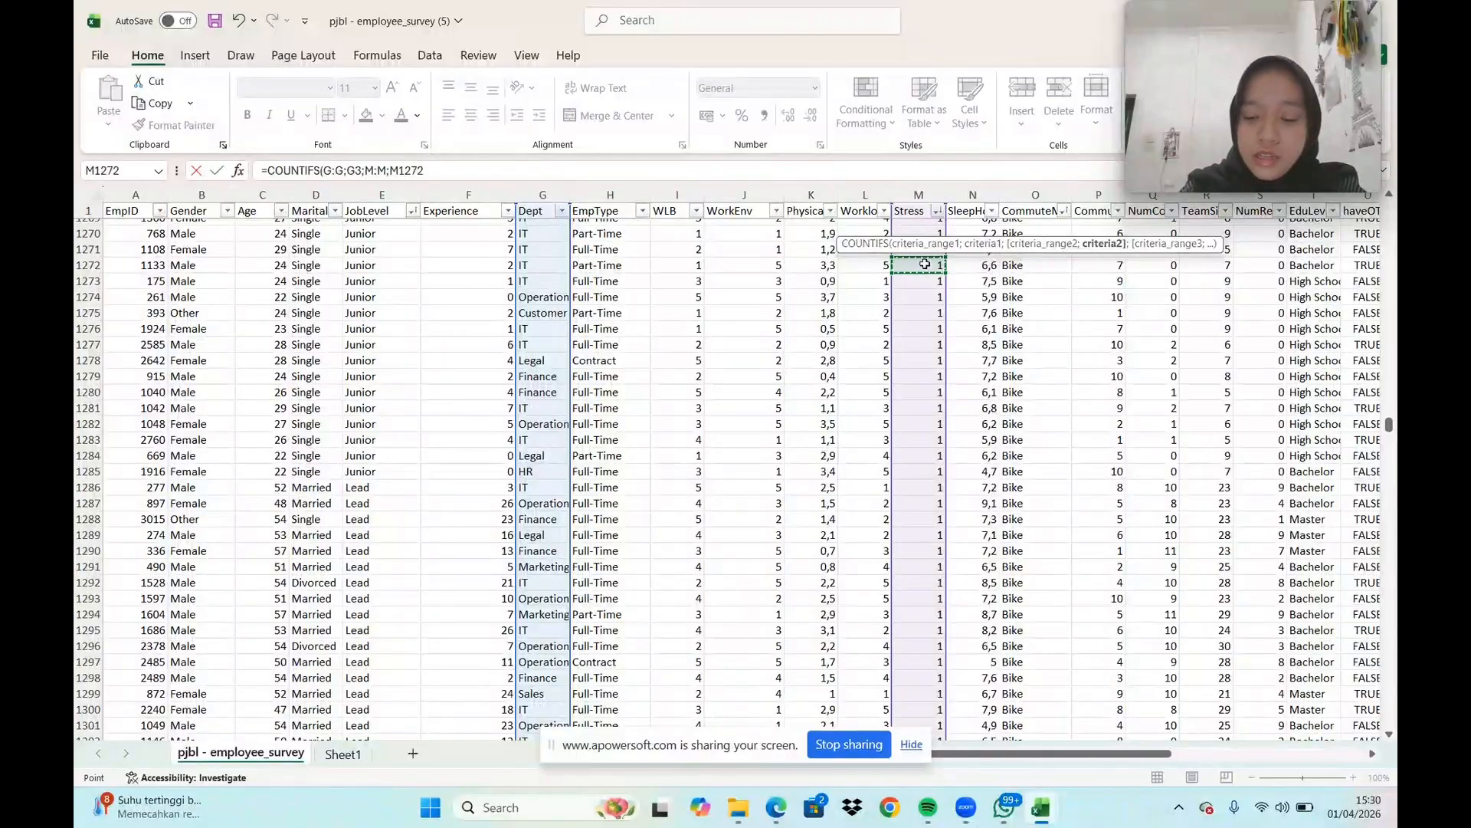
text(;)
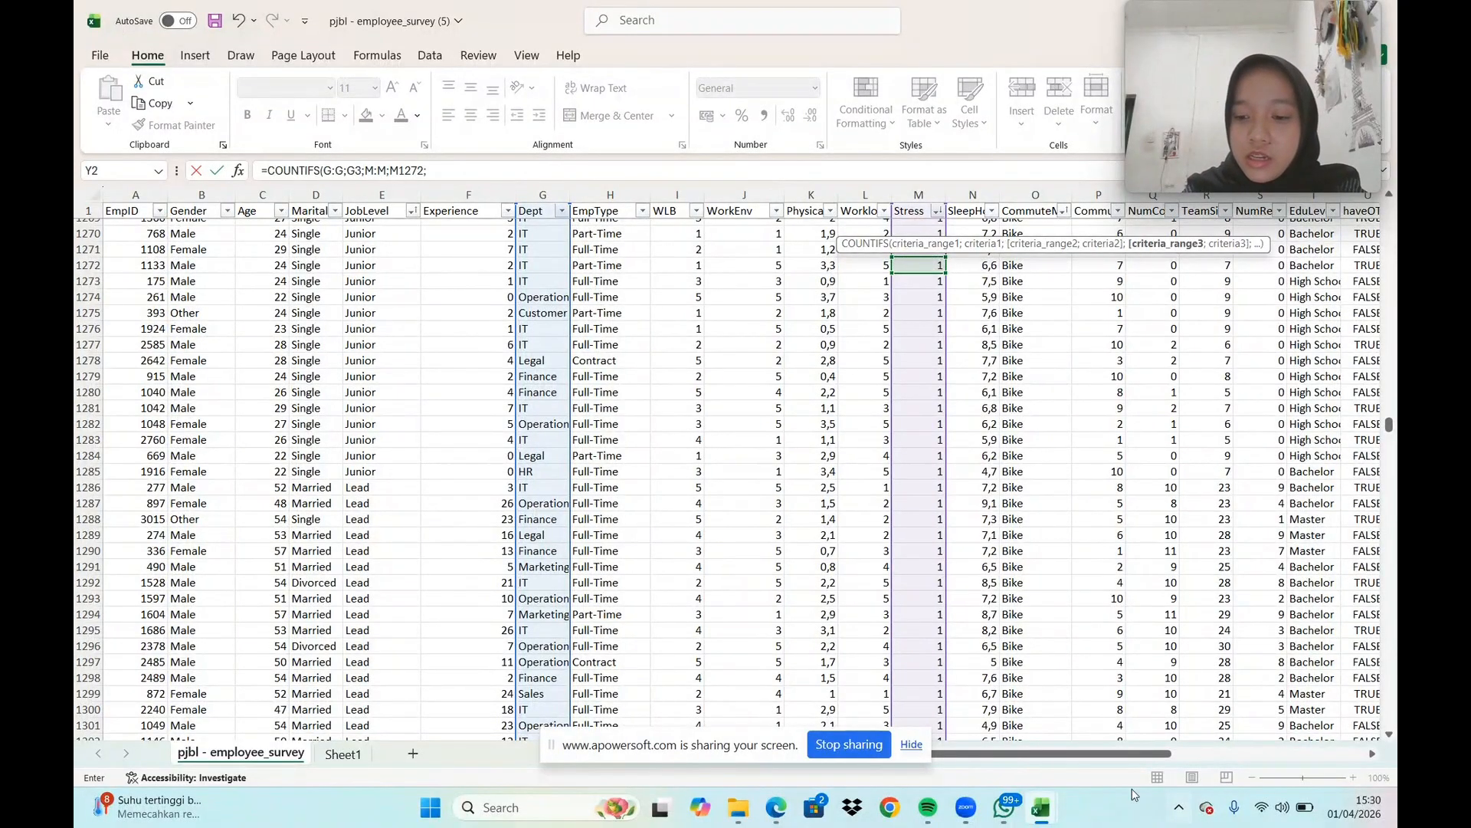
Add a third COUNTIFS condition matching the JobSatisfaction column (W:W) to the value 5 in W4, and complete the formula
drag(1083, 753, 1161, 719)
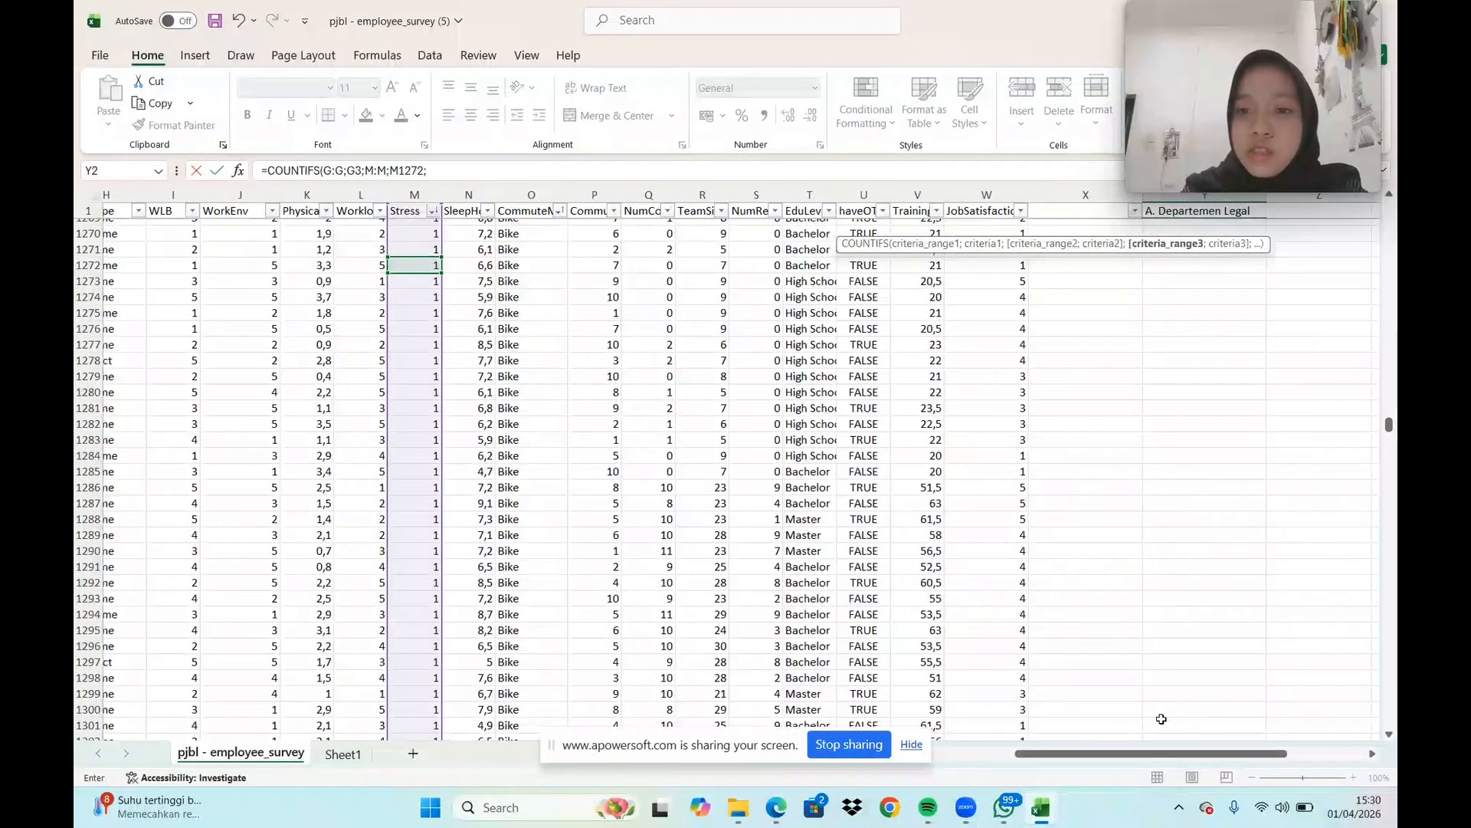
click(1005, 195)
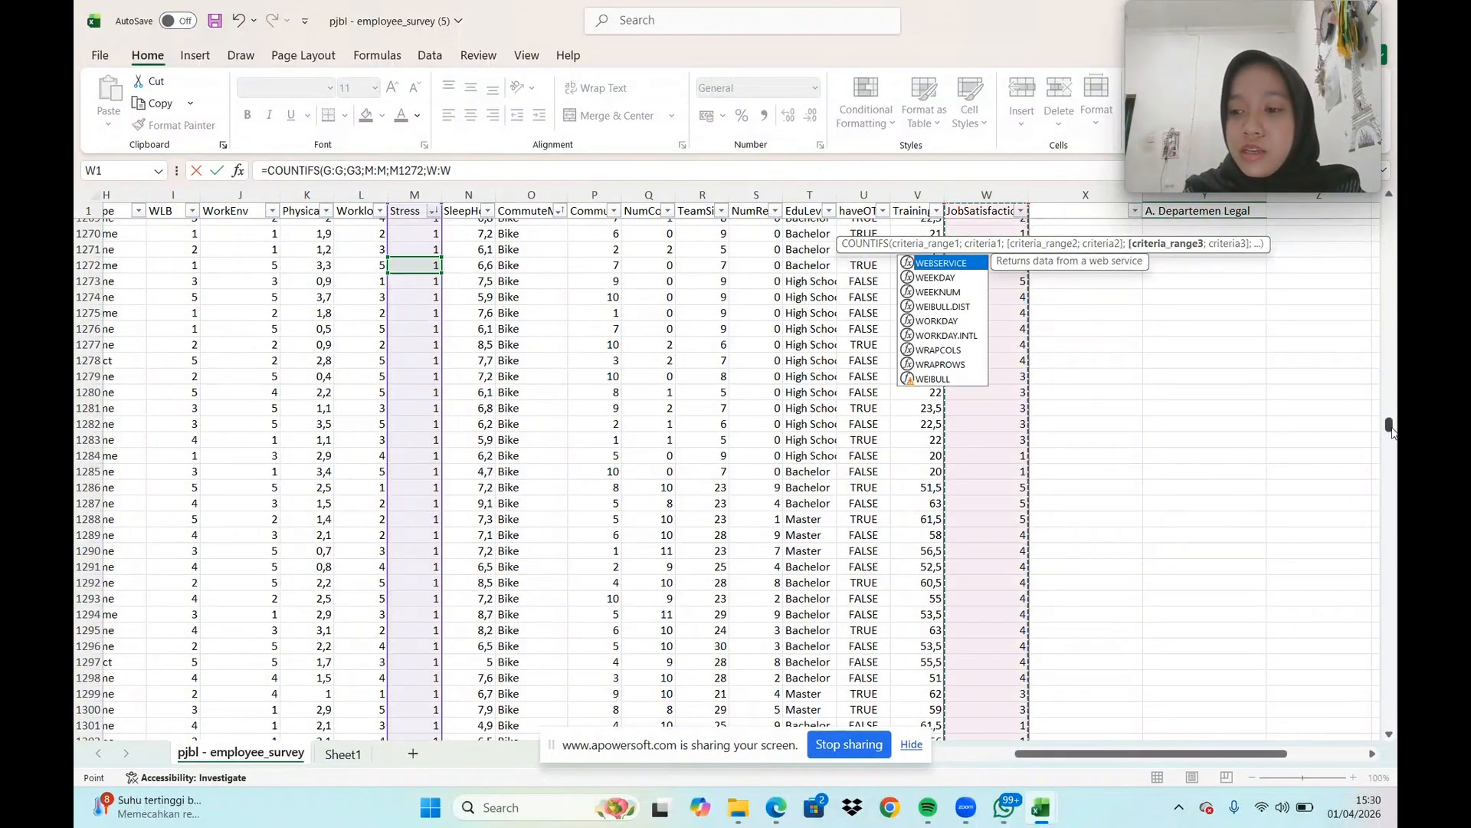
drag(1389, 425, 1390, 202)
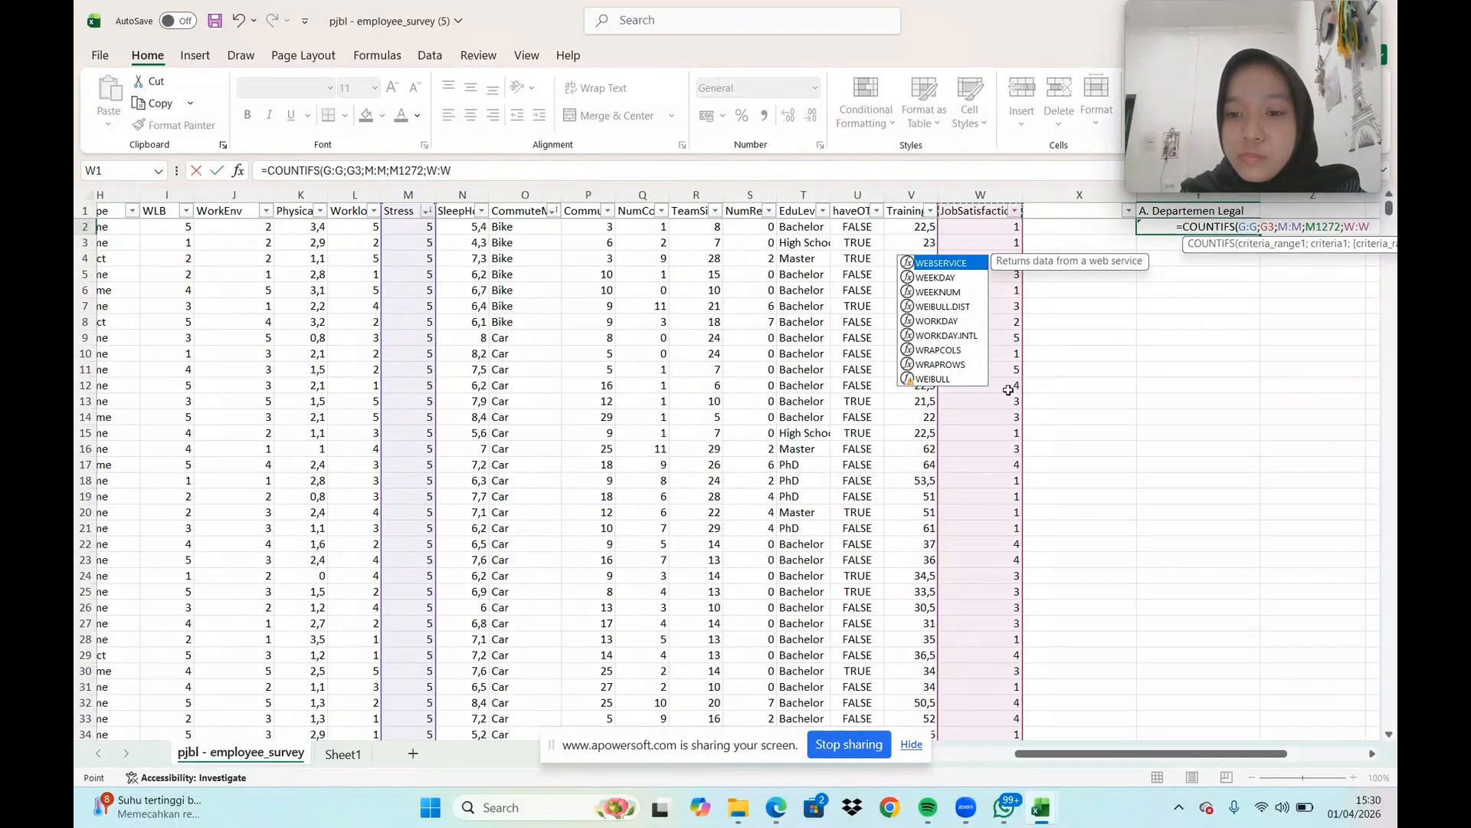
text(;)
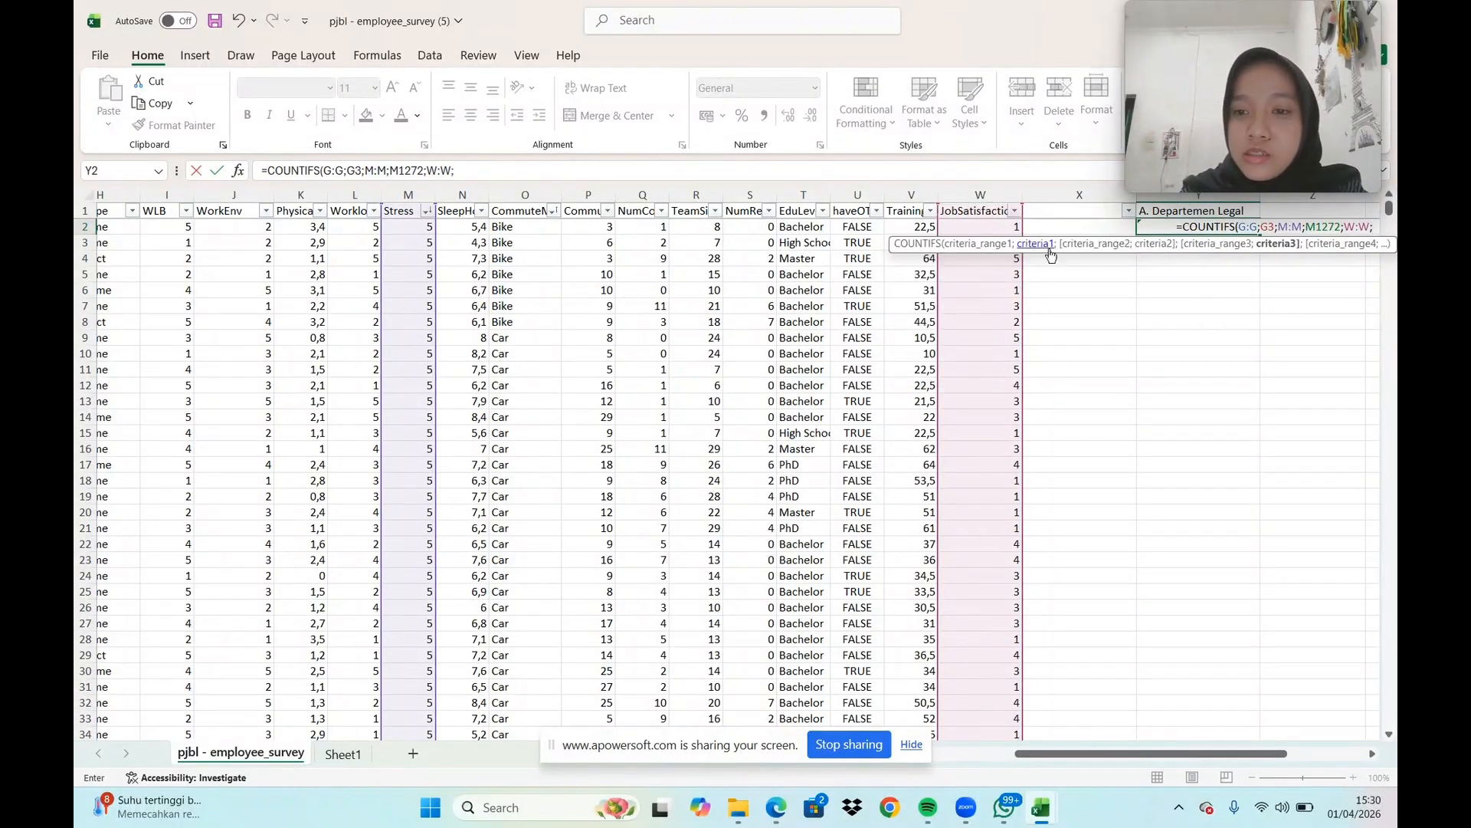
click(1000, 261)
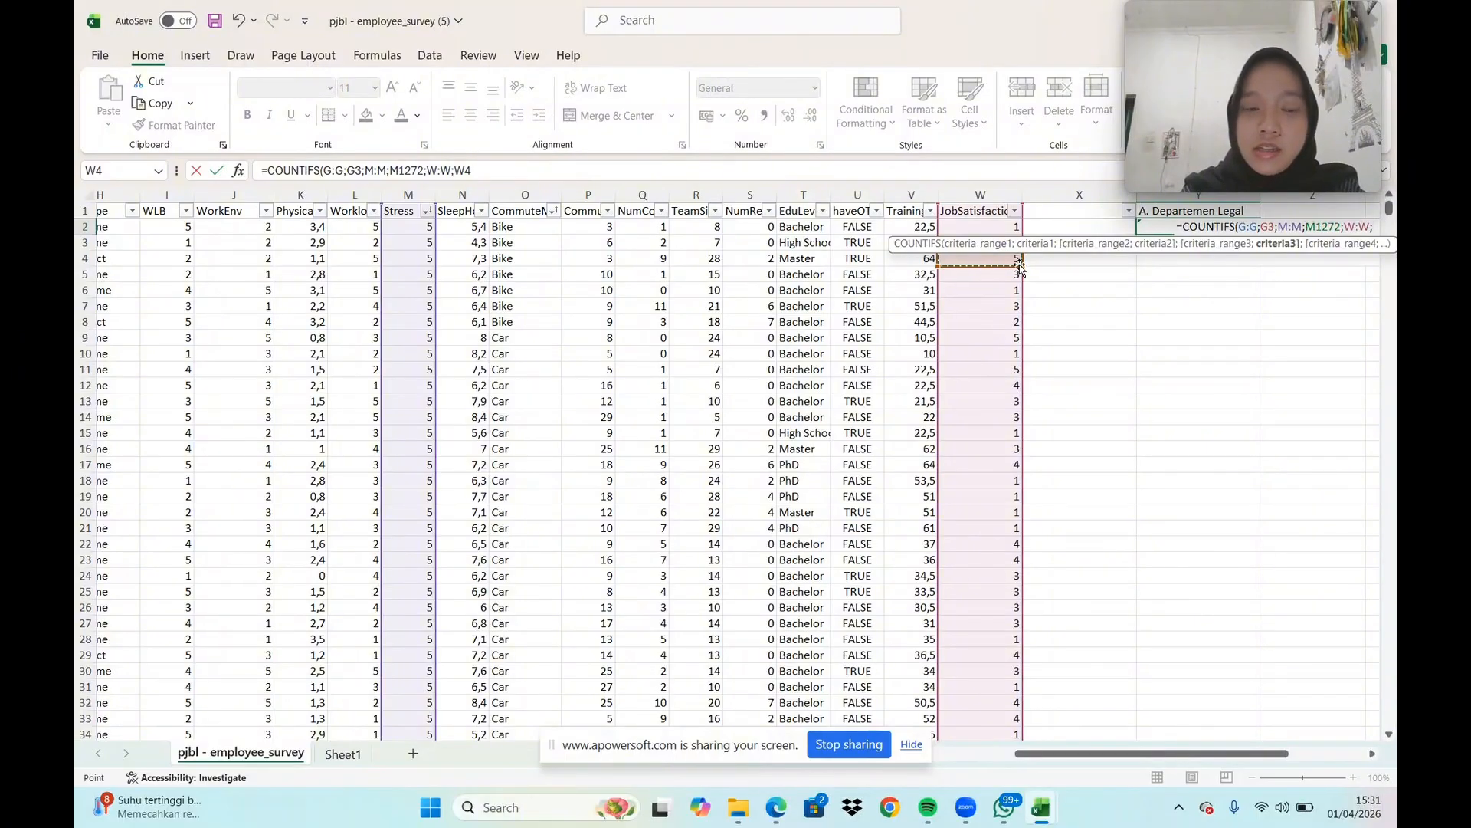
key(Return)
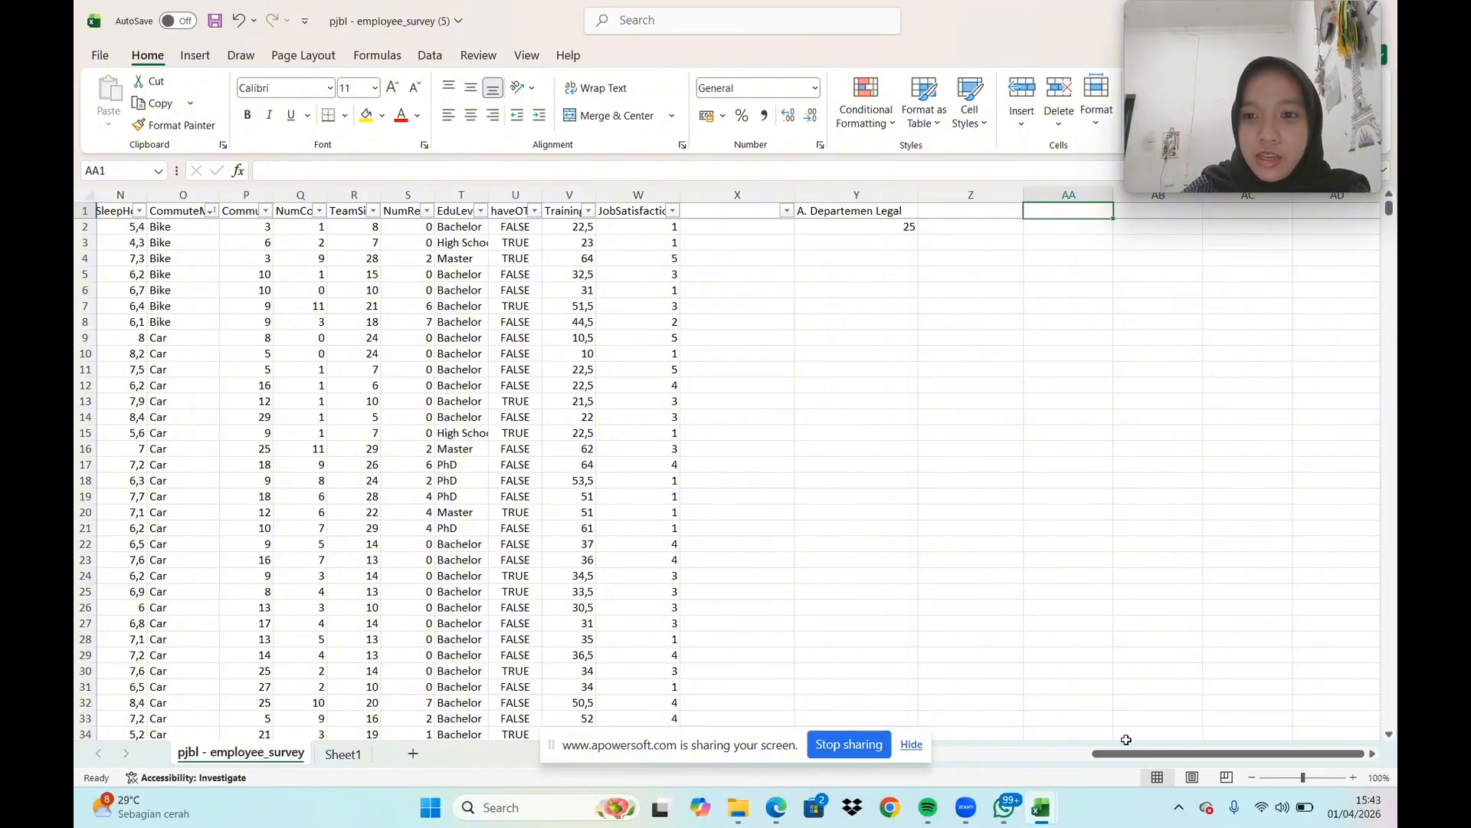
Copy the whole MaritalStatus column D into column AA, starting at AA1, and adjust that column's width
drag(1142, 755, 824, 678)
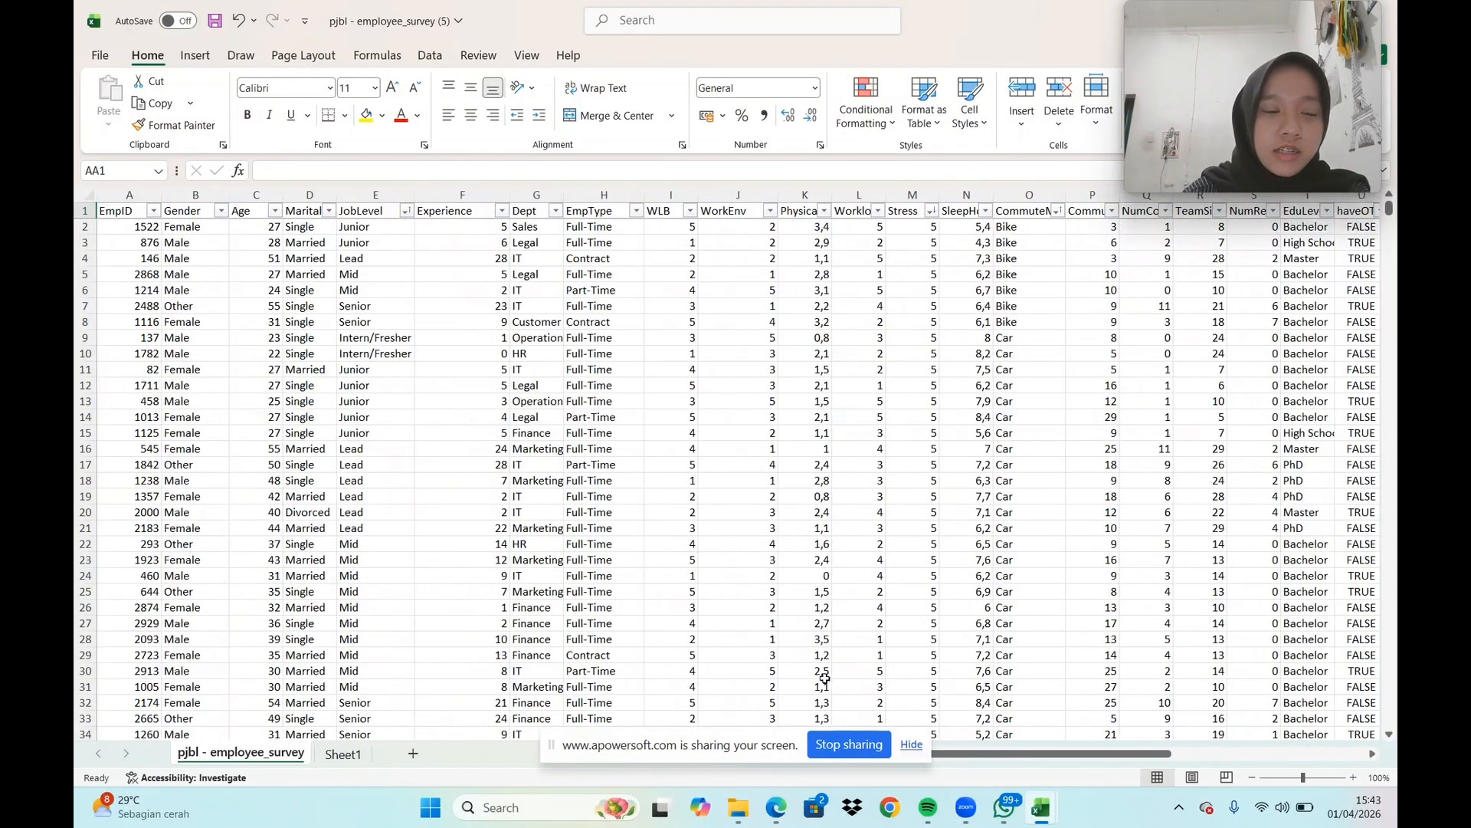
click(318, 196)
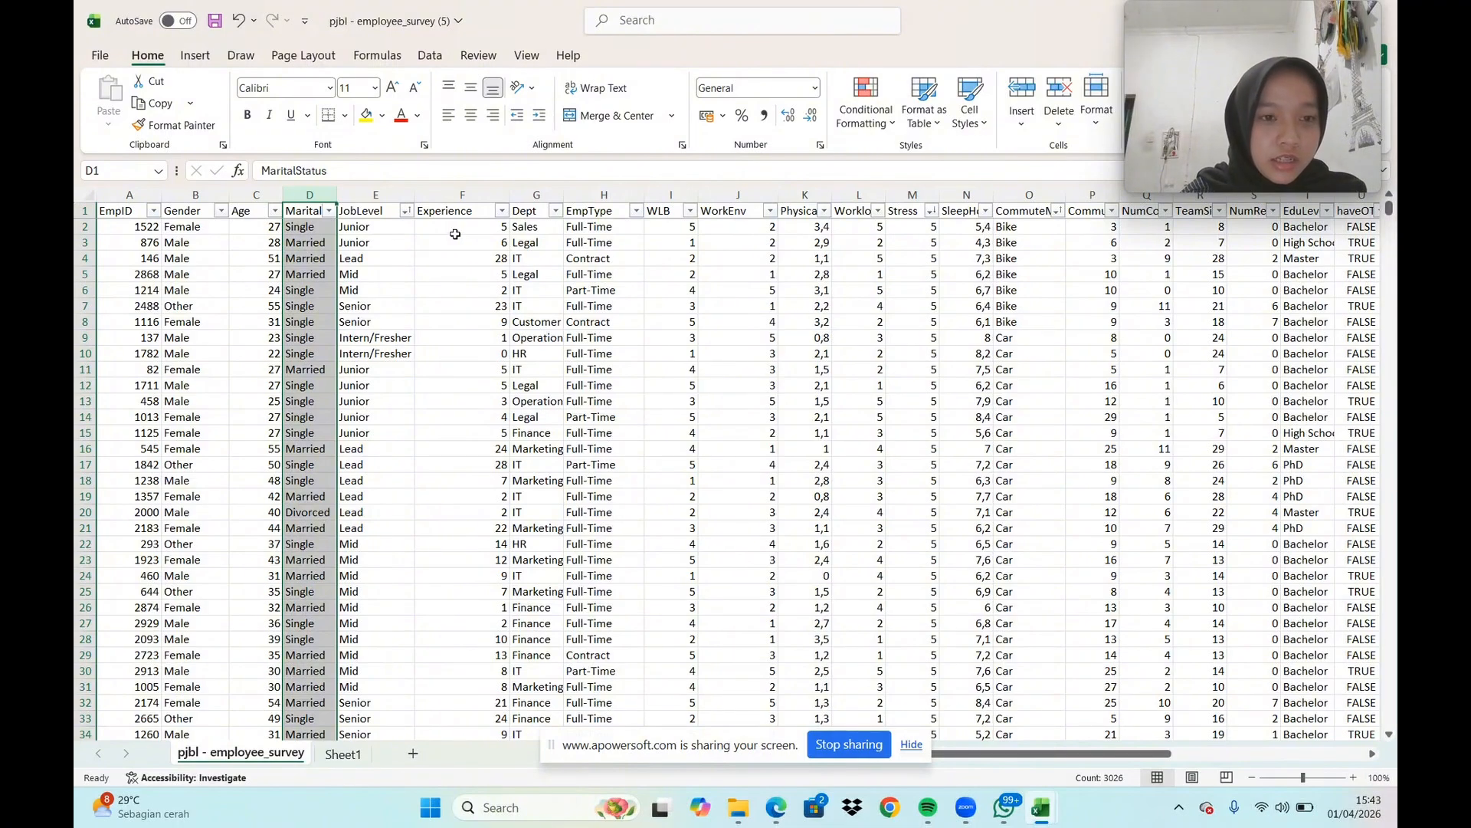
key(ctrl+c)
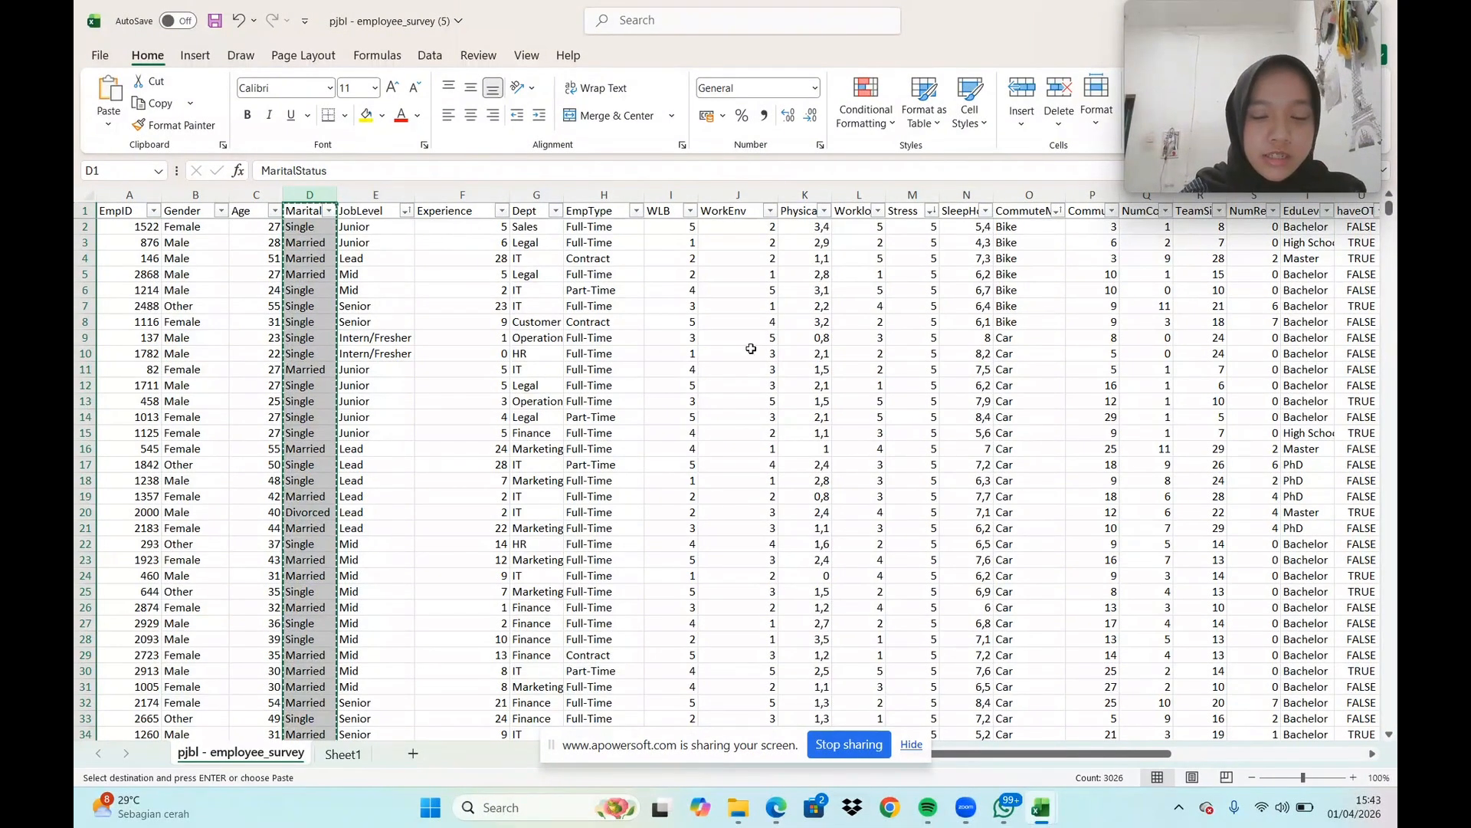
drag(1100, 755, 1295, 755)
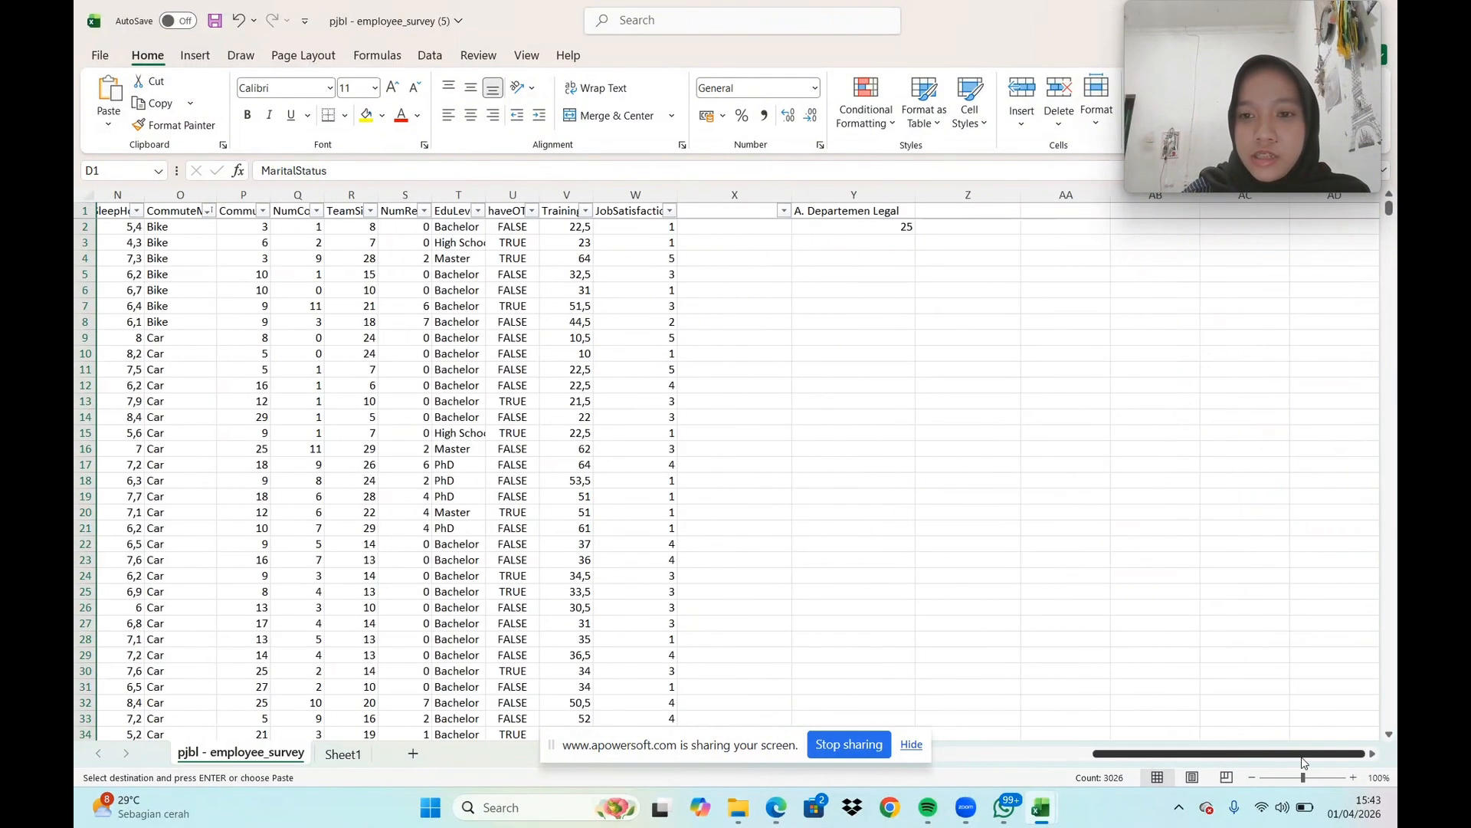
click(1072, 213)
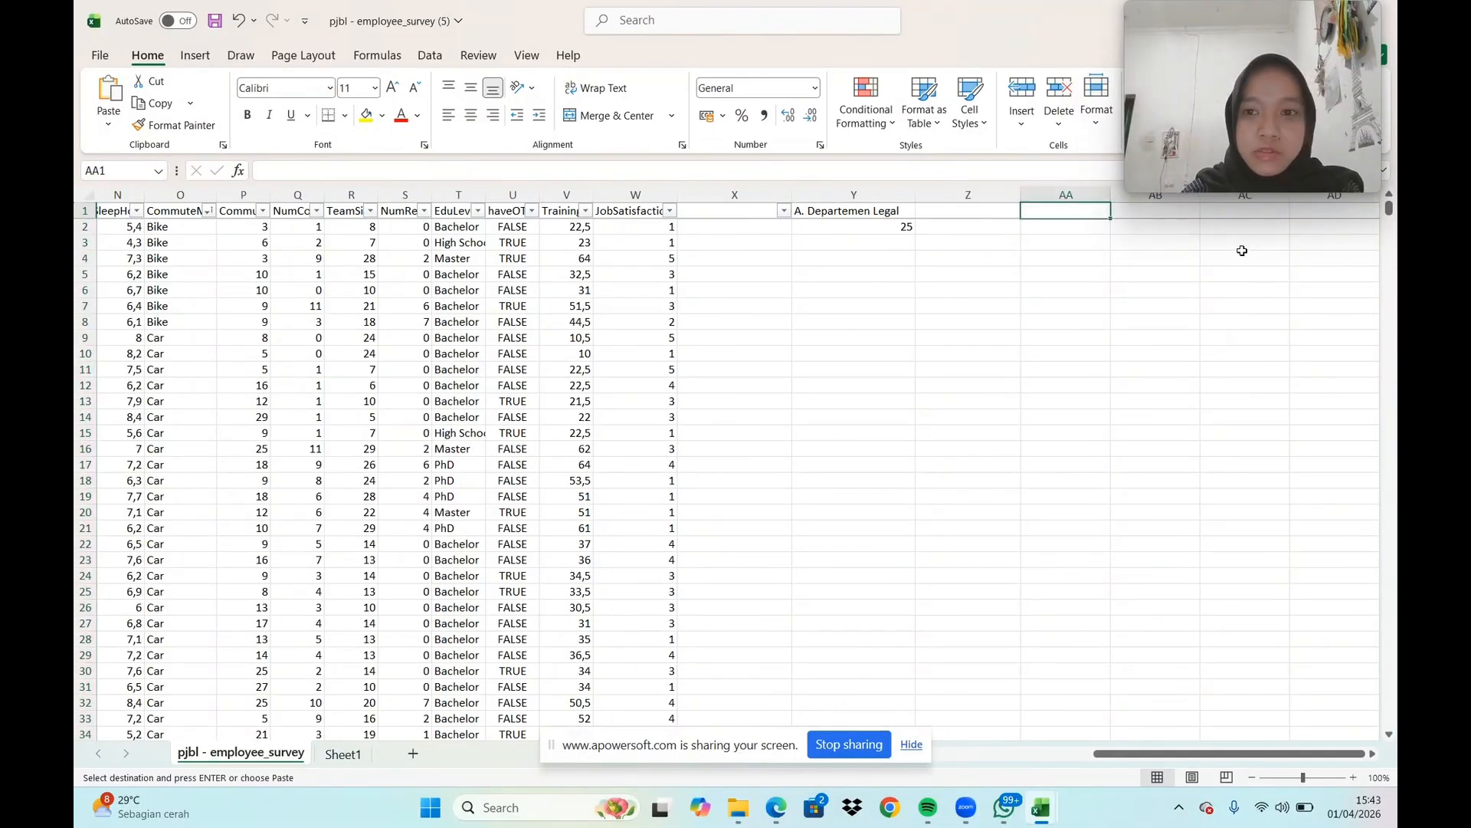
key(ctrl+v)
drag(1077, 191, 1098, 191)
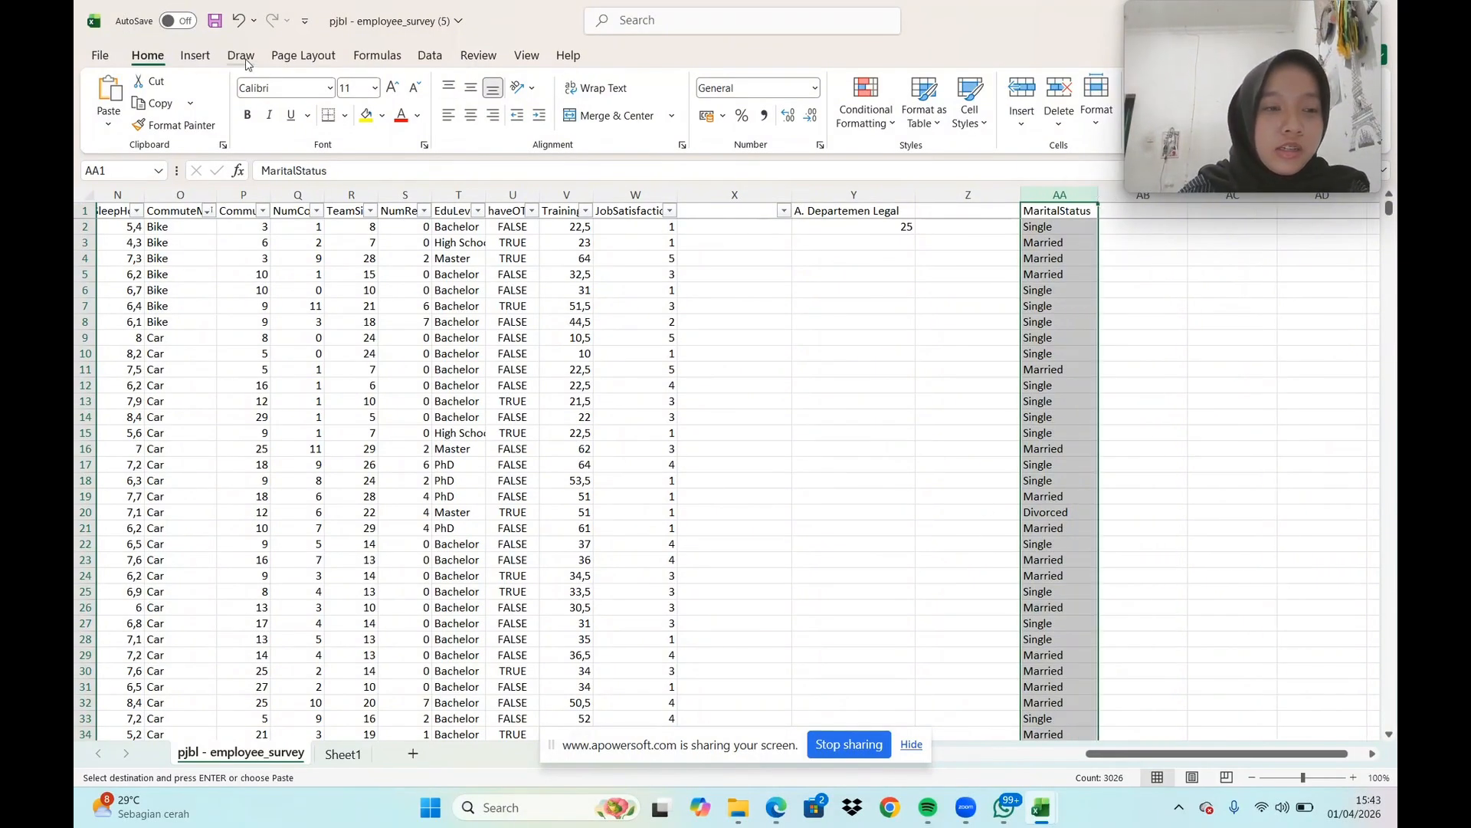
Remove the duplicate values from the copied MaritalStatus list in column AA
click(431, 56)
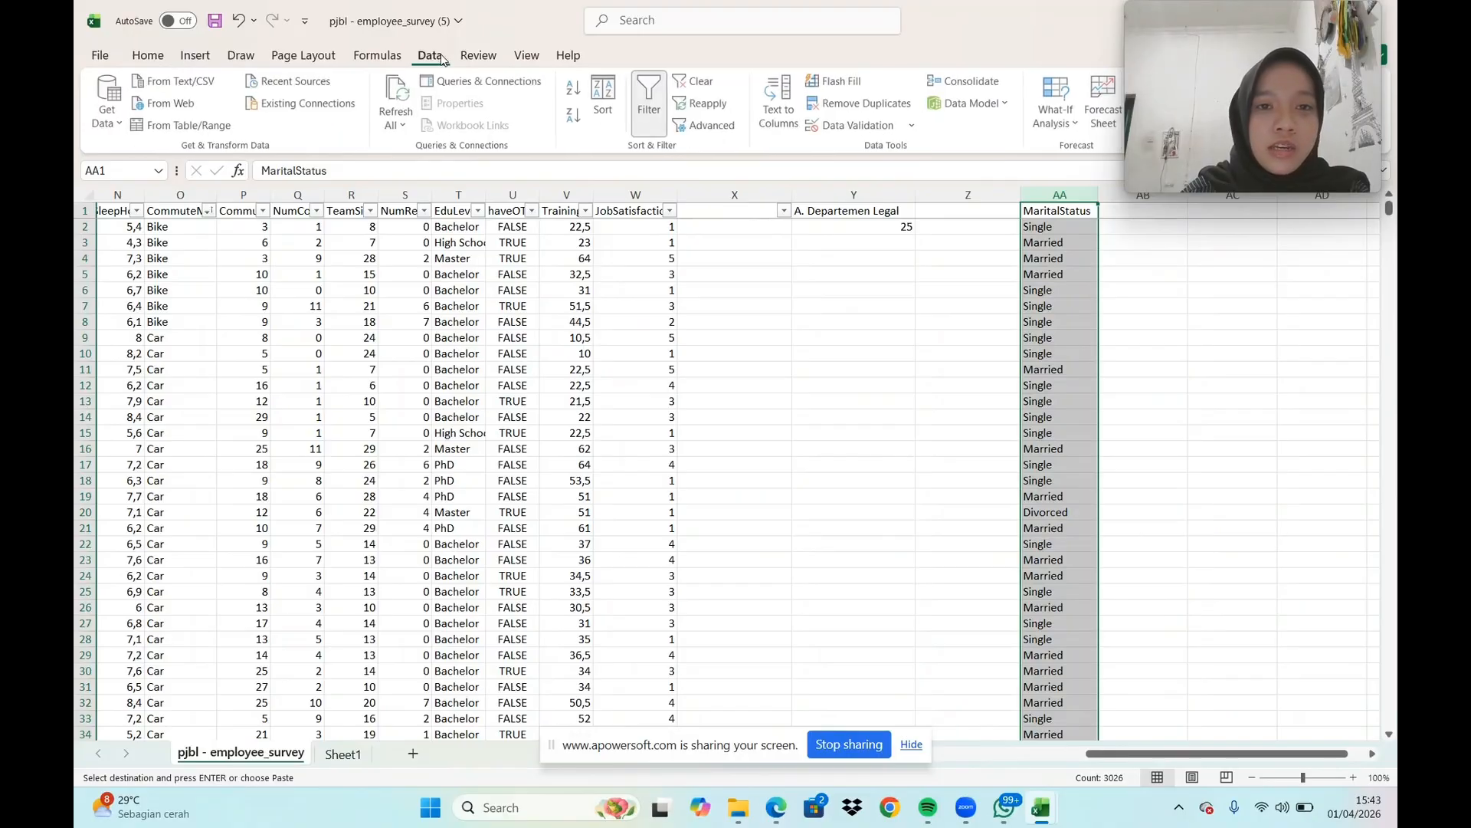
click(878, 112)
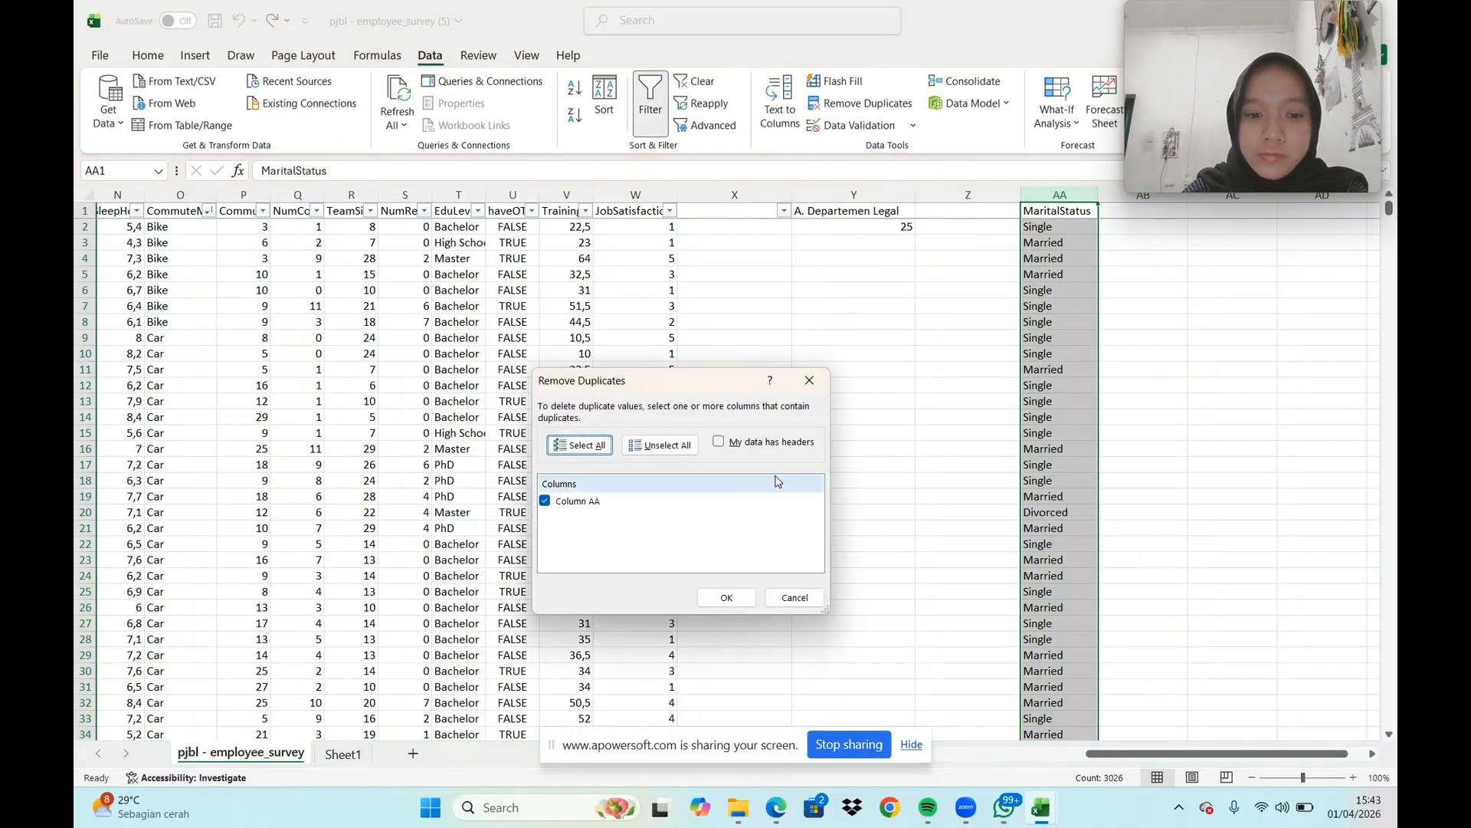
click(726, 597)
click(842, 445)
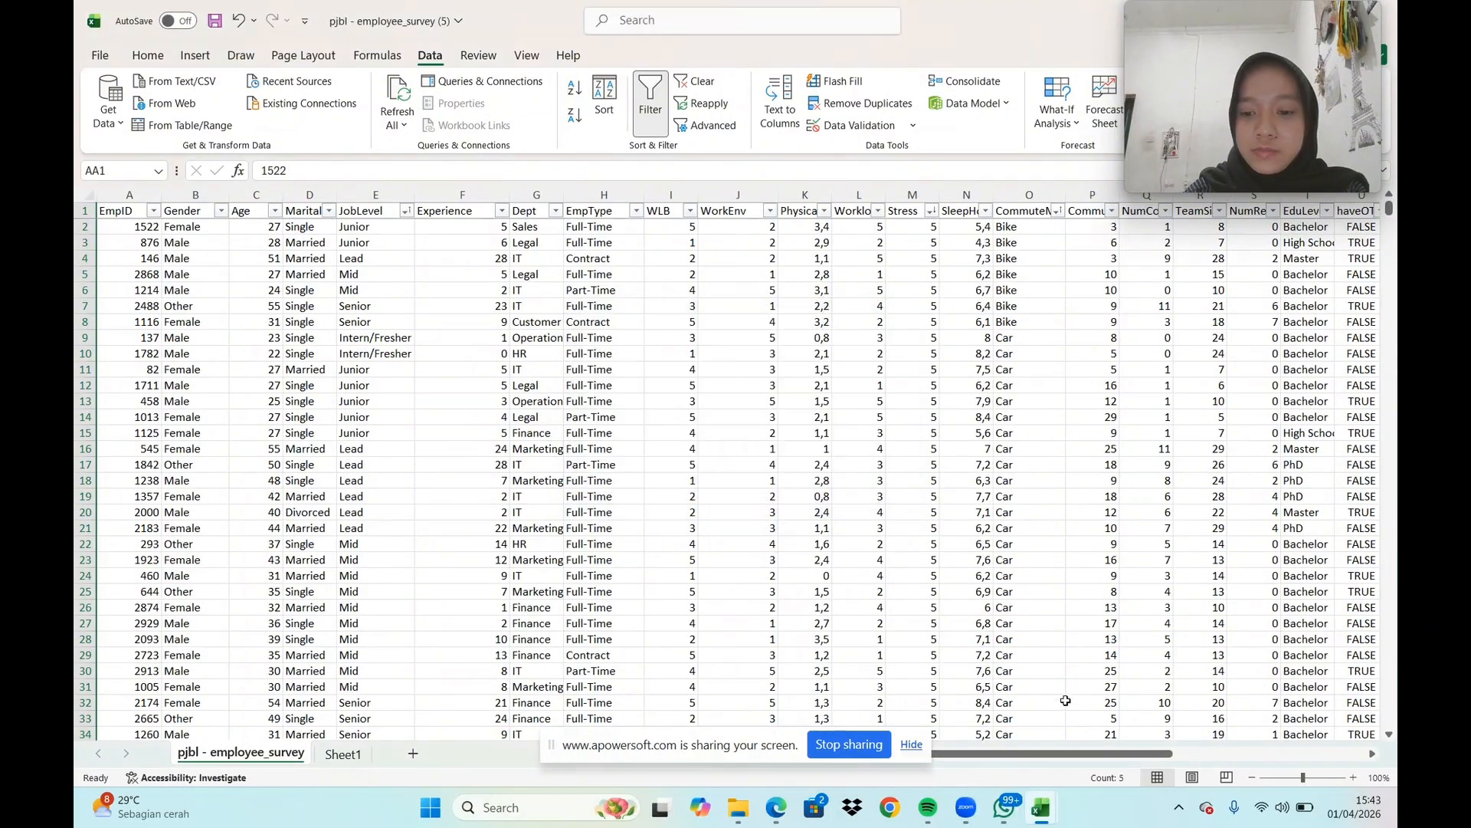
drag(1107, 753, 1269, 732)
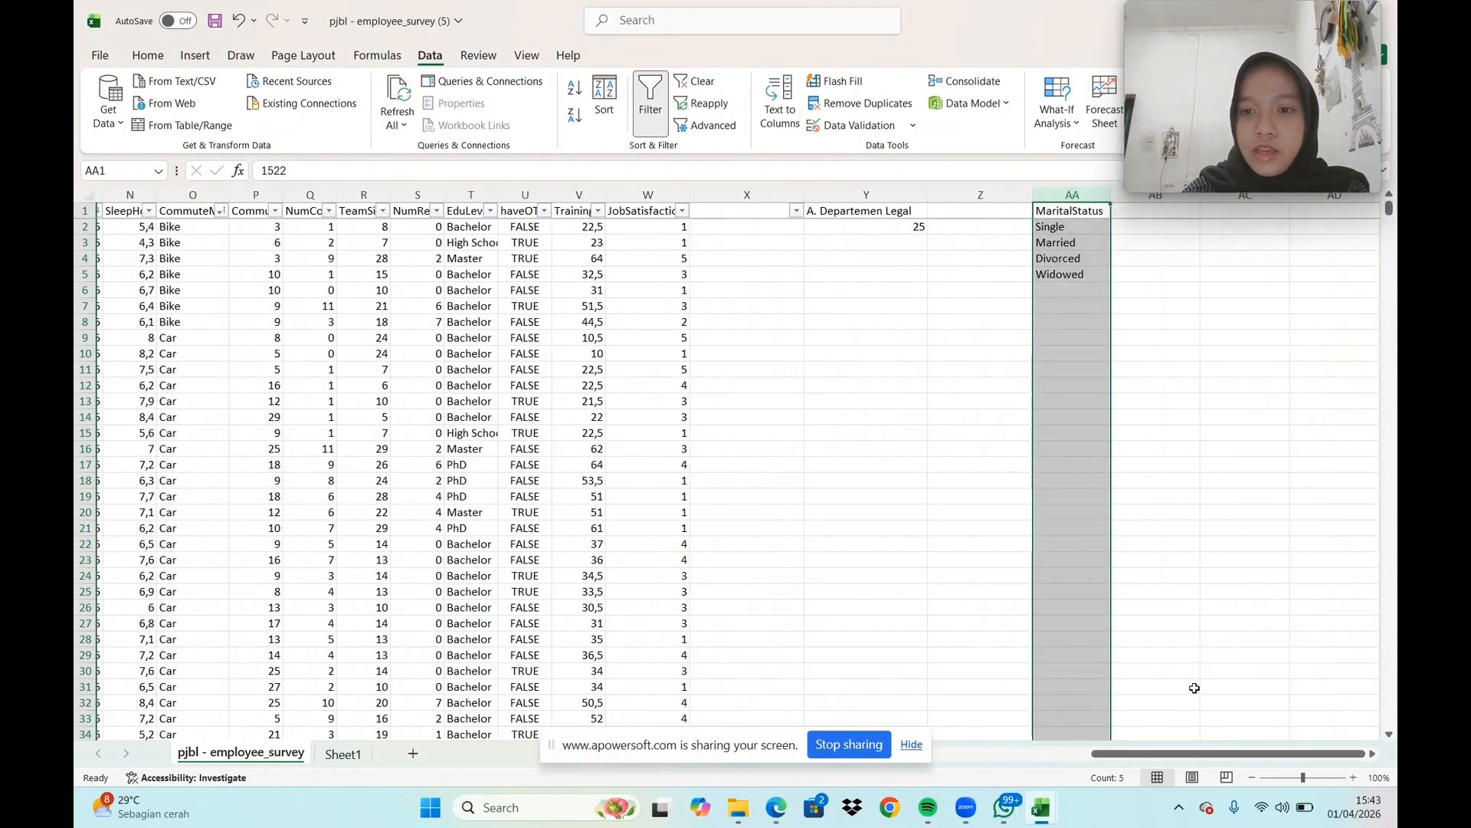
click(1171, 435)
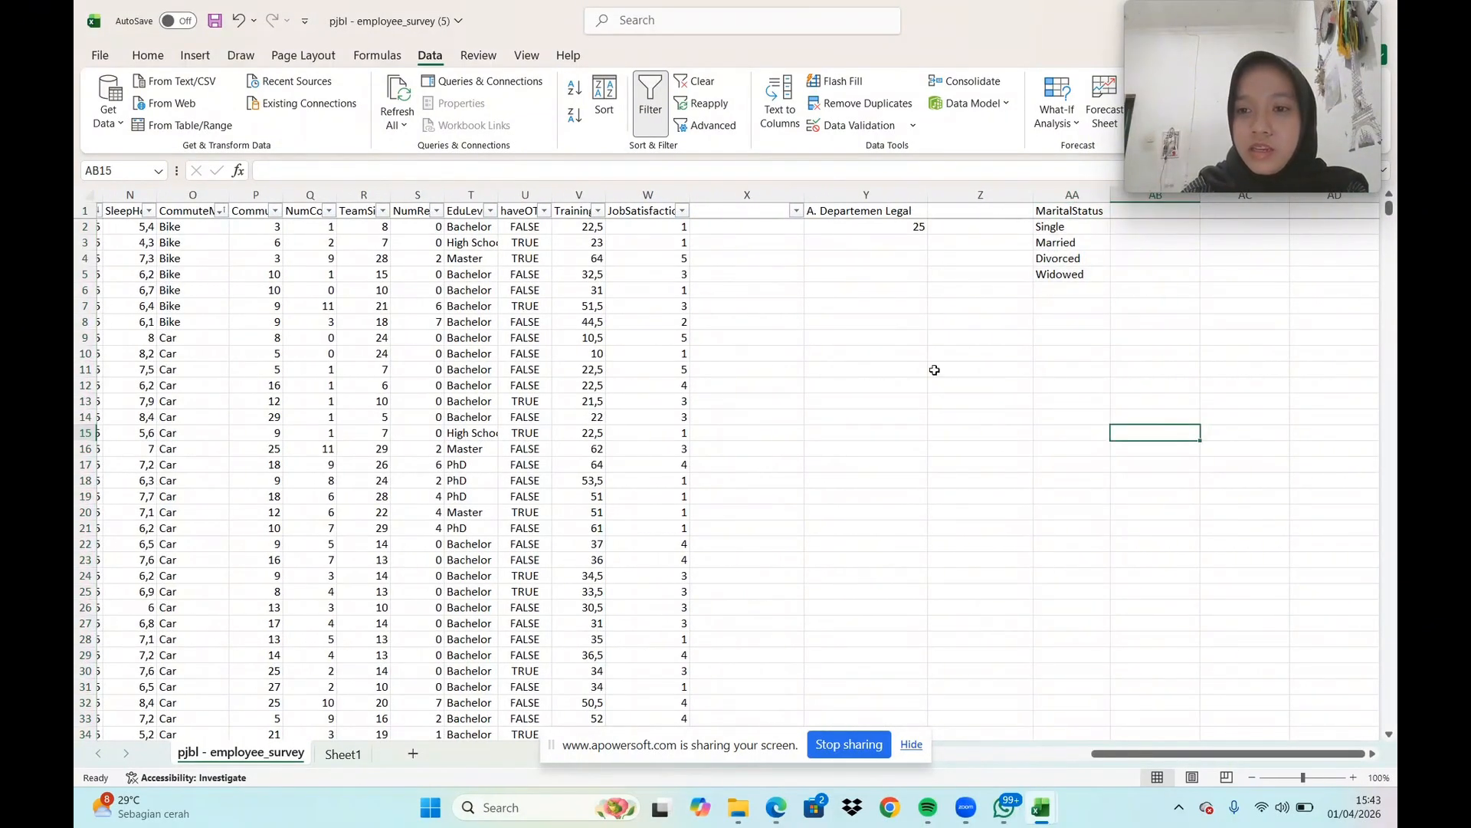
Enter the header "Rata-Rata" in AB1, beside the unique MaritalStatus list
click(1373, 755)
click(1373, 755)
click(1088, 217)
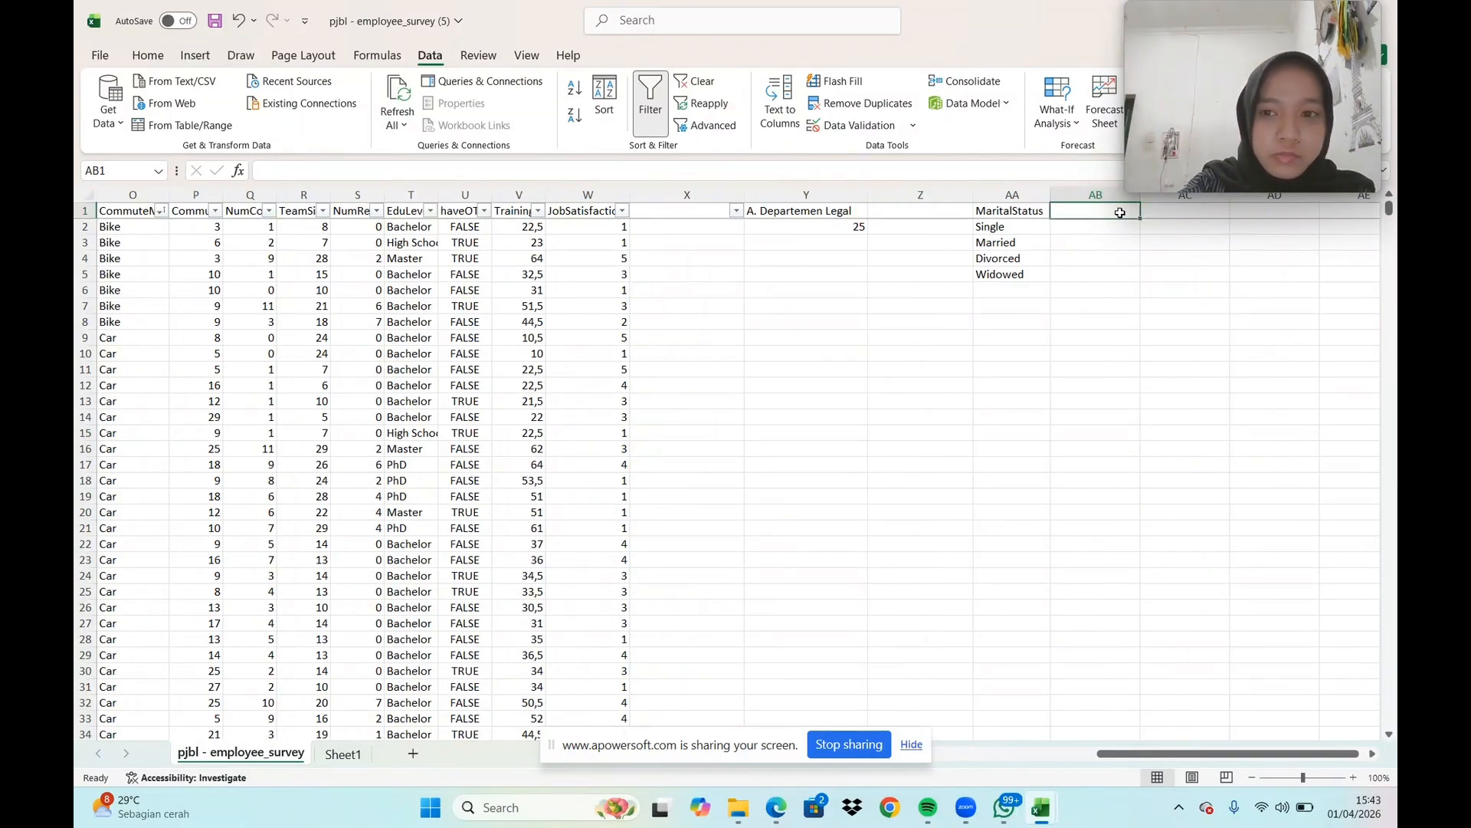
text(Rata)
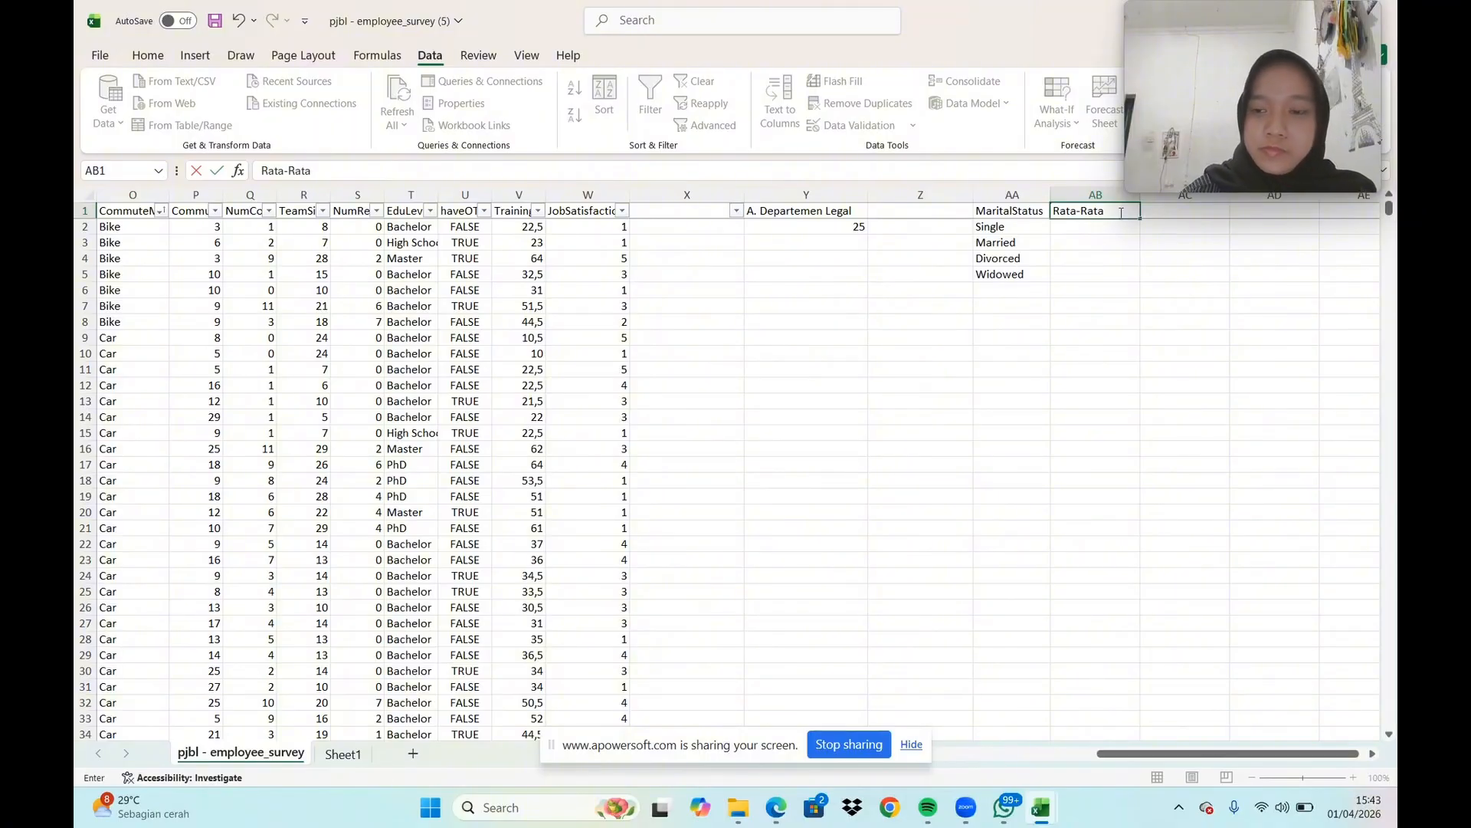
text(-Rata)
key(Return)
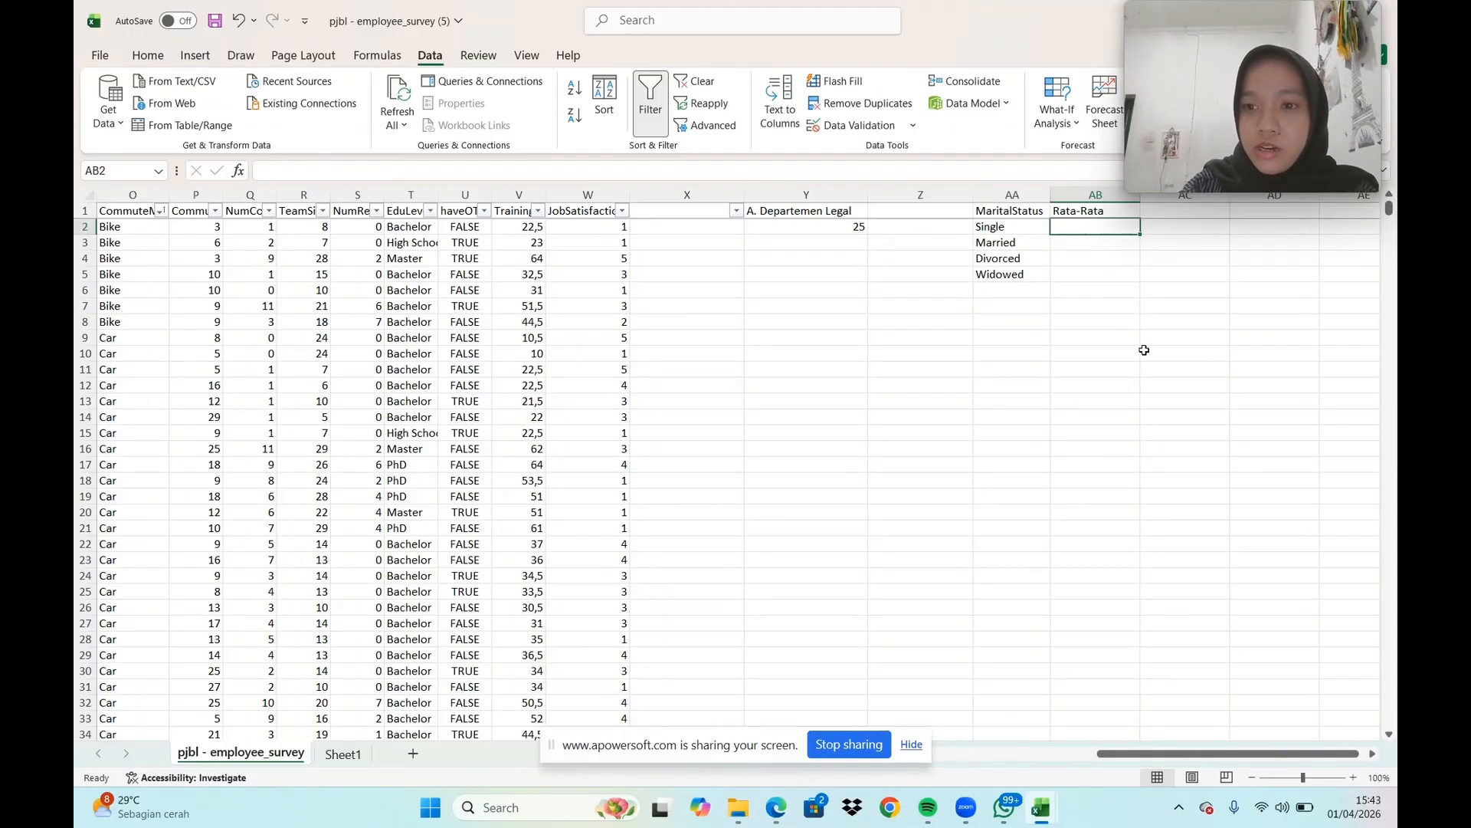
In AB2, enter an AVERAGEIFS formula averaging the Experience column (F:F) where the MaritalStatus column (D:D) equals "Single"
text(=ave)
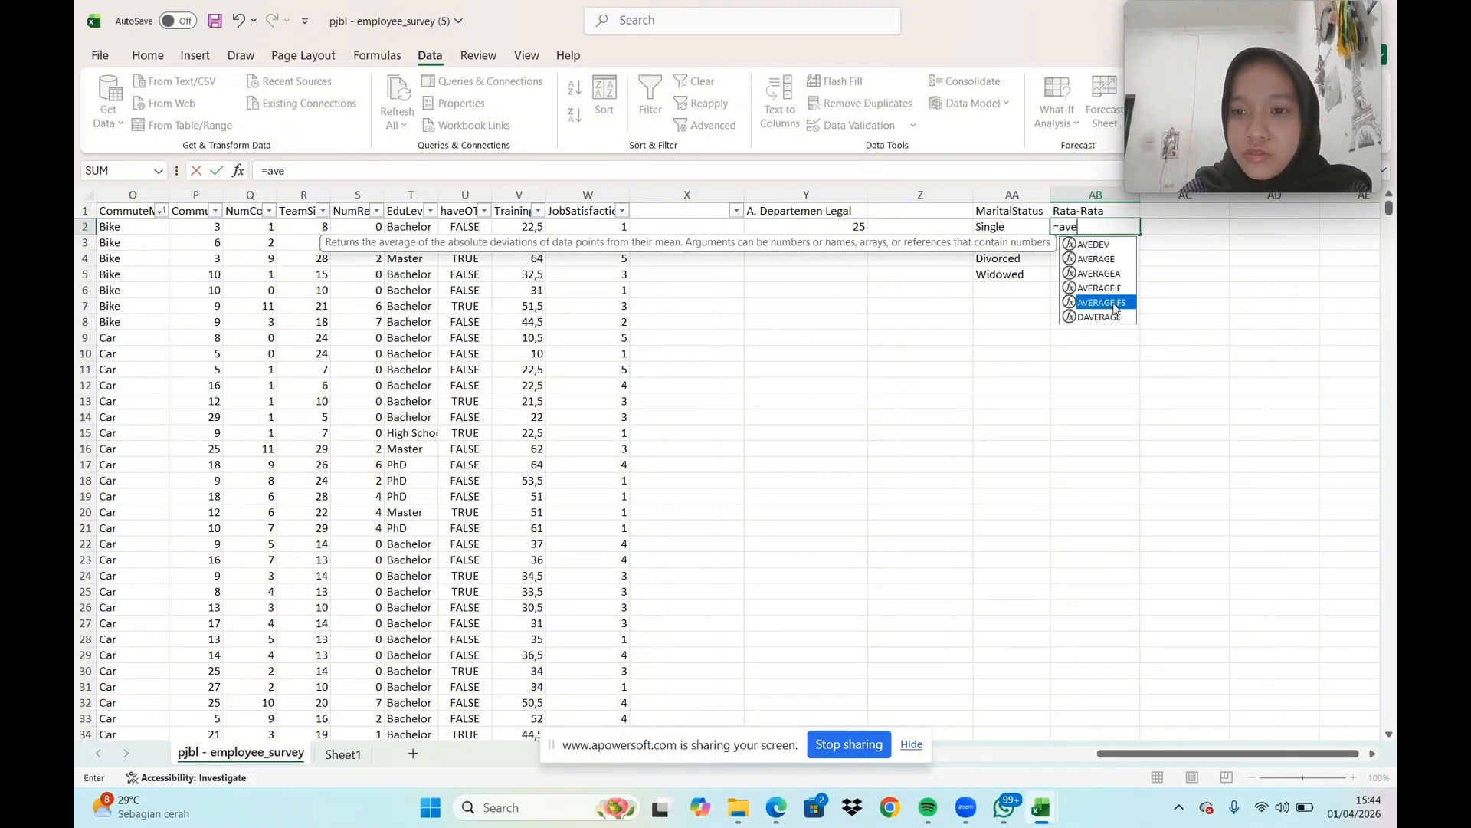
double_click(1103, 302)
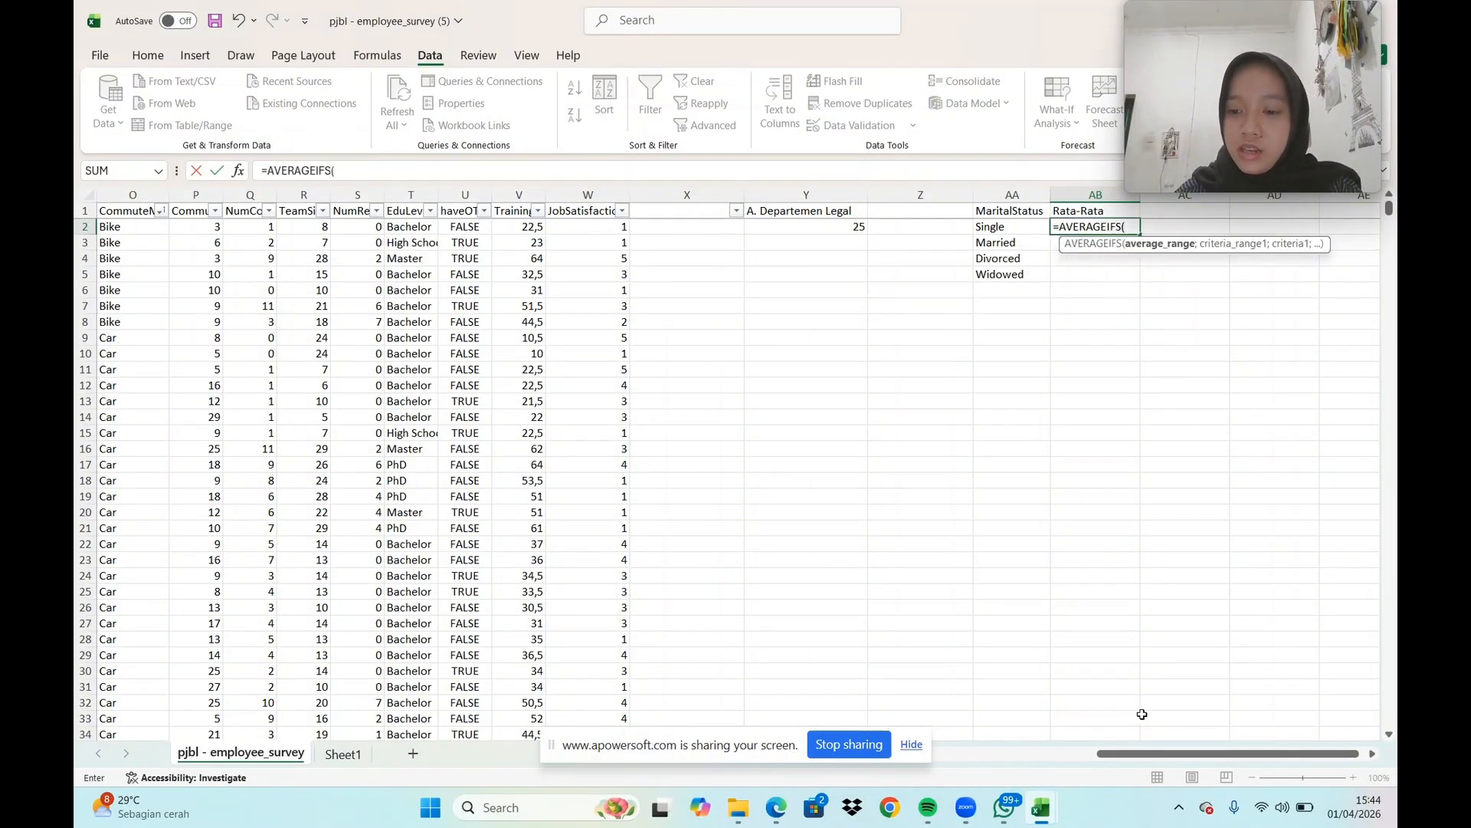
drag(1197, 756, 1032, 756)
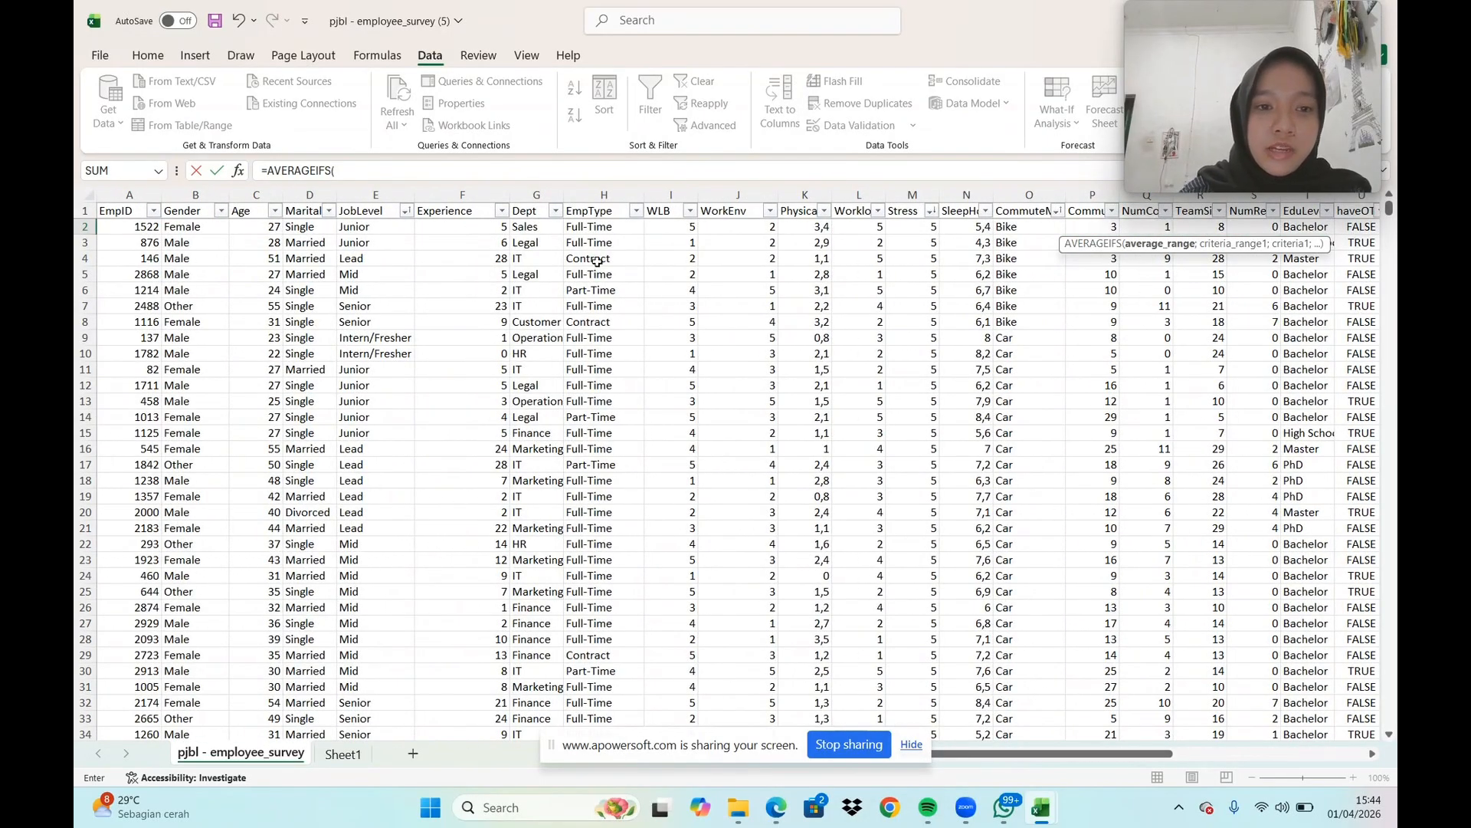
click(476, 196)
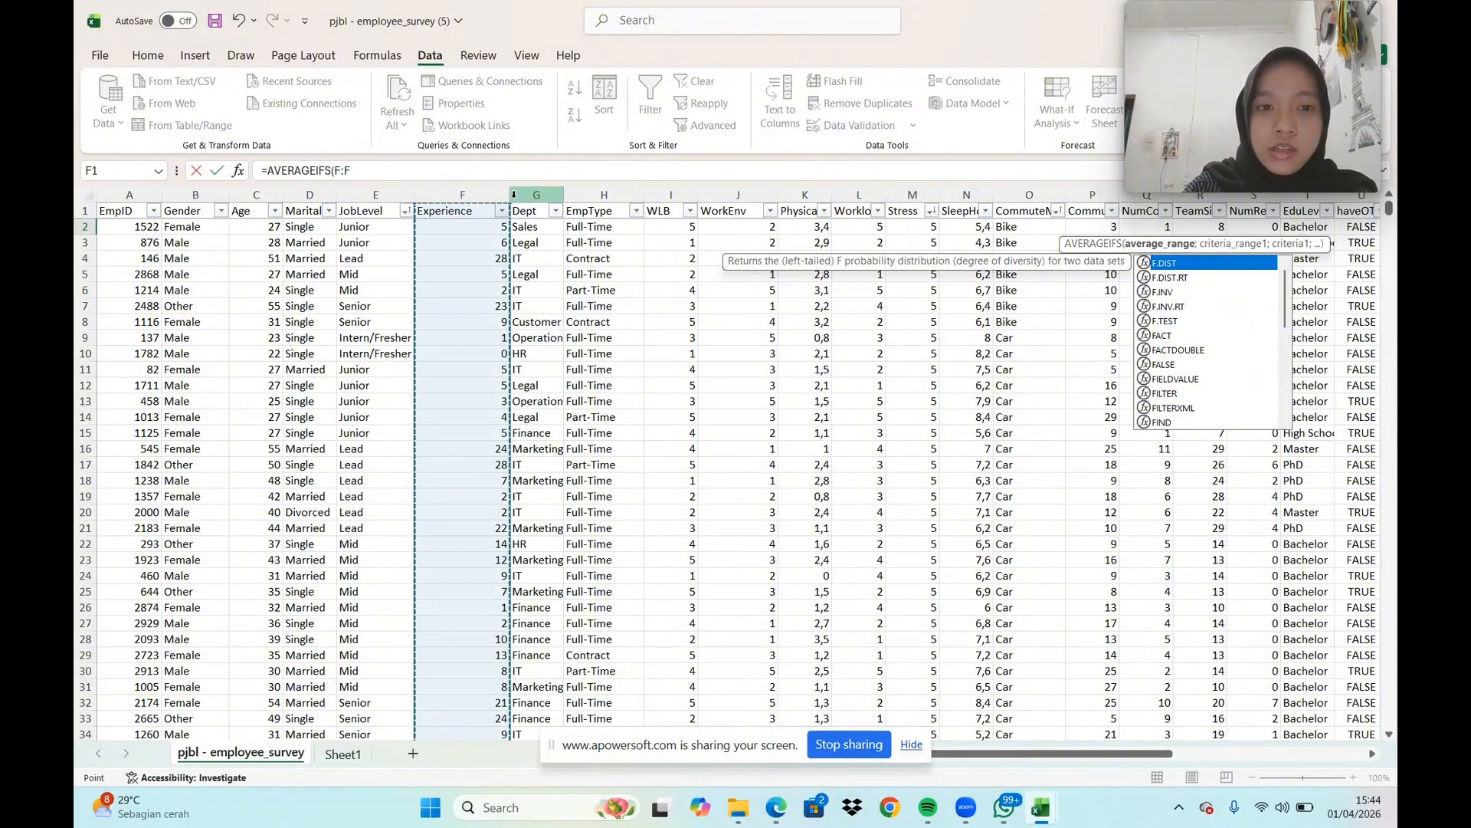
text(;)
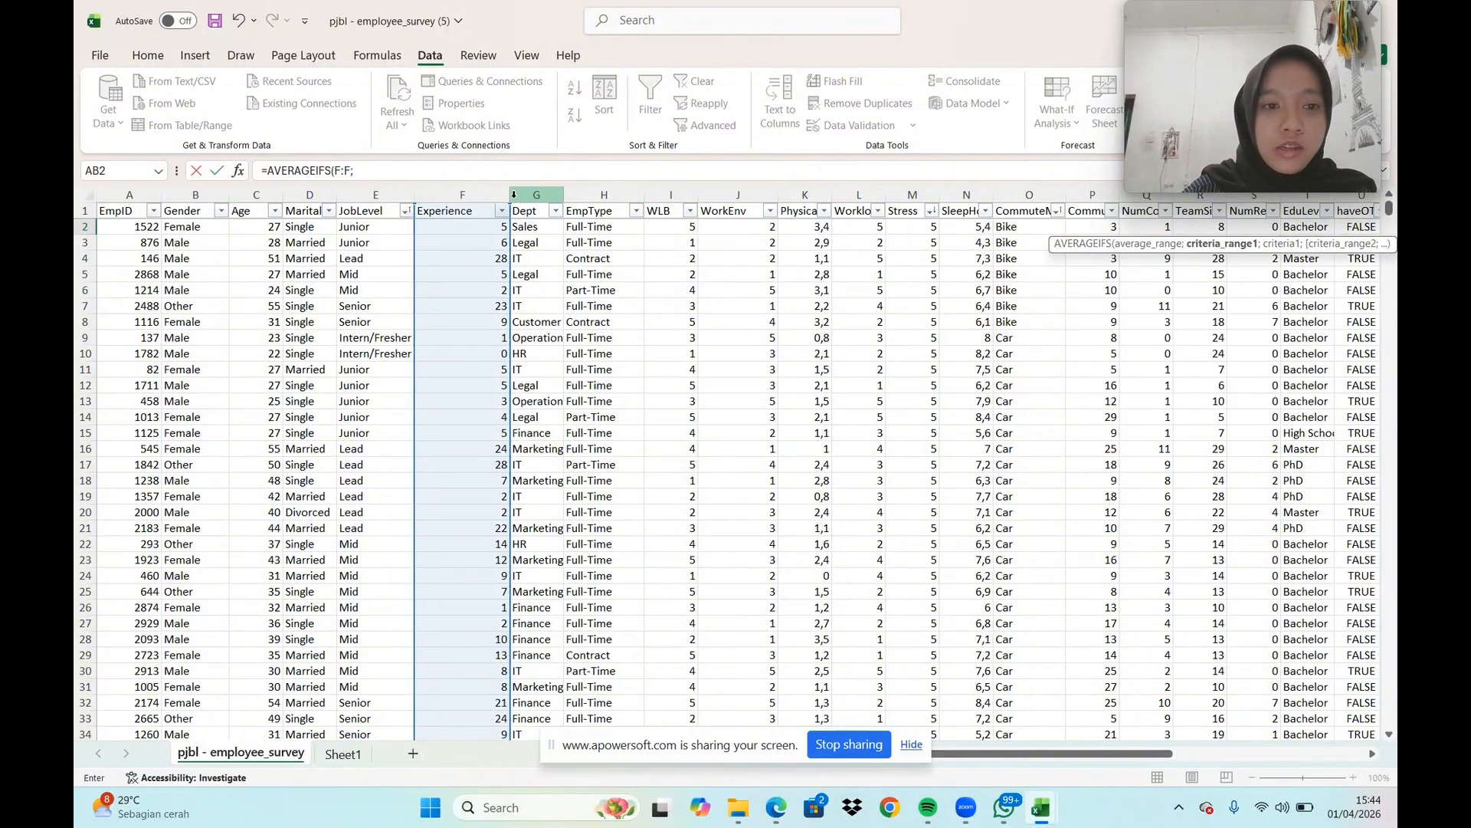
click(313, 196)
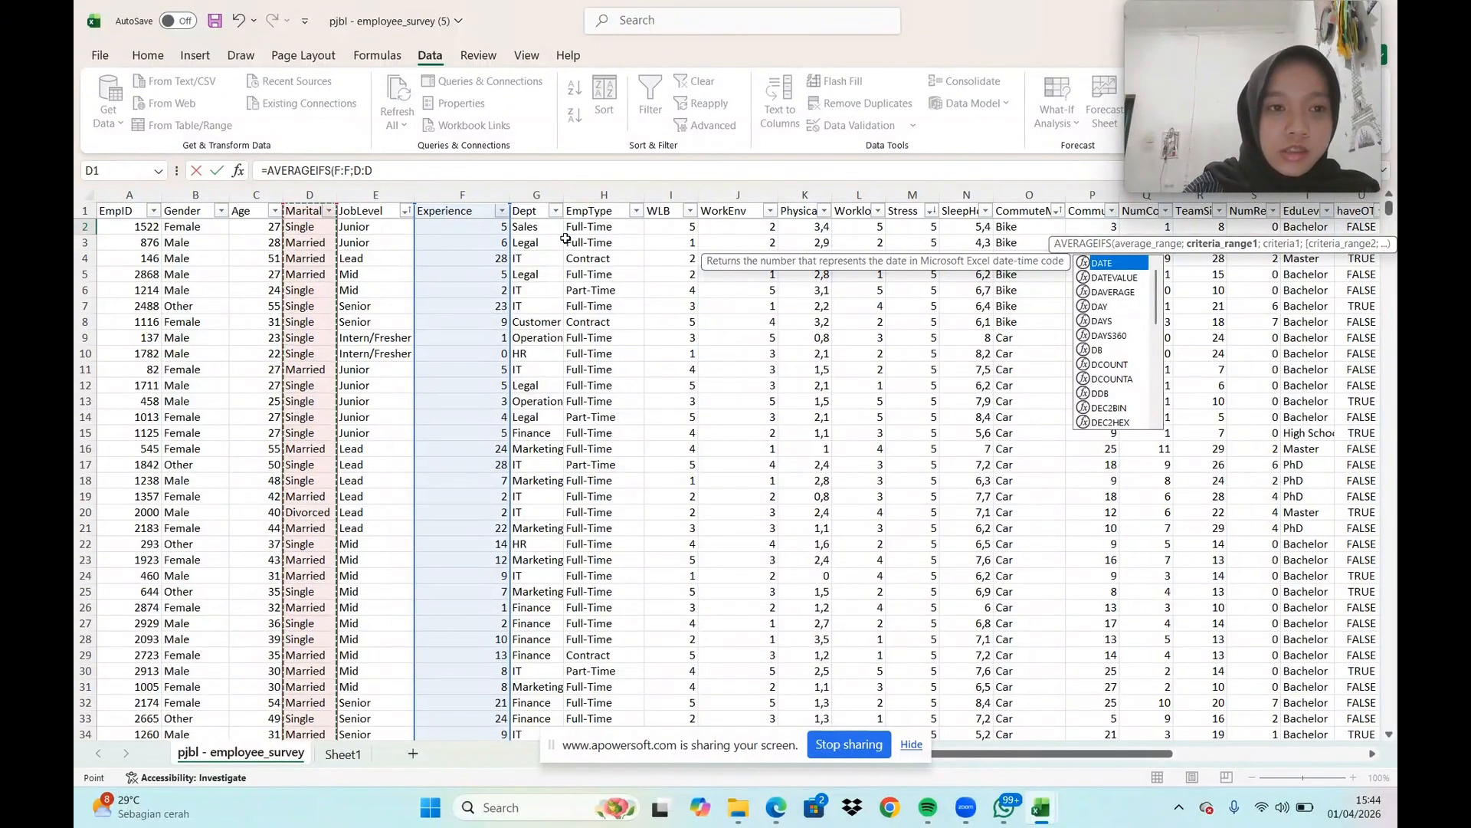
text(;"Single)
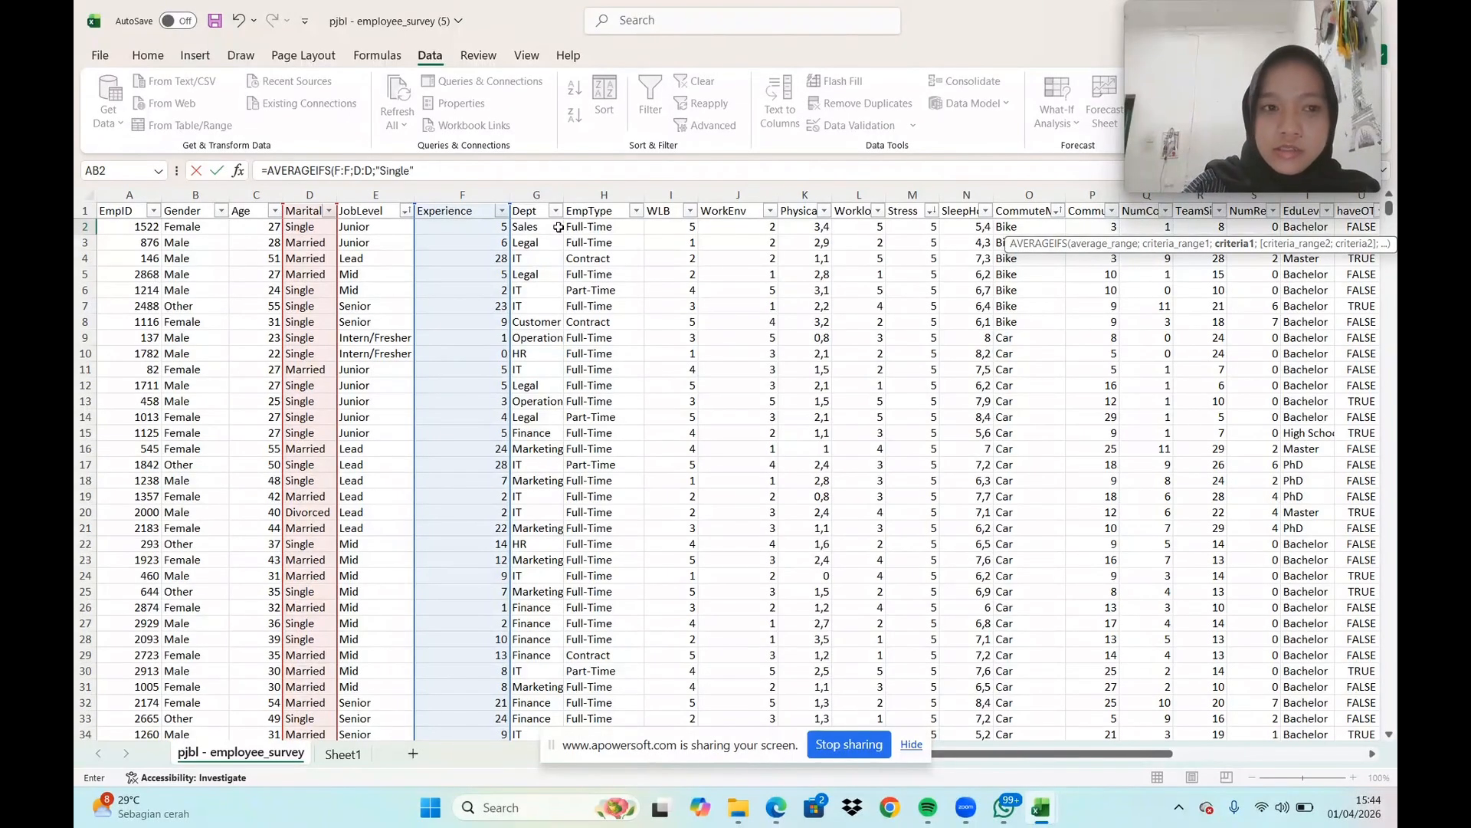
key(Return)
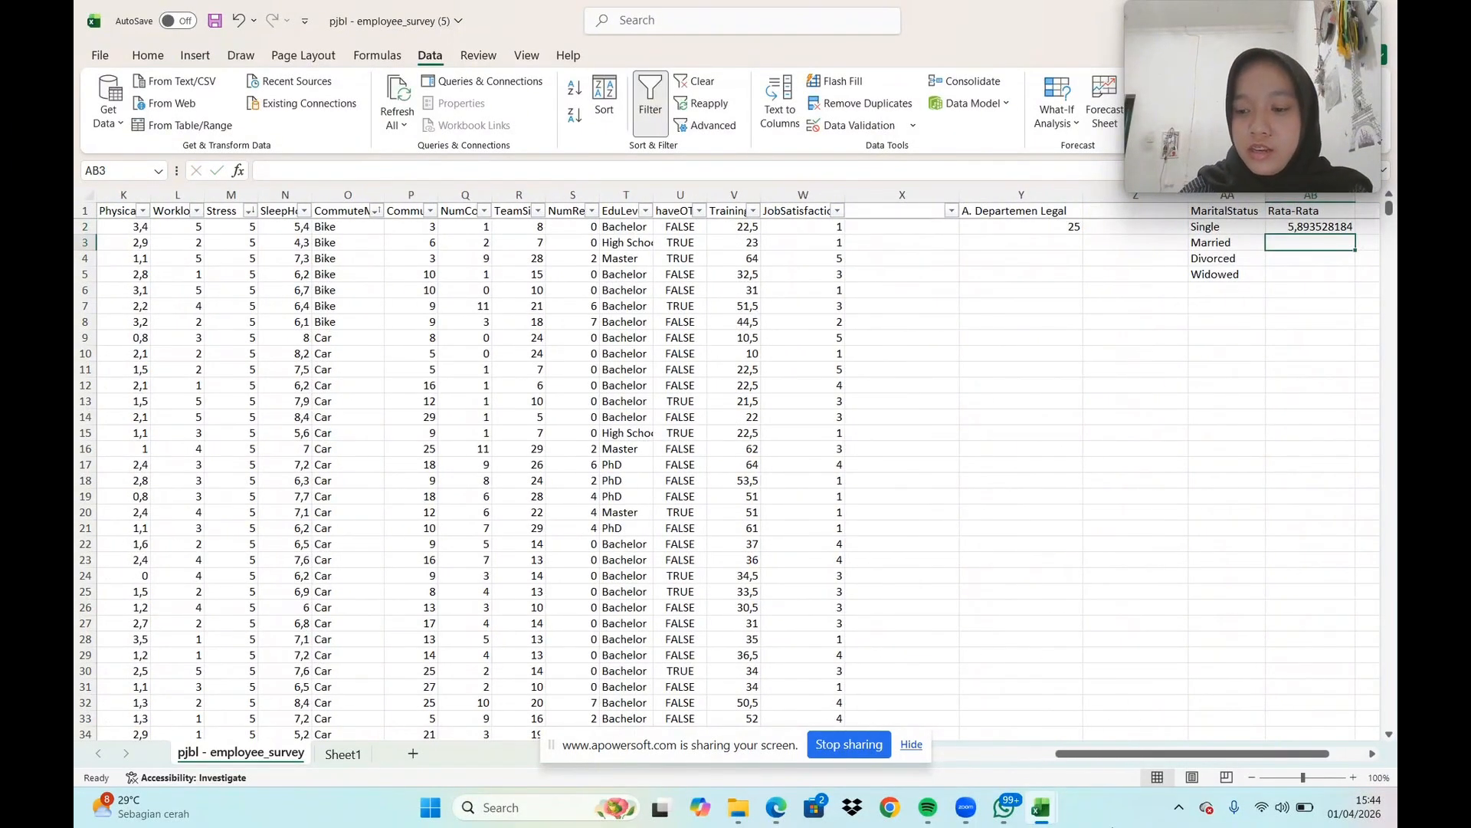
Fill the AVERAGEIFS formula from AB2 down to AB5, alongside the remaining marital statuses
scroll(1180, 209, right, 3)
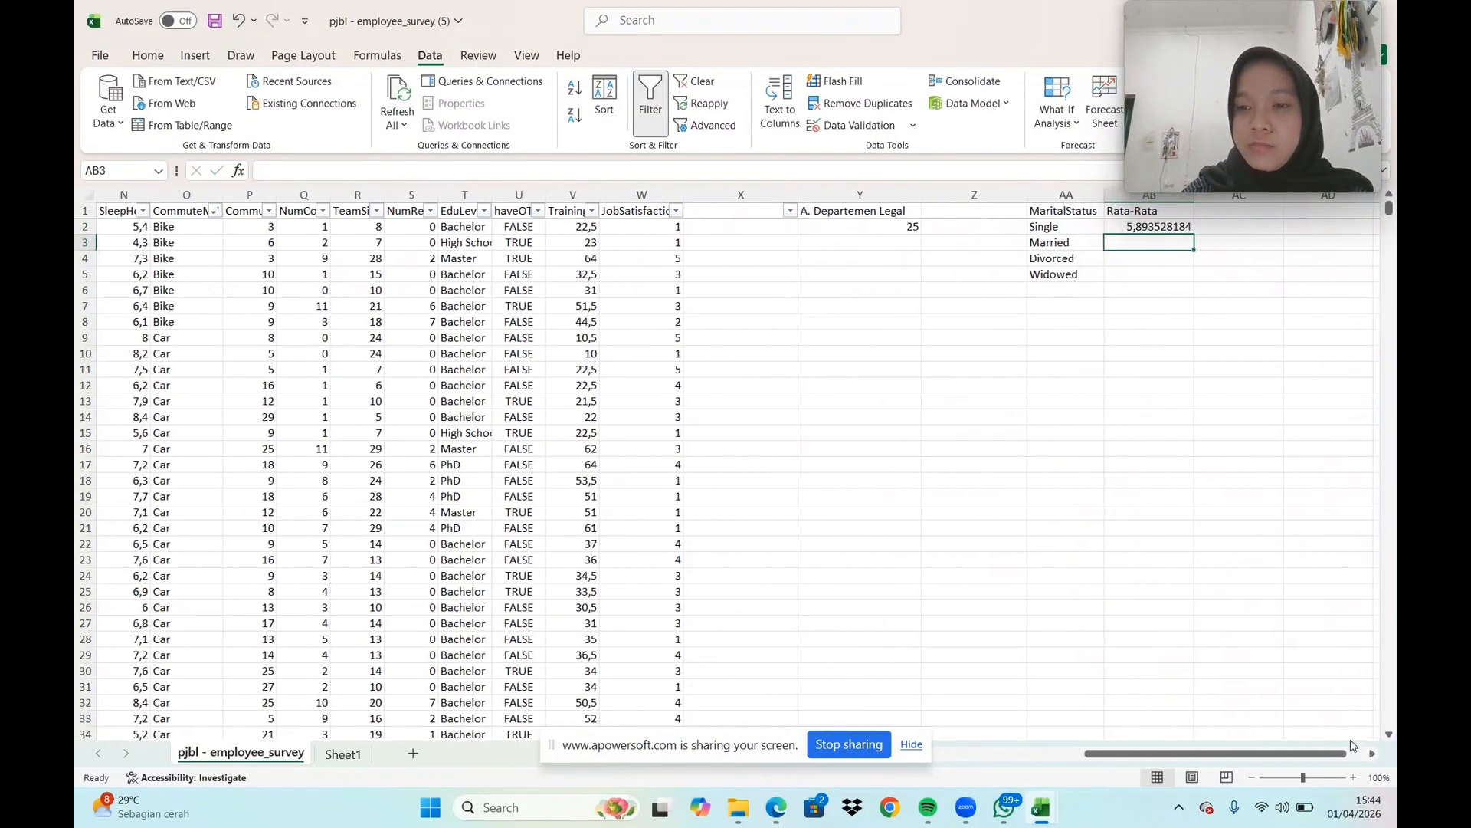
click(1162, 228)
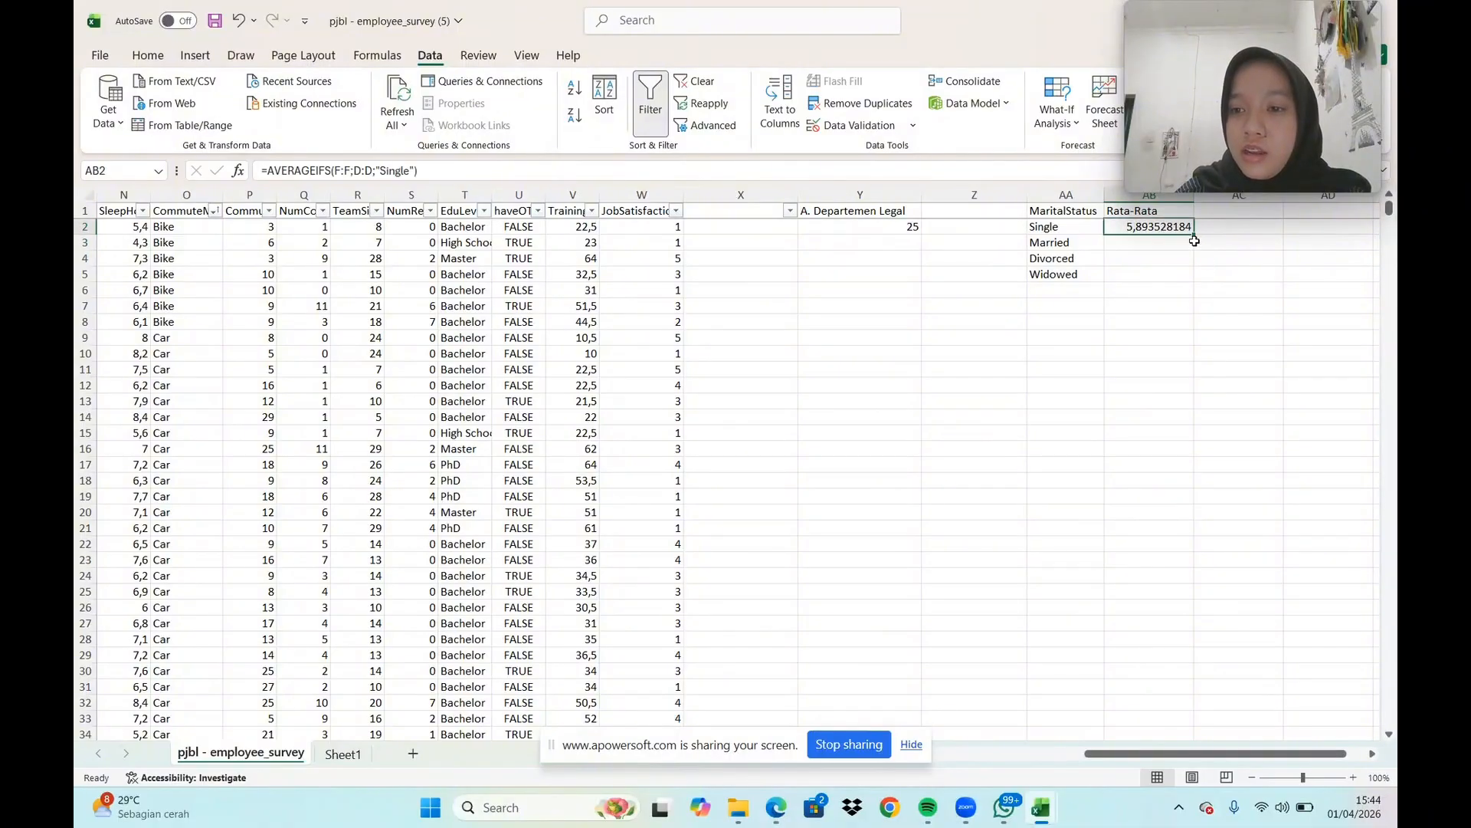
drag(1193, 235, 1193, 280)
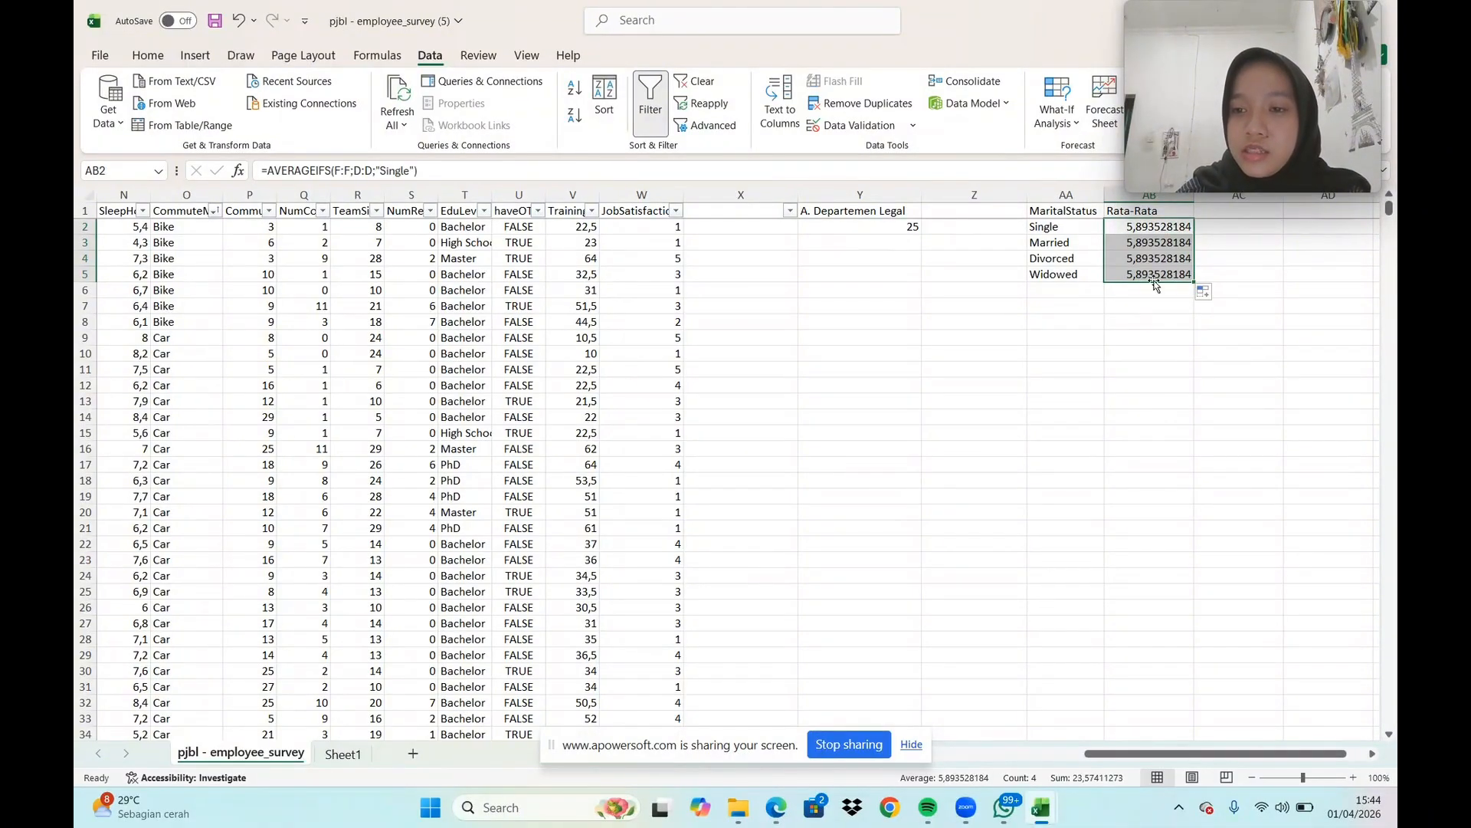
Change the AVERAGEIFS criterion in AB3 to "Married"
click(1157, 243)
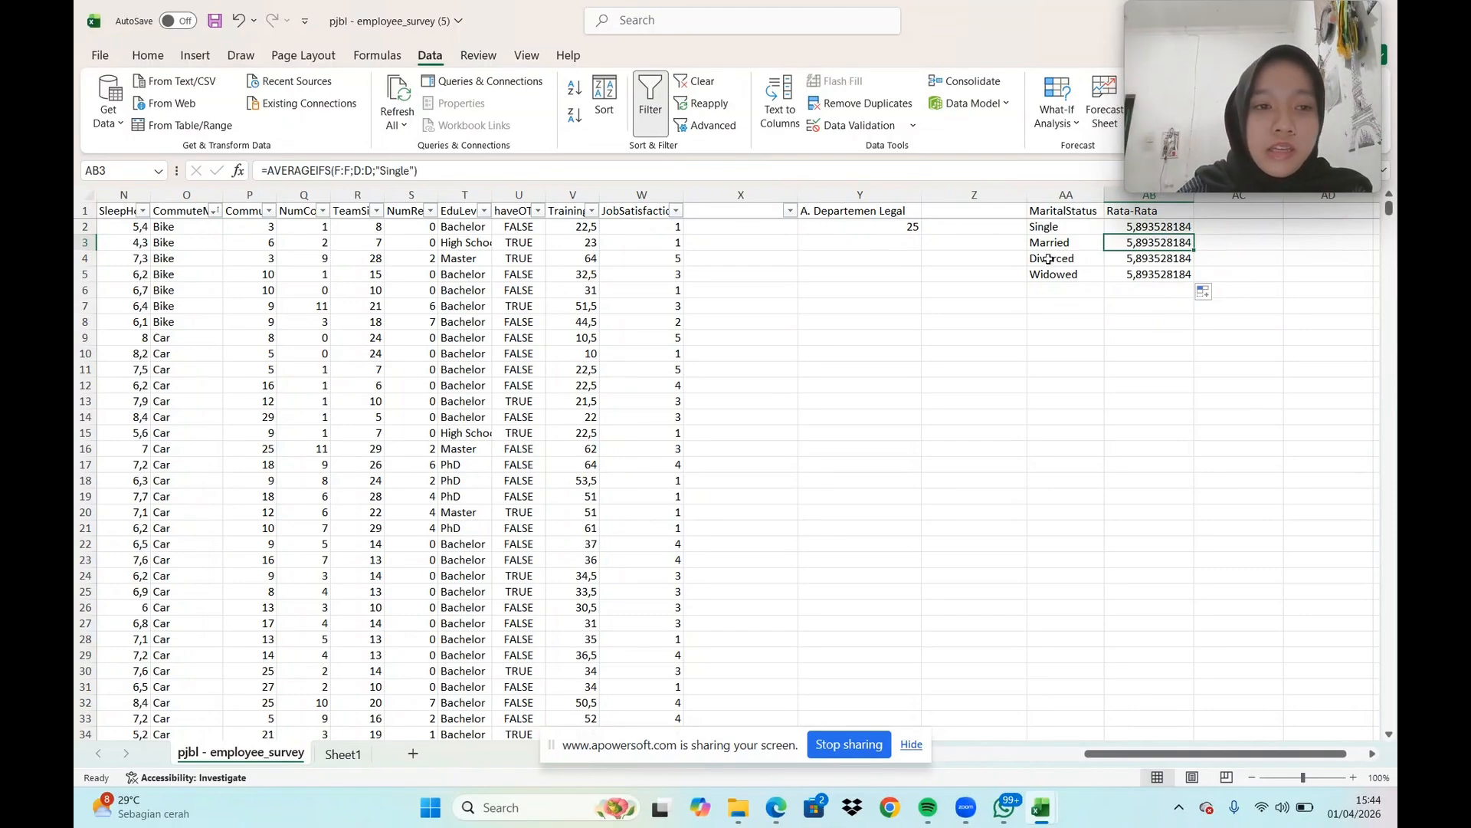
click(409, 170)
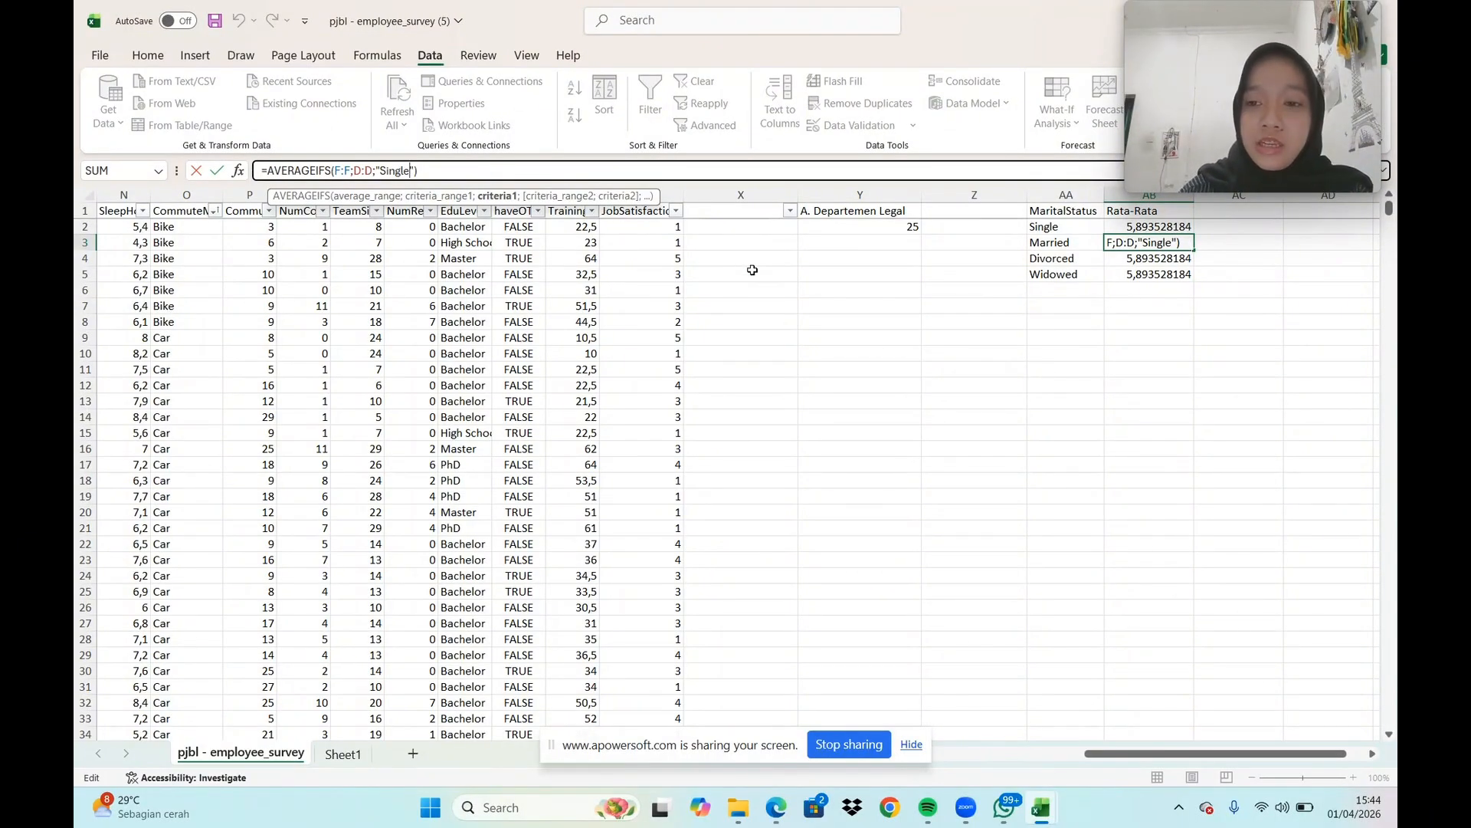
key(BackSpace)
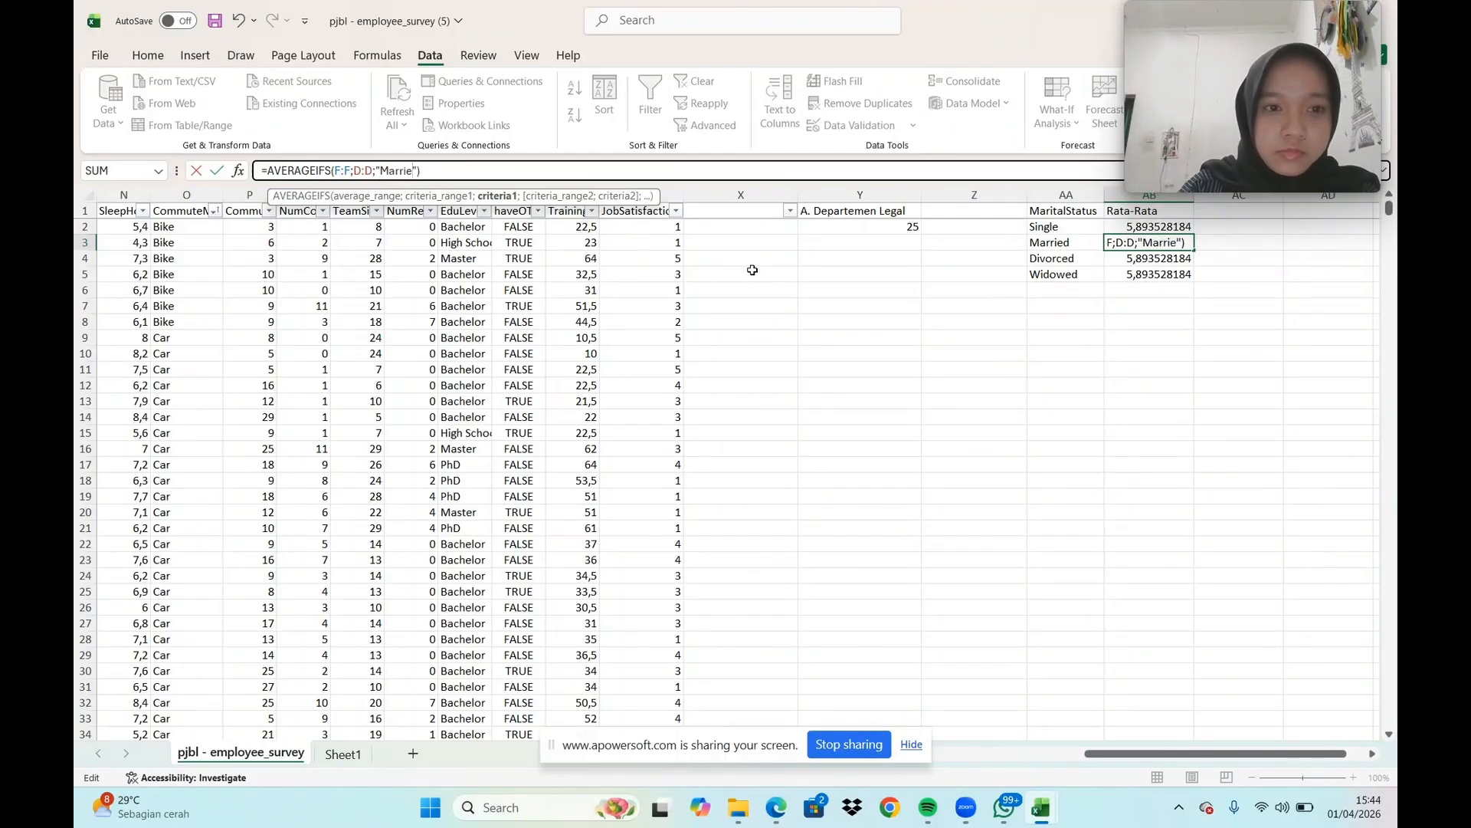
key(Return)
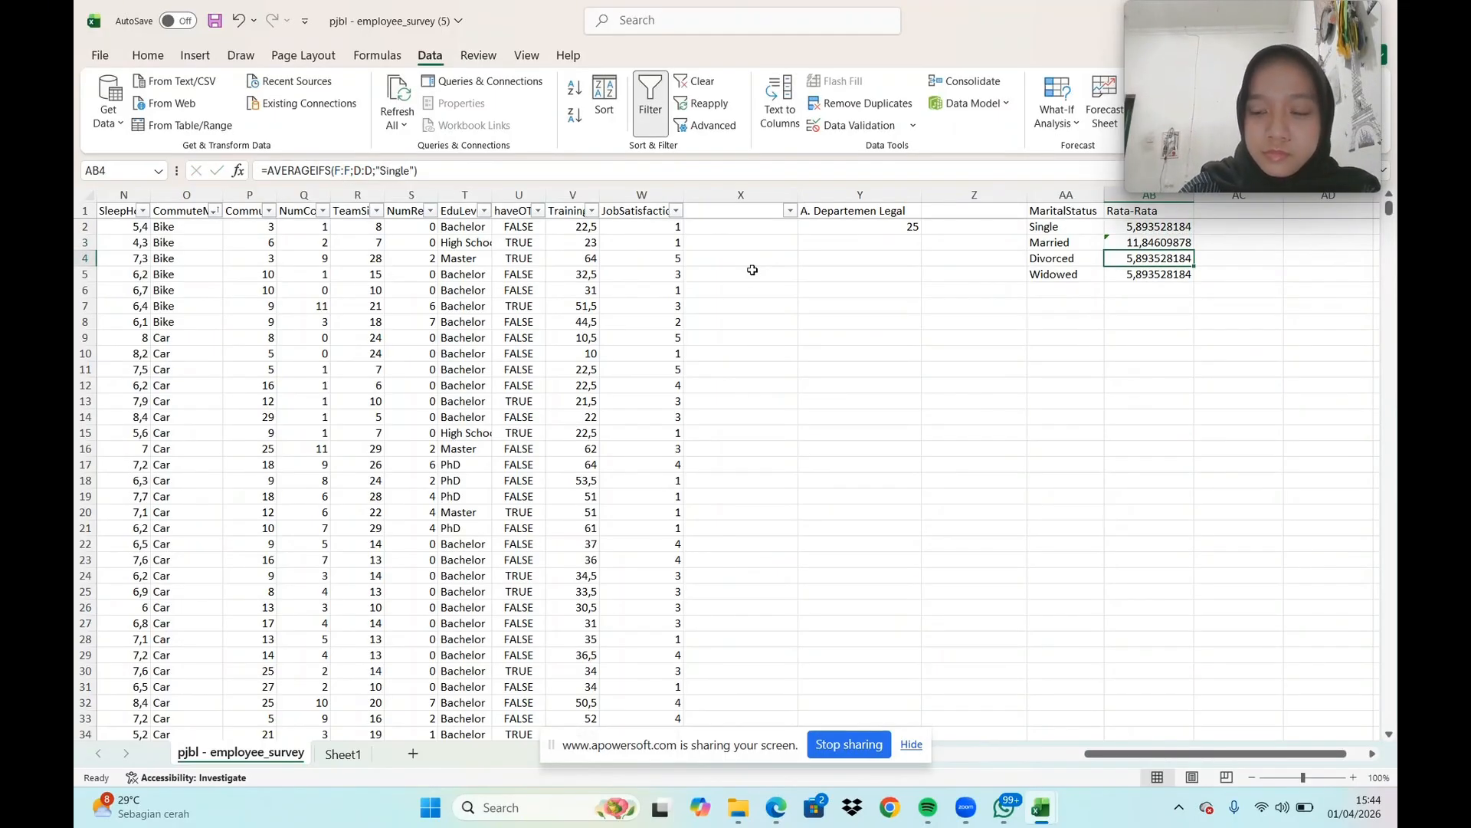
Change the AVERAGEIFS criterion in AB4 to "Divorced"
click(410, 169)
key(BackSpace)
key(BackSpace)
key(BackSpace)
key(BackSpace)
key(BackSpace)
key(BackSpace)
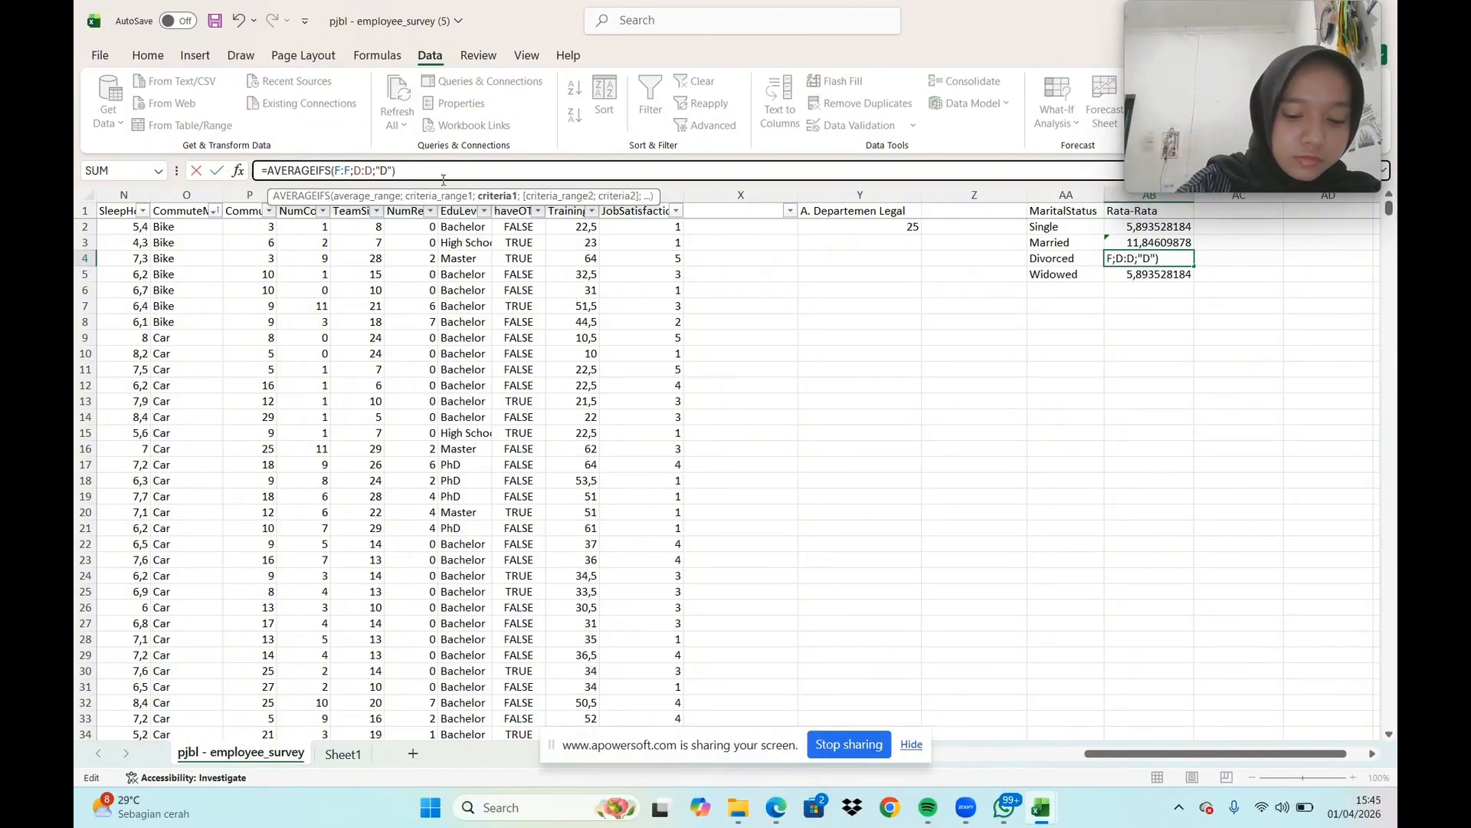
text(Divor)
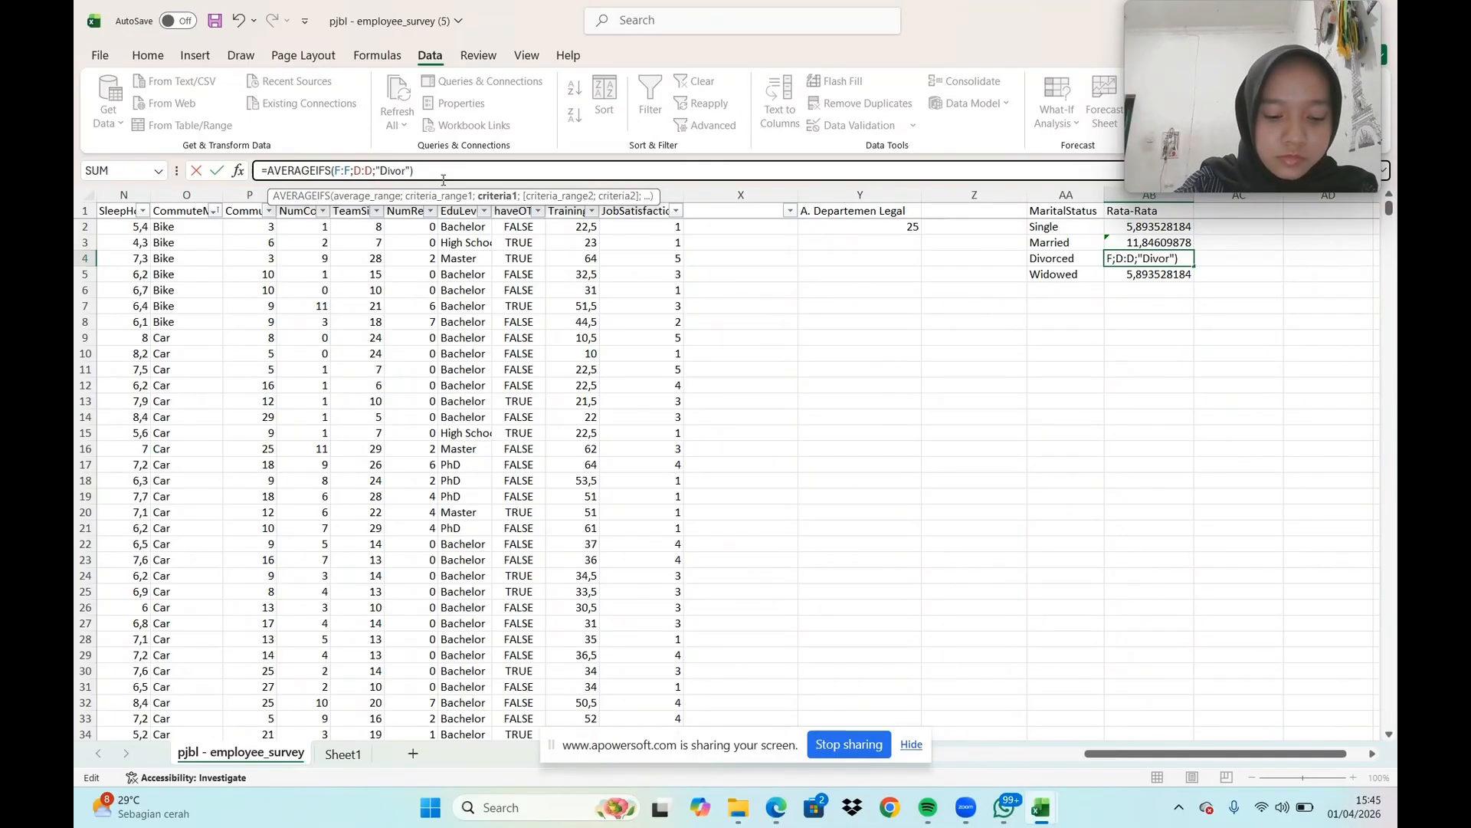
text(ced)
key(Return)
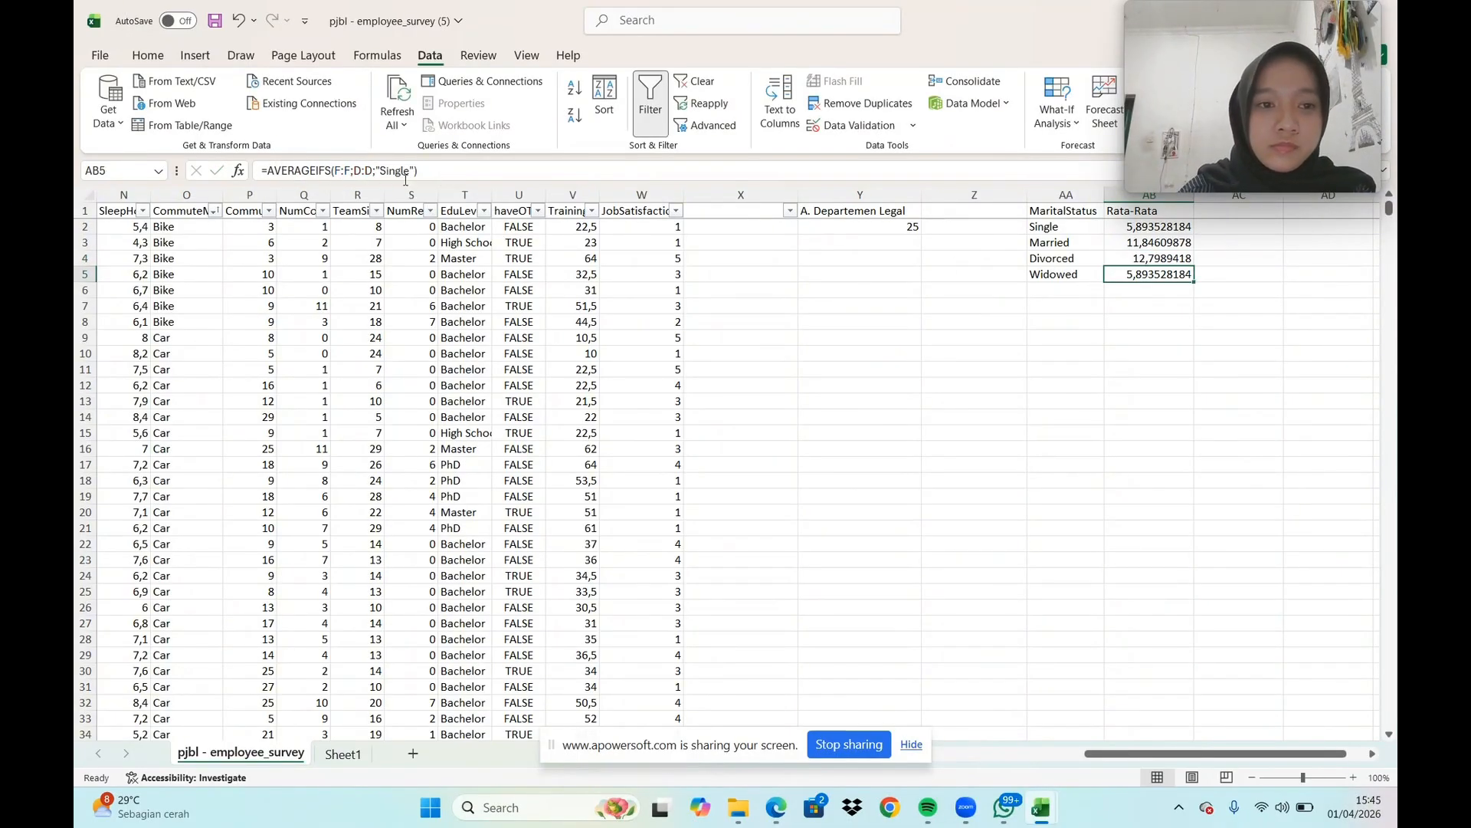
Change the AVERAGEIFS criterion in AB5 to "Widowed"
click(414, 170)
key(BackSpace)
key(BackSpace)
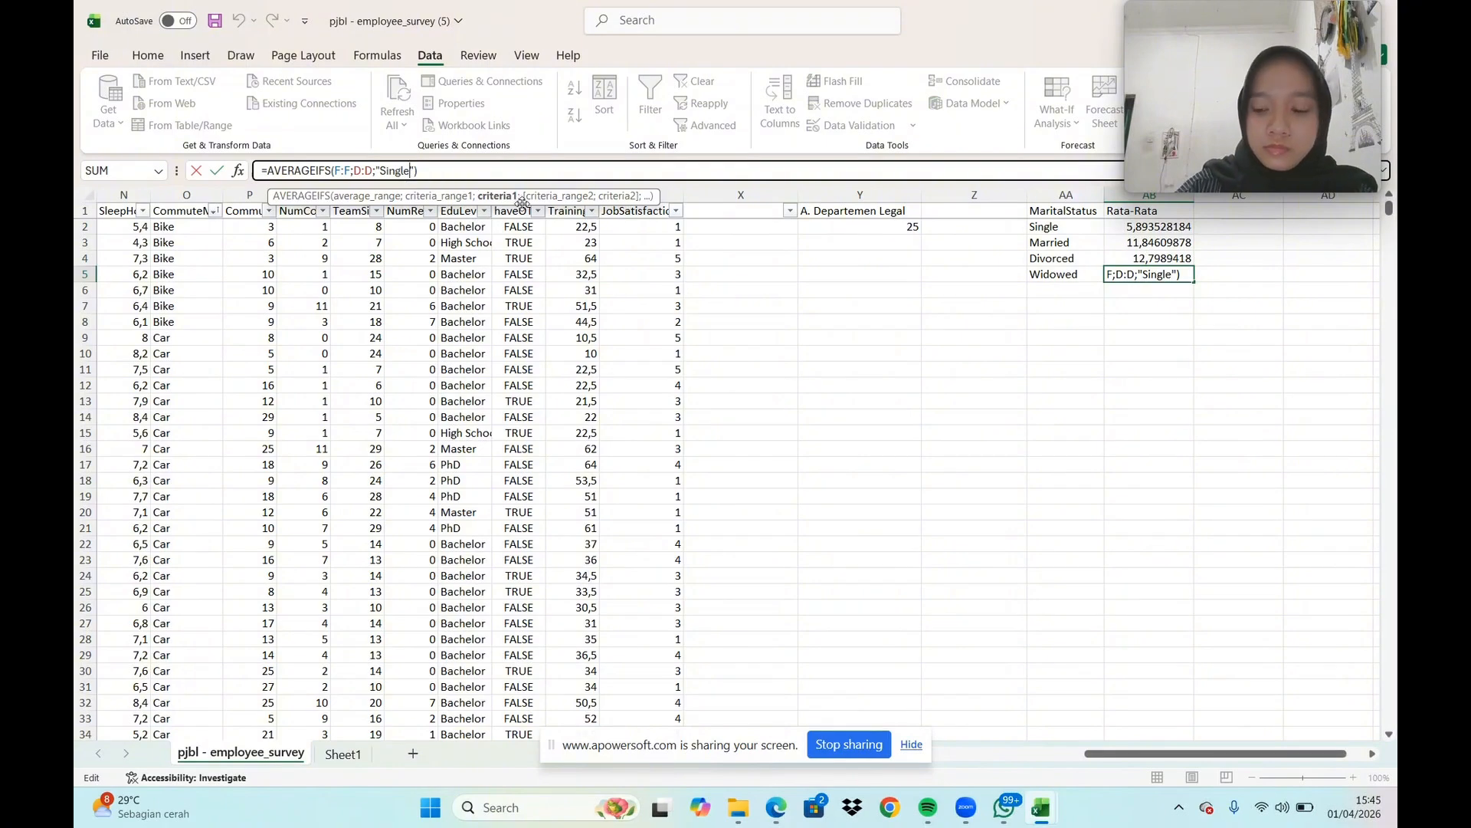
key(BackSpace)
key(BackSpace)
key(BackSpace)
key(BackSpace)
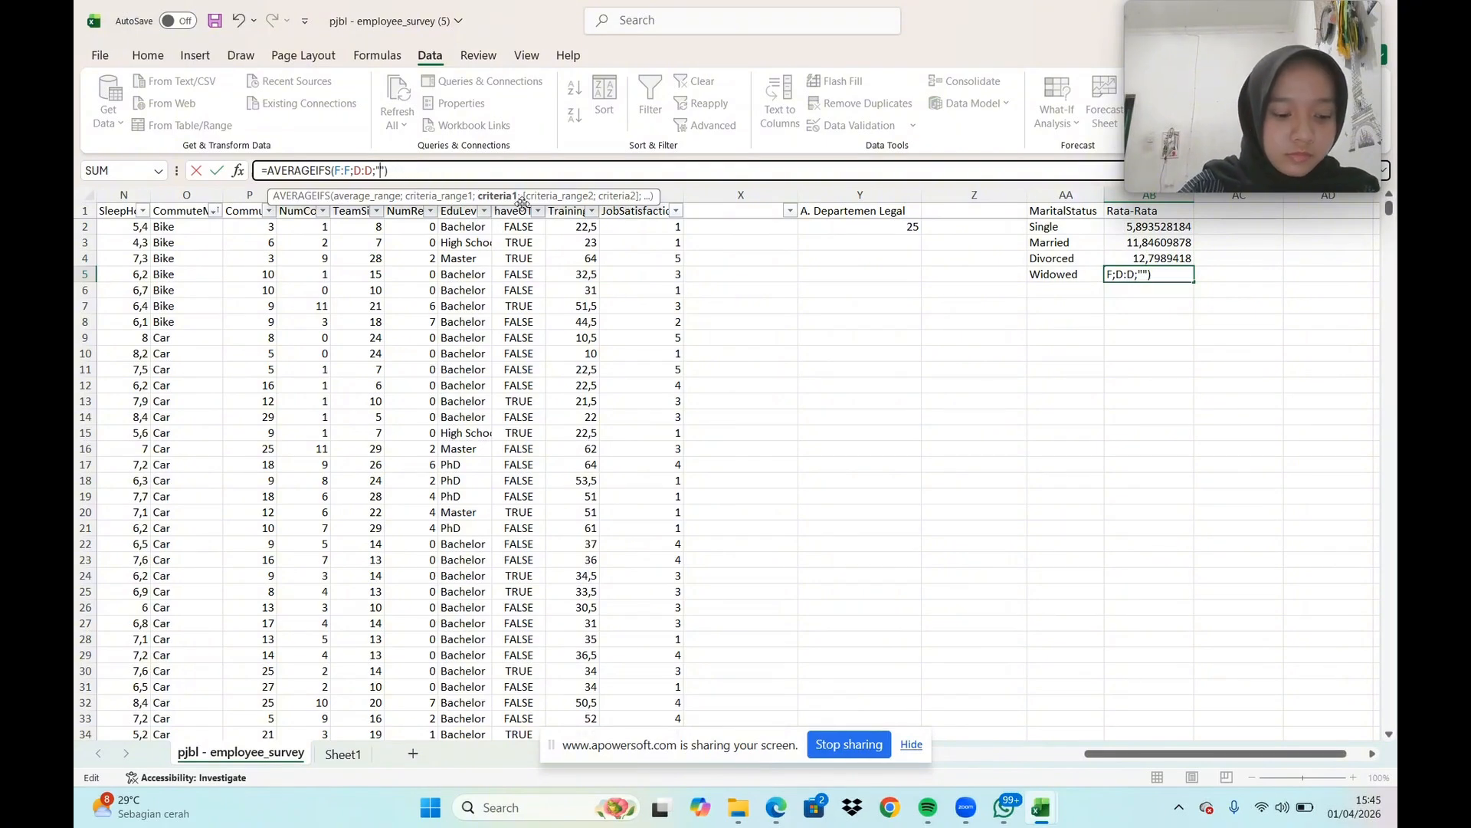
text(Widowed)
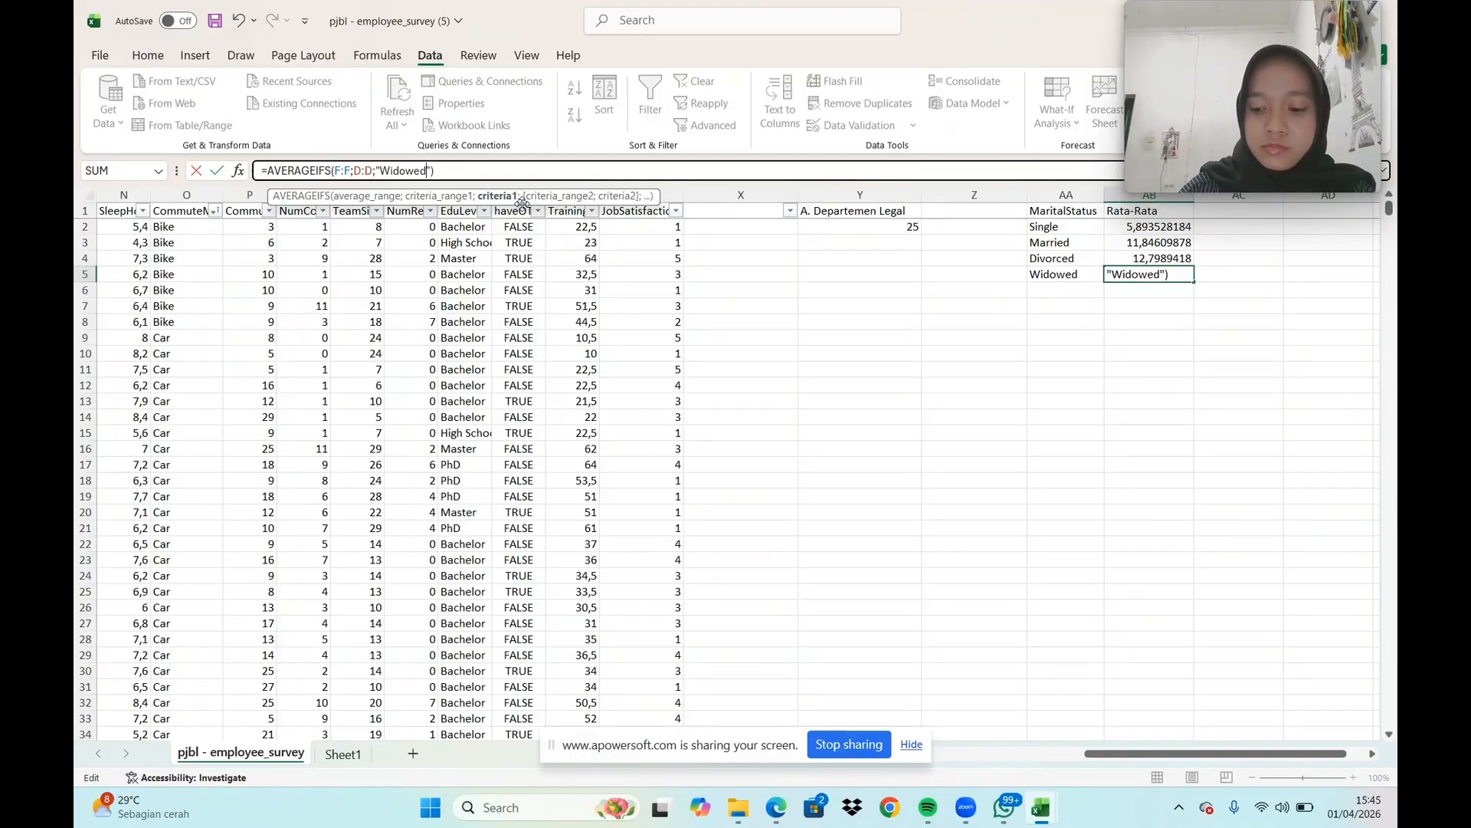
key(Return)
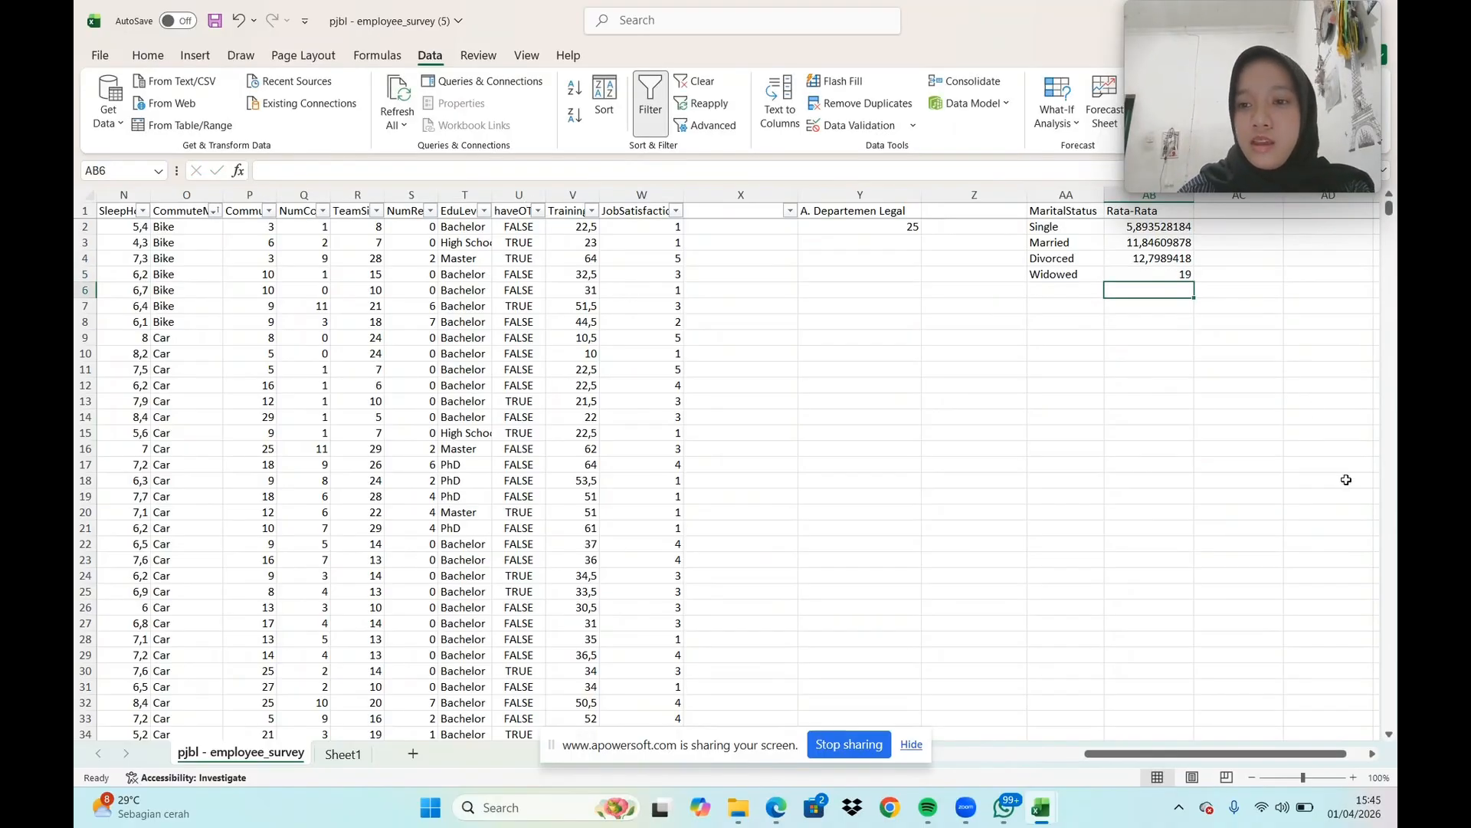
Add the headers "Max" in AC1 and "Min" in AD1, beside the Rata-Rata column
click(1372, 755)
click(1372, 755)
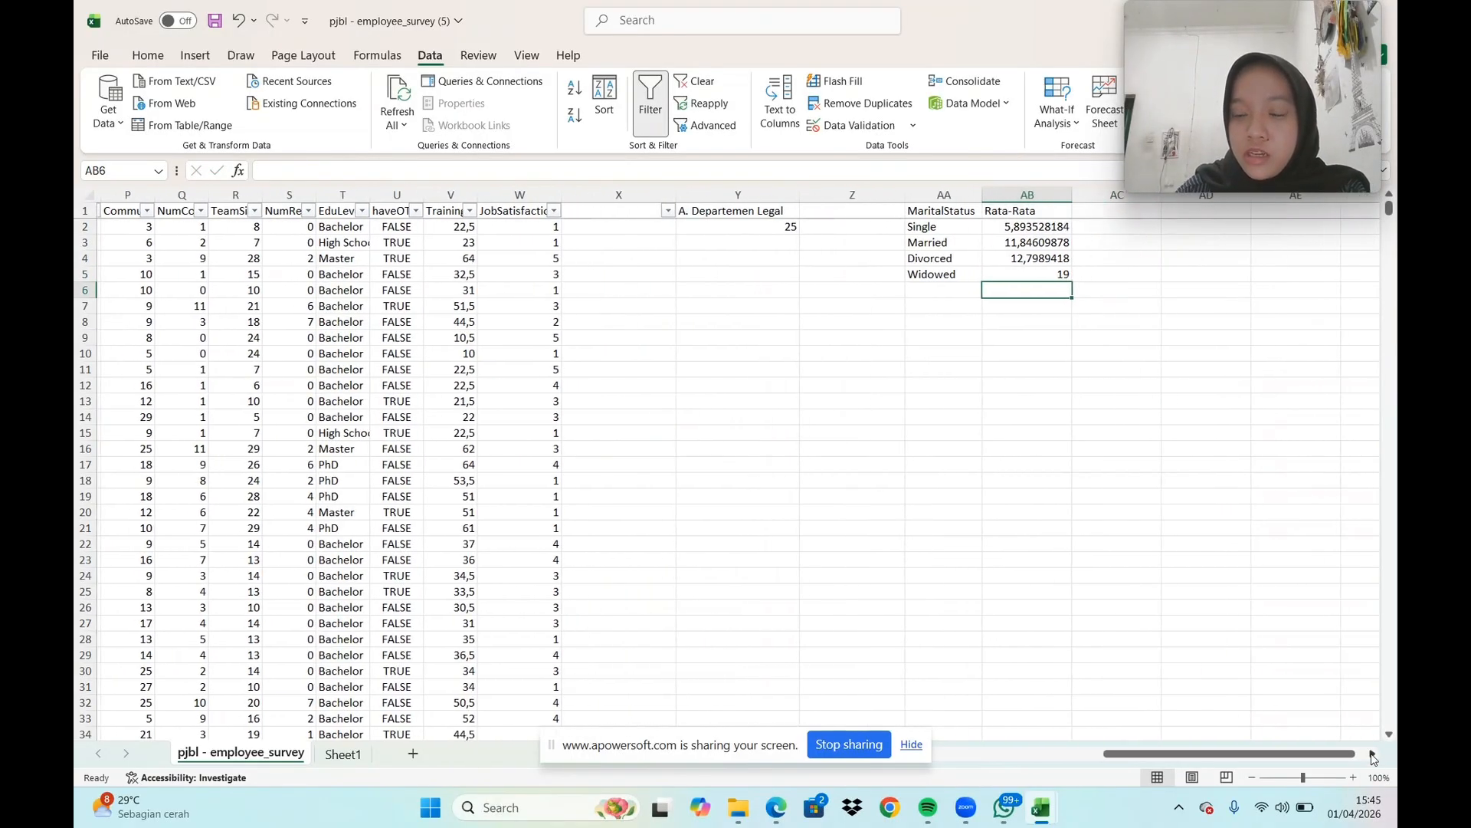
click(1111, 213)
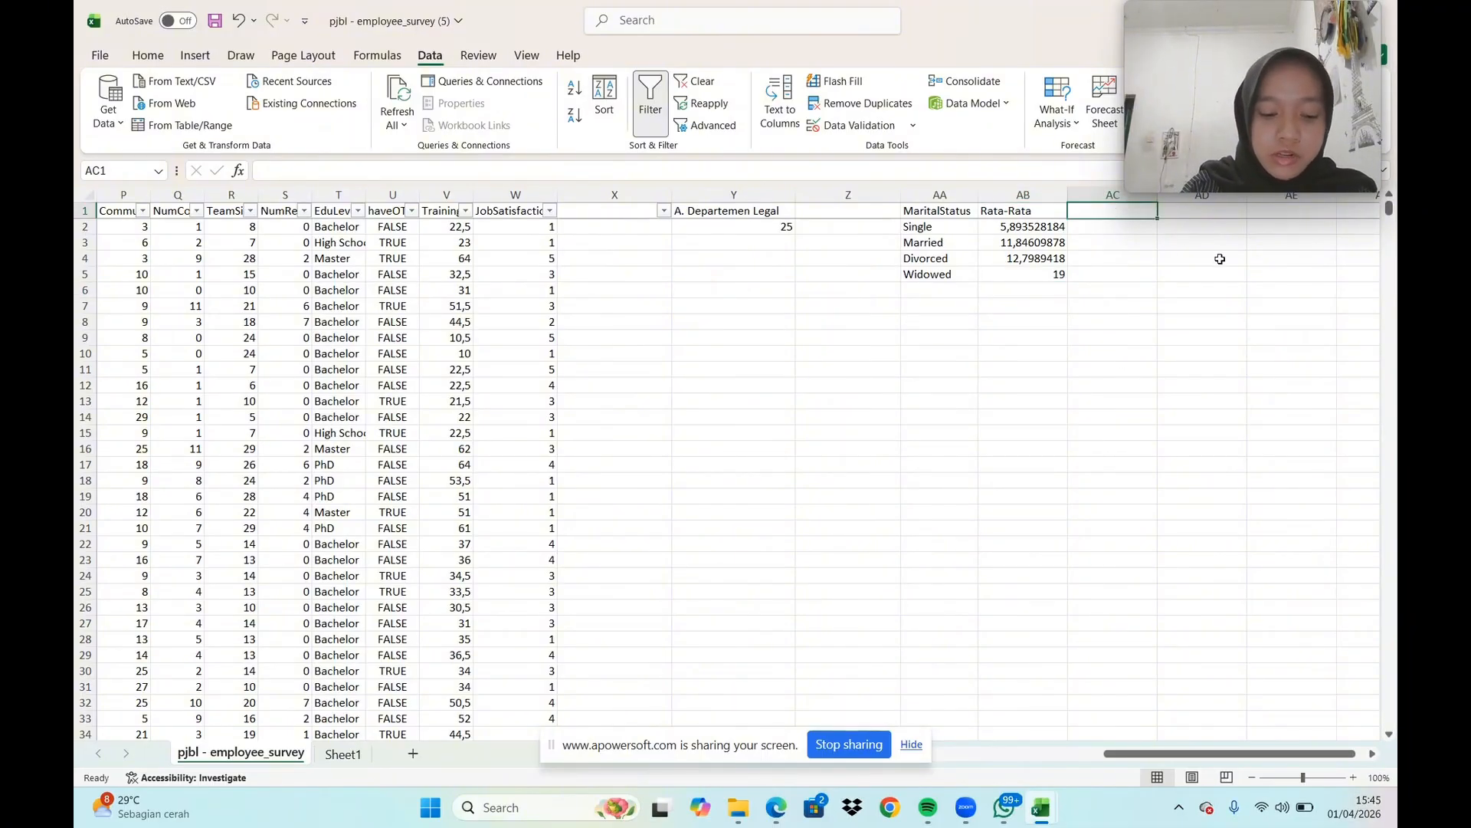
text(Max)
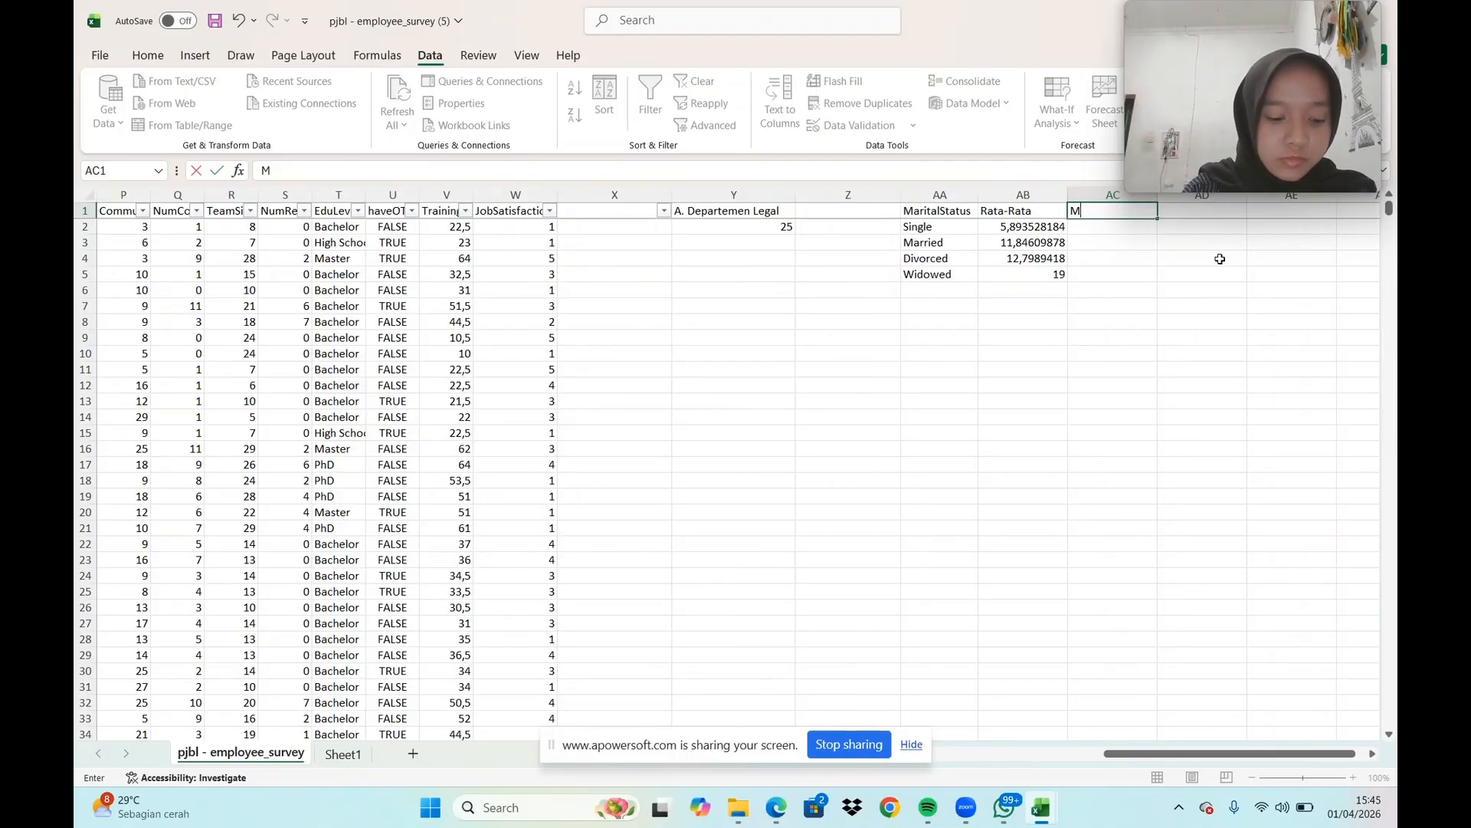
click(1200, 214)
text(M)
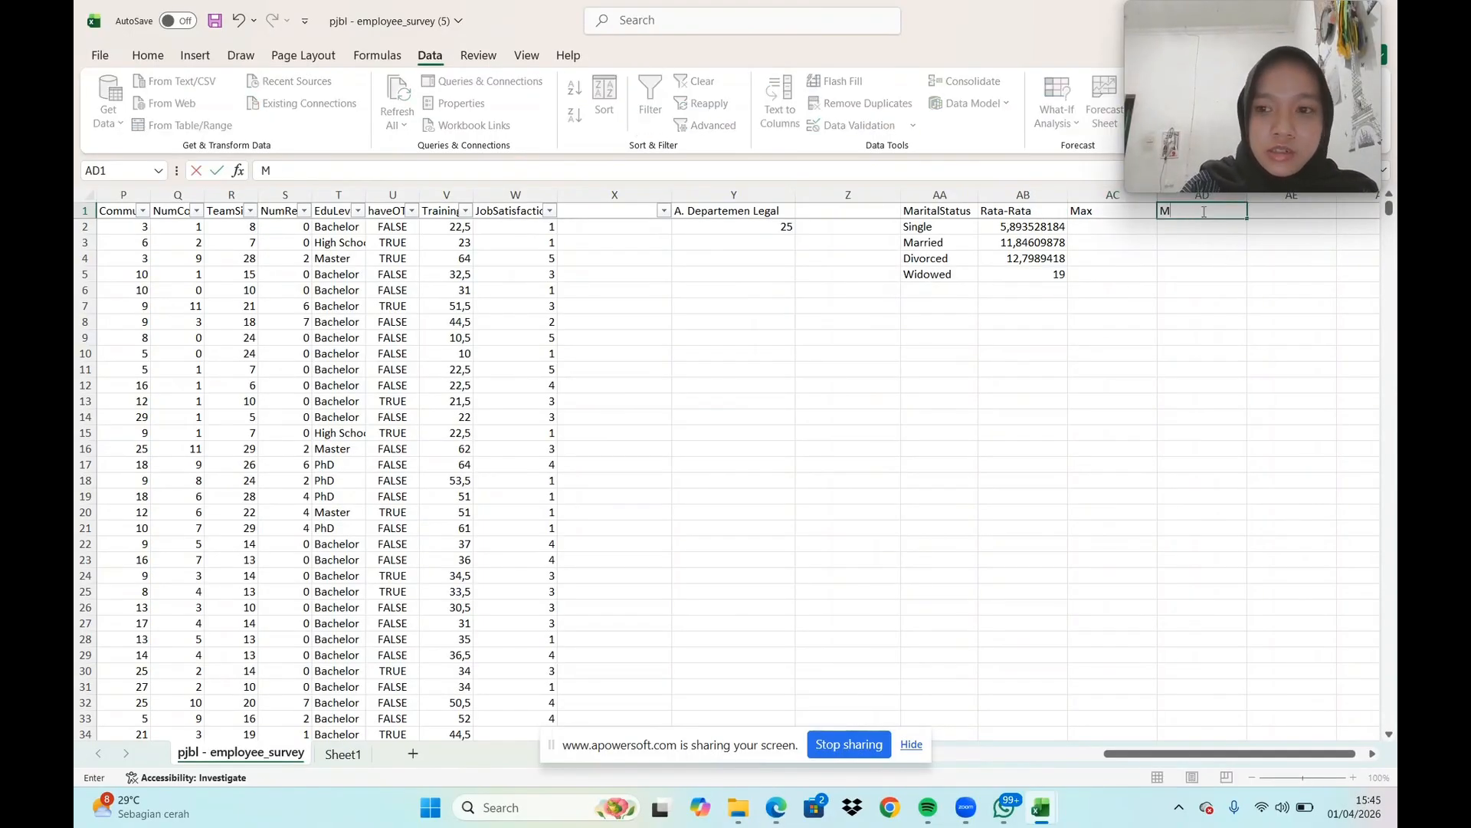
text(in)
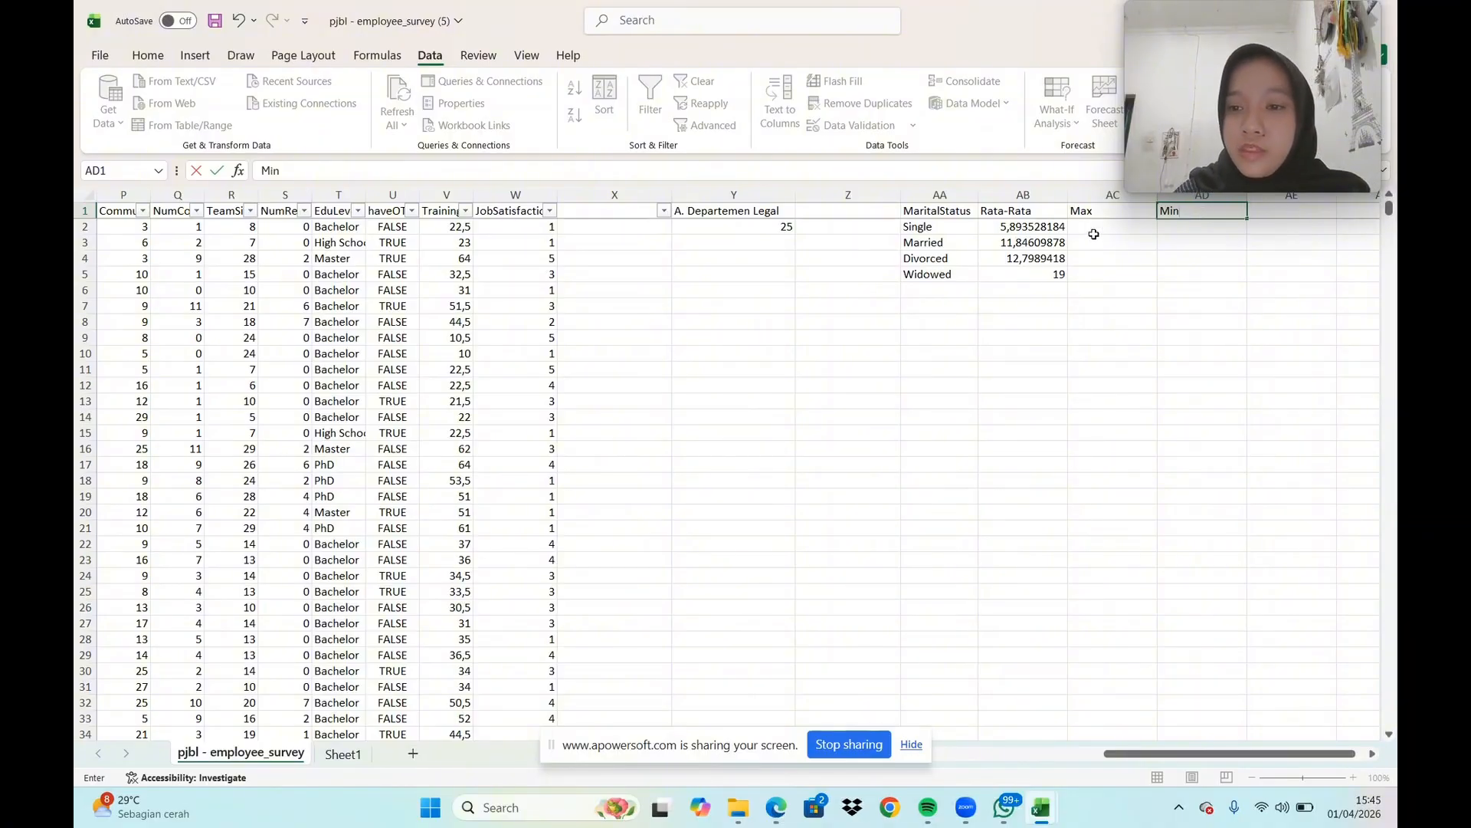
In AC2, enter a MAX formula over the averages in AB2:AB5
click(1098, 230)
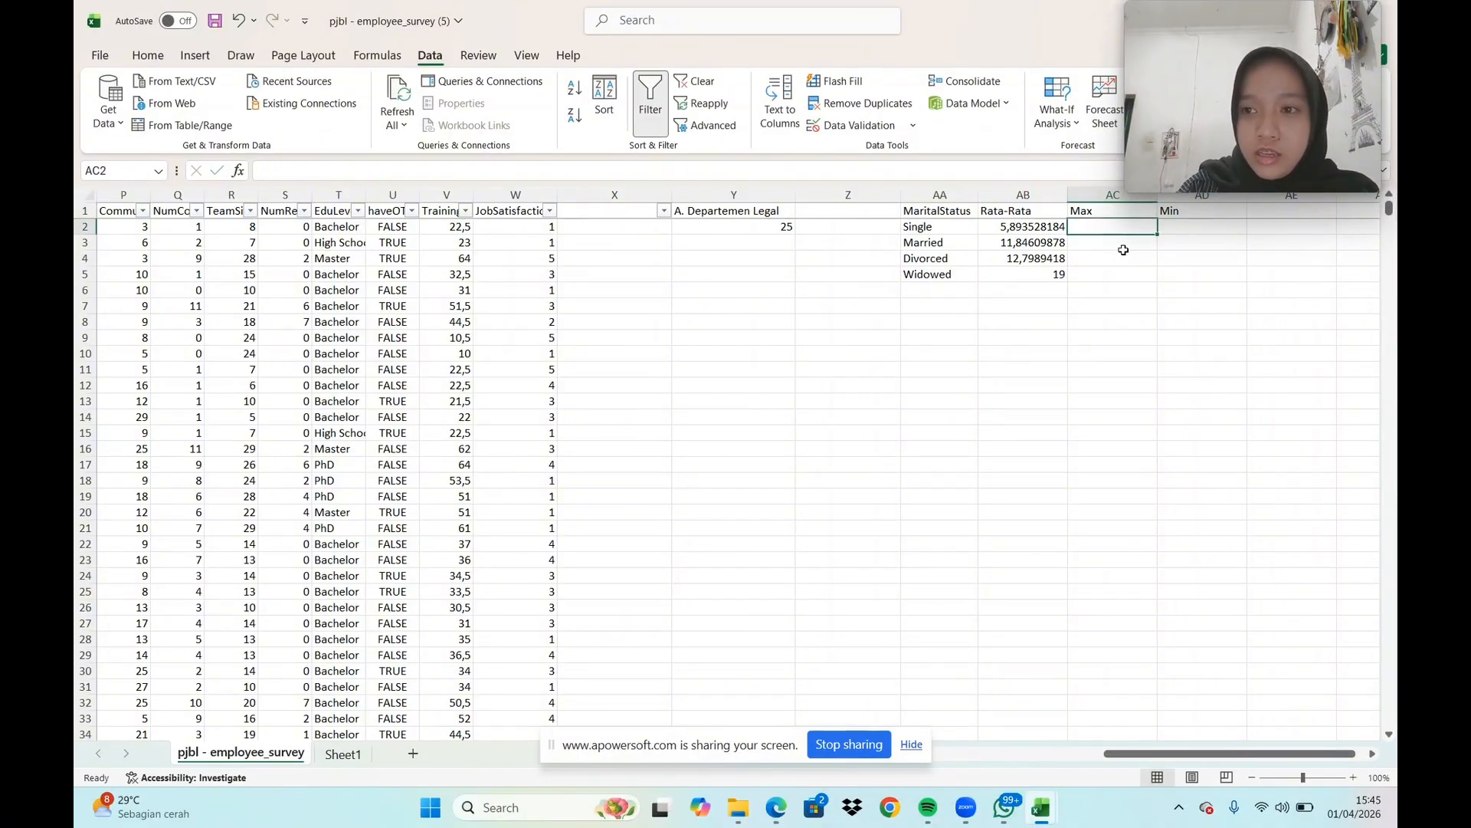
text(=mi)
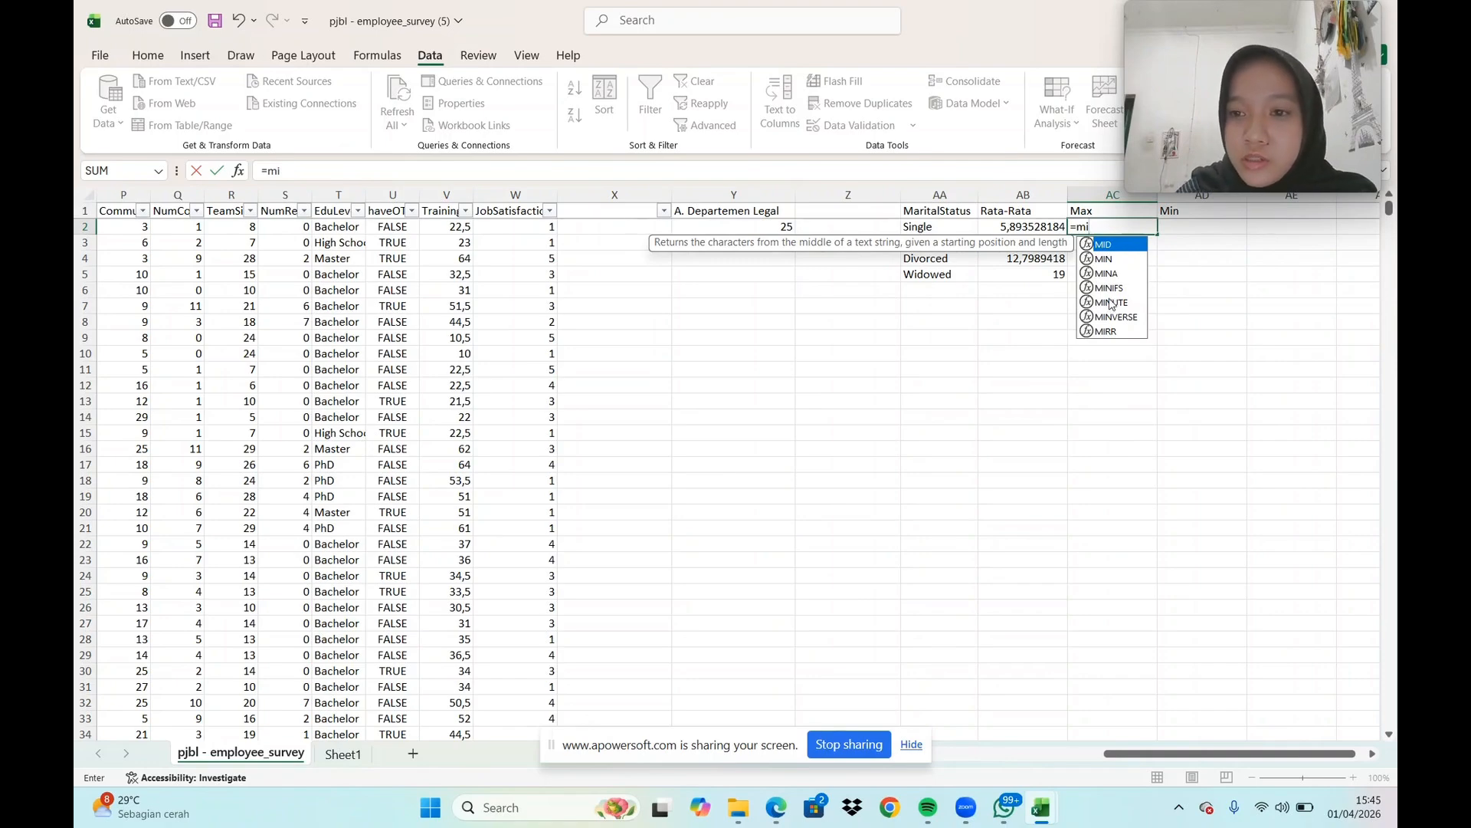
key(BackSpace)
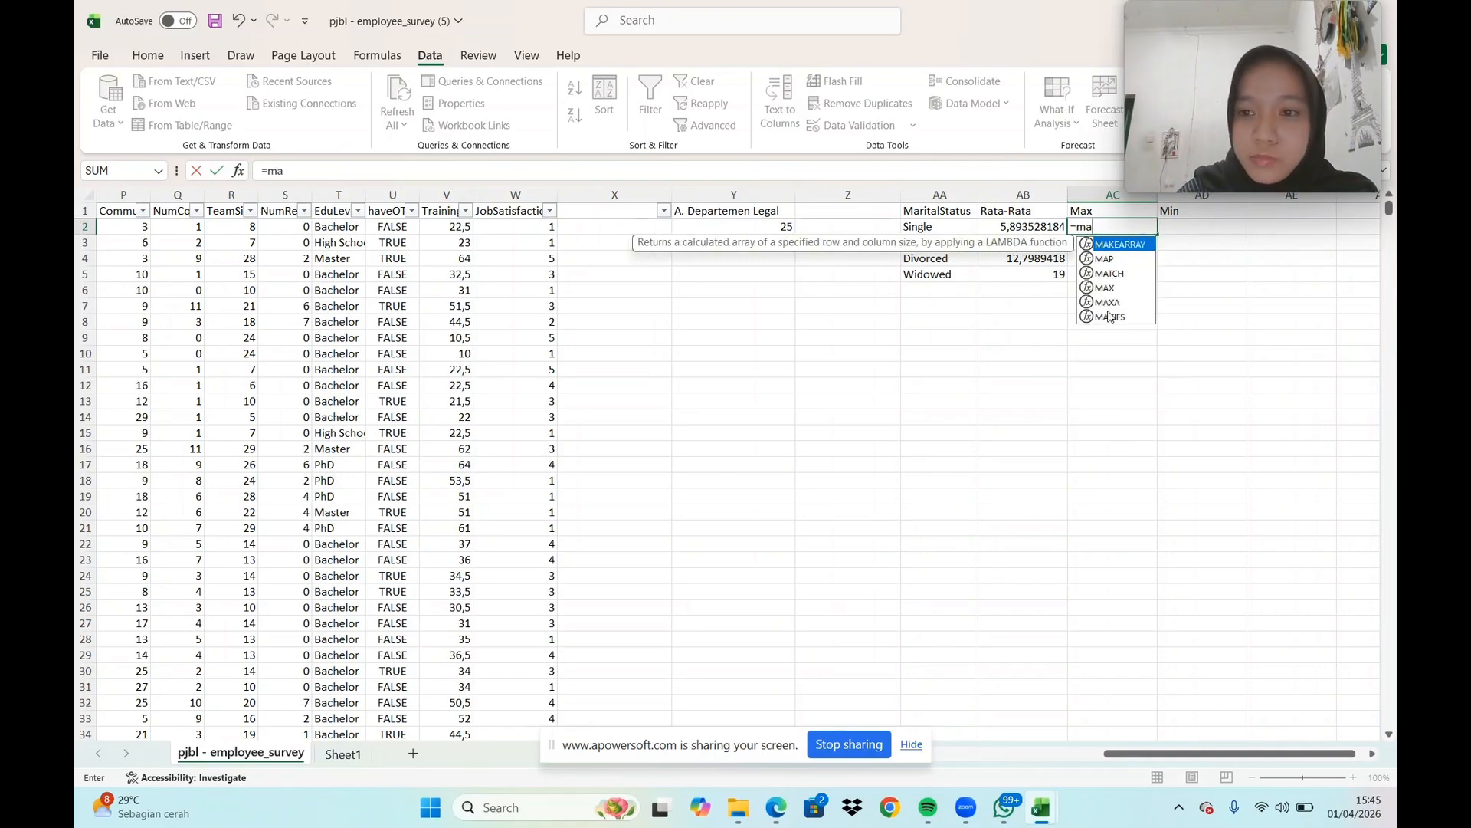
double_click(1126, 288)
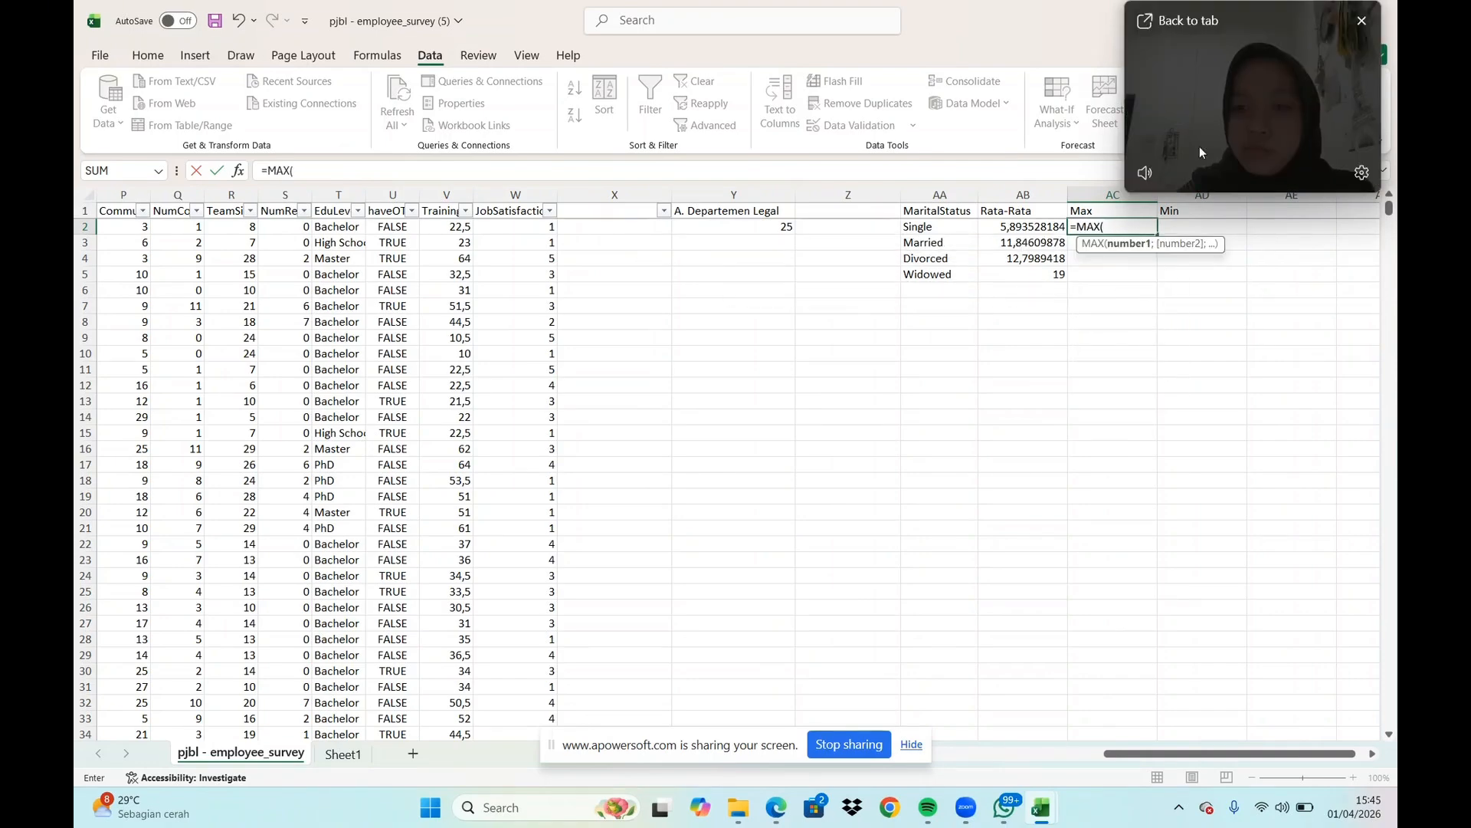
click(1008, 229)
drag(1024, 237, 1030, 270)
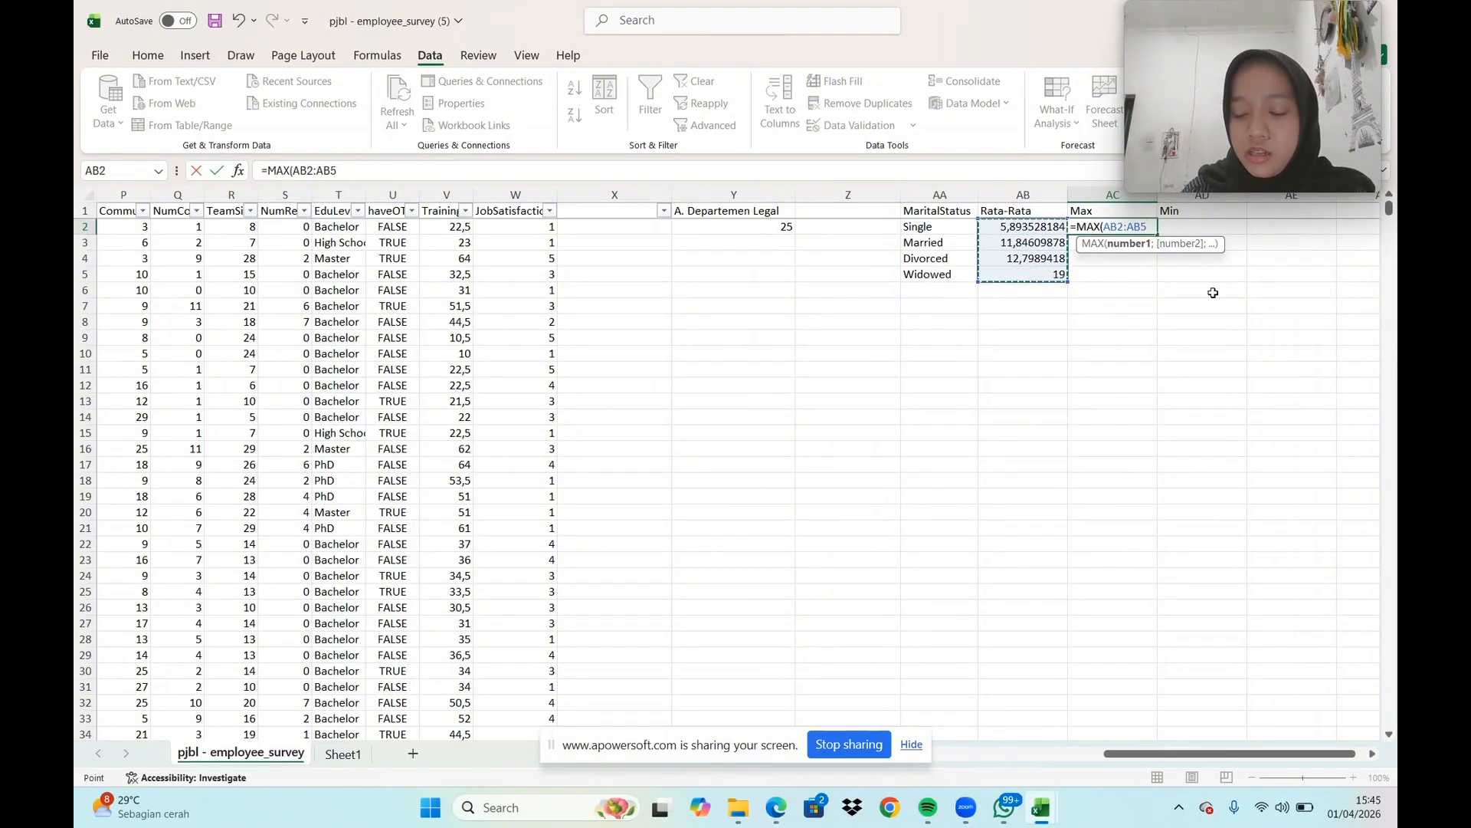
key(Return)
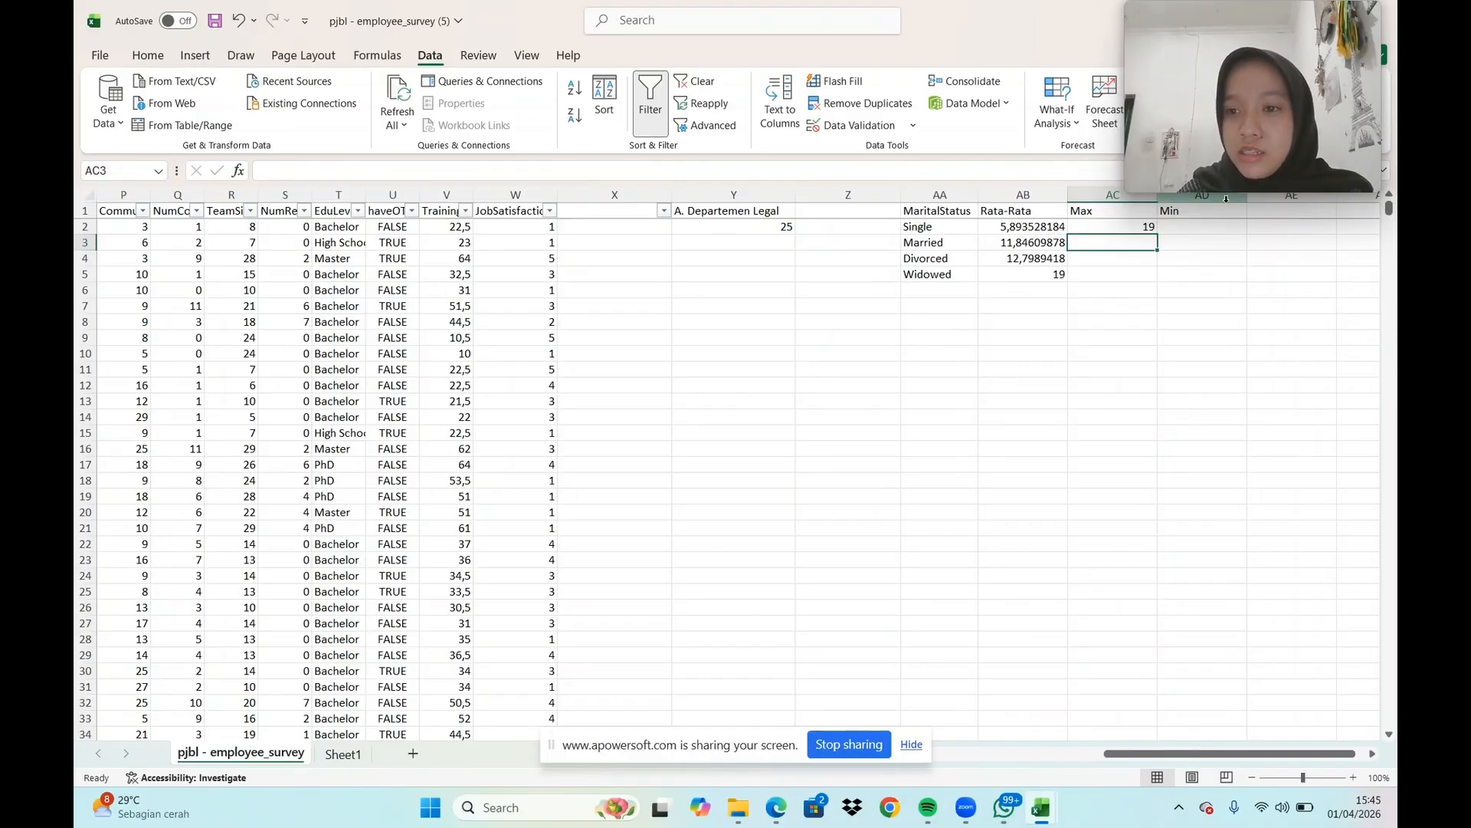
In AD2, enter a MIN formula over the averages in AB2:AB5
click(1210, 228)
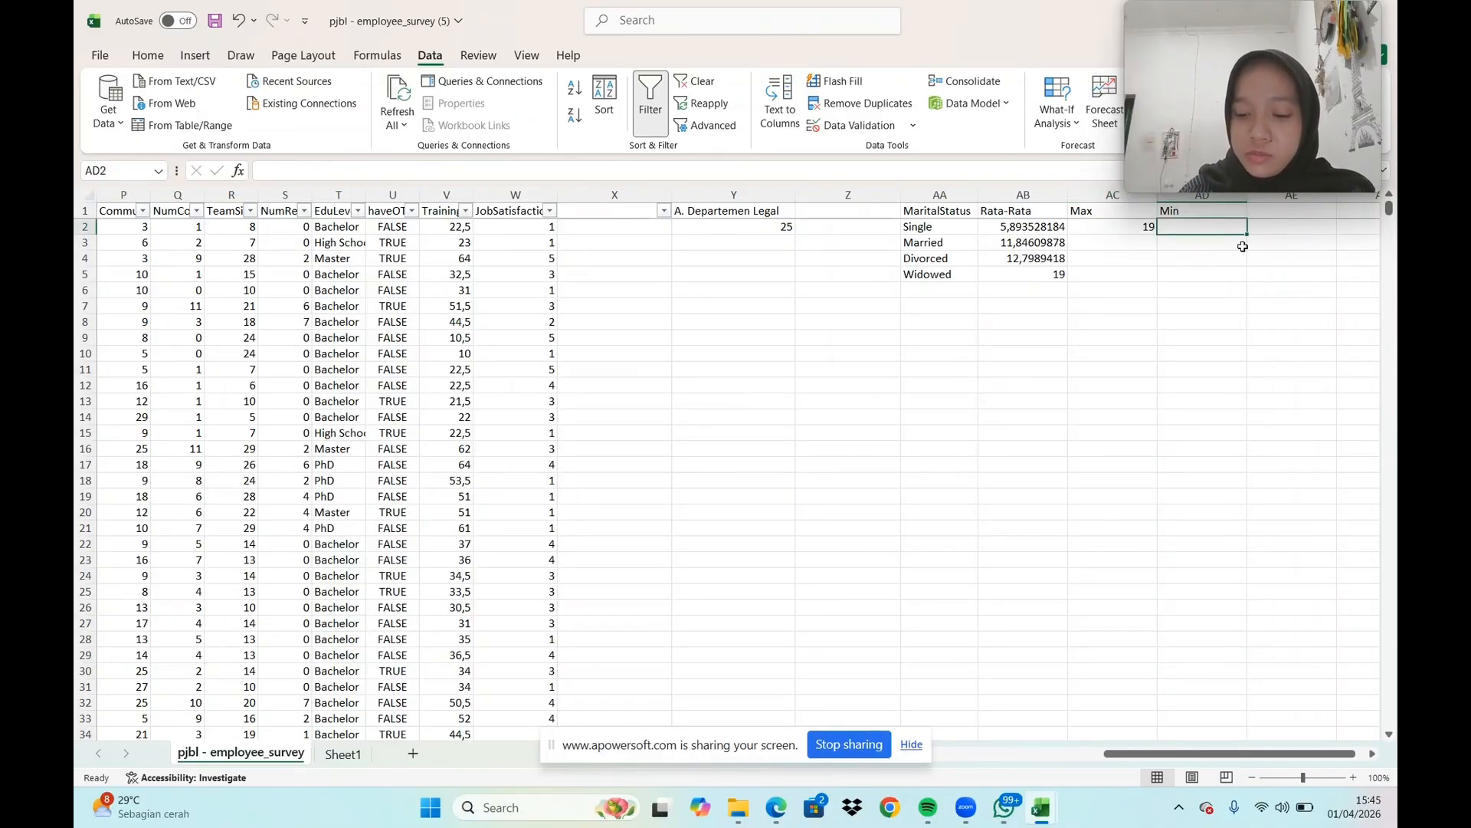
text(=min)
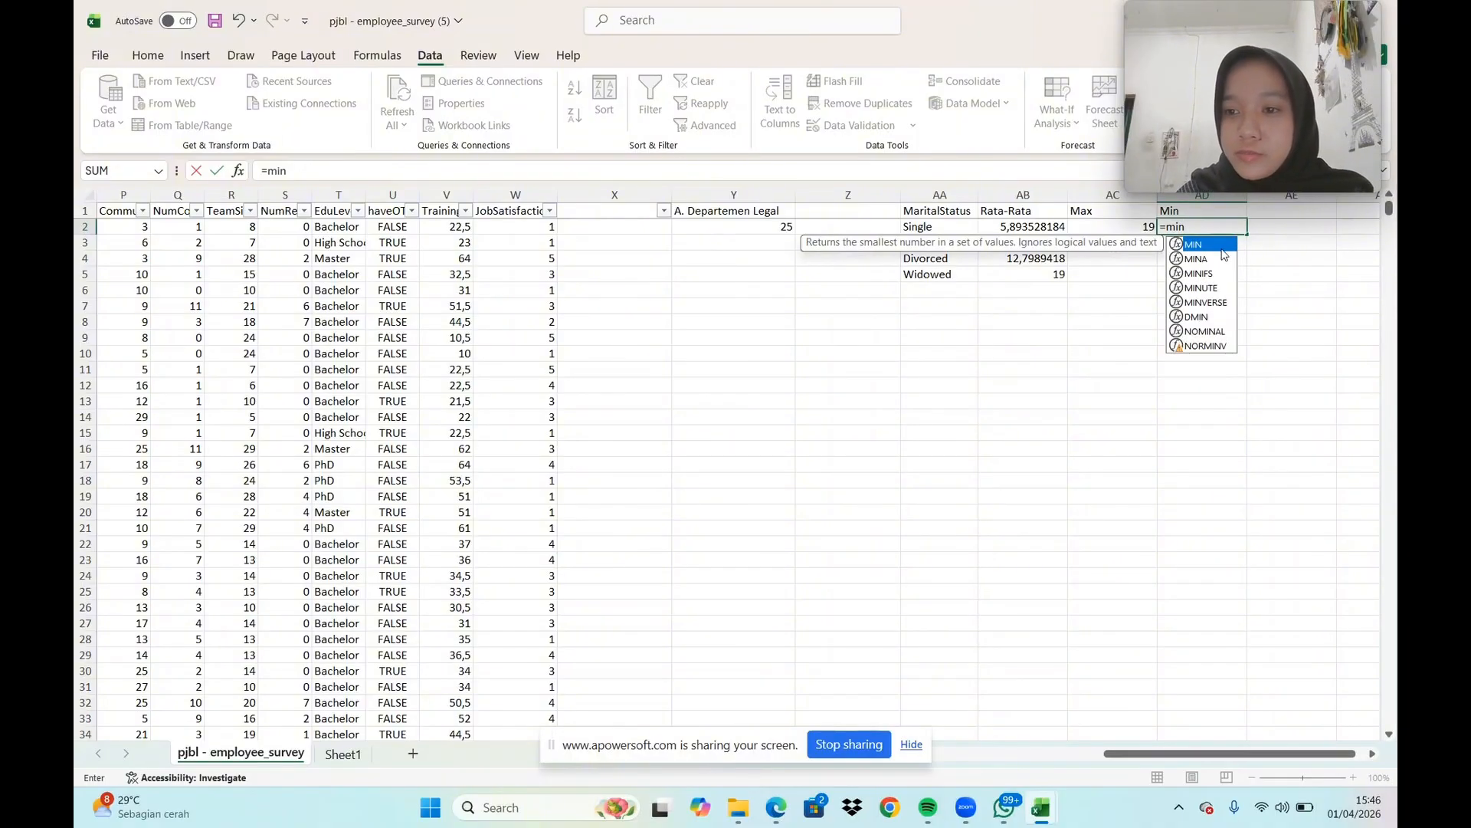
double_click(1208, 245)
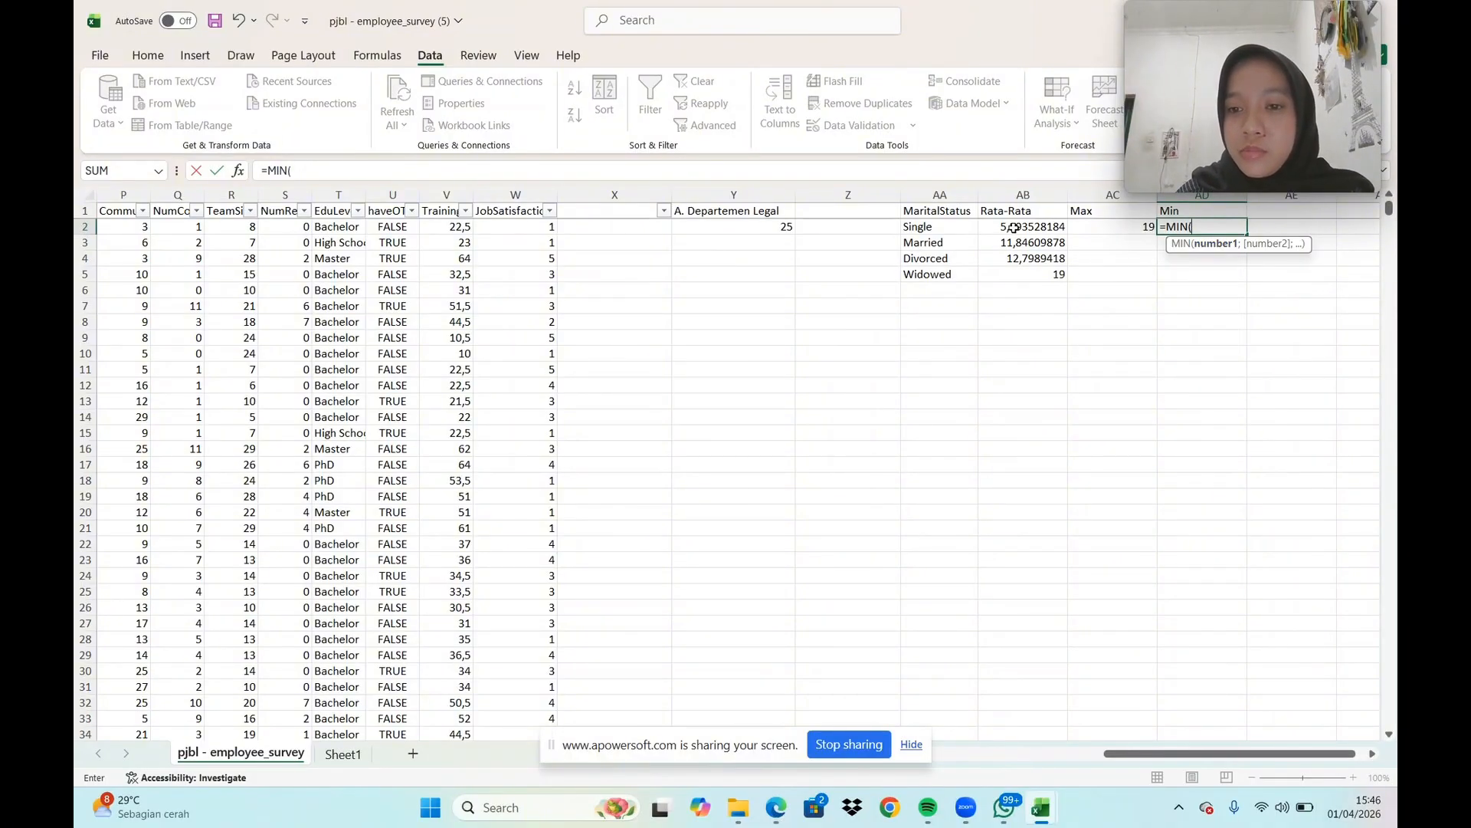
drag(1014, 228, 1040, 274)
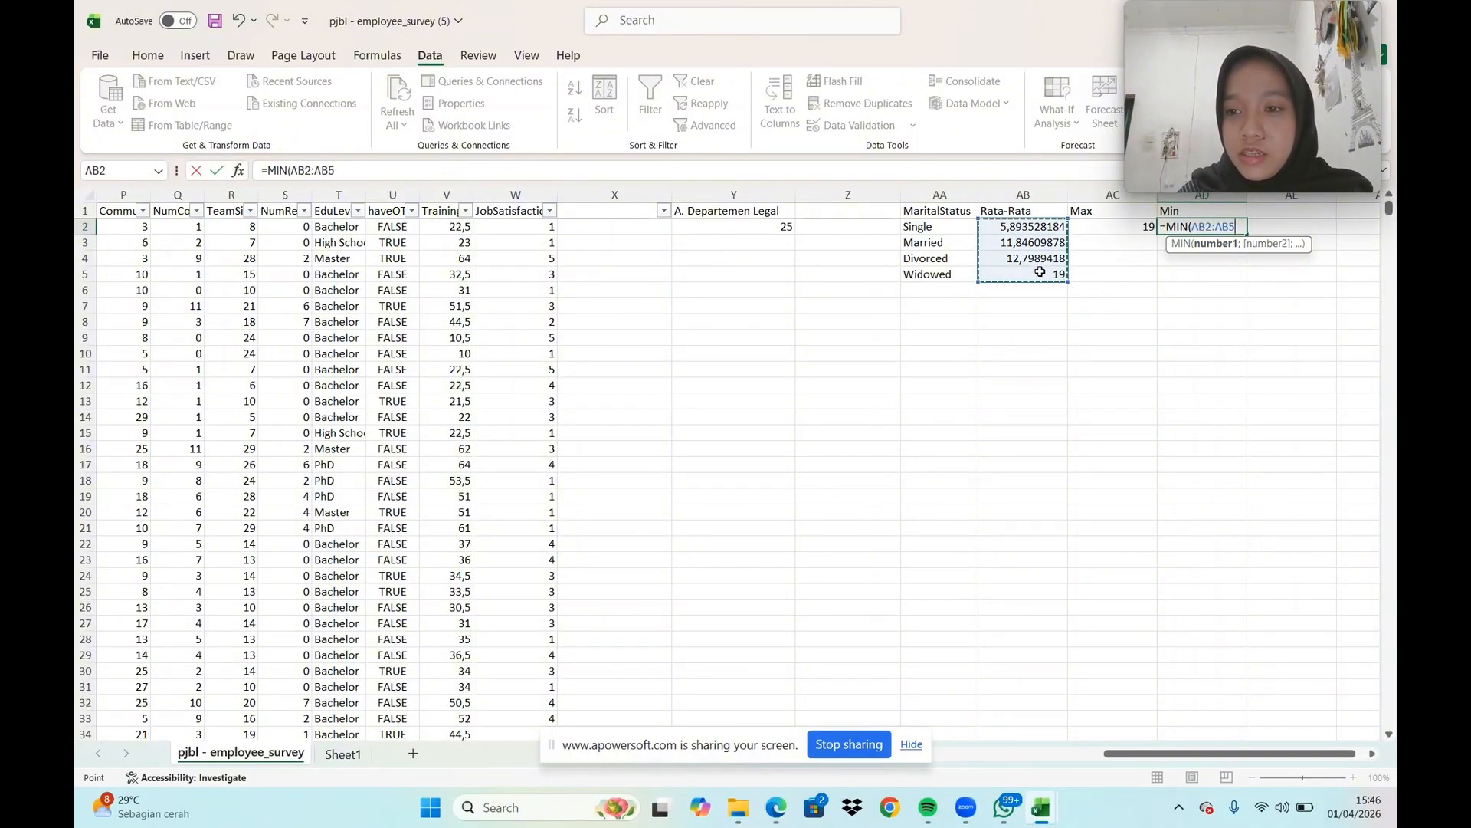
key(Return)
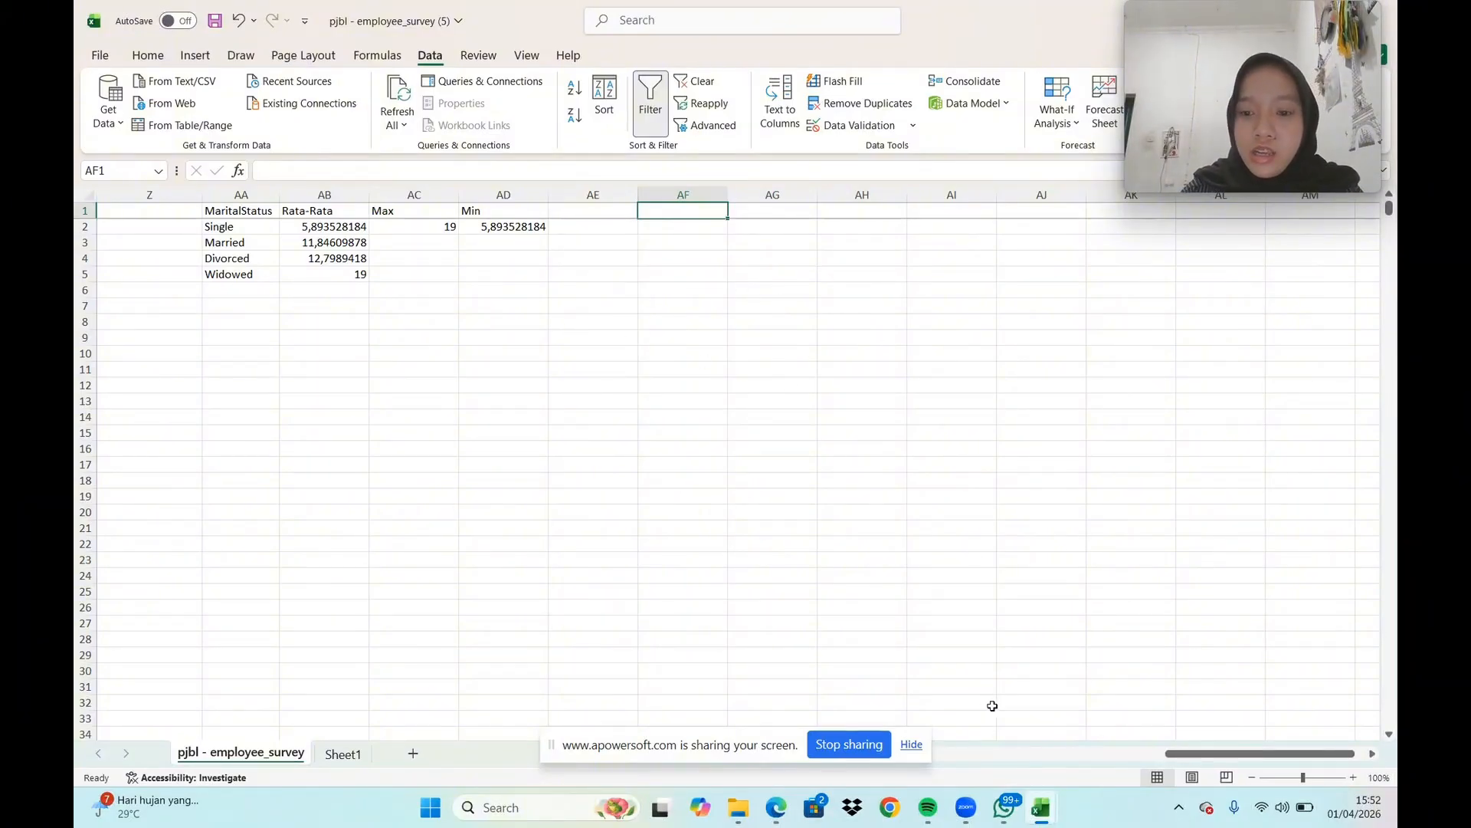
Copy the whole JobLevel column E and paste it into column AF, starting at AF1
drag(1200, 756, 889, 733)
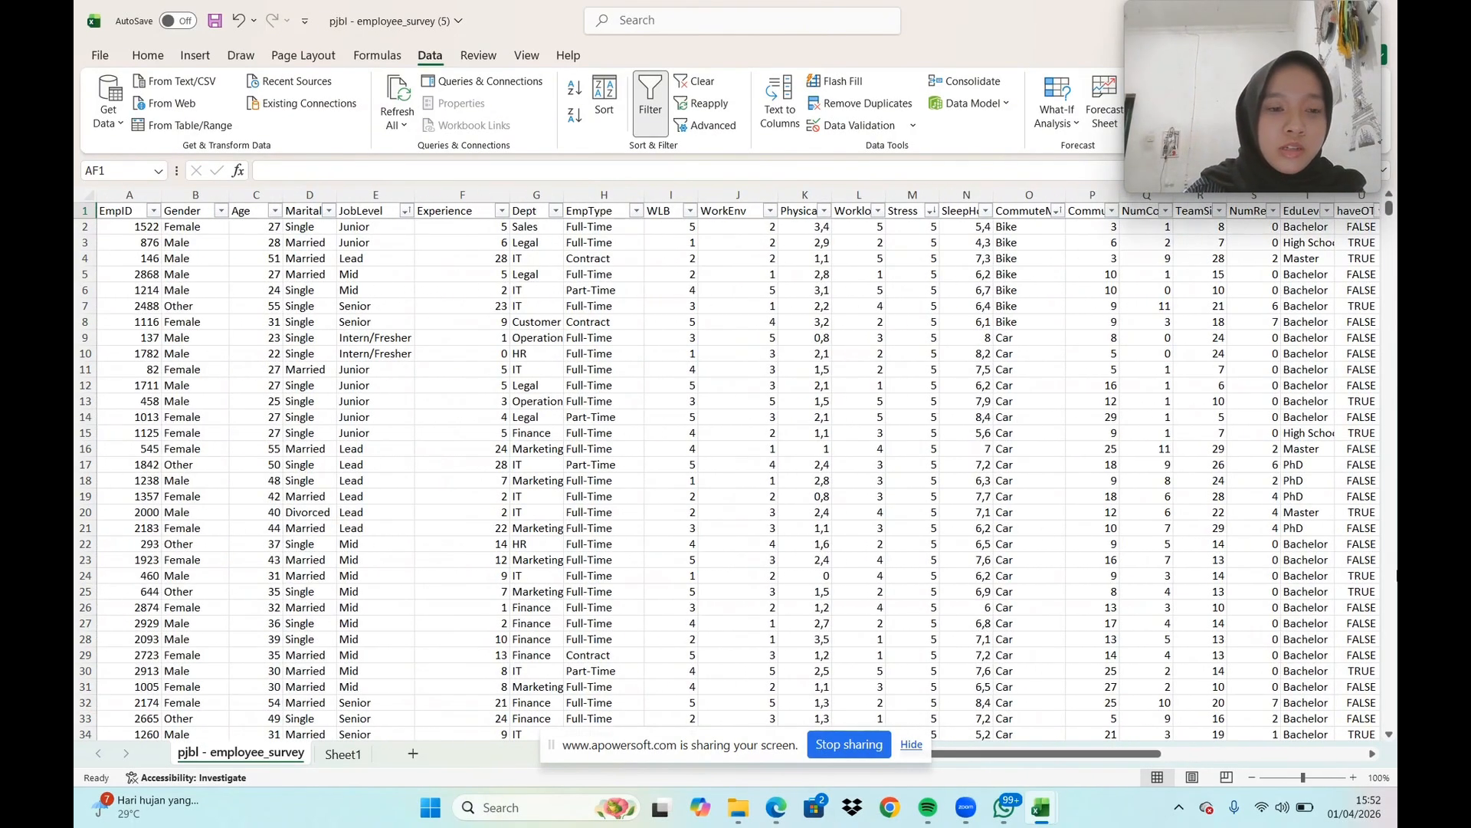
click(377, 195)
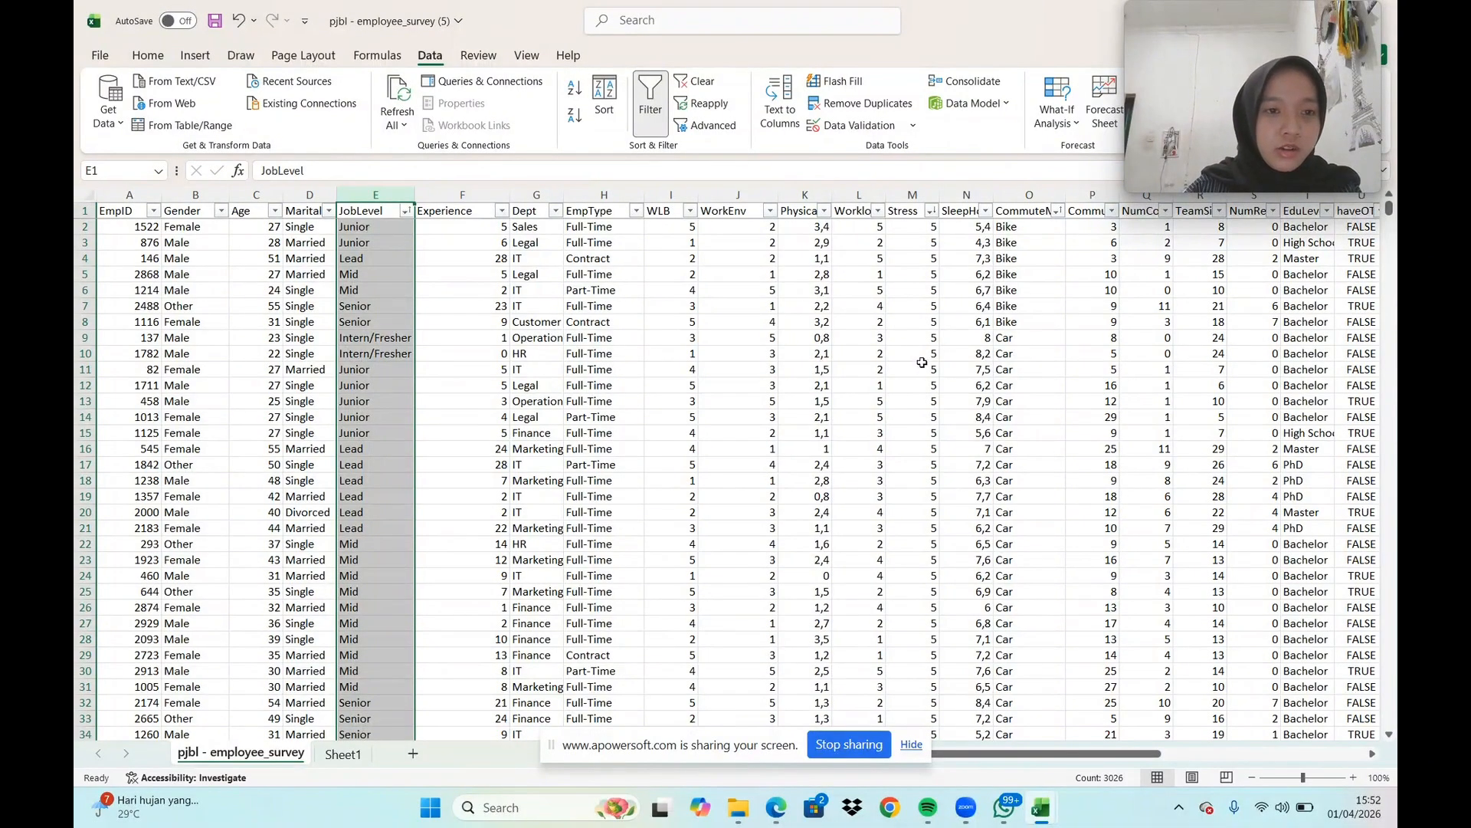
key(ctrl+c)
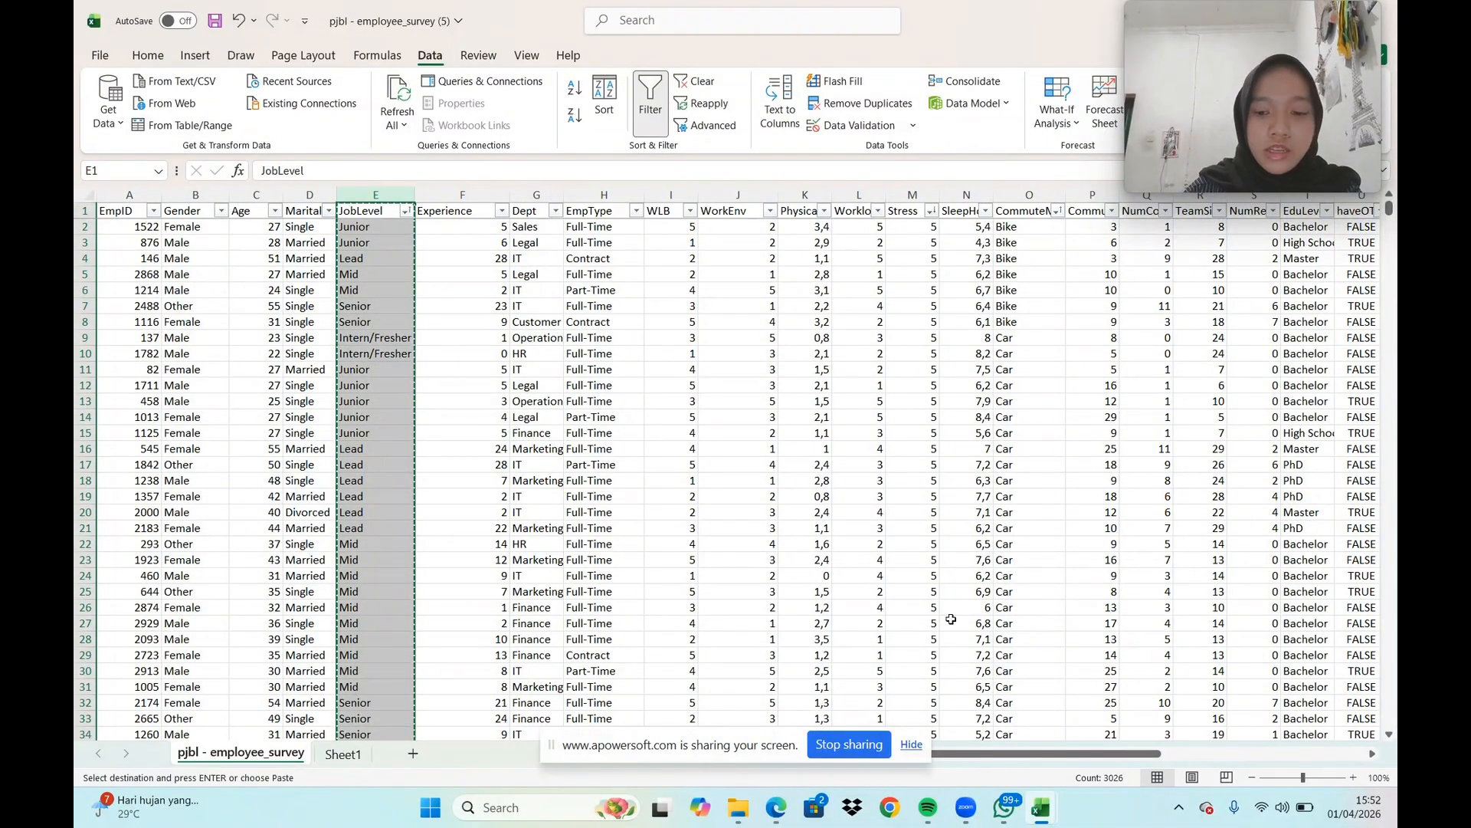
drag(1080, 754, 1377, 757)
click(1377, 757)
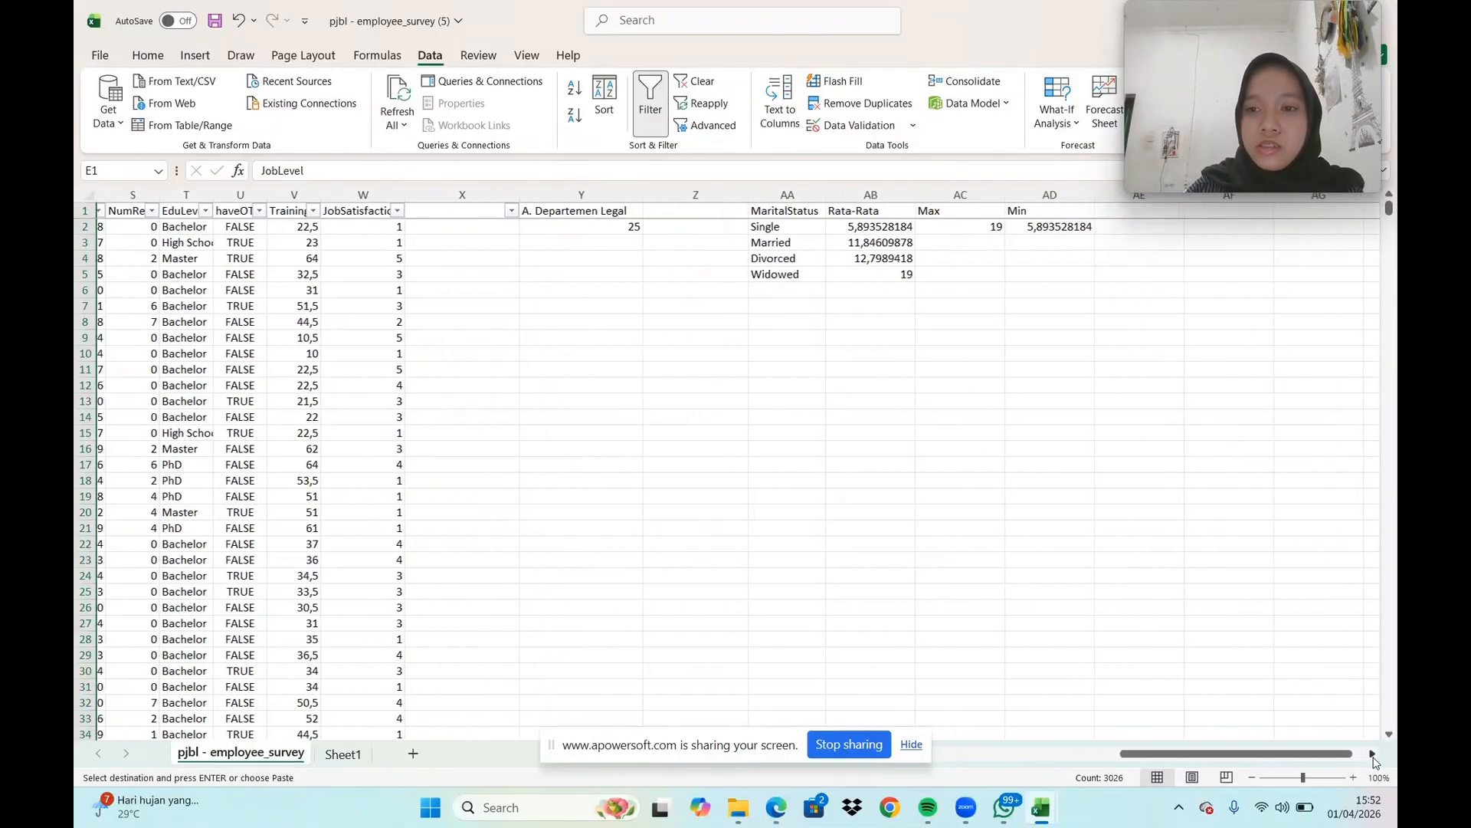
click(1104, 210)
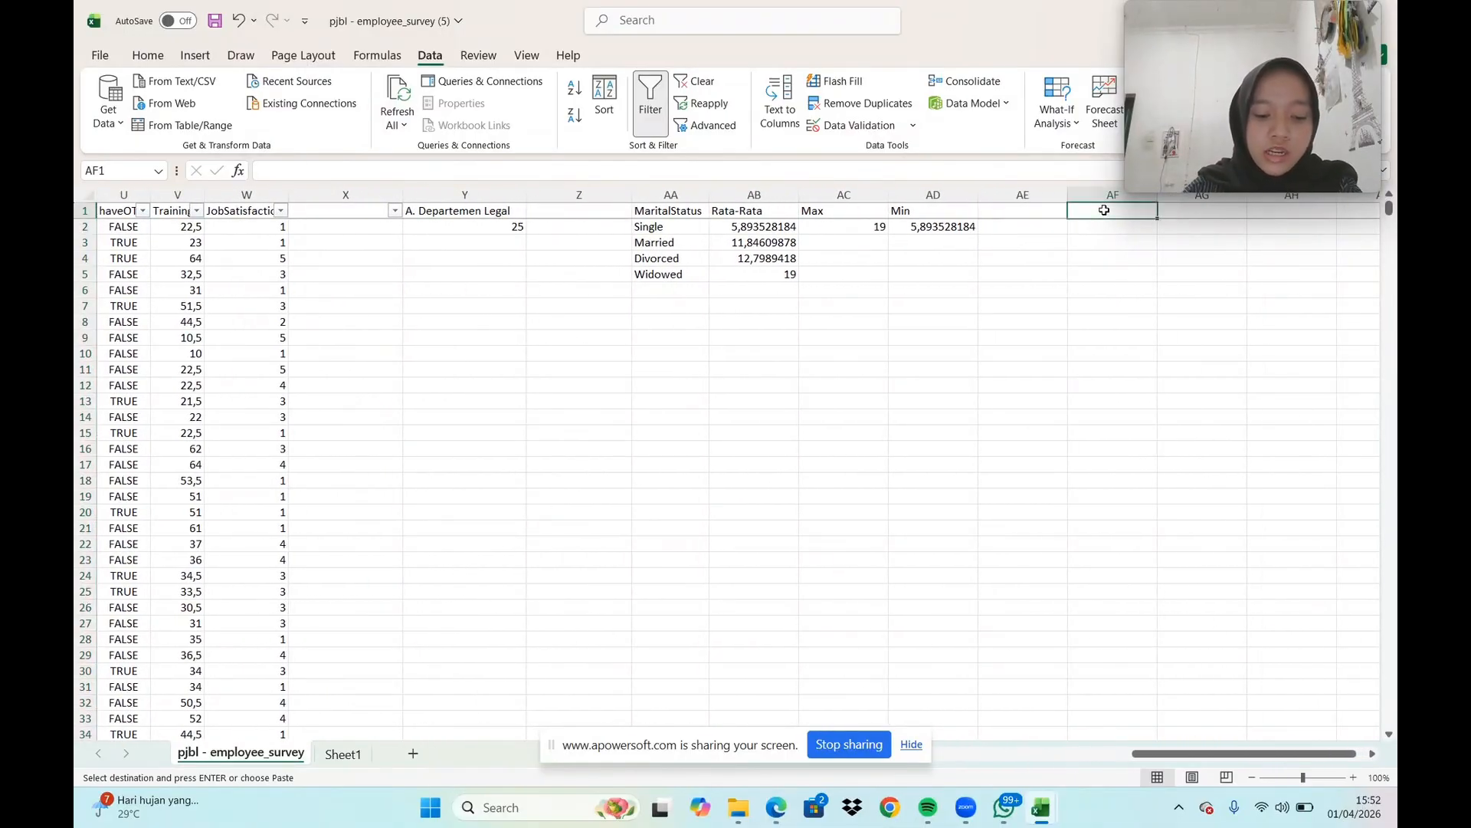
key(ctrl+v)
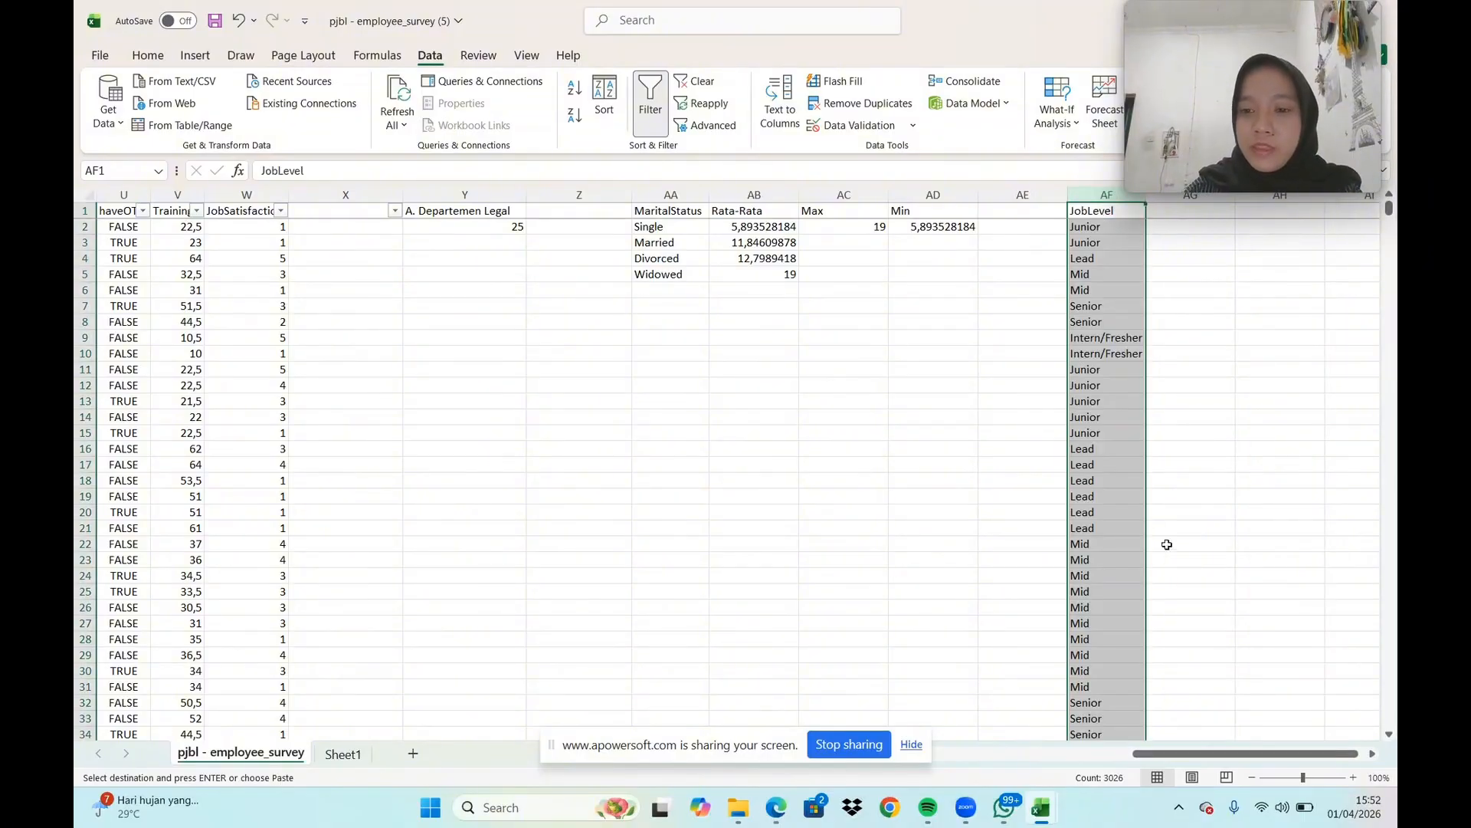
Remove the duplicate values from the copied JobLevel column AF
click(1371, 755)
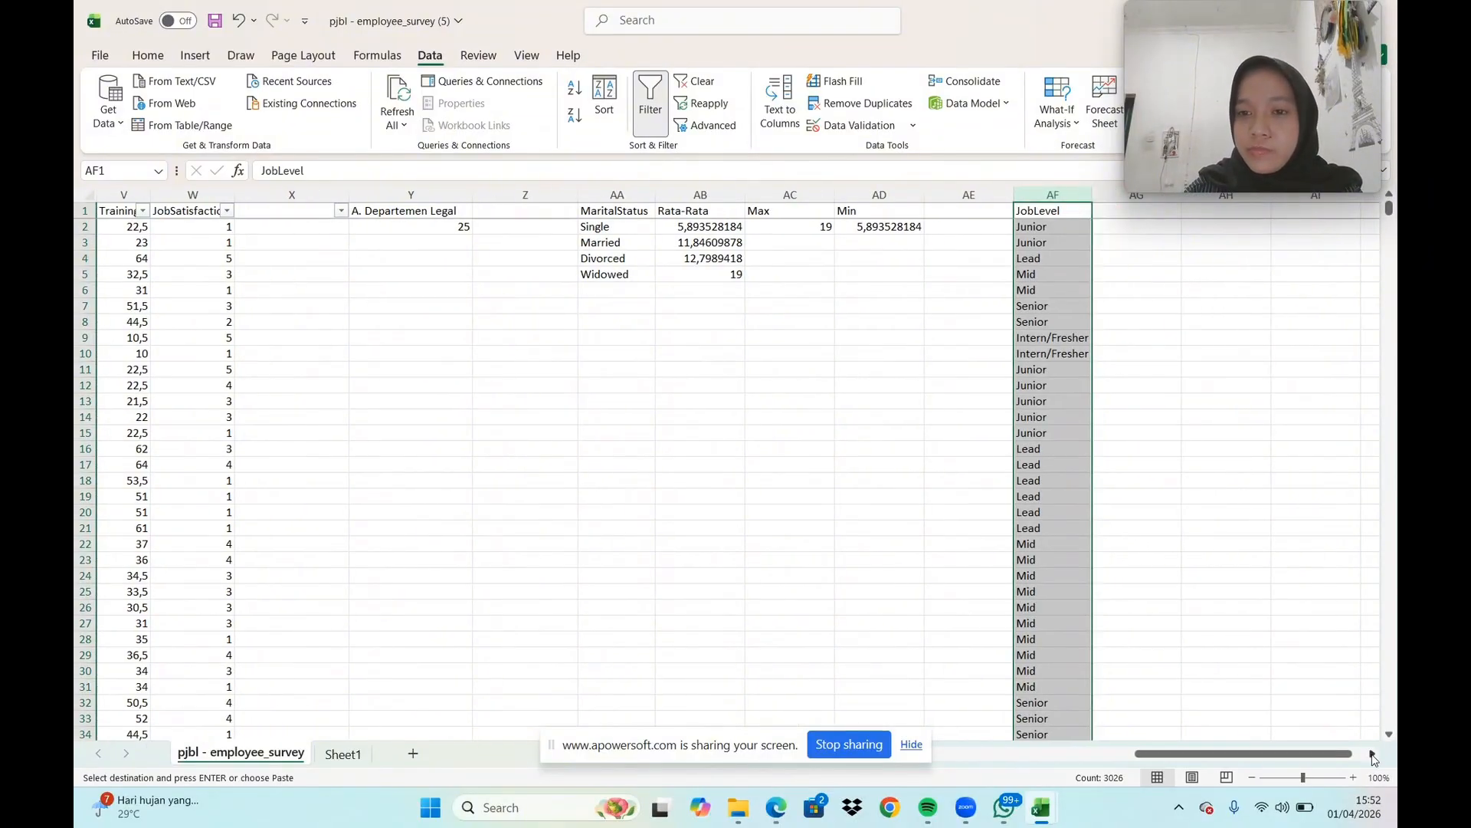
click(1372, 754)
click(1073, 215)
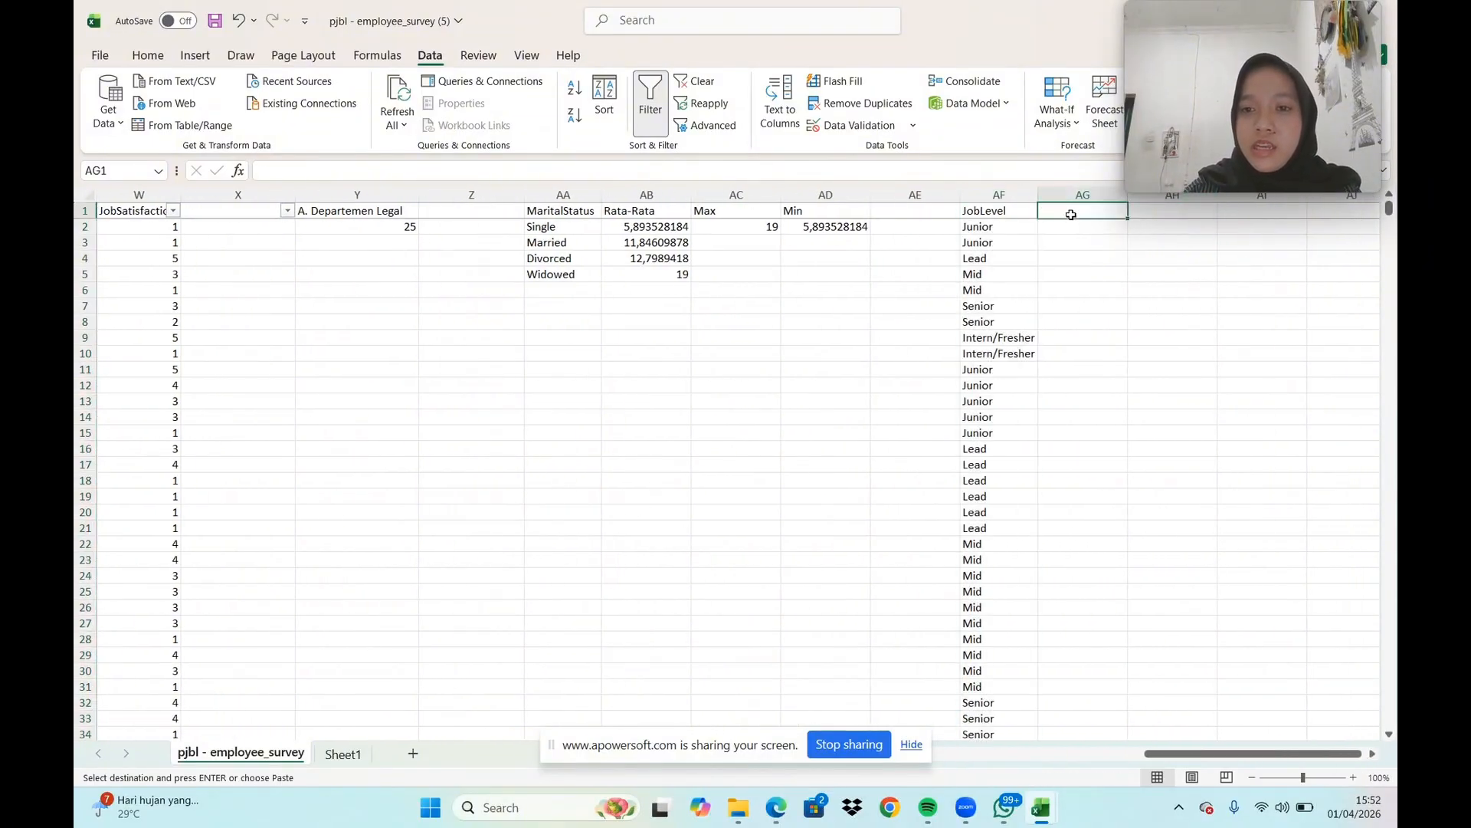
click(996, 195)
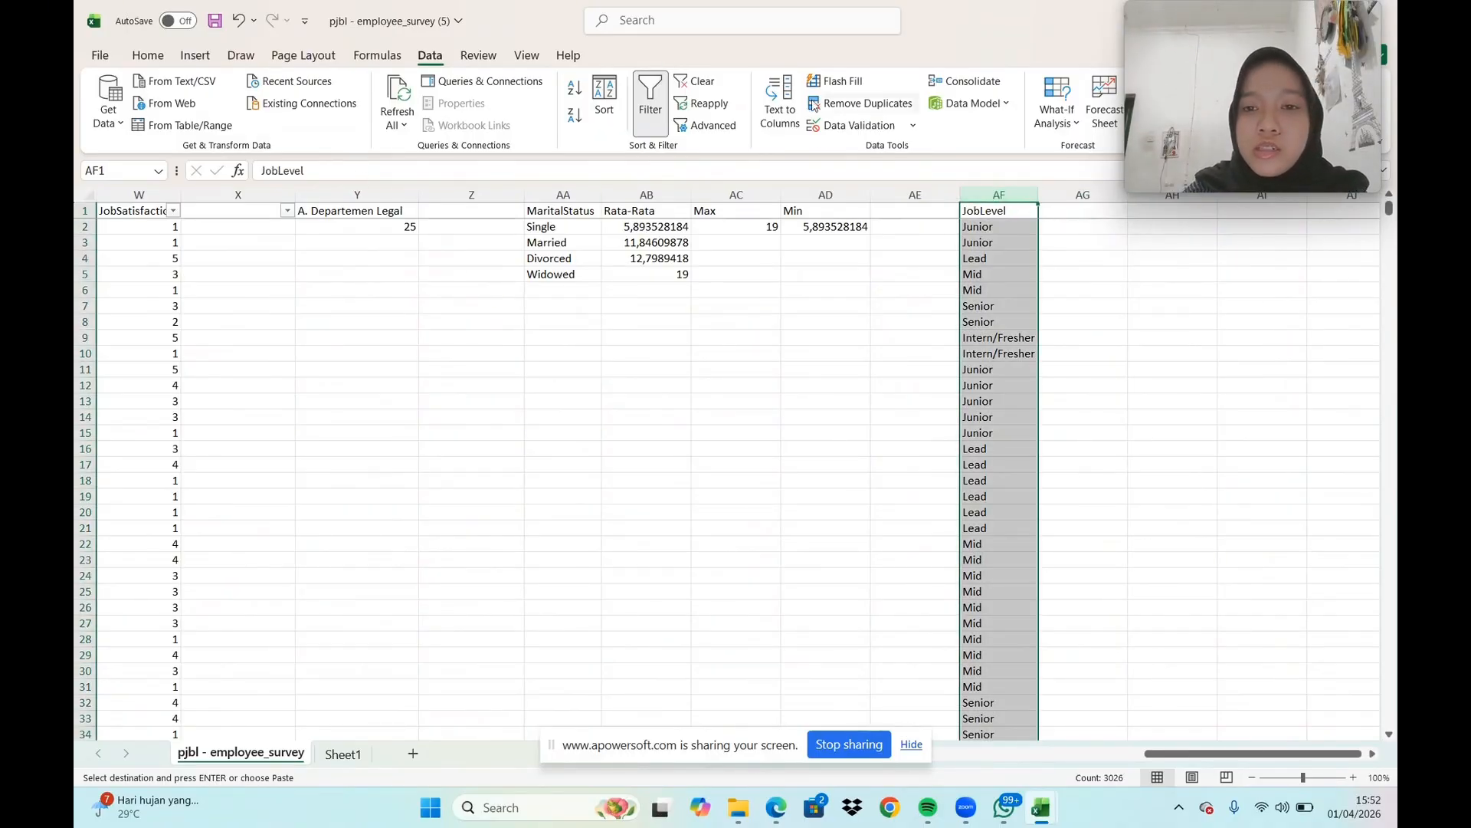
click(858, 104)
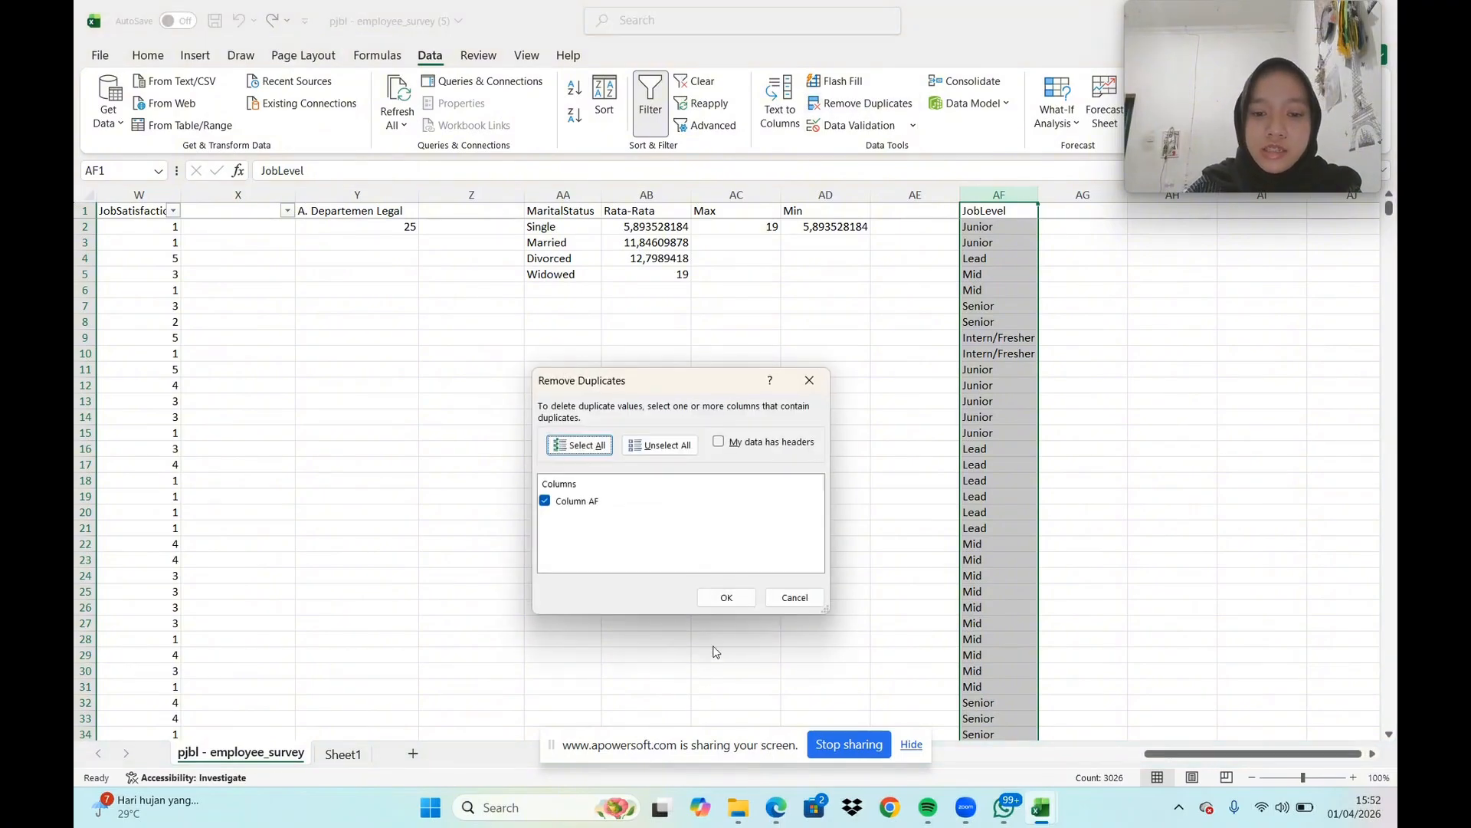
click(726, 604)
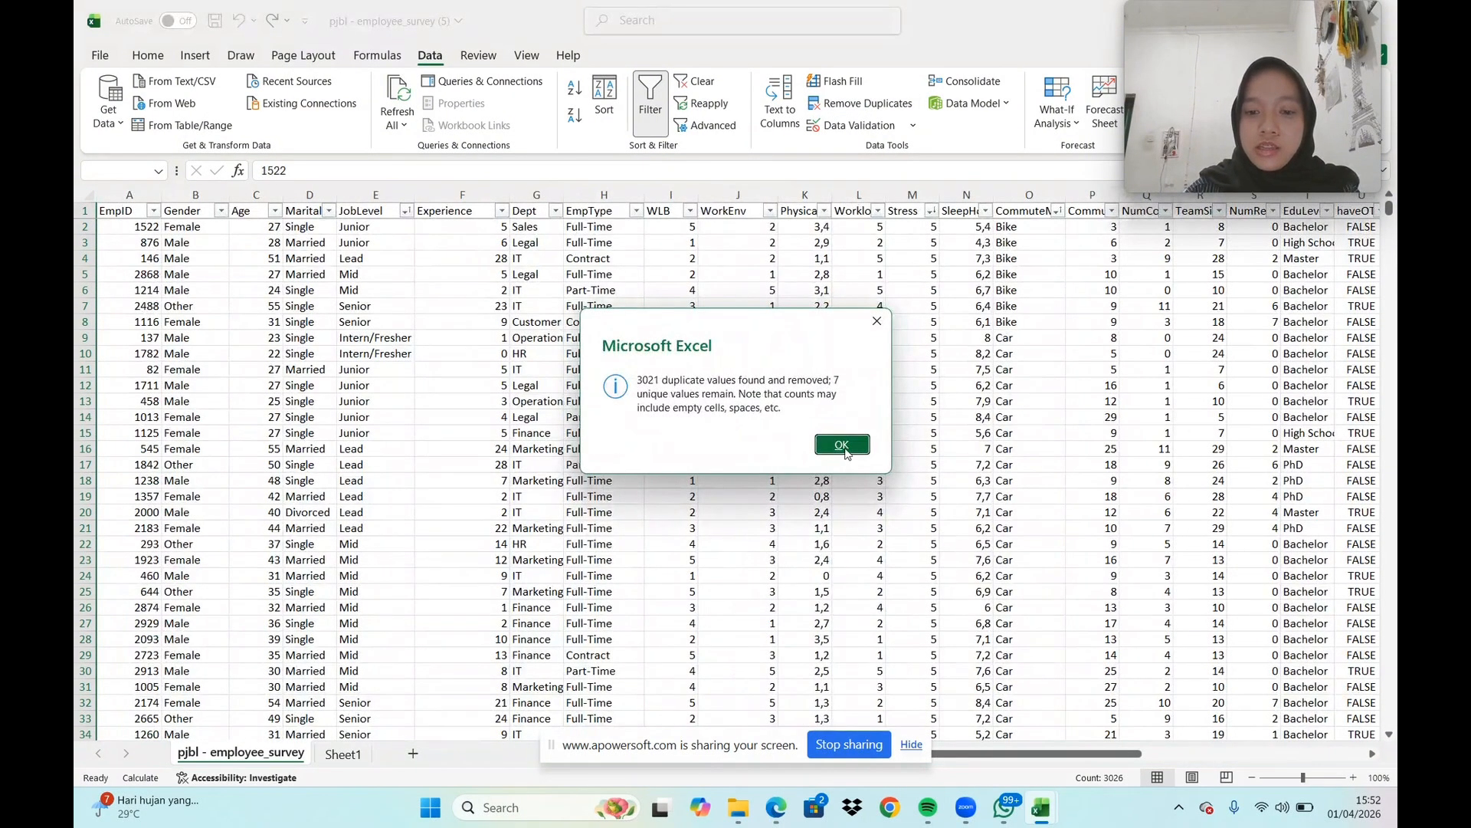
click(845, 444)
Add the header "Rata-Rata WLB" in AG1, beside the JobLevel list
drag(1013, 767, 1343, 742)
click(1373, 755)
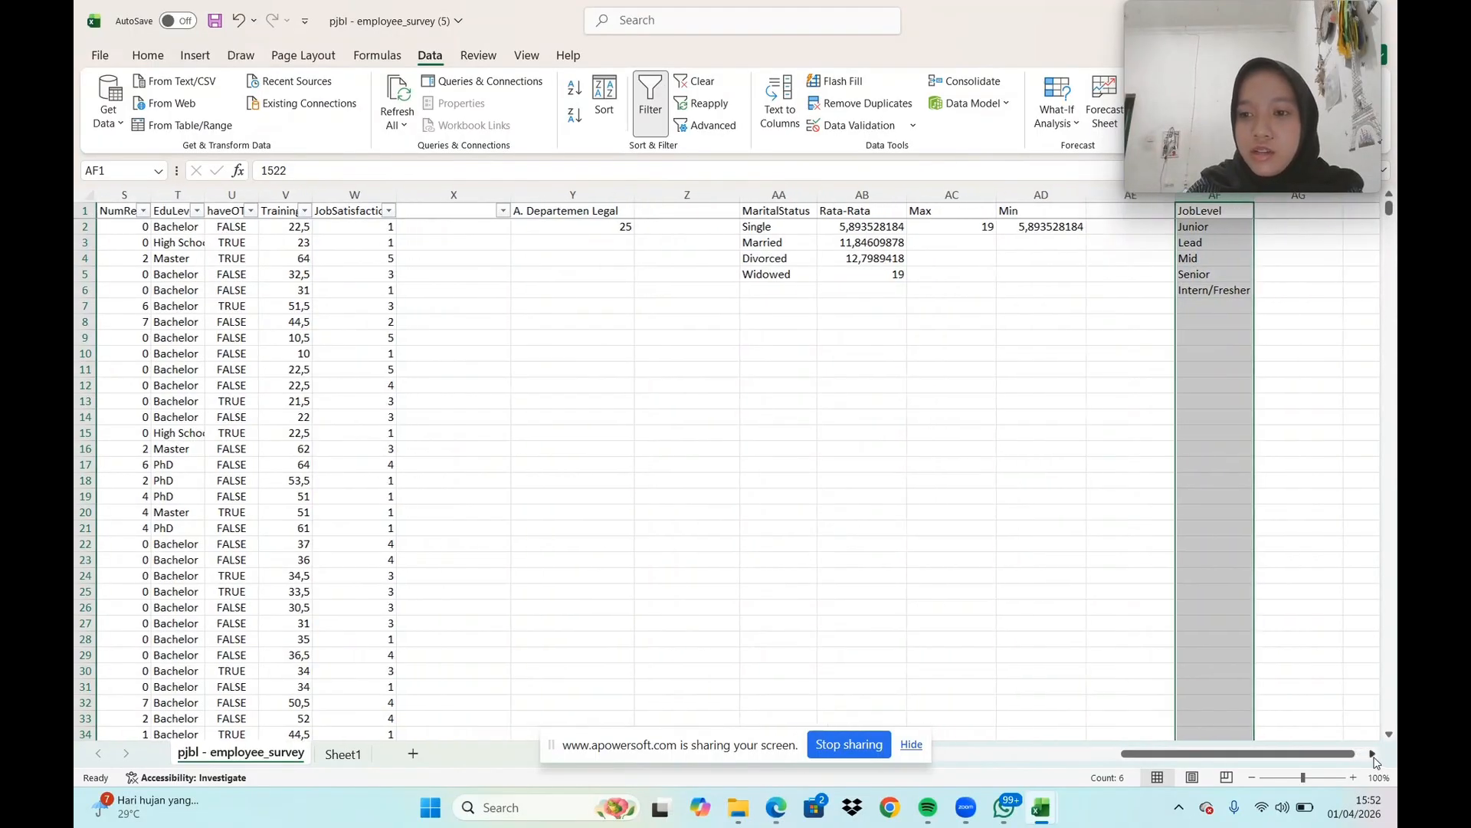
click(1373, 755)
click(1373, 755)
click(1373, 755)
click(665, 479)
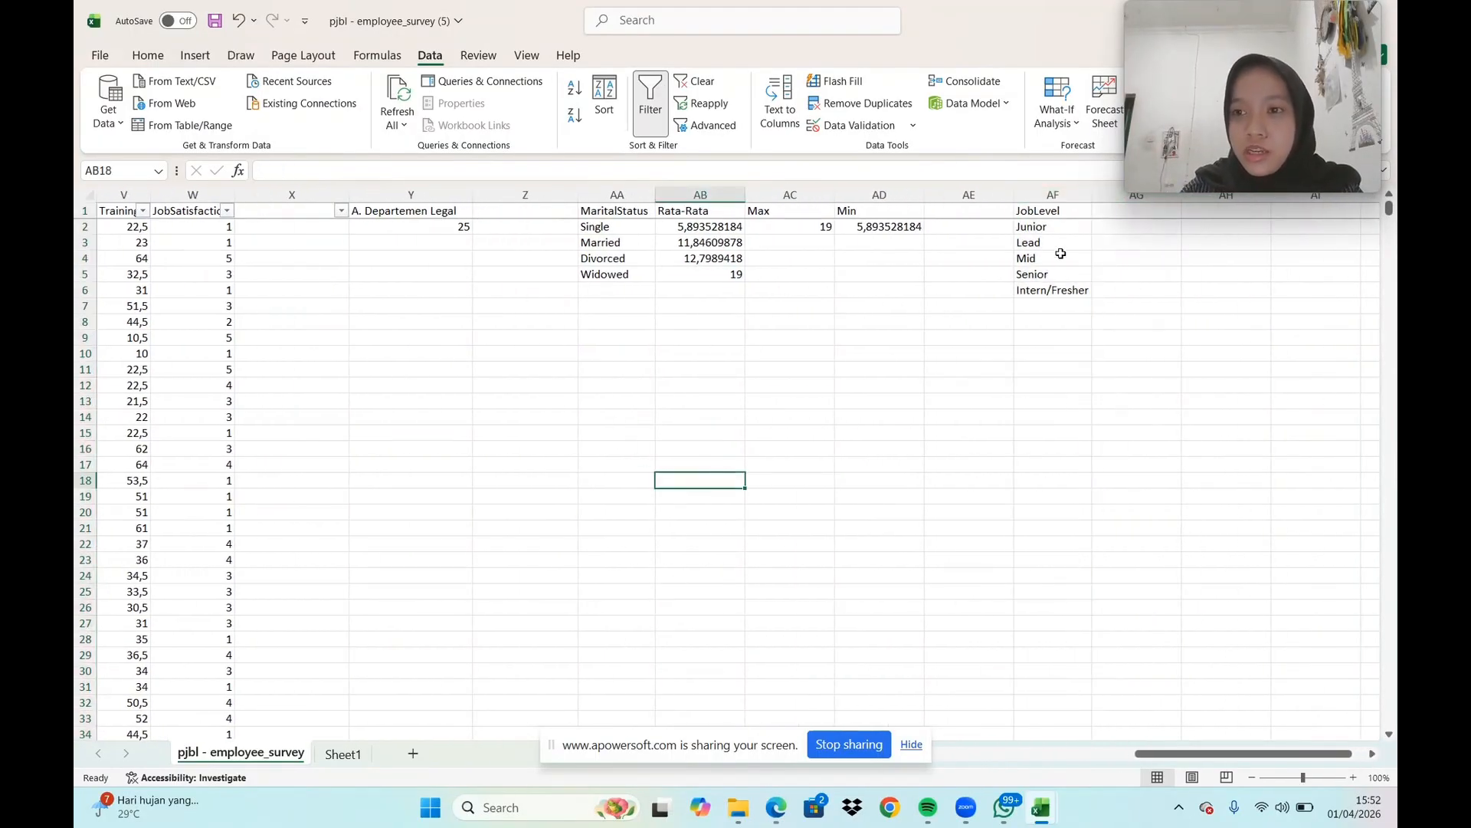
click(1109, 213)
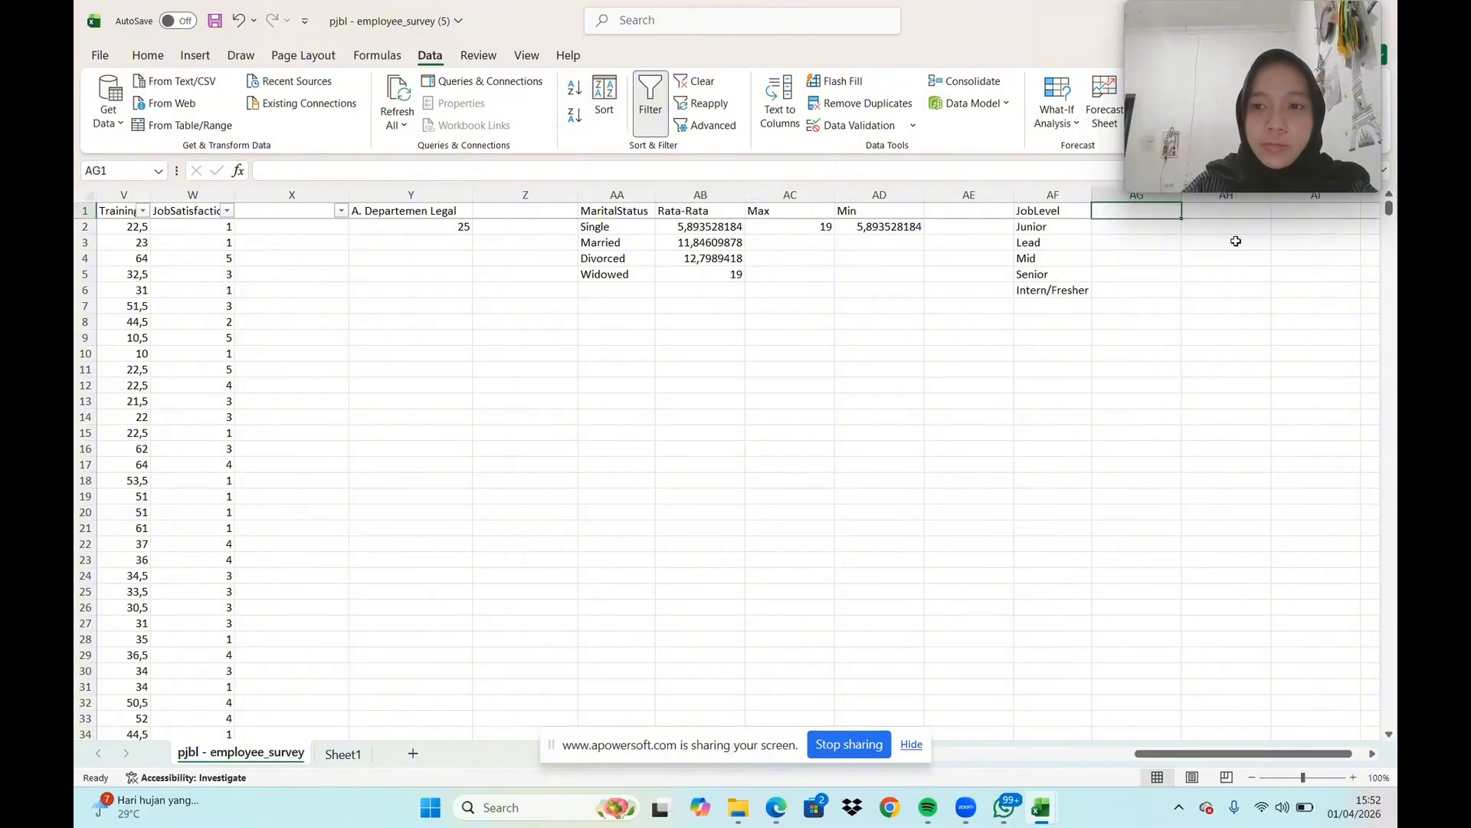
text(R)
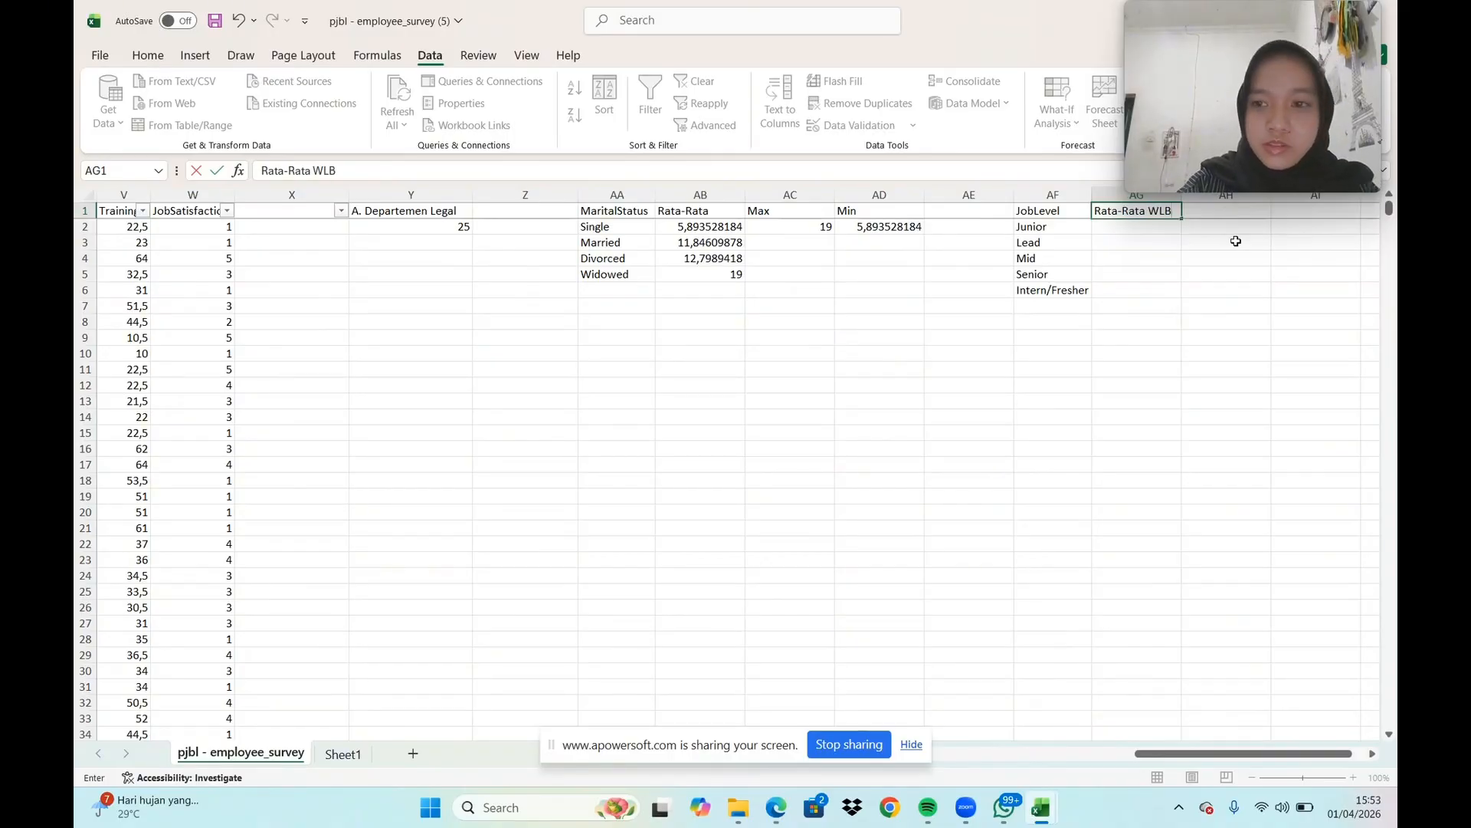
text(ata-Rata WLB)
key(Return)
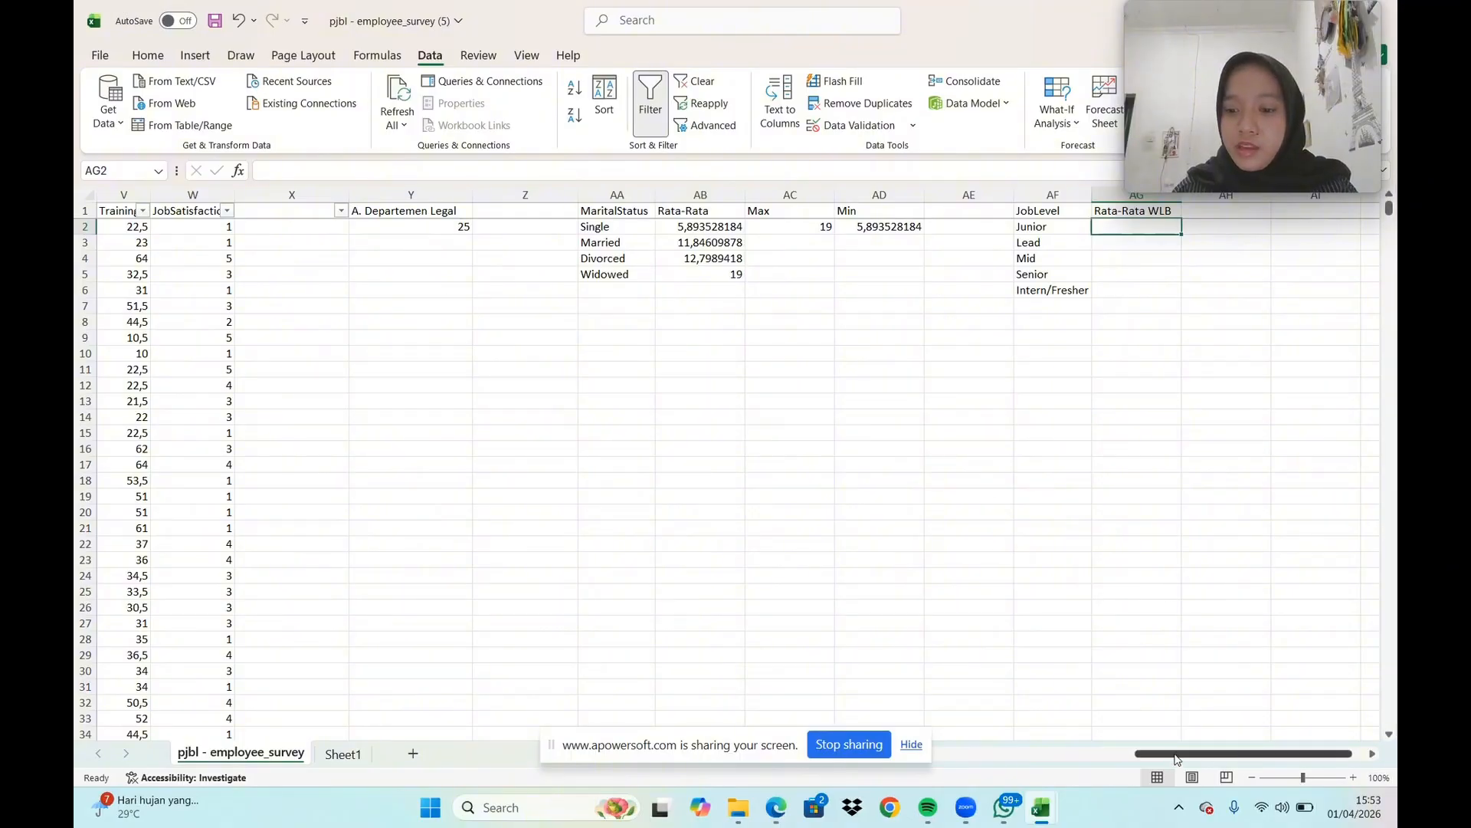
In AG2, enter an AVERAGEIFS formula averaging WLB column I where JobLevel column E is "Junior"
text(=)
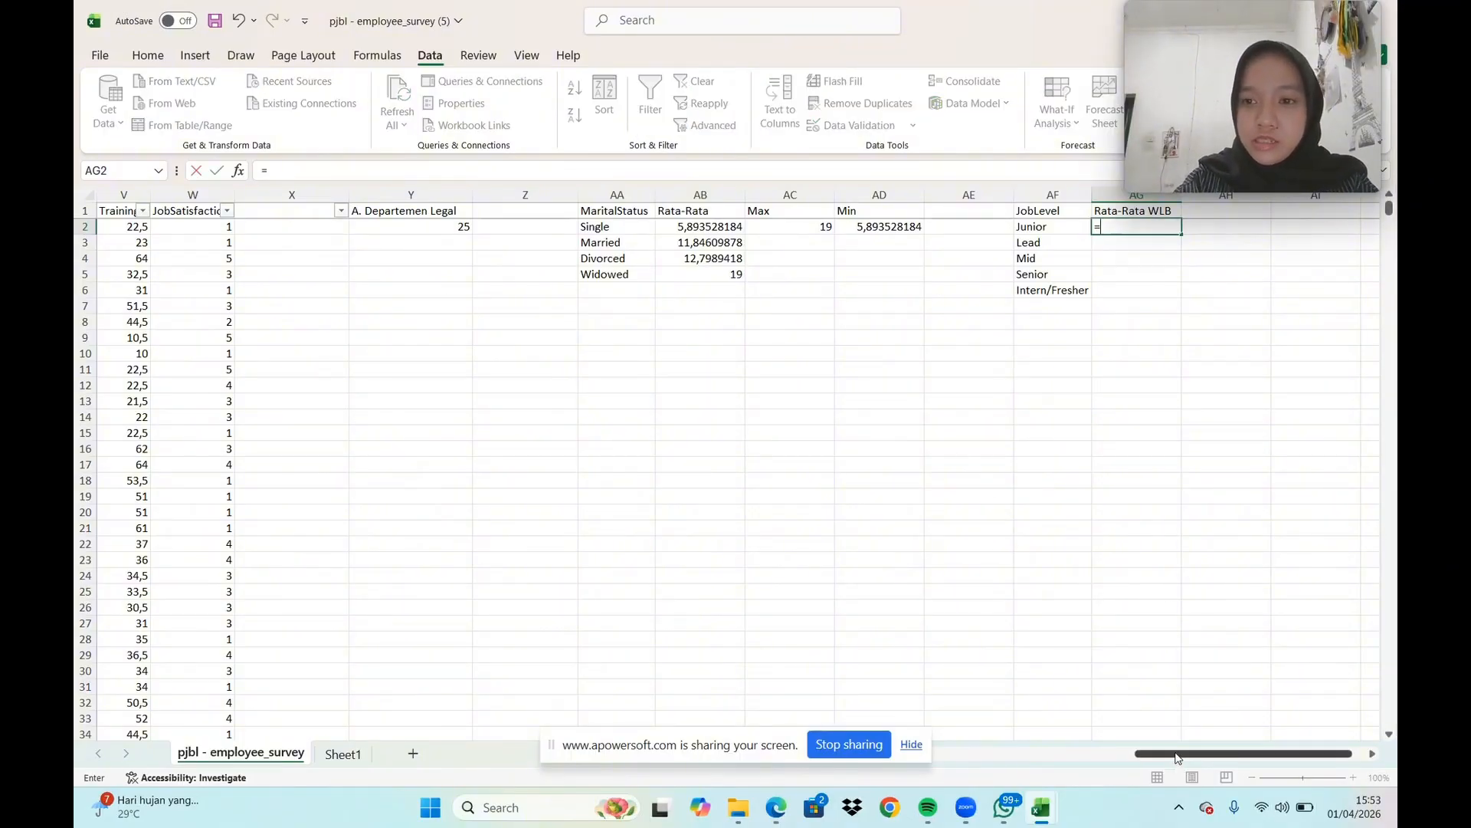
text(AVA)
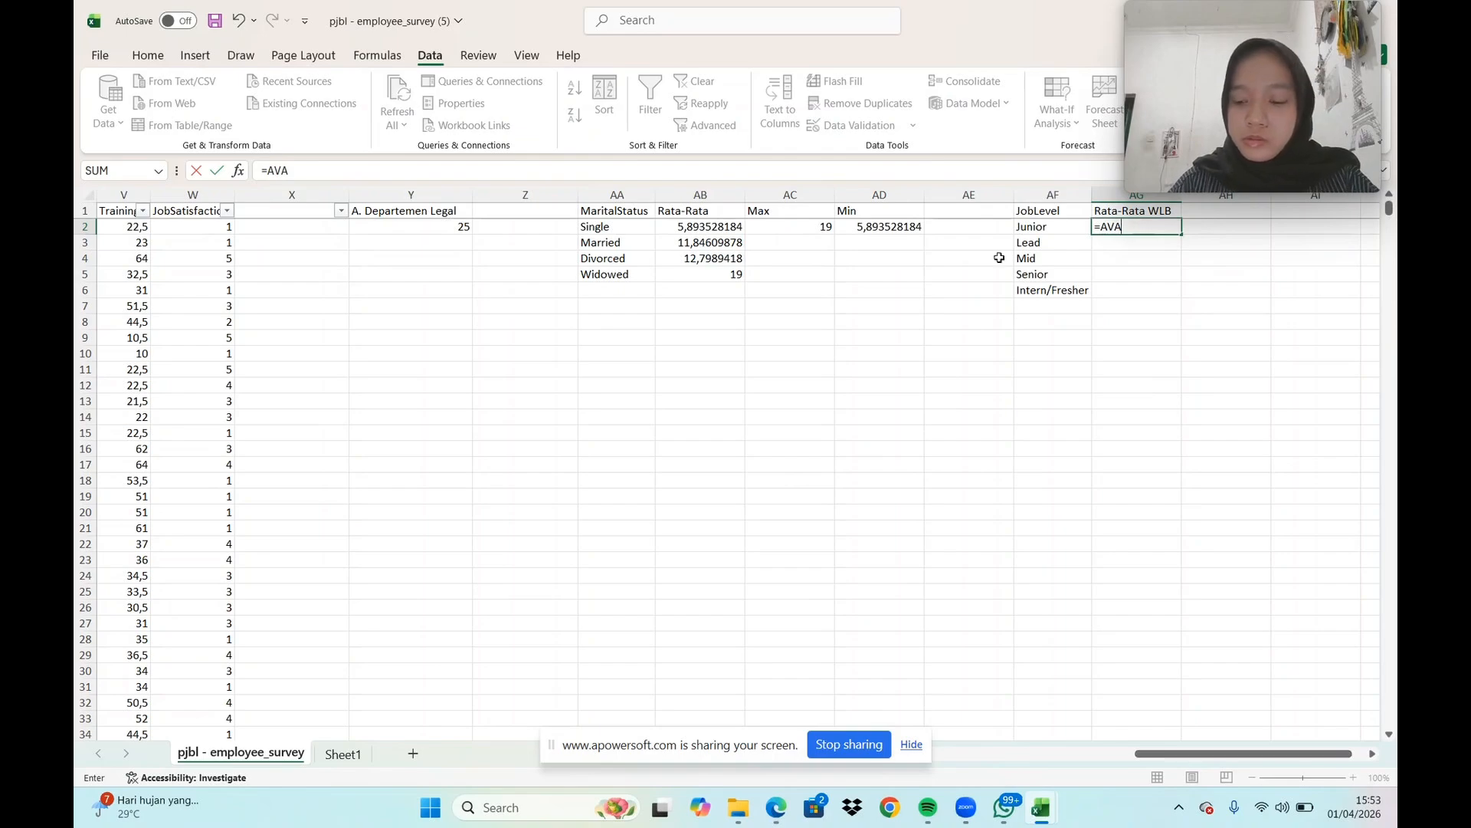
key(BackSpace)
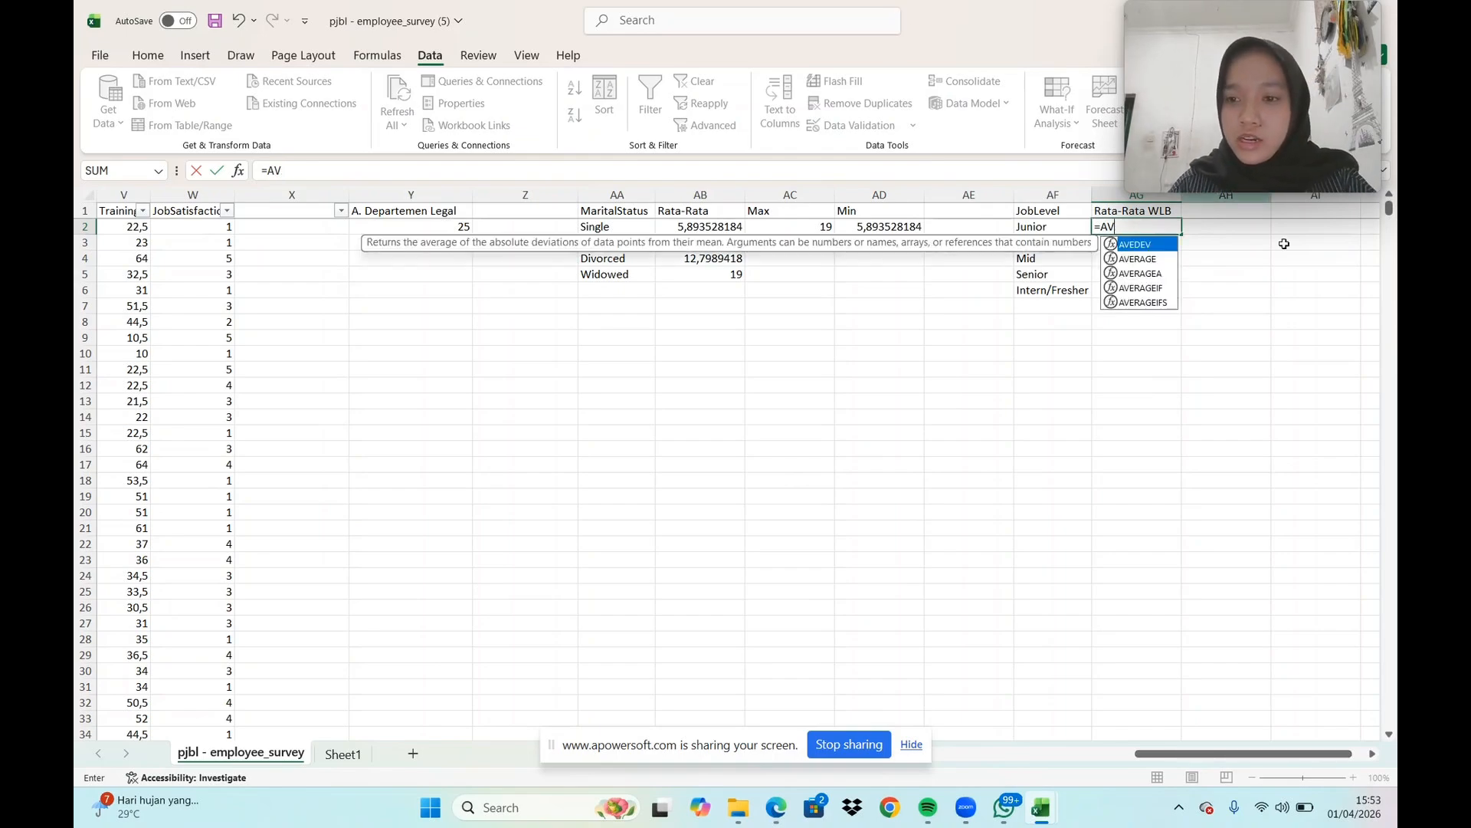
click(1141, 303)
double_click(1141, 303)
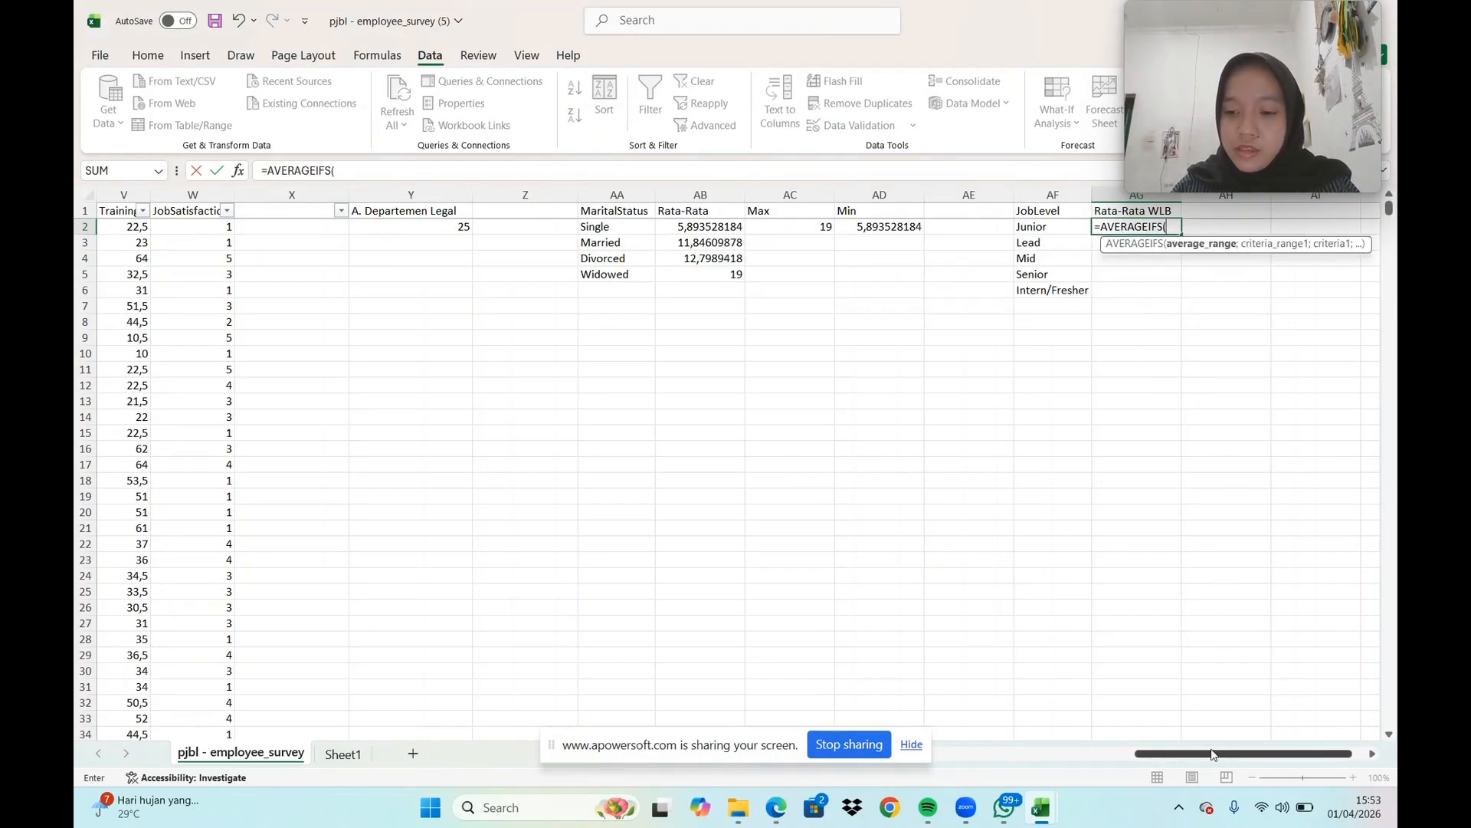
drag(1212, 755, 989, 757)
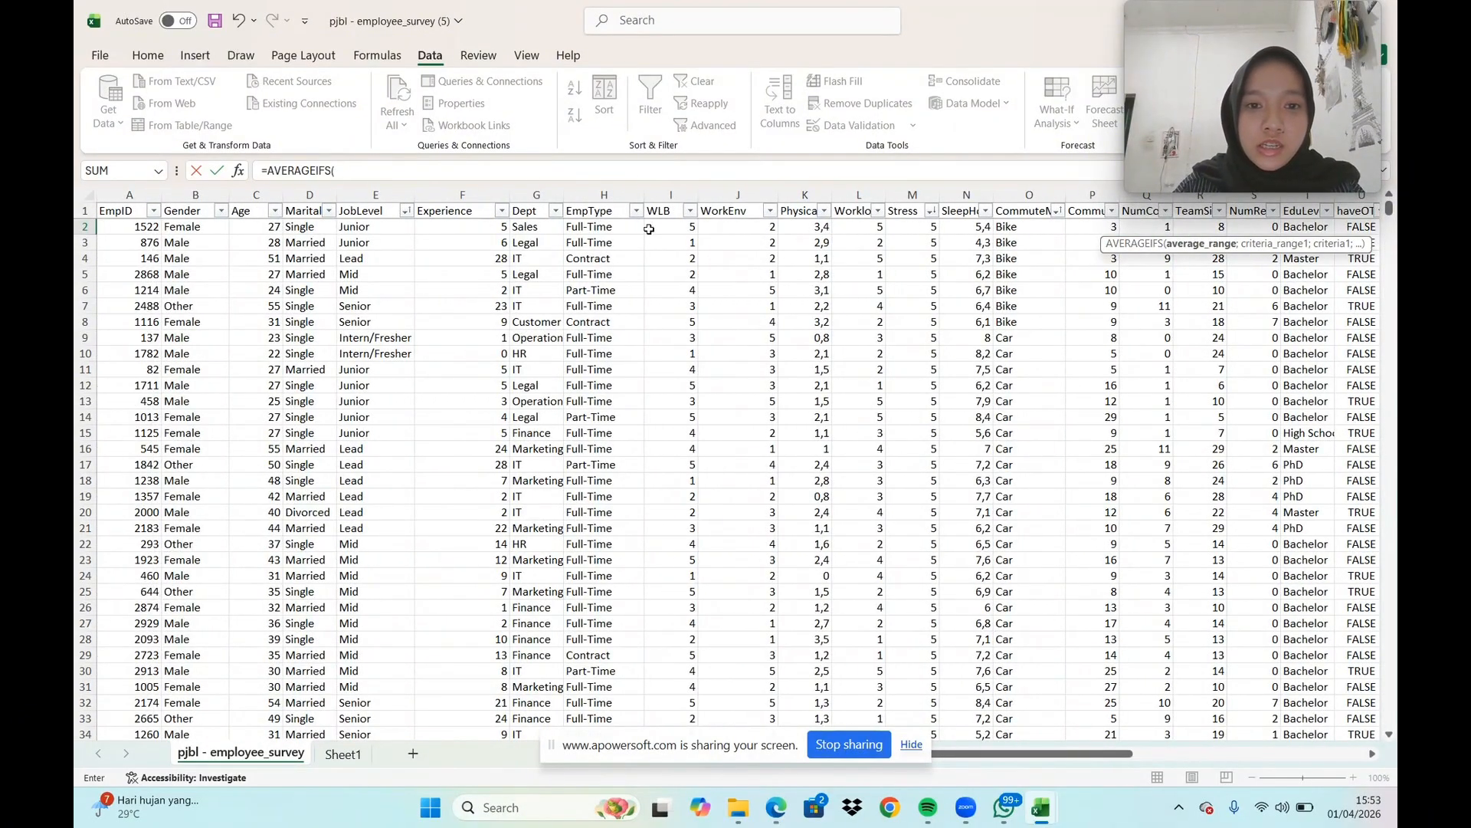
click(683, 194)
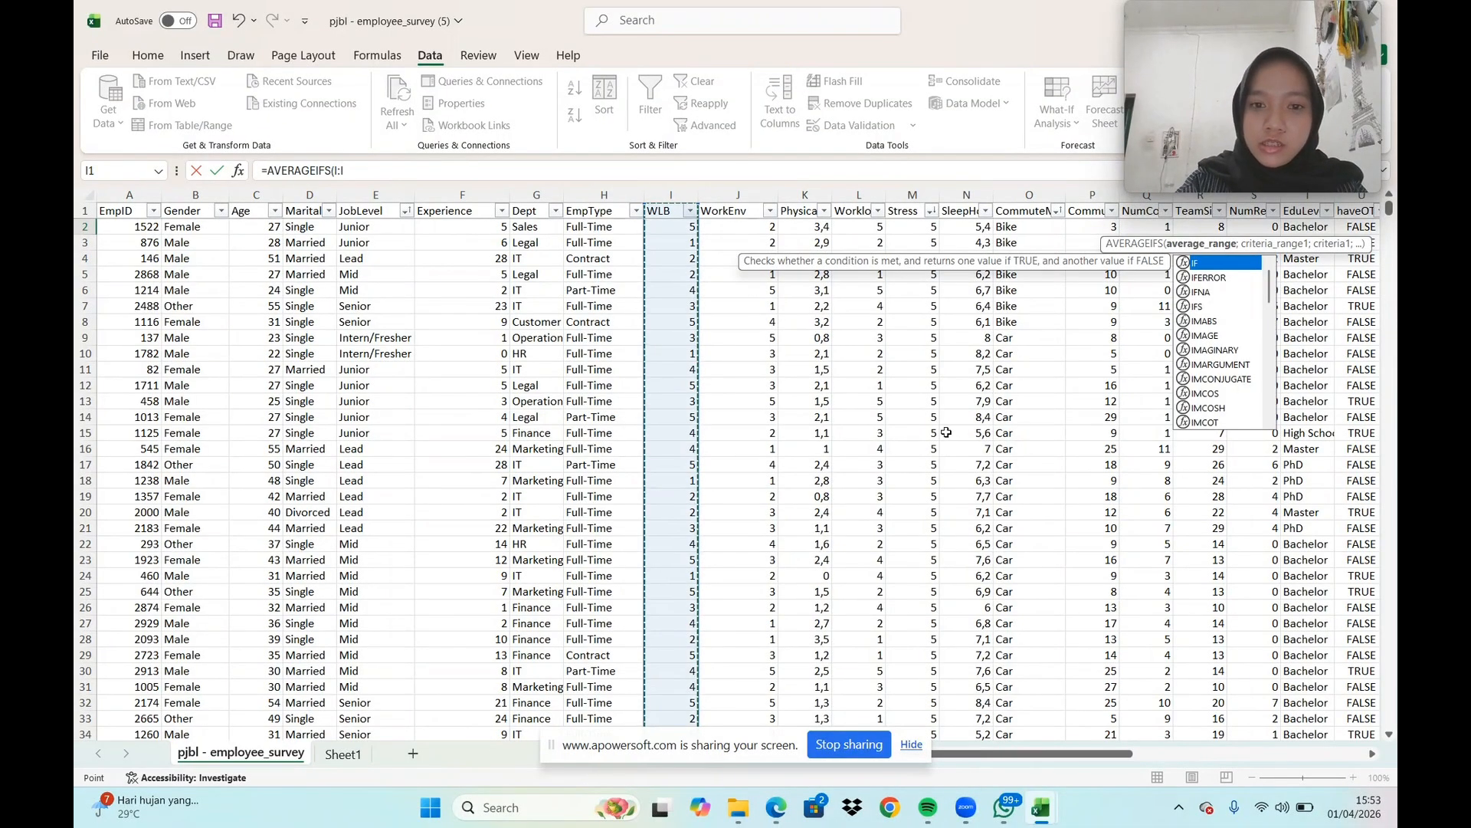
text(;)
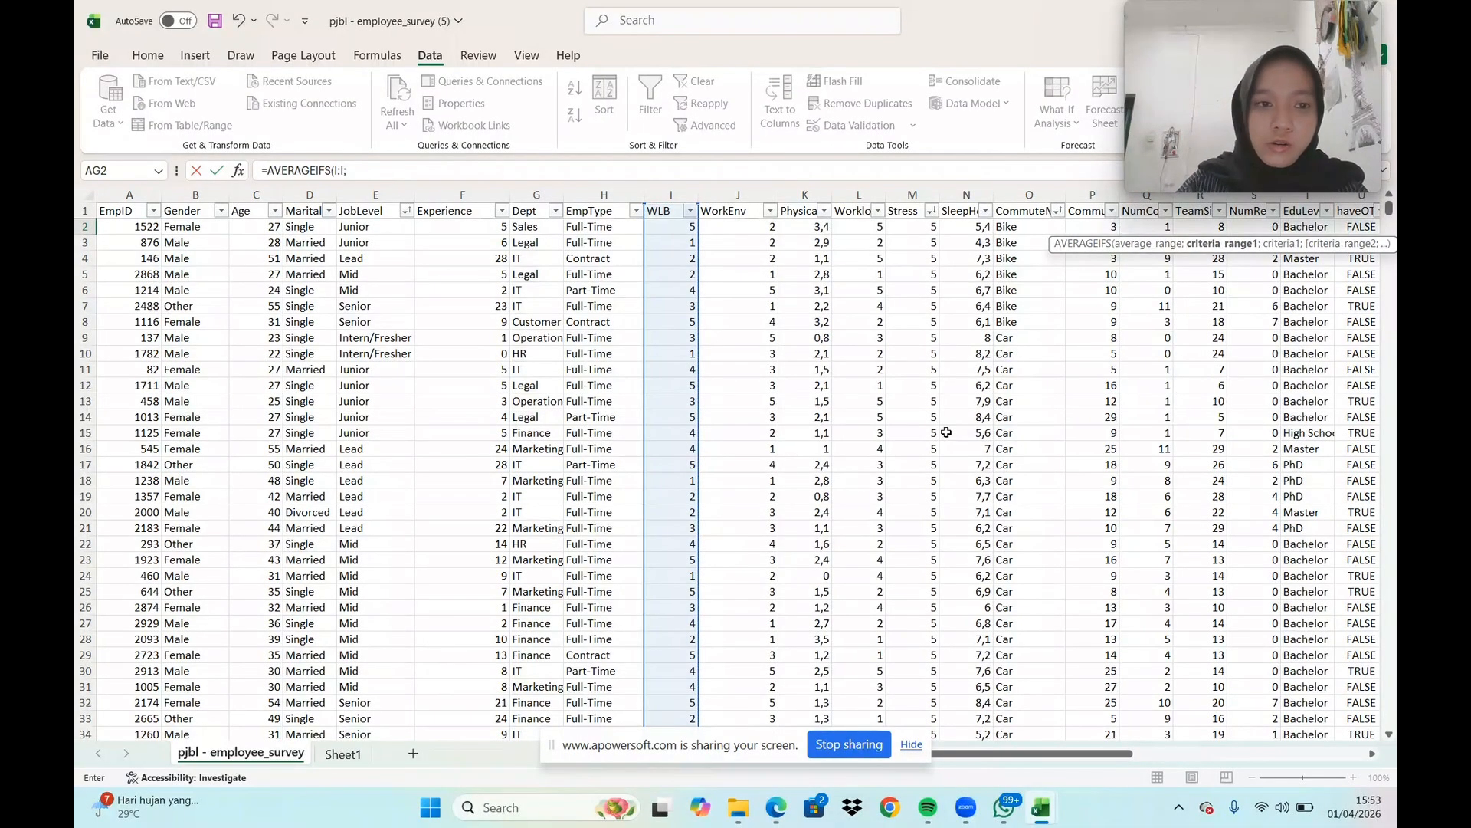
click(384, 197)
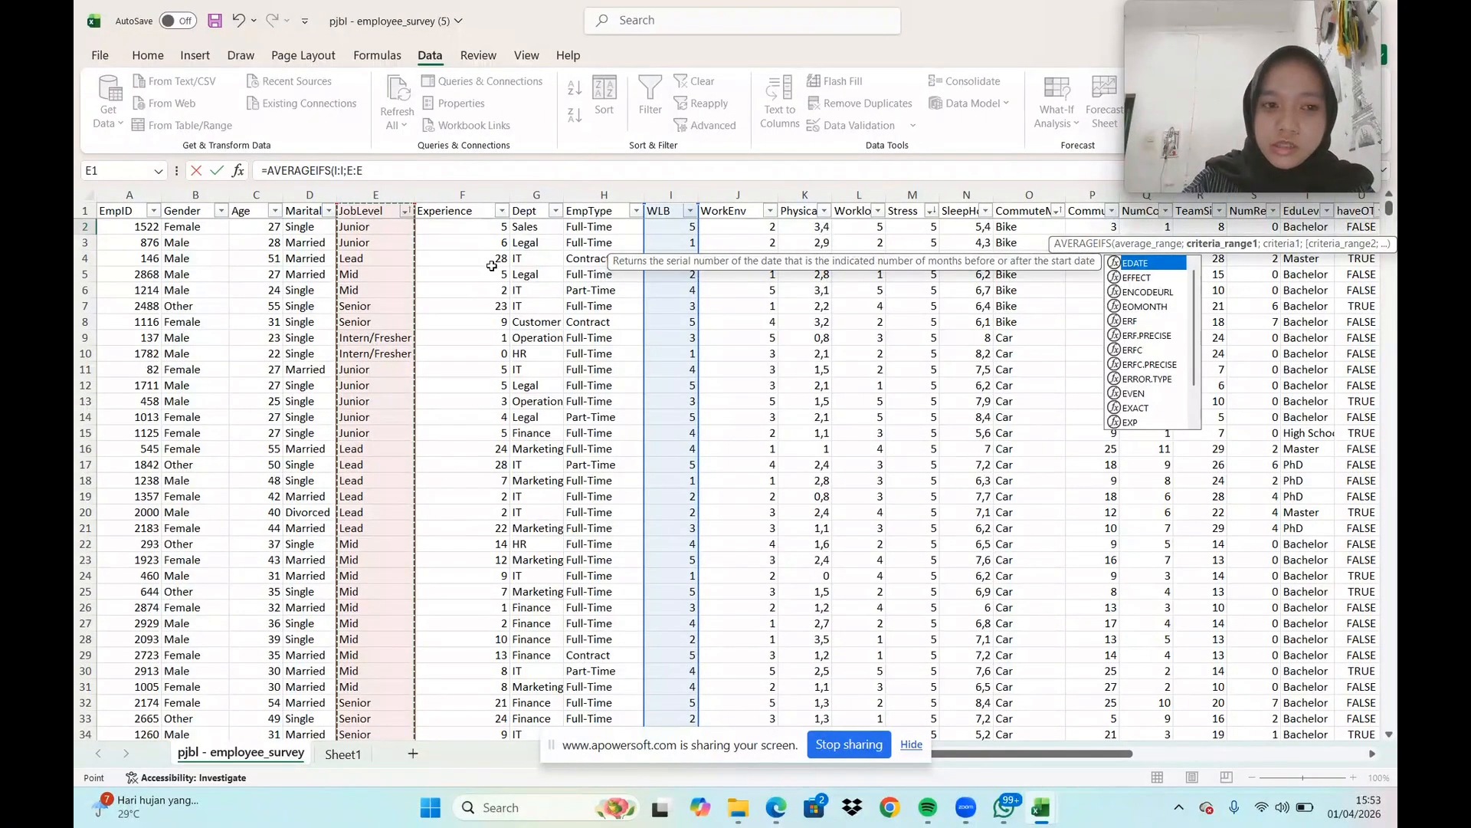
text(;"Junior)
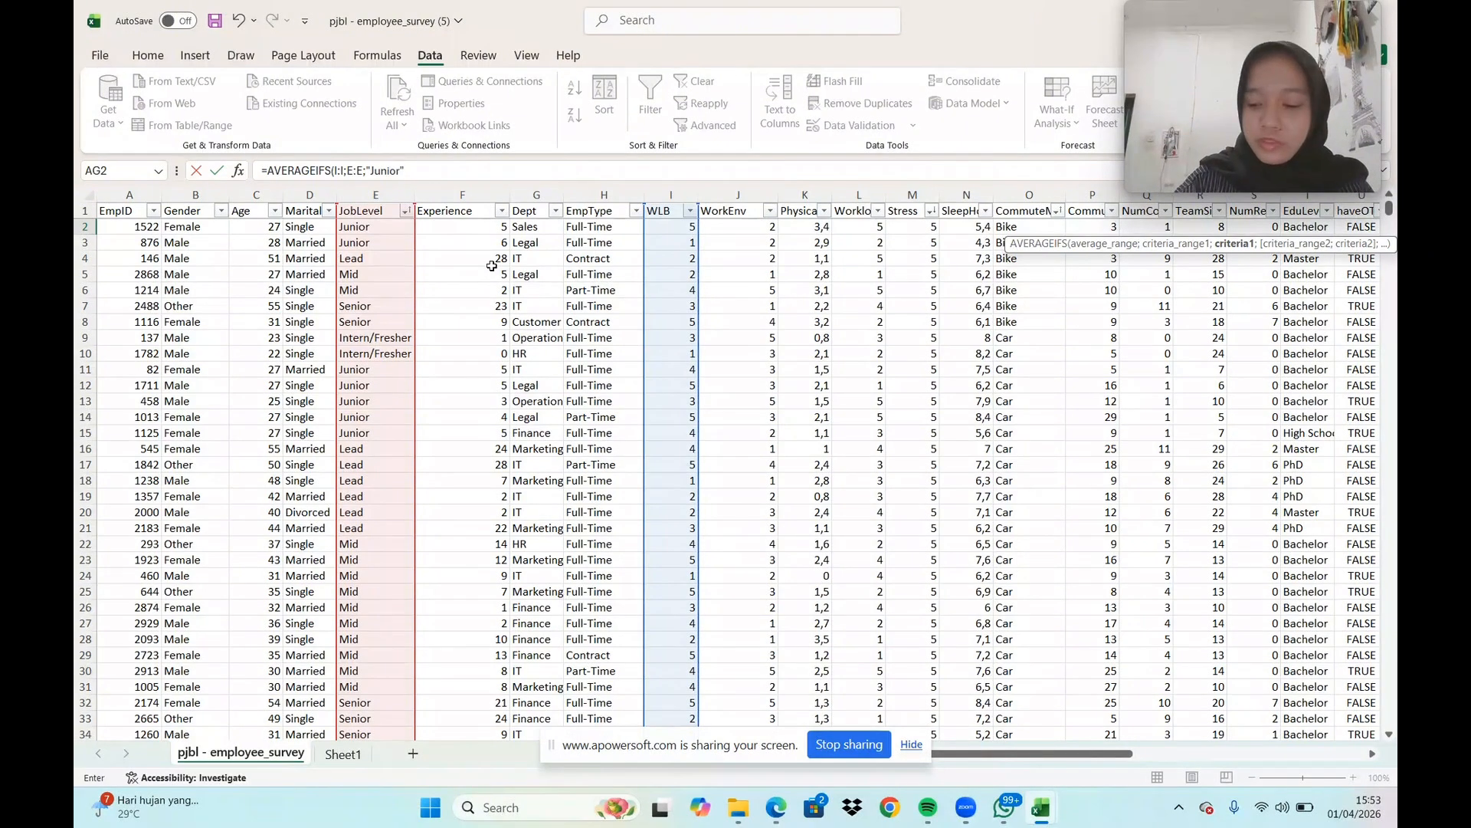
key(Return)
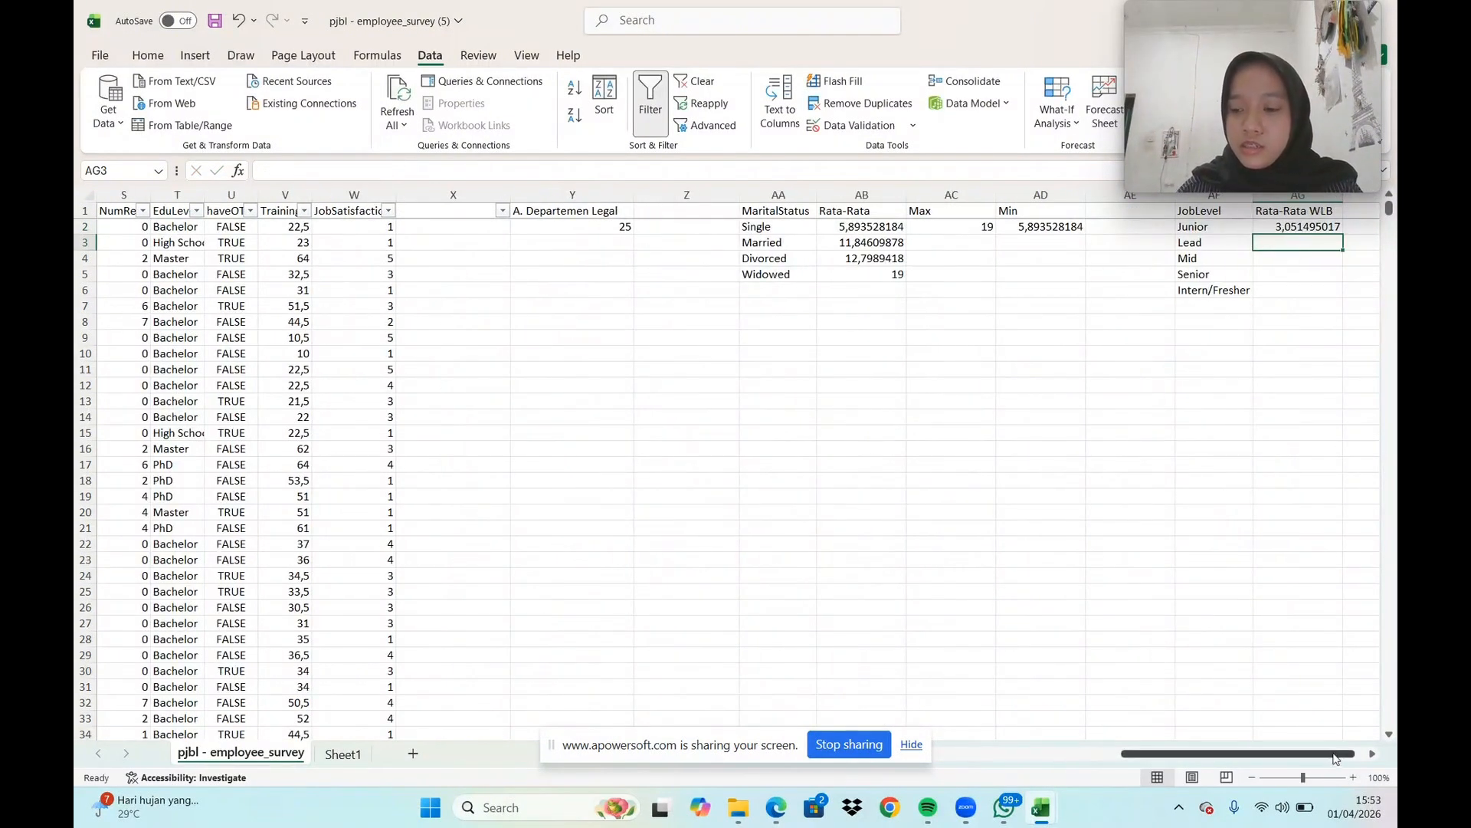
Fill the AVERAGEIFS formula from AG2 down to AG6, covering all the job levels
click(1372, 754)
click(1373, 754)
click(1372, 754)
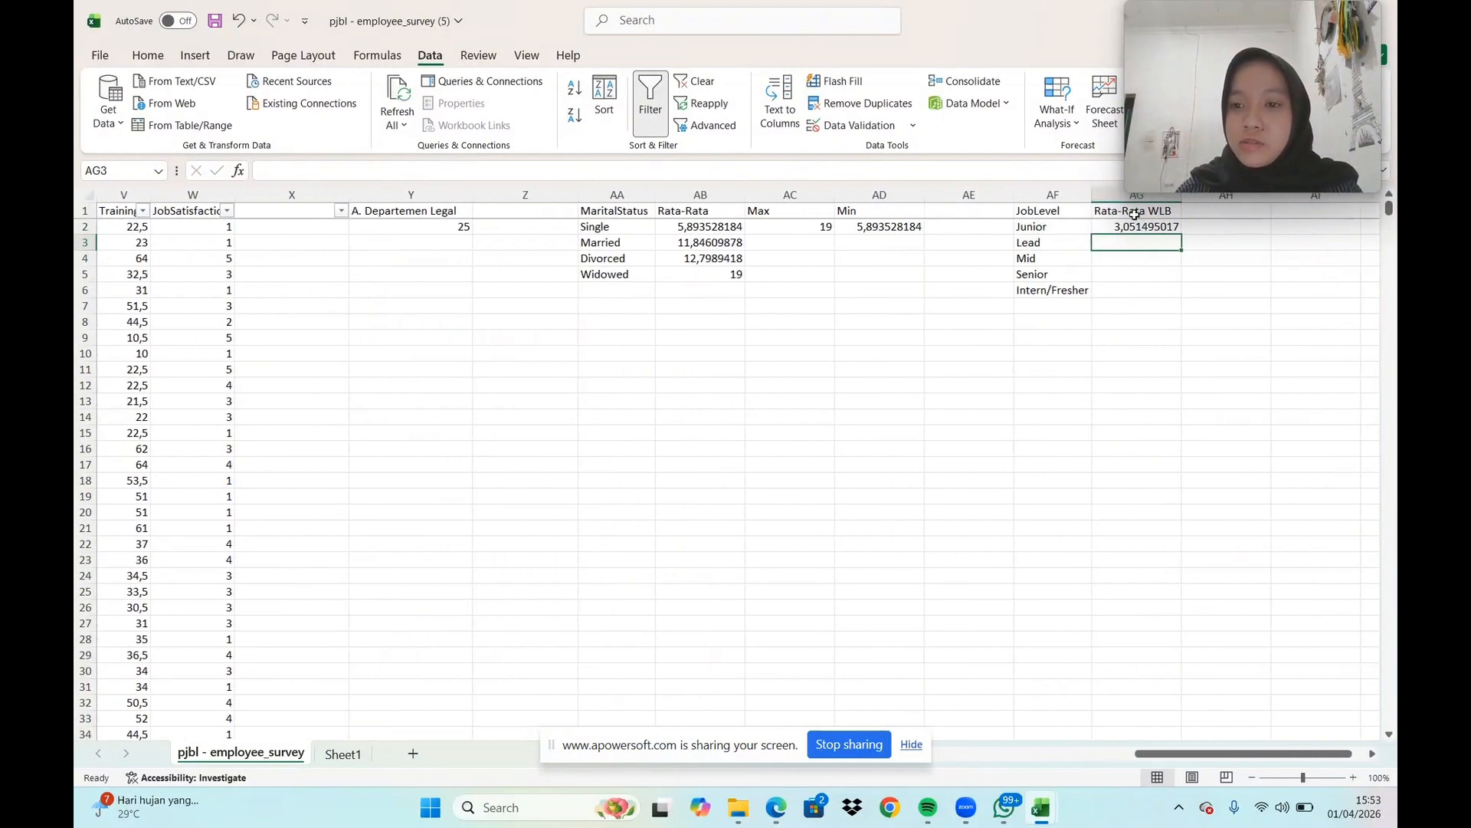
click(1139, 230)
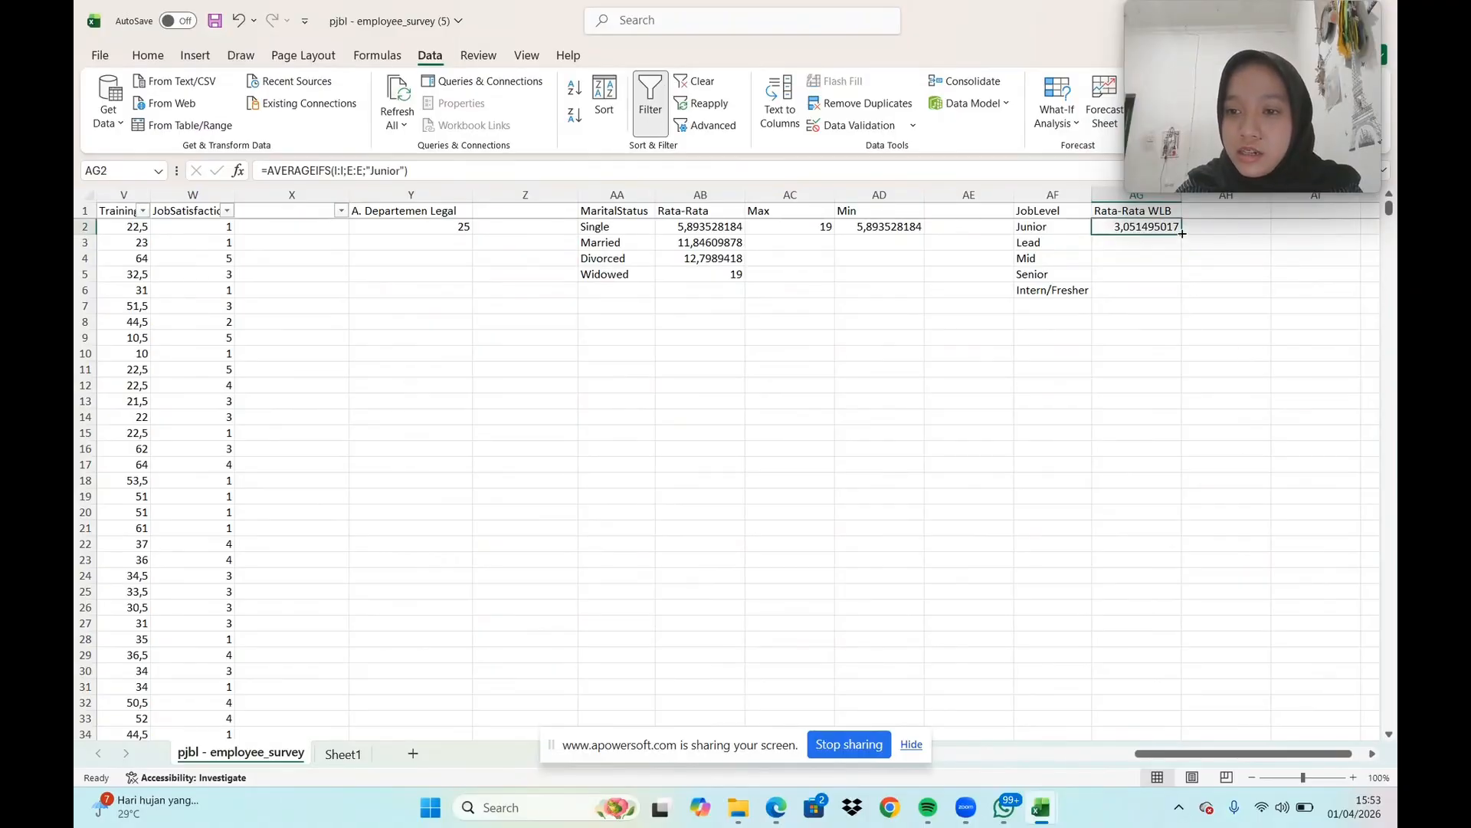
drag(1183, 233, 1184, 295)
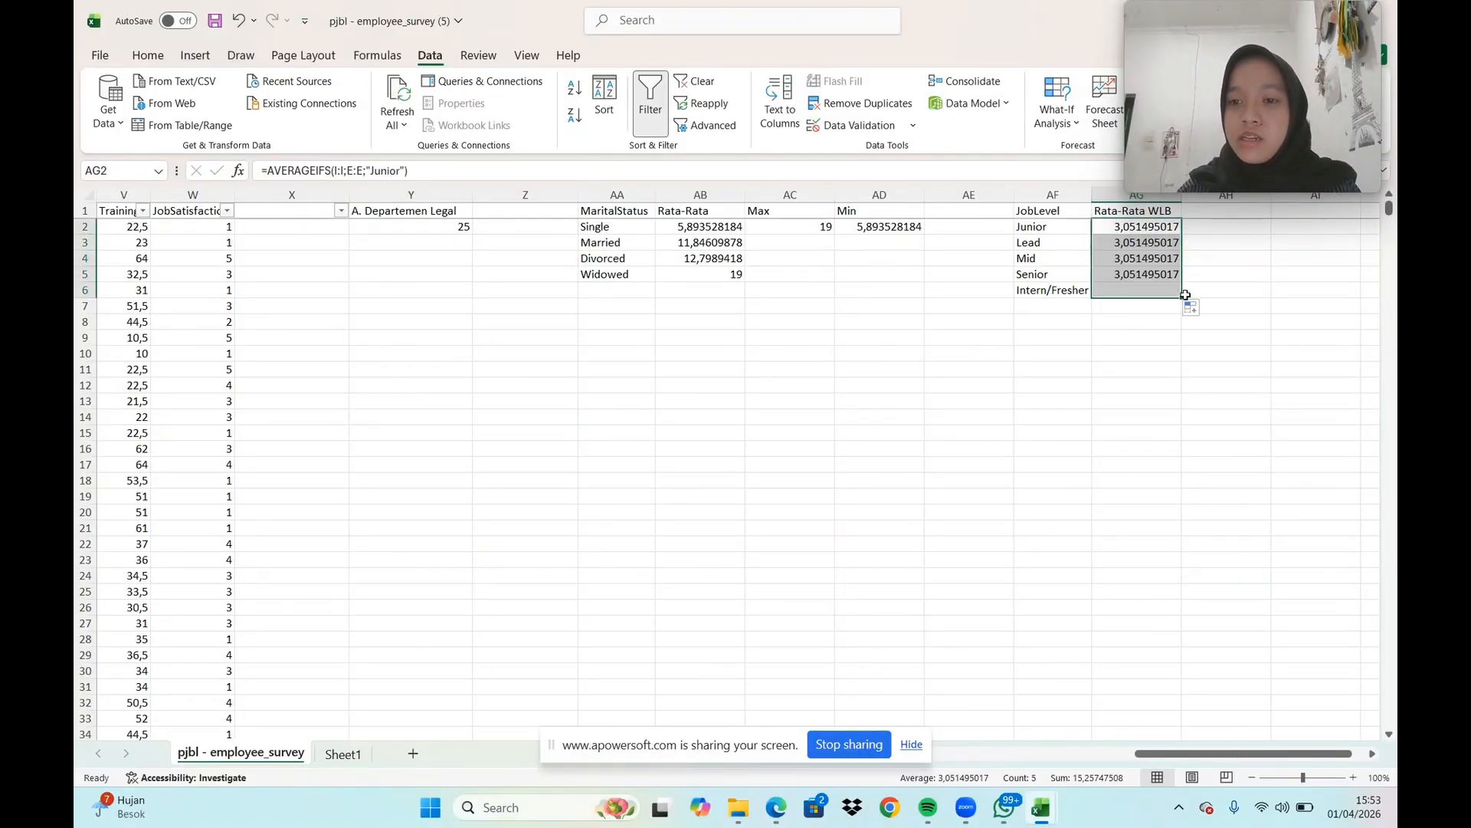
Change the AVERAGEIFS criterion in AG3 to "Lead" so it averages WLB for that job level
click(1155, 244)
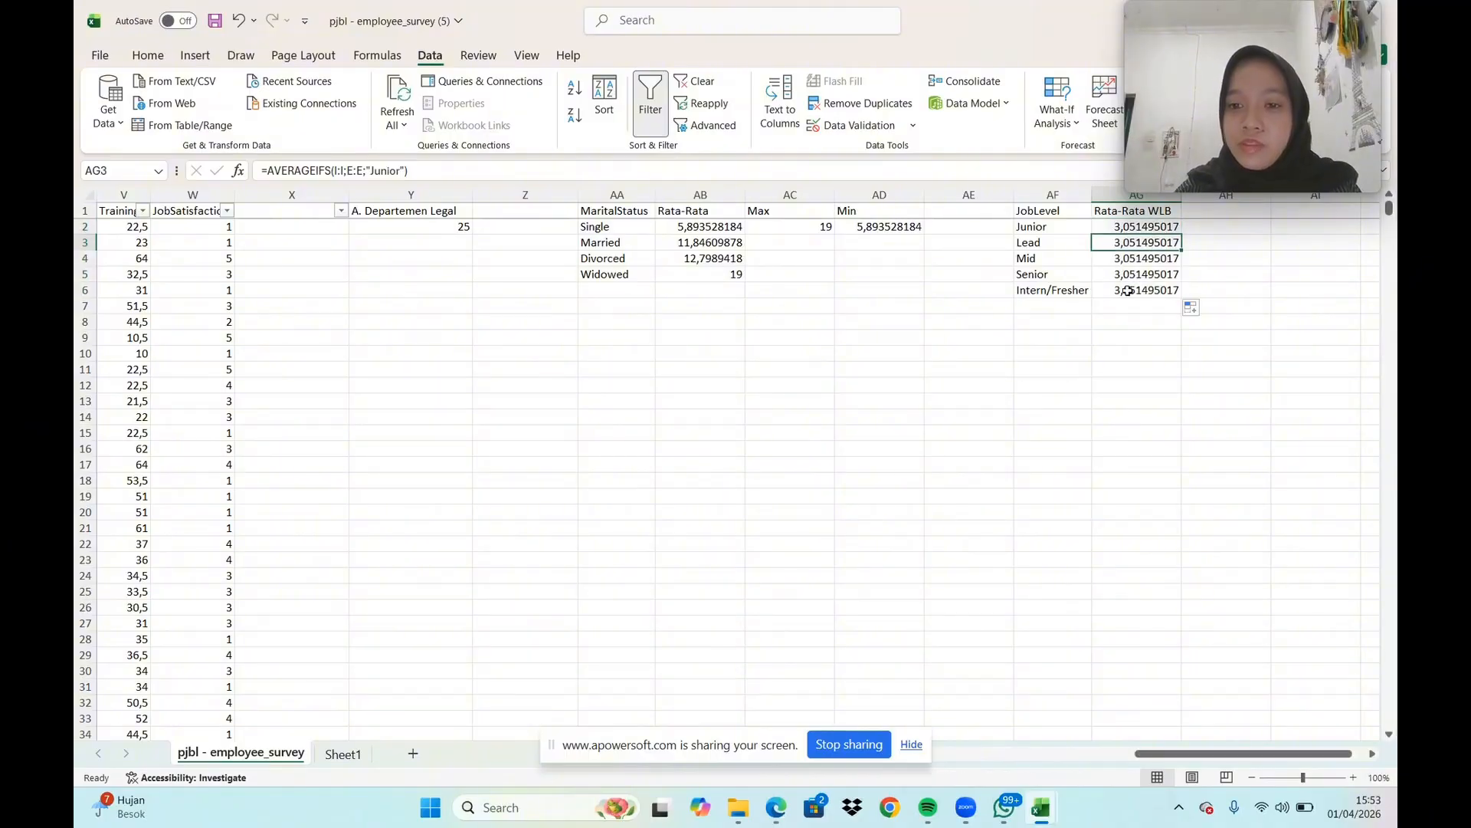
click(399, 170)
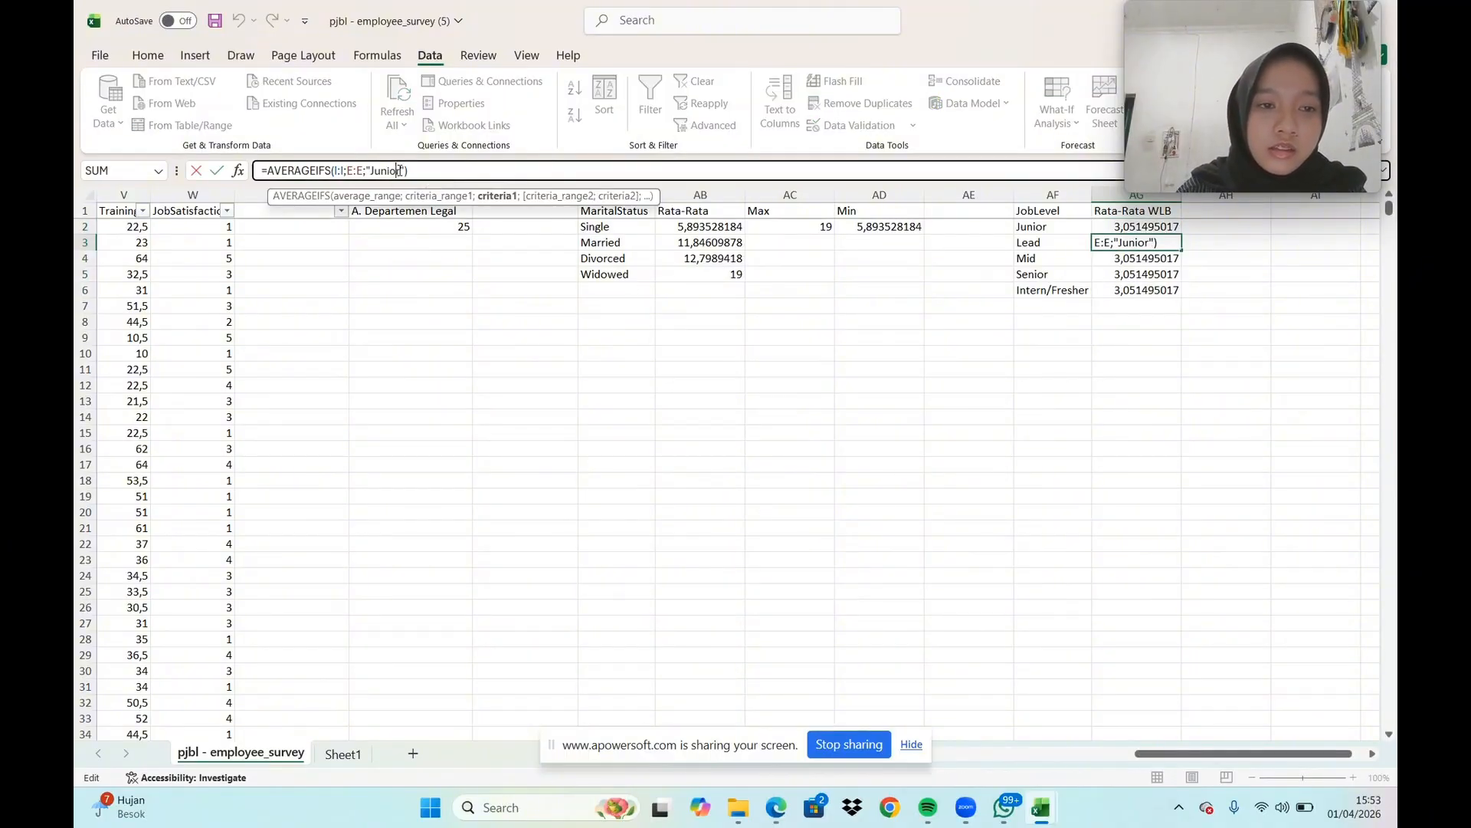
key(BackSpace)
key(BackSpace)
key(BackSpace)
key(BackSpace)
key(BackSpace)
key(BackSpace)
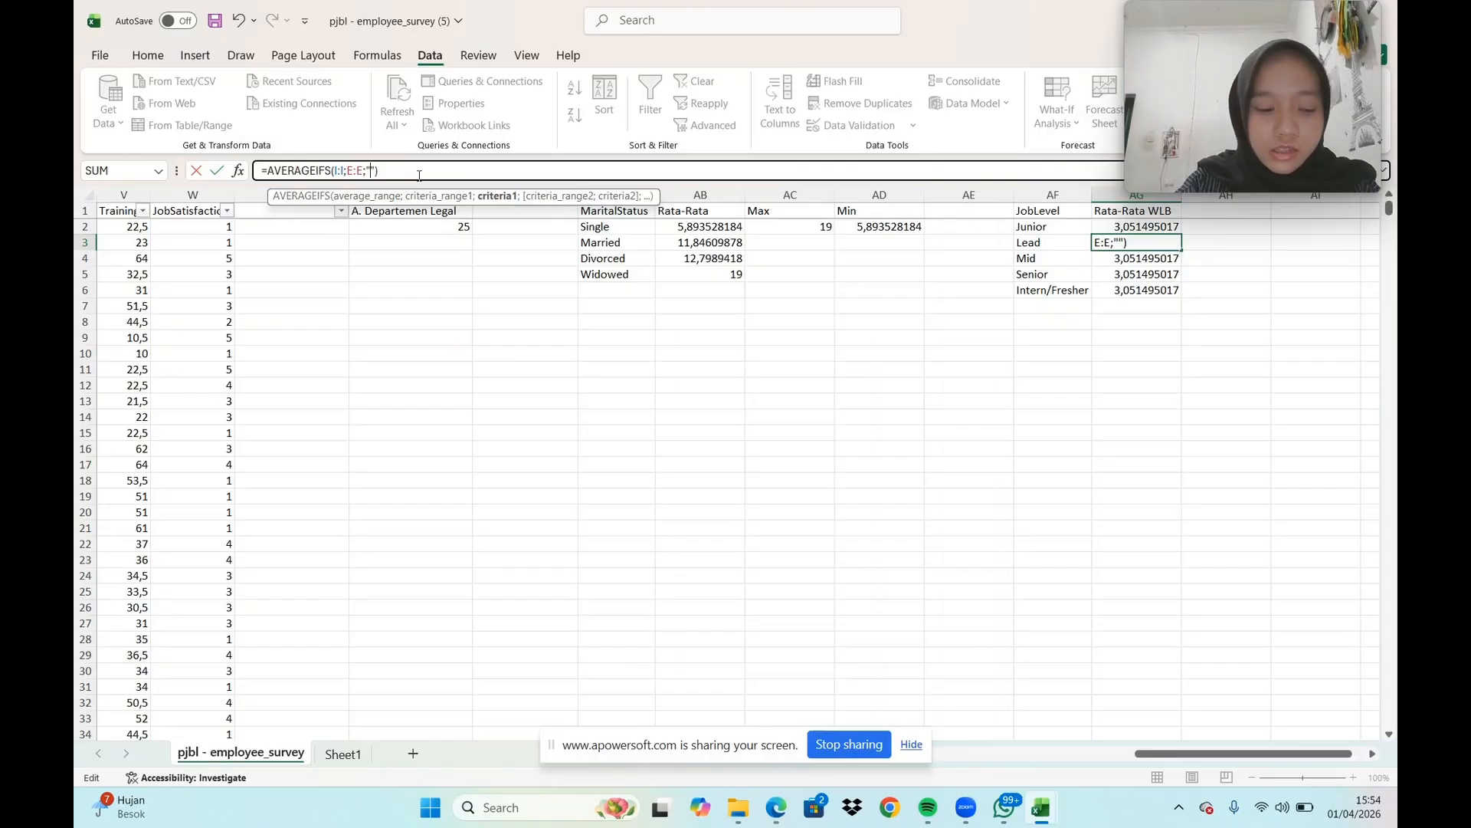
text(Lead)
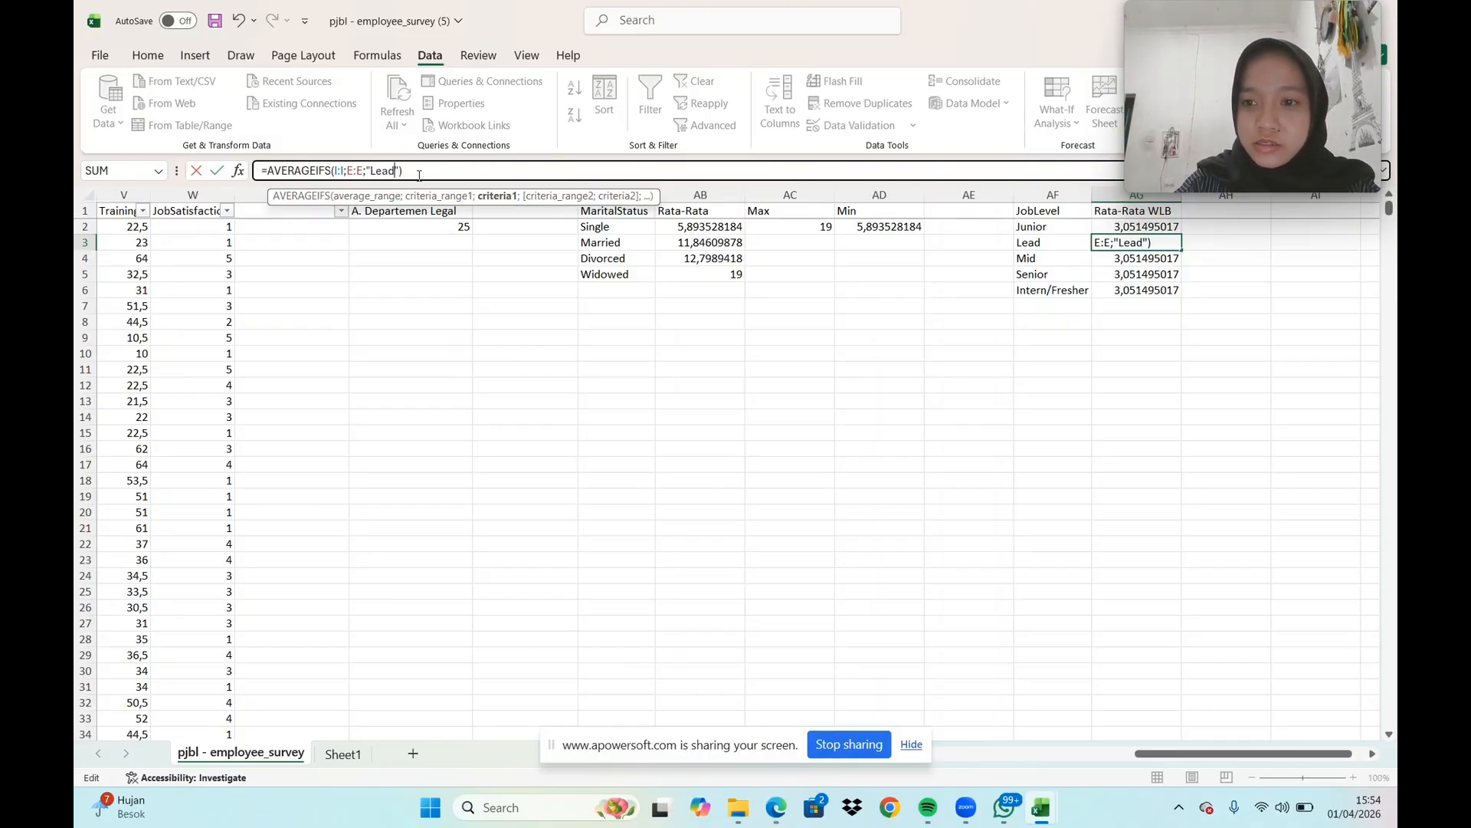
key(Return)
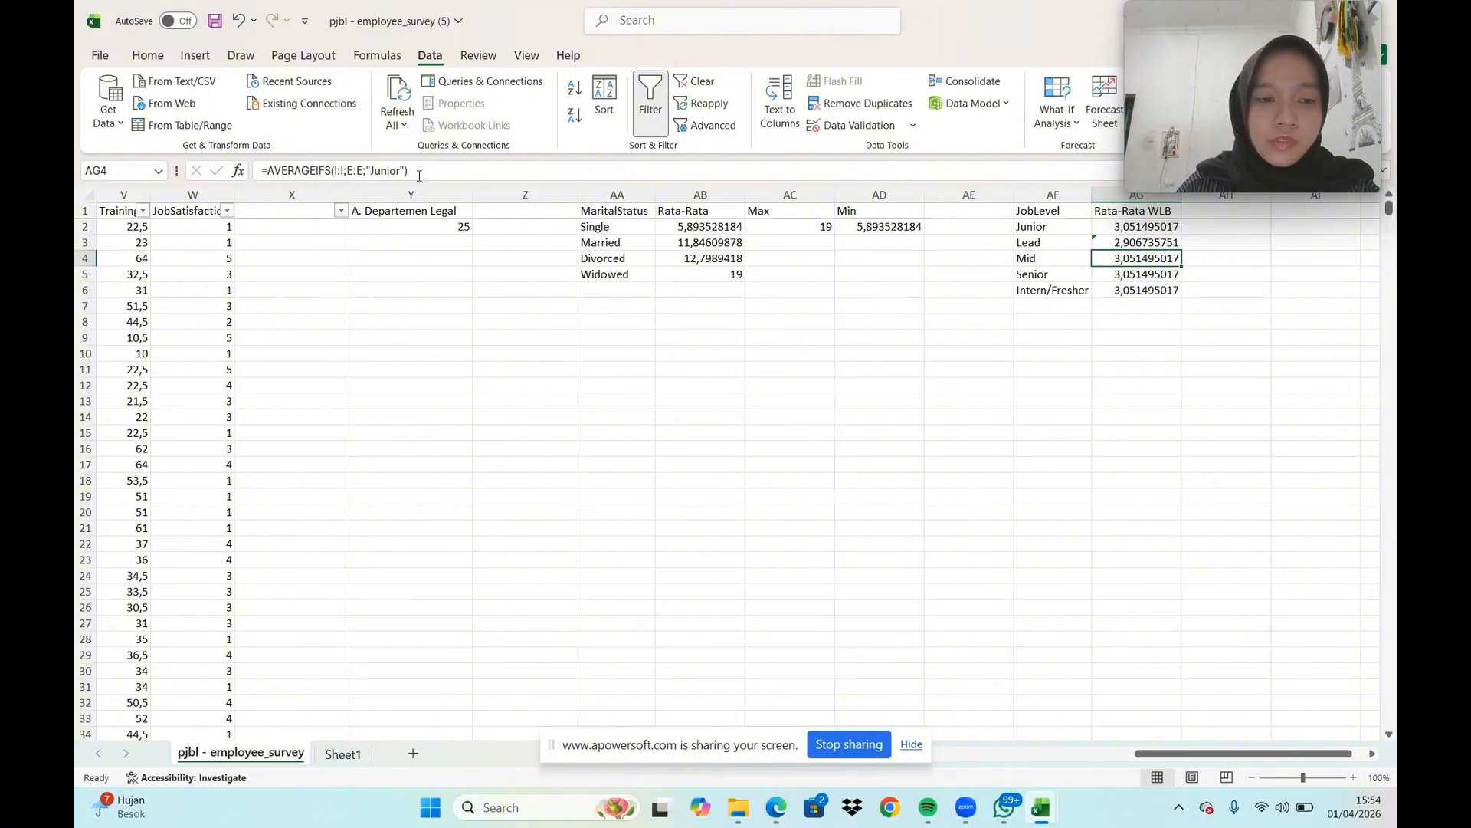
Set the AVERAGEIFS criterion to "Mid" in AG4 and to "Senior" in AG5
click(398, 170)
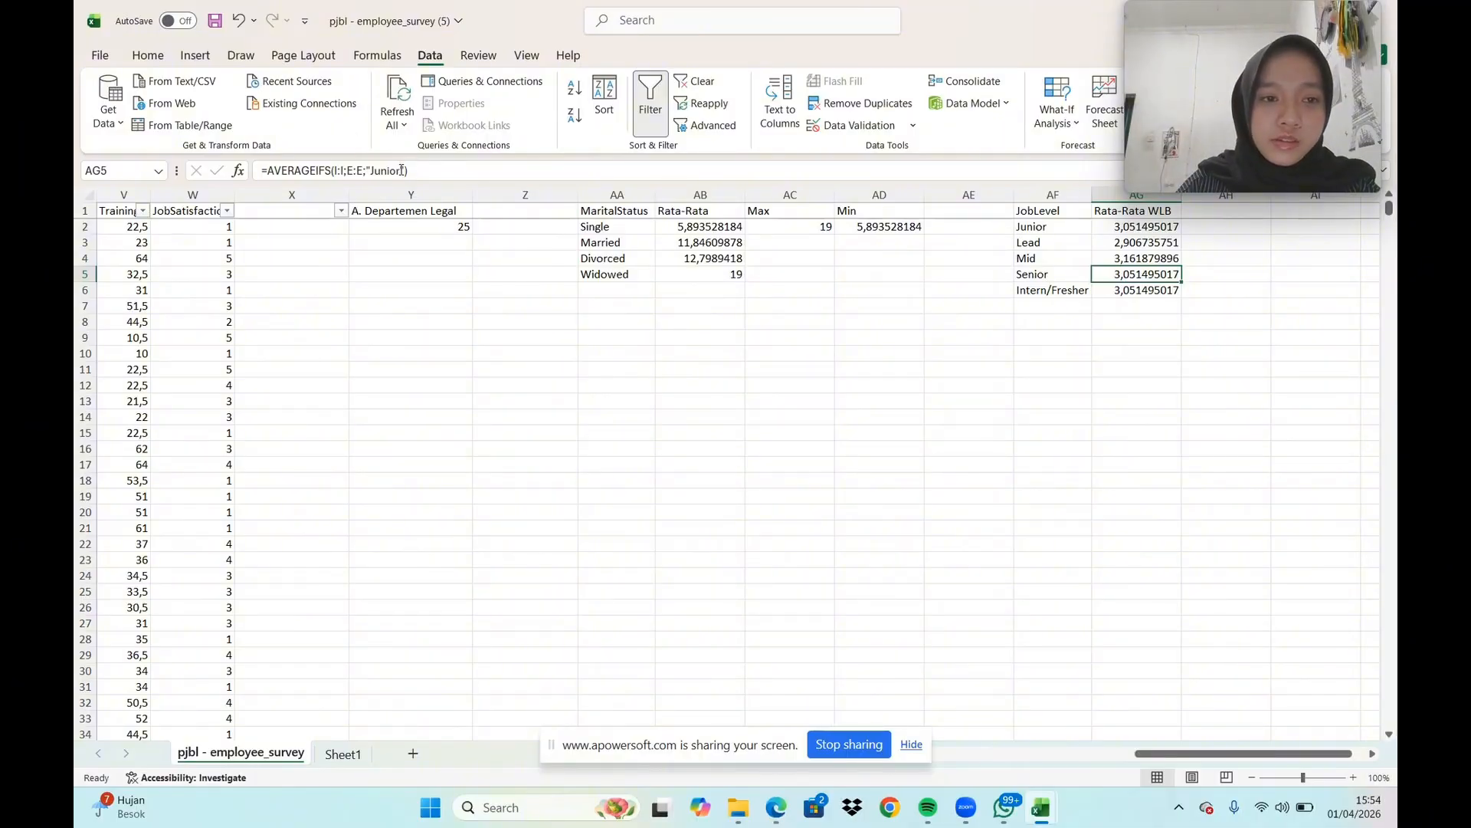
click(419, 170)
key(BackSpace)
key(BackSpace)
key(BackSpace)
key(BackSpace)
key(BackSpace)
key(BackSpace)
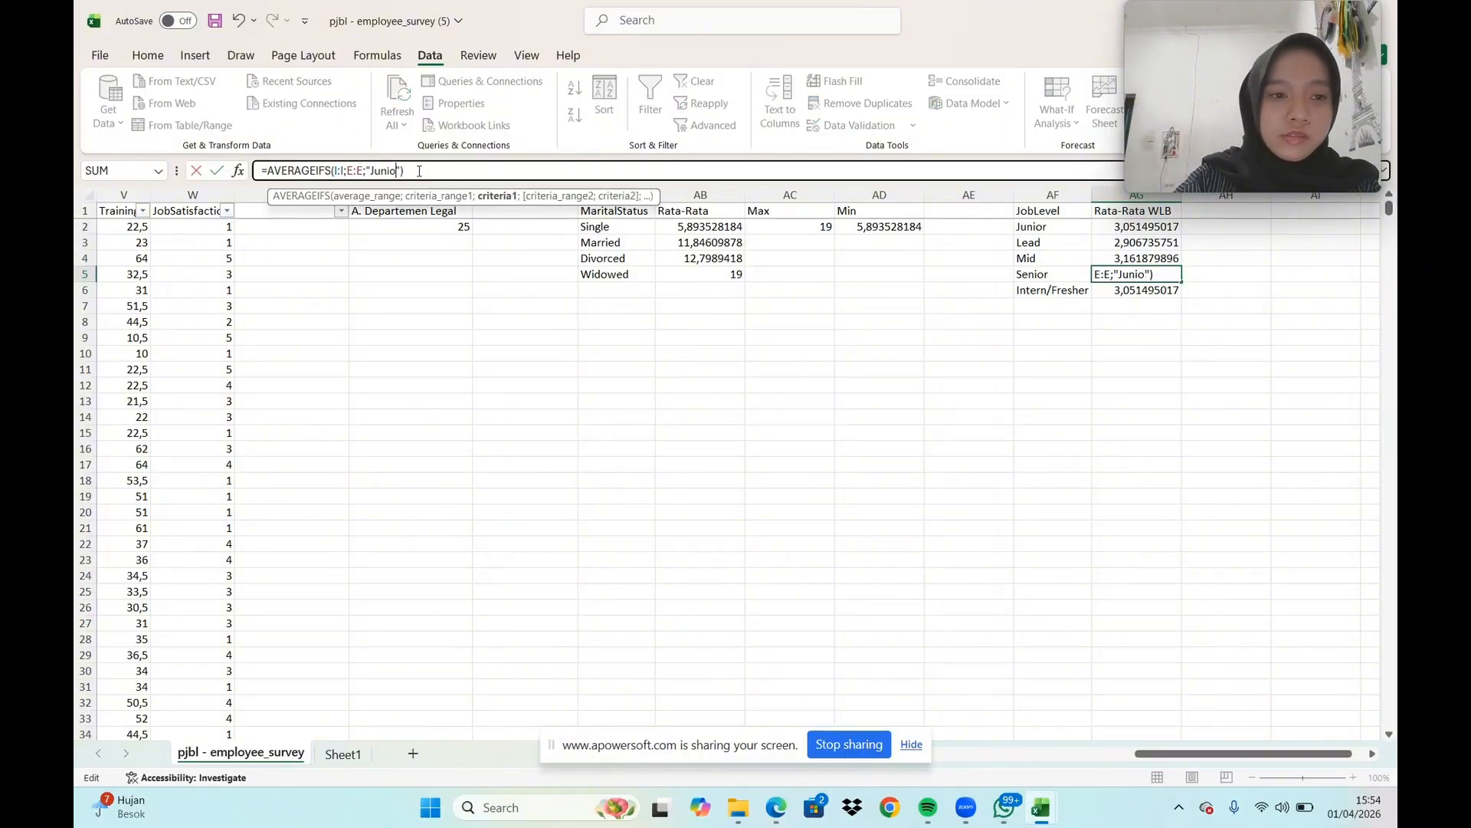
text(Senio)
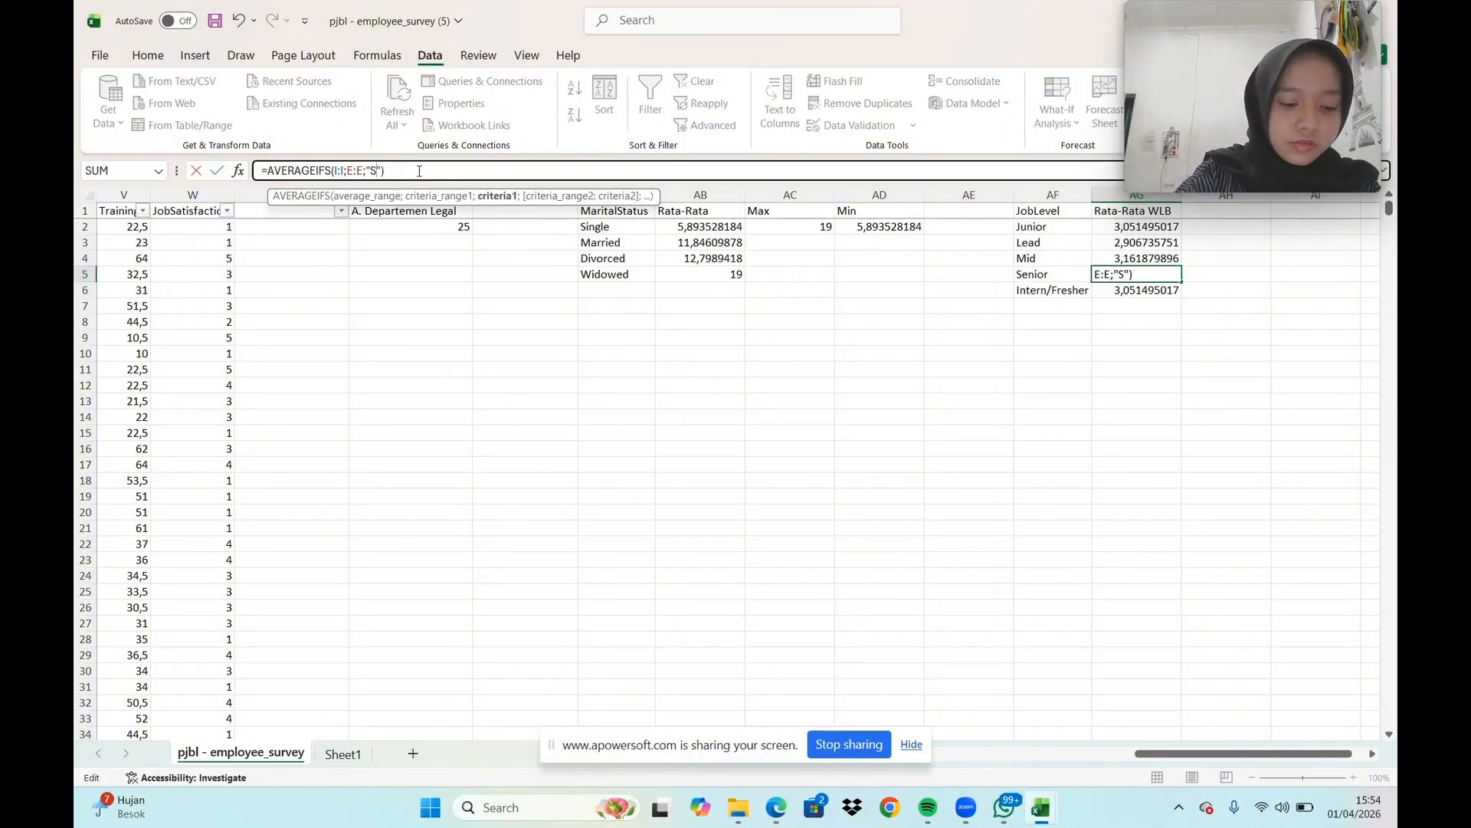
text(r)
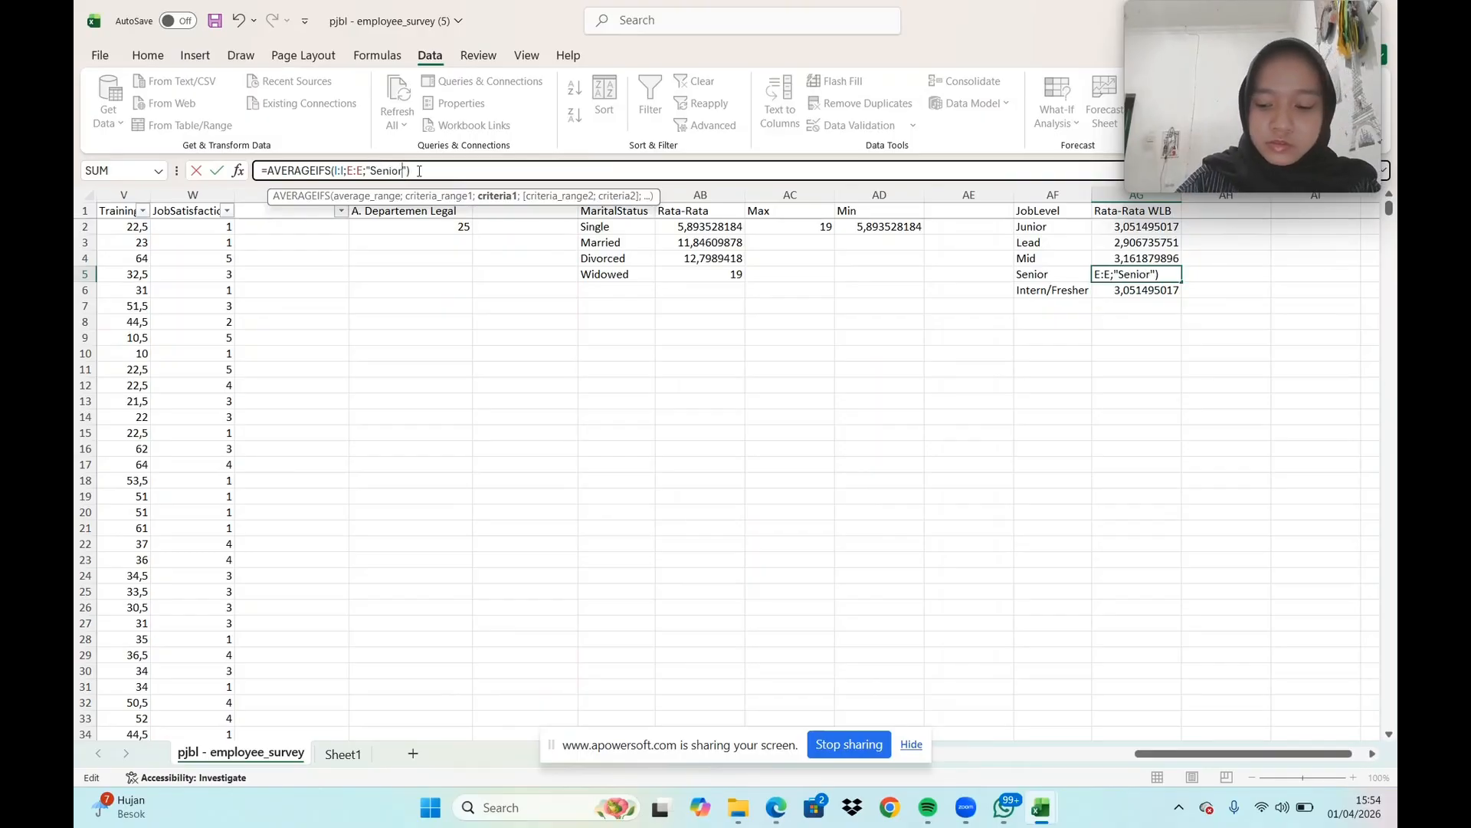
key(Return)
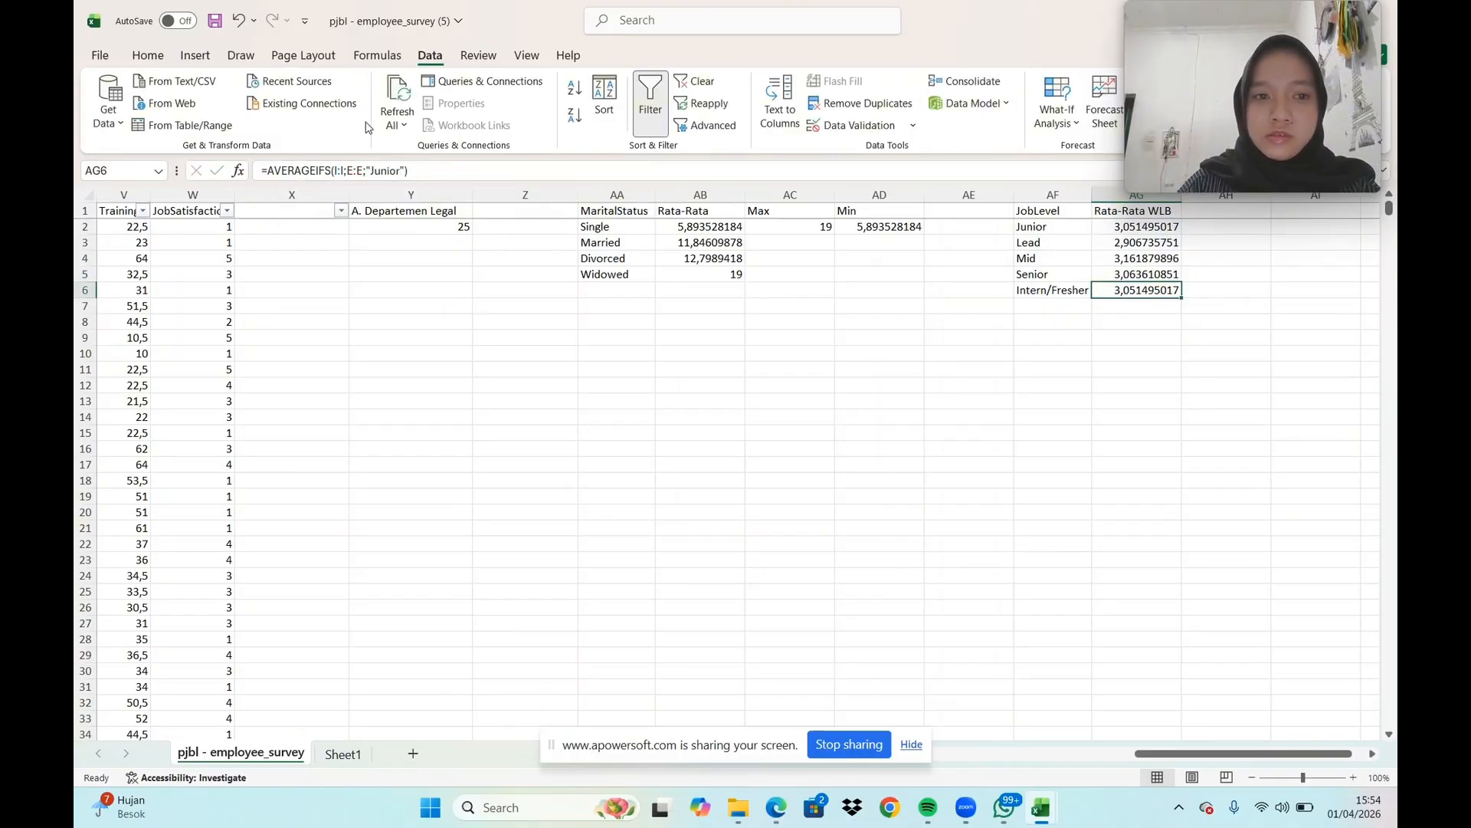
Replace the AVERAGEIFS criterion in AG6 with "Intern/Fresher" to match its job level
click(404, 170)
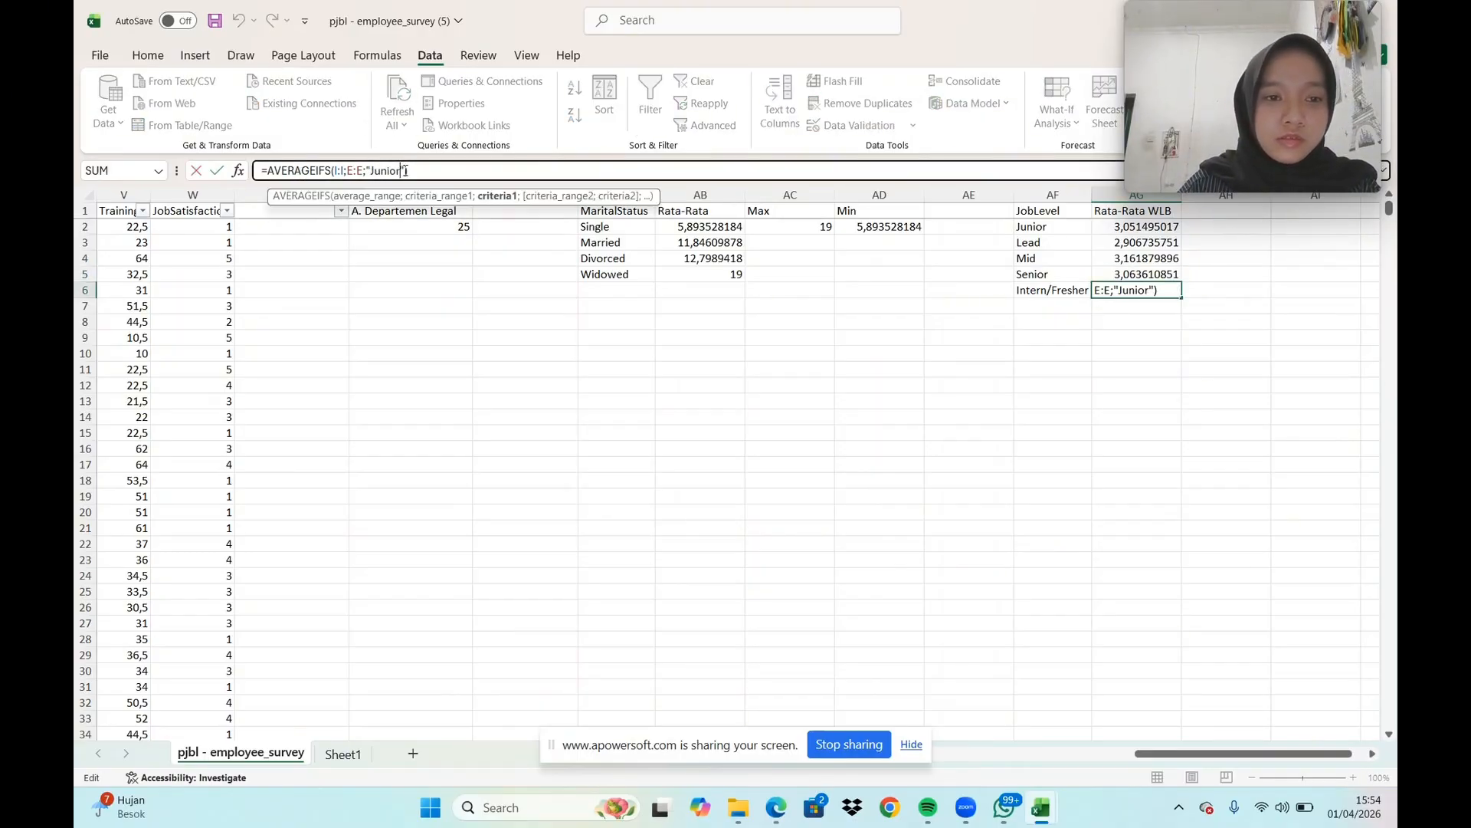
key(BackSpace)
key(BackSpace)
key(BackSpace)
key(BackSpace)
key(BackSpace)
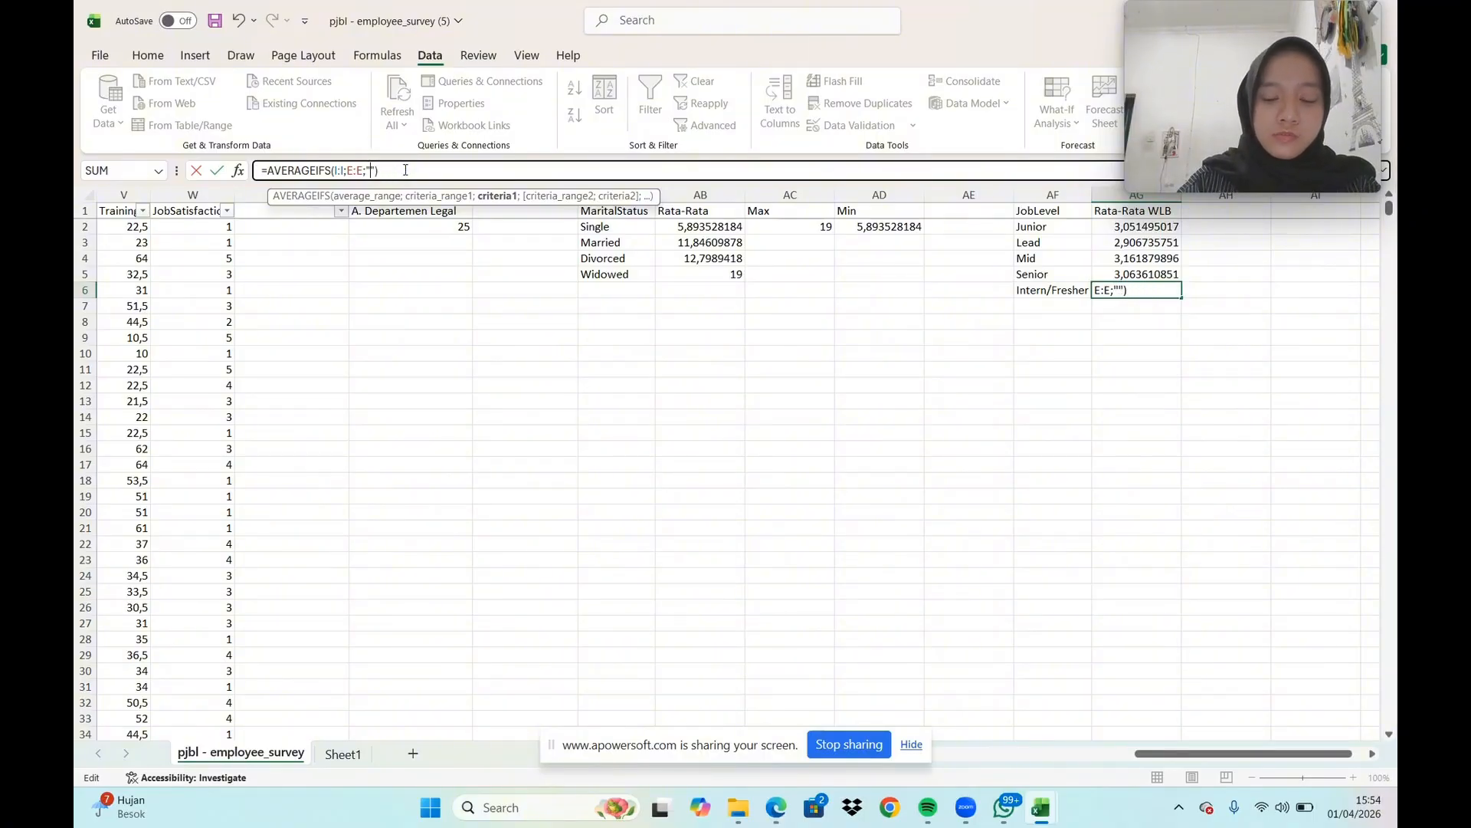
text(Inter)
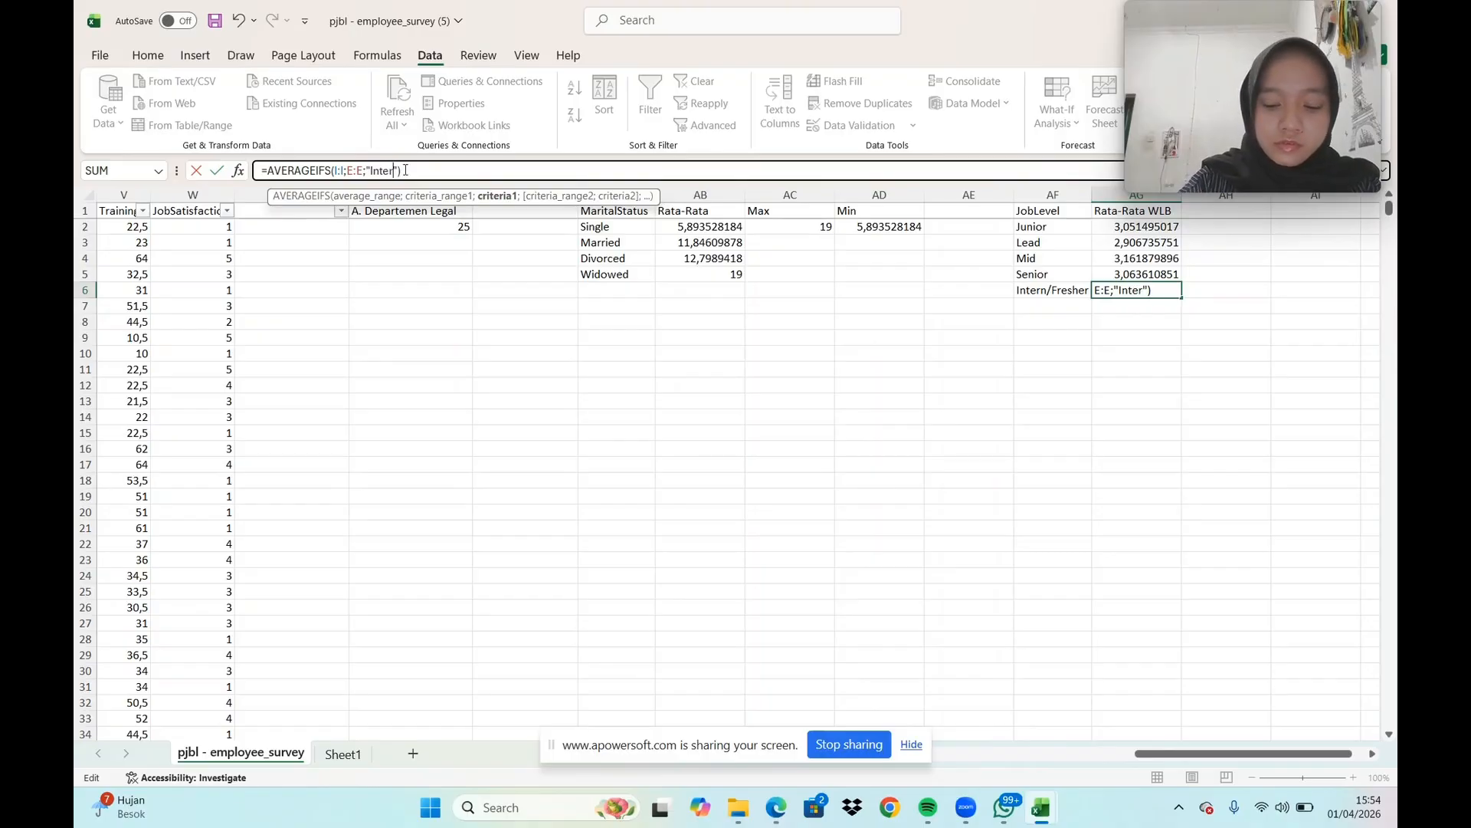
text(n)
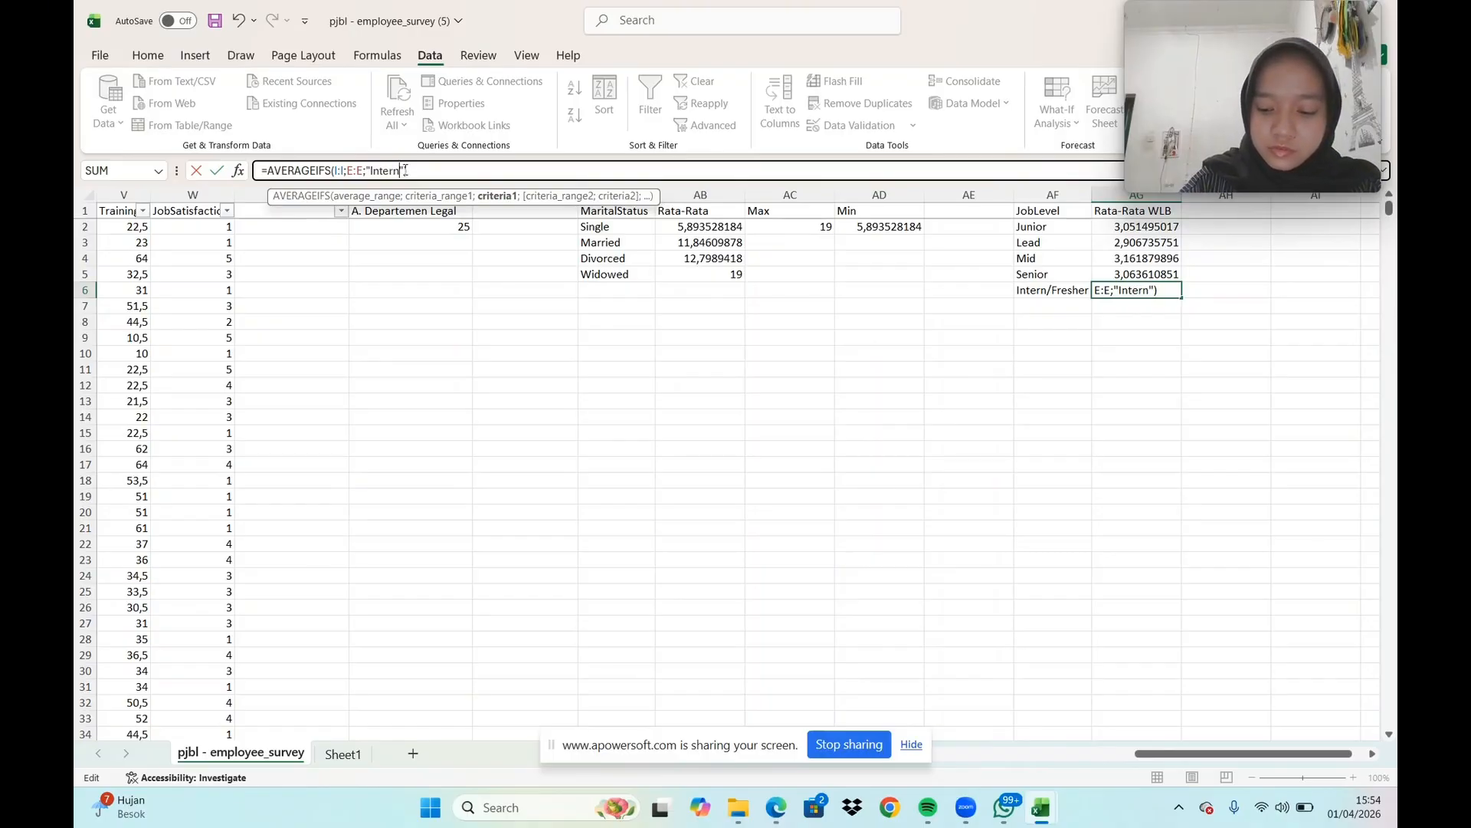
text(/)
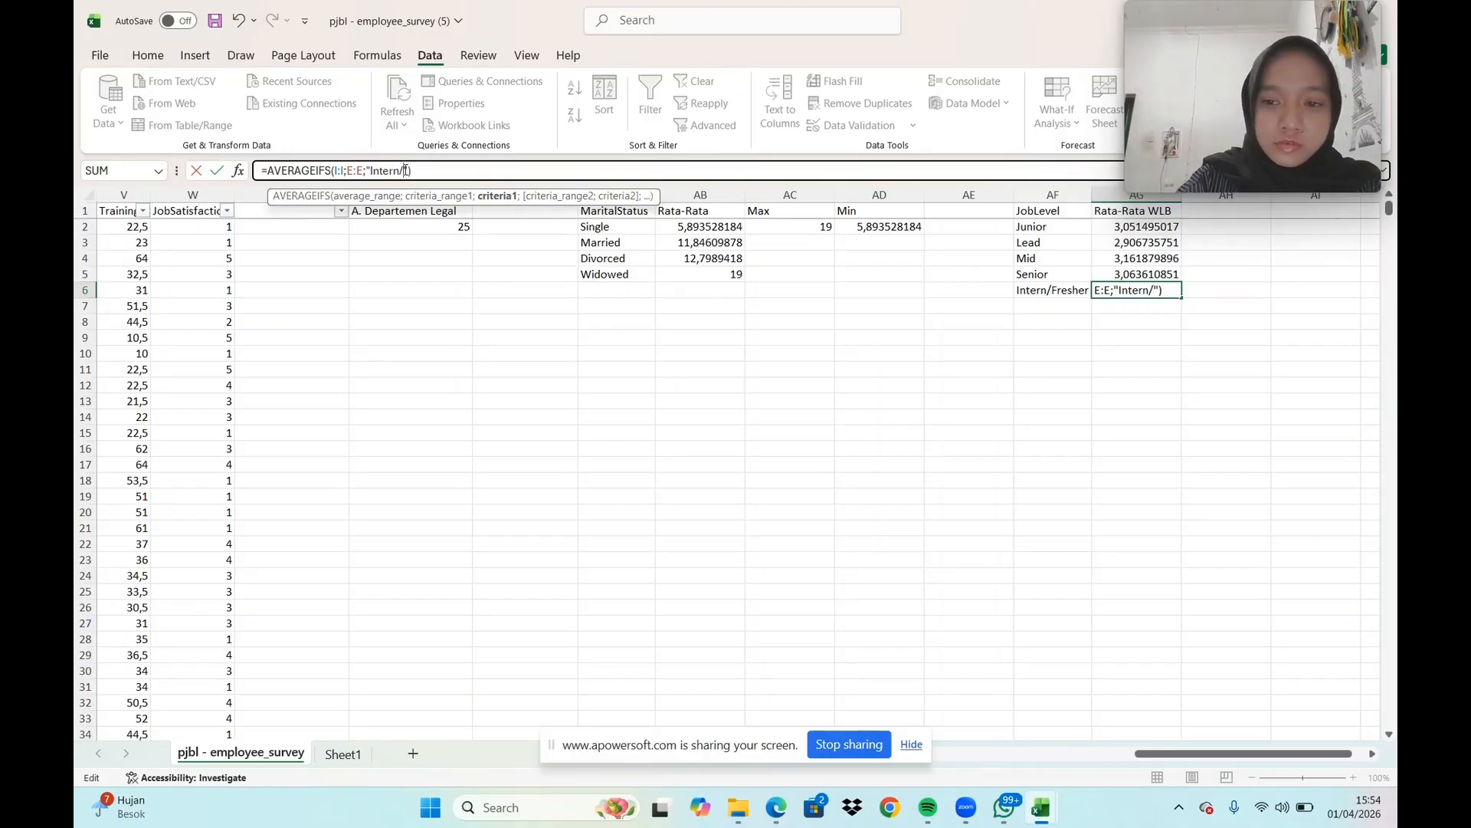
text(F)
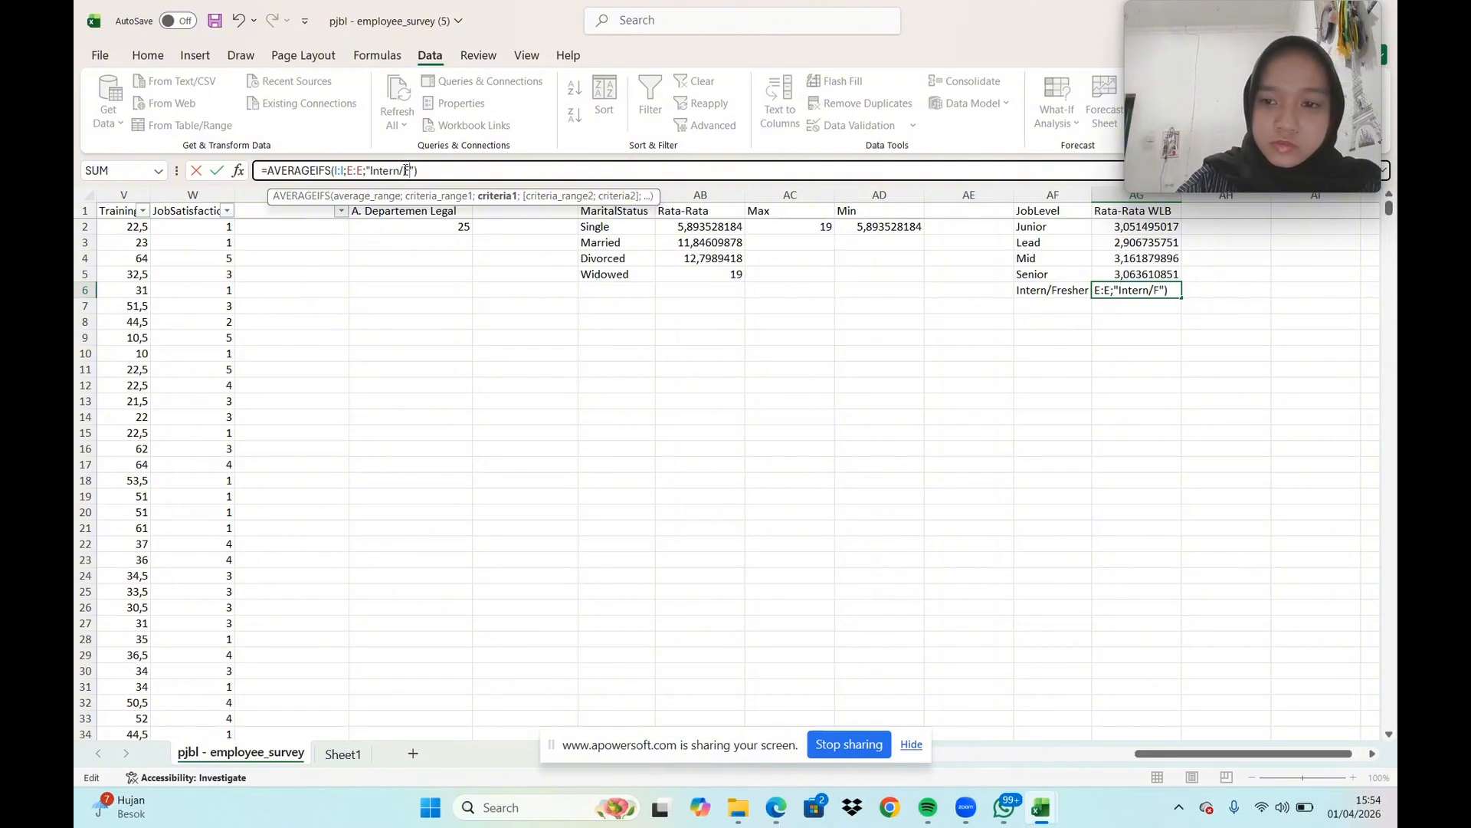
text(res)
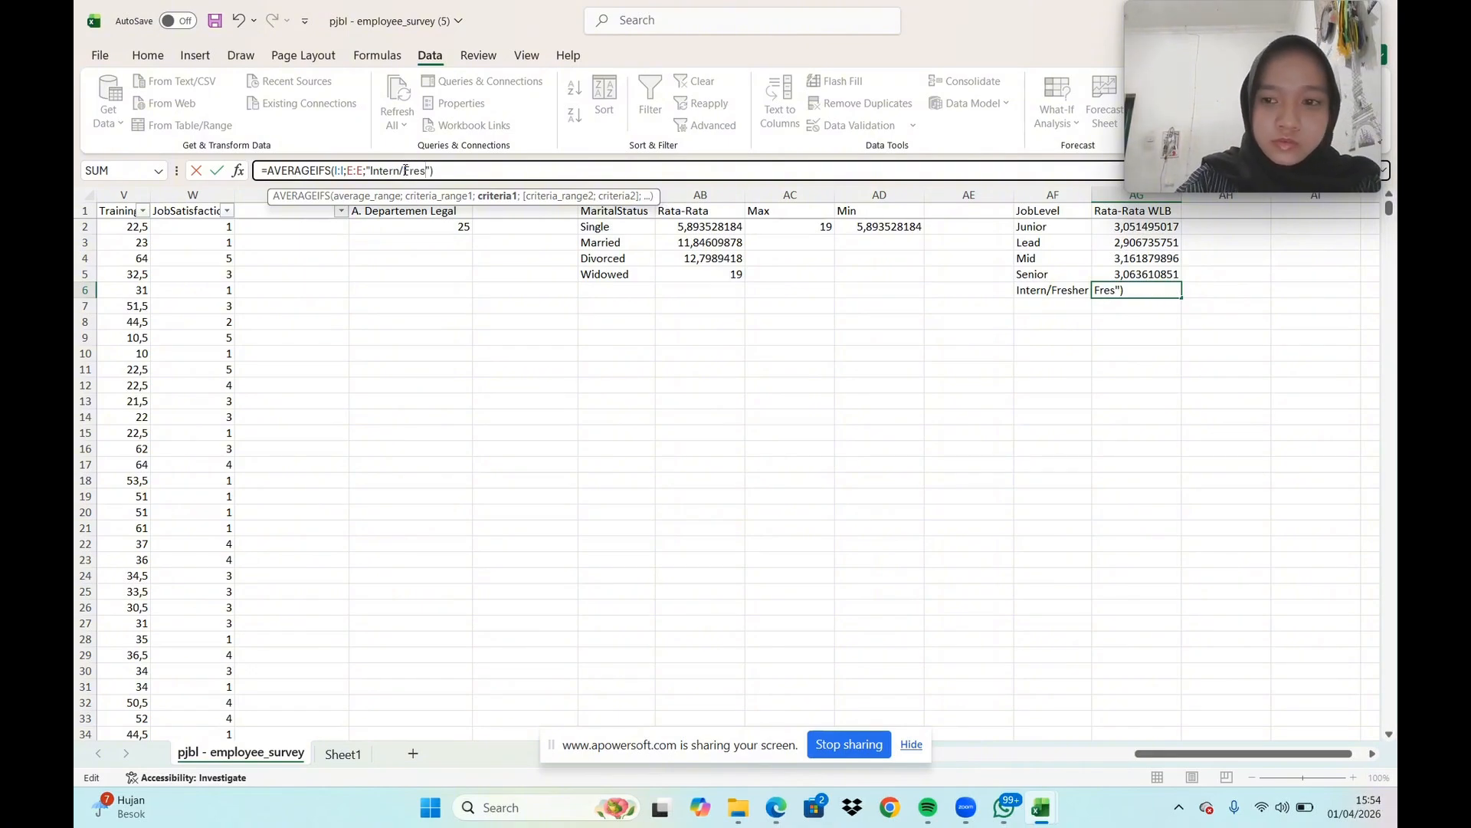
text(her)
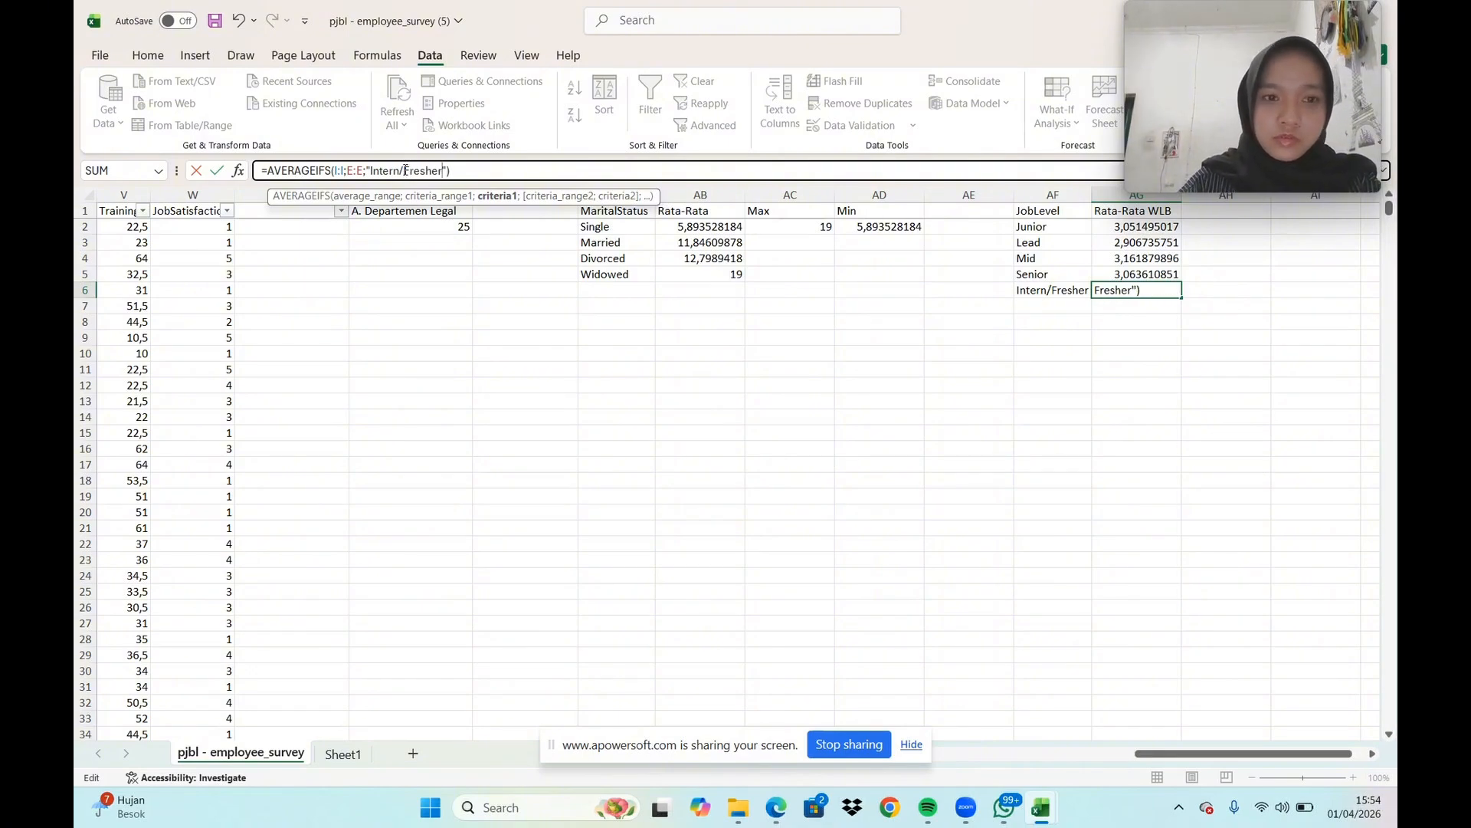
key(Return)
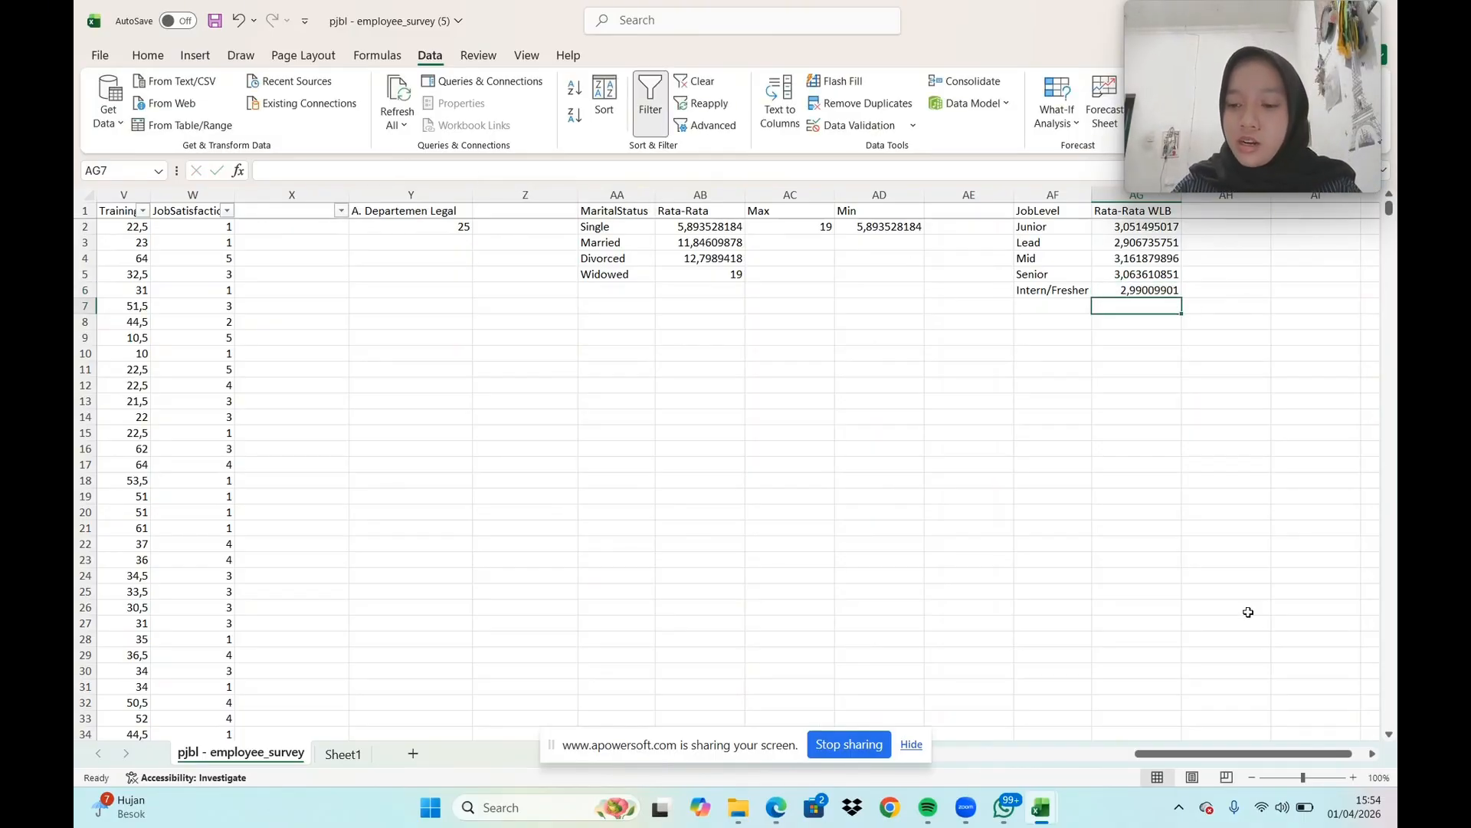
Add the header "Max" in AH1, beside the "Rata-Rata WLB" column
click(1373, 756)
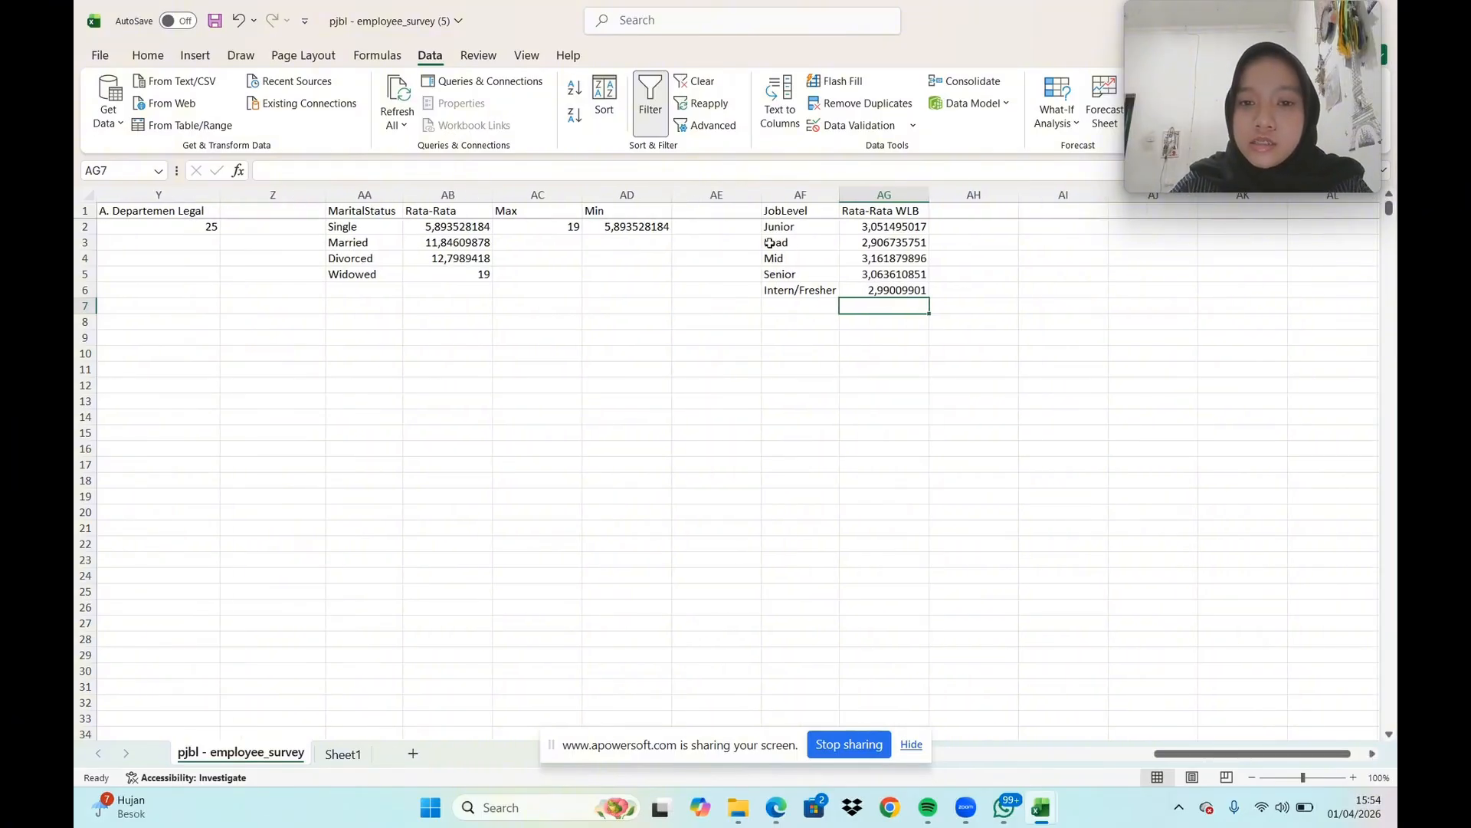
click(982, 214)
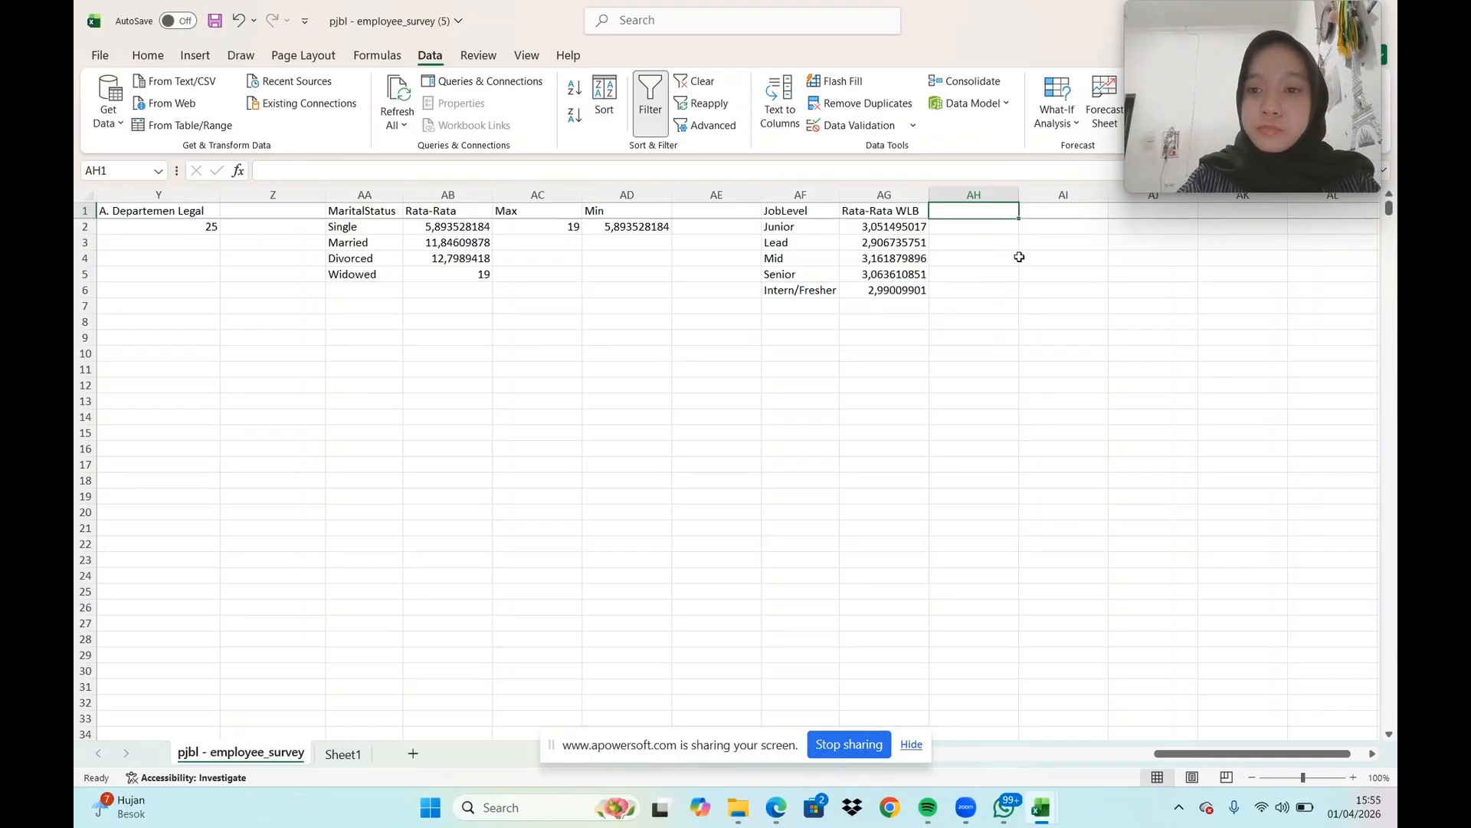
text(Max)
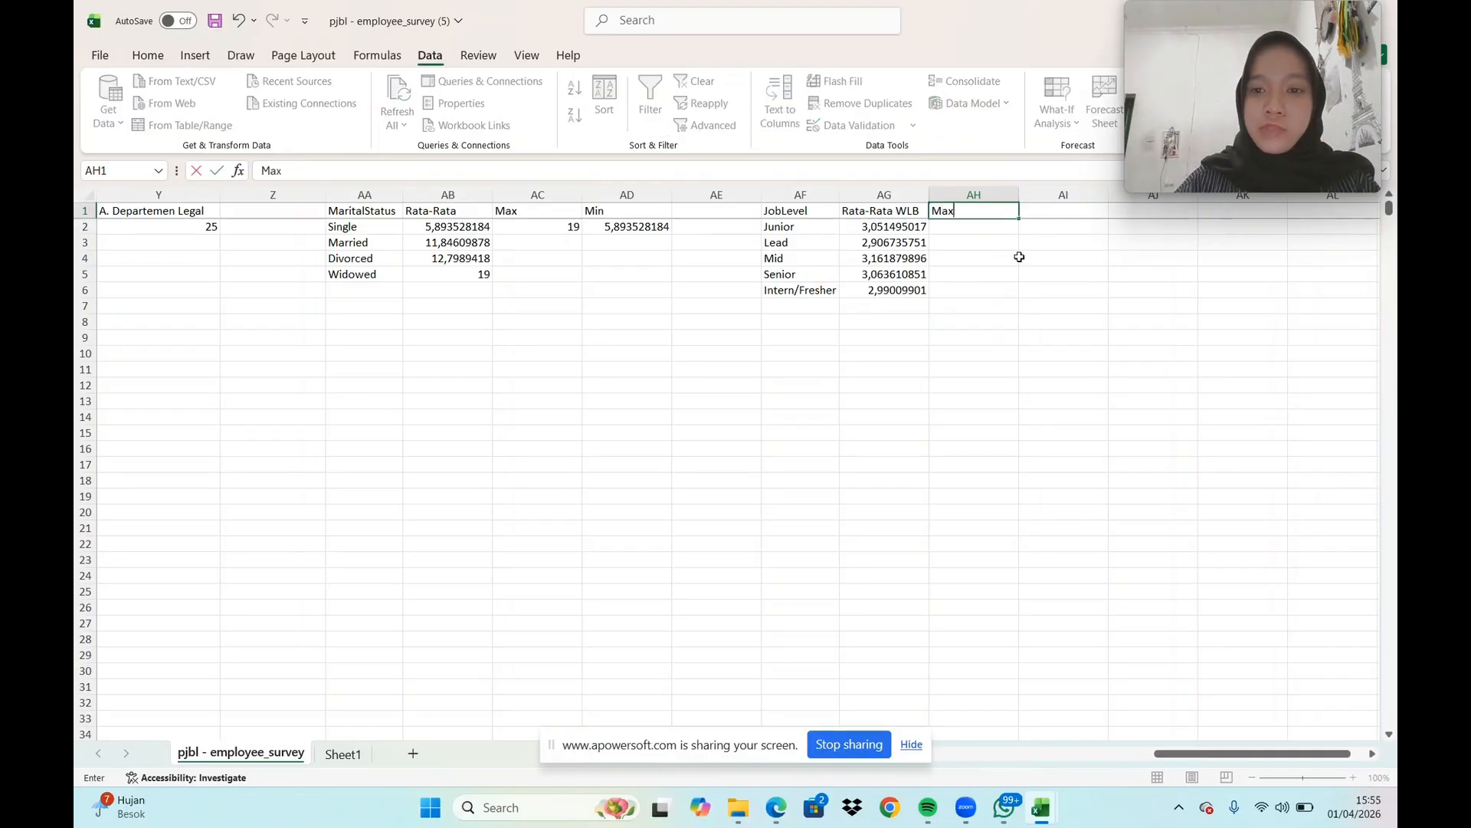
key(Return)
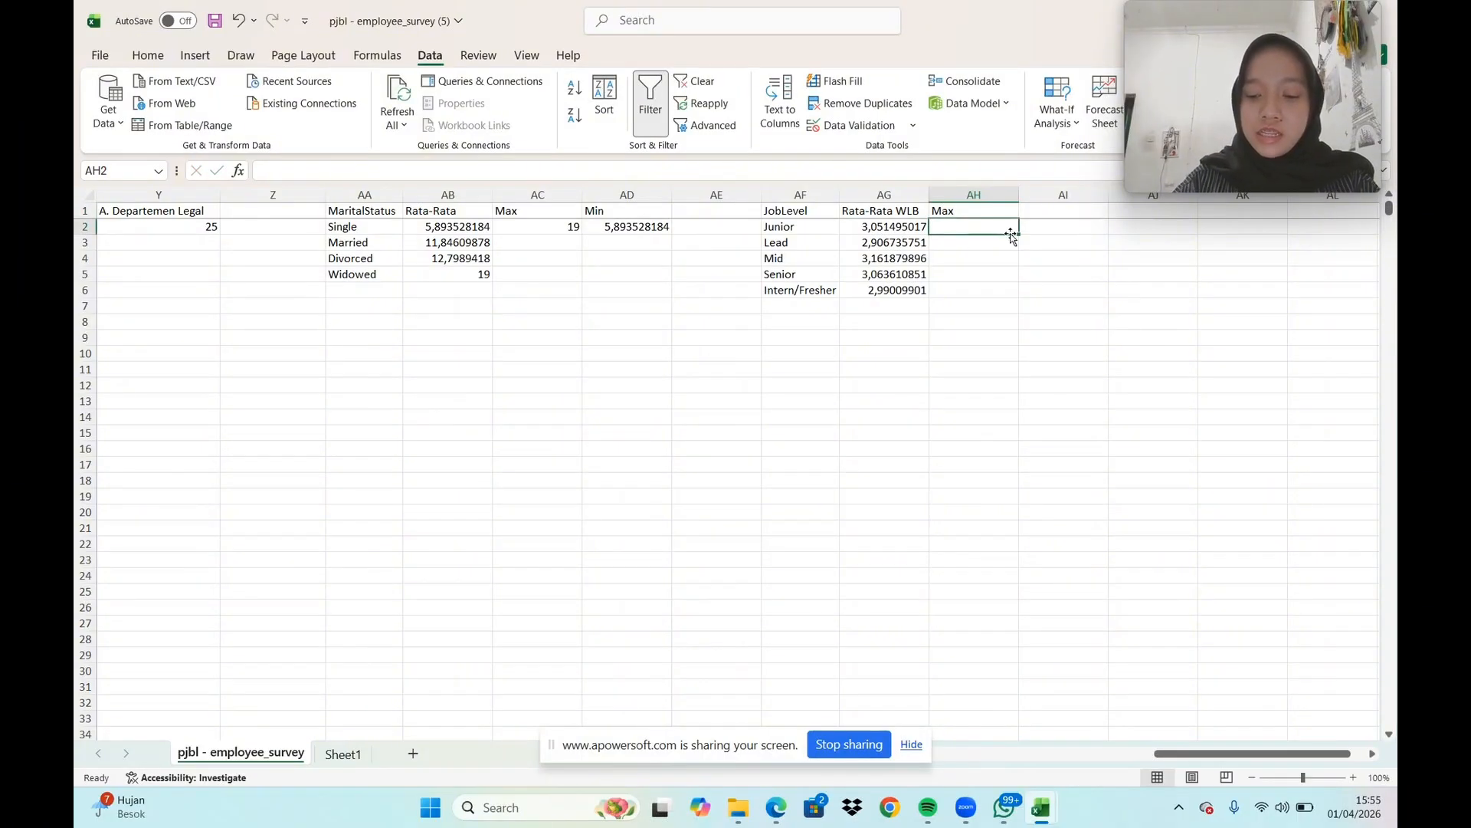
In AH2, enter a MAX formula over the average WLB values in AG2:AG6
text(=)
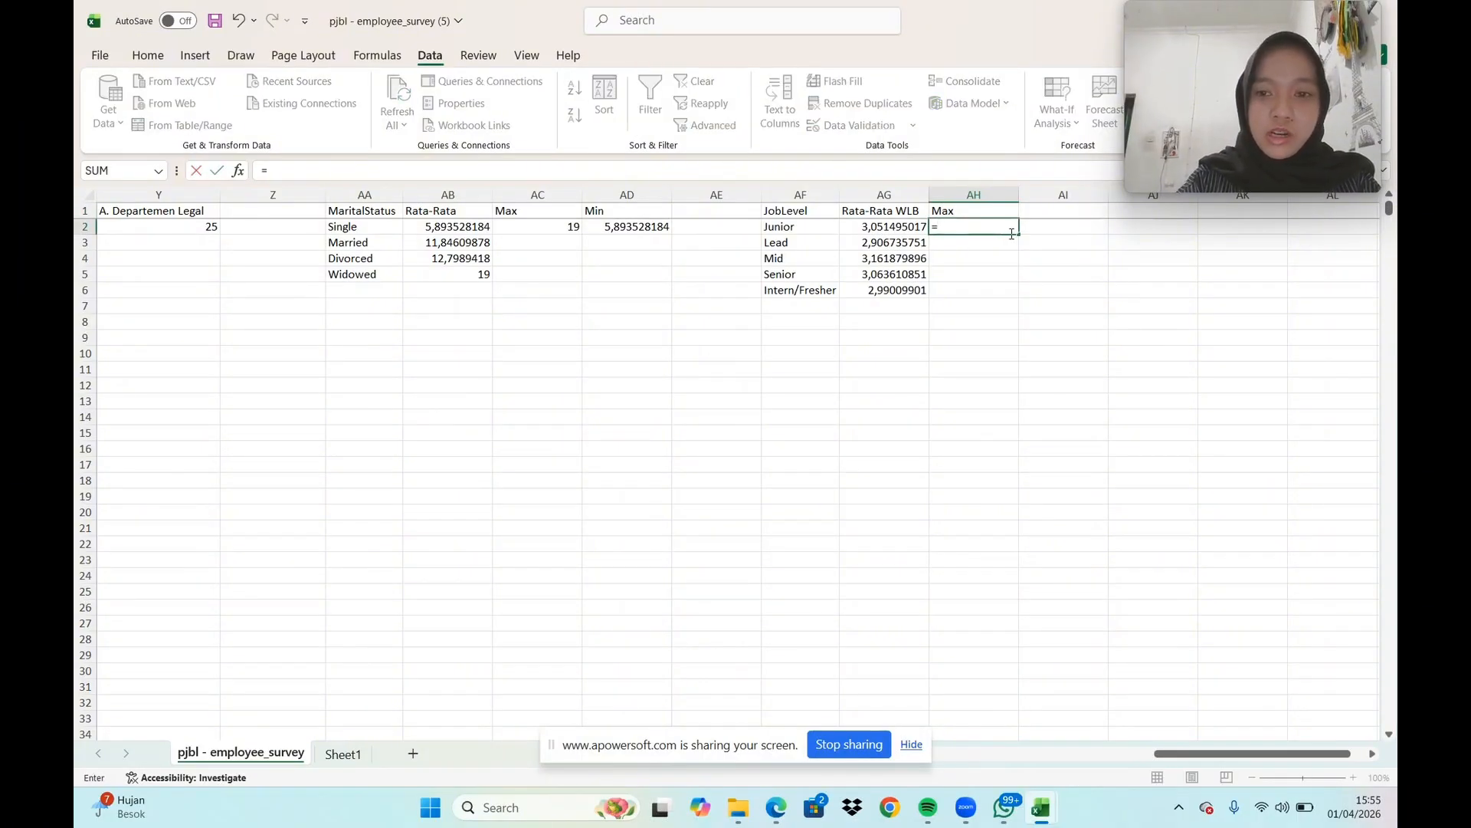
text(ma)
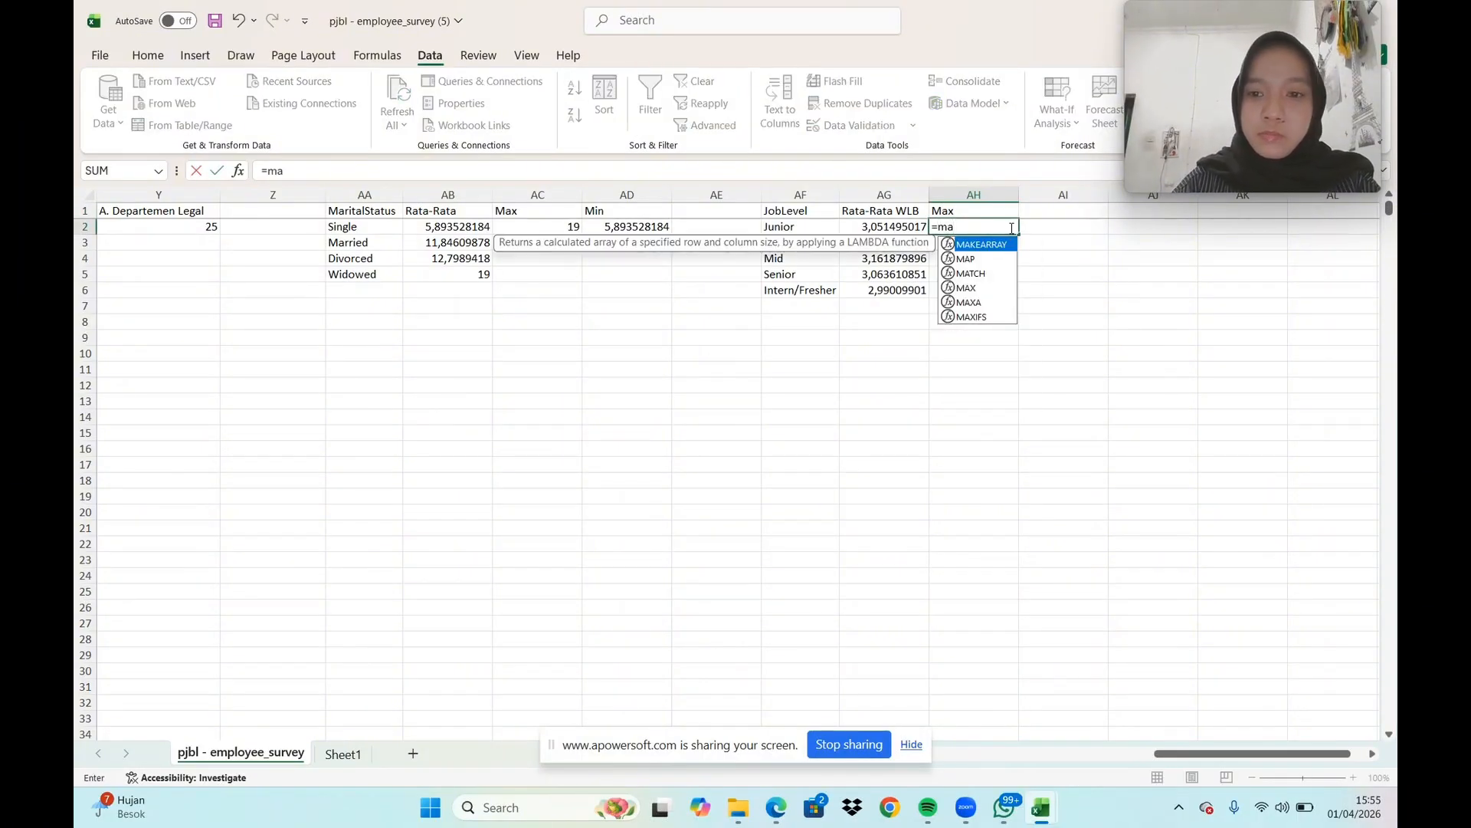
double_click(967, 288)
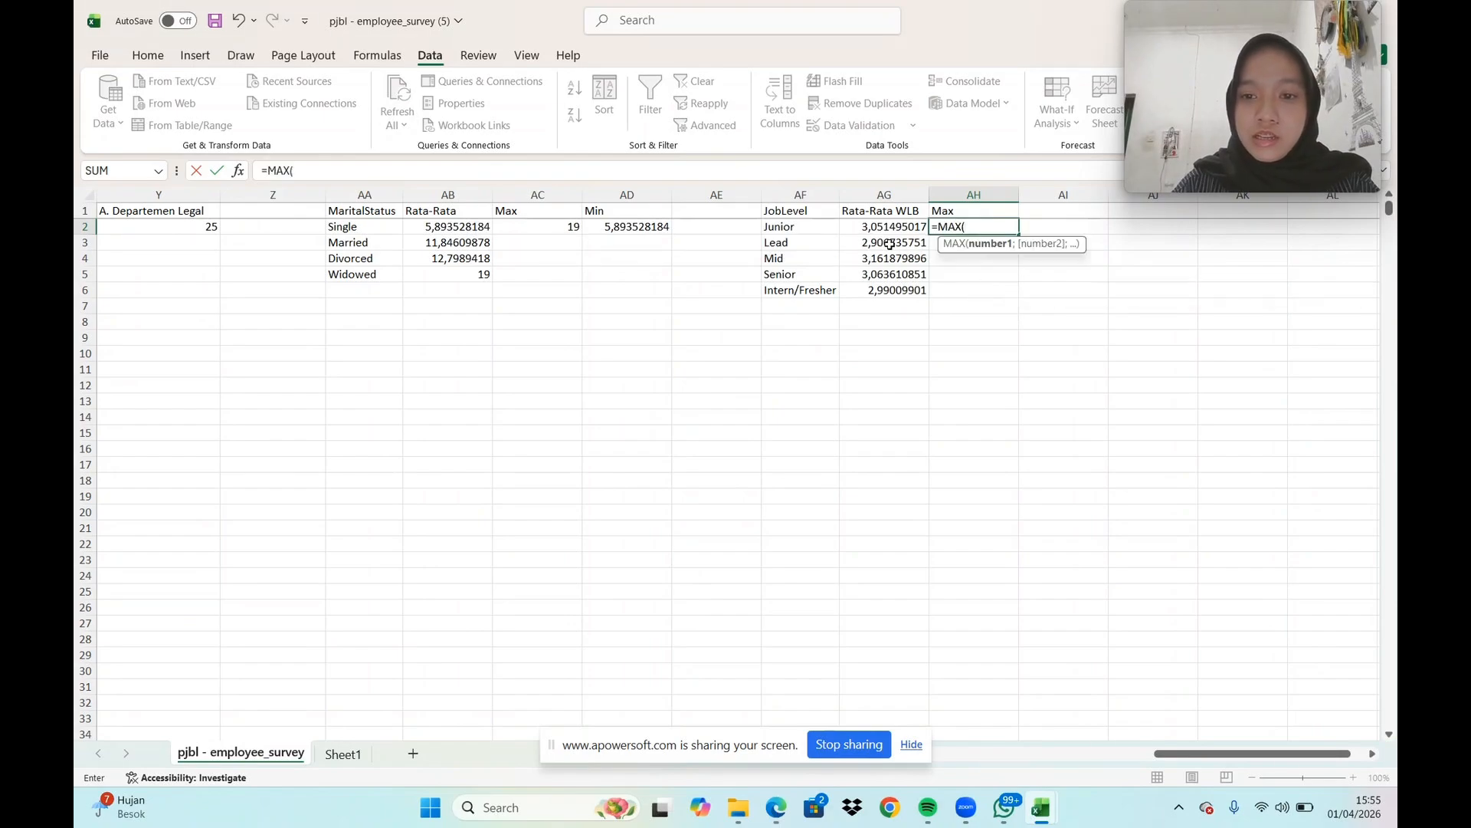
drag(871, 227, 901, 287)
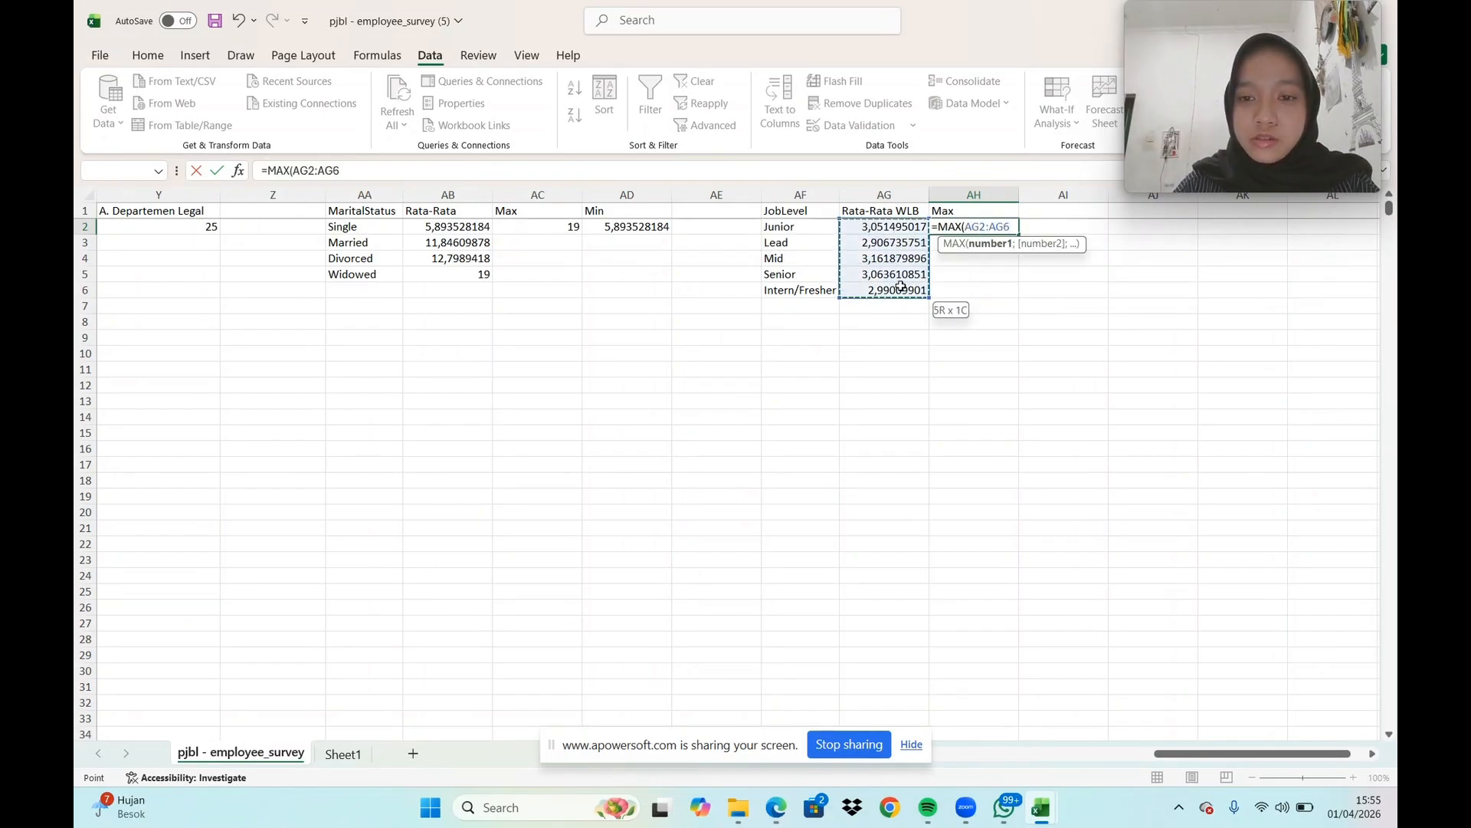
key(Return)
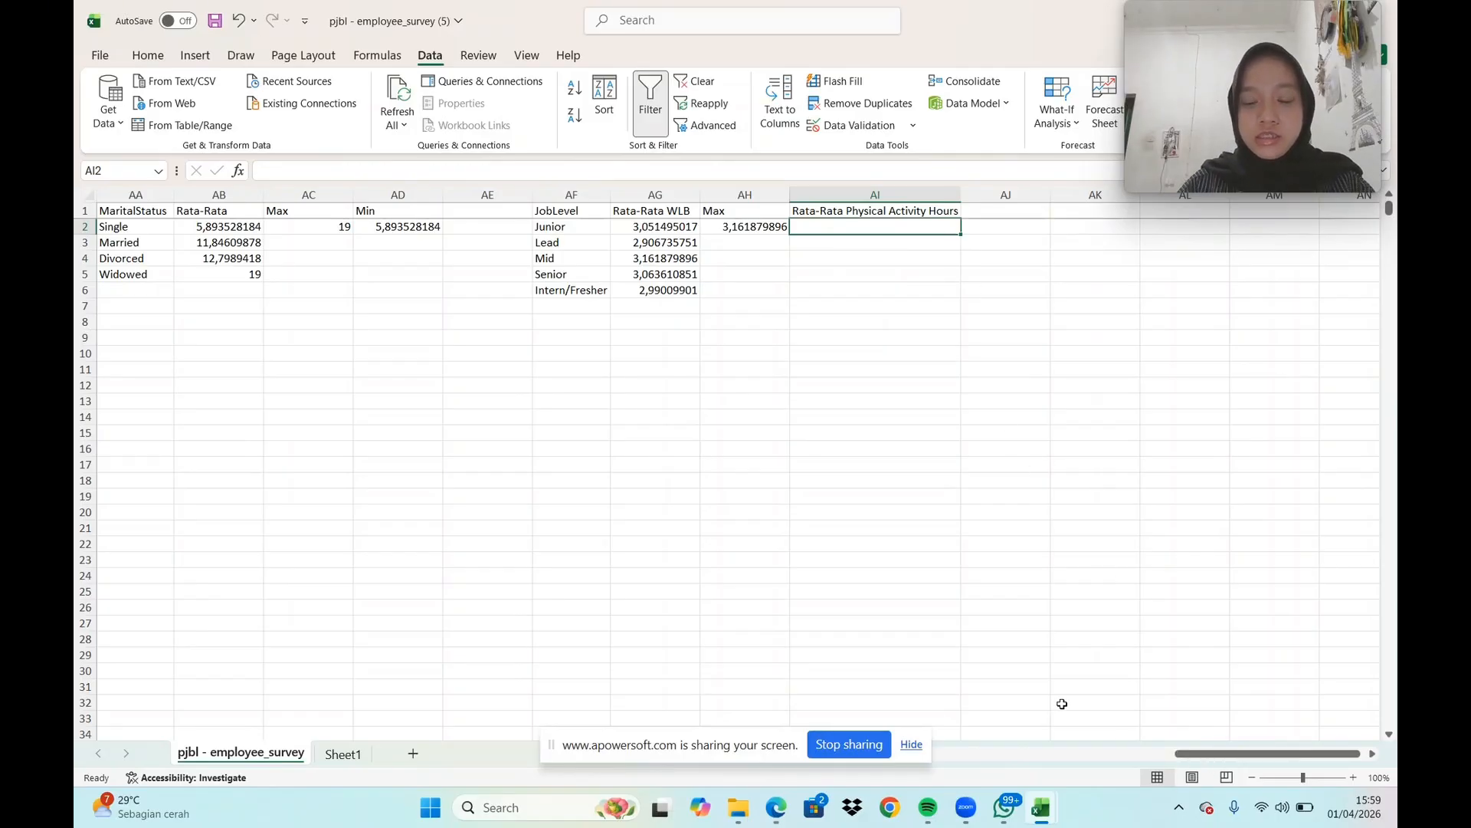
In AI2, enter an AVERAGEIFS formula averaging column K (physical activity hours) where the job level in column E is "Junior"
text(=)
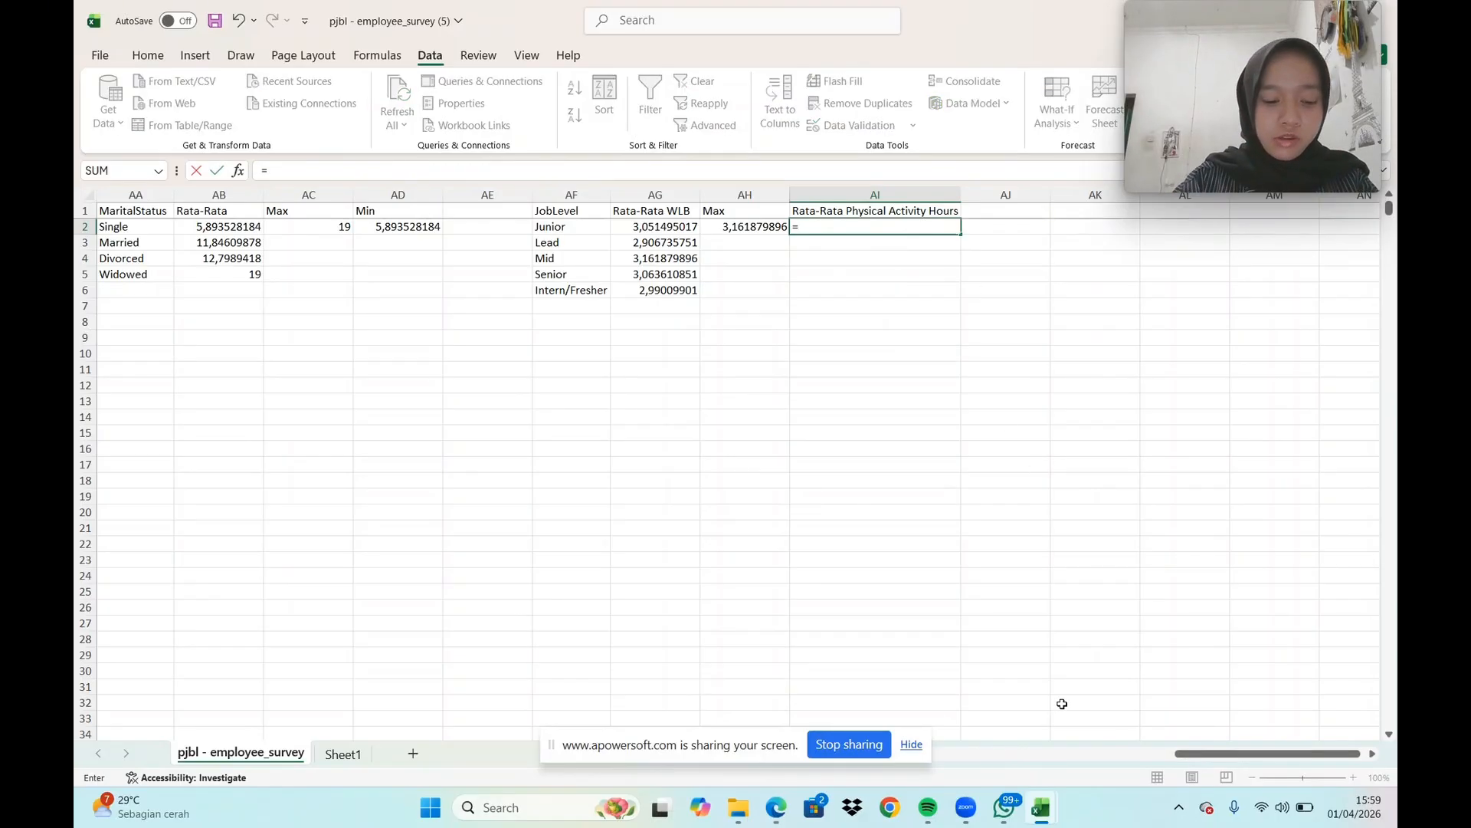
text(av)
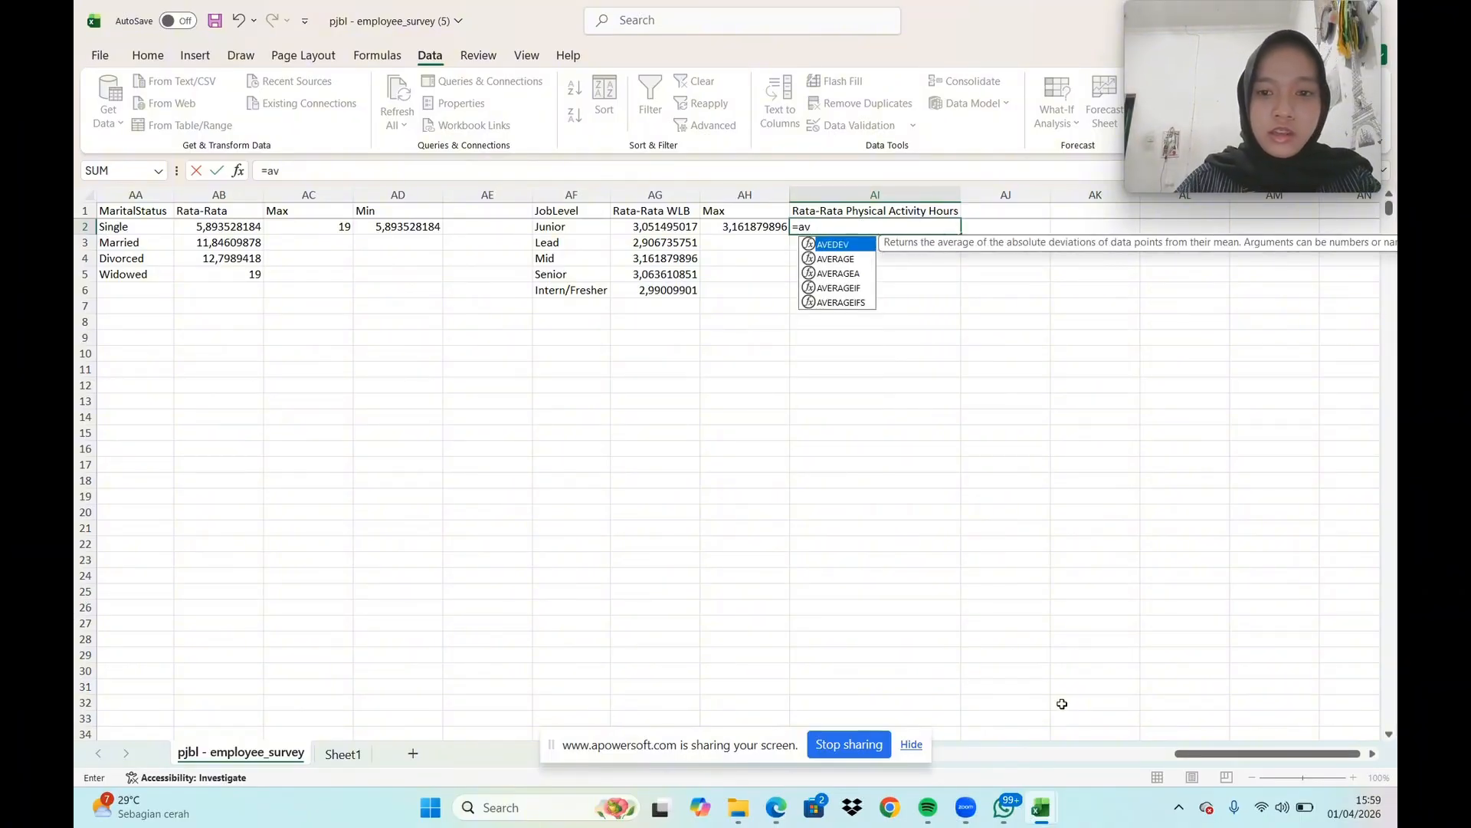
text(e)
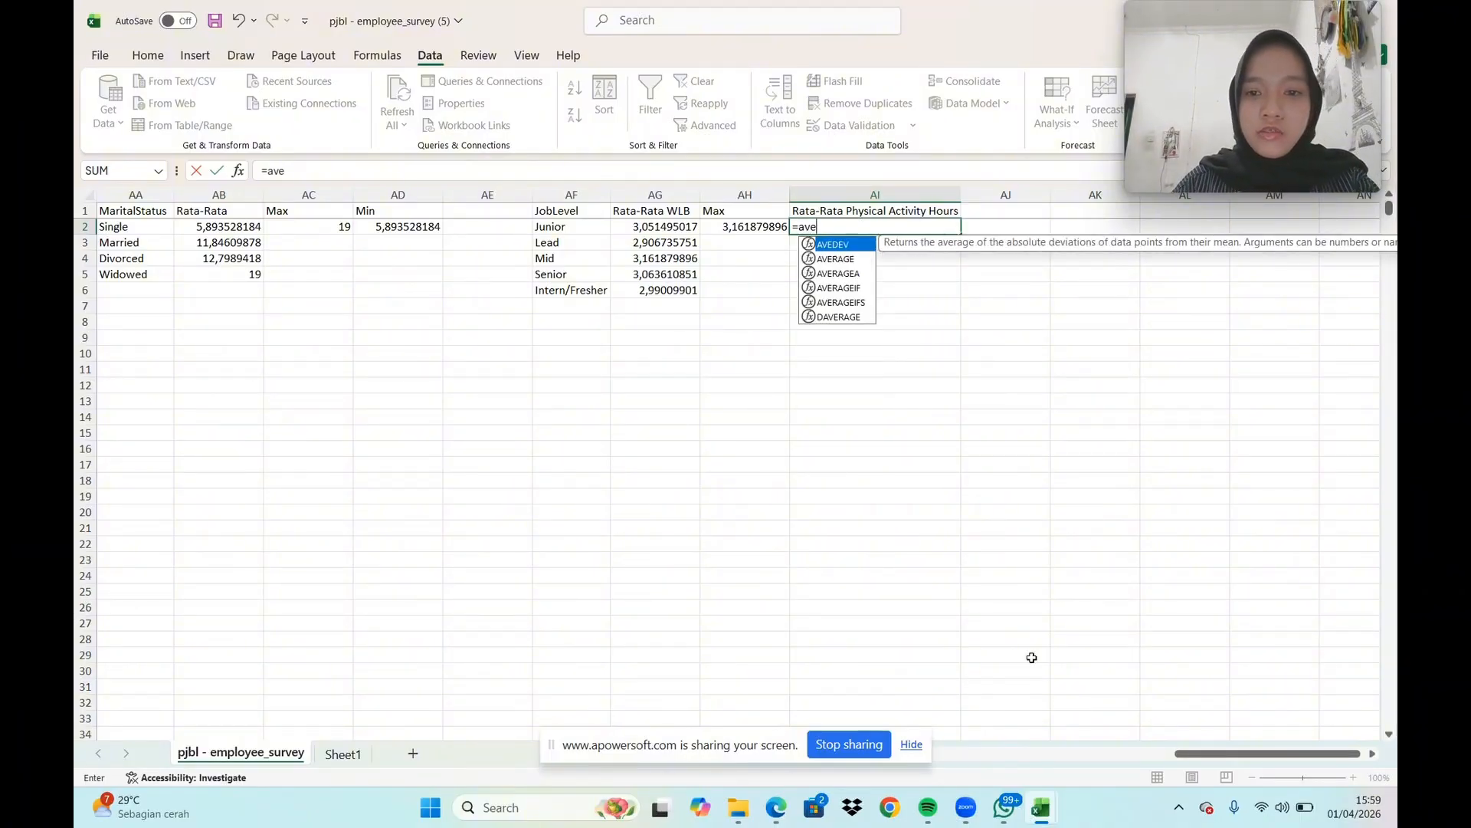
click(863, 307)
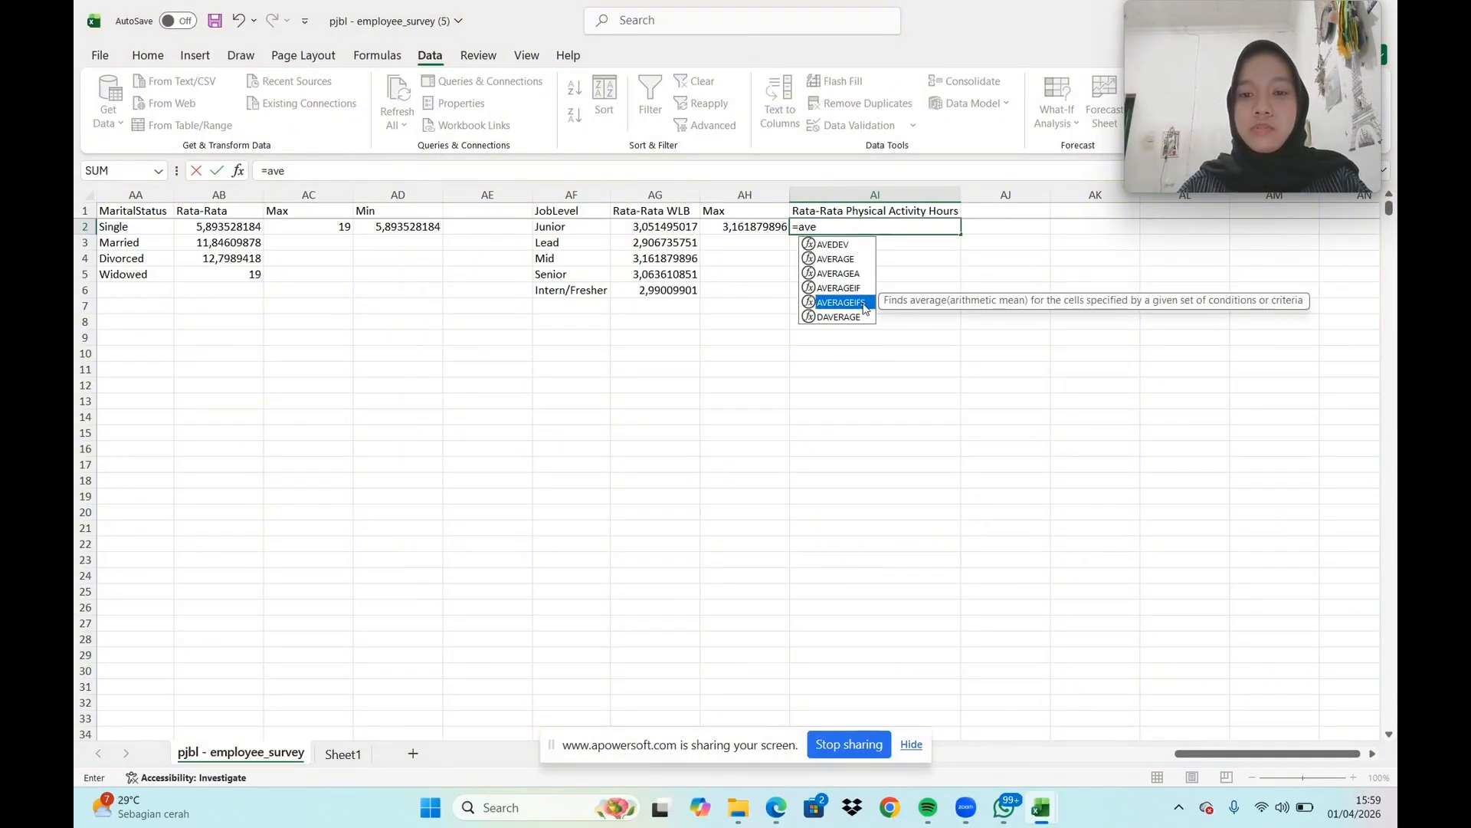
double_click(864, 308)
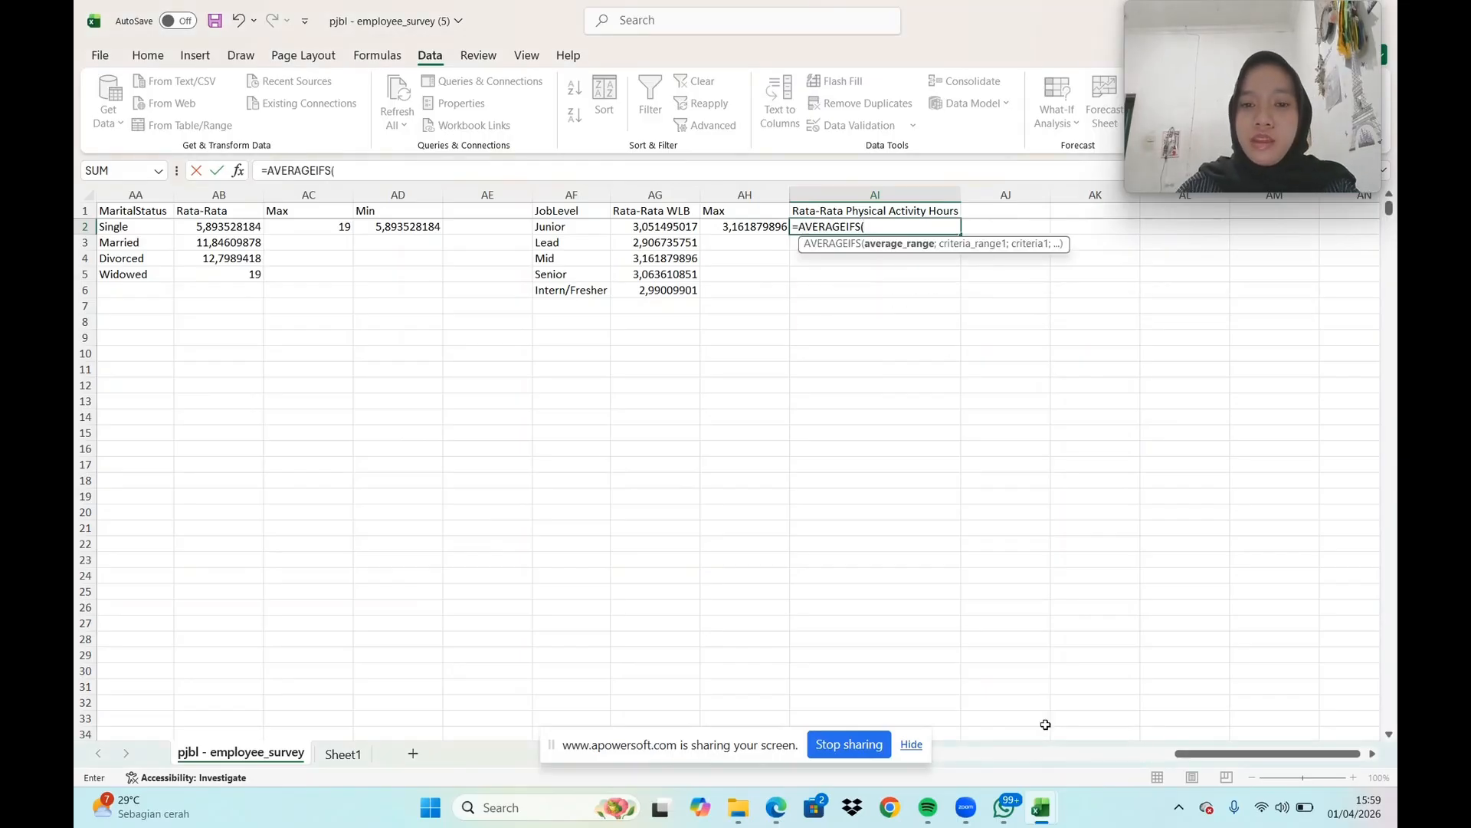
drag(1189, 754, 925, 755)
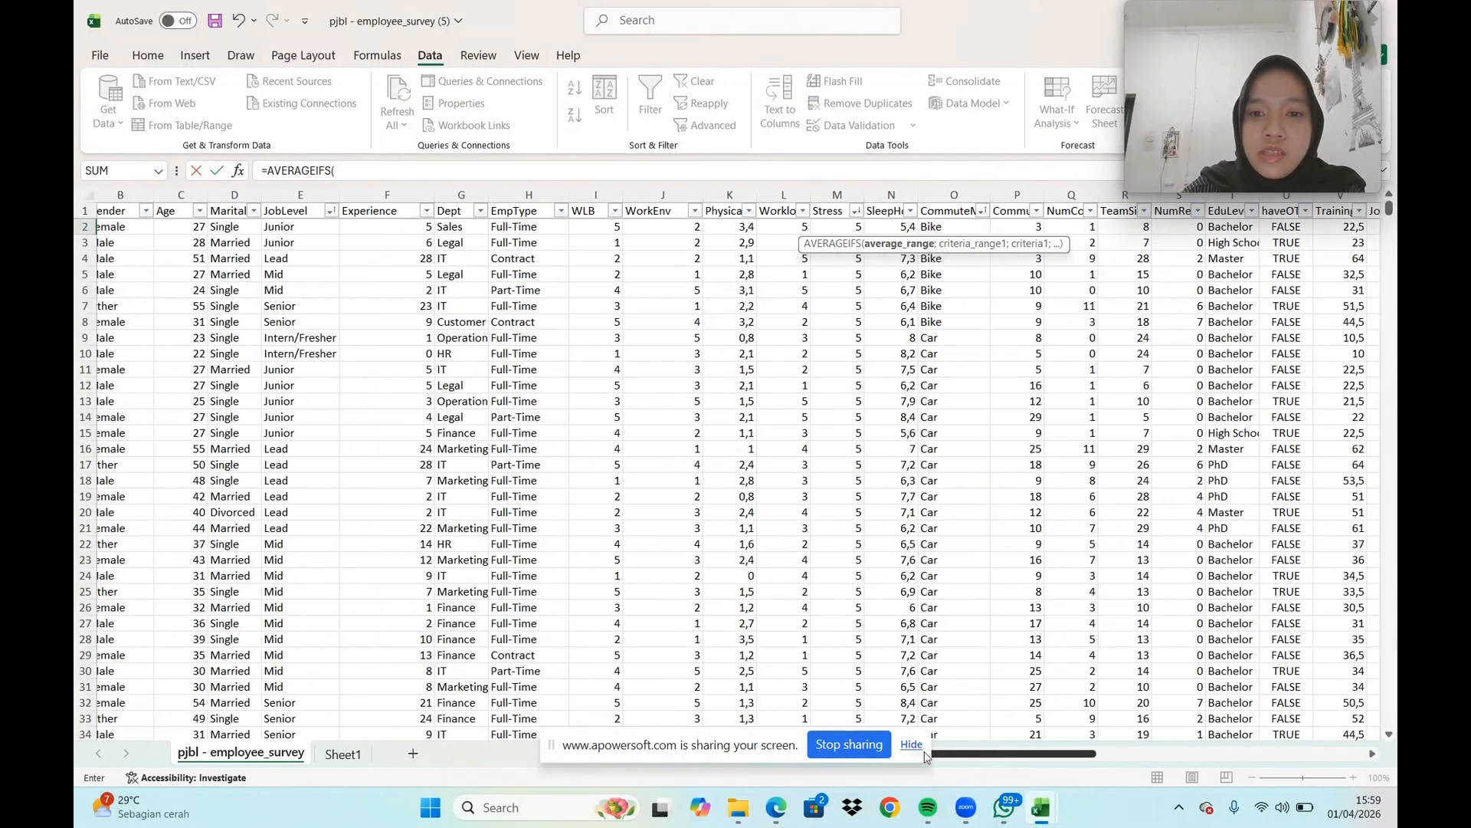
click(729, 195)
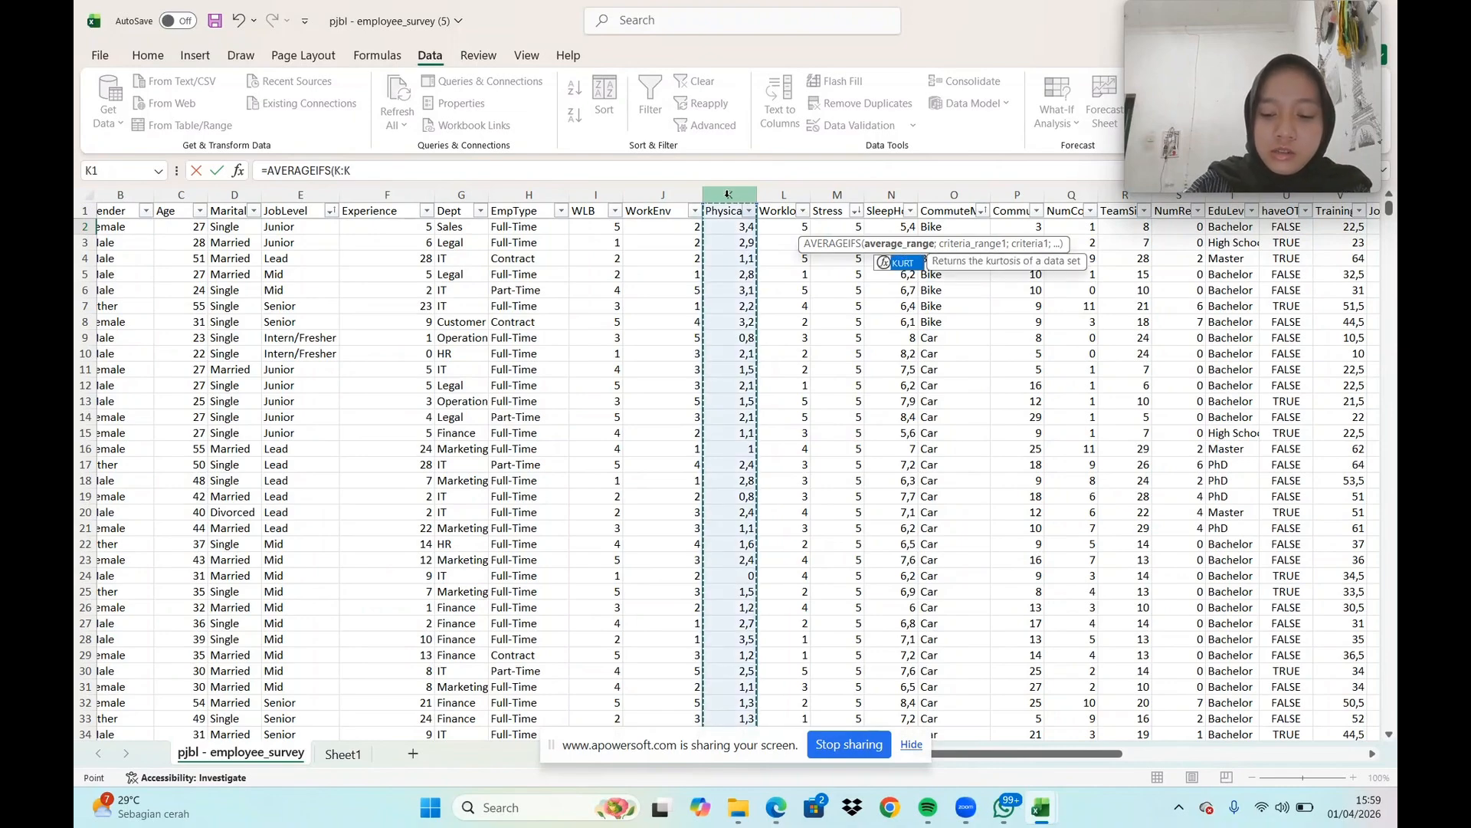
text(;)
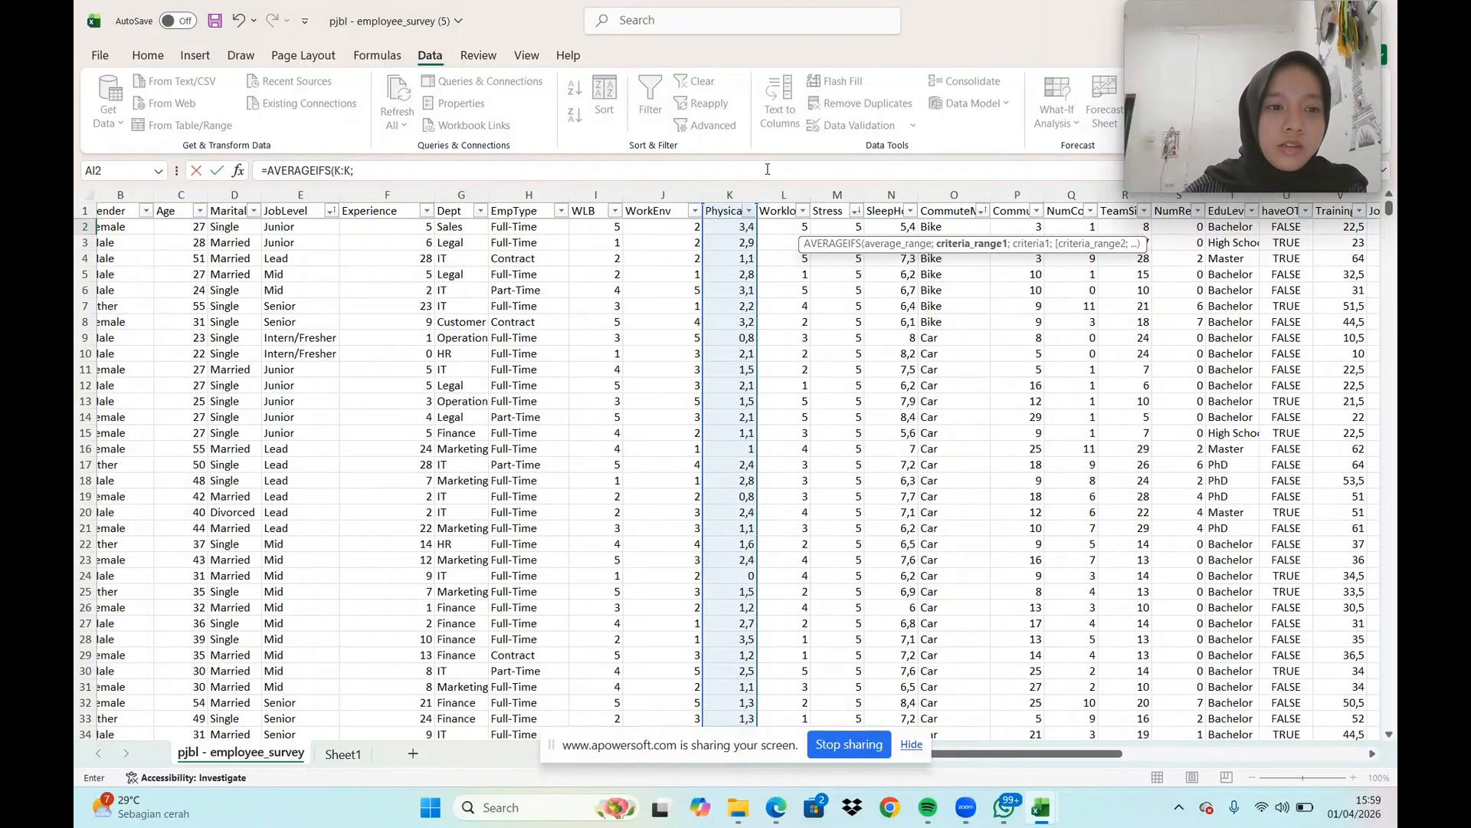
click(310, 197)
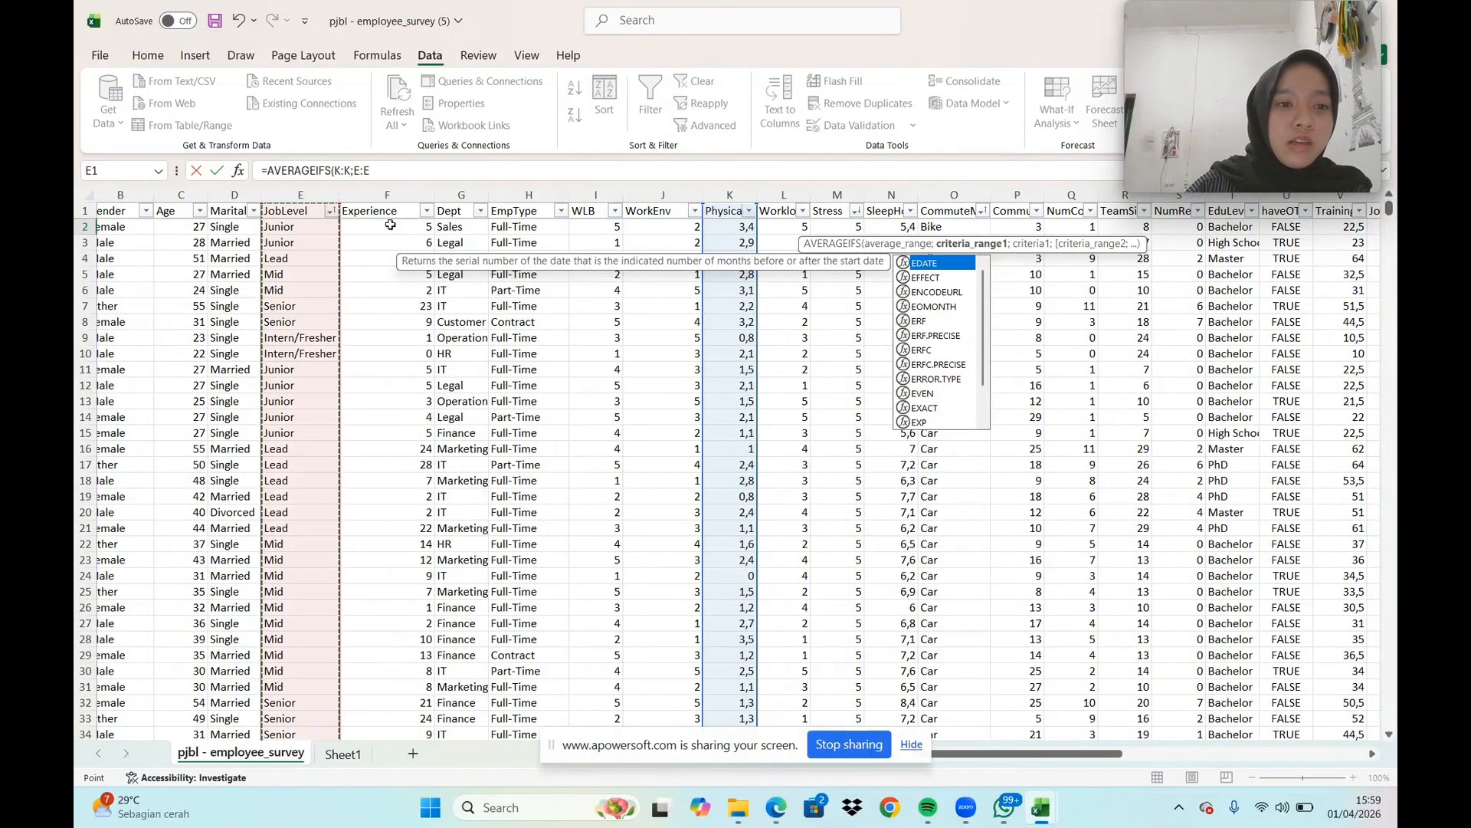
text(;"Junior)
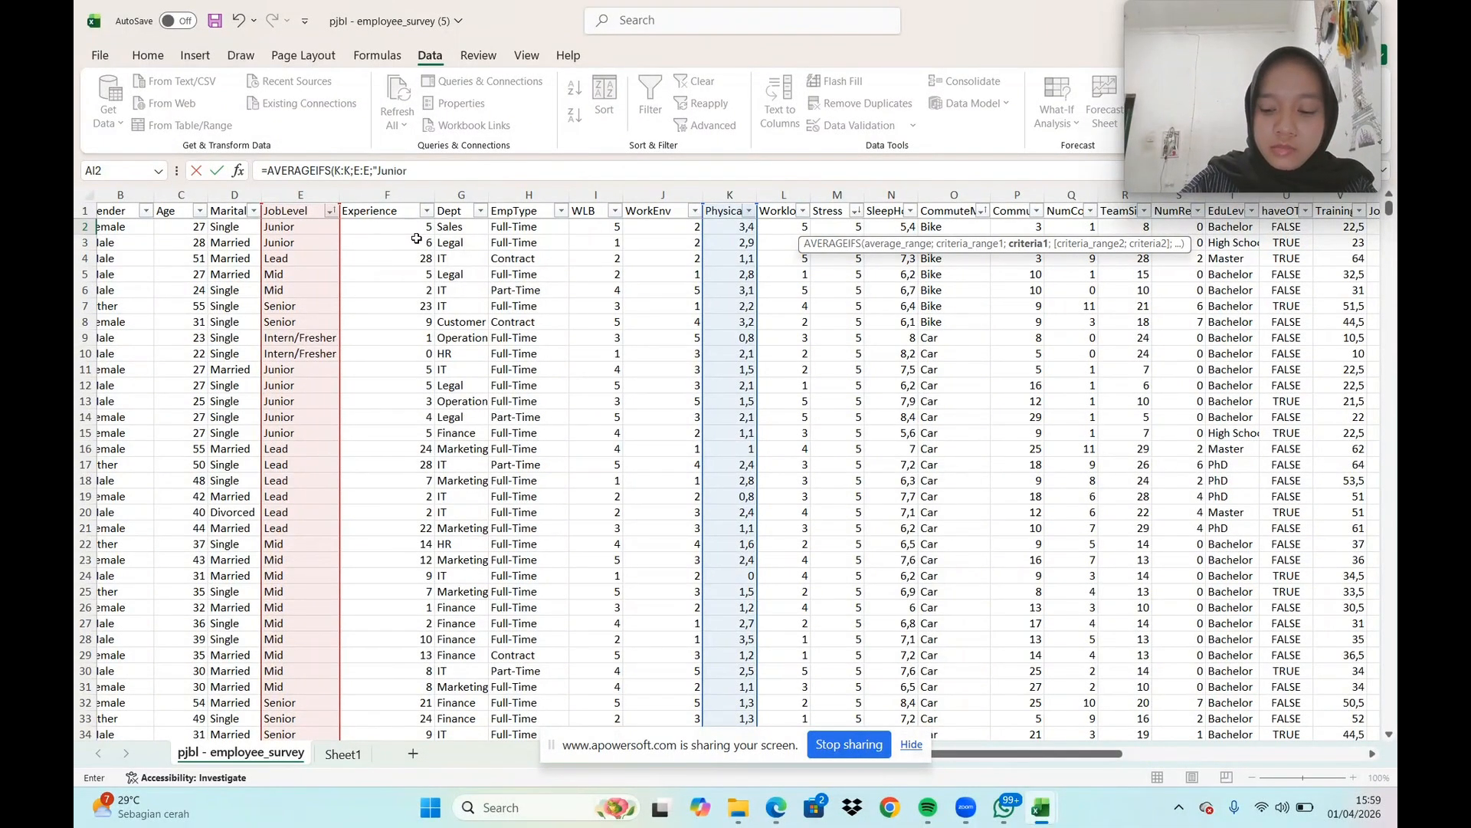
key(Return)
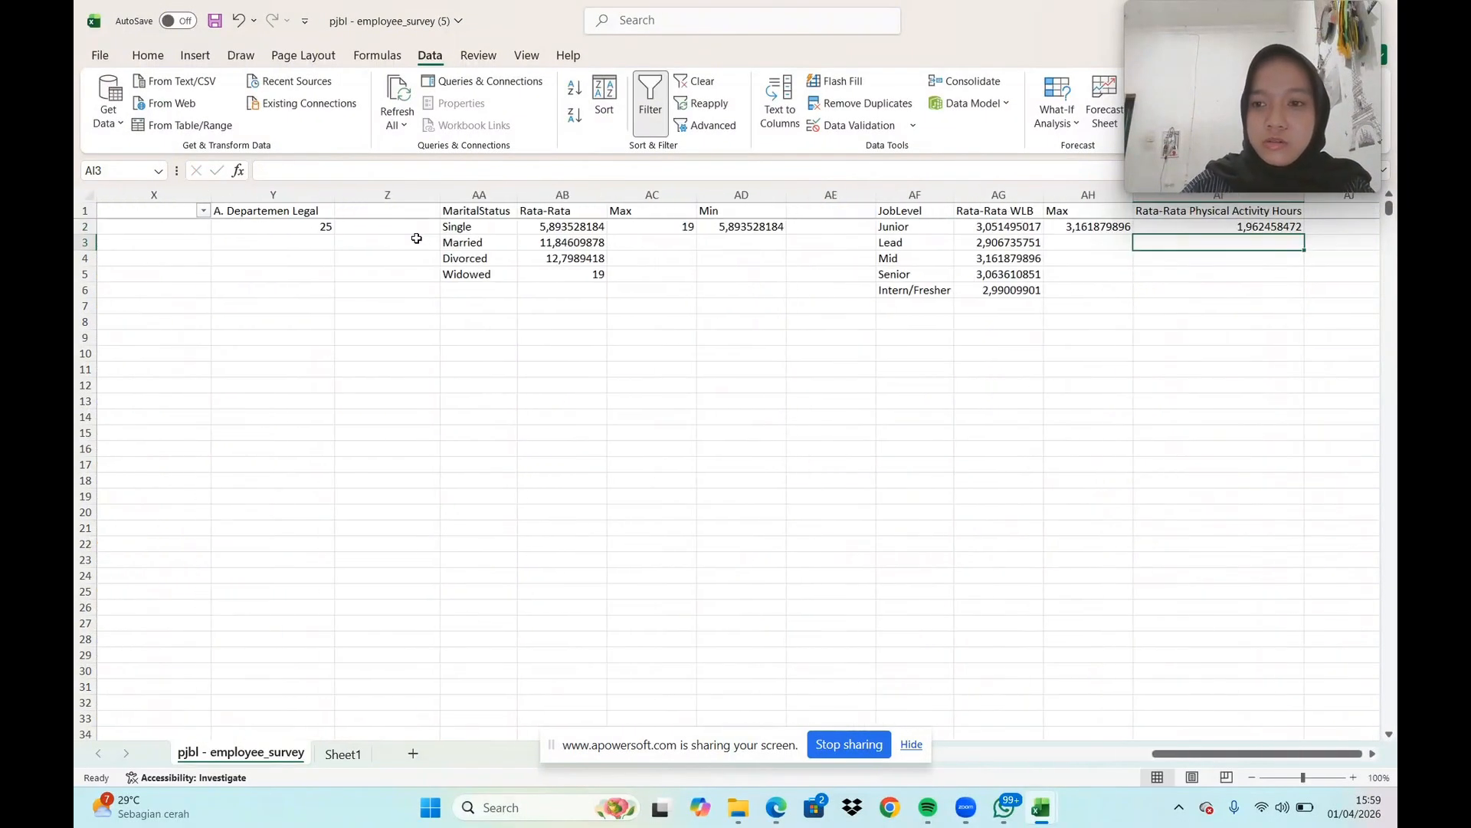
Fill the AVERAGEIFS formula from AI2 down through AI6, covering all the listed job levels
click(1373, 754)
click(1372, 754)
click(957, 227)
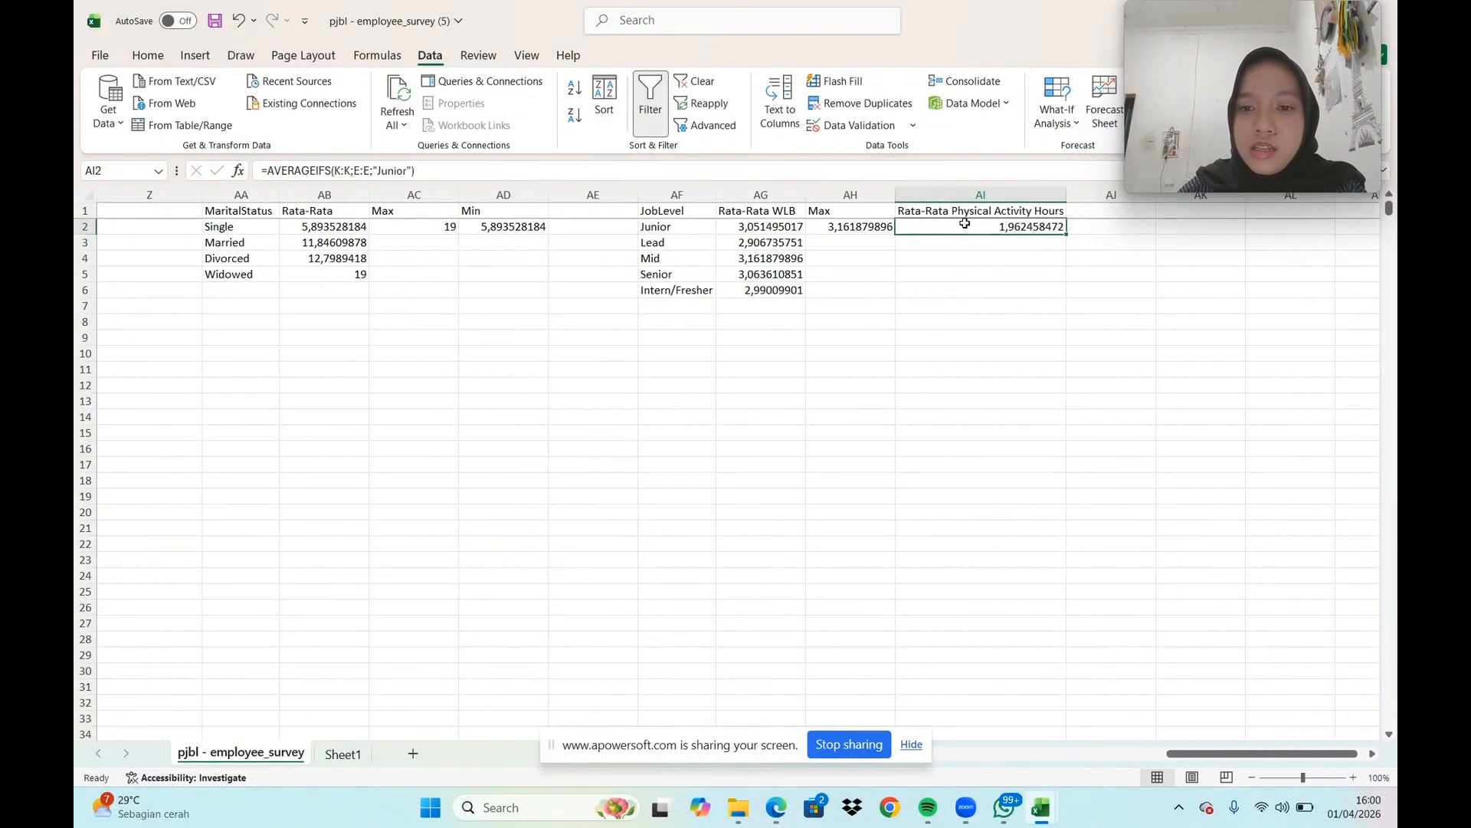
drag(1065, 233, 1054, 295)
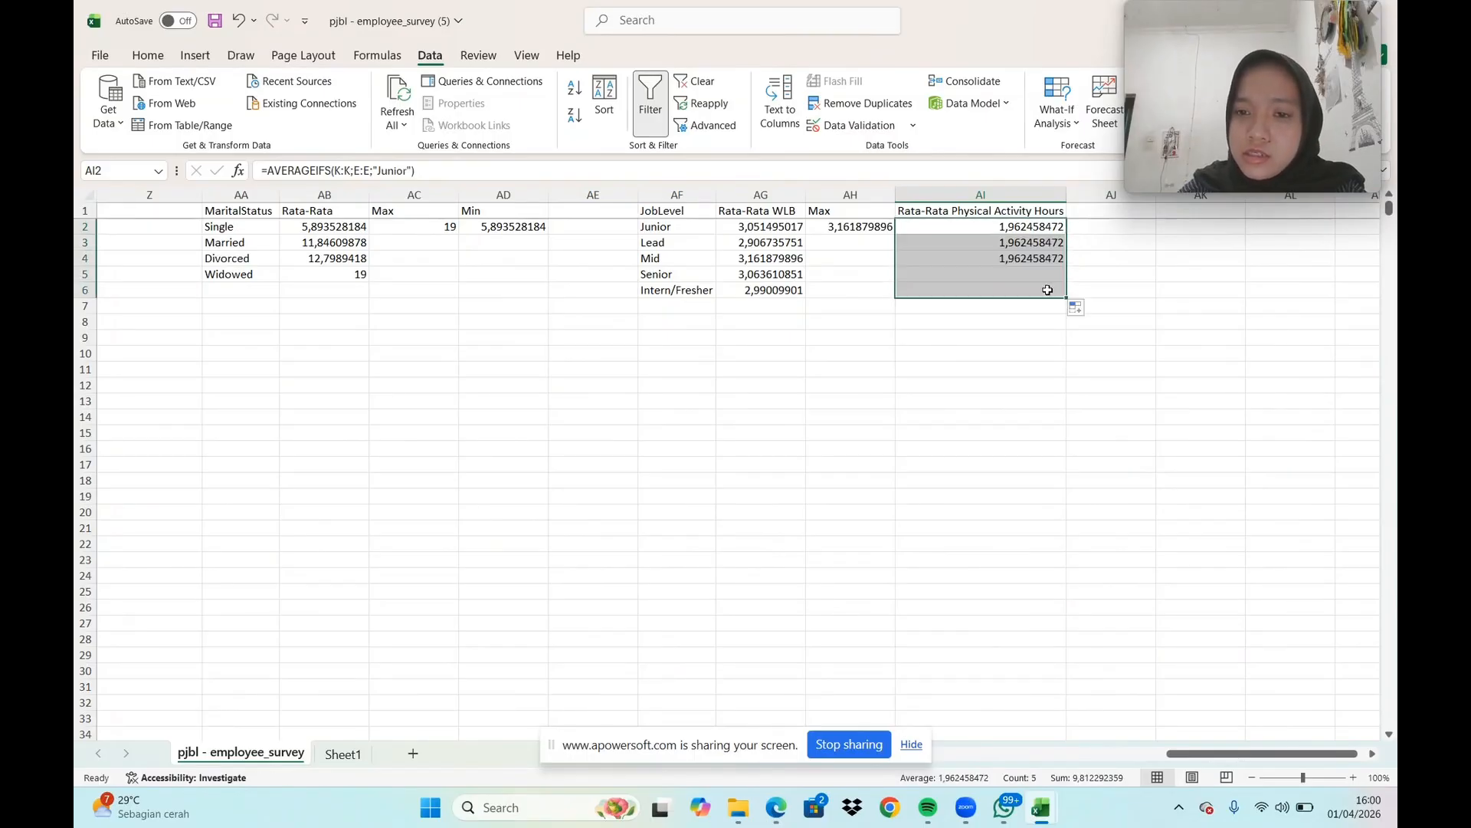
Replace the AVERAGEIFS criterion in AI3 with "Lead" to match its job level
click(979, 242)
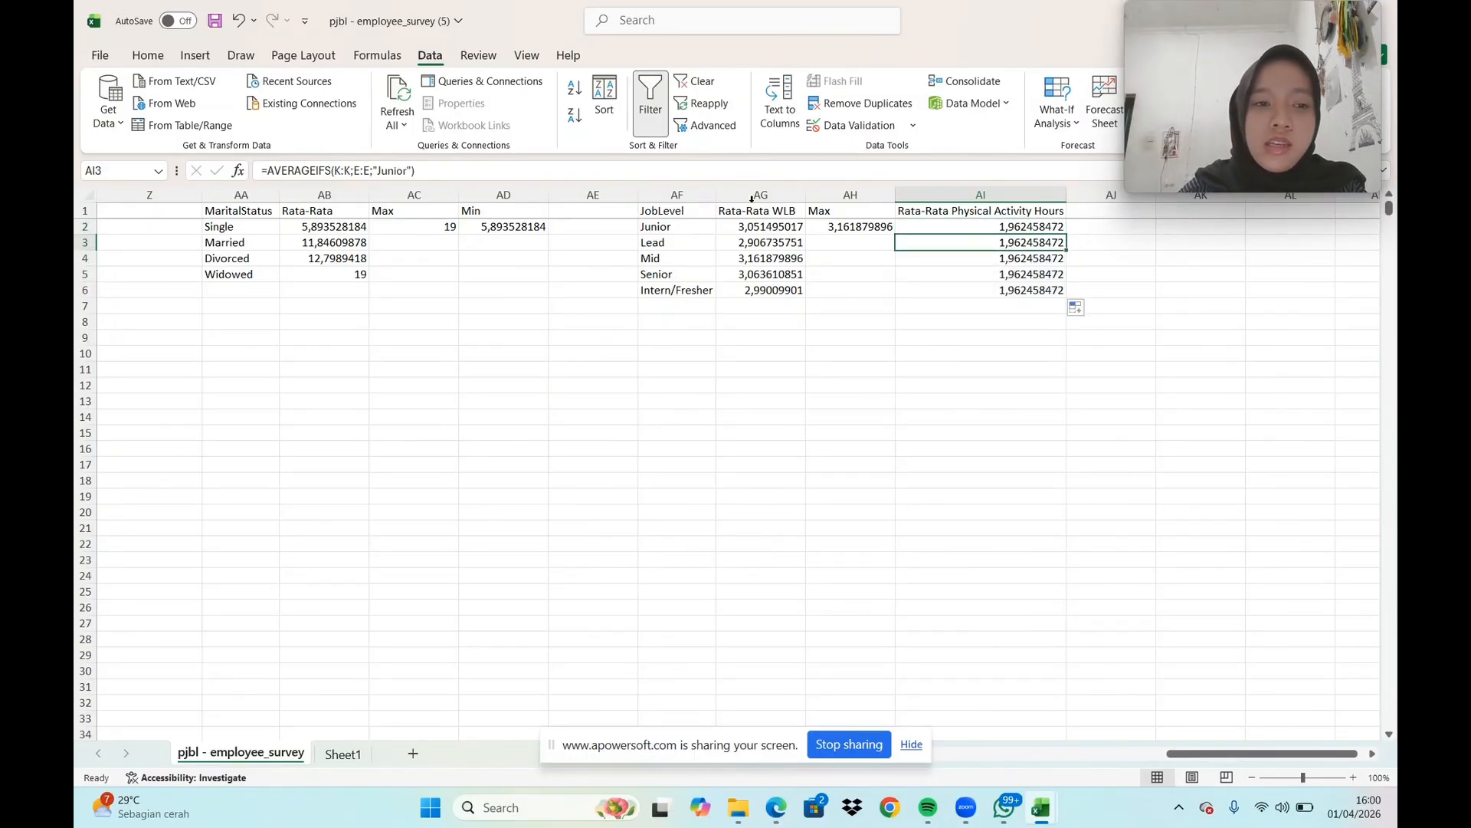
click(411, 170)
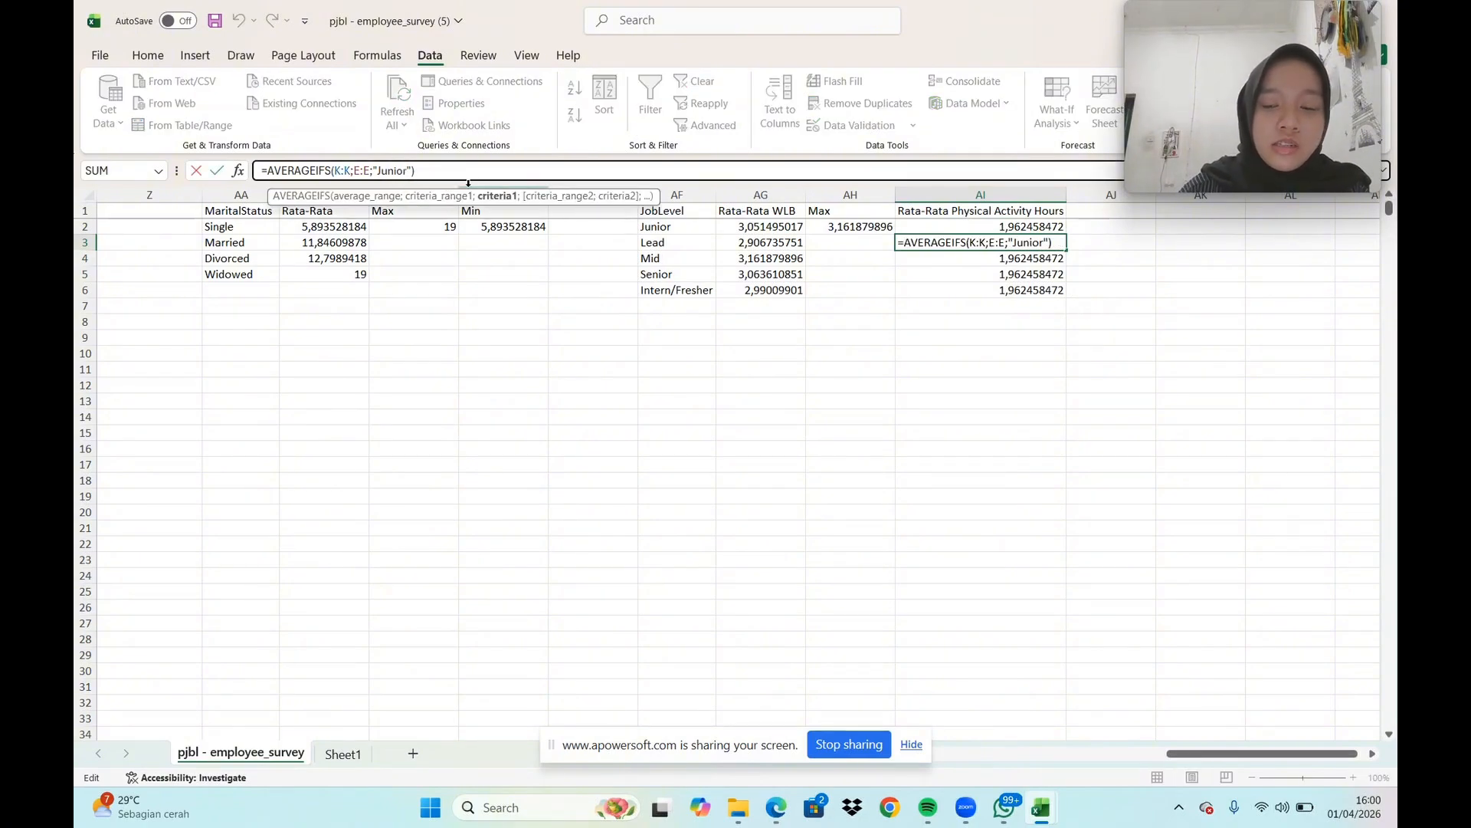
key(BackSpace)
key(BackSpace)
key(BackSpace)
key(BackSpace)
key(BackSpace)
key(BackSpace)
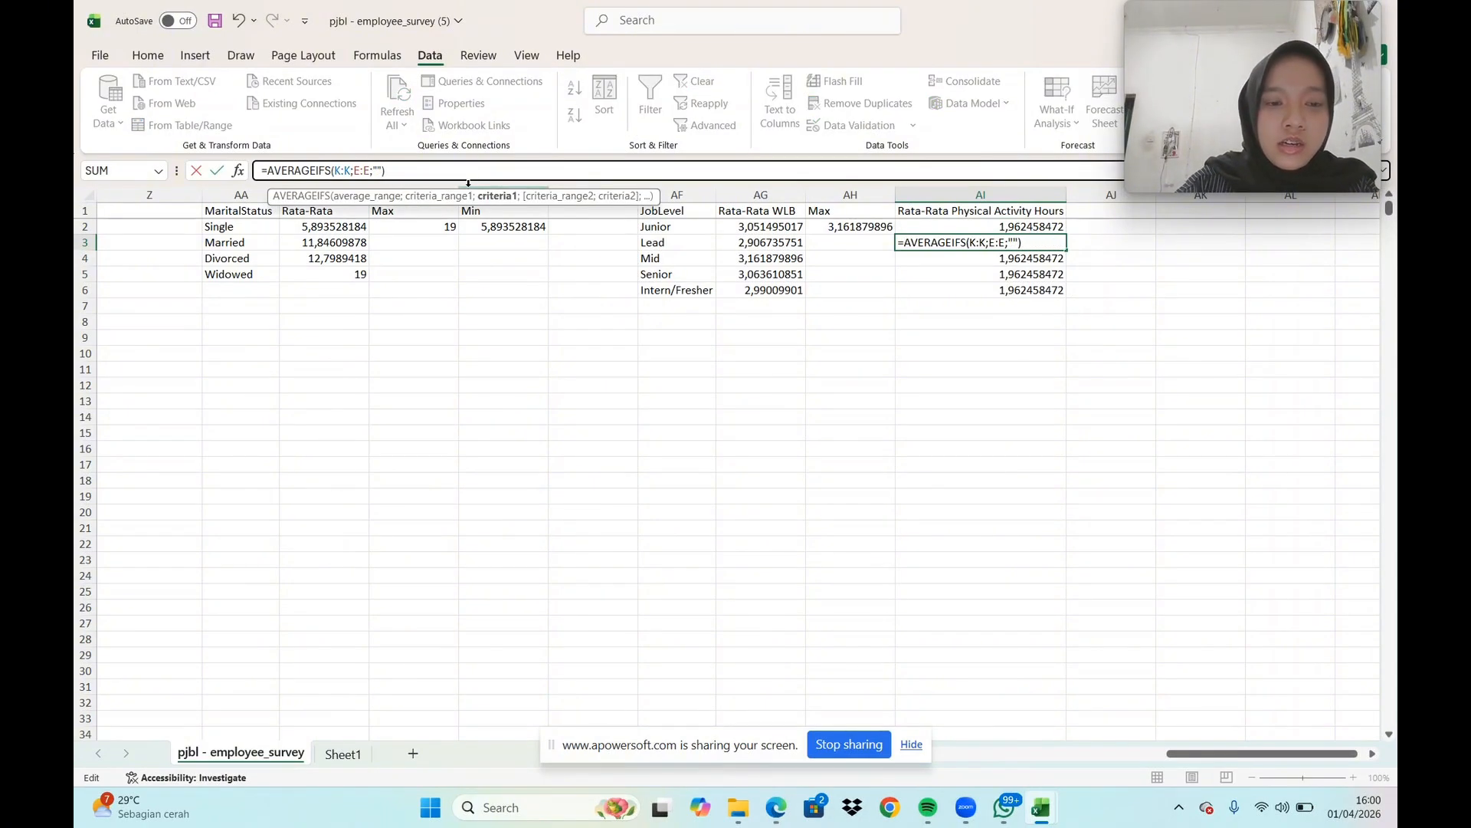
text(Lead)
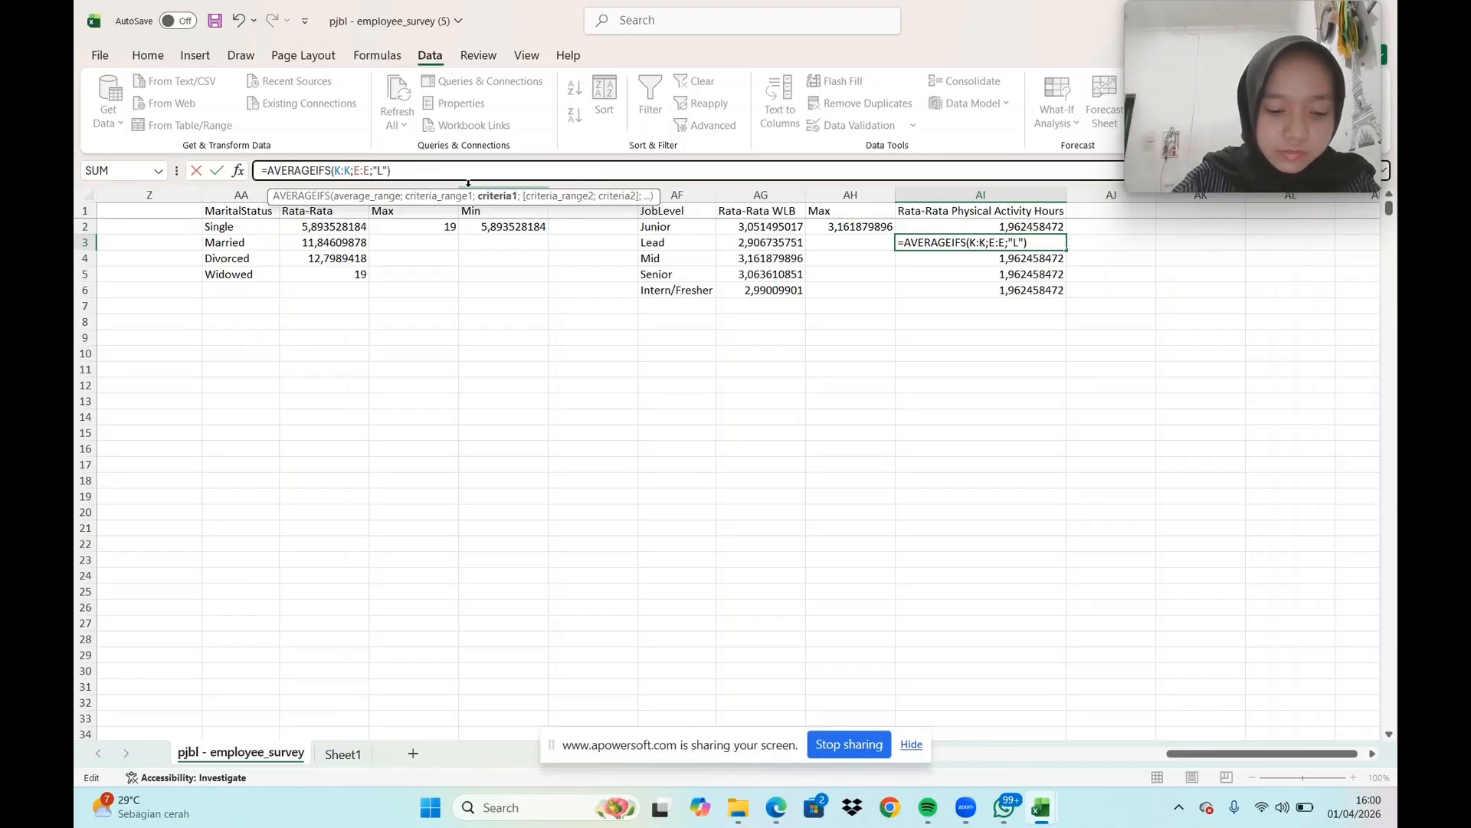
key(Return)
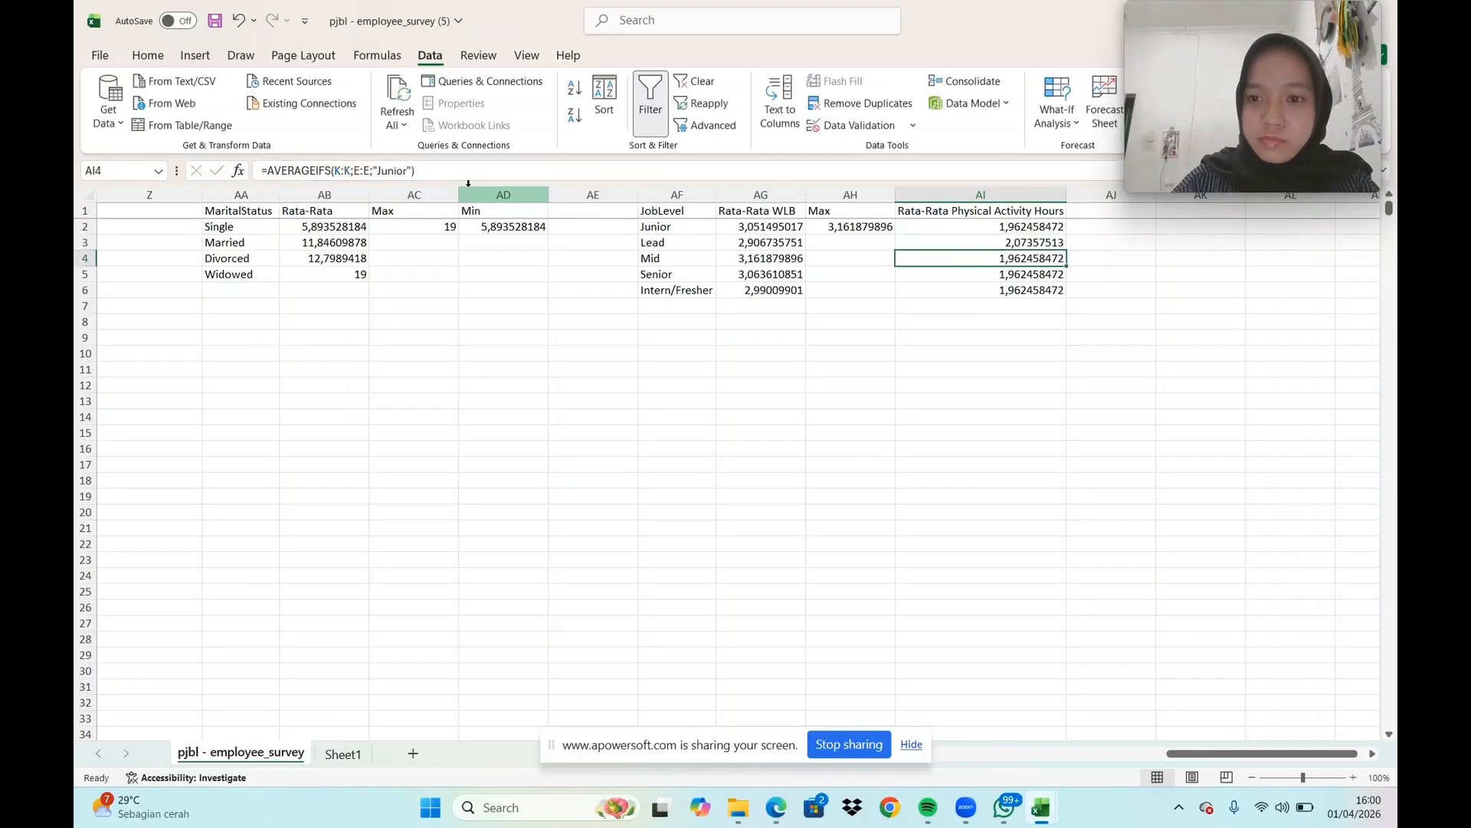
Replace the AVERAGEIFS criterion in AI4 with "Mid" to match its job level
click(409, 170)
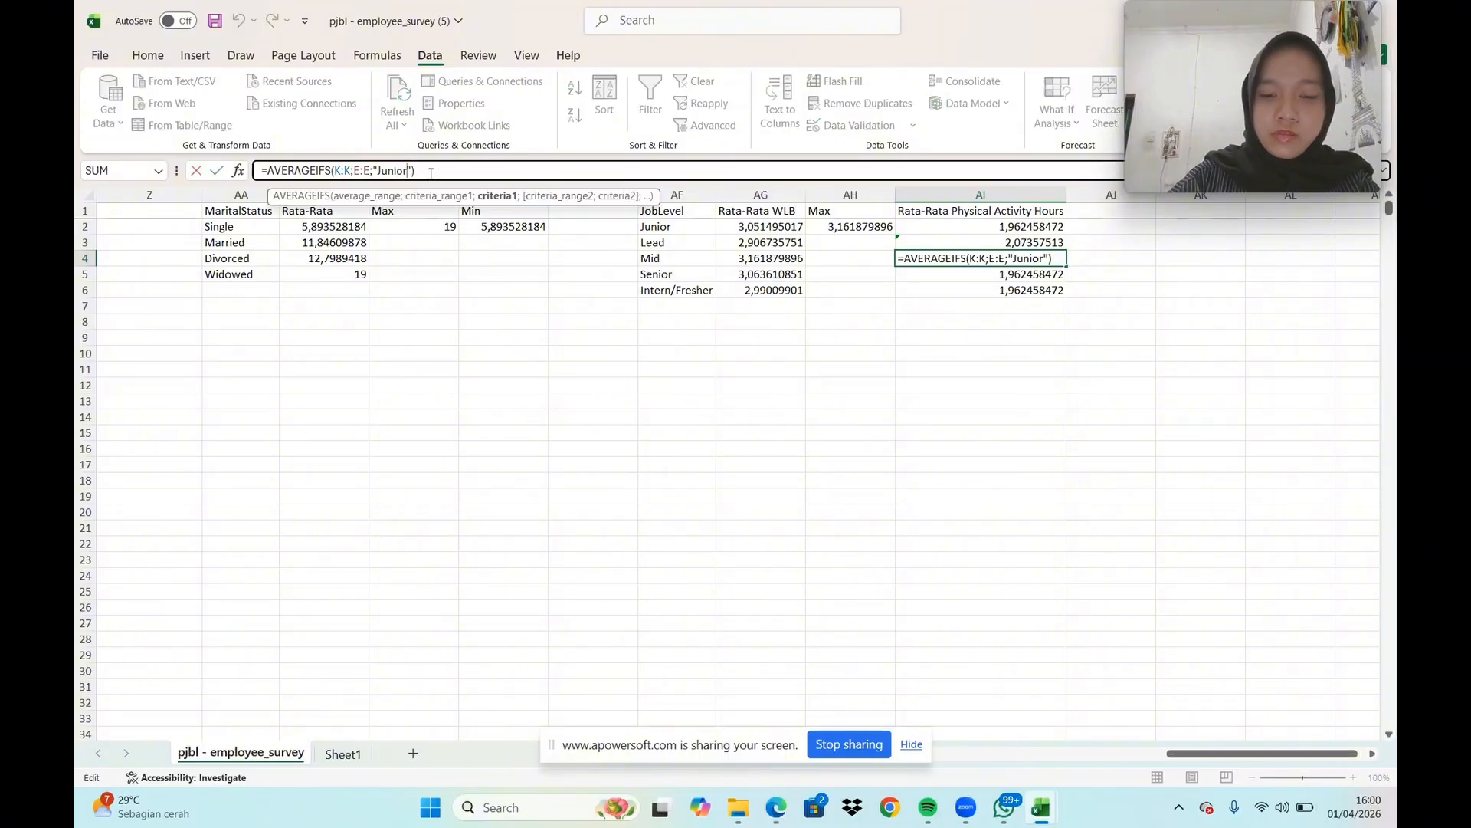
key(BackSpace)
key(BackSpace)
key(BackSpace)
key(BackSpace)
key(BackSpace)
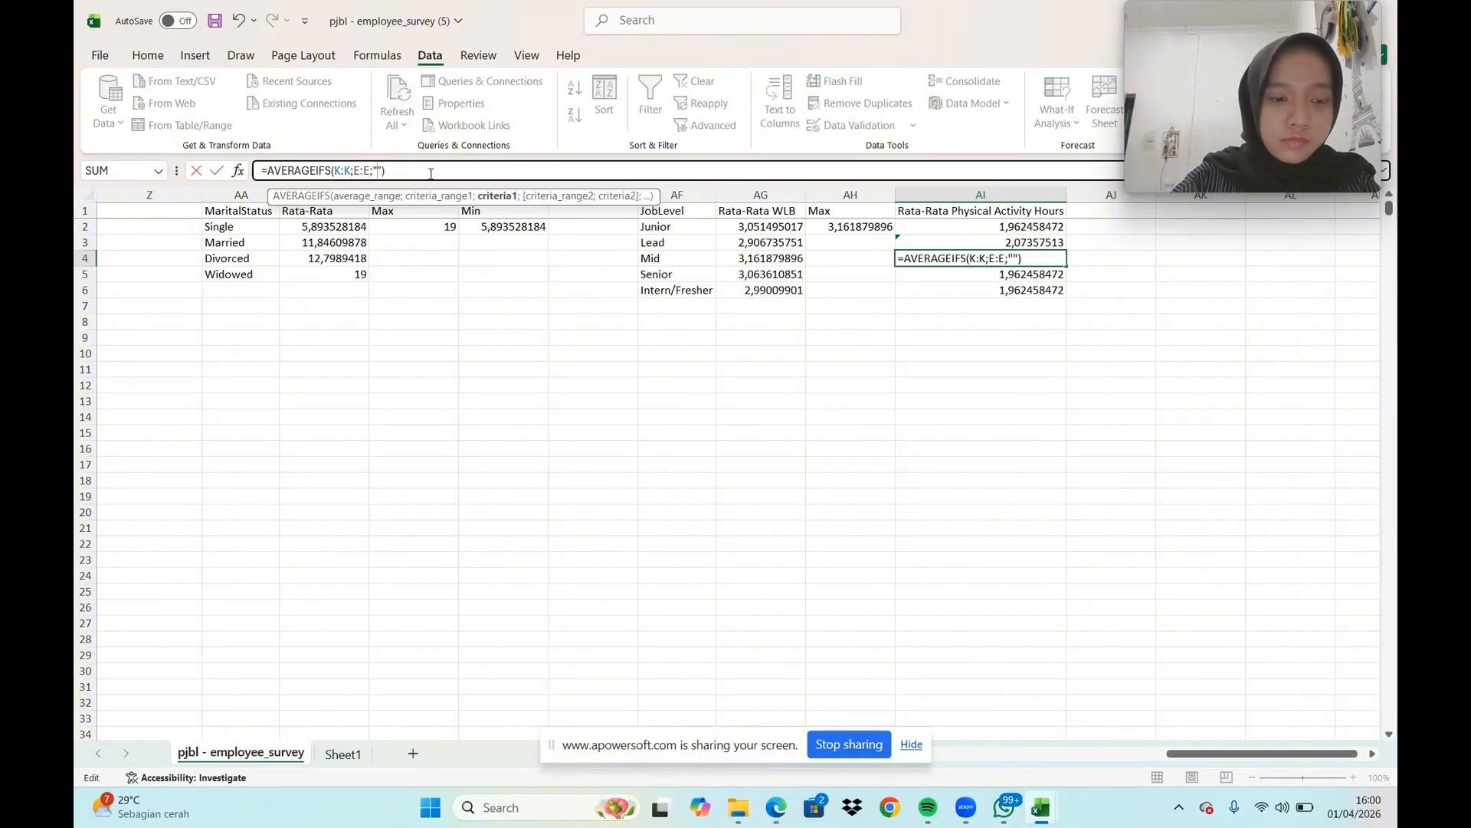
text(Mid)
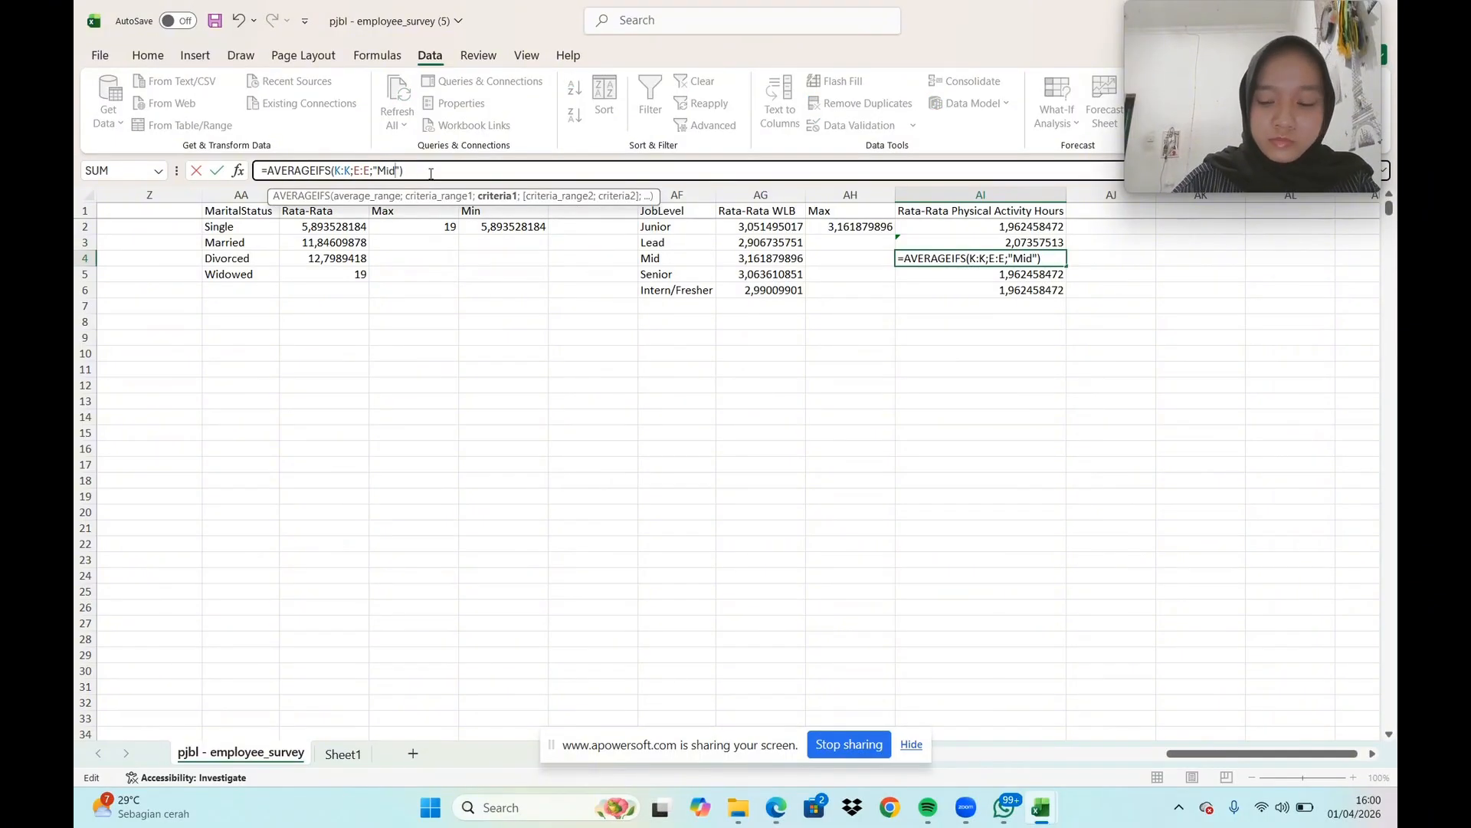
key(Return)
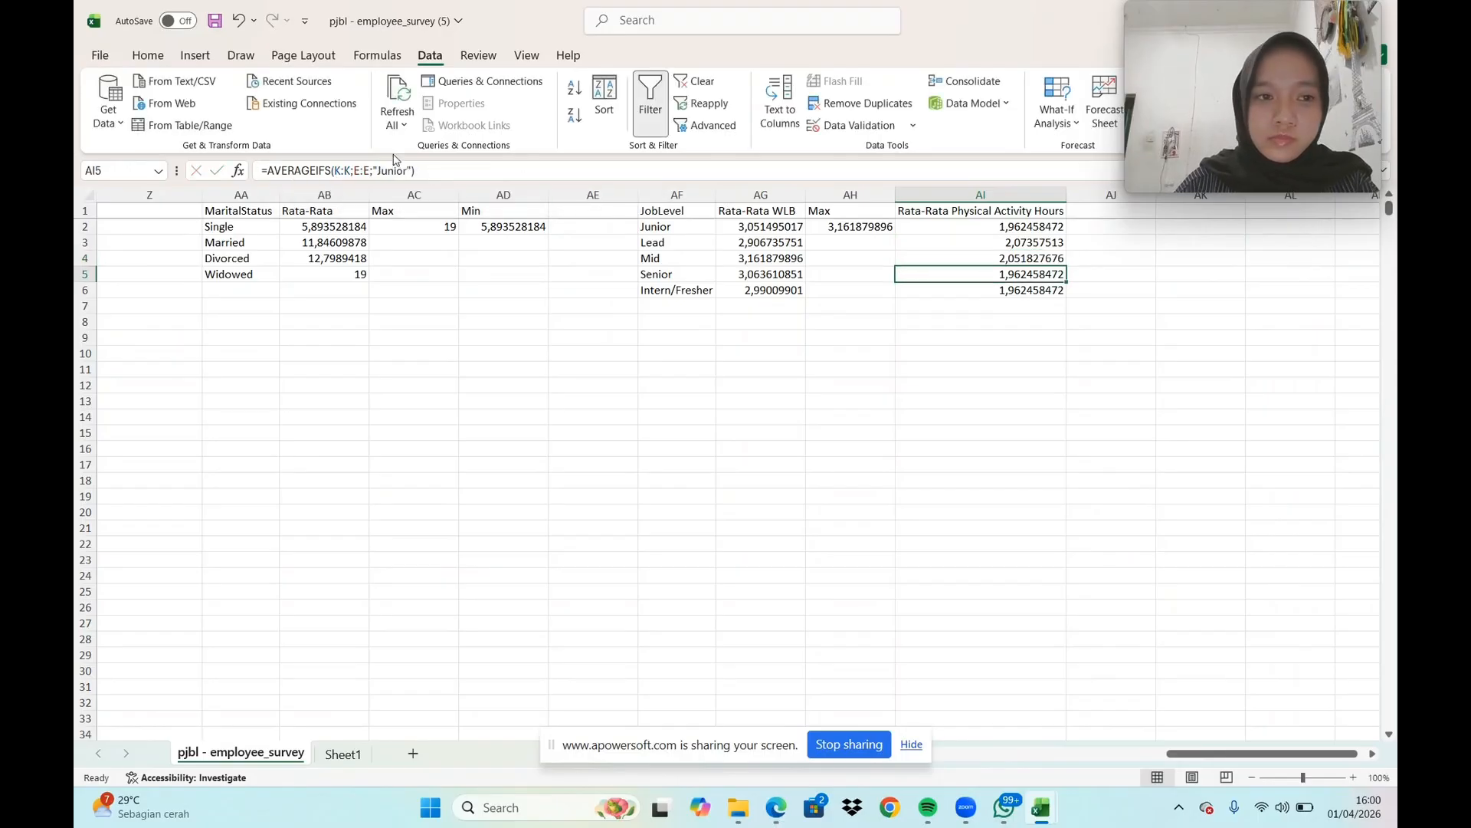
Replace the AVERAGEIFS criterion in AI5 with "Senior" to match its job level
click(408, 170)
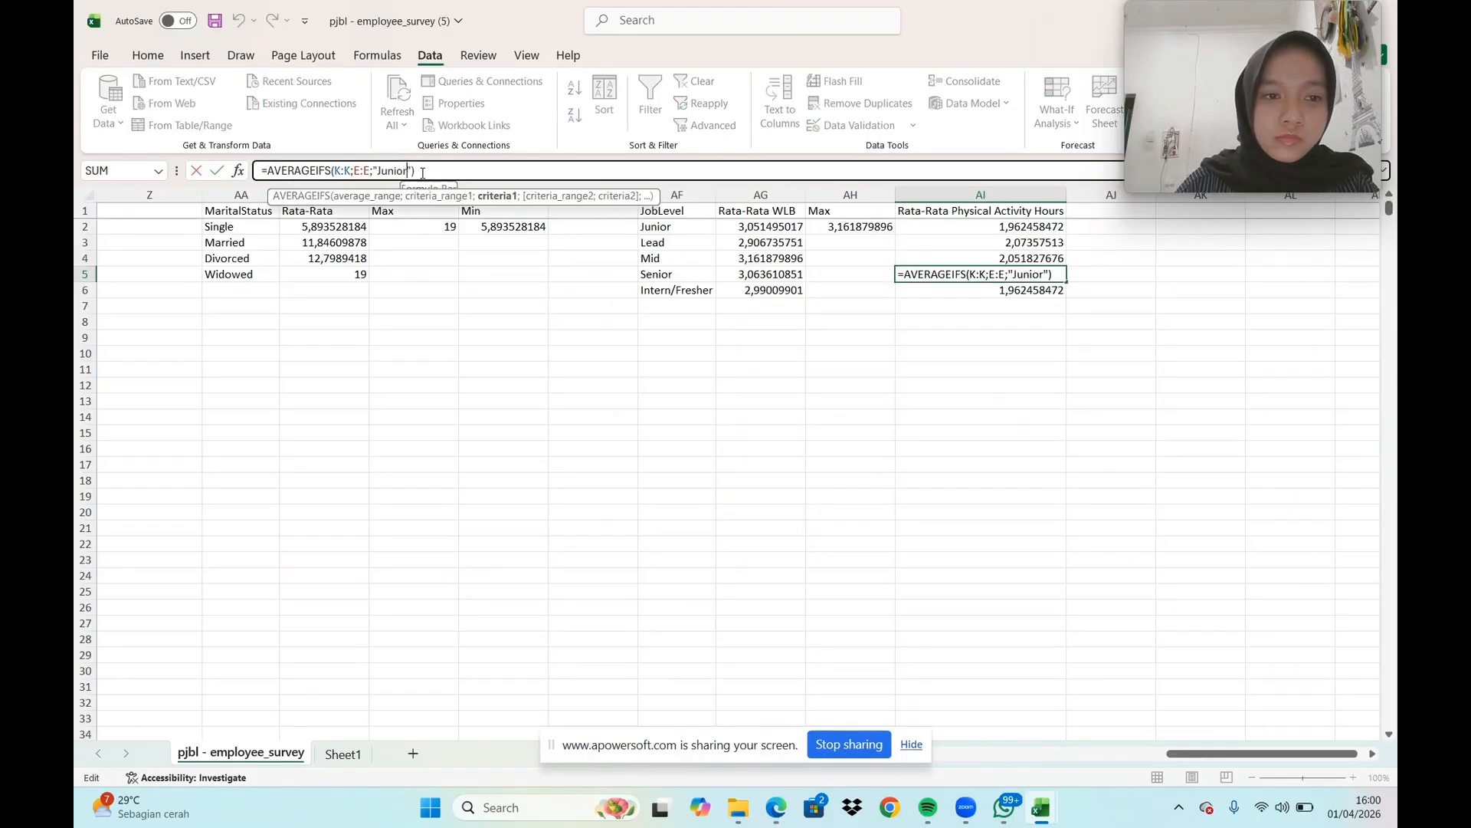
key(BackSpace)
key(BackSpace)
key(BackSpace)
key(BackSpace)
key(BackSpace)
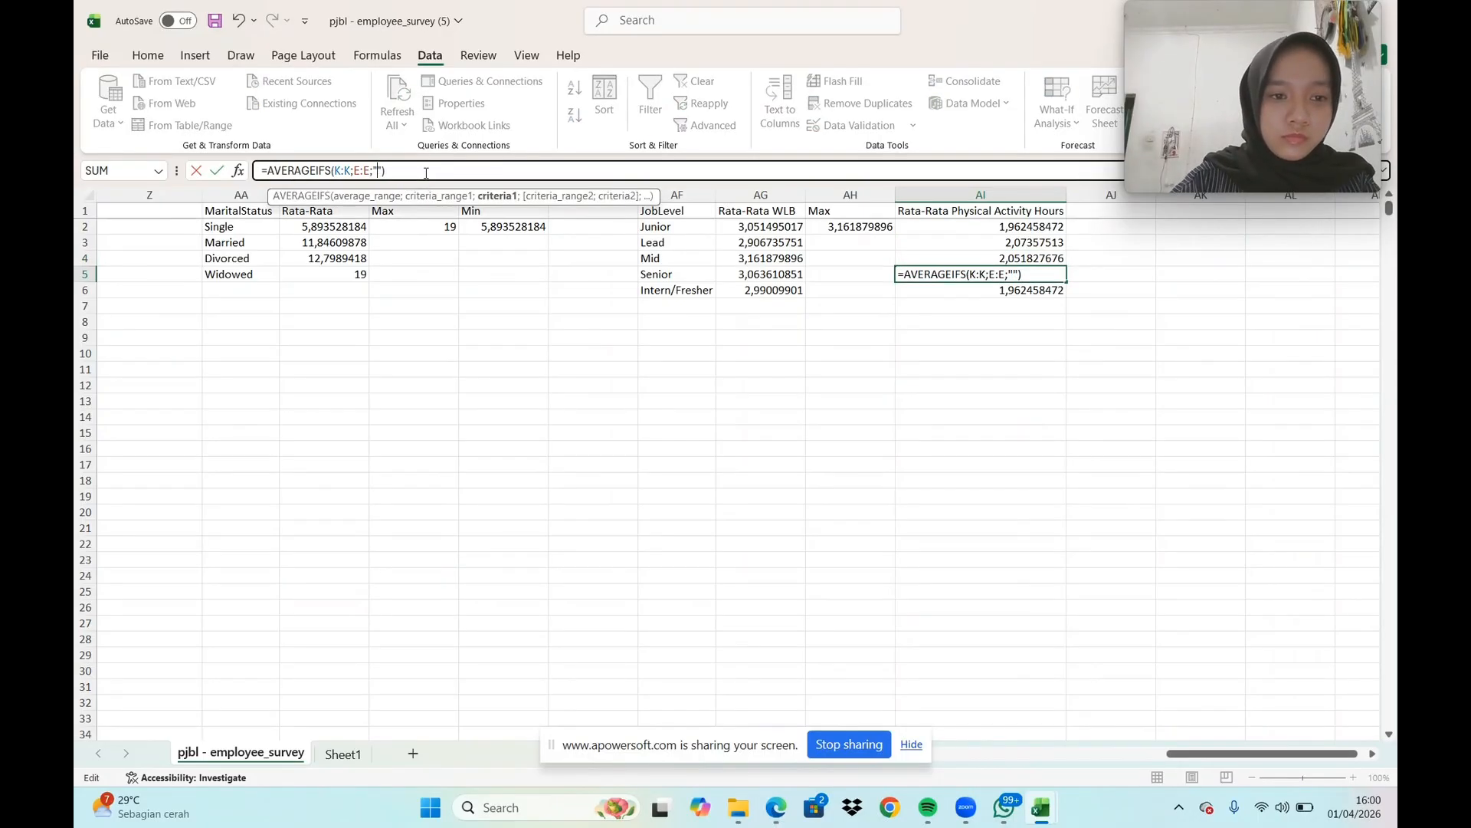
text(Senior)
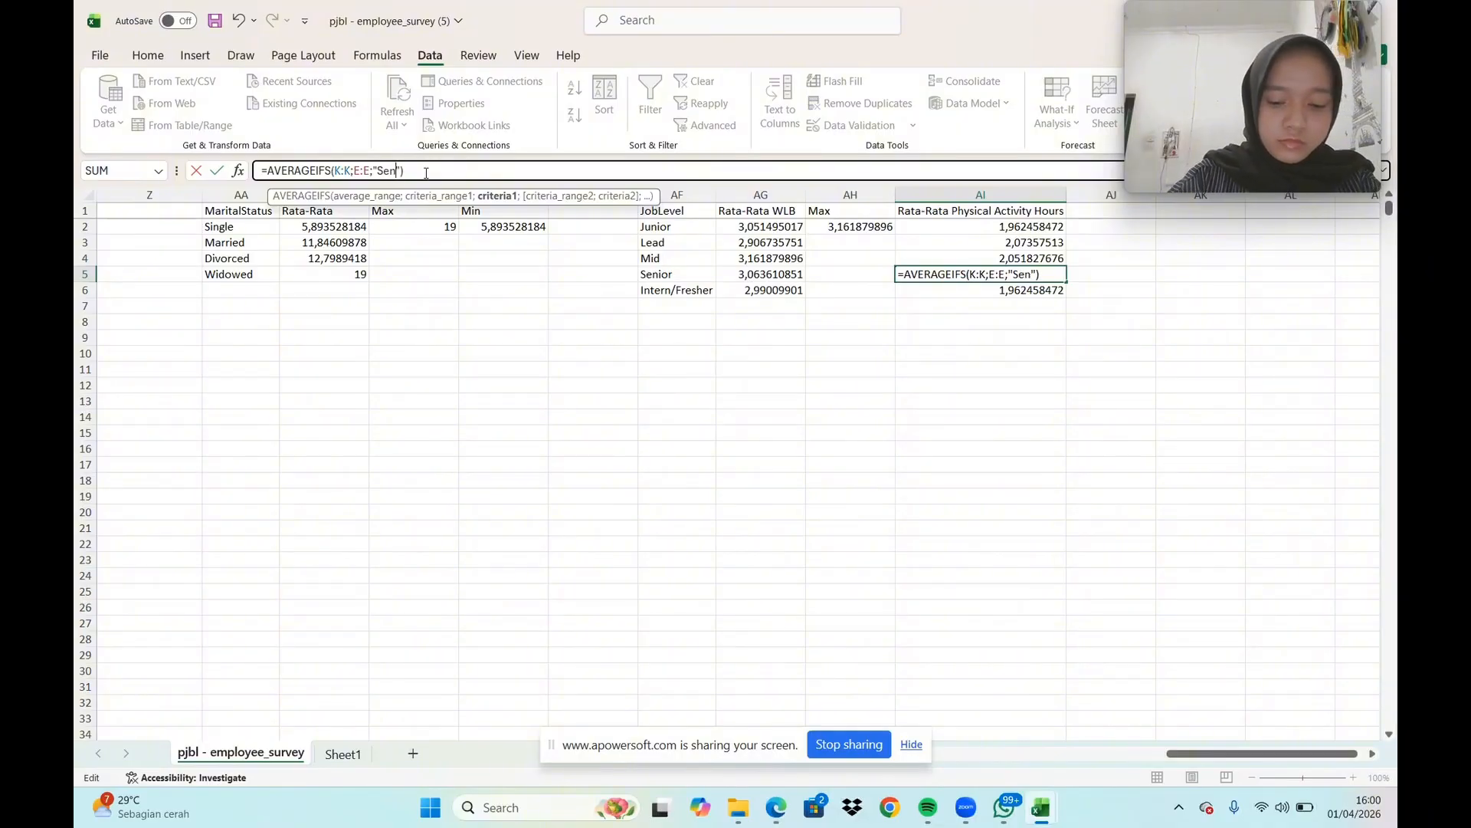
key(Return)
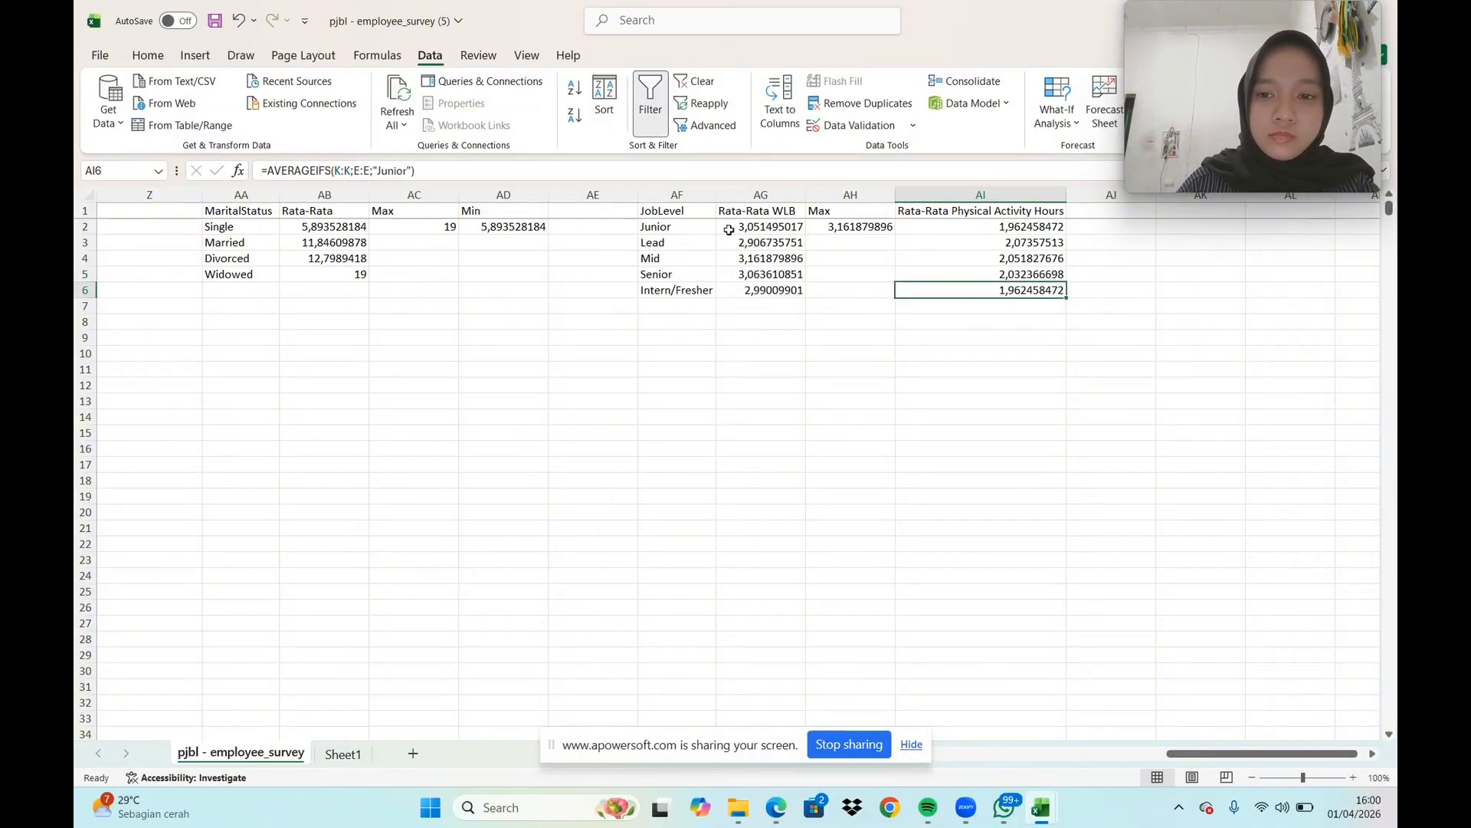
Replace the AVERAGEIFS criterion in AI6 with "Intern/Fresher" to match its job level
click(408, 167)
key(BackSpace)
key(BackSpace)
key(BackSpace)
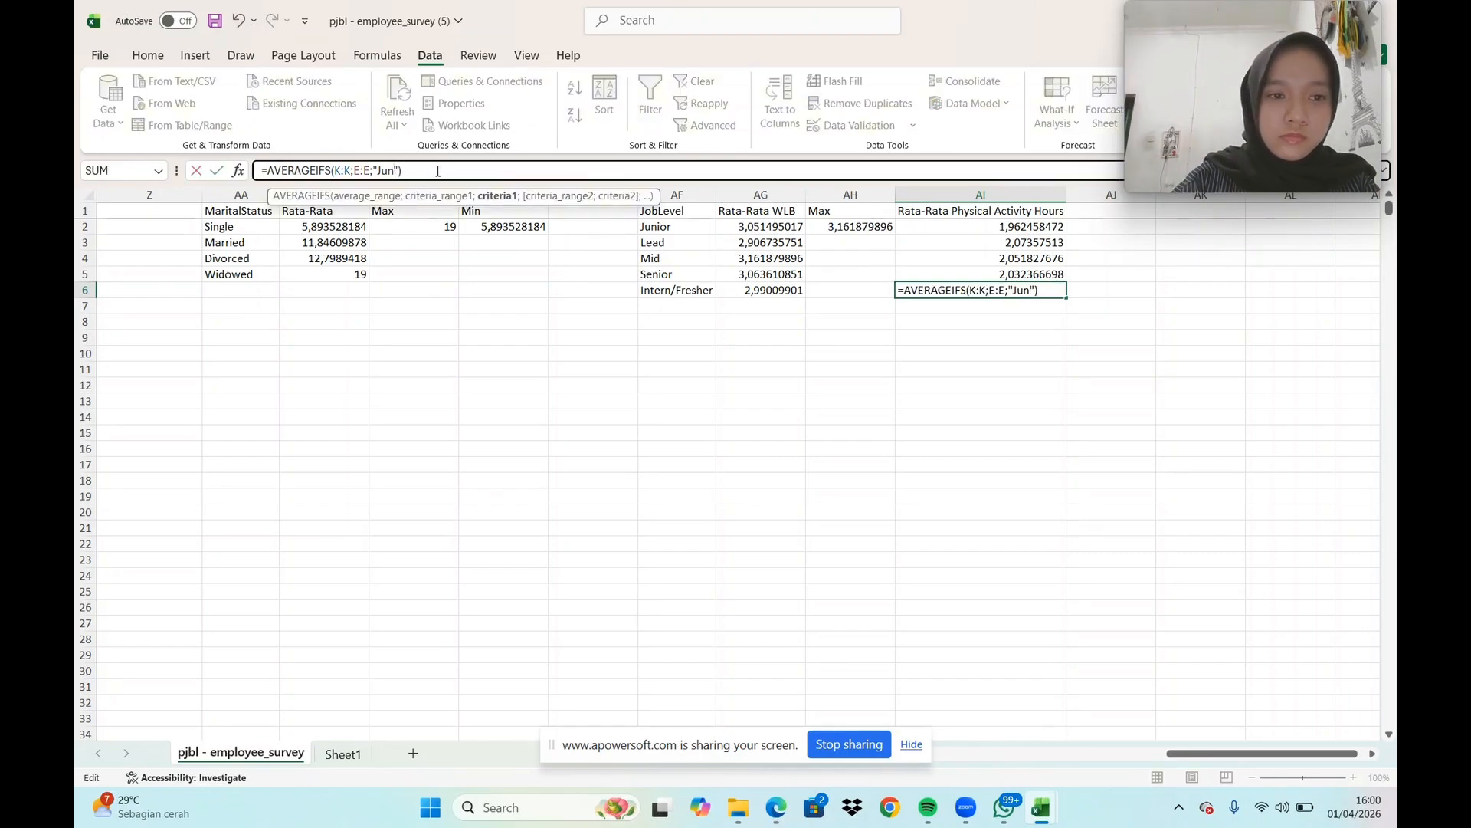
key(BackSpace)
key(BackSpace)
key(BackSpace)
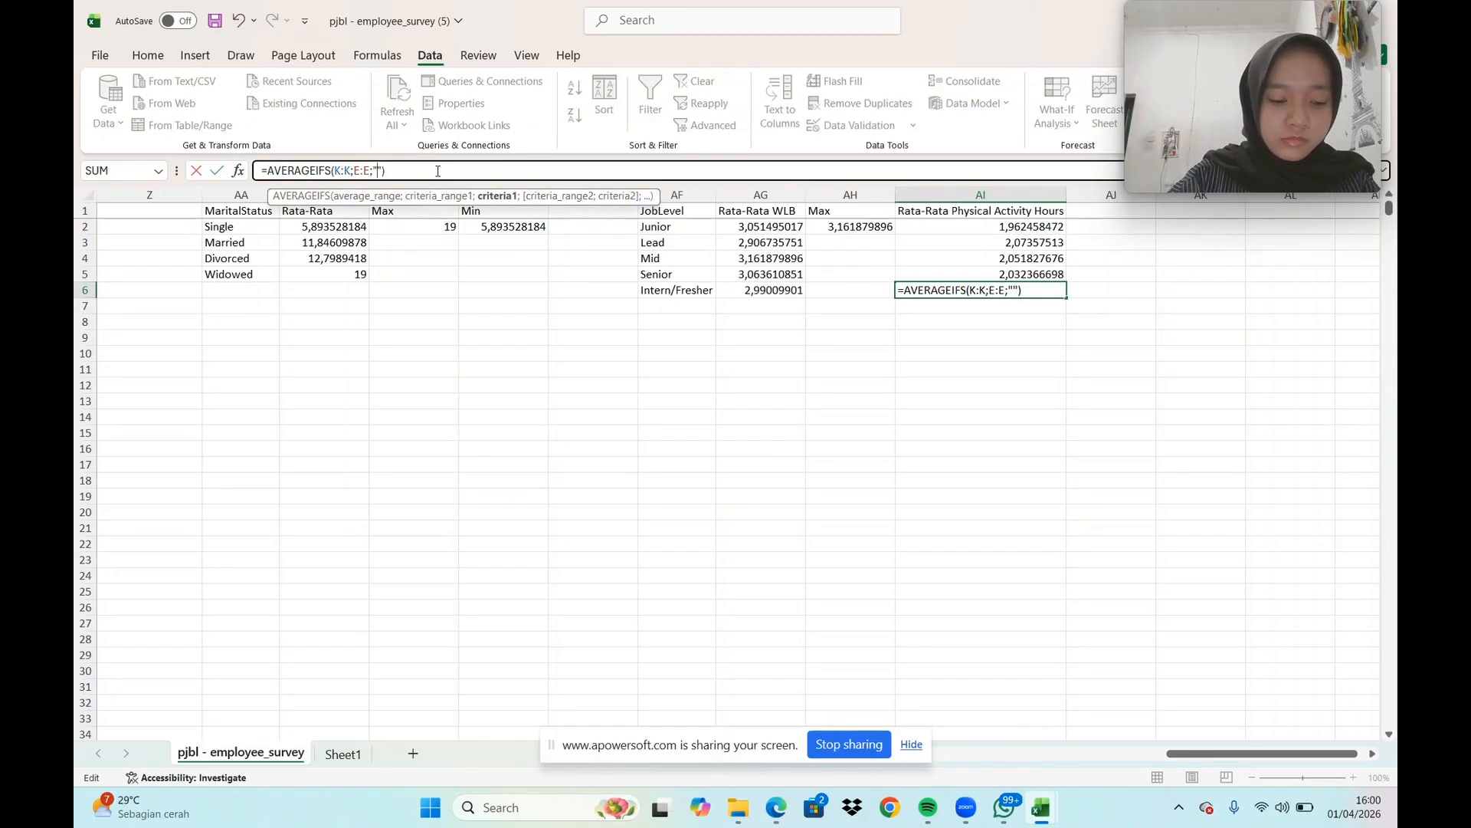
text(Intern)
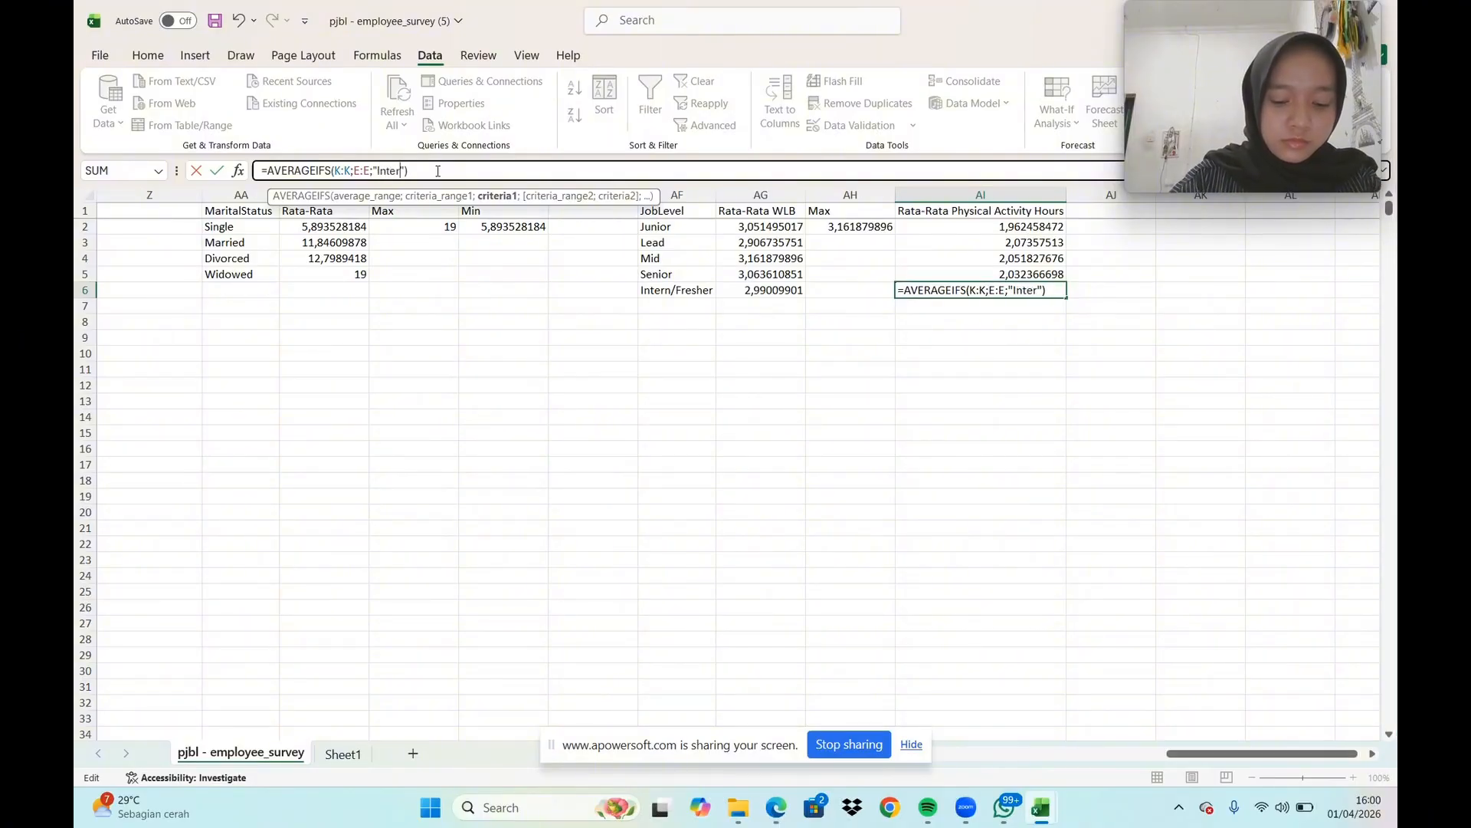
text(/)
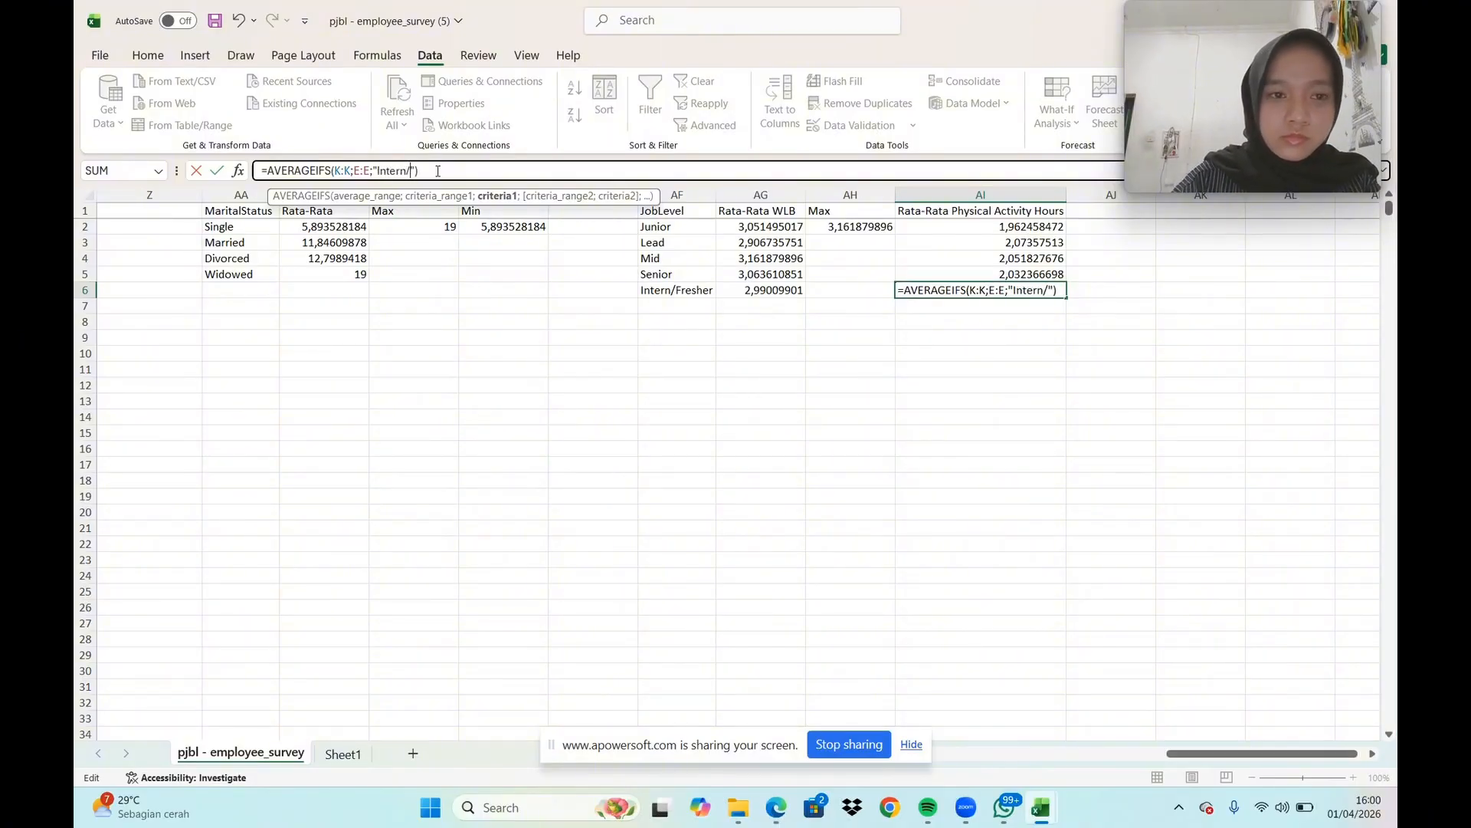
text(Freshe)
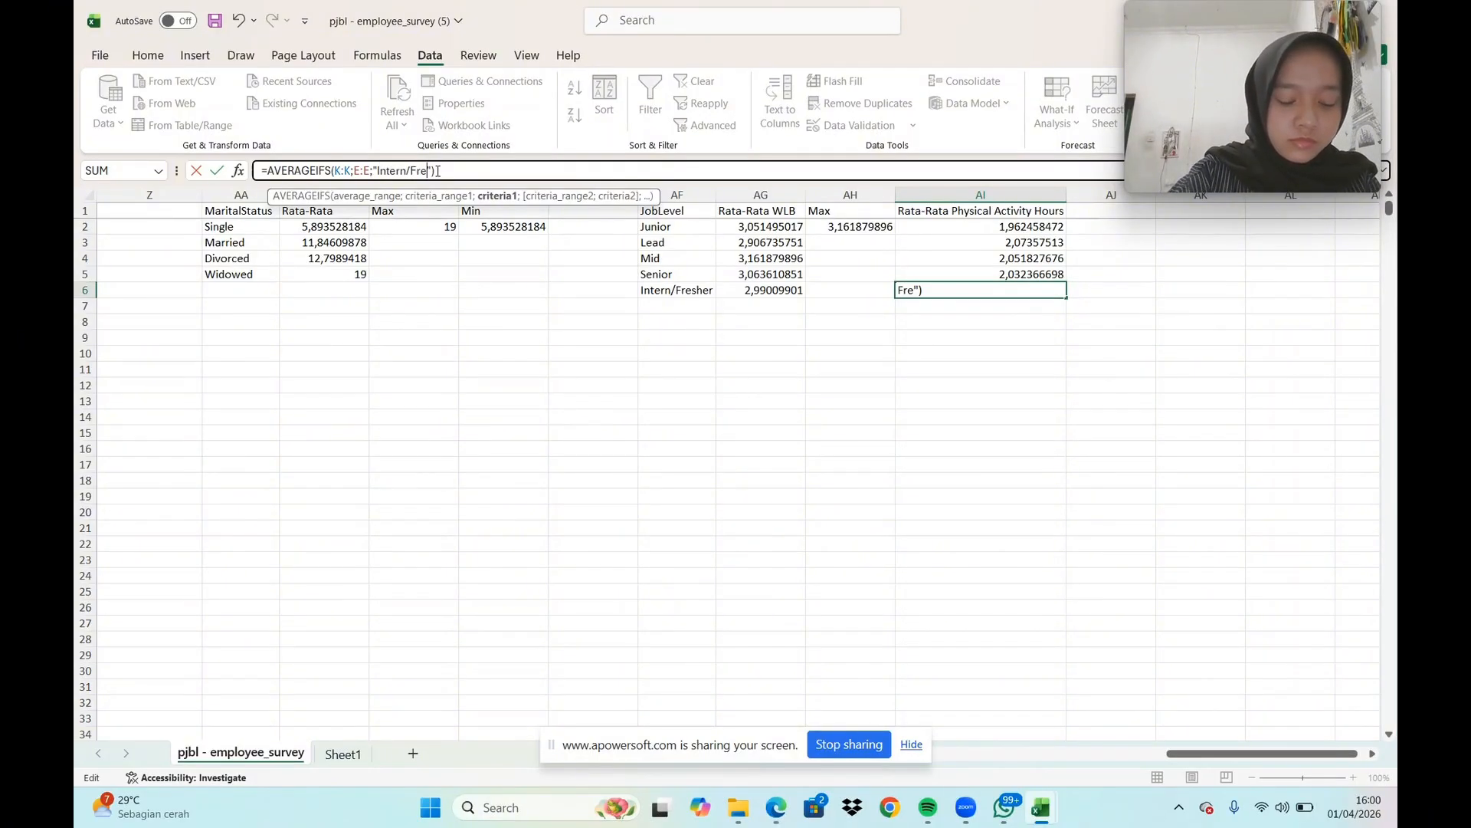
text(r)
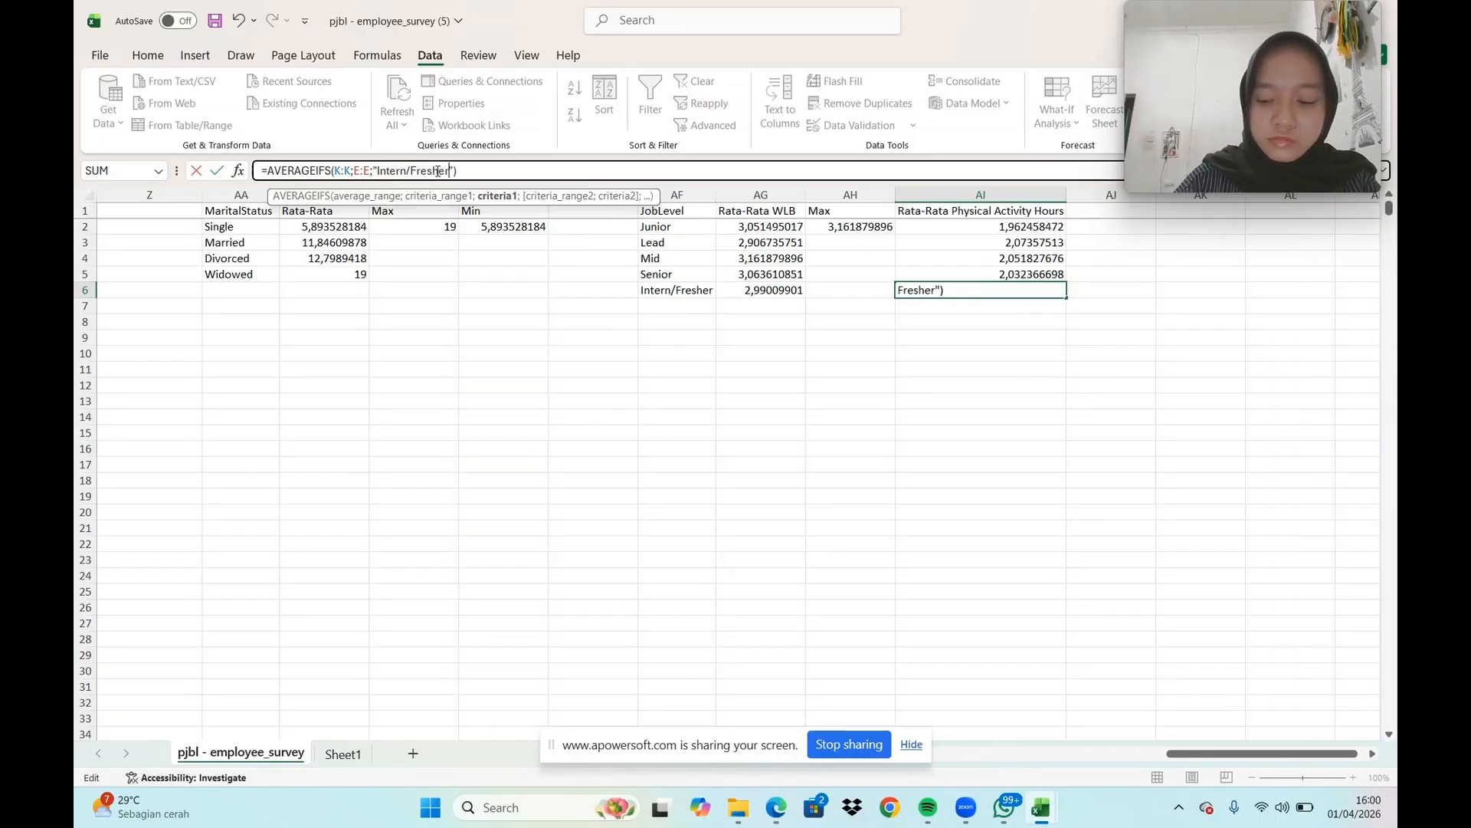
key(Return)
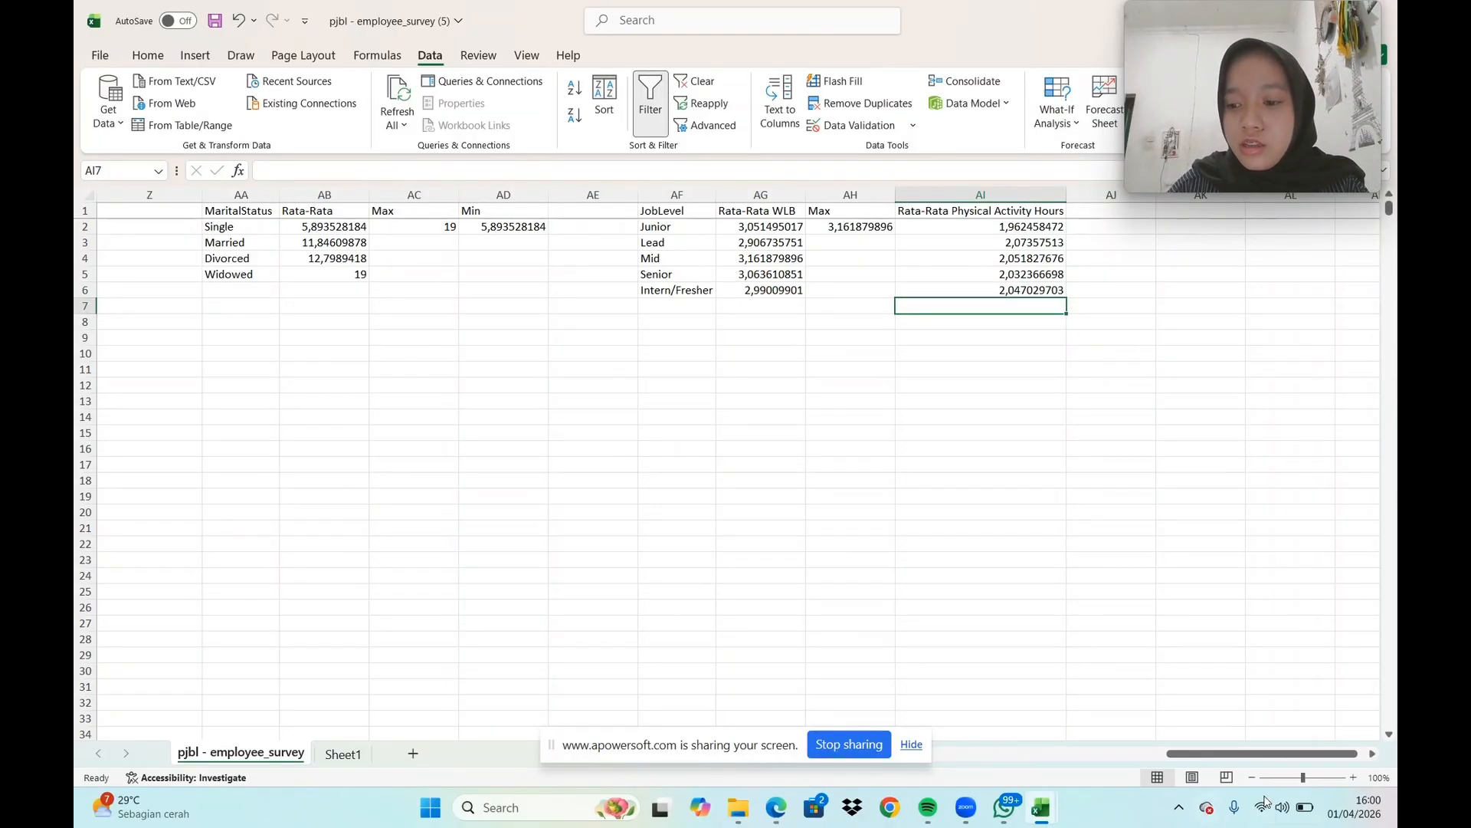
Label AJ1 "Max" and calculate the highest average physical activity hours in AJ2 with =MAX(AI2:AI6)
click(1106, 215)
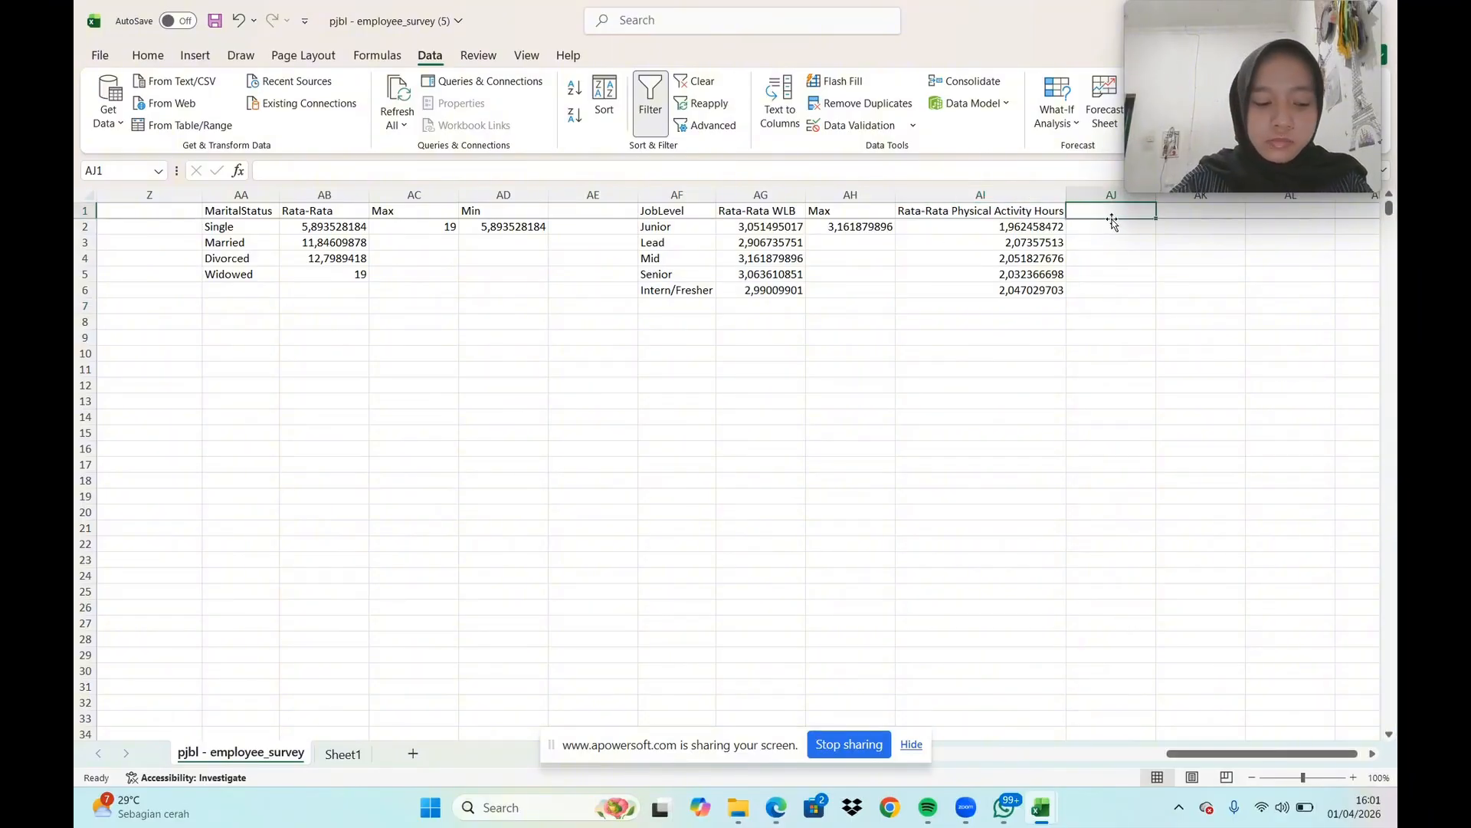
text(Max)
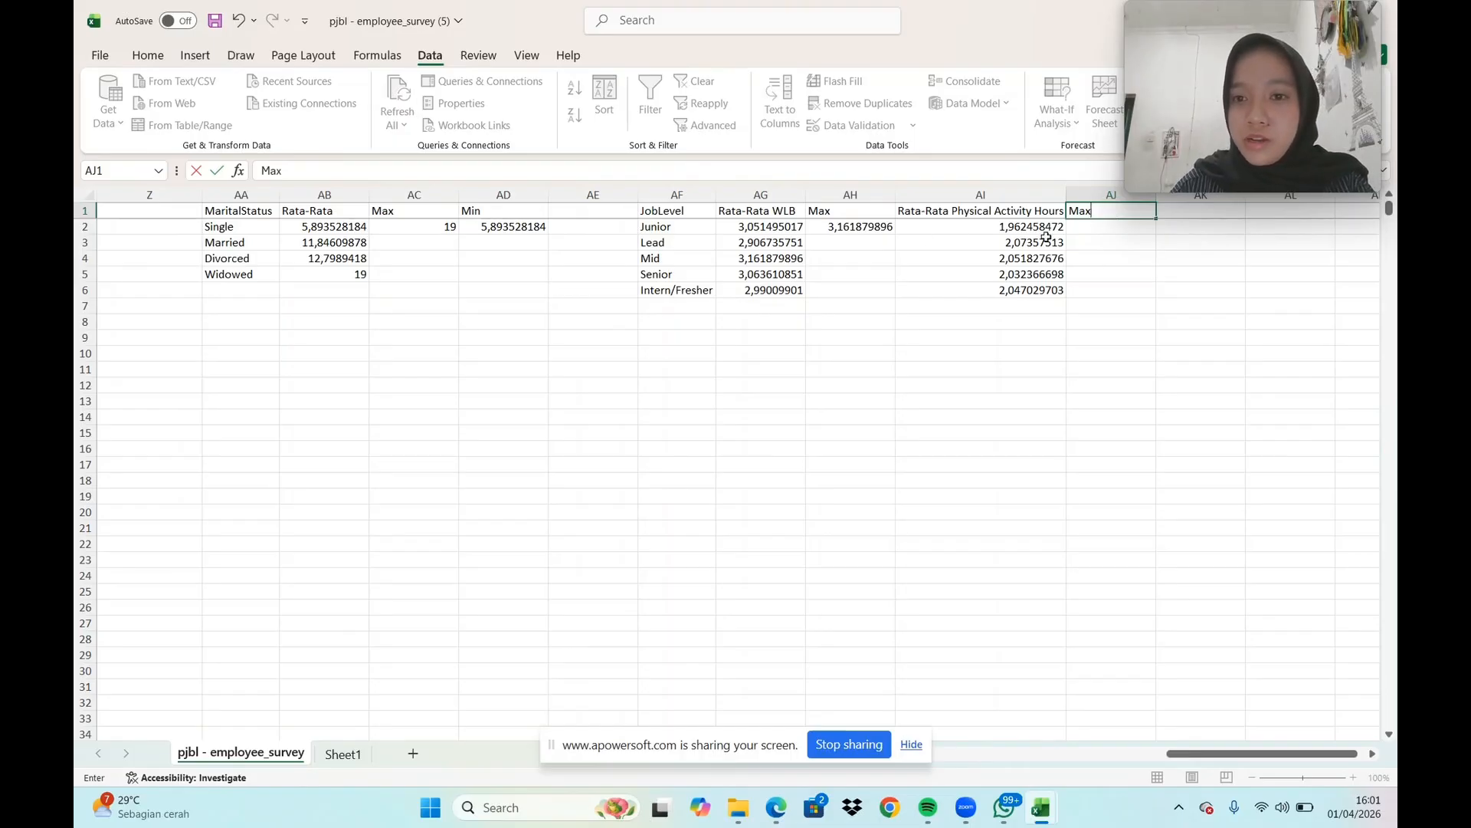
click(1106, 231)
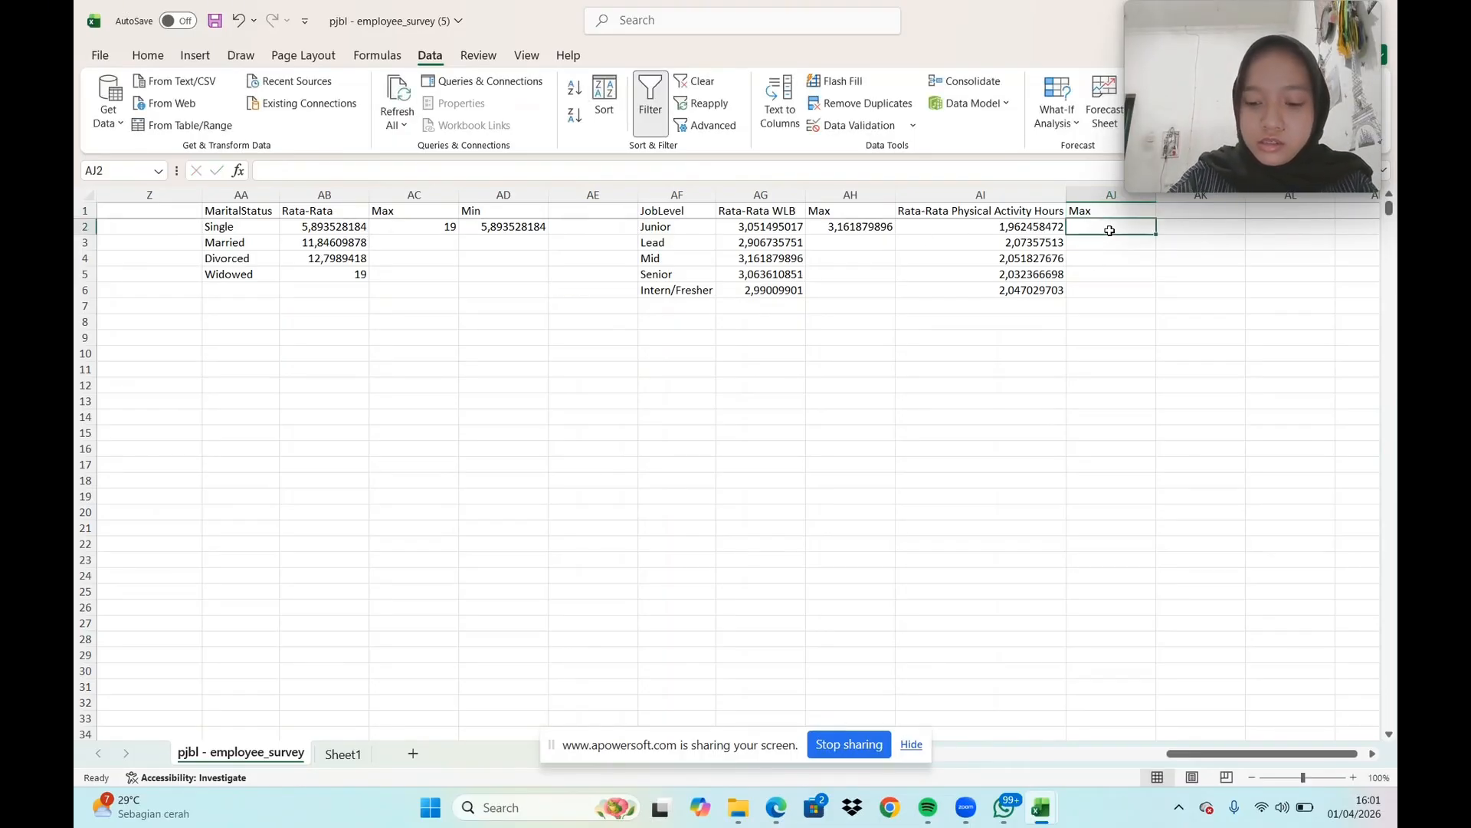
text(=m)
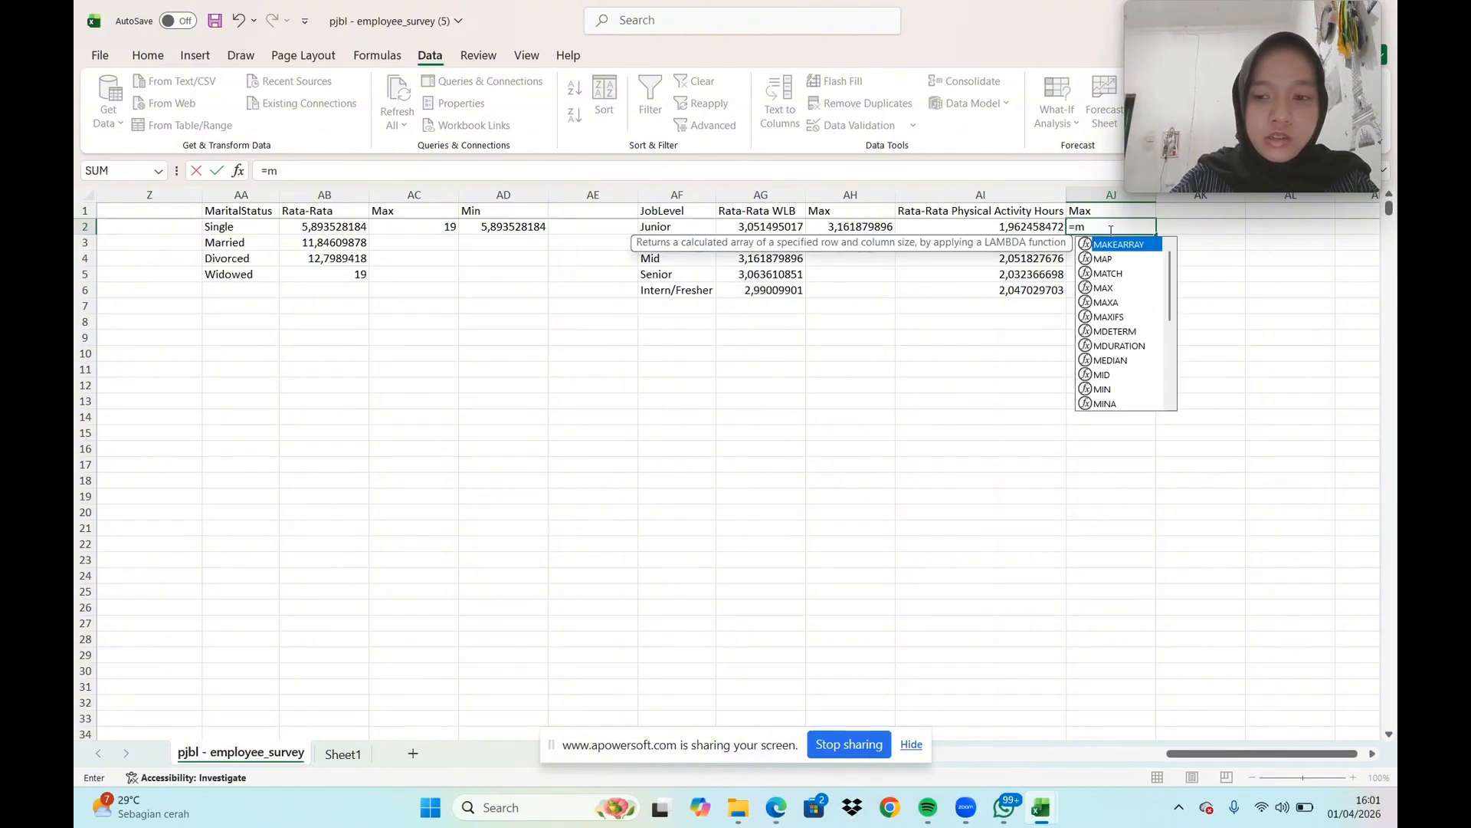
text(ax)
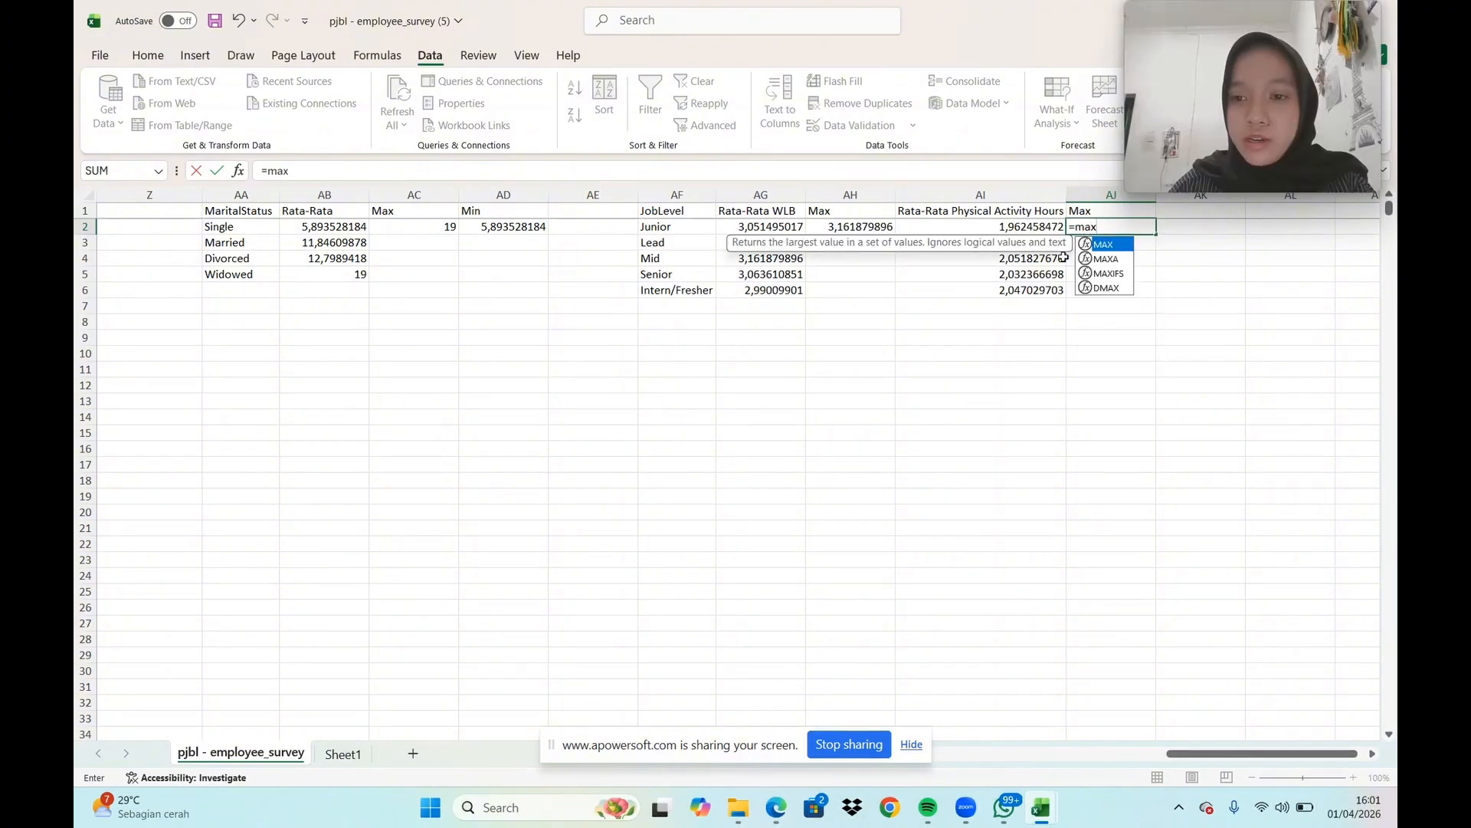
double_click(1112, 252)
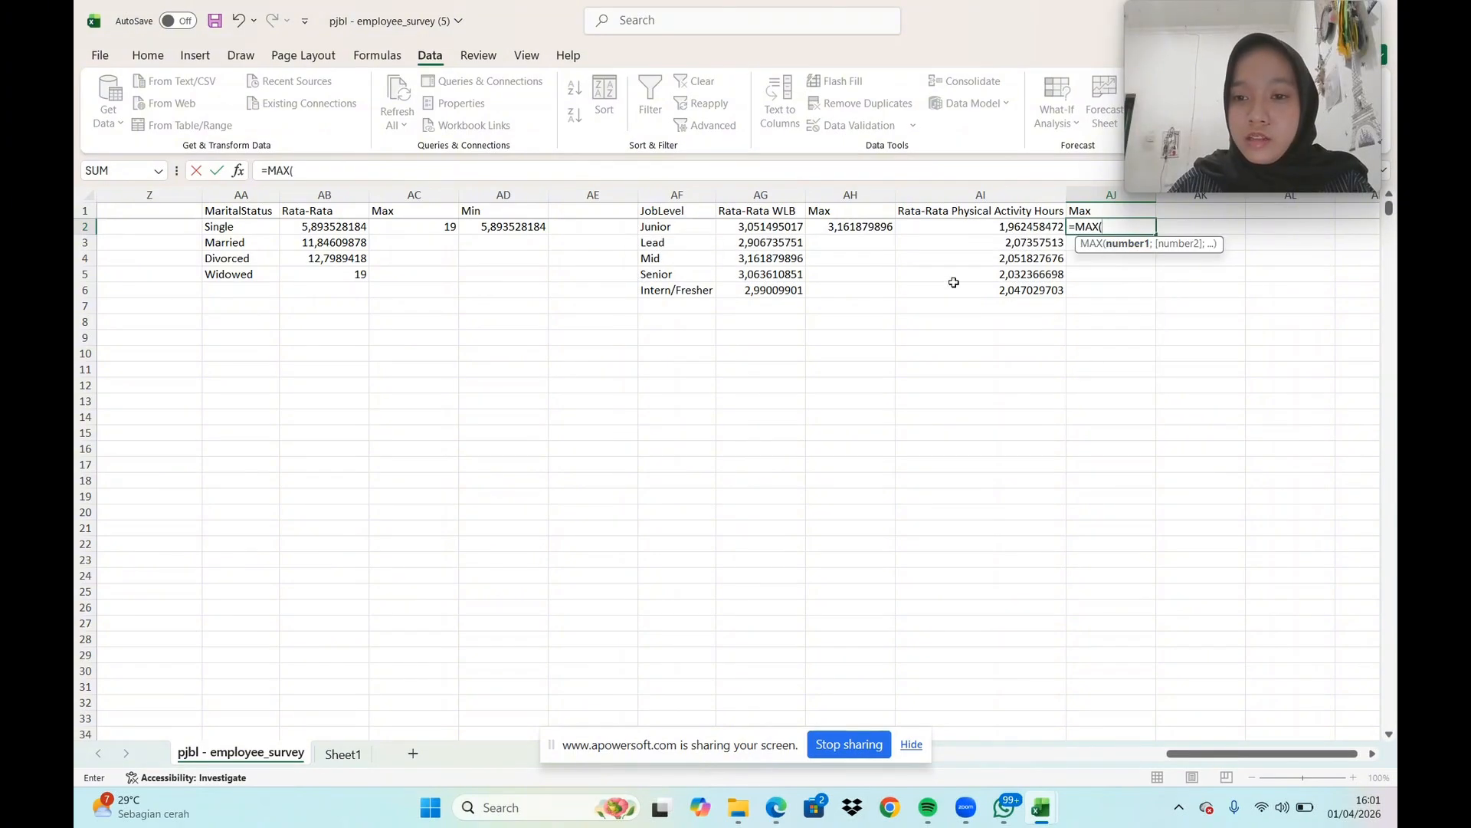
click(985, 228)
drag(985, 227, 1016, 285)
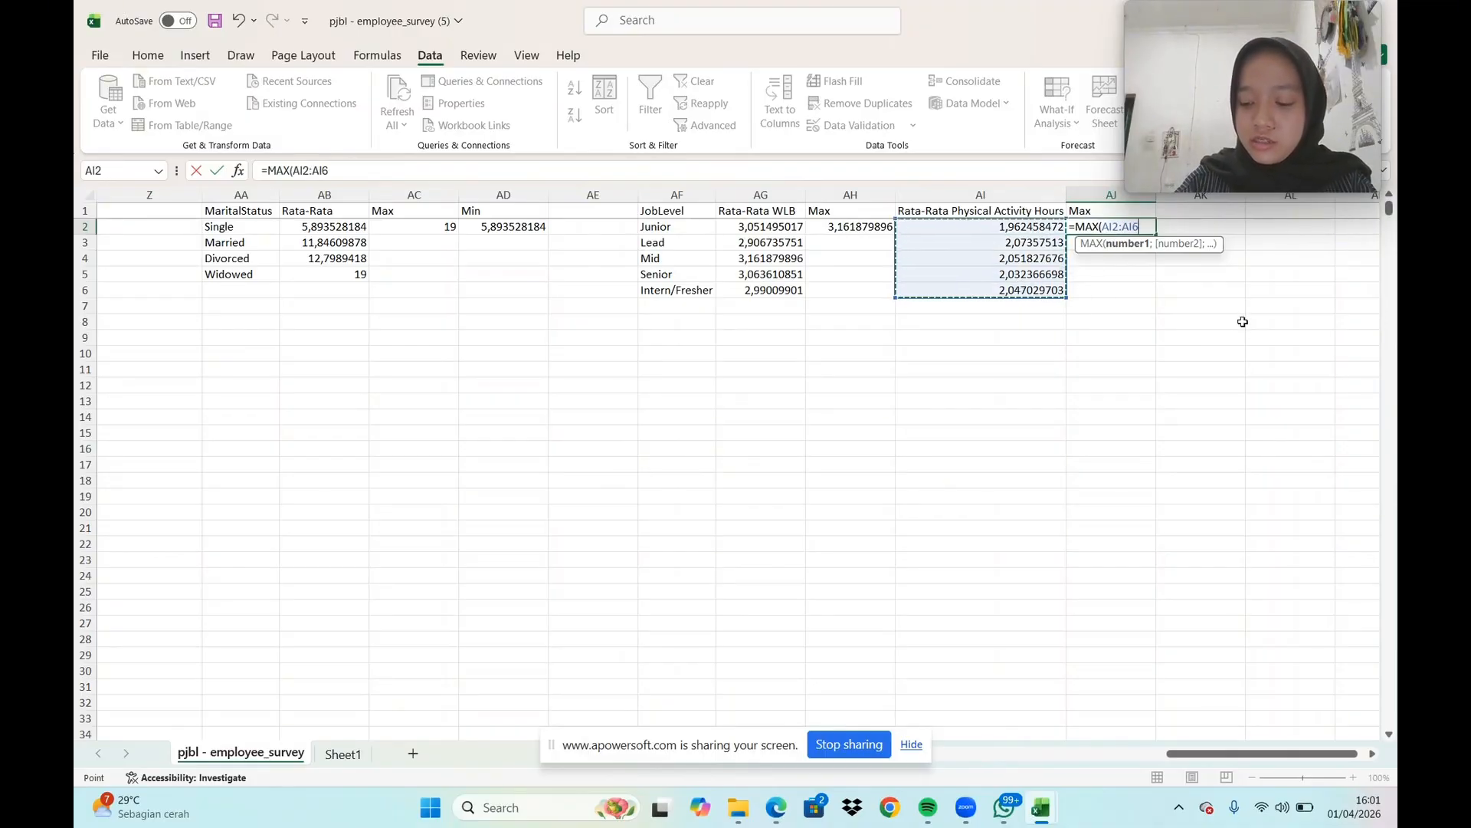
key(Return)
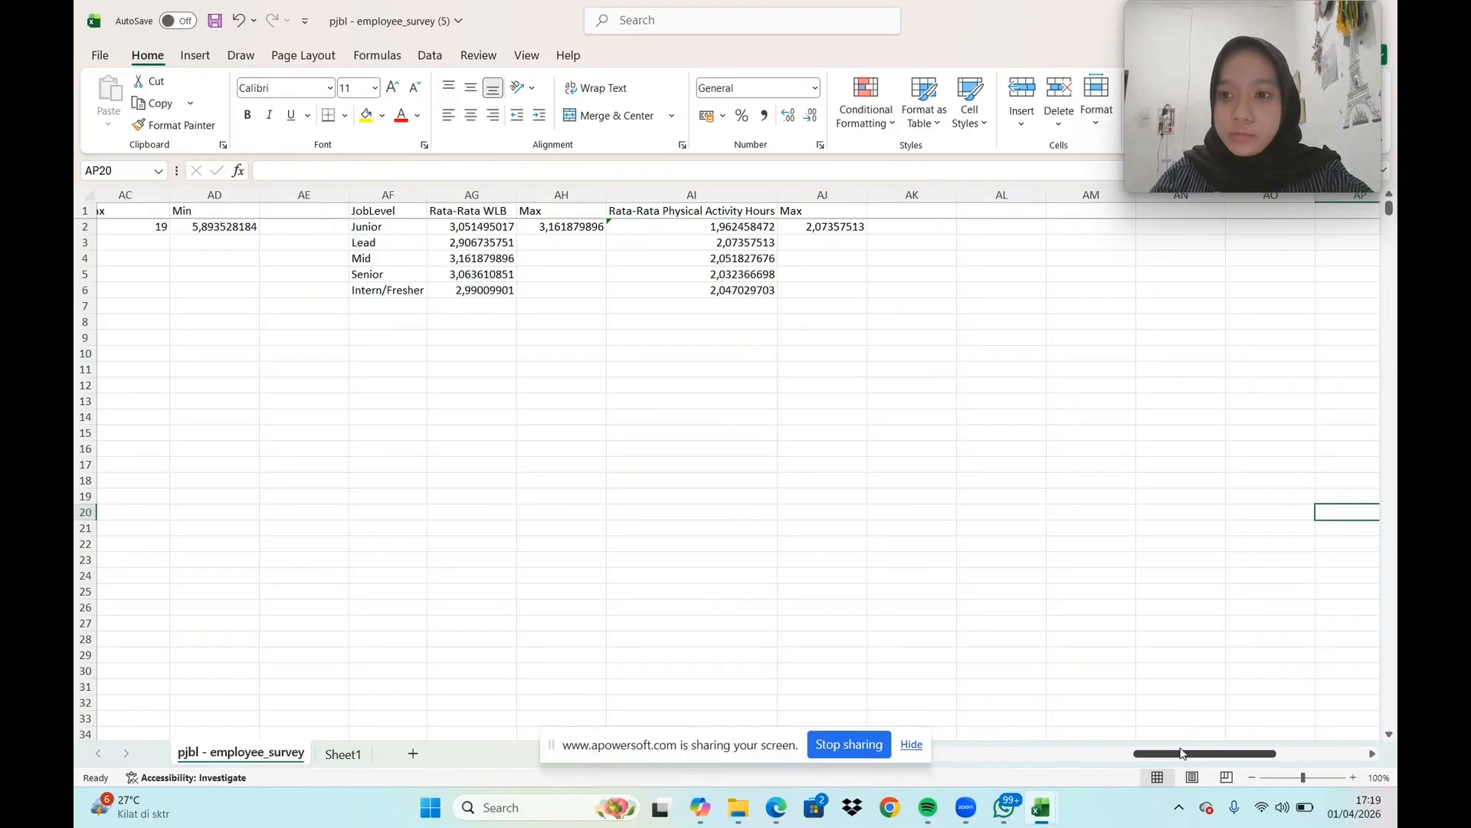
Copy the whole EmpID column of the survey data into column AL
drag(1195, 759, 932, 763)
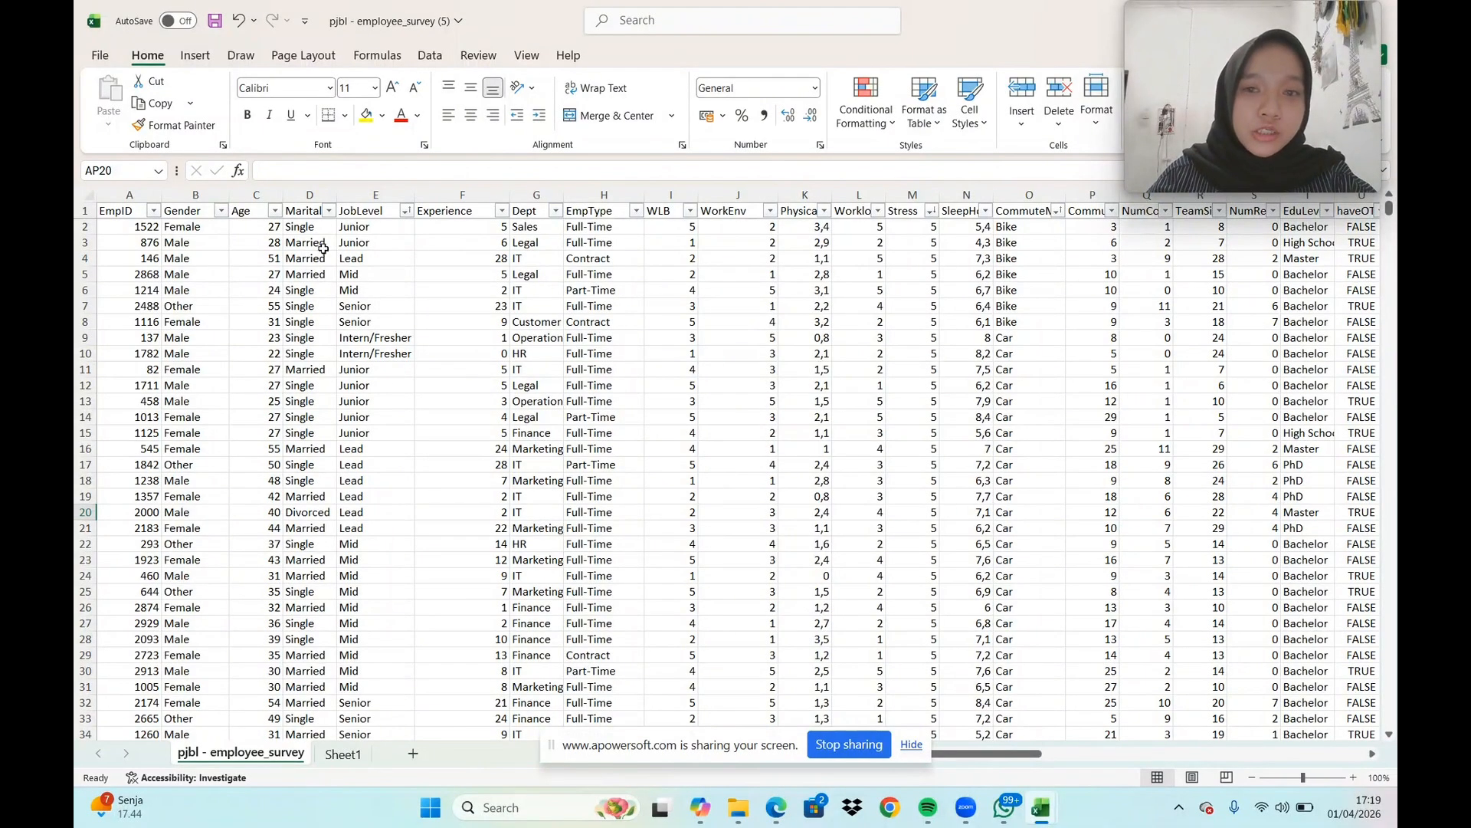
click(160, 195)
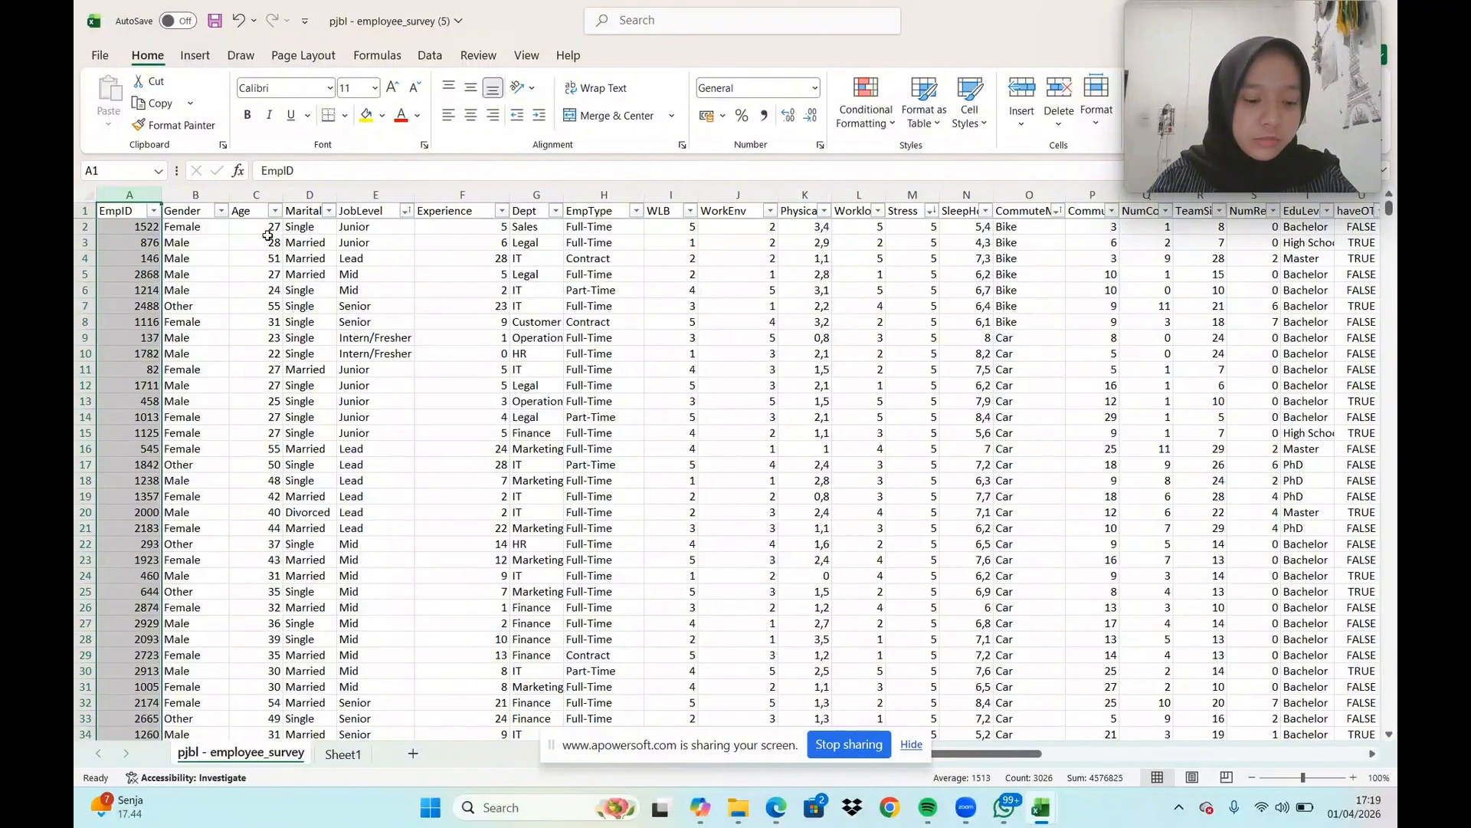
key(ctrl+c)
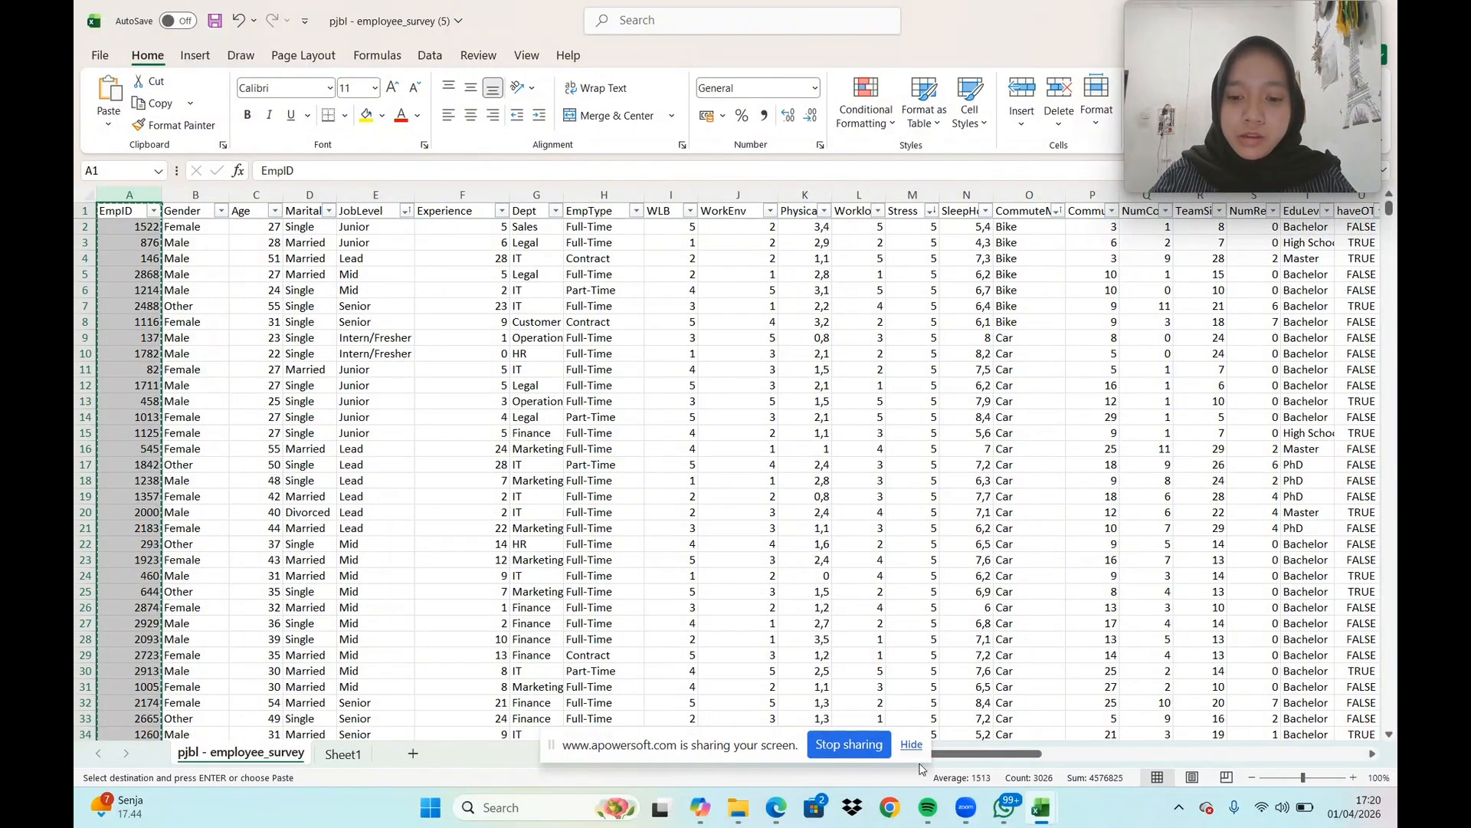
drag(992, 754, 1239, 754)
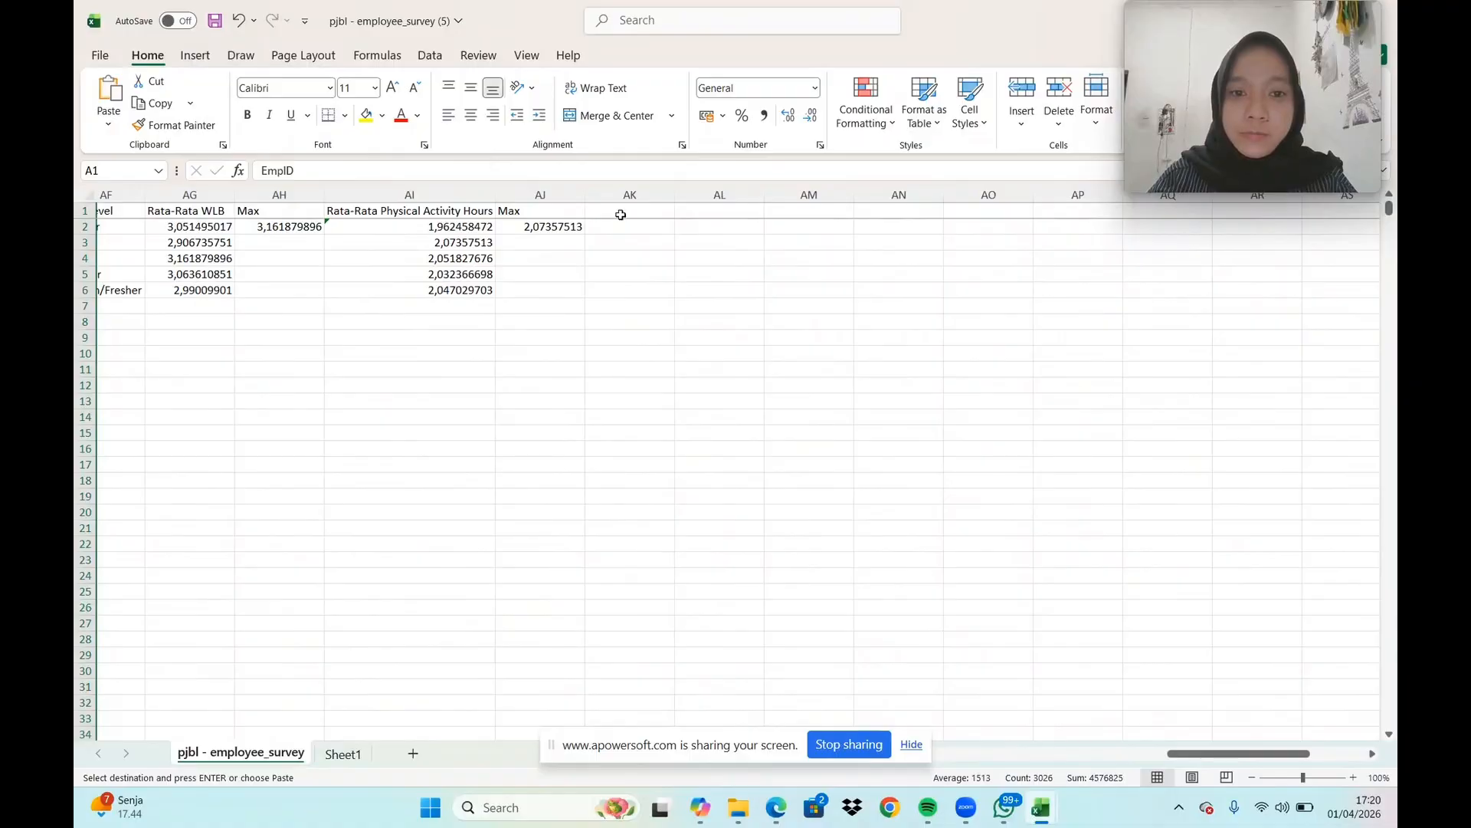
click(697, 214)
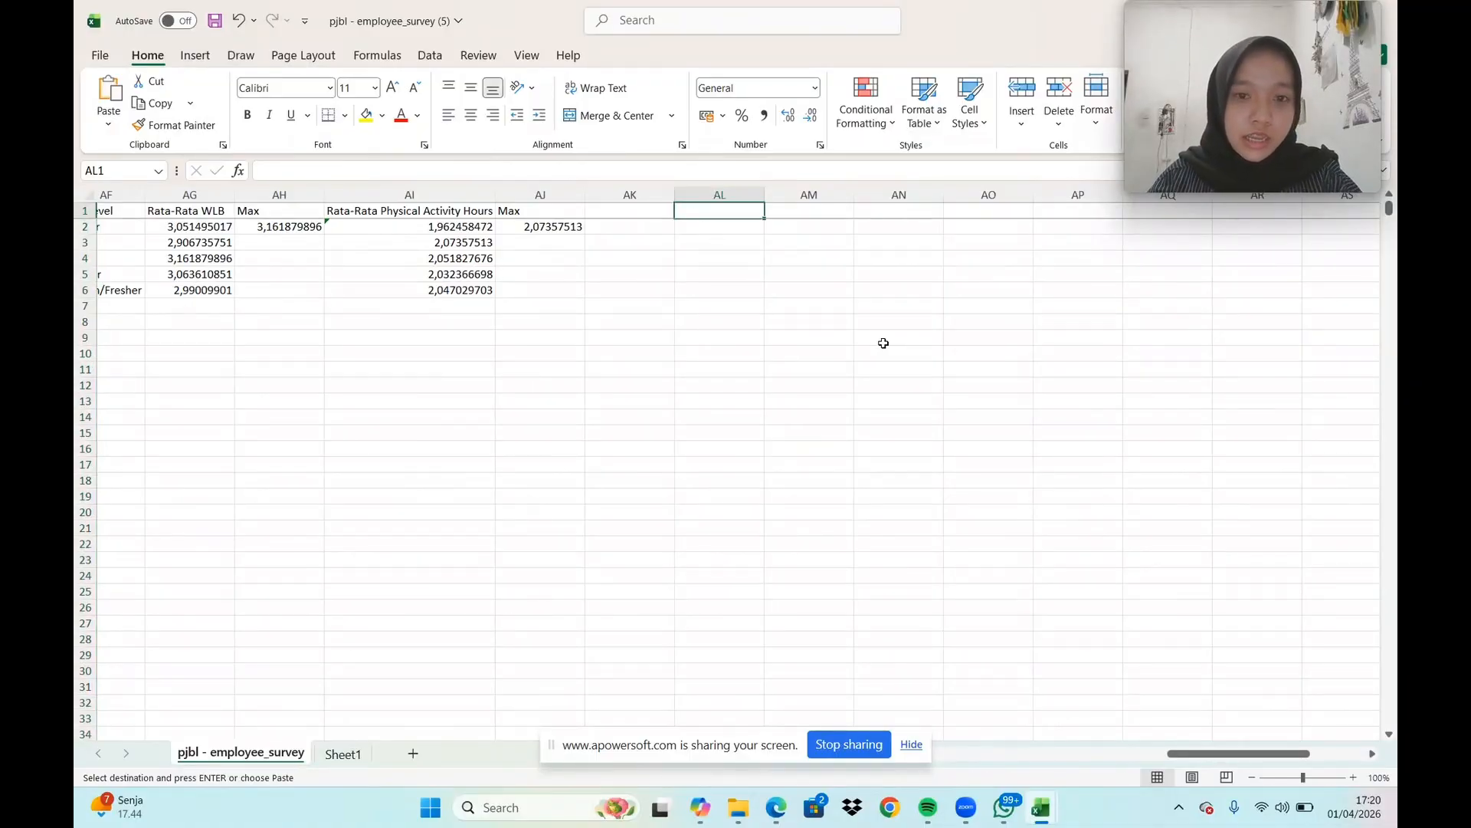
key(ctrl+v)
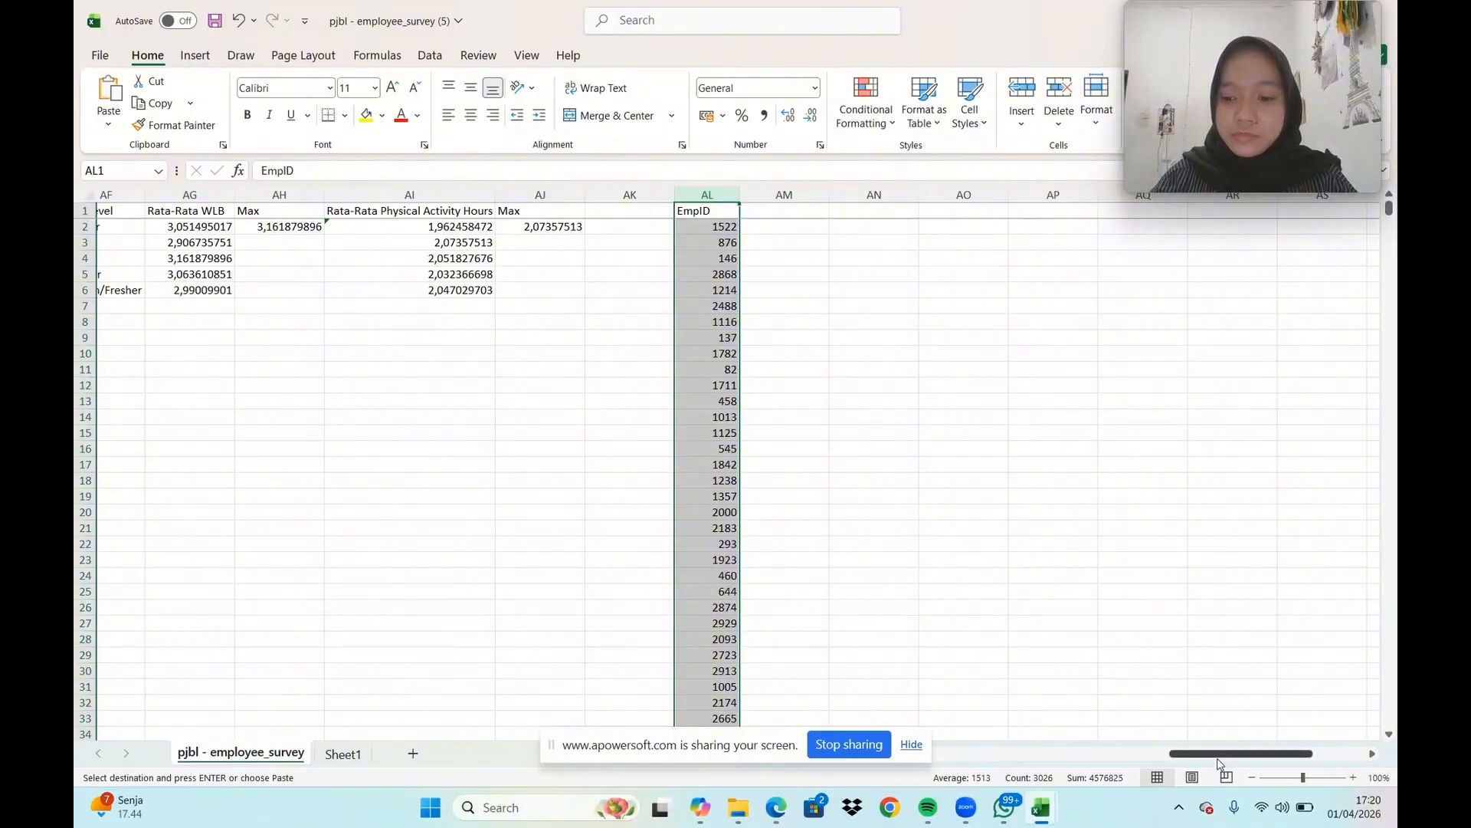
Copy the whole Dept column of the survey data into column AM, beside the copied EmpID values
drag(1220, 757, 932, 754)
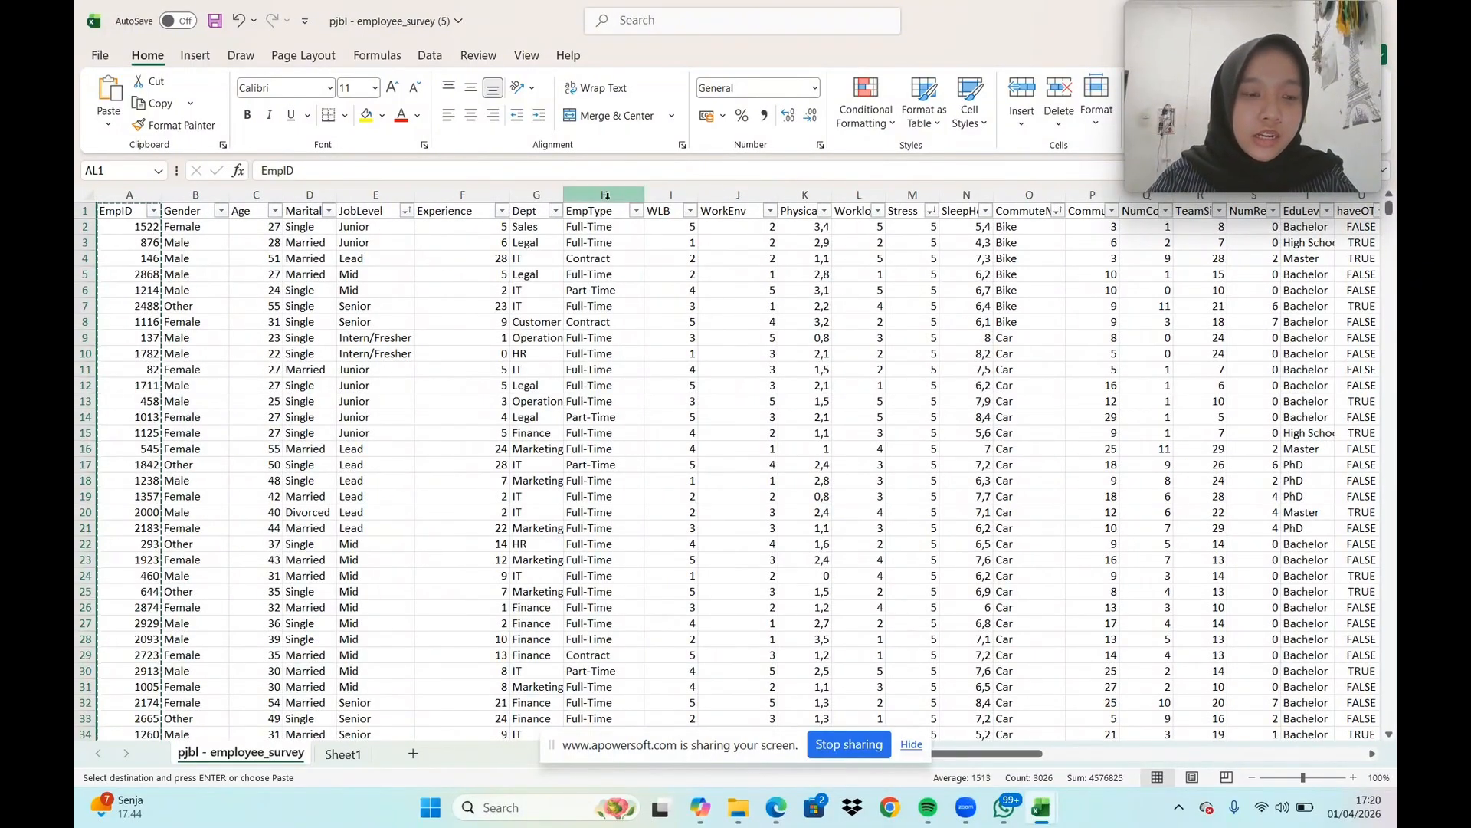
click(537, 194)
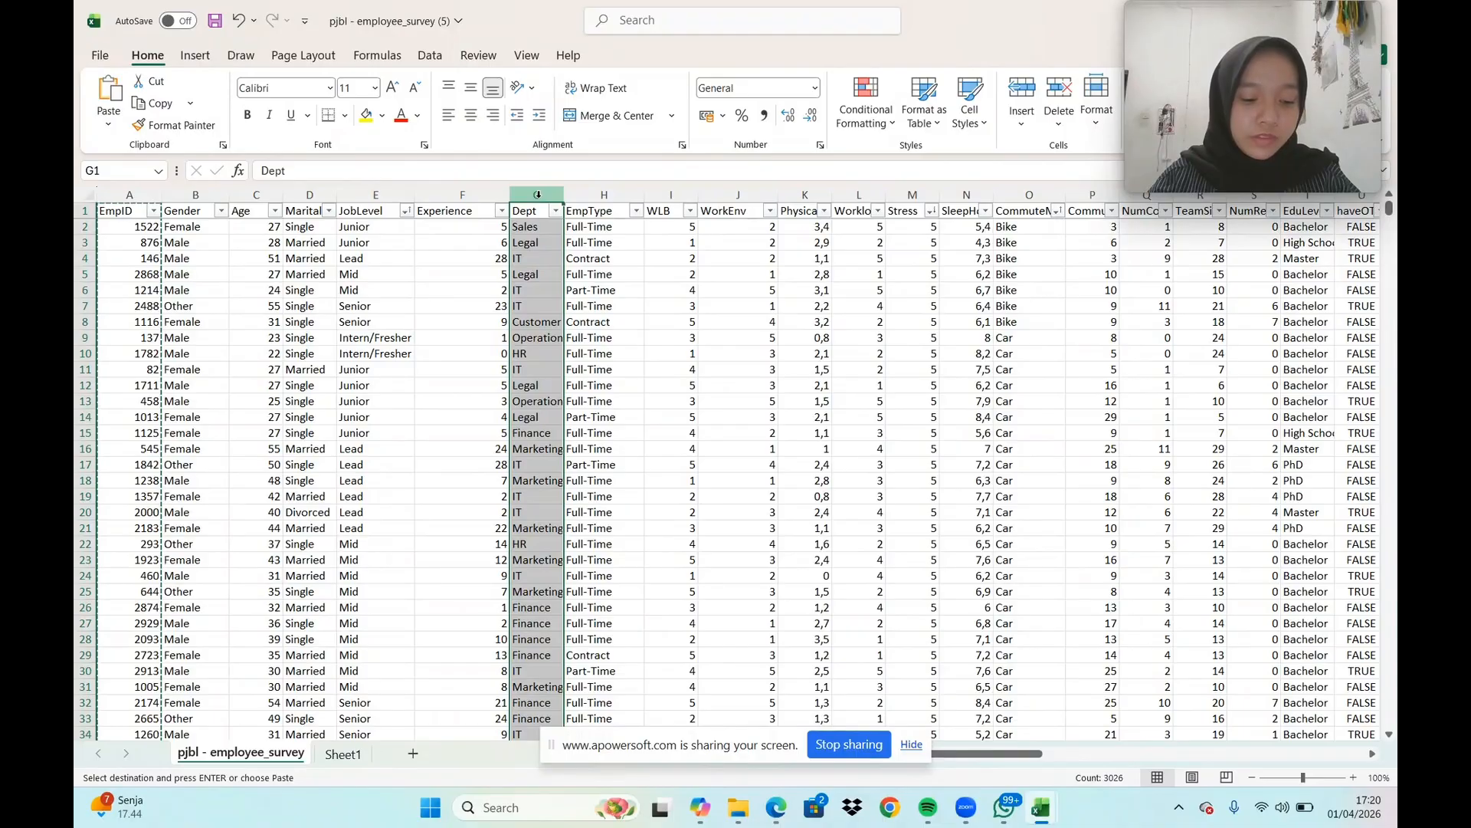
key(ctrl+c)
drag(956, 754, 1193, 755)
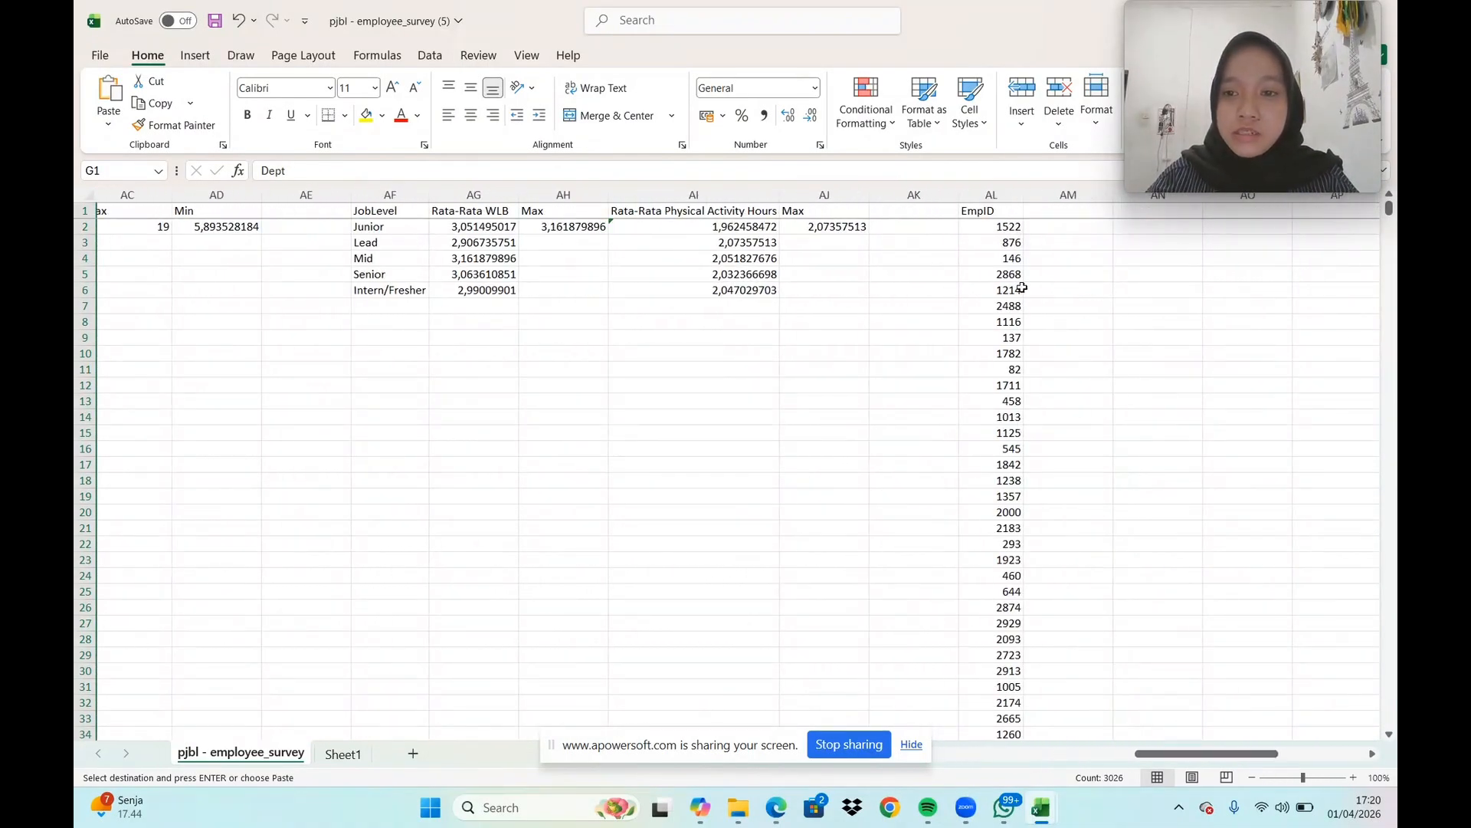
click(1096, 213)
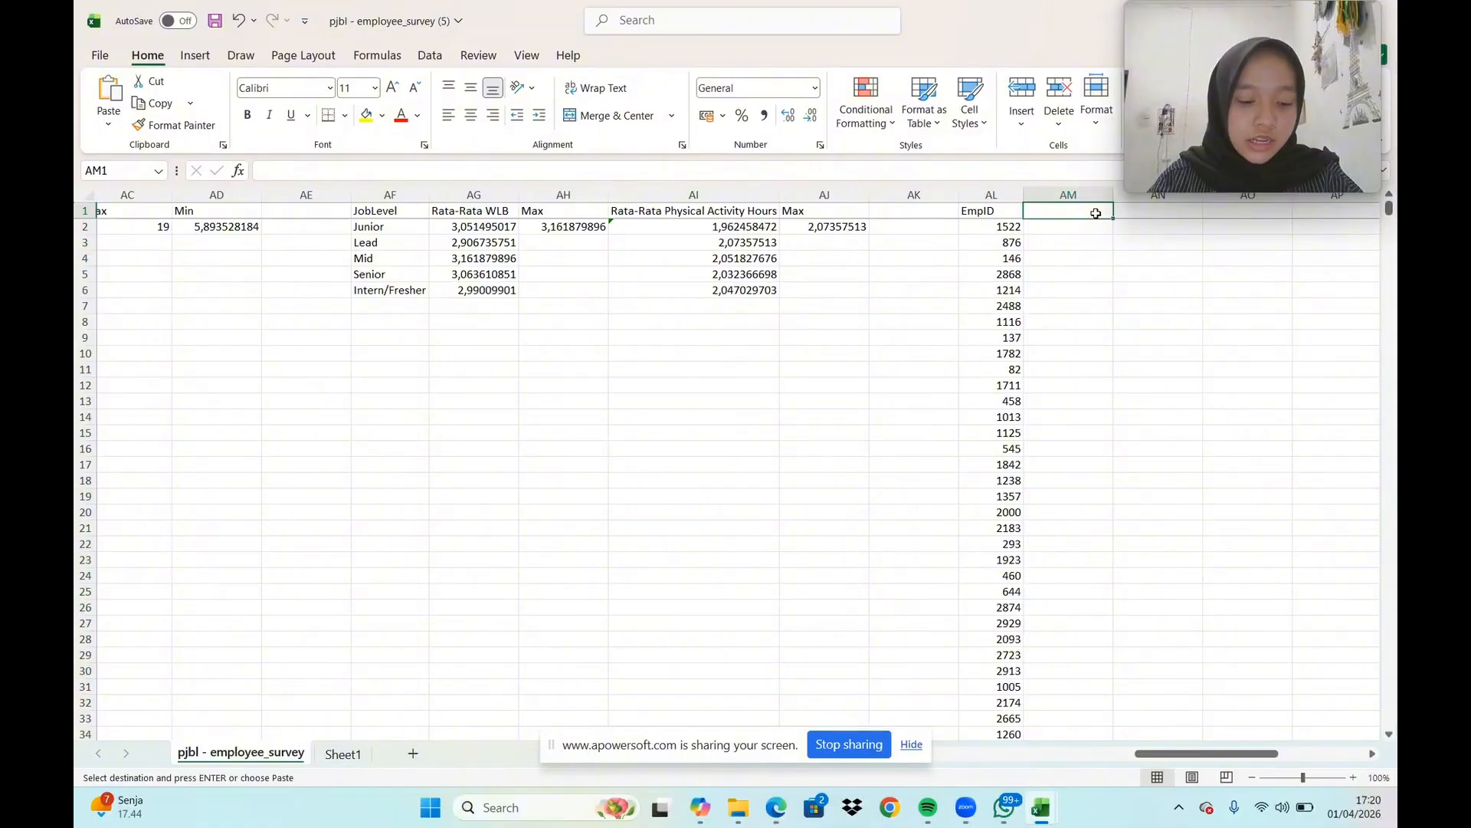
key(ctrl+v)
Copy the JobLevel column of the survey data into column AN and widen column AM to fit the department names
drag(1135, 757, 927, 757)
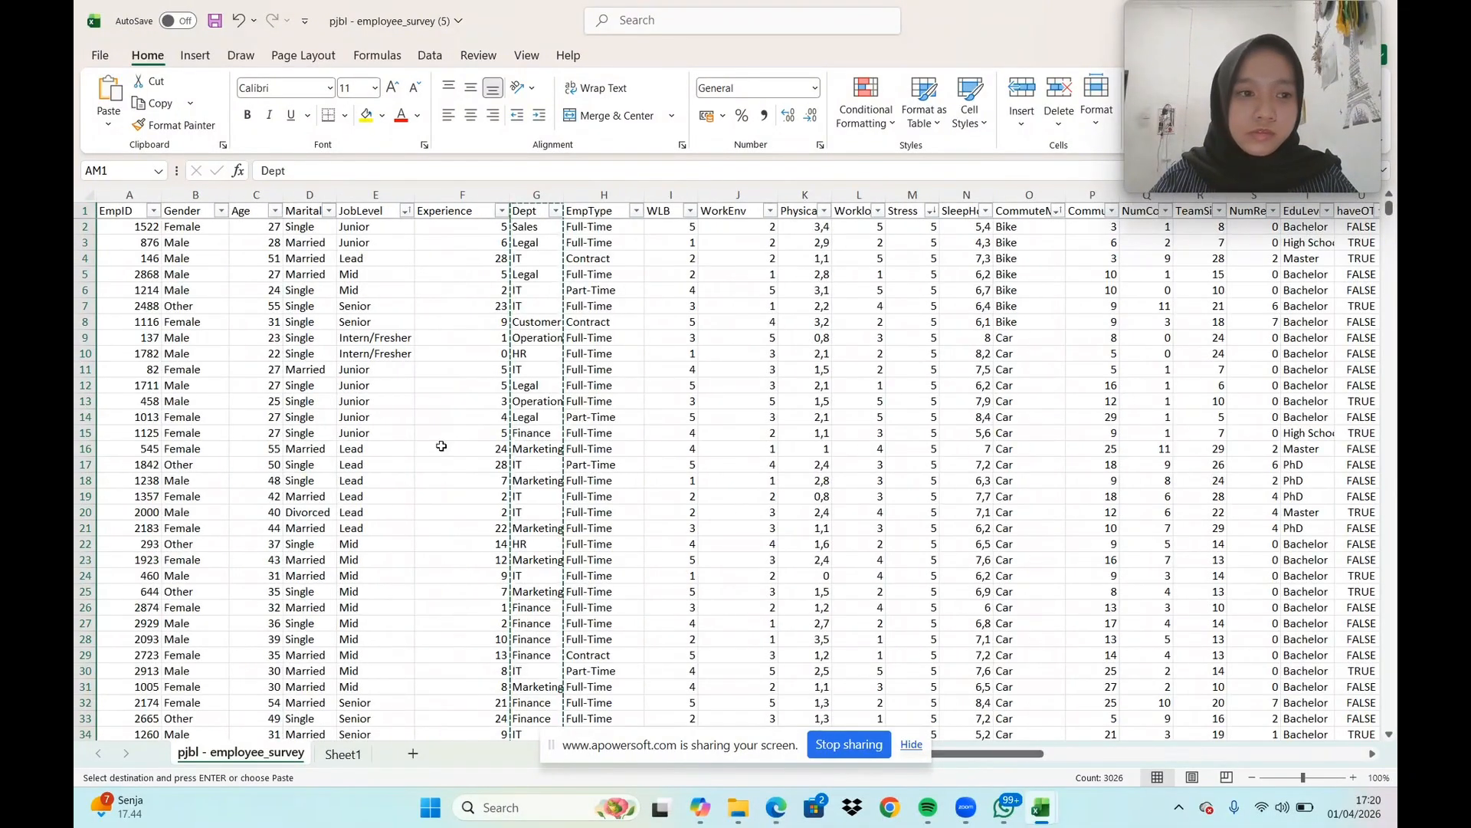
click(363, 193)
key(ctrl+c)
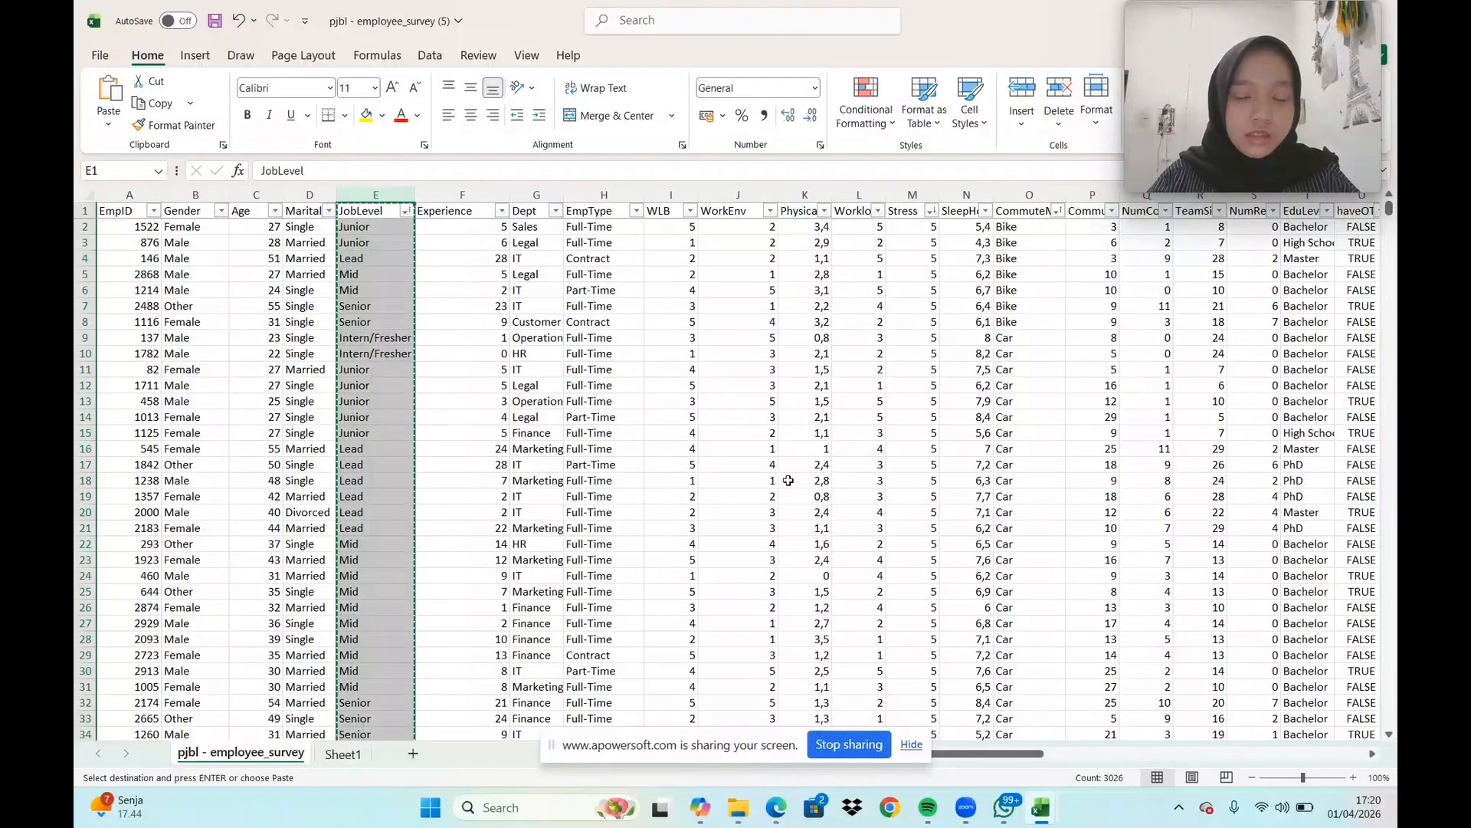
drag(969, 759, 1215, 764)
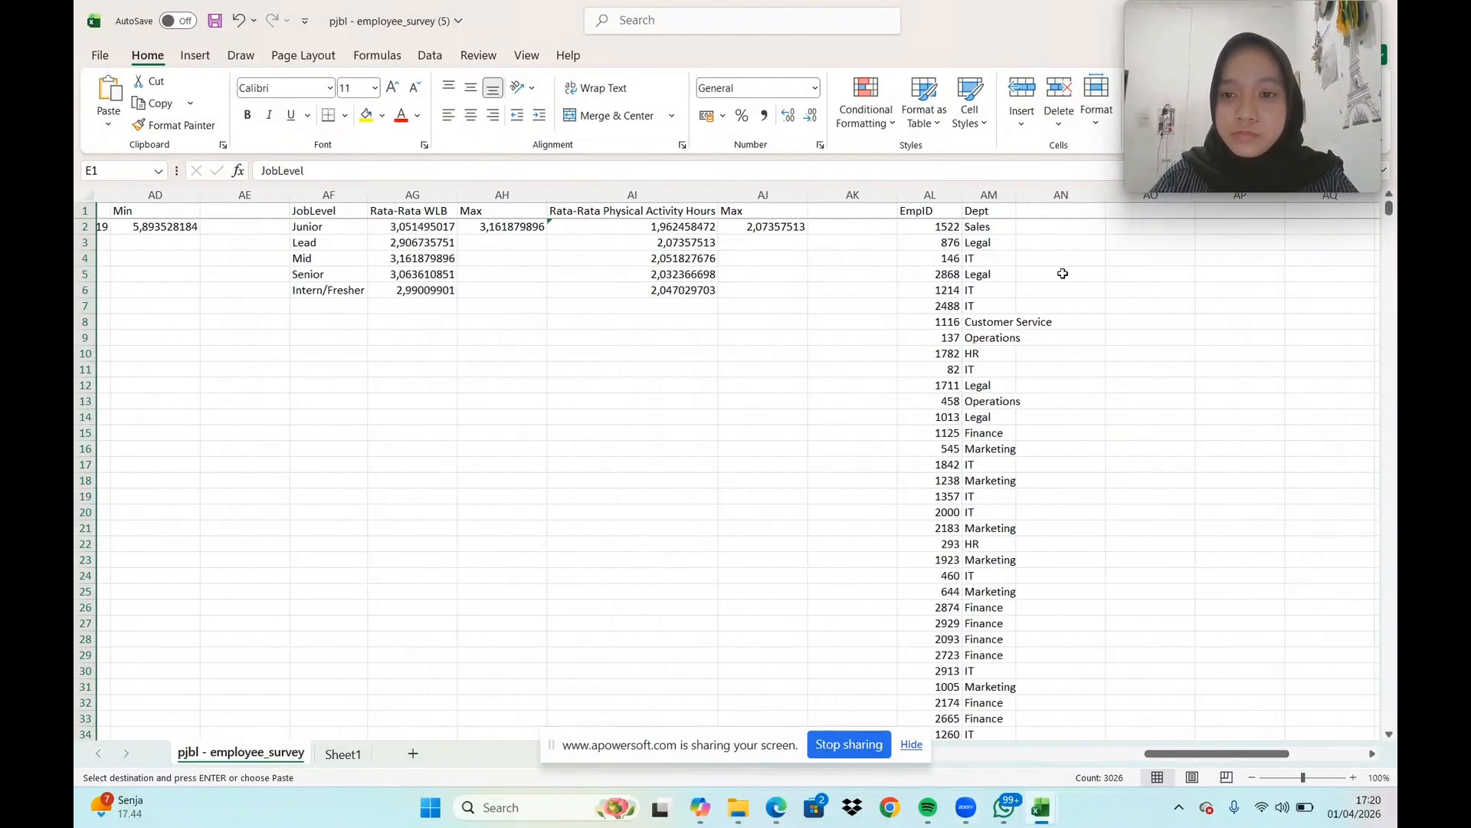
click(1074, 214)
key(ctrl+v)
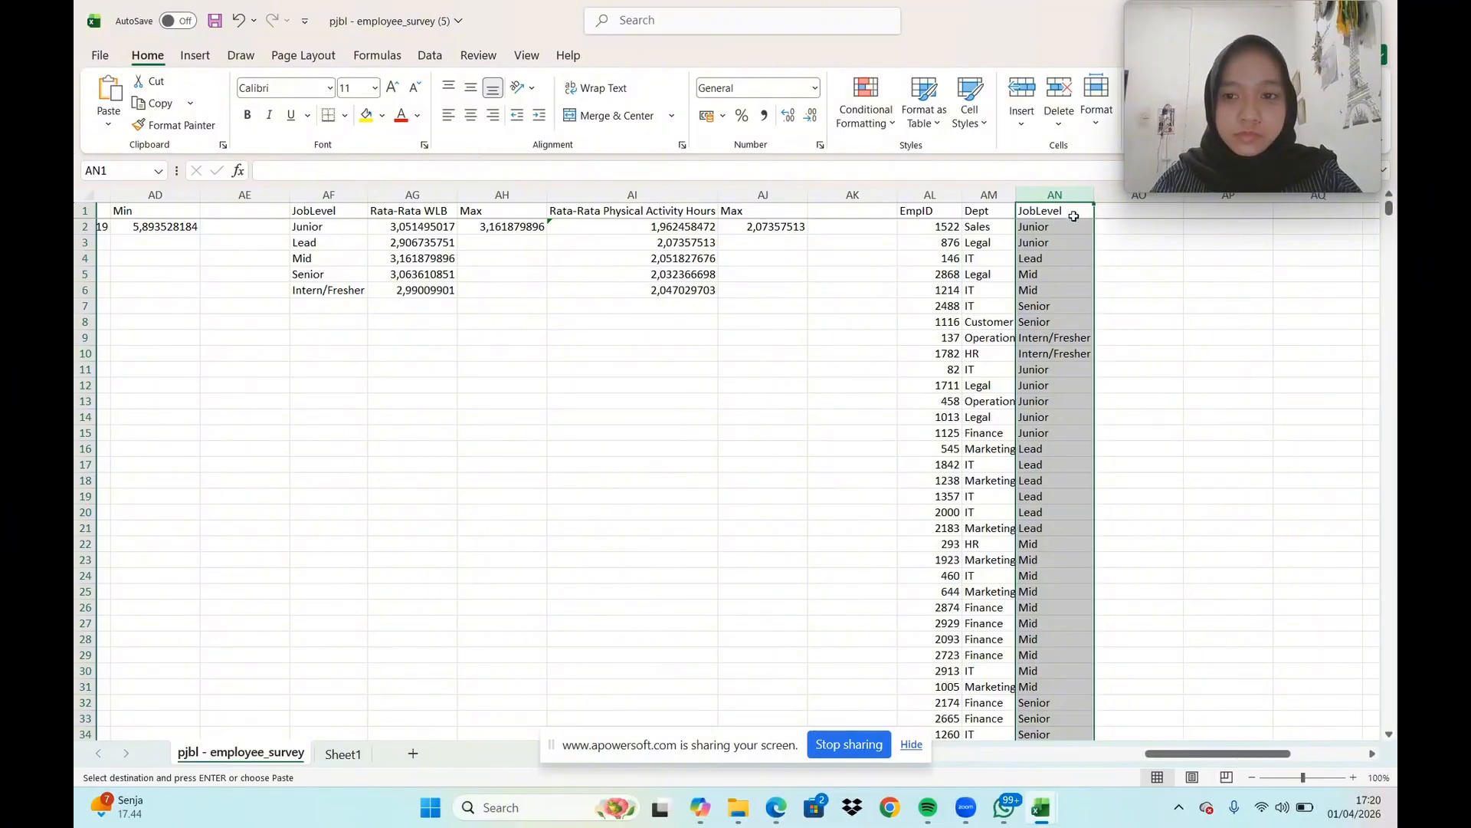
drag(1014, 195, 1067, 195)
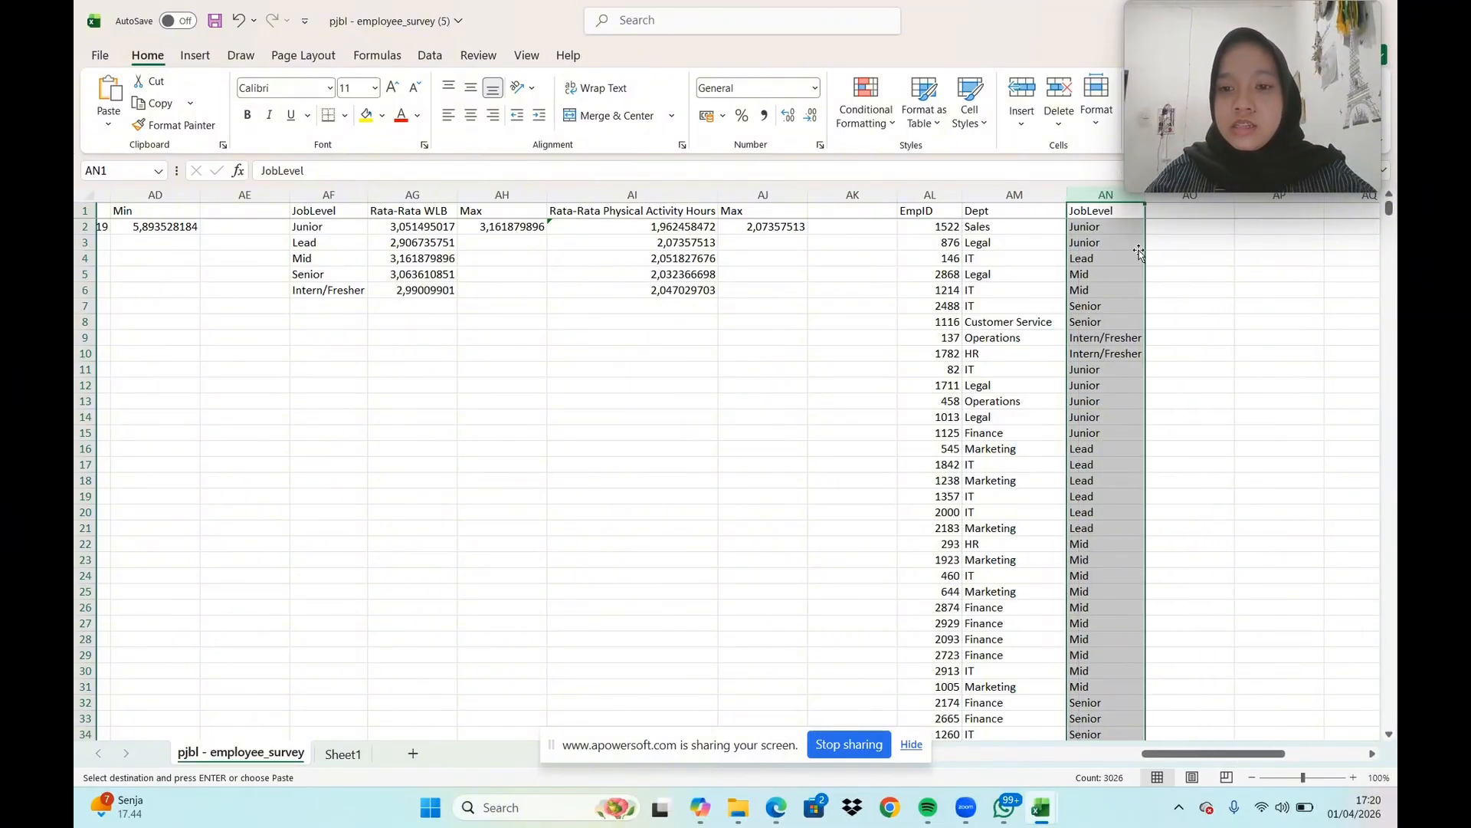
click(1196, 301)
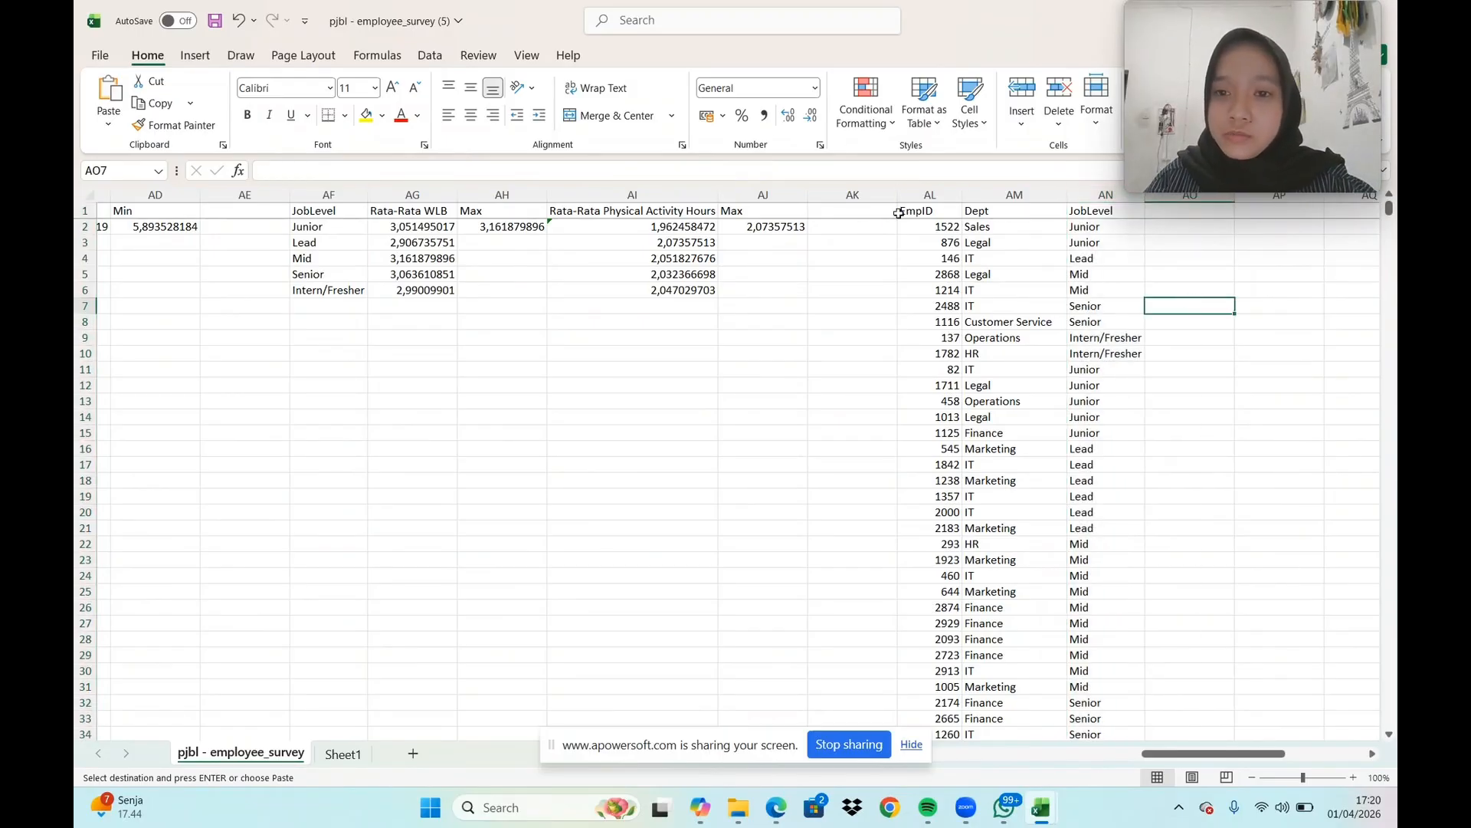
Insert a PivotTable based on columns AL to AN, placed on the existing worksheet at cell AP1
click(938, 197)
drag(951, 198, 1077, 196)
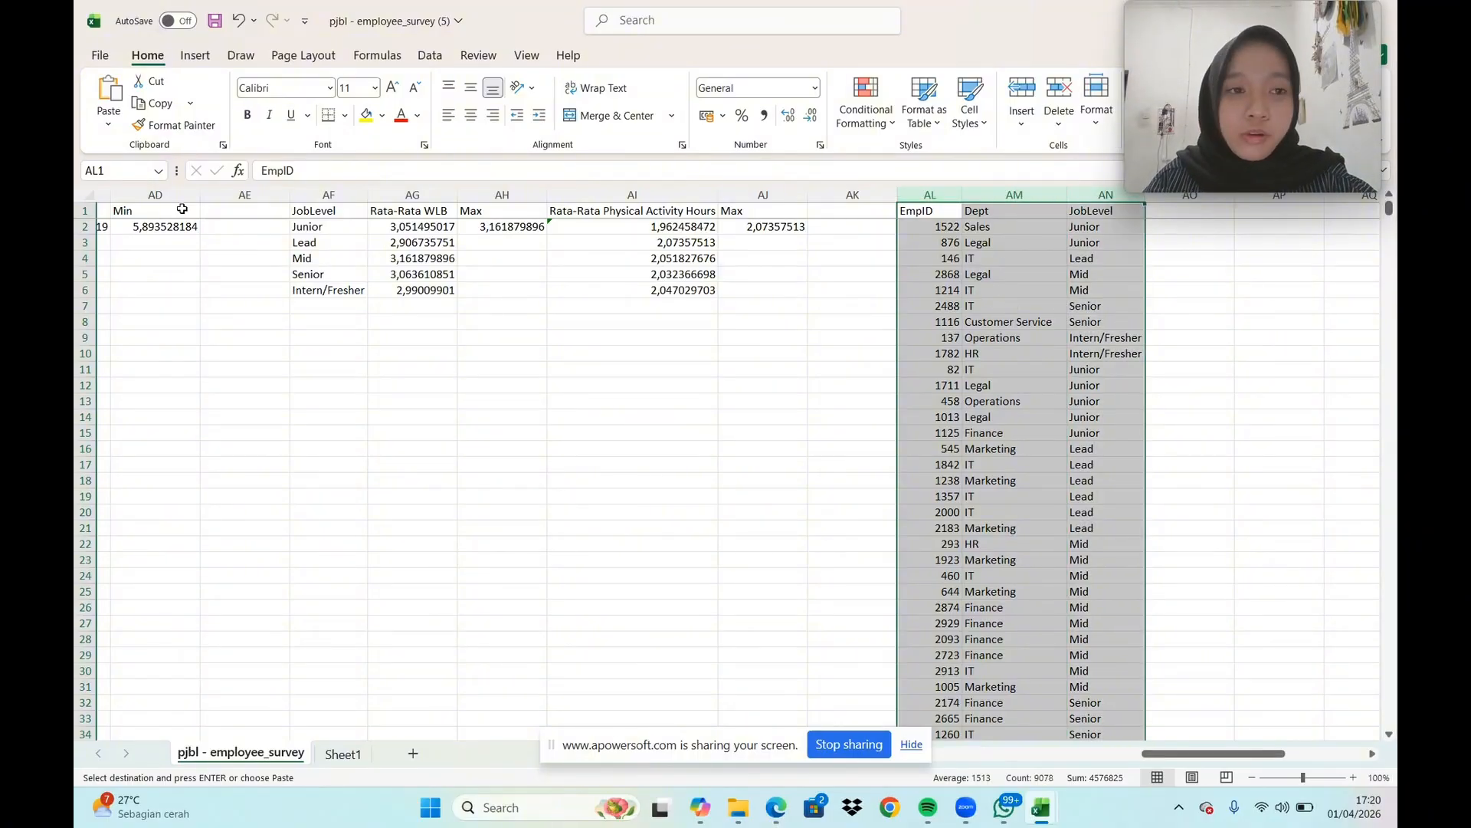
click(196, 56)
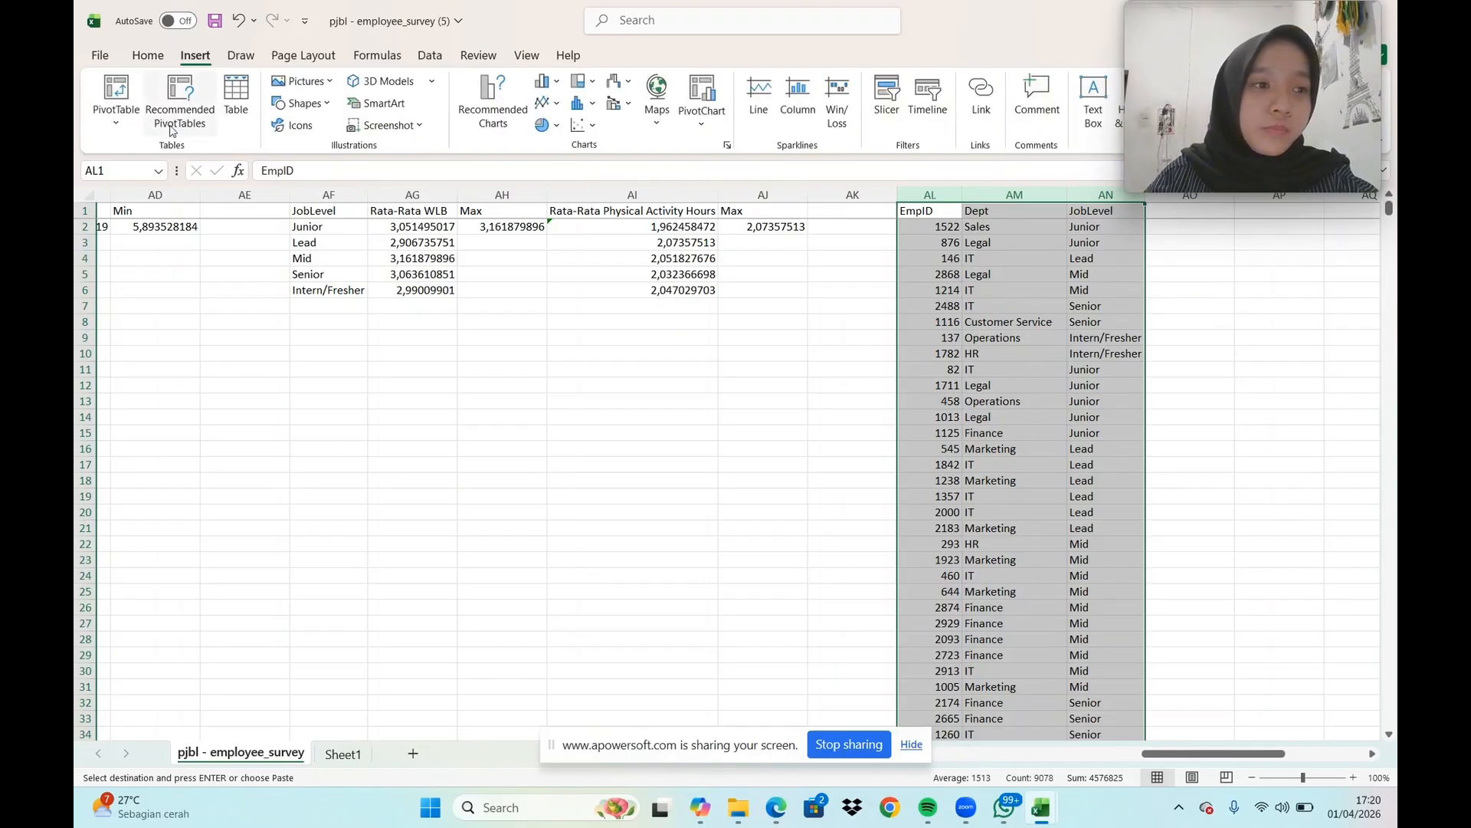
click(117, 95)
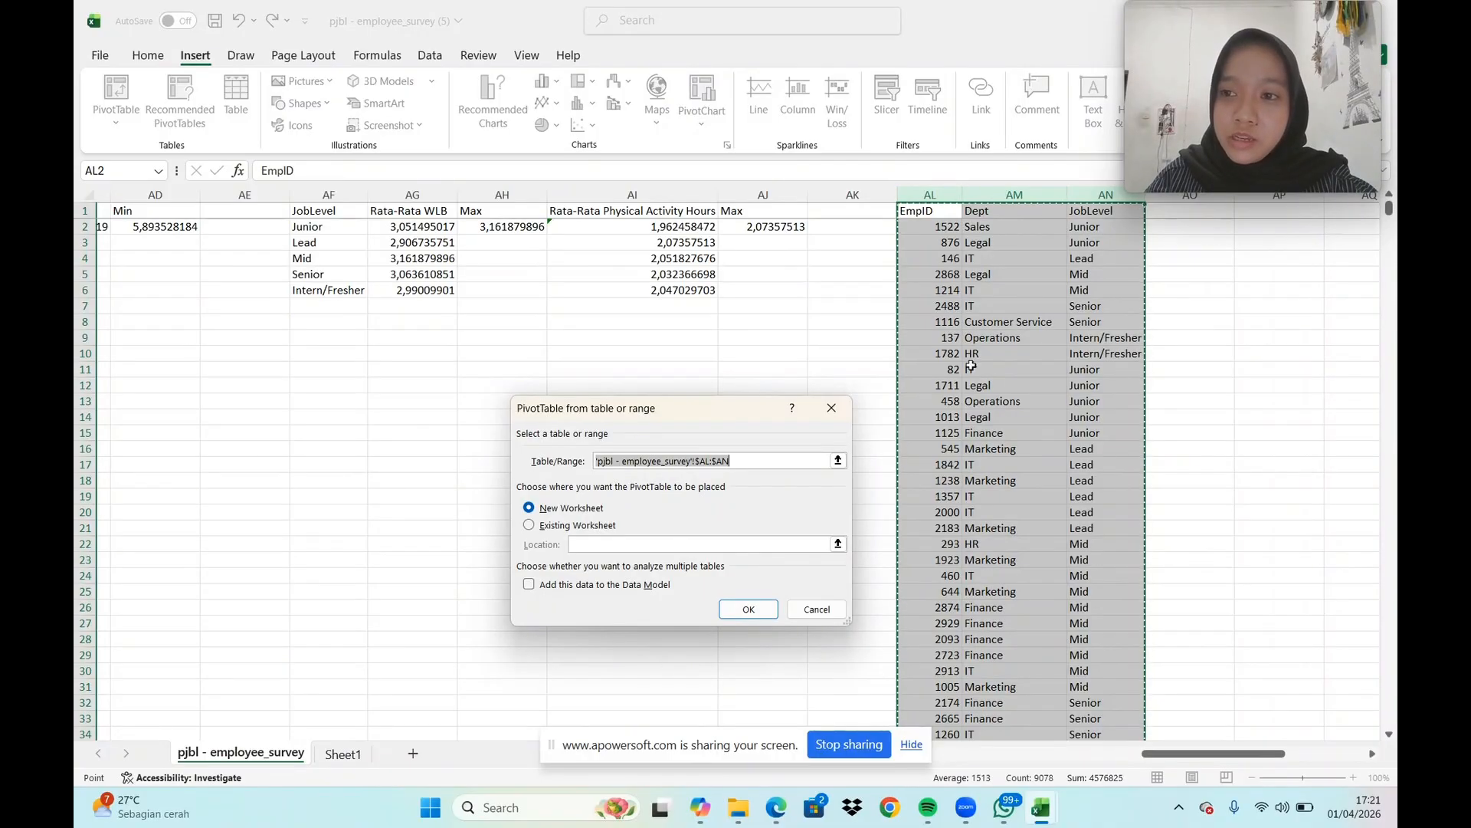
scroll(690, 487, down, 1)
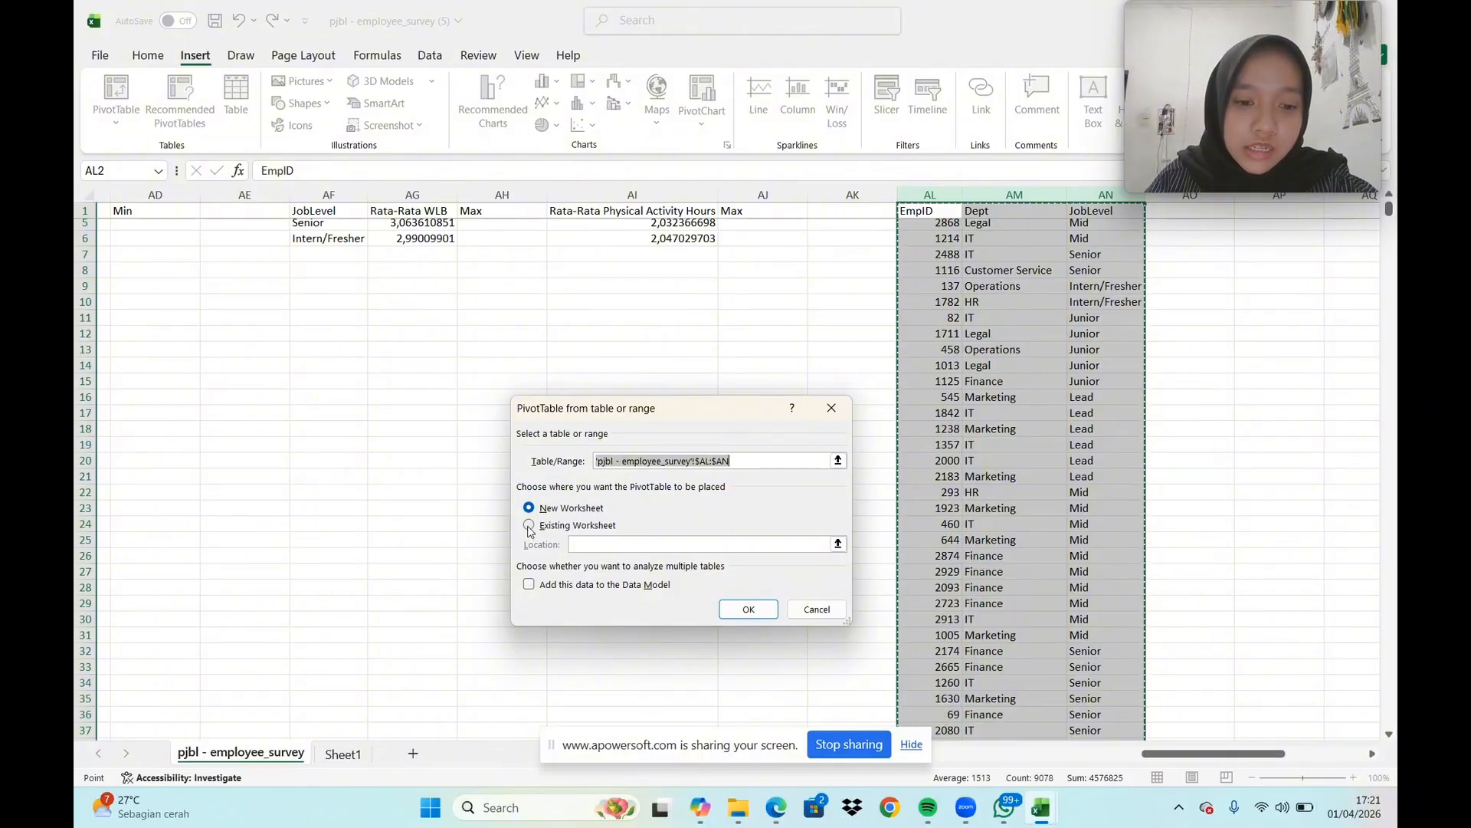
click(532, 527)
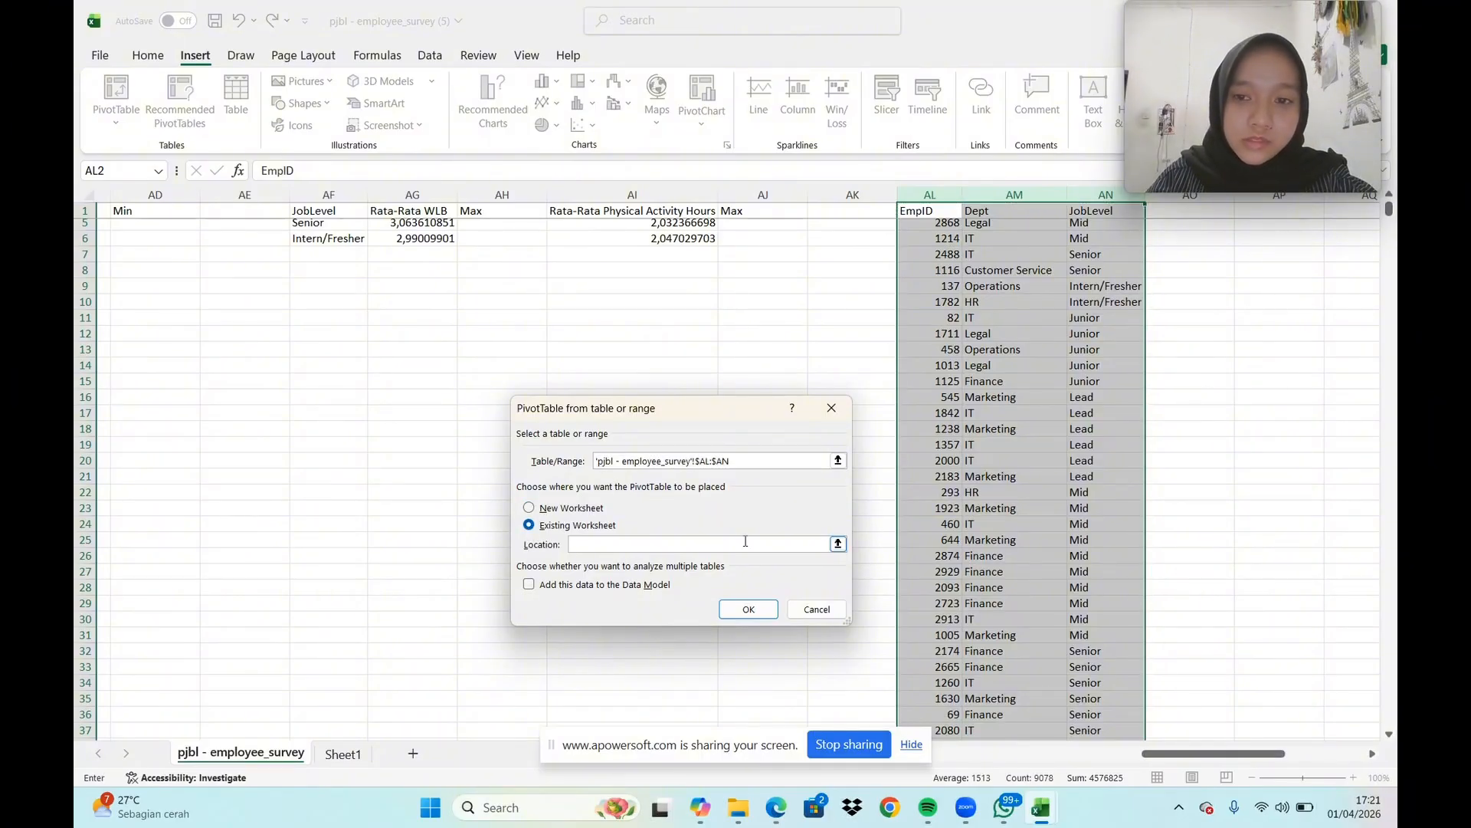
scroll(1257, 601, up, 1)
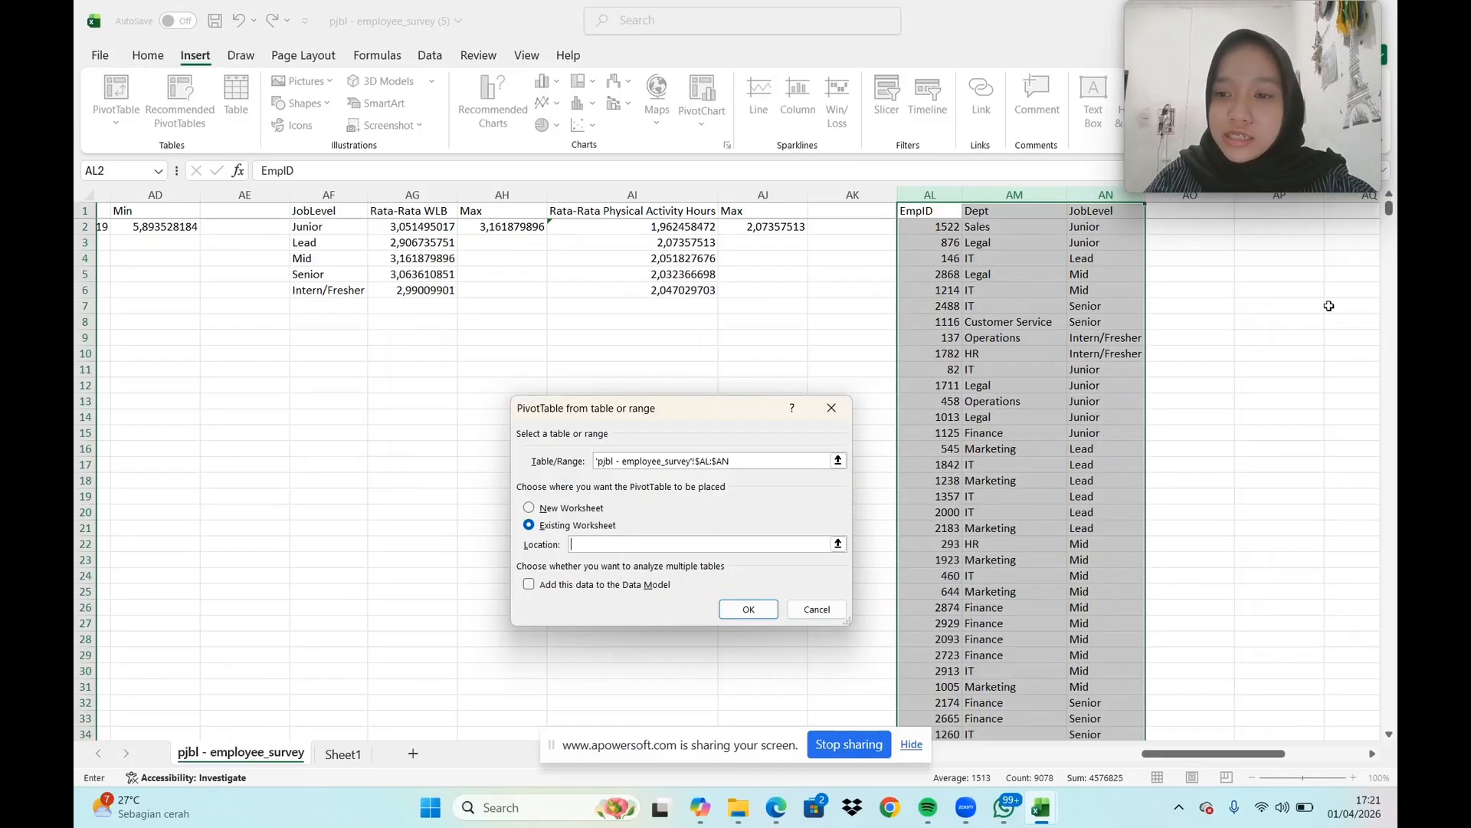
click(1371, 754)
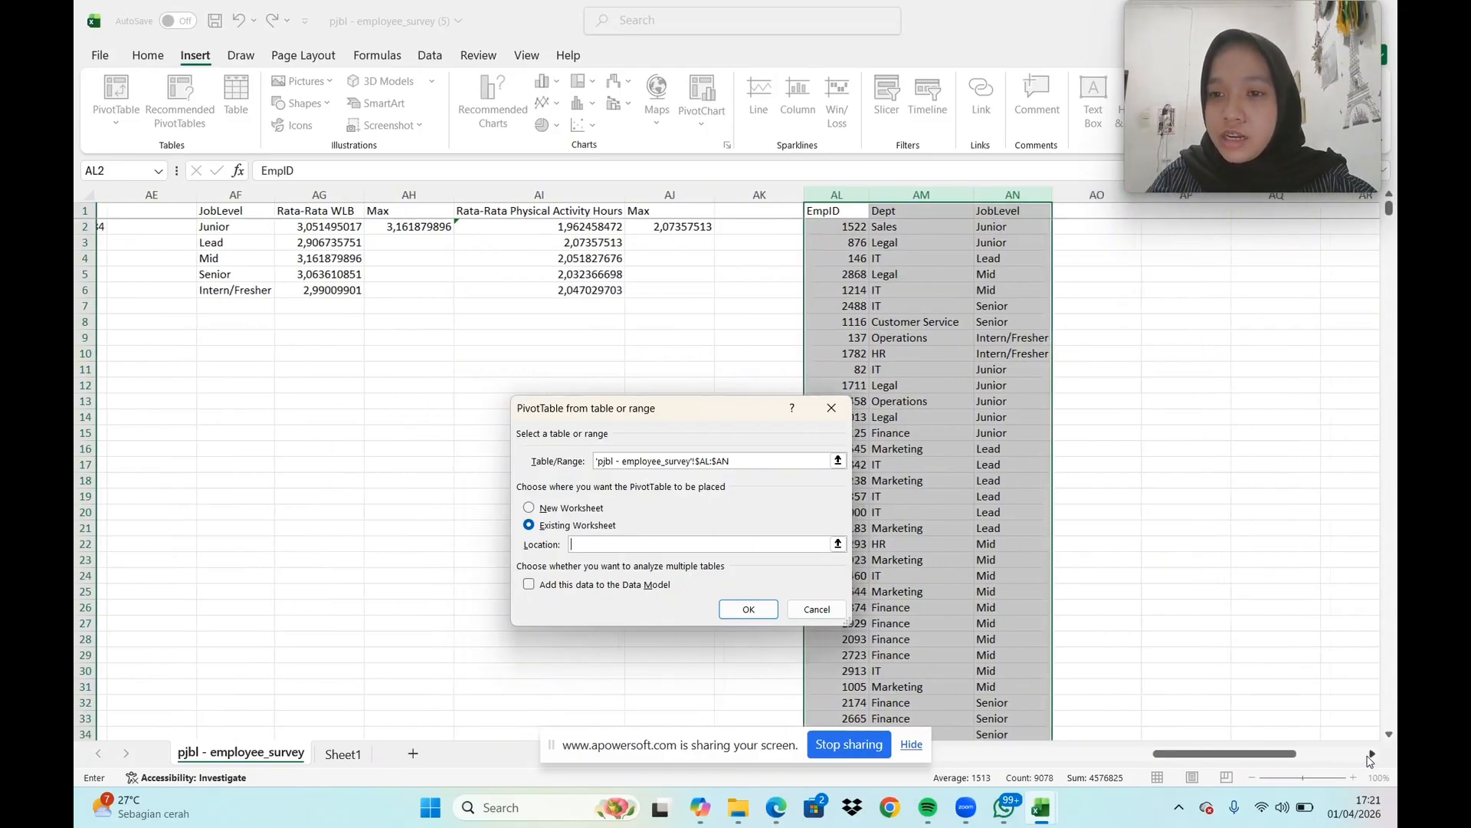
click(1372, 754)
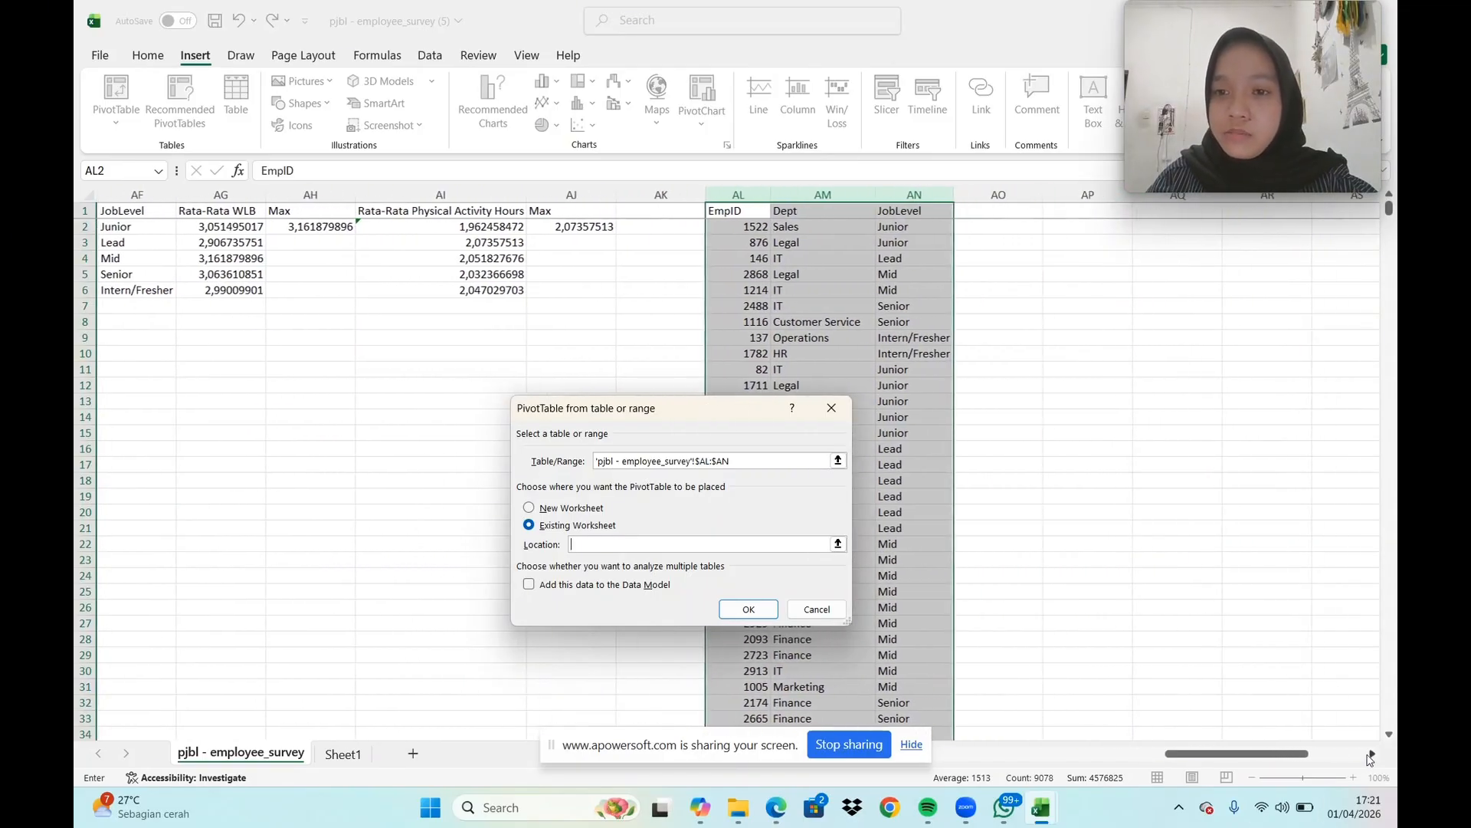
click(1089, 215)
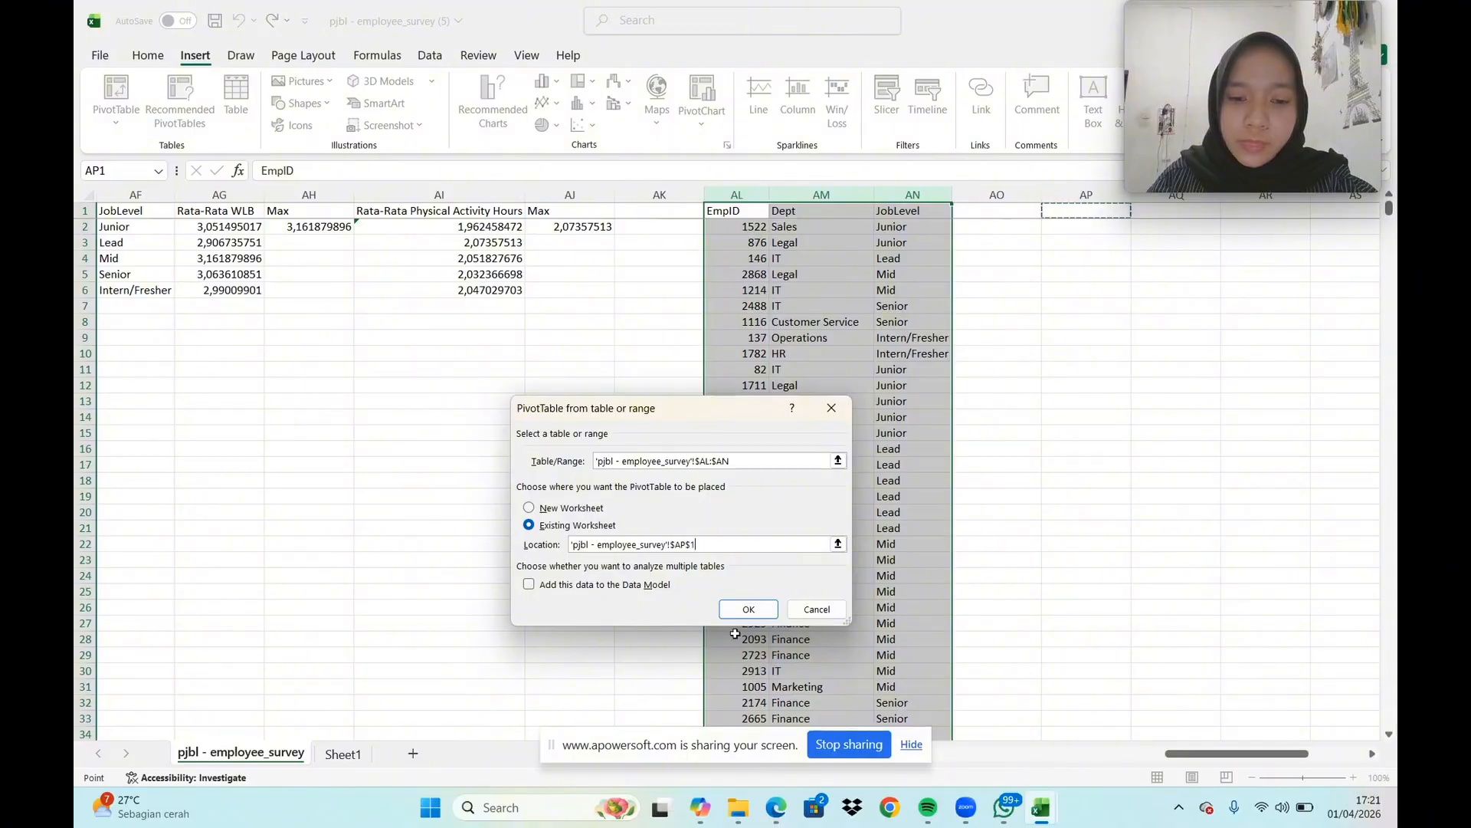
click(749, 609)
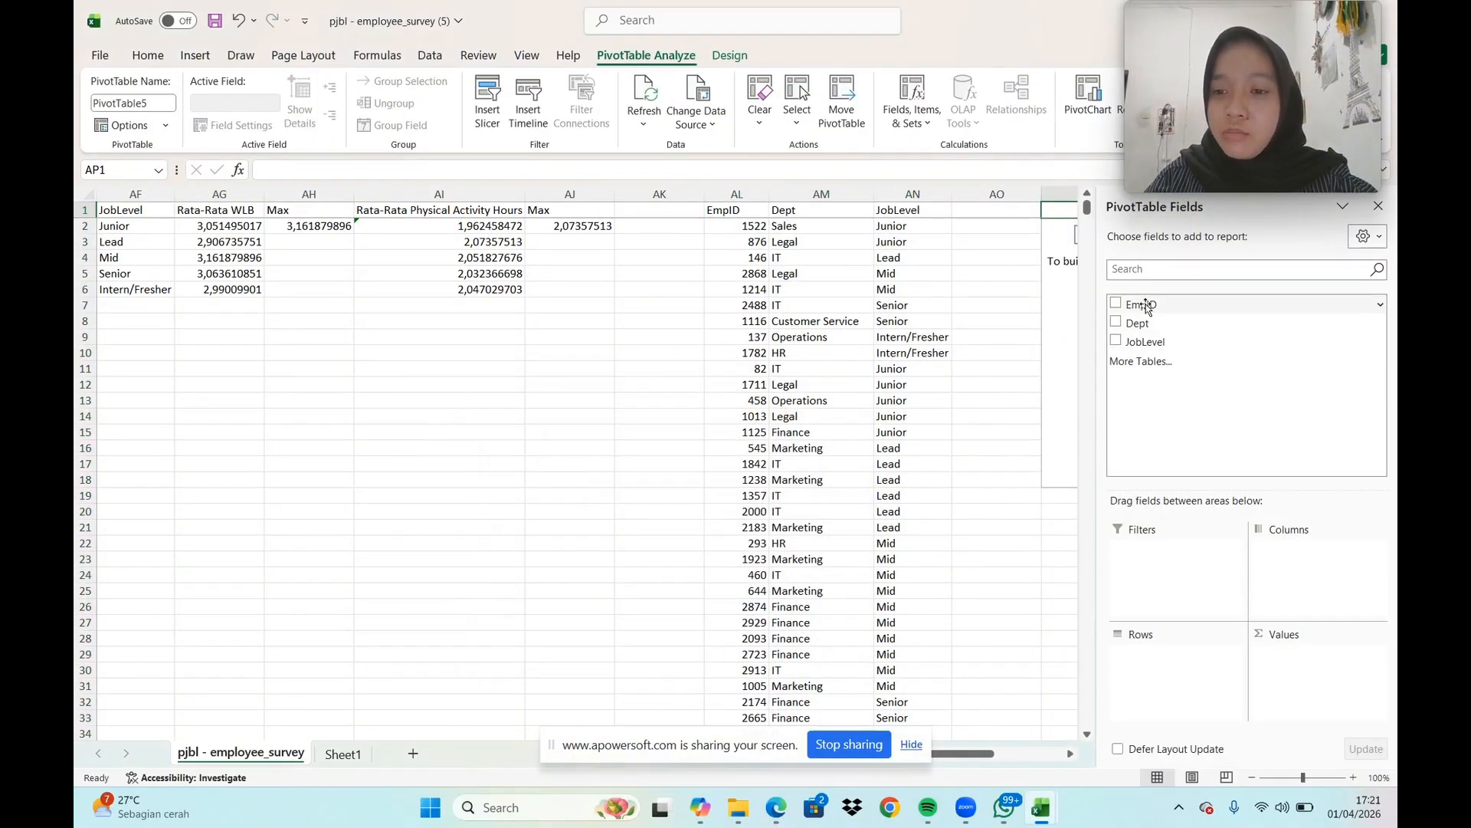
Lay out the PivotTable with Dept as rows, JobLevel as columns and Sum of EmpID as values, then close the field list
drag(1149, 306, 1294, 663)
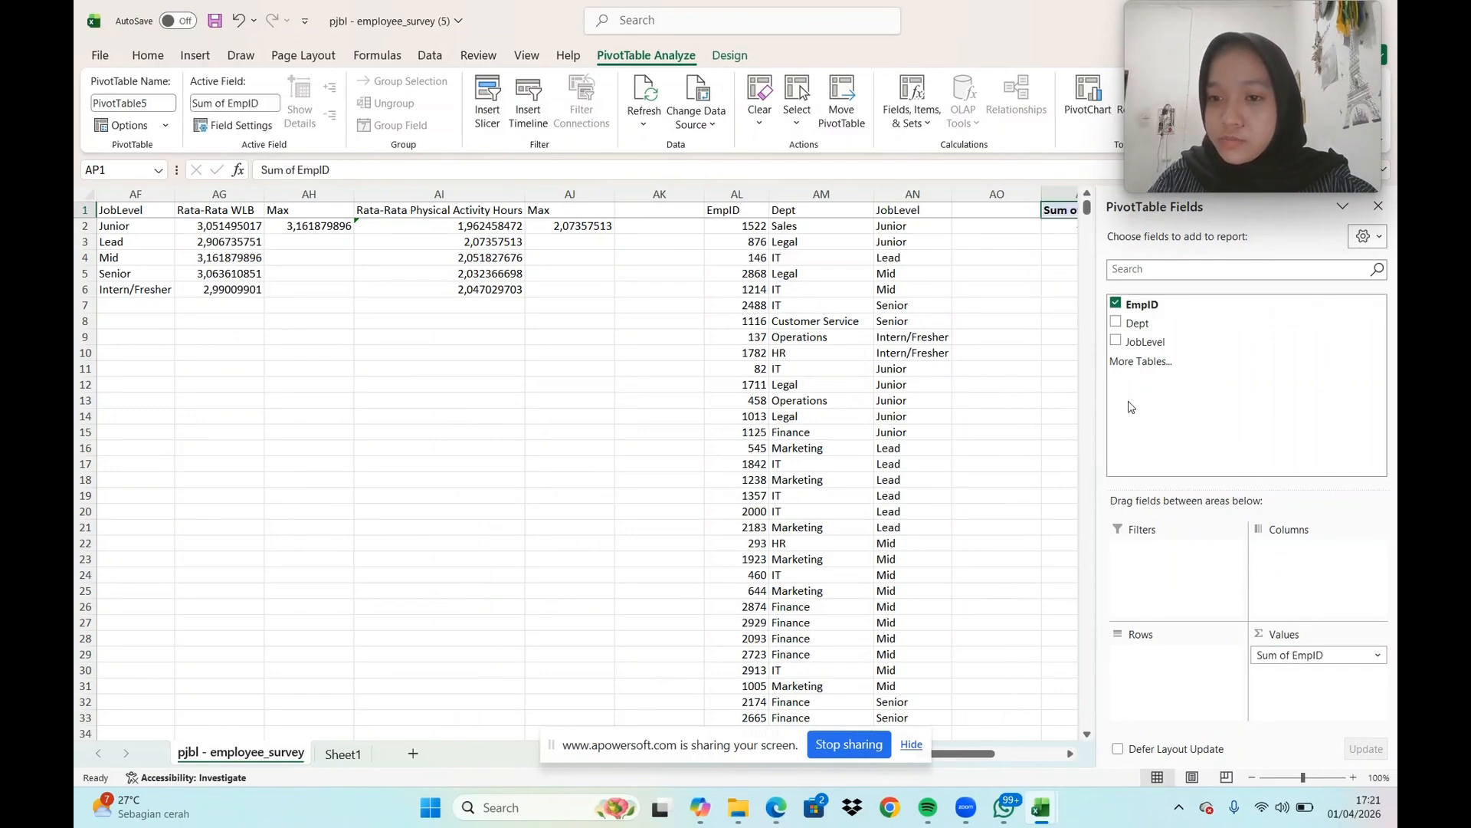
drag(1134, 323, 1291, 573)
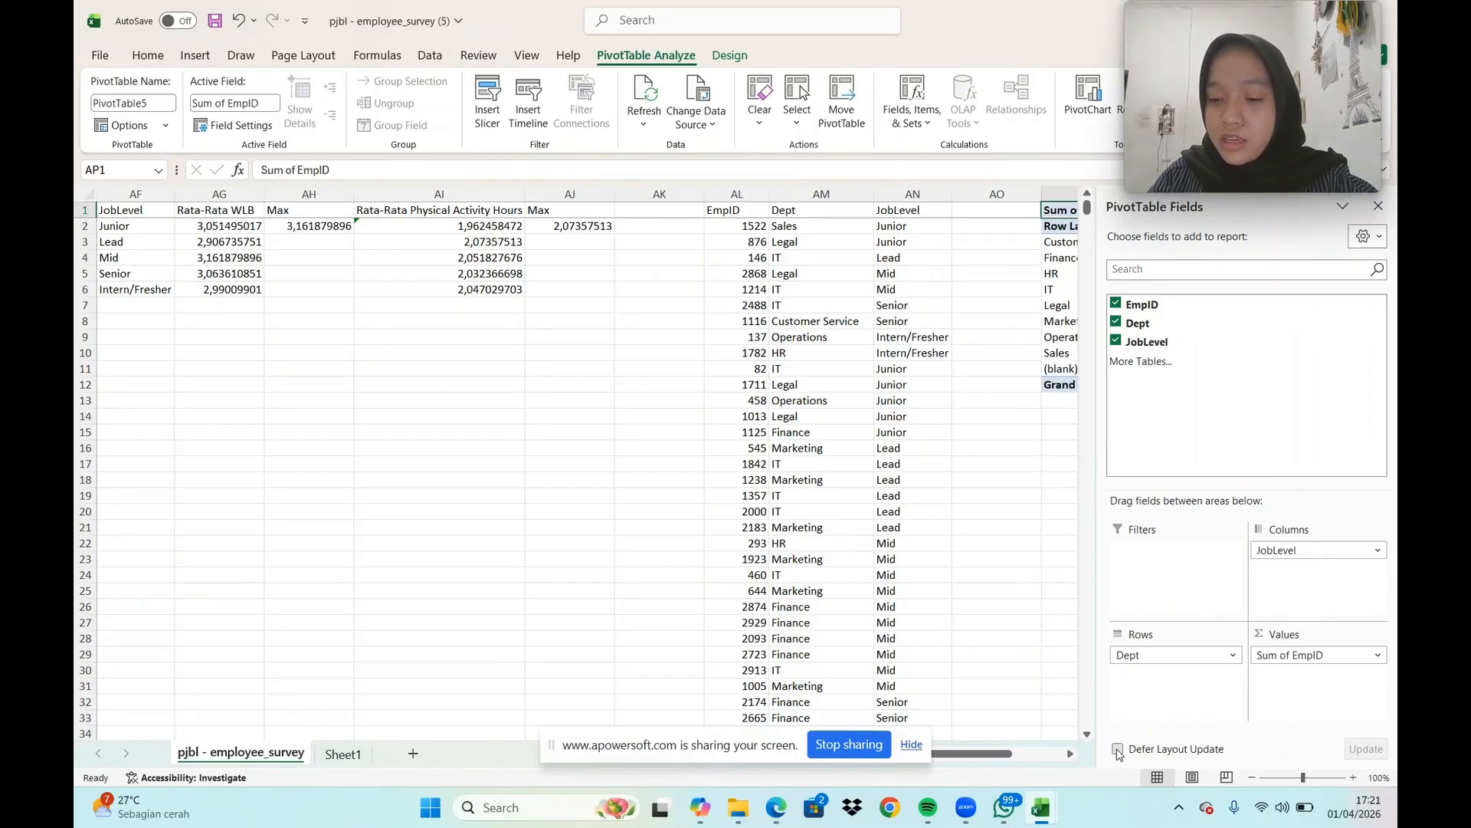
click(1378, 205)
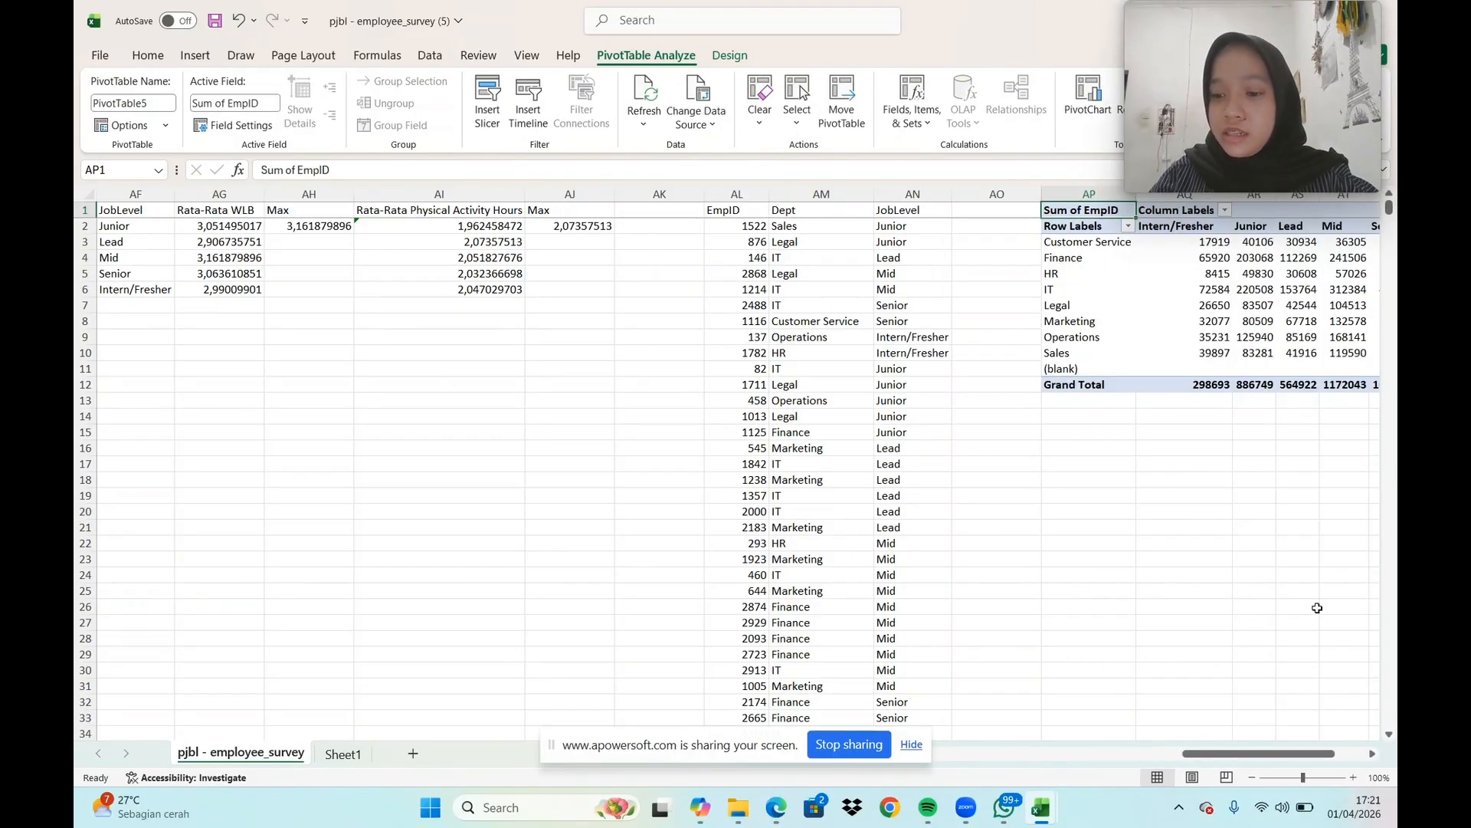
Insert a 2-D stacked column PivotChart from the PivotTable in columns AP to AW
drag(1303, 754, 1334, 755)
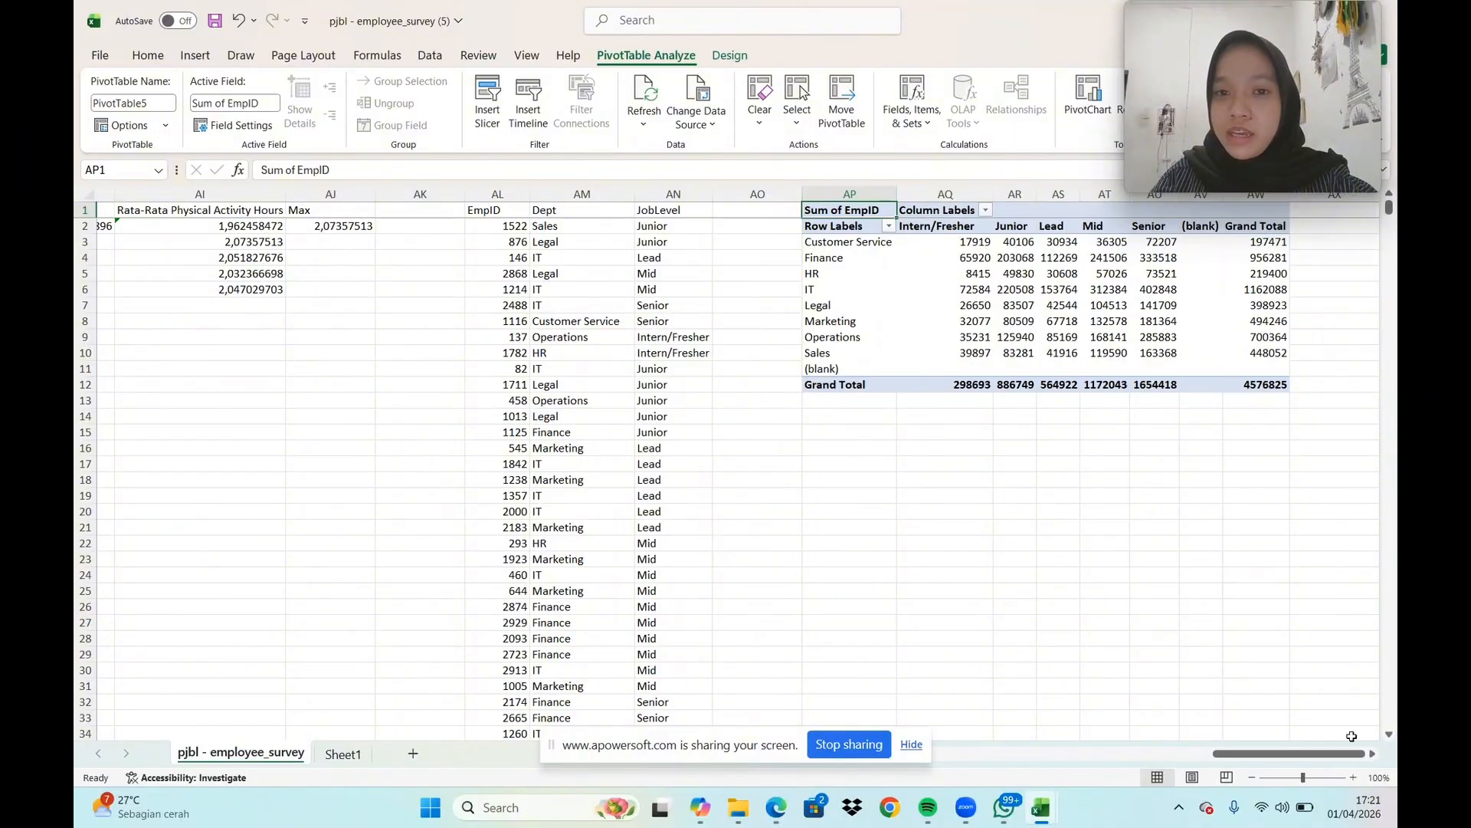
click(1371, 755)
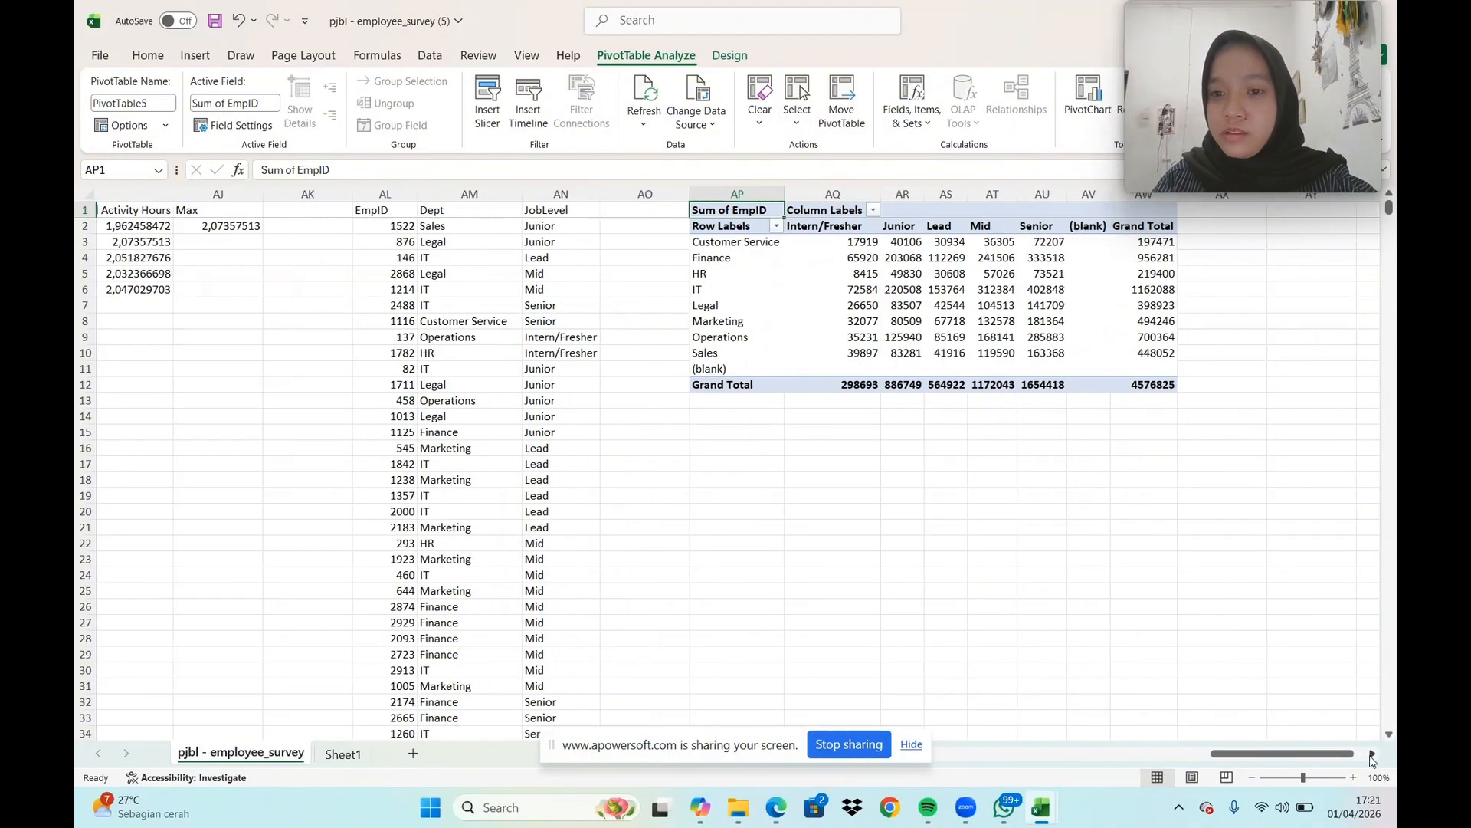
click(1371, 754)
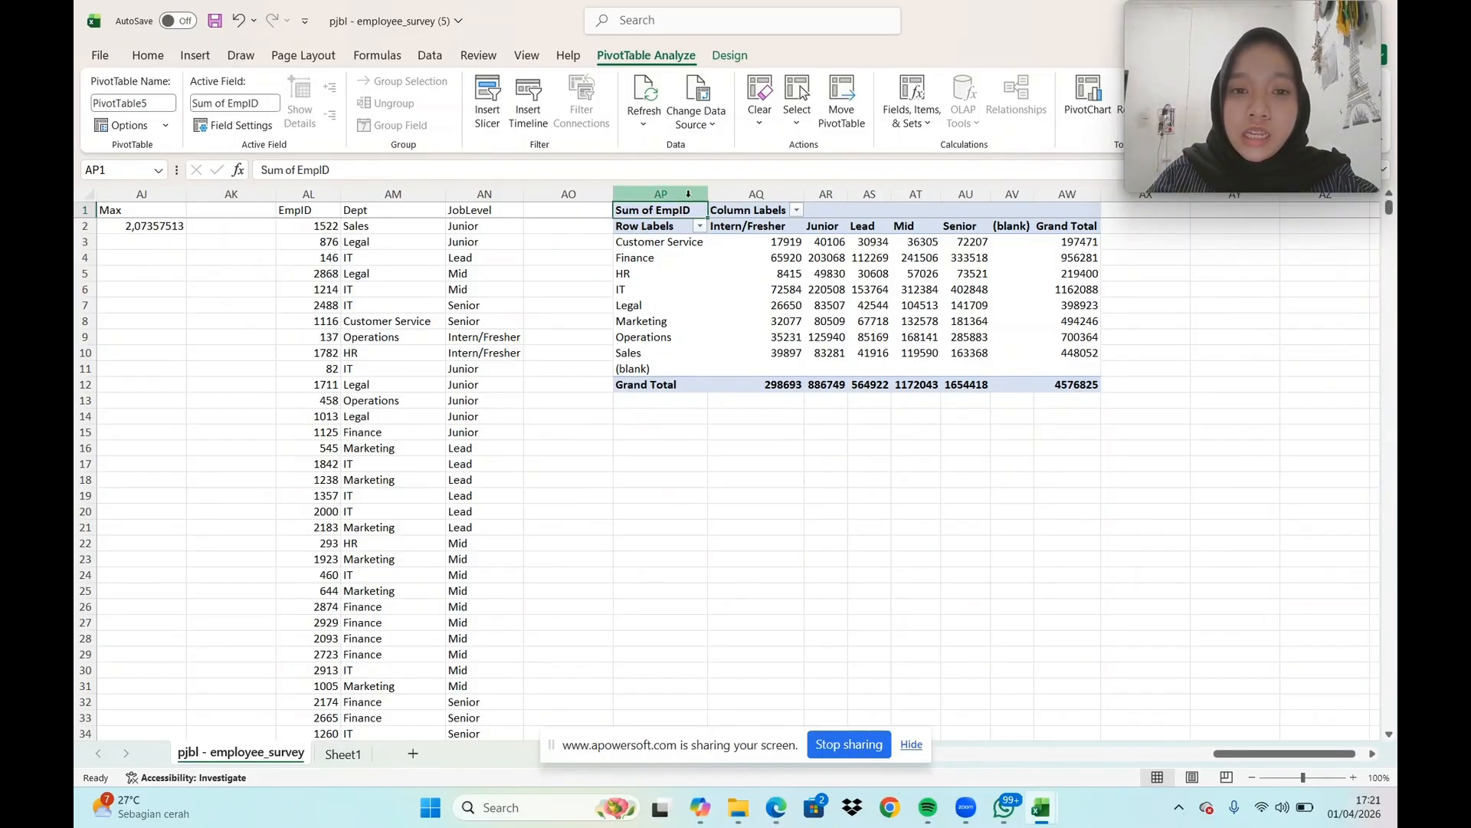
drag(688, 194, 1076, 200)
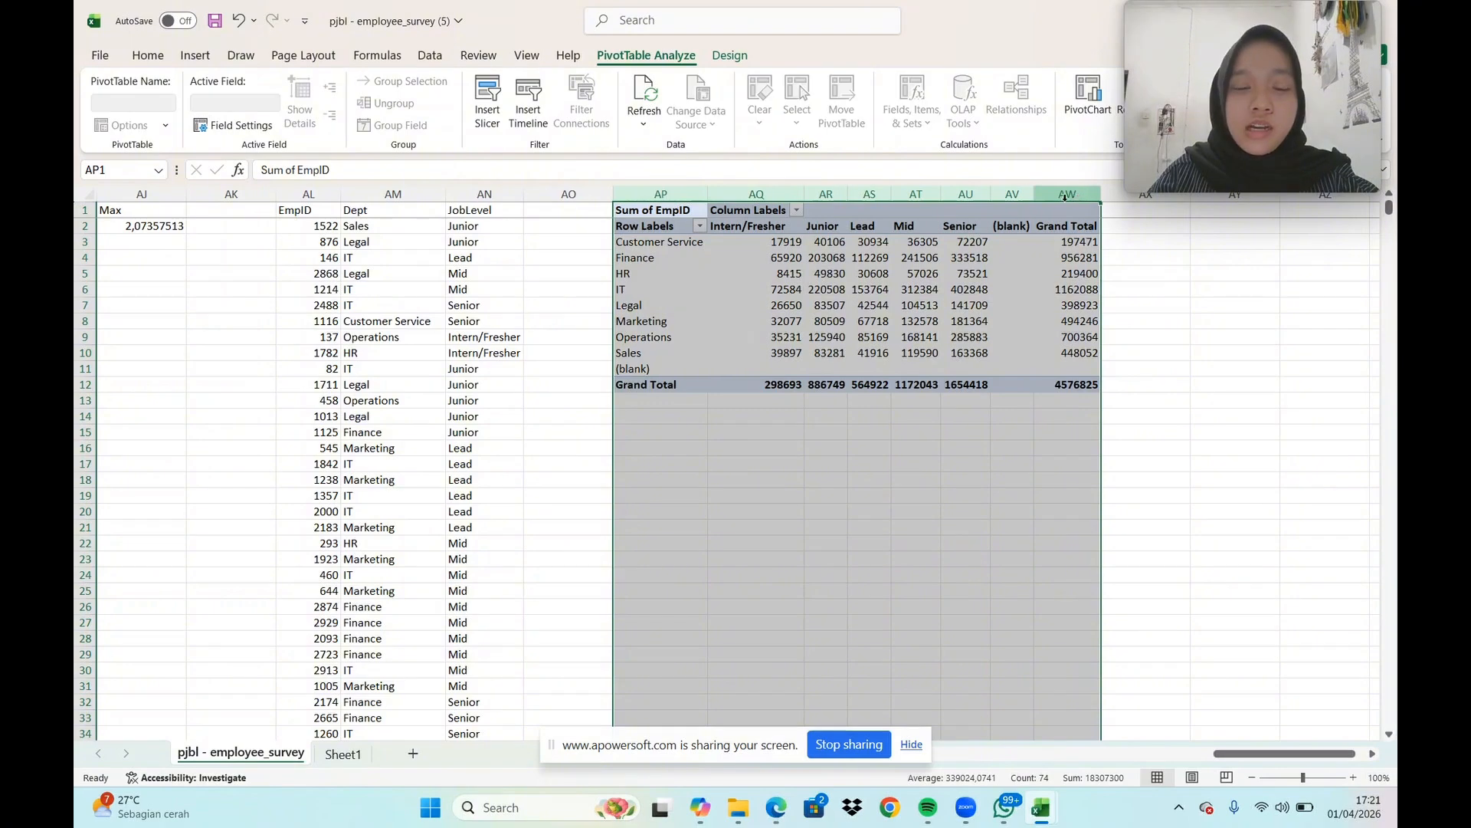
click(195, 55)
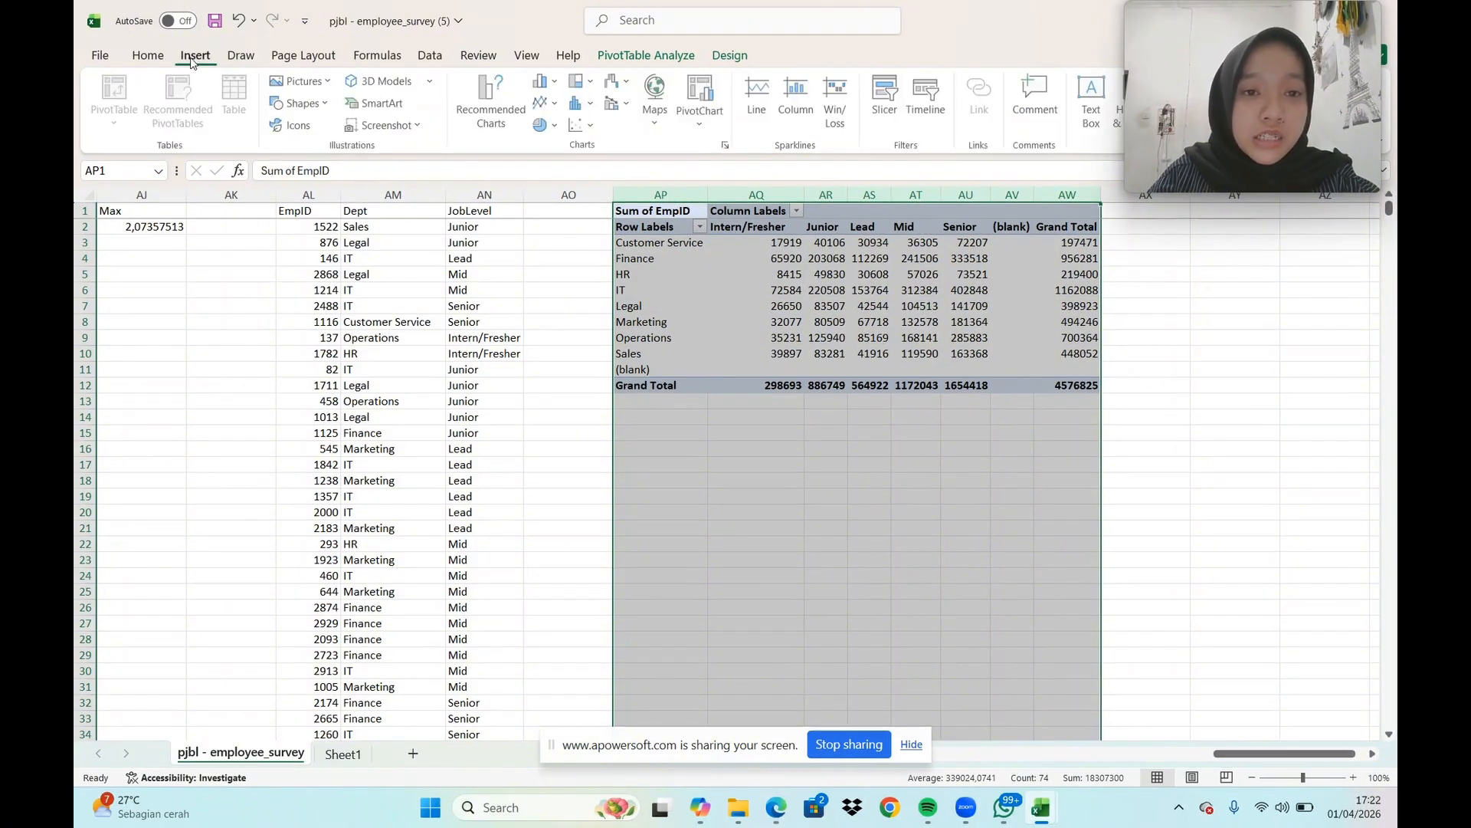
click(551, 85)
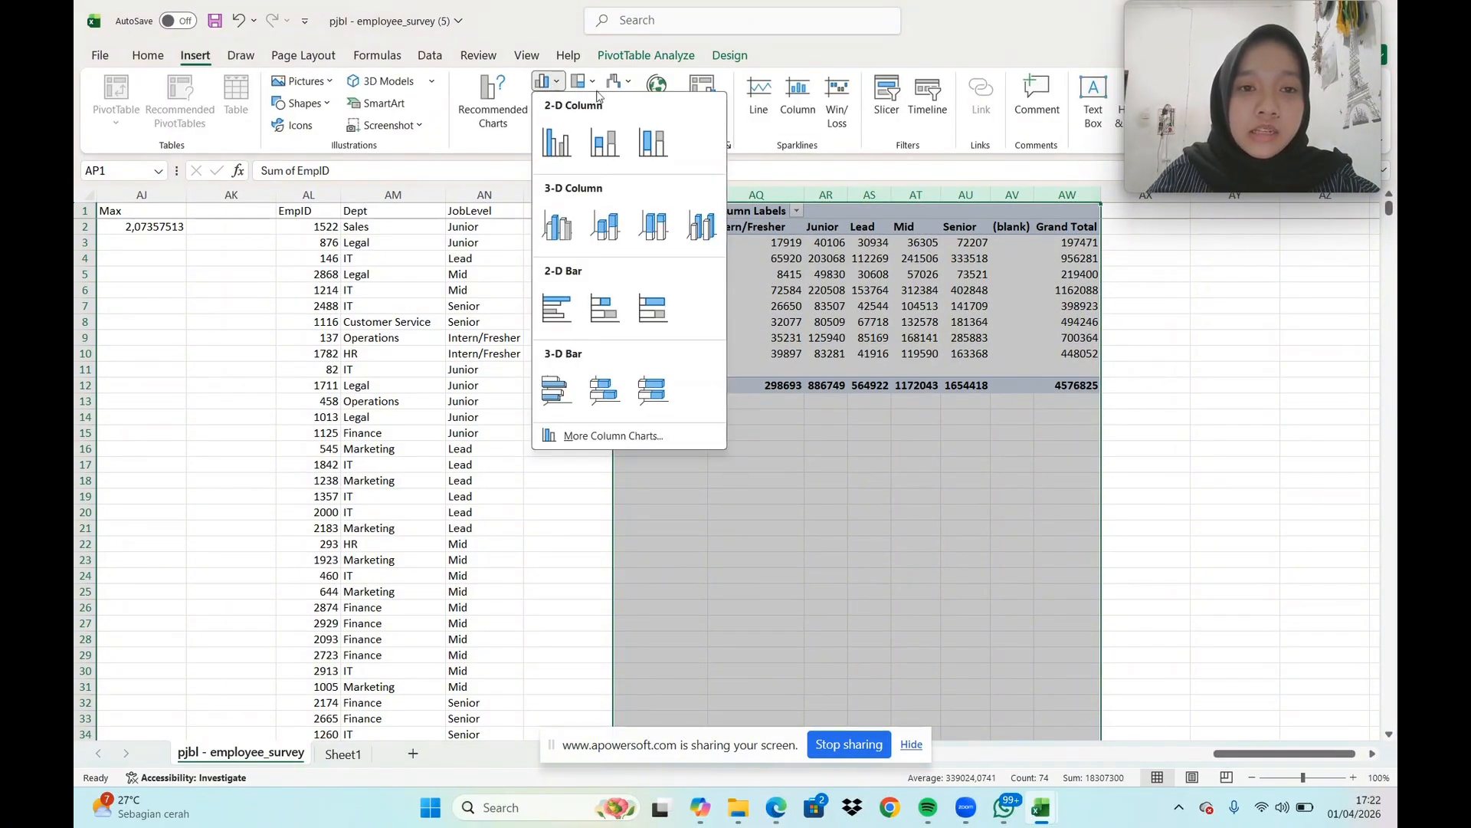
click(606, 143)
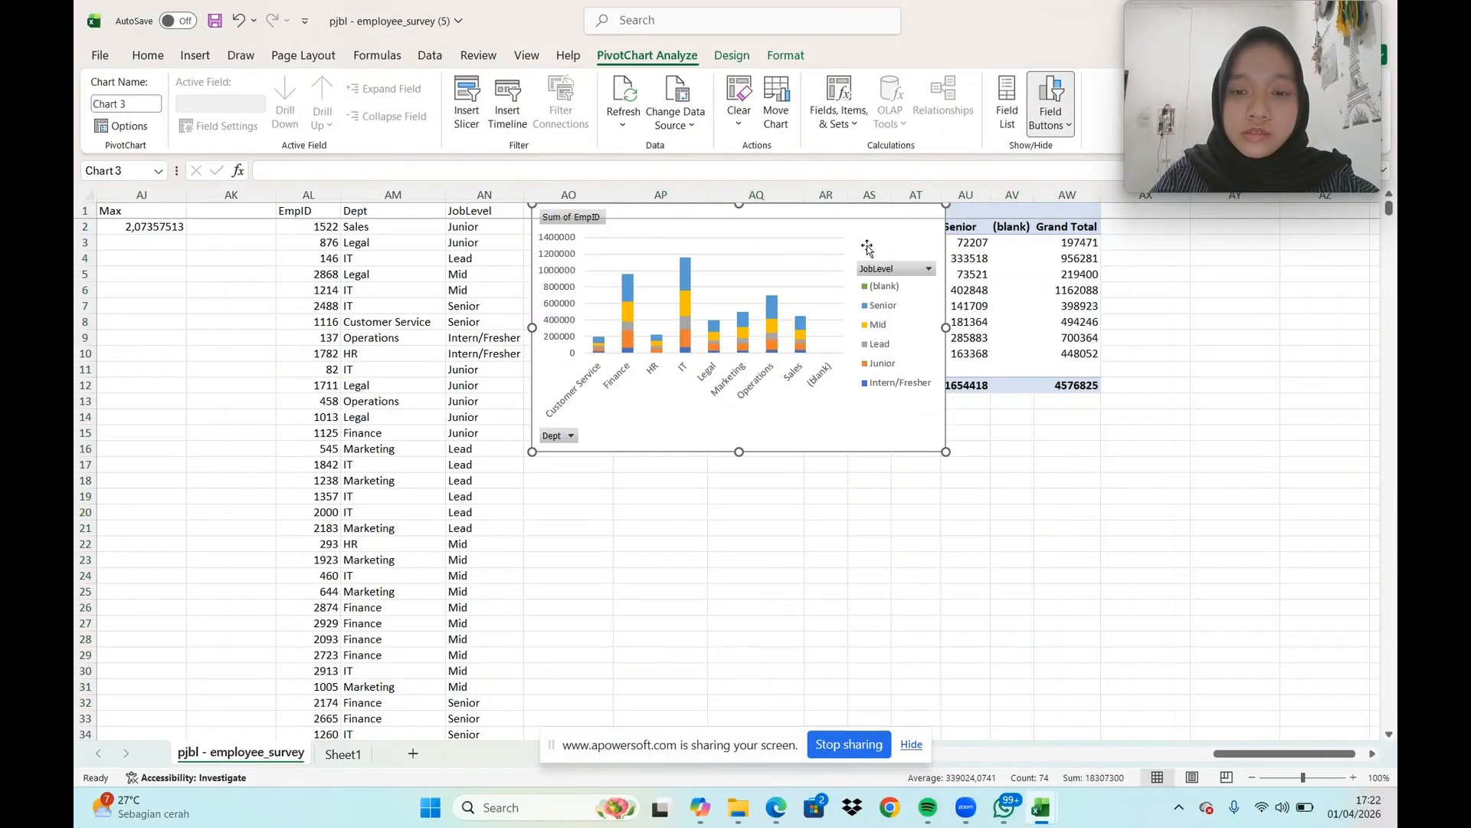
Move the PivotChart below the PivotTable and enlarge it to span columns AP to AW, down to about row 32
drag(872, 256, 962, 463)
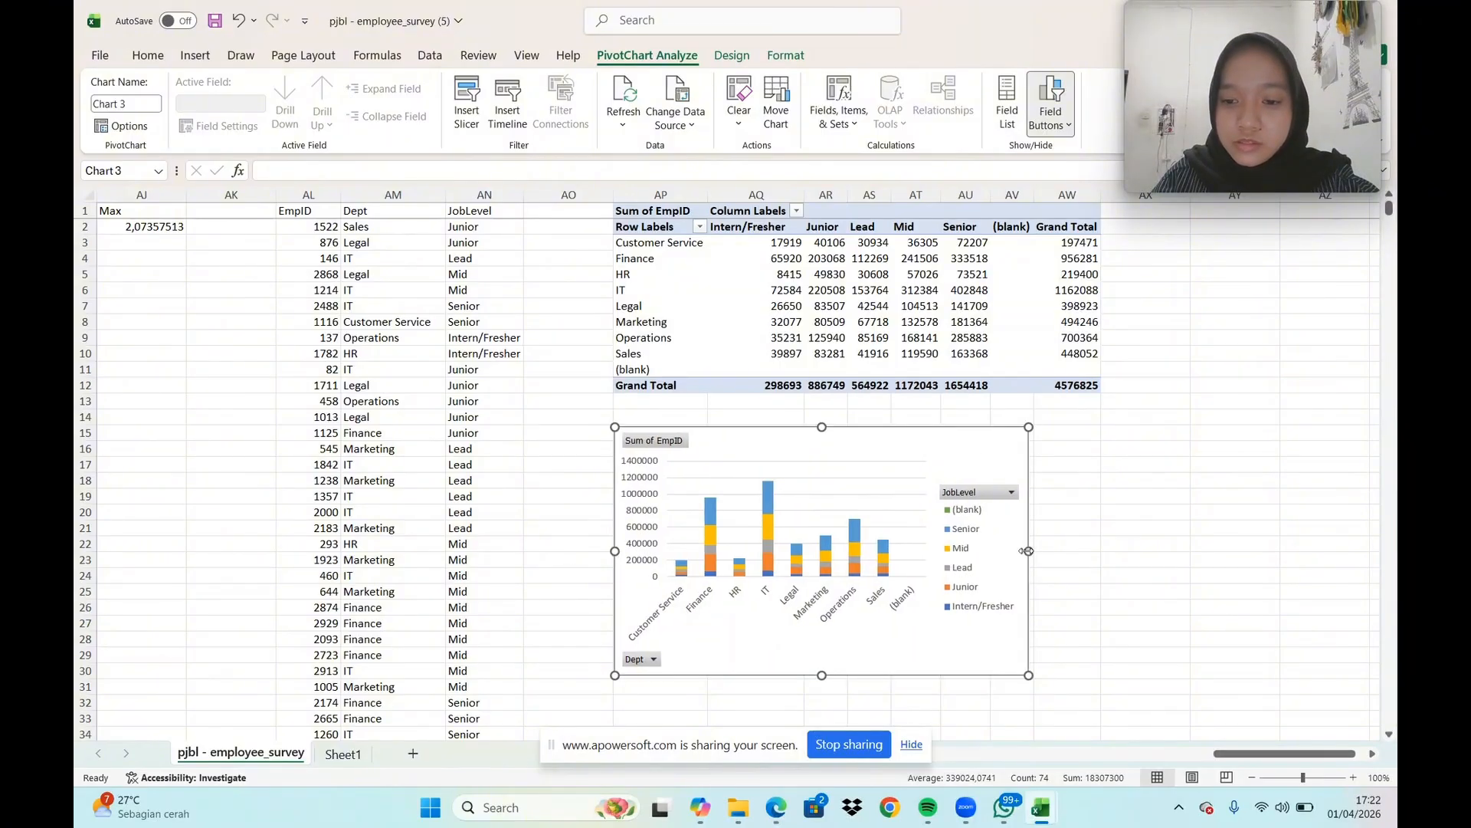
drag(1028, 550, 1101, 550)
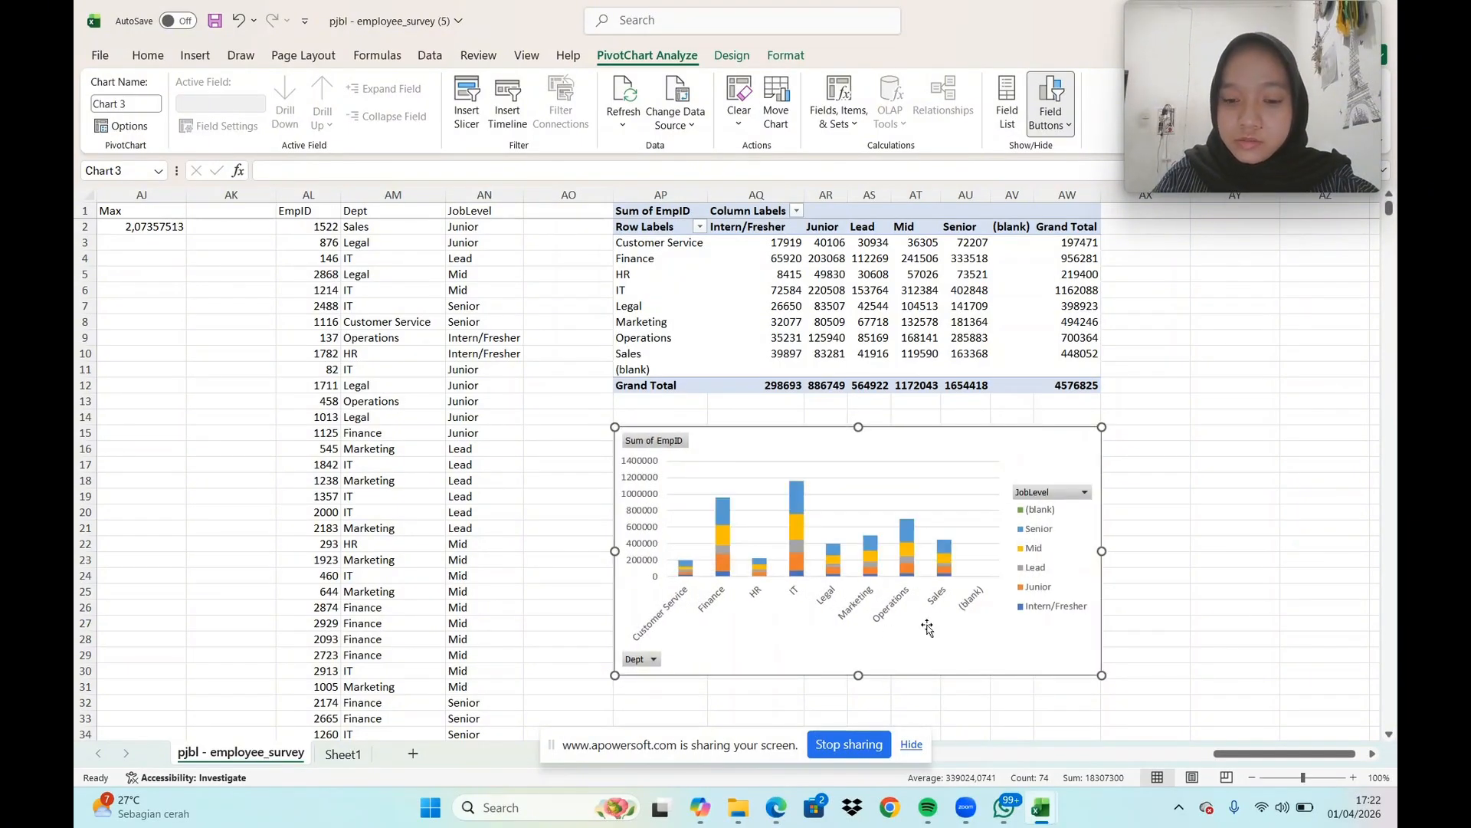
drag(858, 677, 858, 710)
Add axis titles and a chart title to the PivotChart
scroll(1106, 462, down, 1)
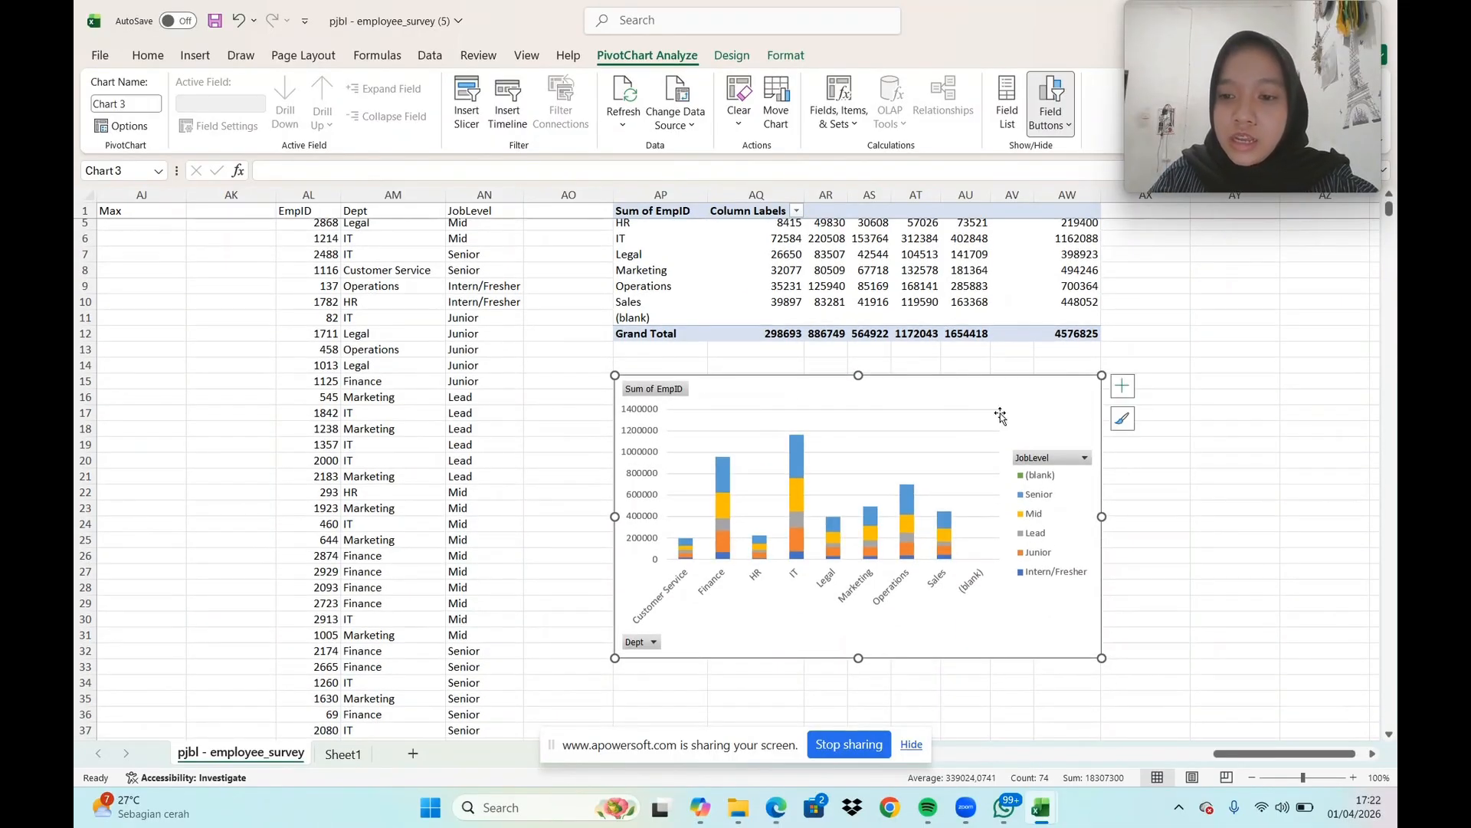
click(1122, 390)
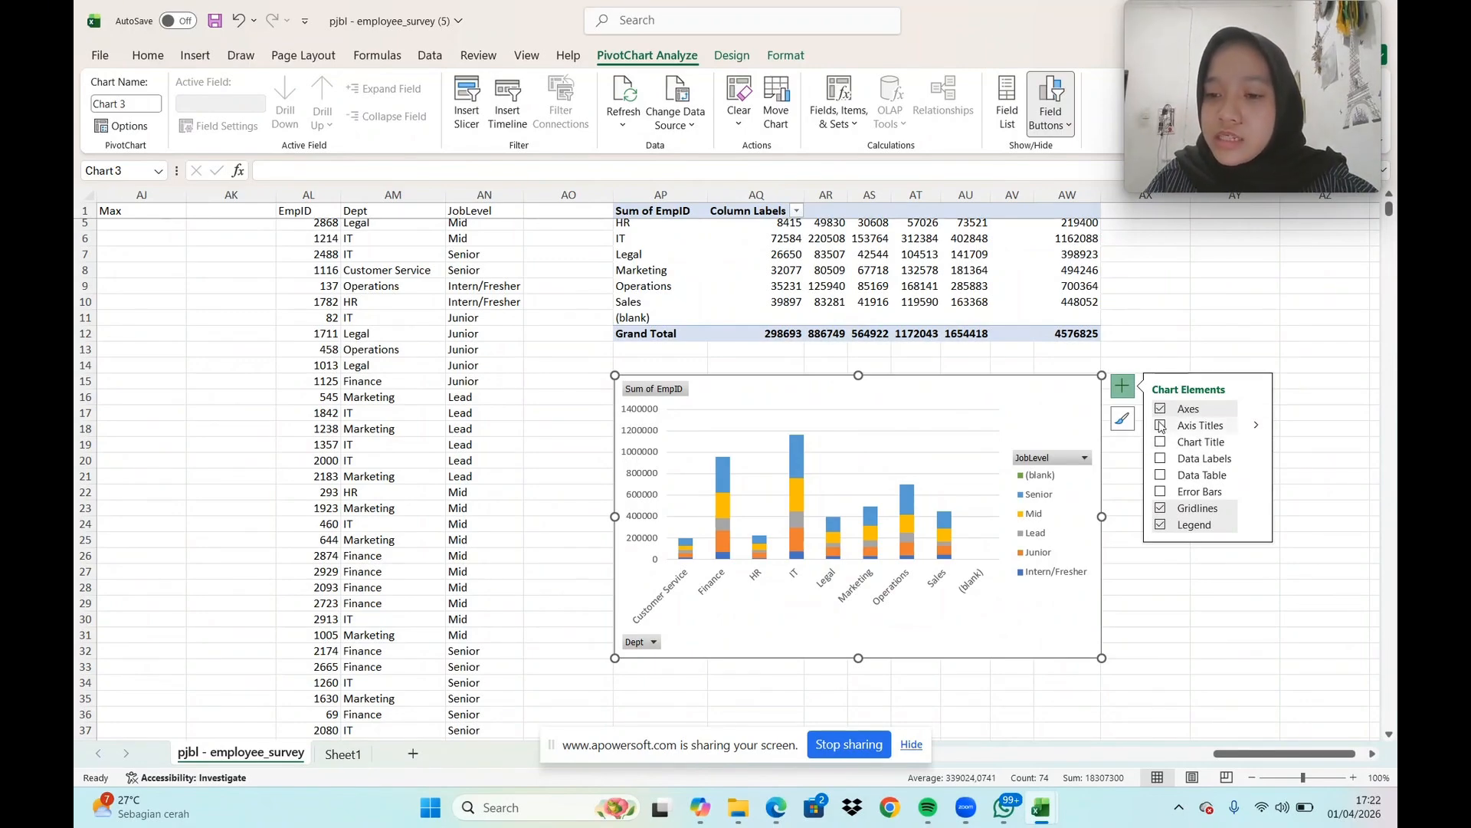
click(1161, 426)
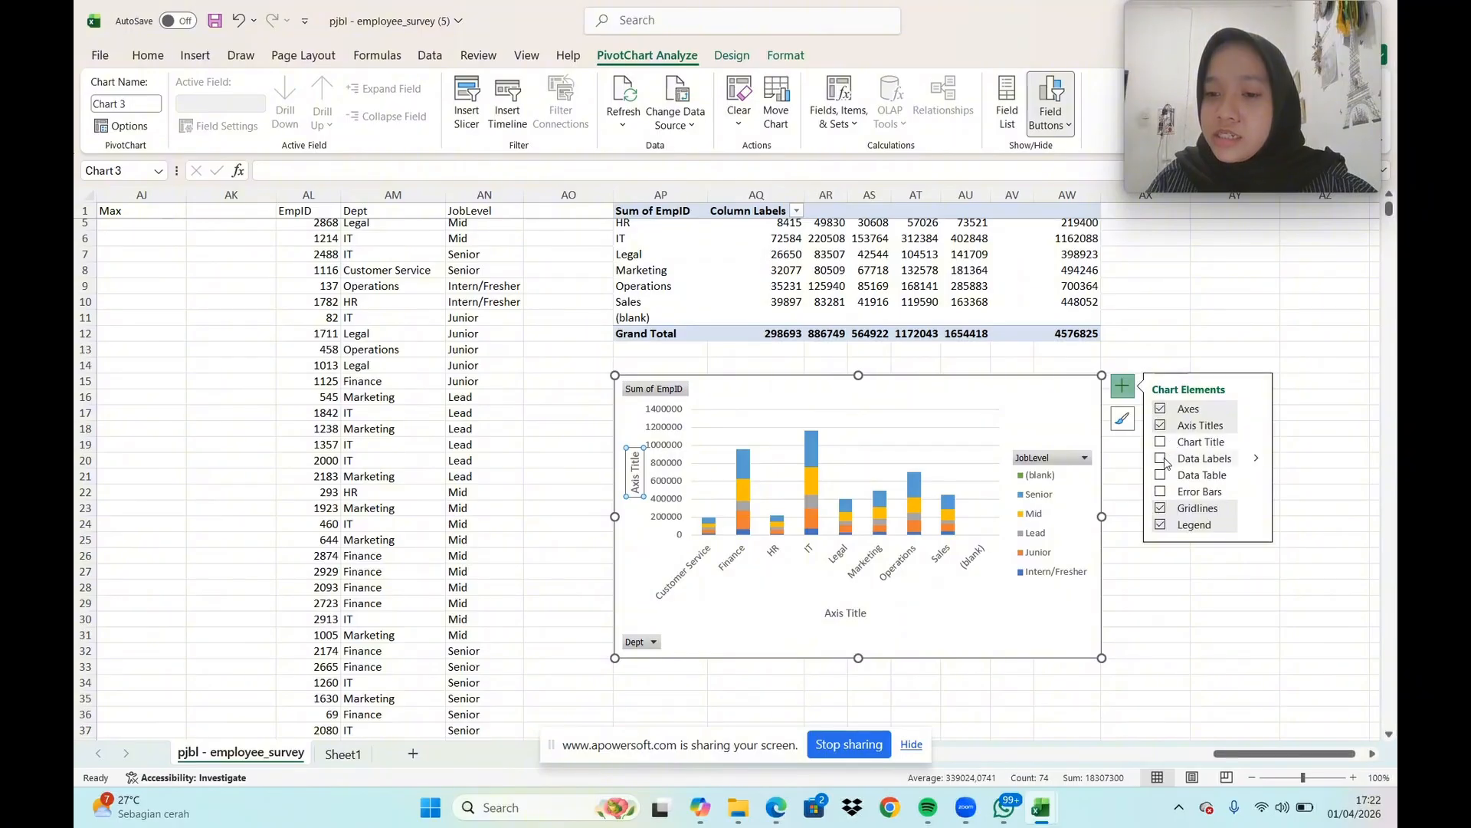
click(1160, 445)
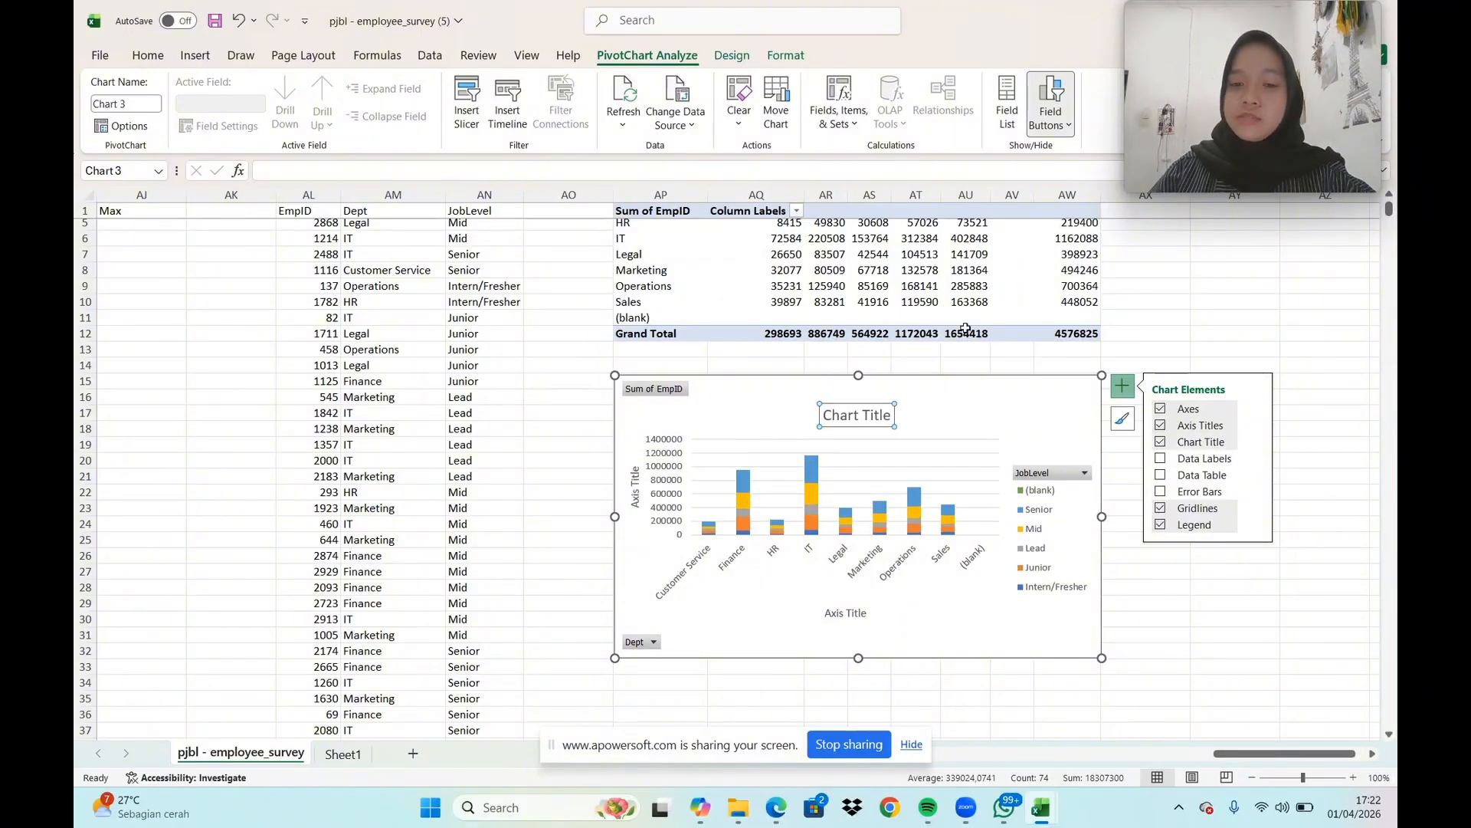
click(1185, 330)
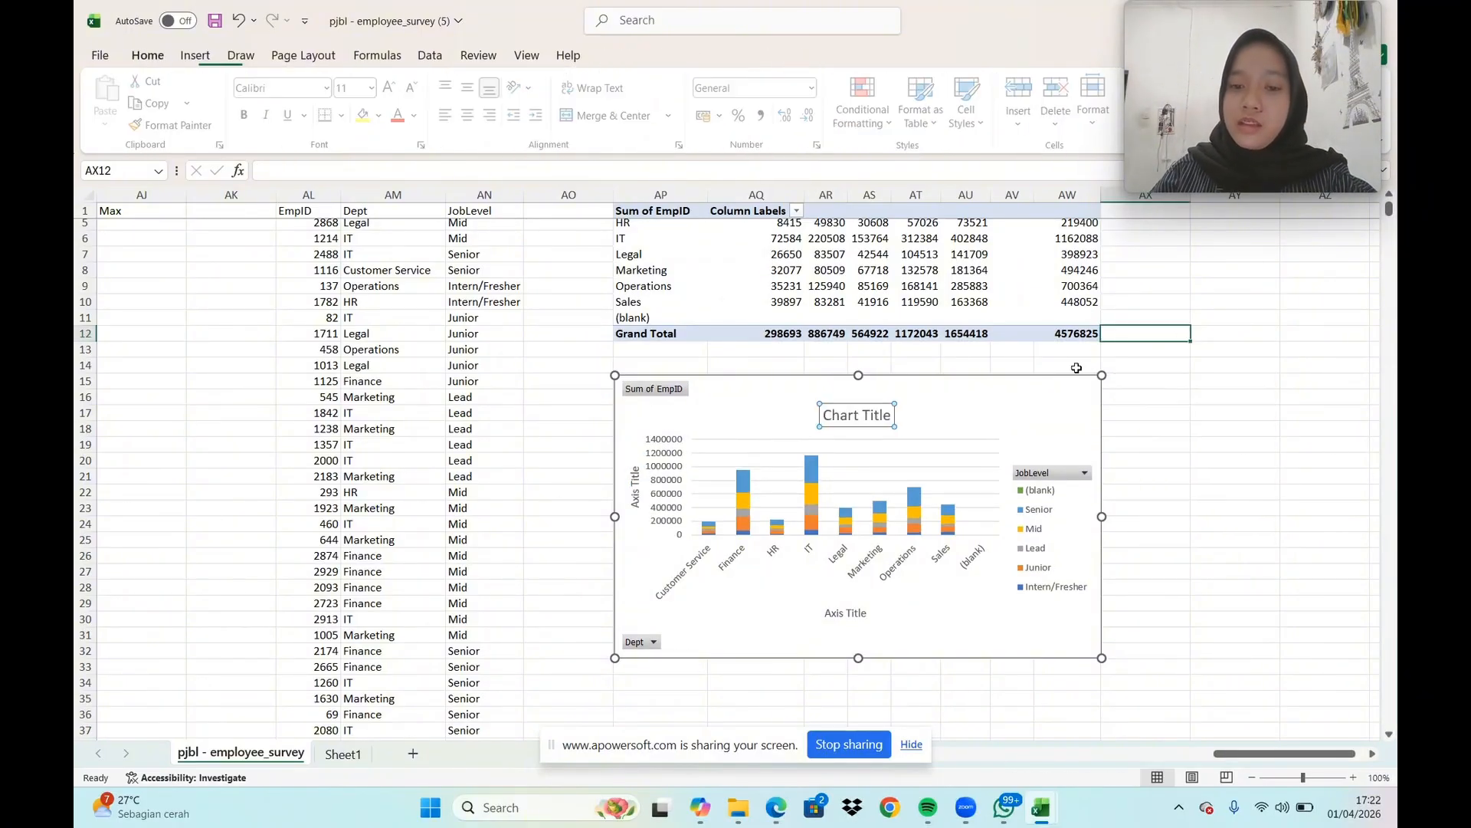
Change the chart title to "Distribusi Karyawan Berdasarkan pada Departemen dan Job Level"
click(858, 434)
click(893, 411)
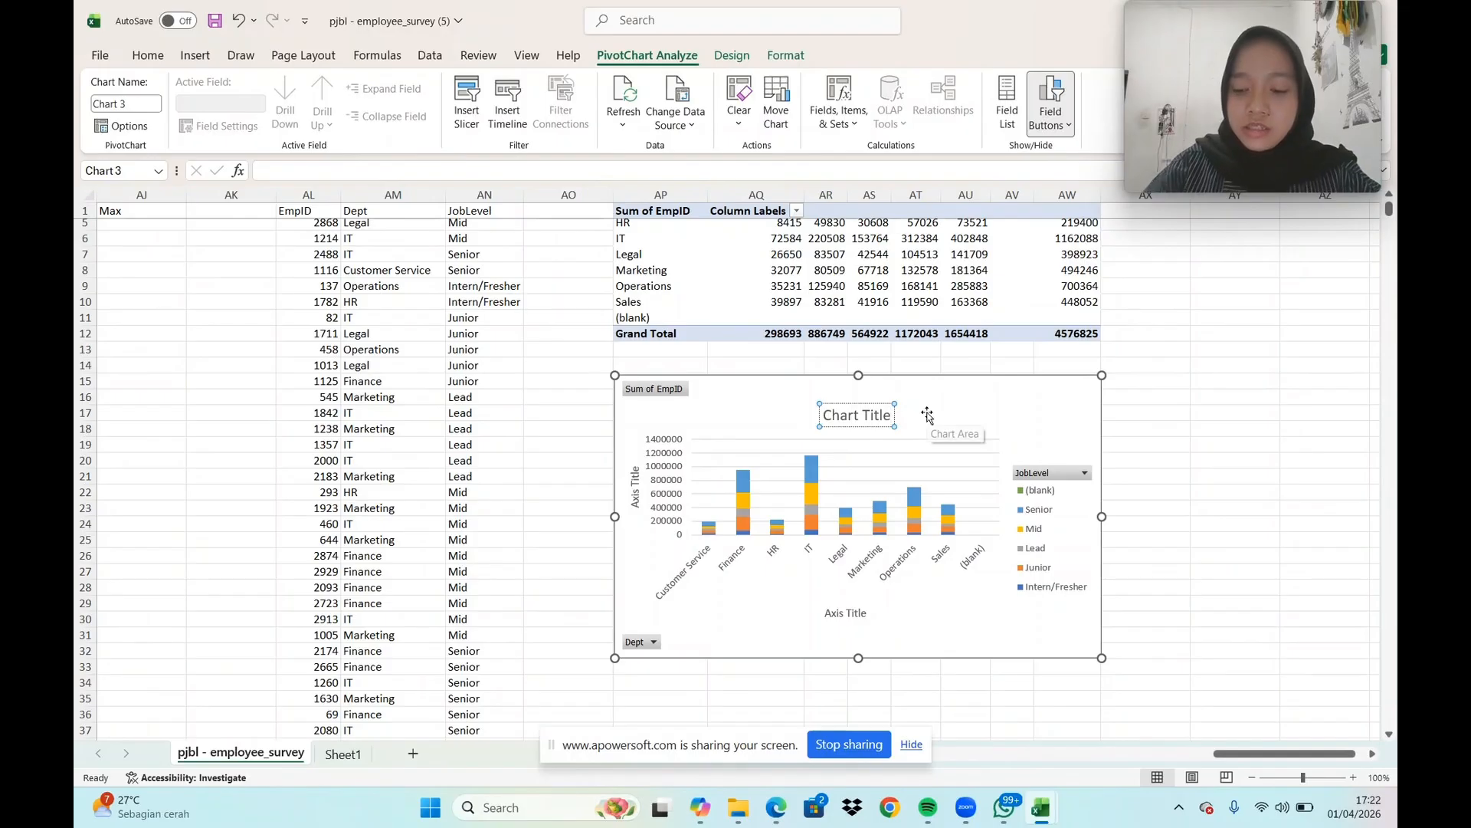
key(BackSpace)
key(BackSpace)
key(BackSpace)
key(BackSpace)
key(BackSpace)
key(BackSpace)
key(BackSpace)
key(BackSpace)
key(BackSpace)
key(BackSpace)
key(BackSpace)
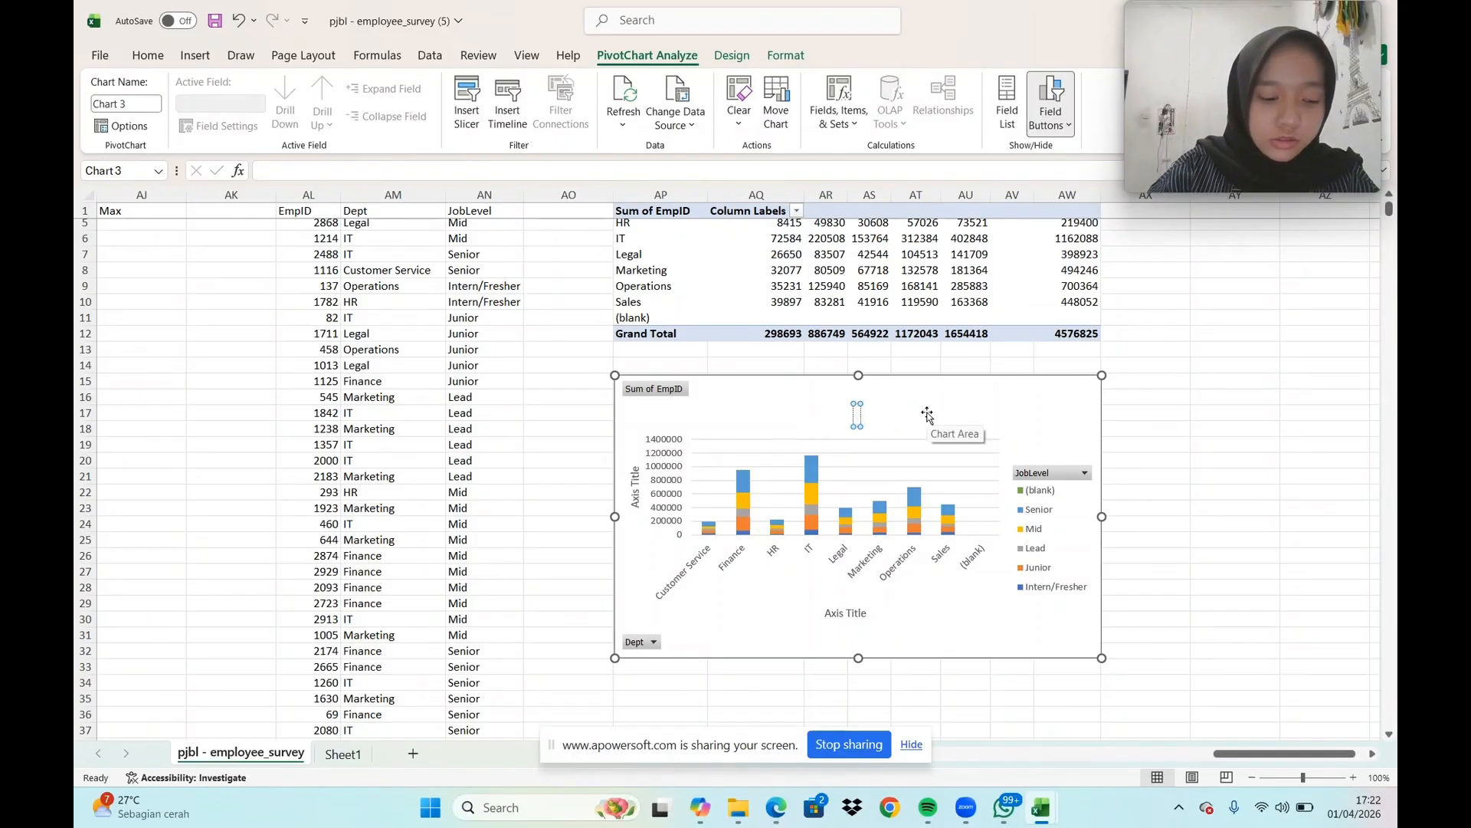
text(Dis)
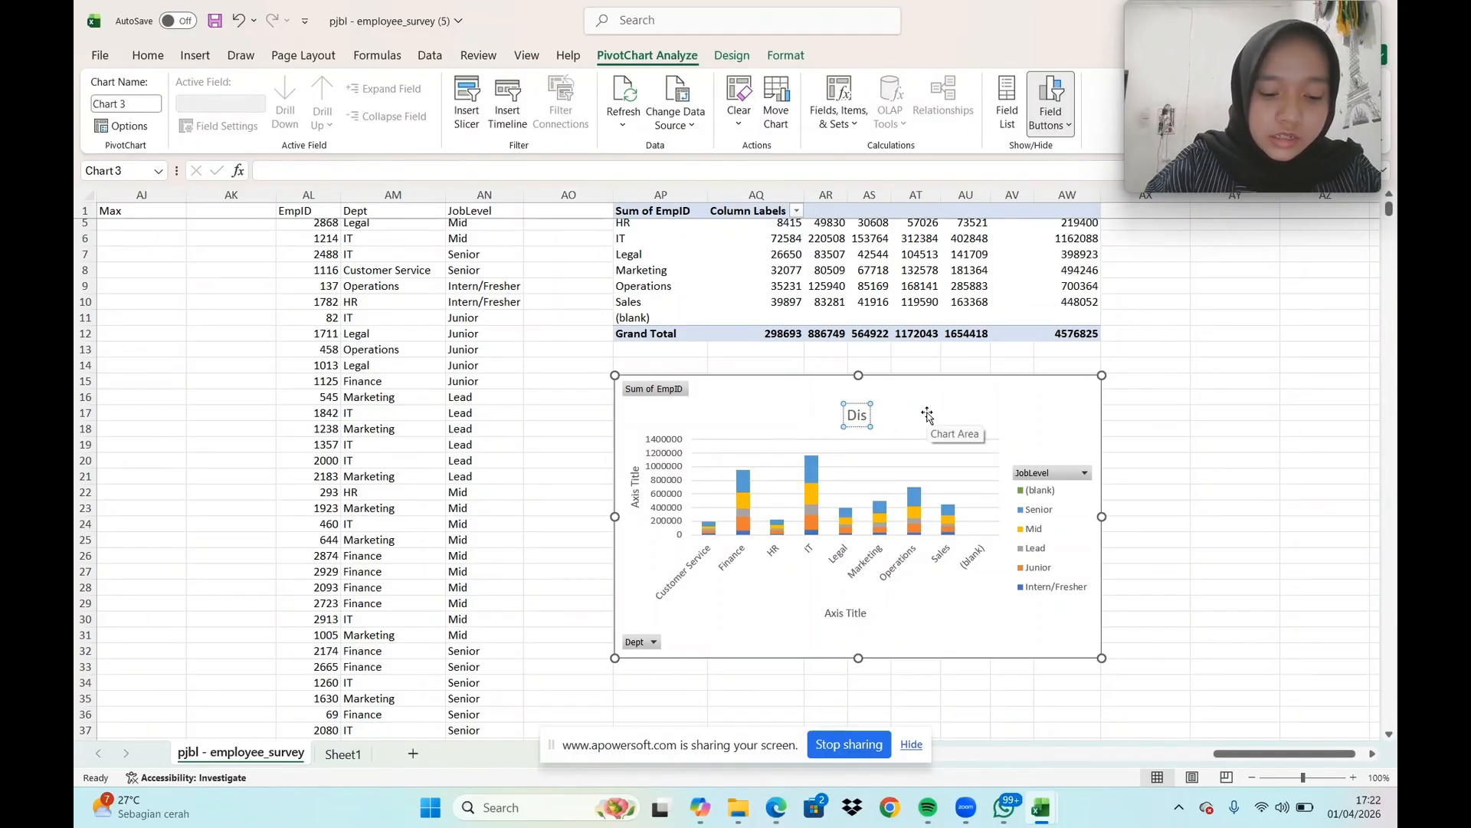
text(tribusi)
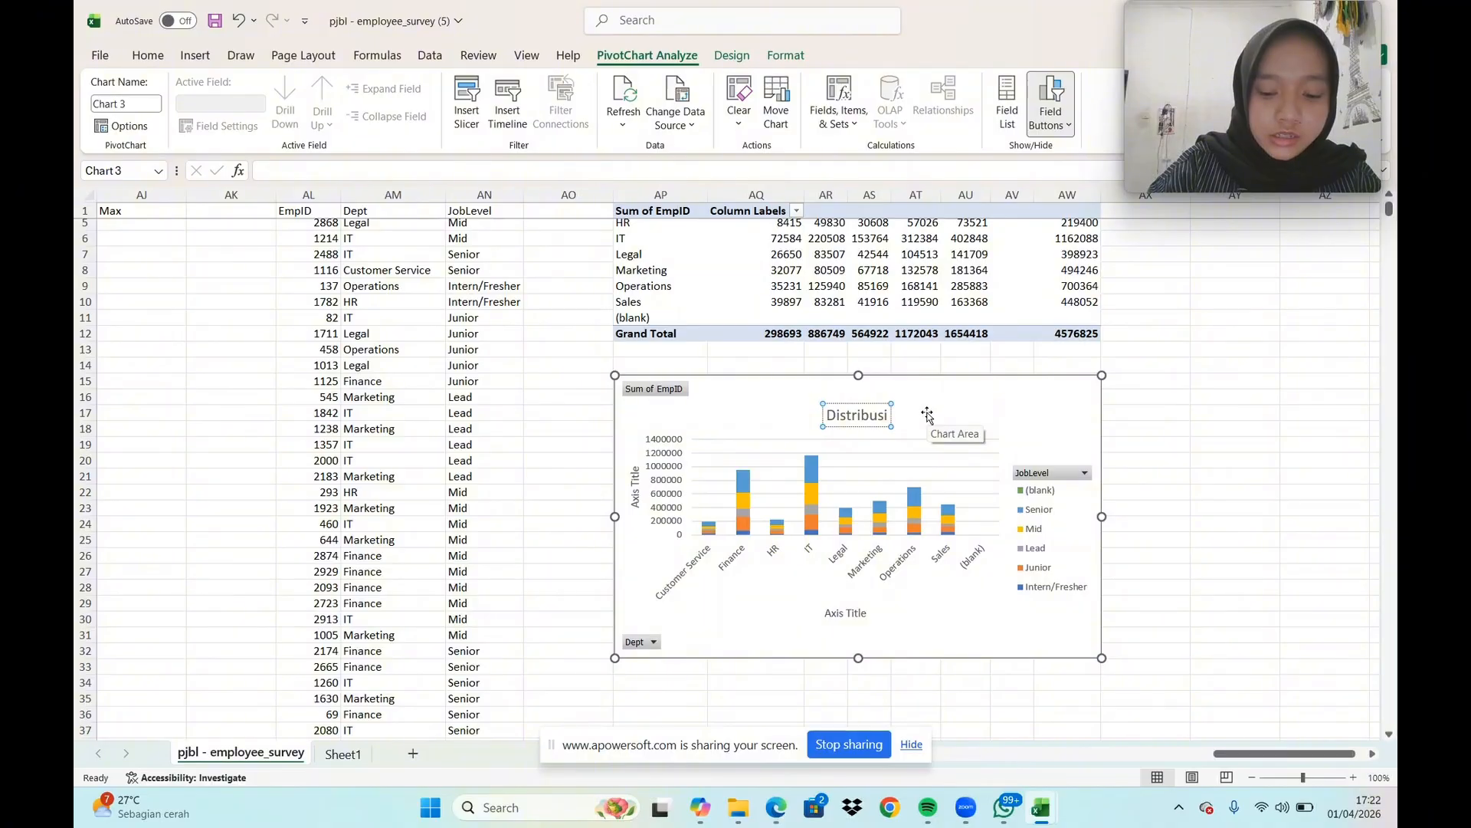
text( Ka)
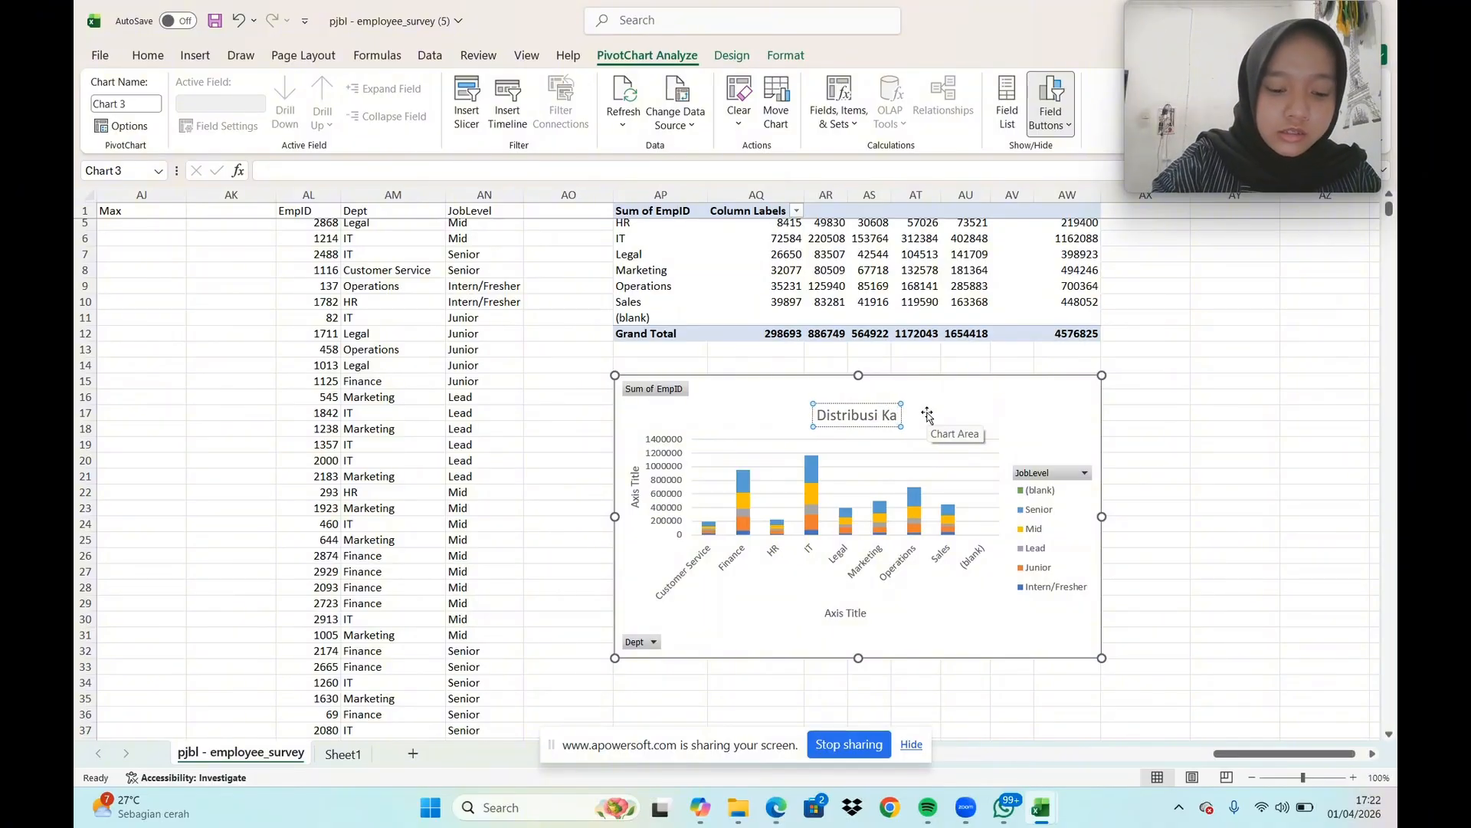
text(ryawan)
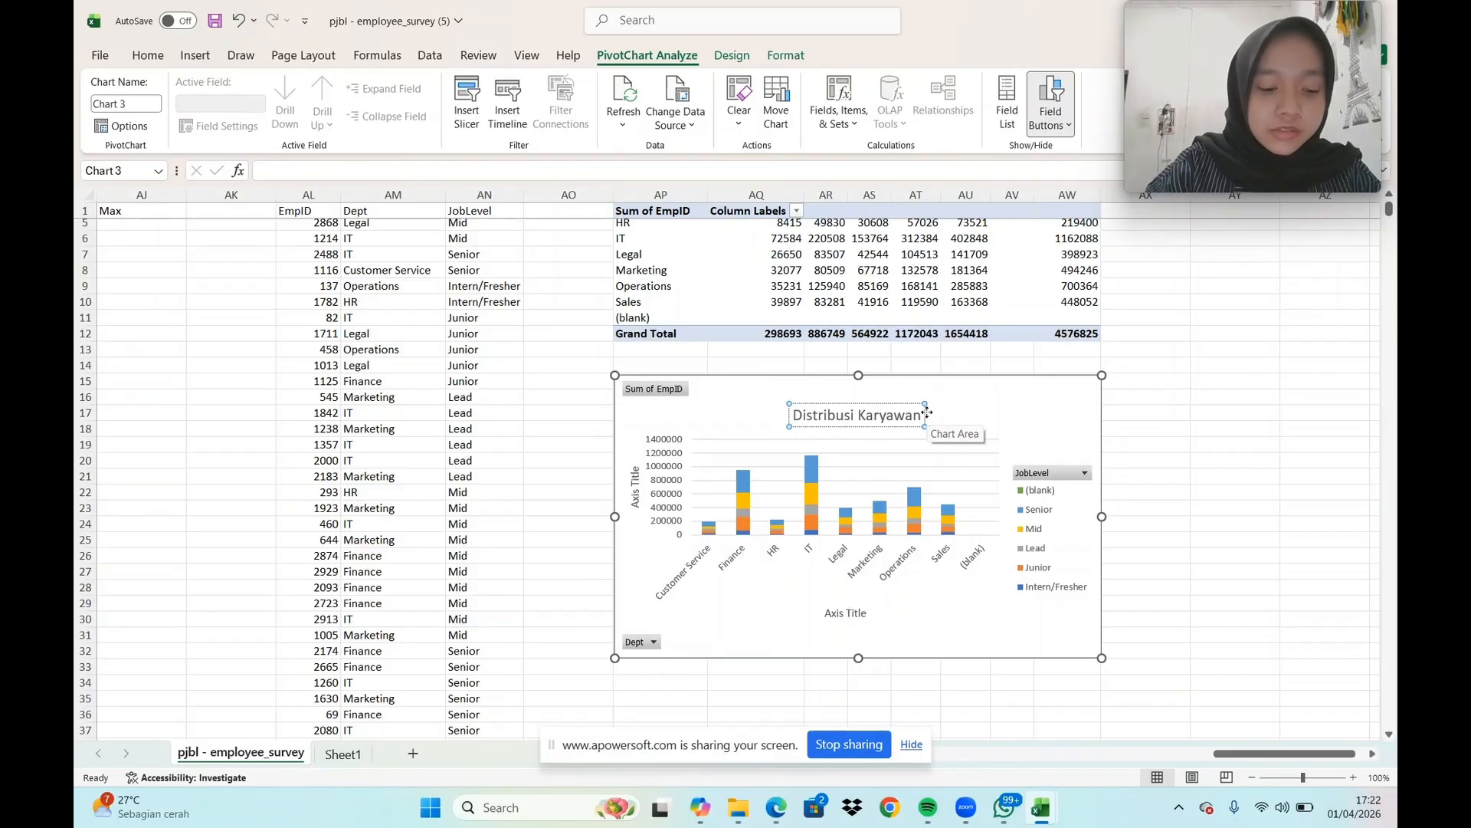
text( Ber)
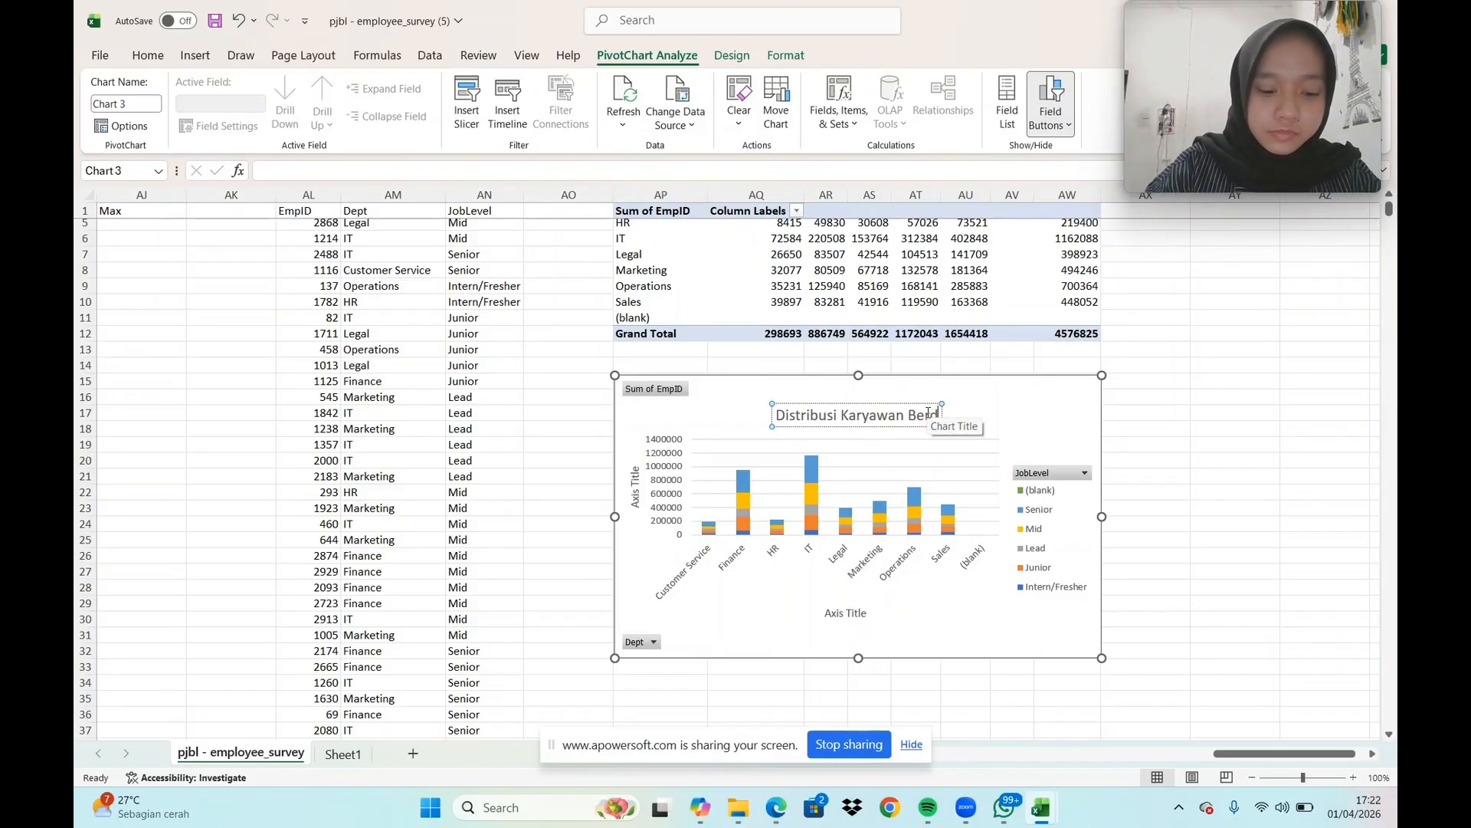
text(dasarkan)
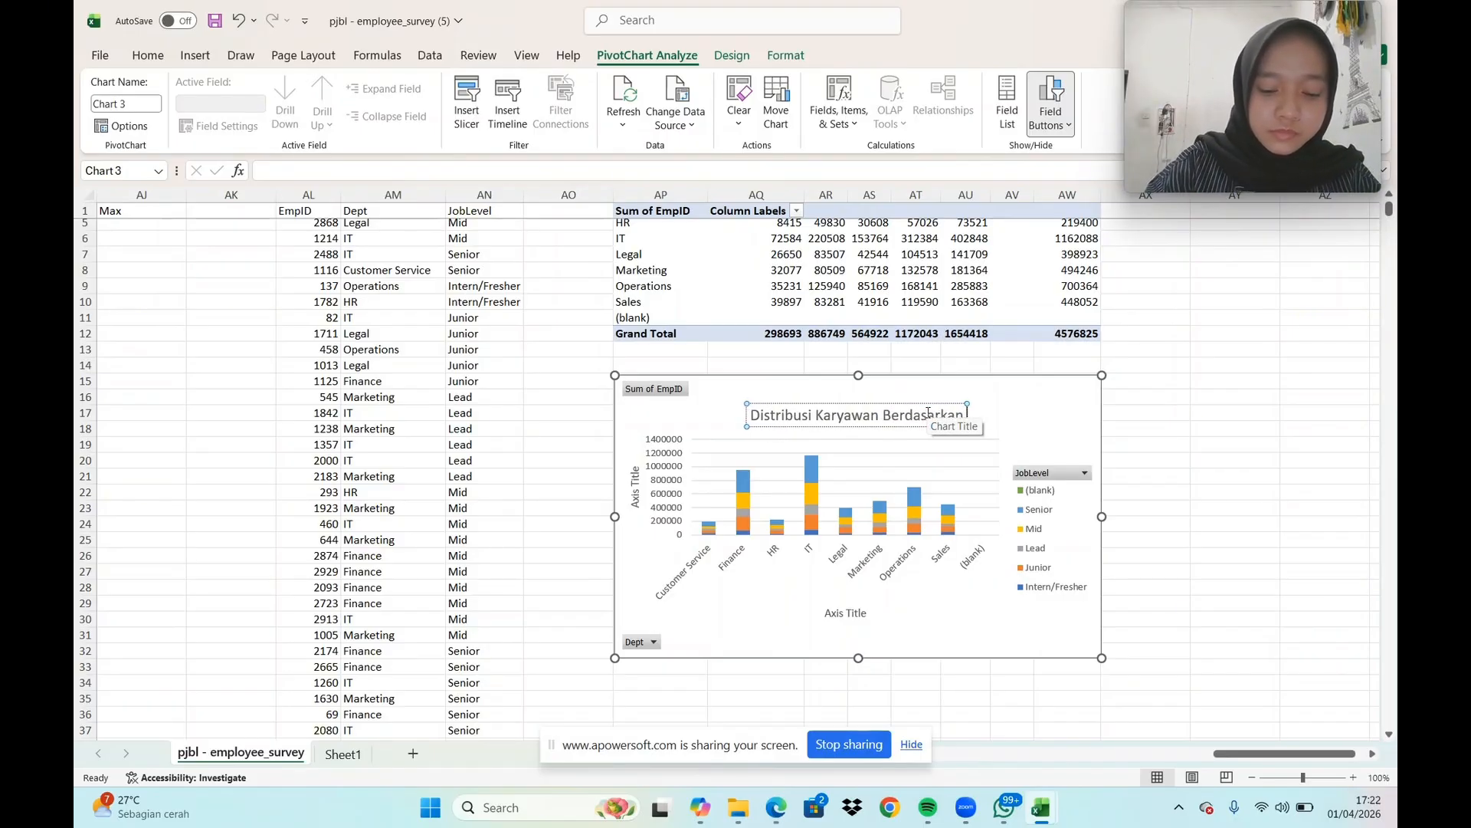
text( pada)
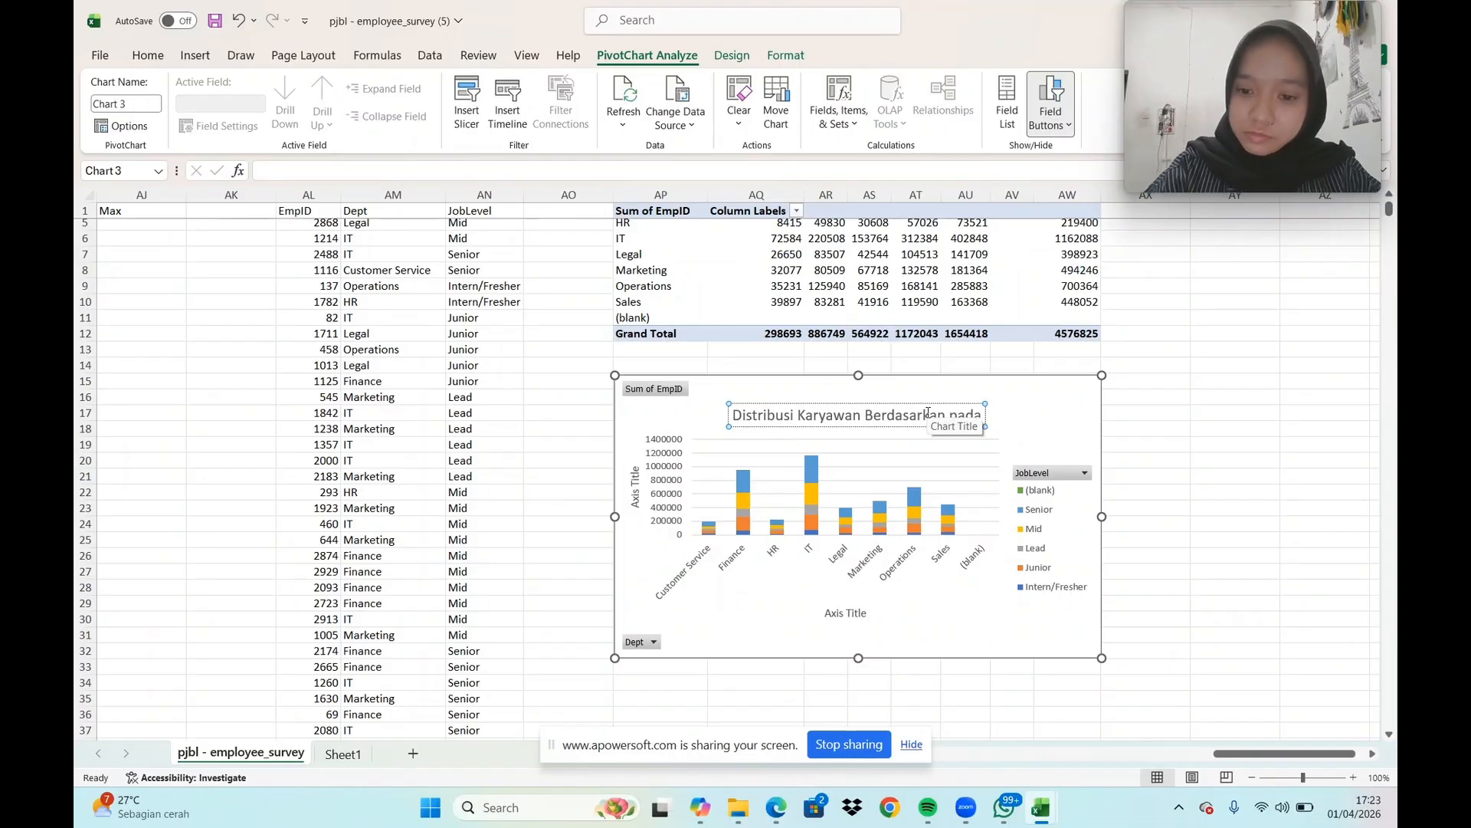
text(D)
text(eparte)
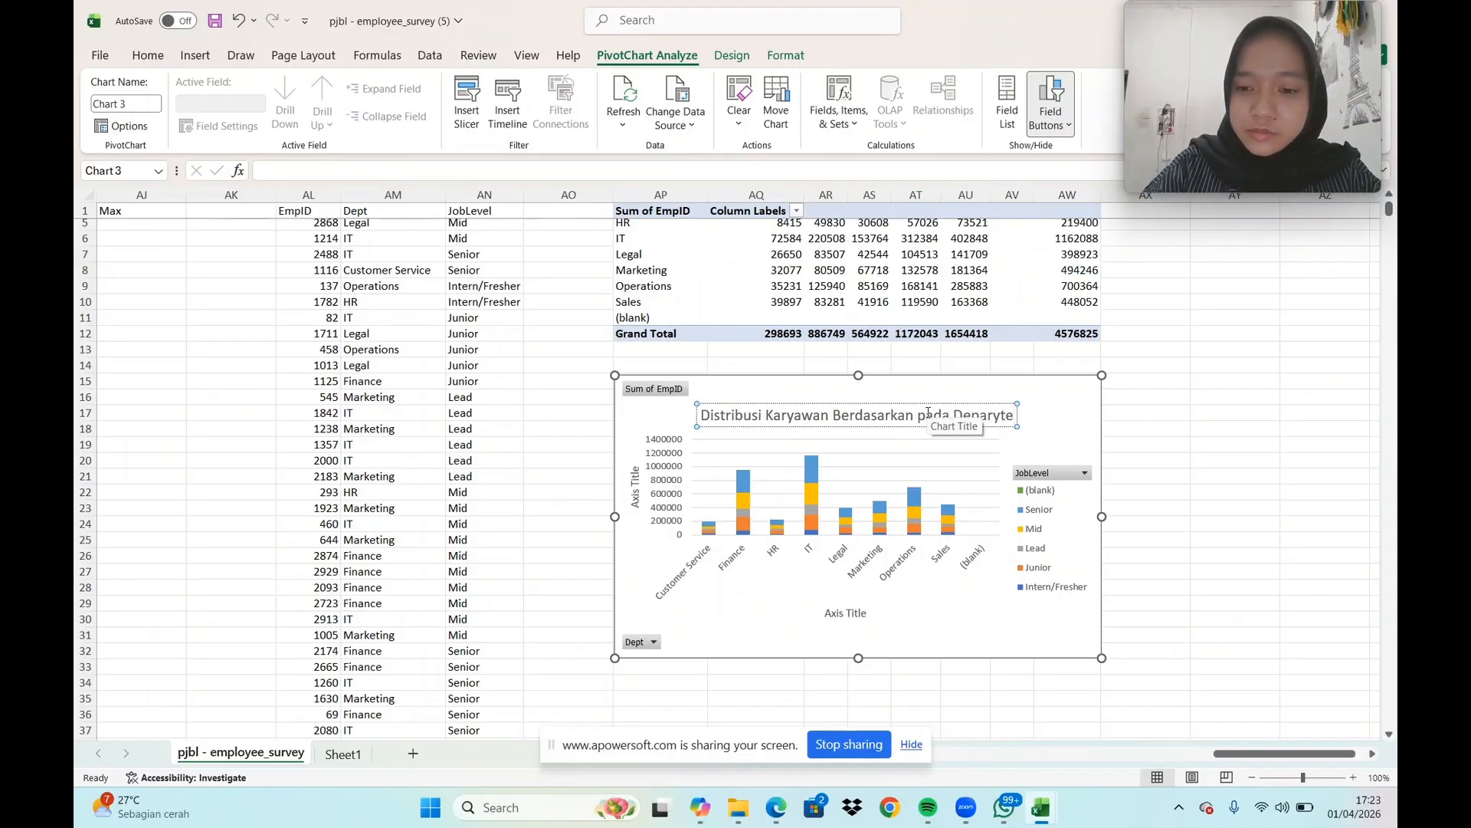
key(BackSpace)
key(BackSpace)
key(BackSpace)
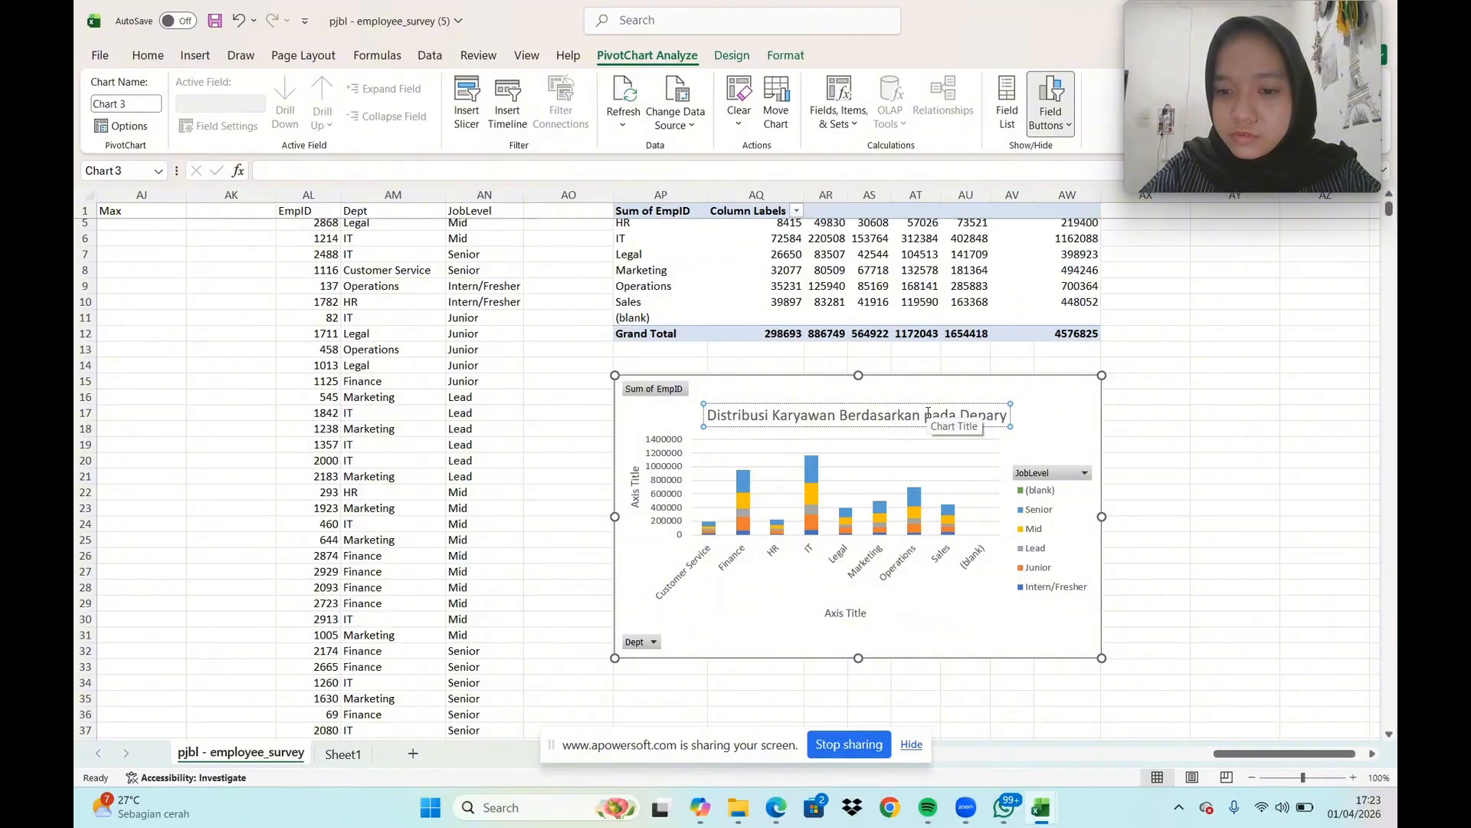
text(temen)
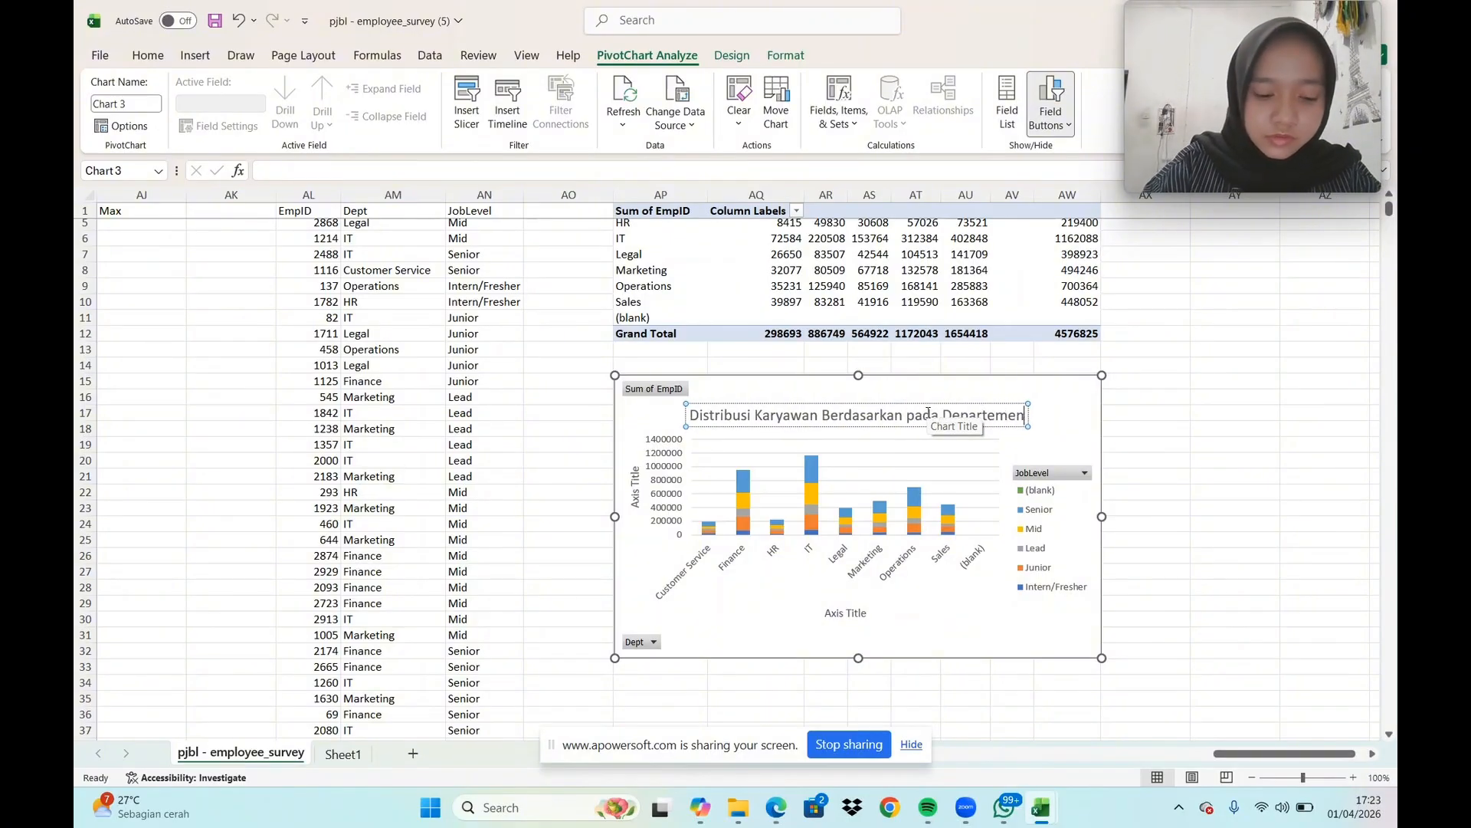
text( dan J)
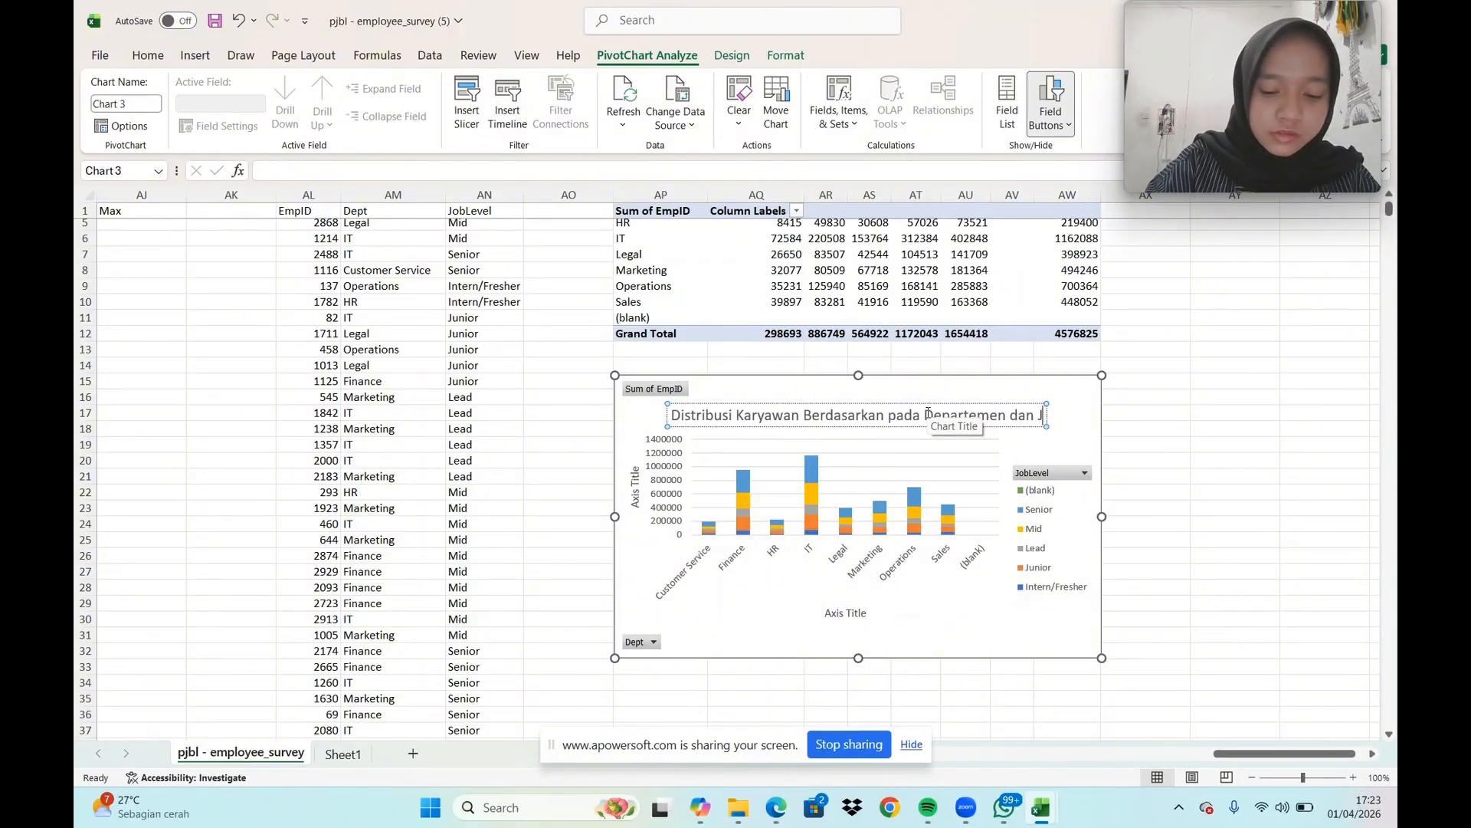
text(ob Le)
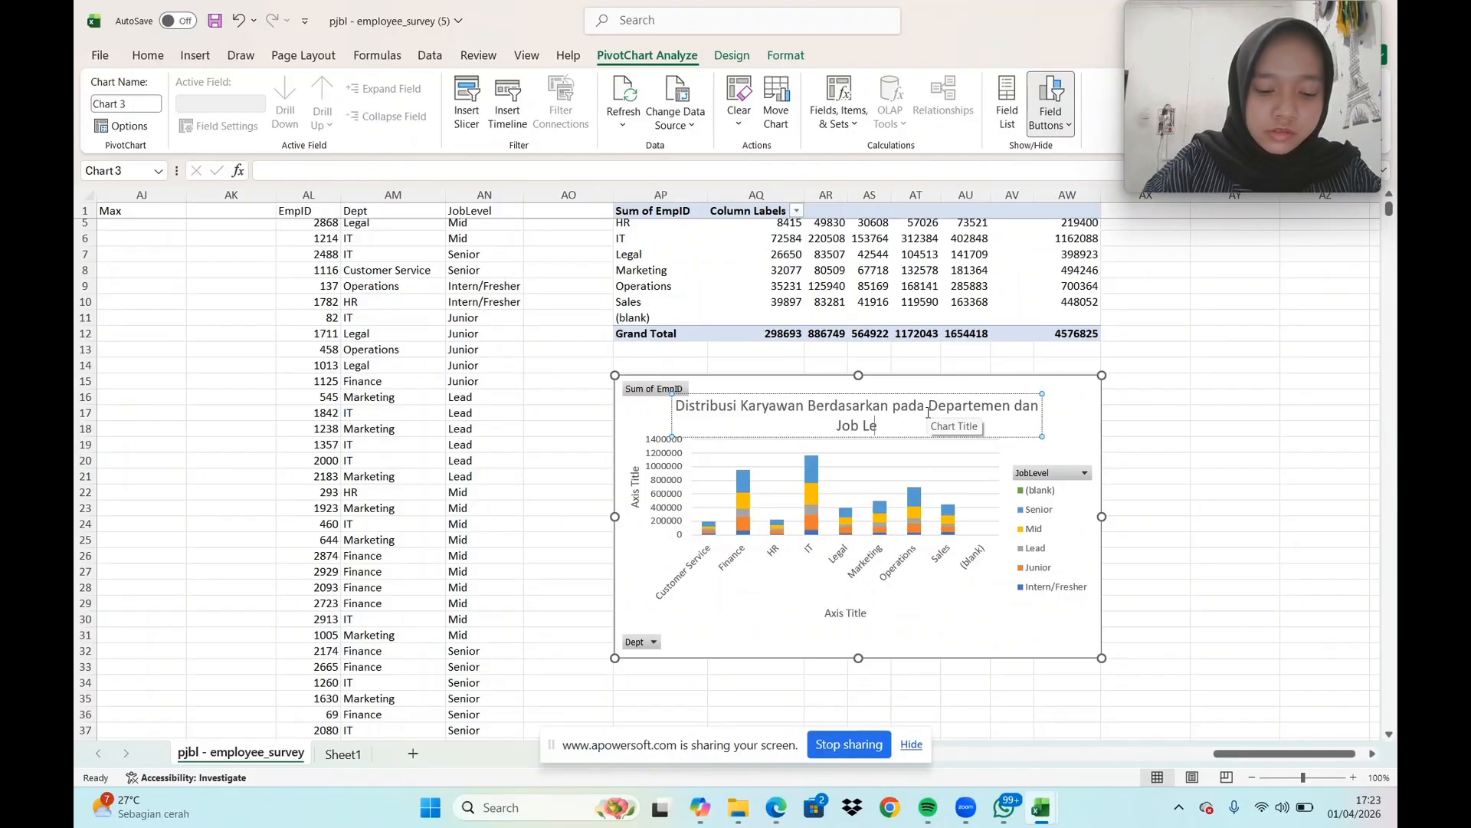
text(vl)
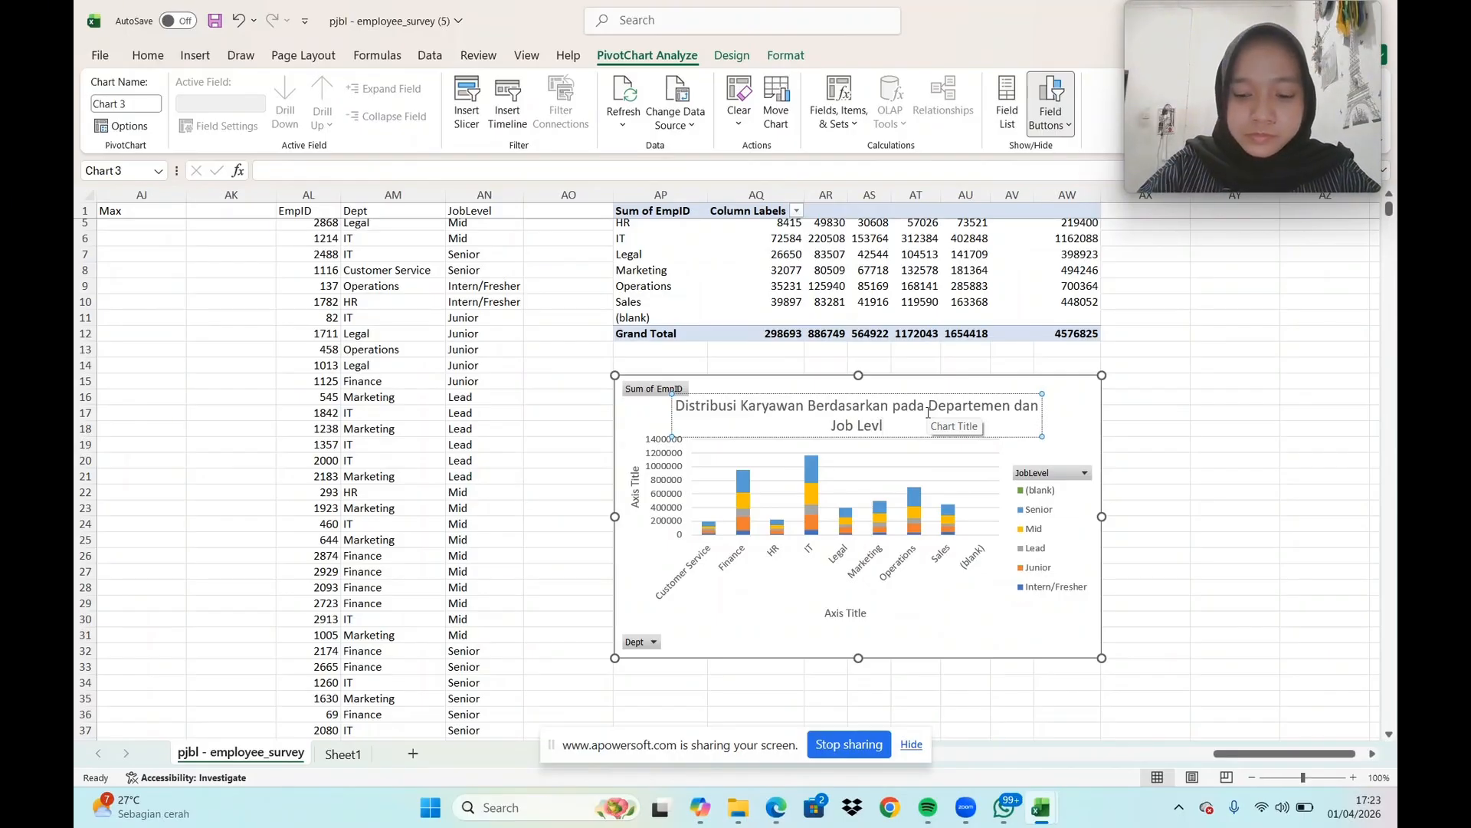
key(BackSpace)
text(el)
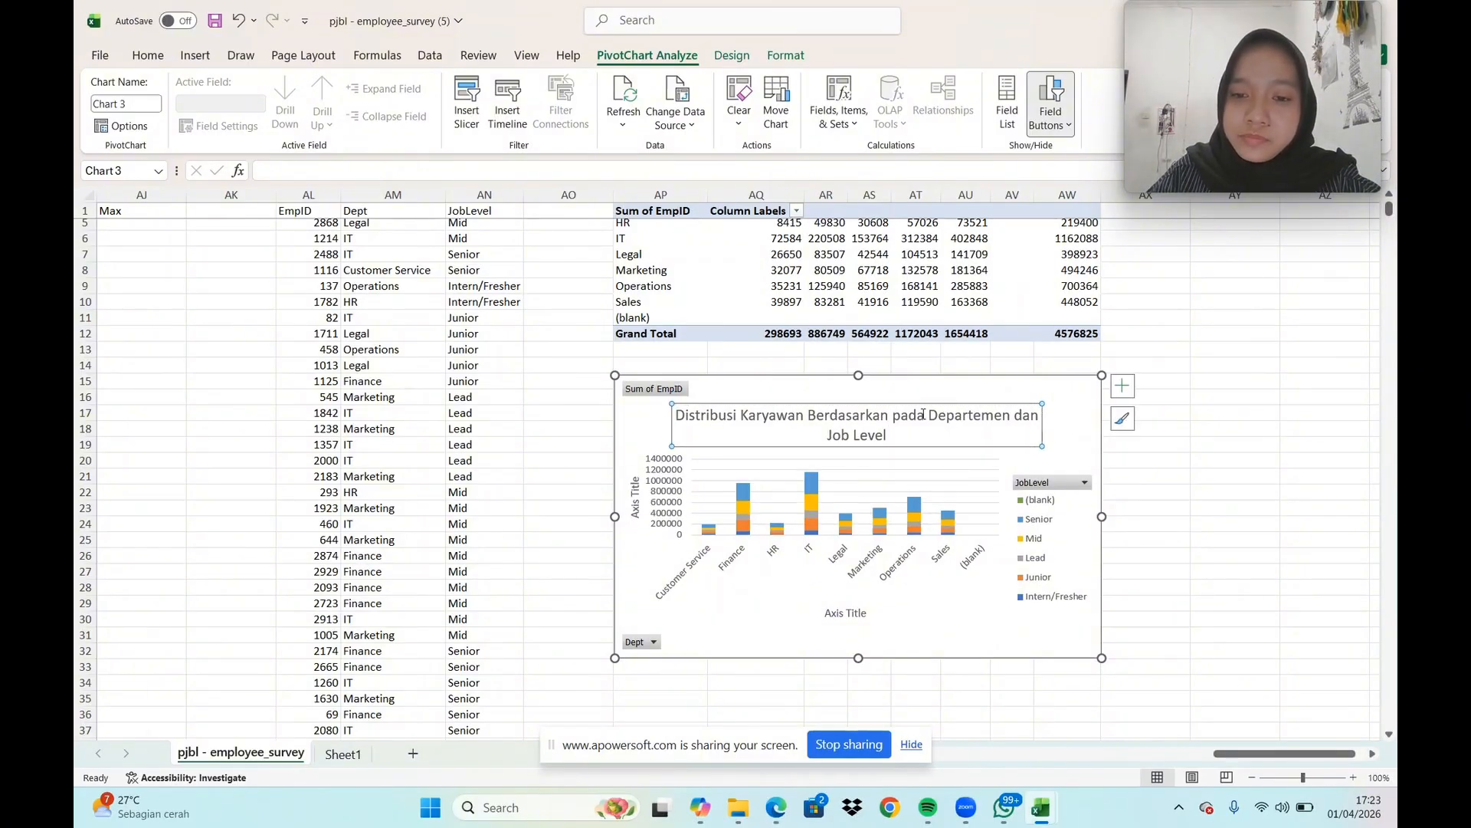
click(941, 434)
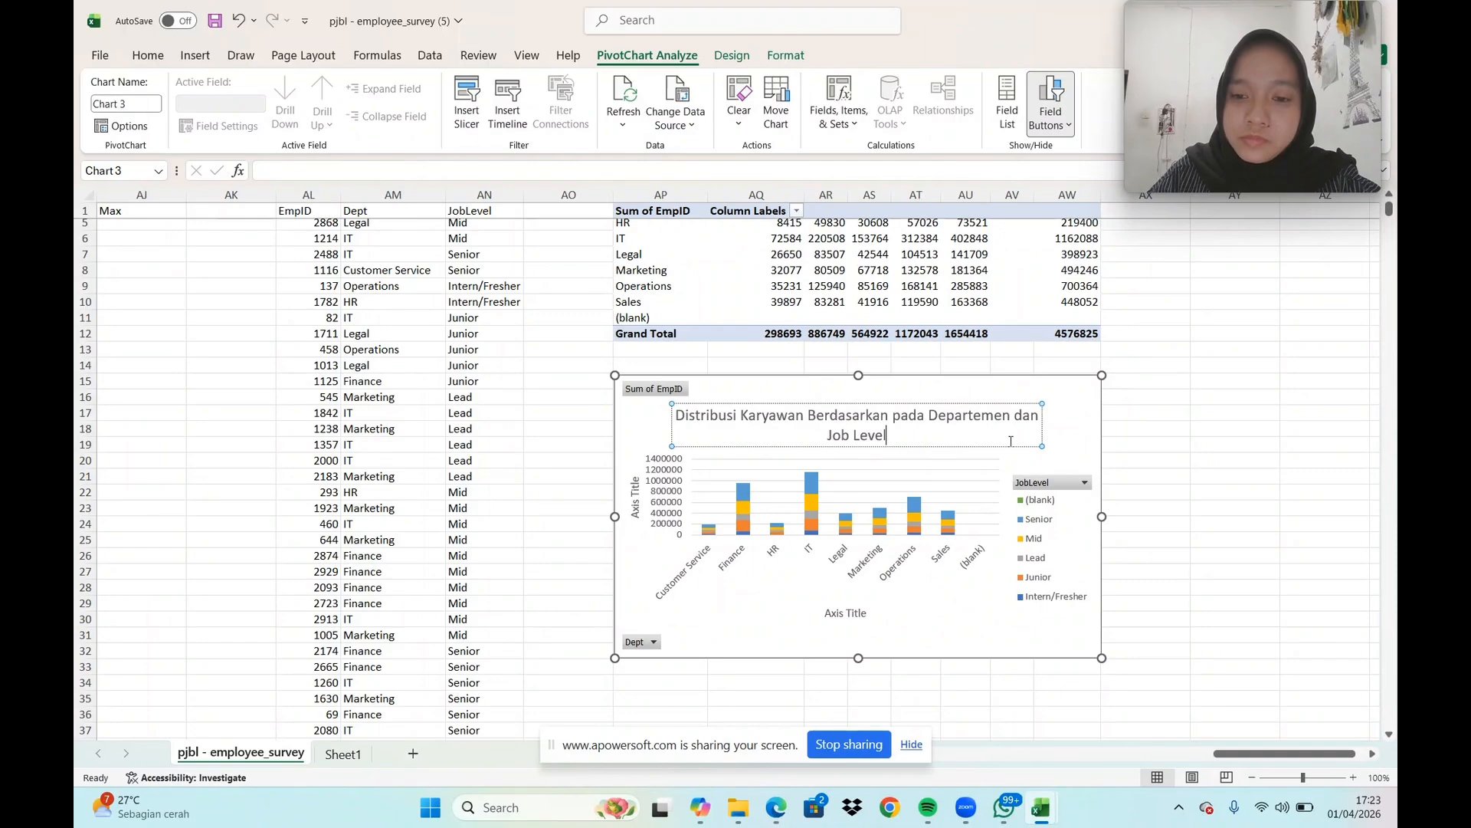
Change the PivotChart's vertical axis title to "Jumlah Karyawan (y)"
click(636, 499)
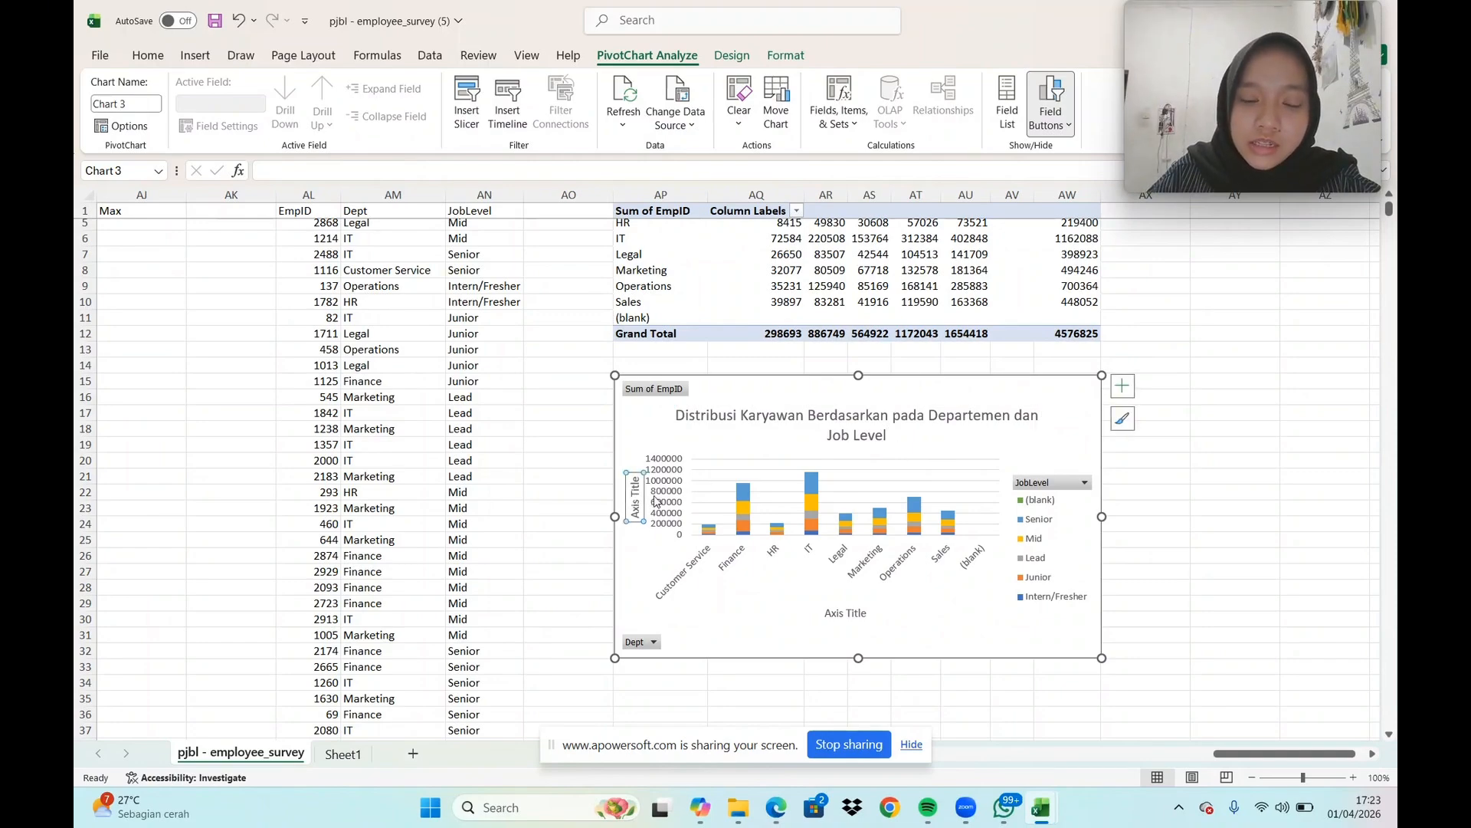
click(635, 481)
click(636, 474)
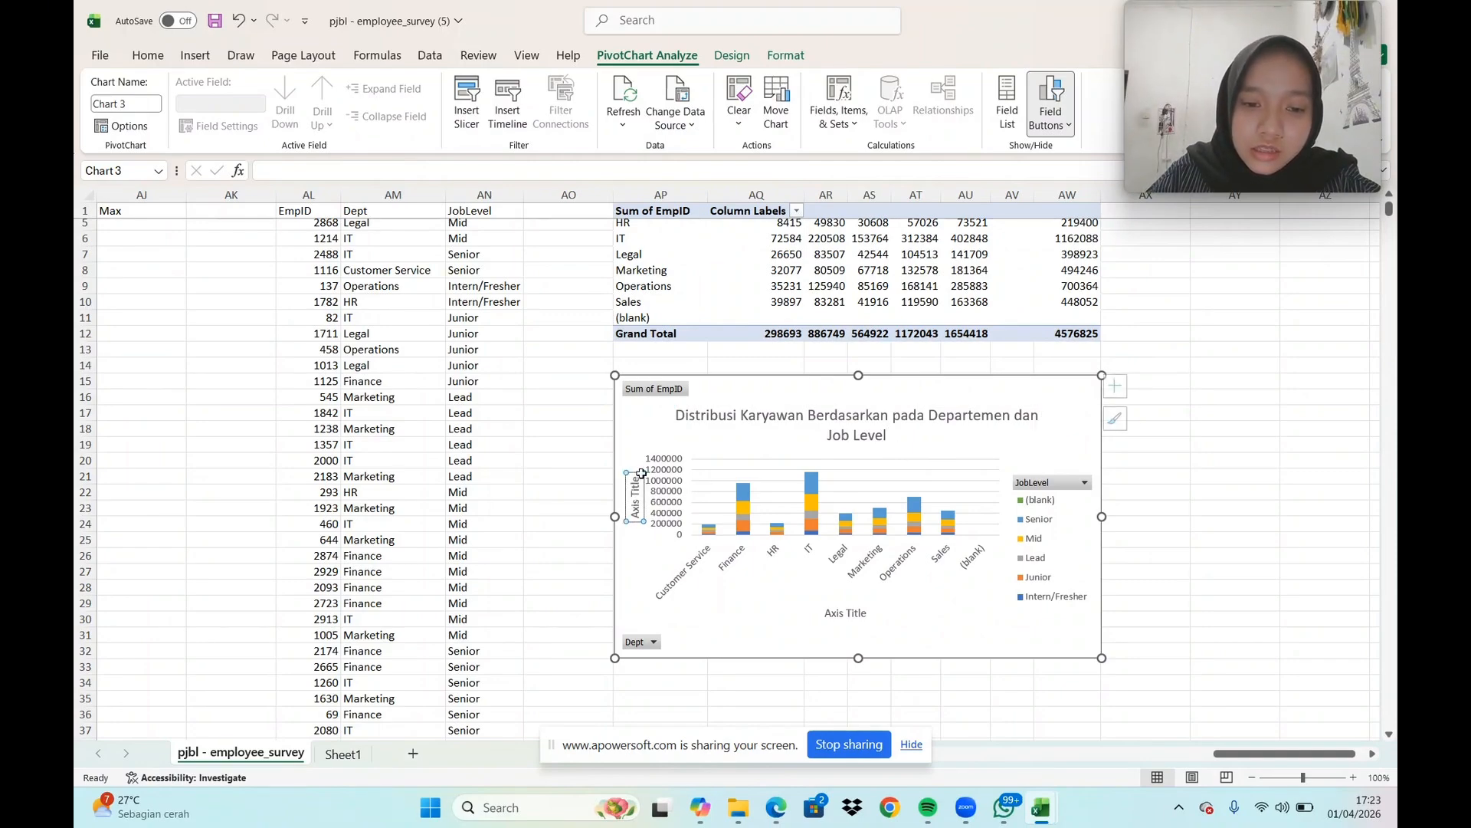
click(642, 475)
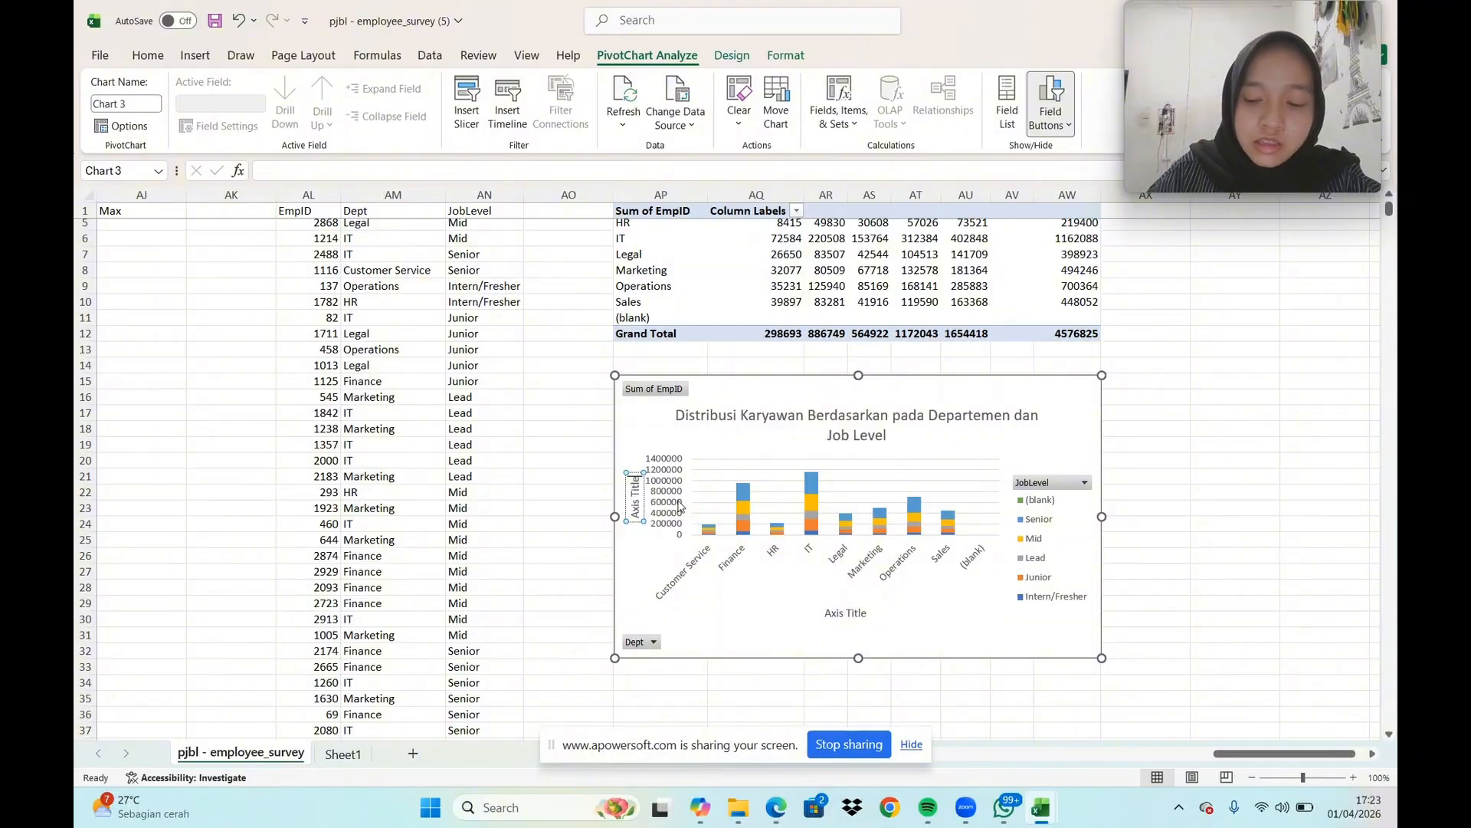
key(BackSpace)
key(BackSpace)
key(BackSpace)
key(BackSpace)
key(BackSpace)
key(BackSpace)
key(BackSpace)
key(BackSpace)
key(BackSpace)
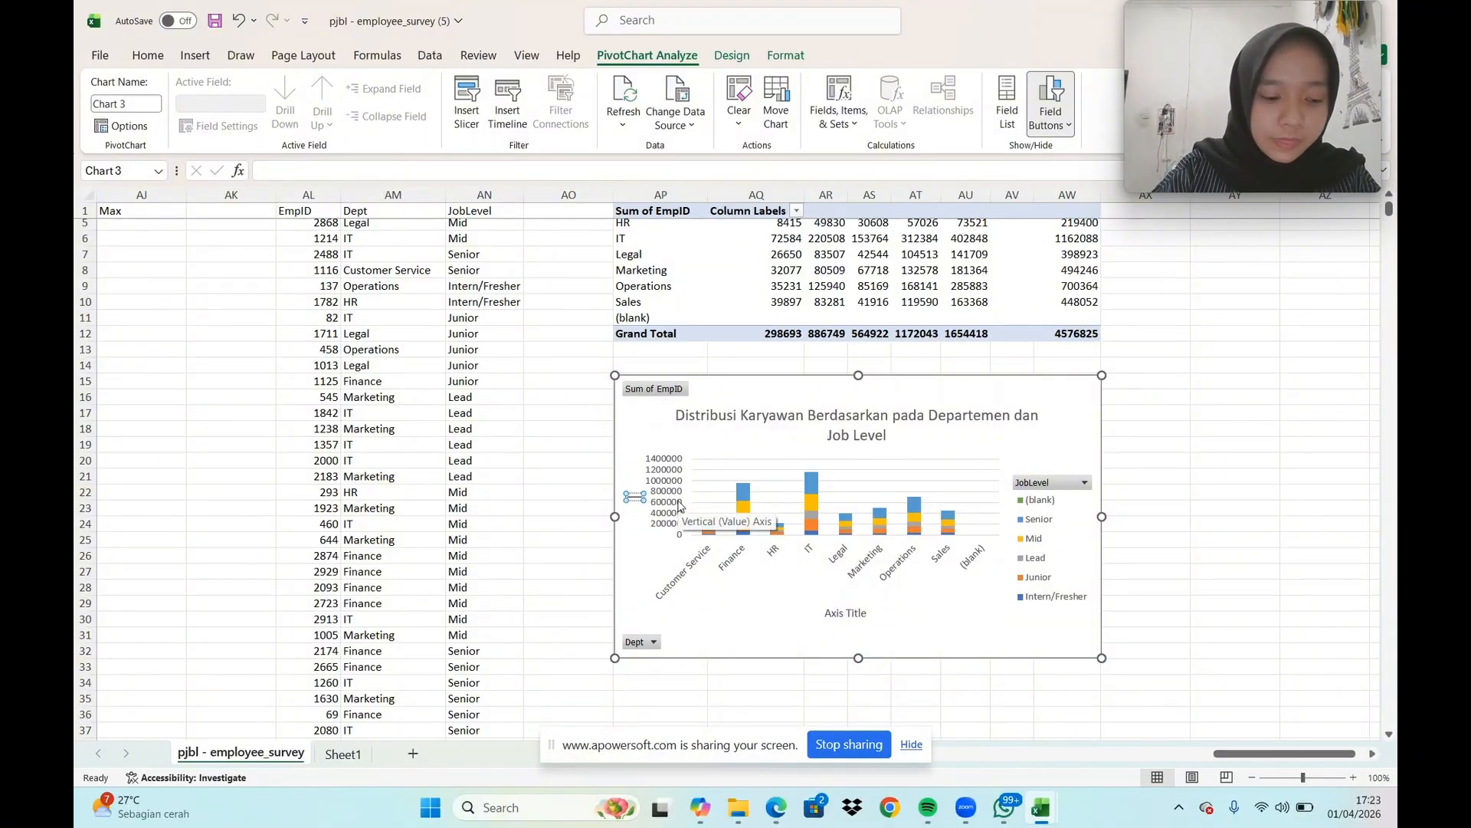
text(Jumlah)
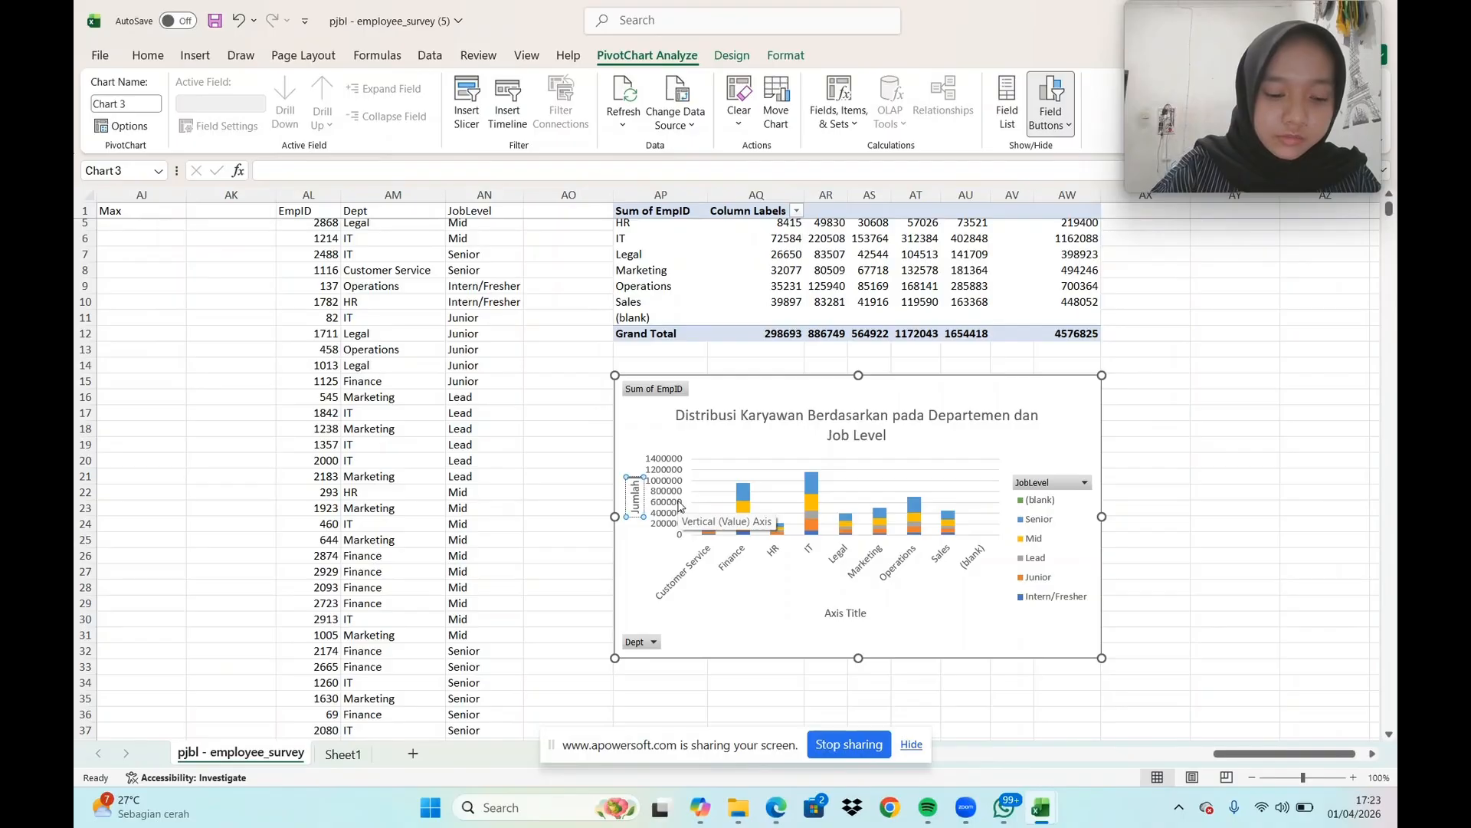
text( Karyawan)
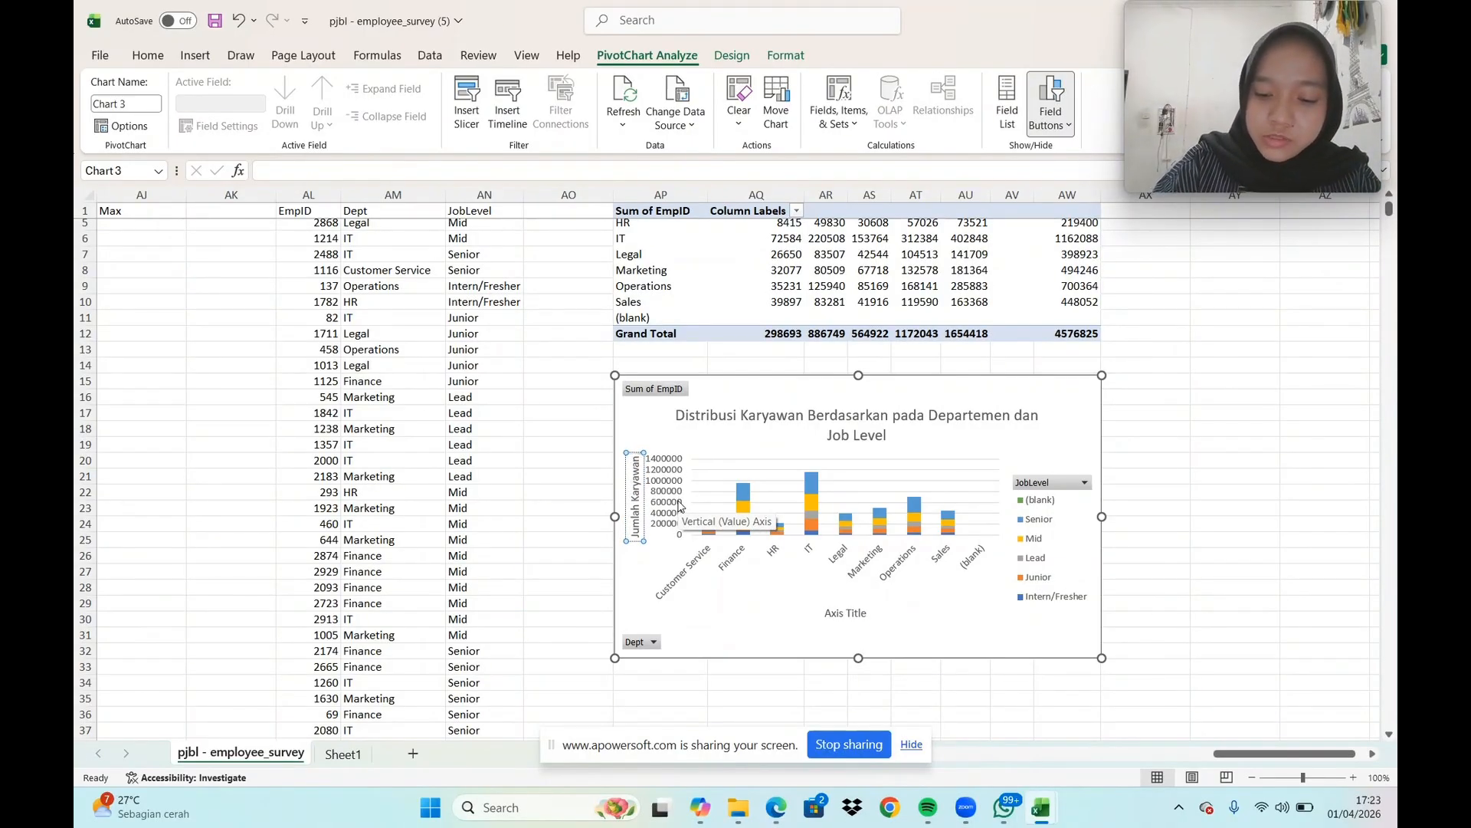
text( (y)
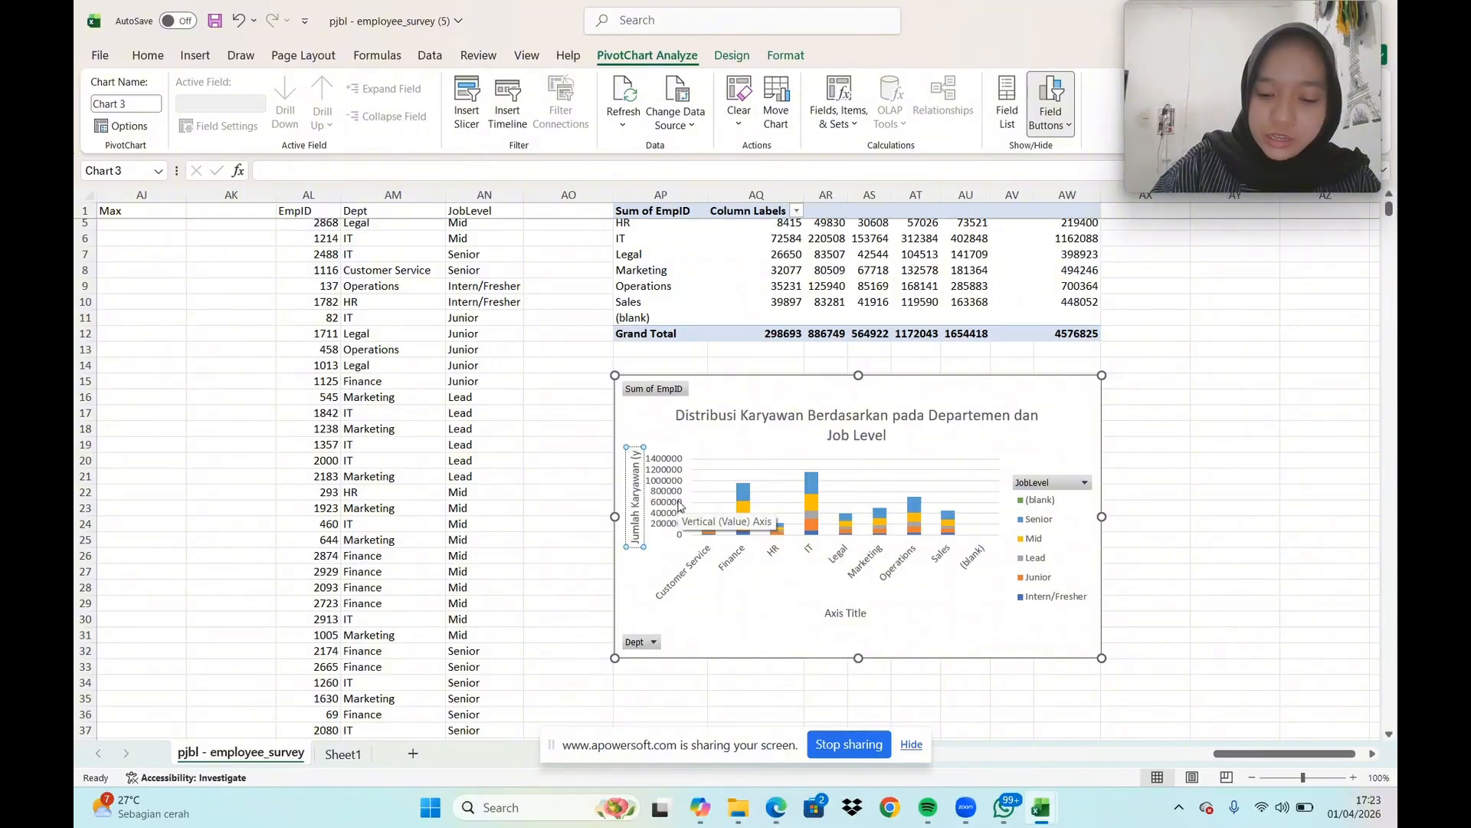
text())
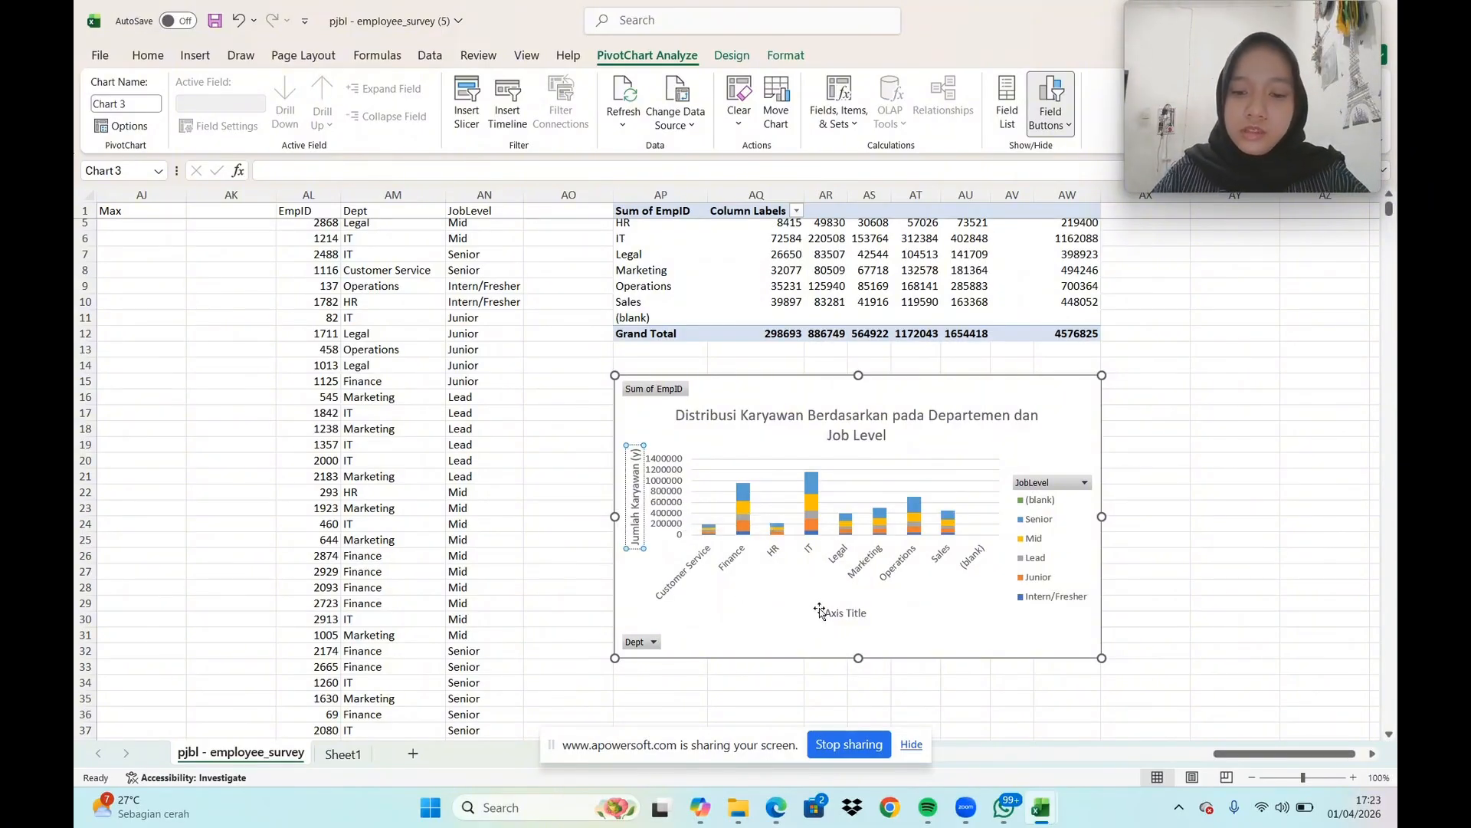
Change the PivotChart's horizontal axis title to "Departemen (x)"
click(847, 613)
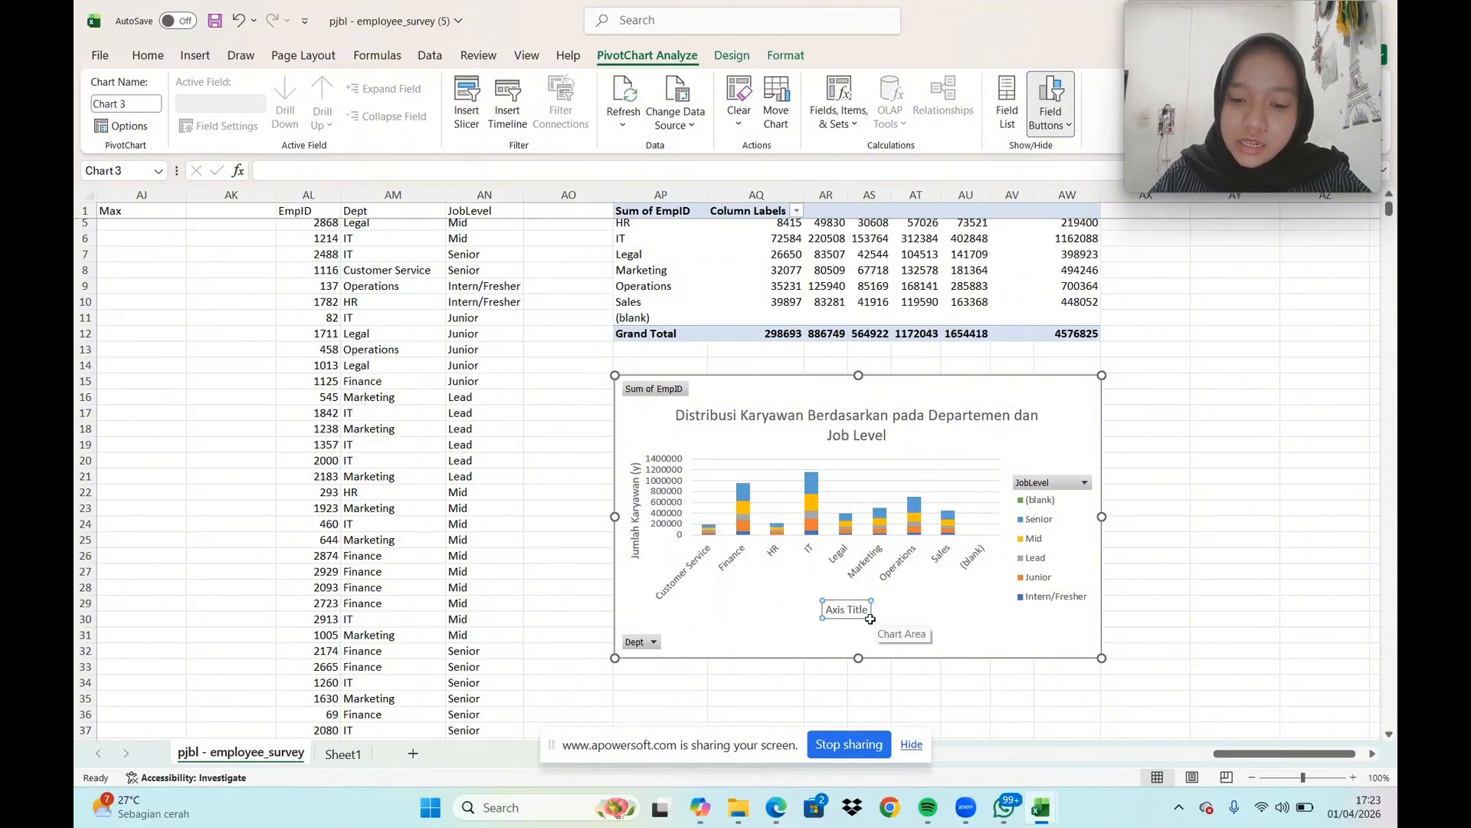
click(866, 610)
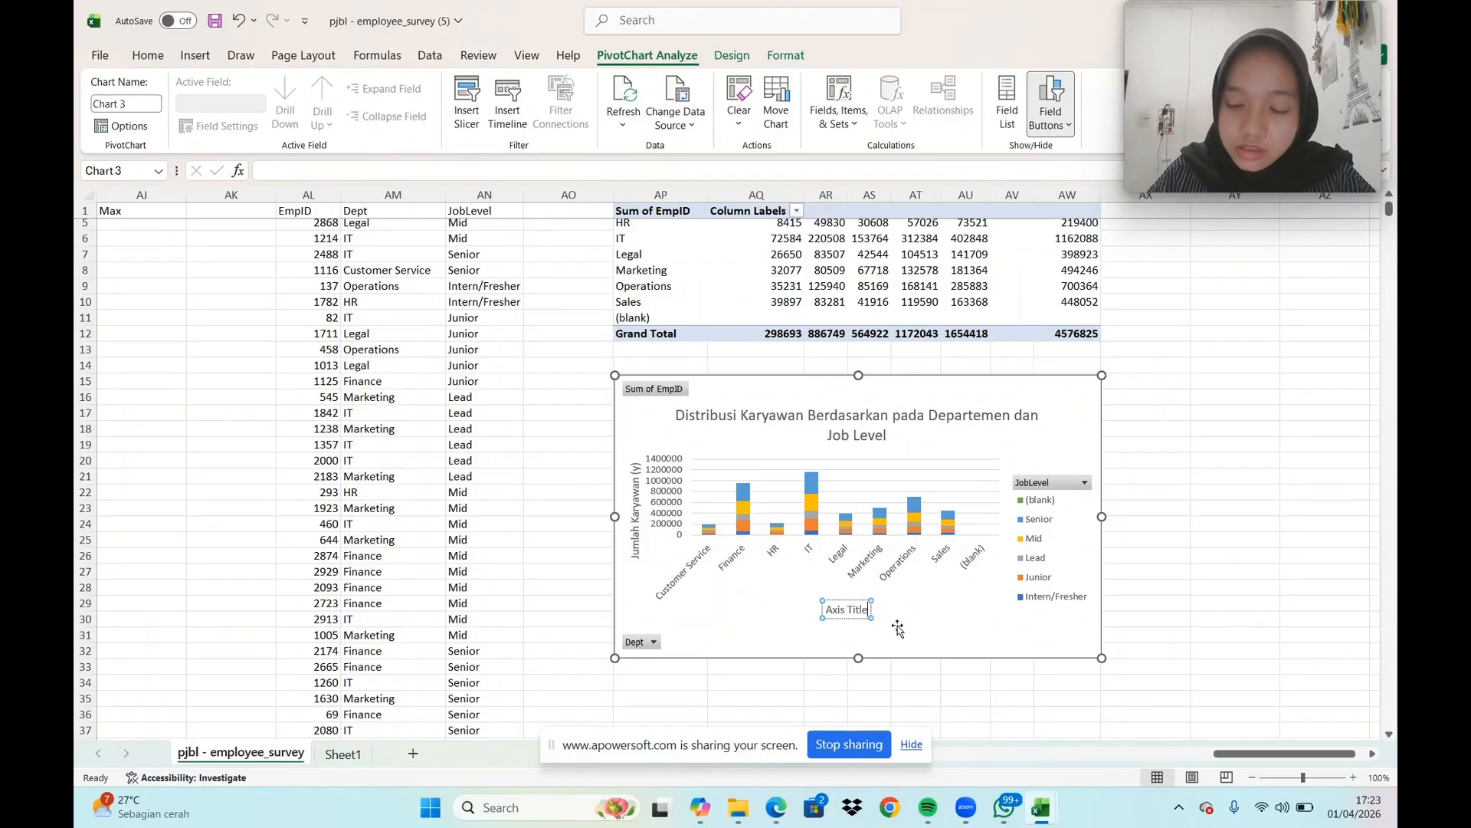
key(BackSpace)
key(BackSpace)
key(BackSpace)
key(BackSpace)
key(BackSpace)
key(BackSpace)
key(BackSpace)
key(BackSpace)
key(BackSpace)
key(BackSpace)
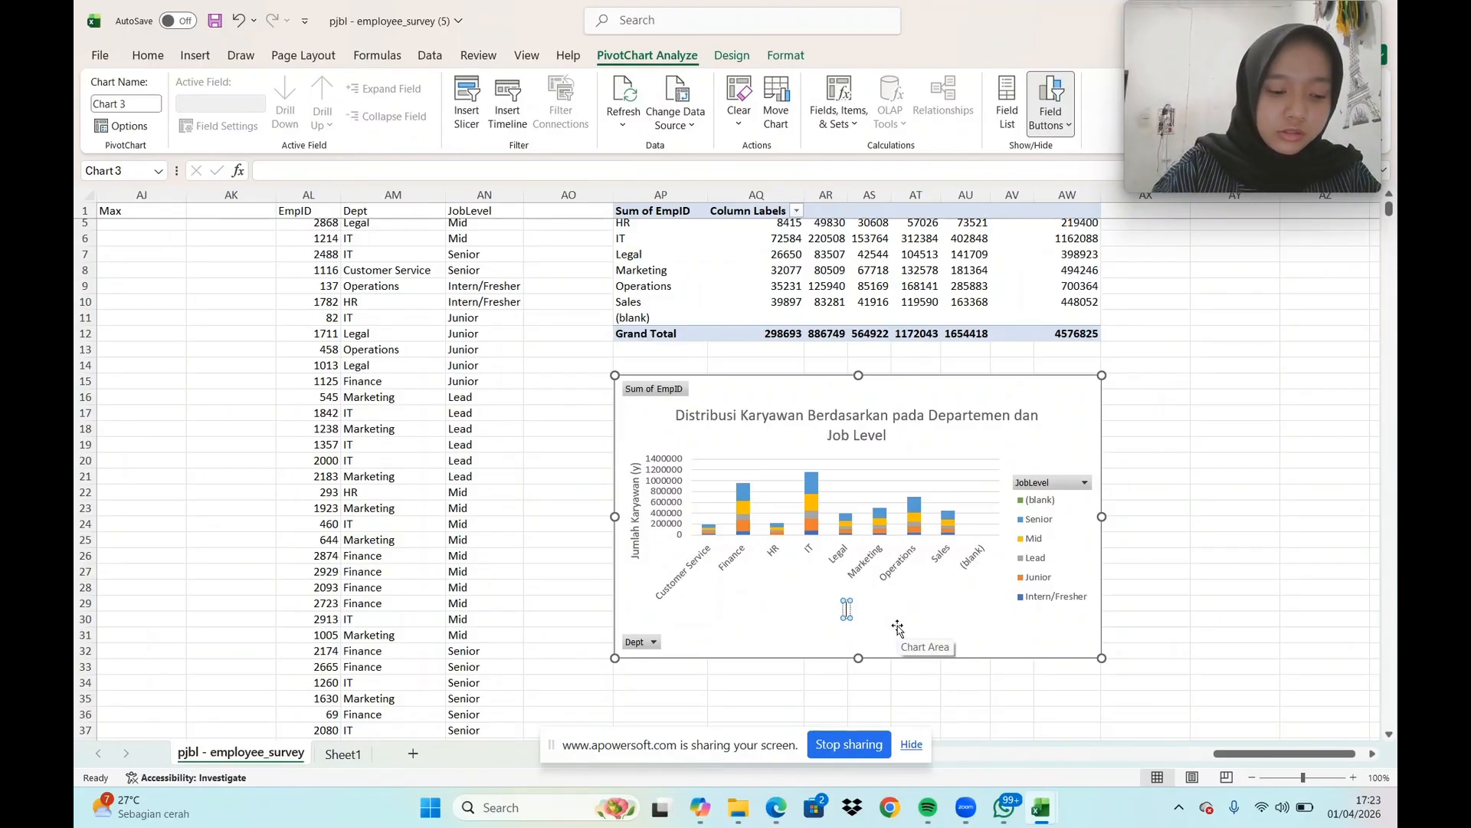
text(De)
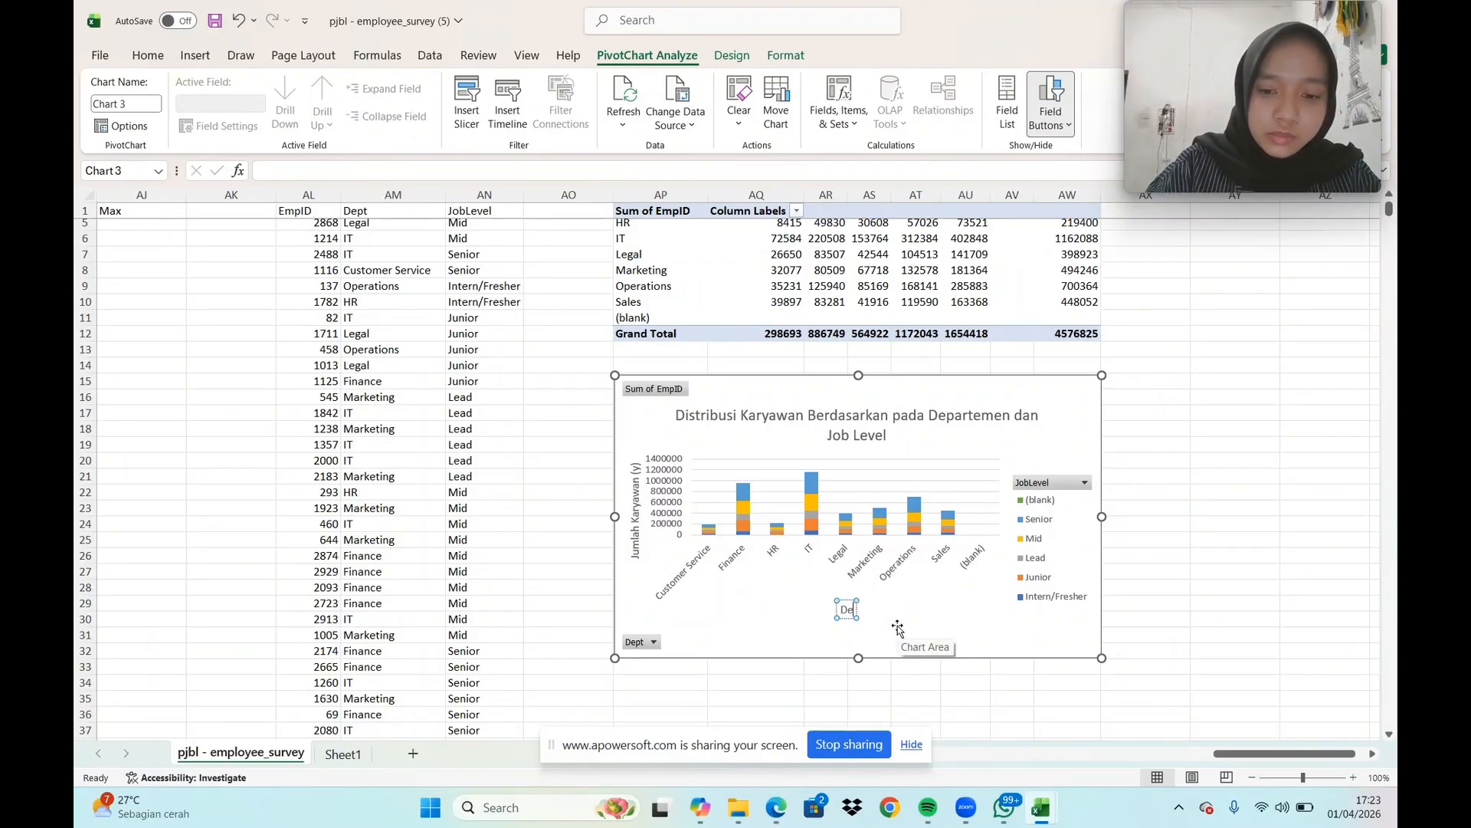
text(parte,e)
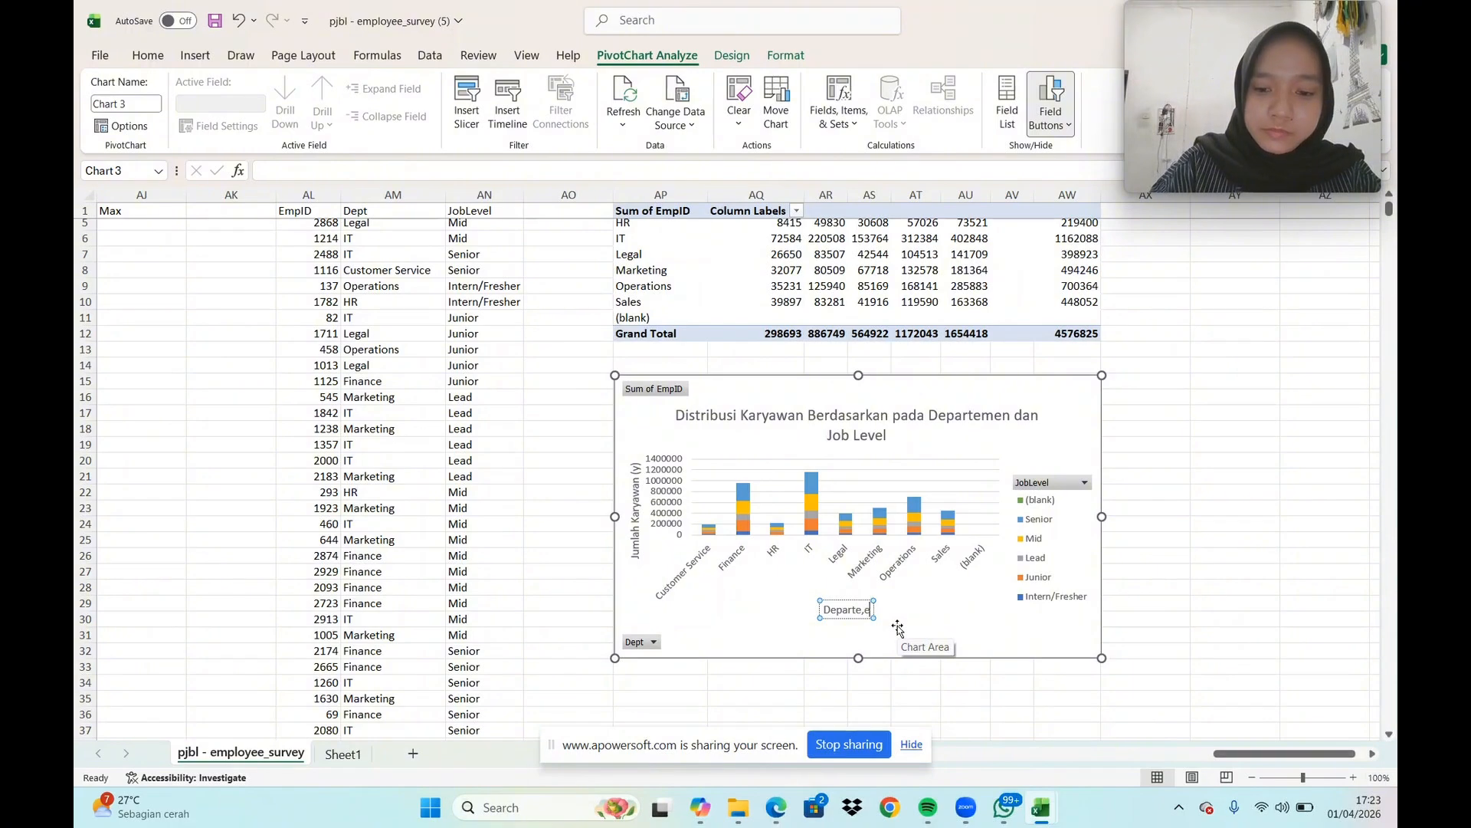
key(BackSpace)
key(BackSpace)
text(men)
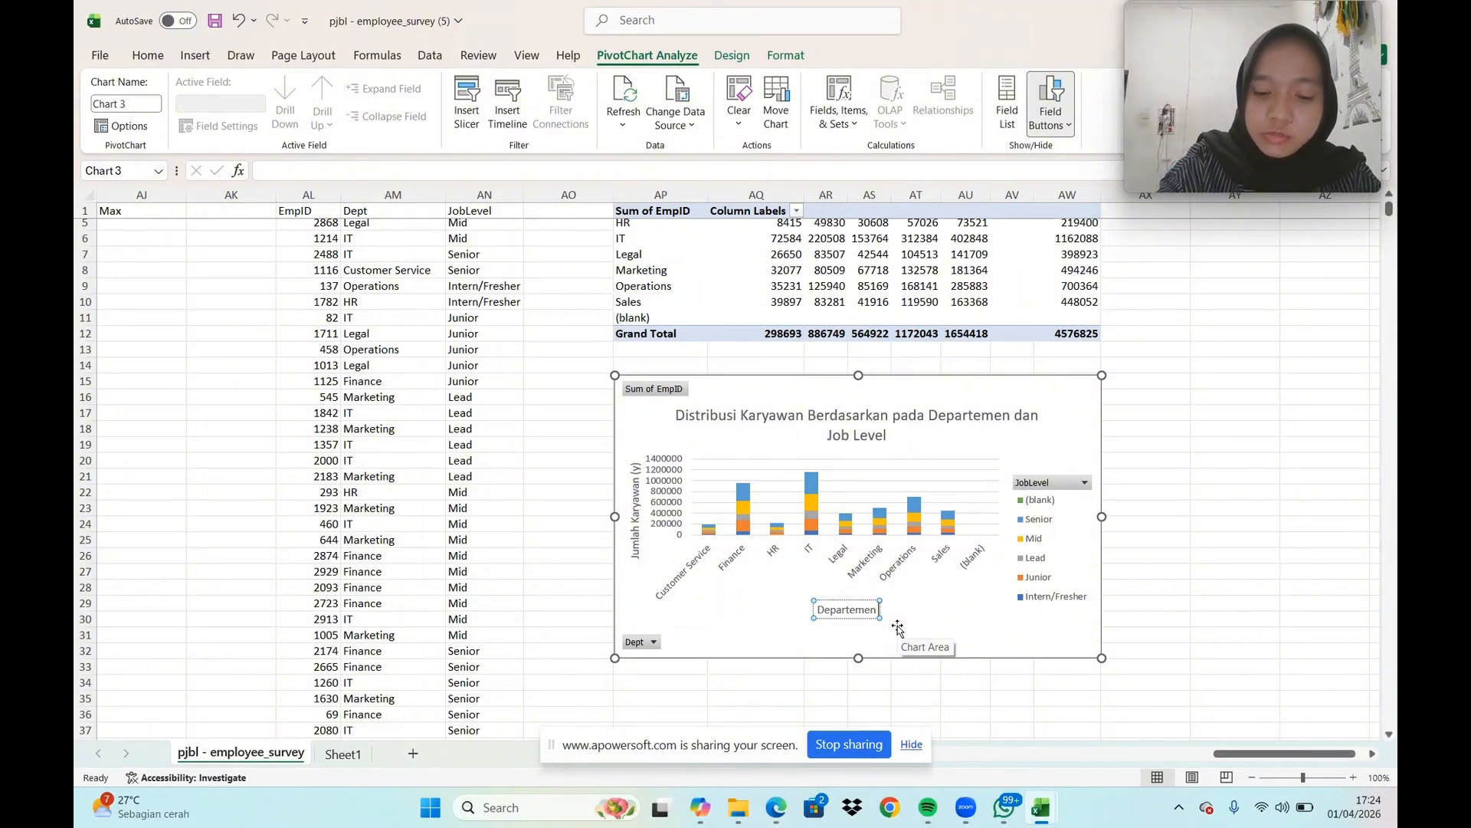
text( (x)
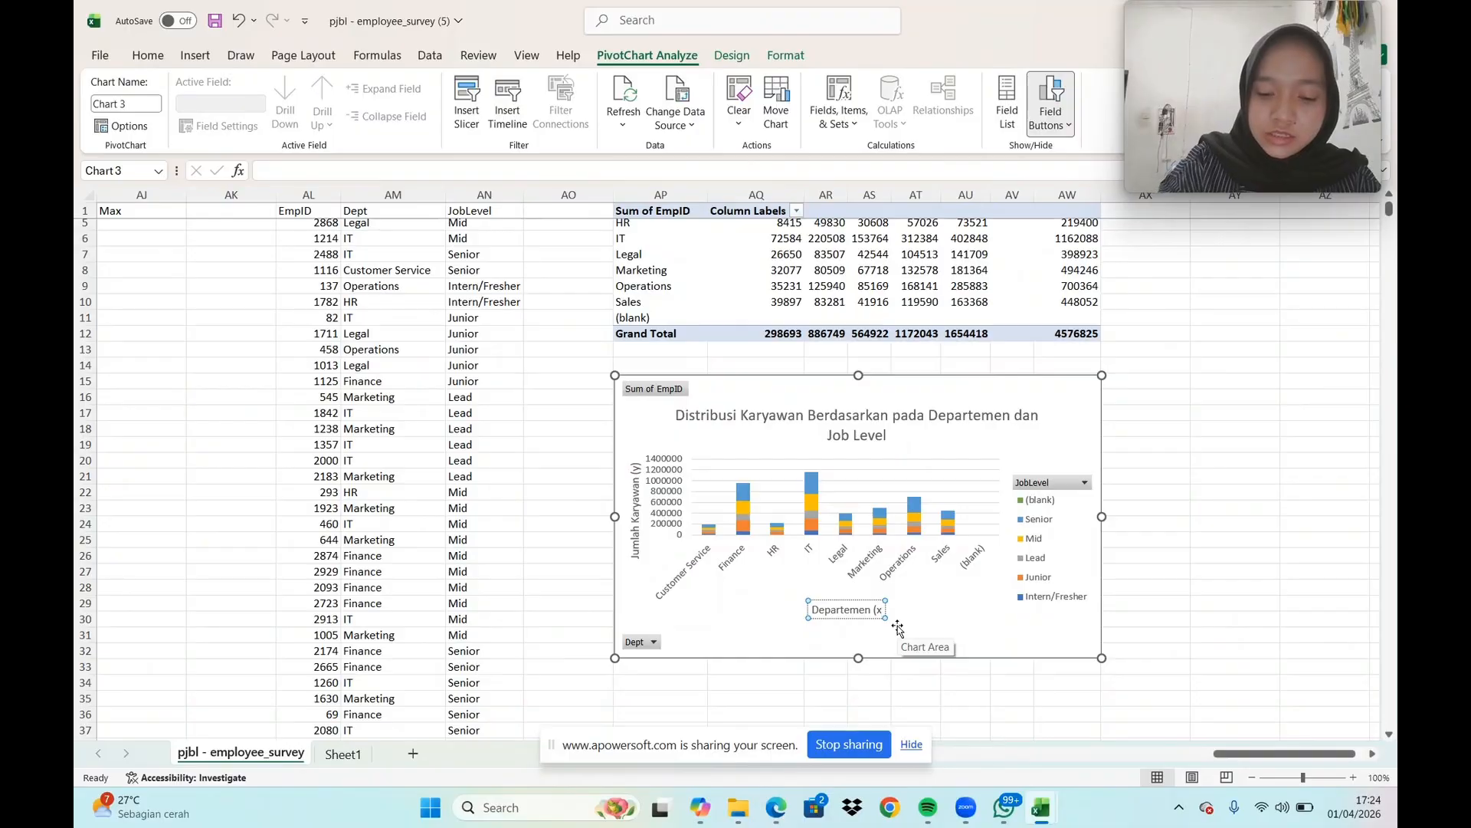
text())
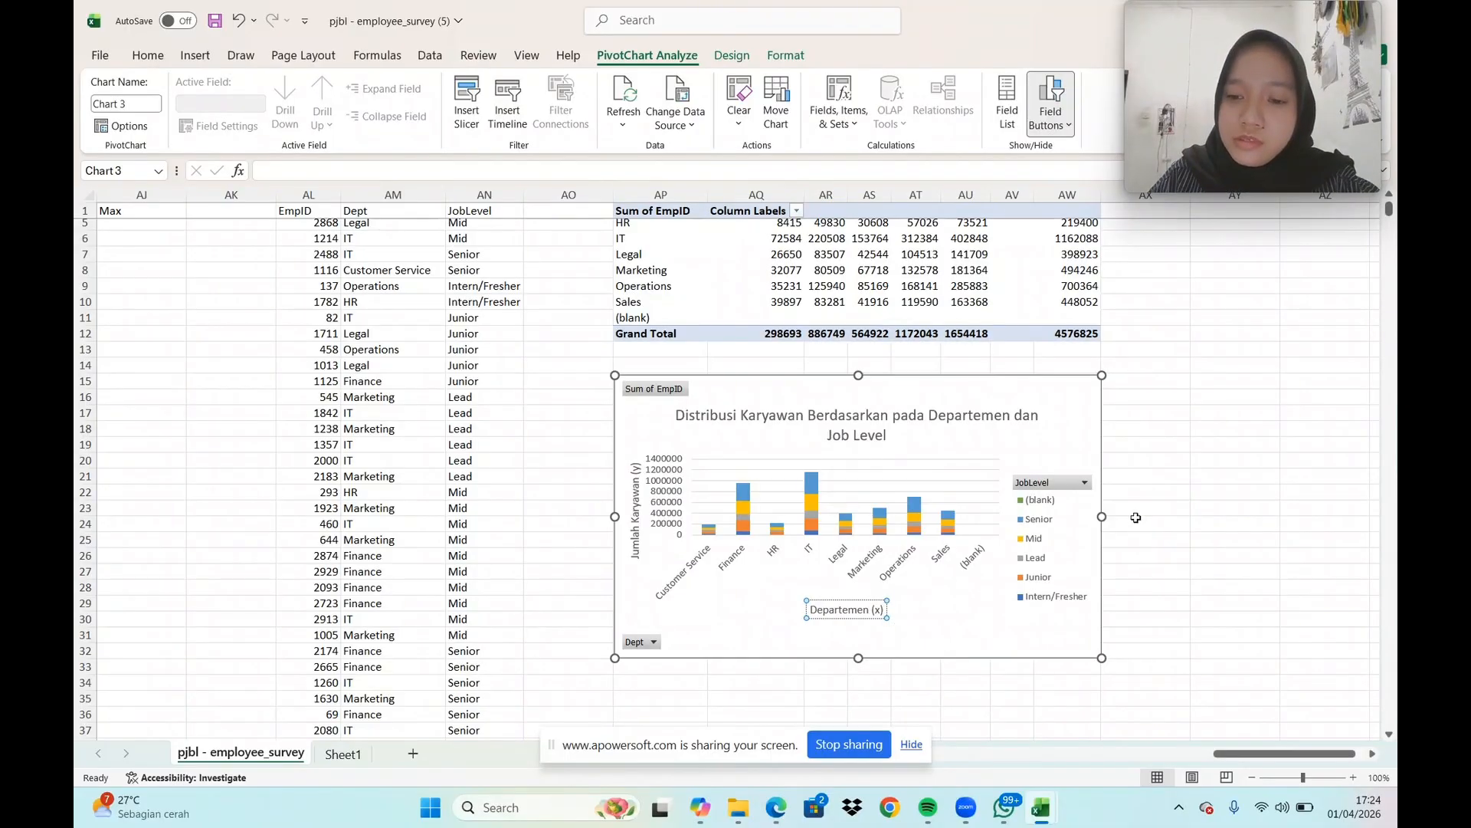
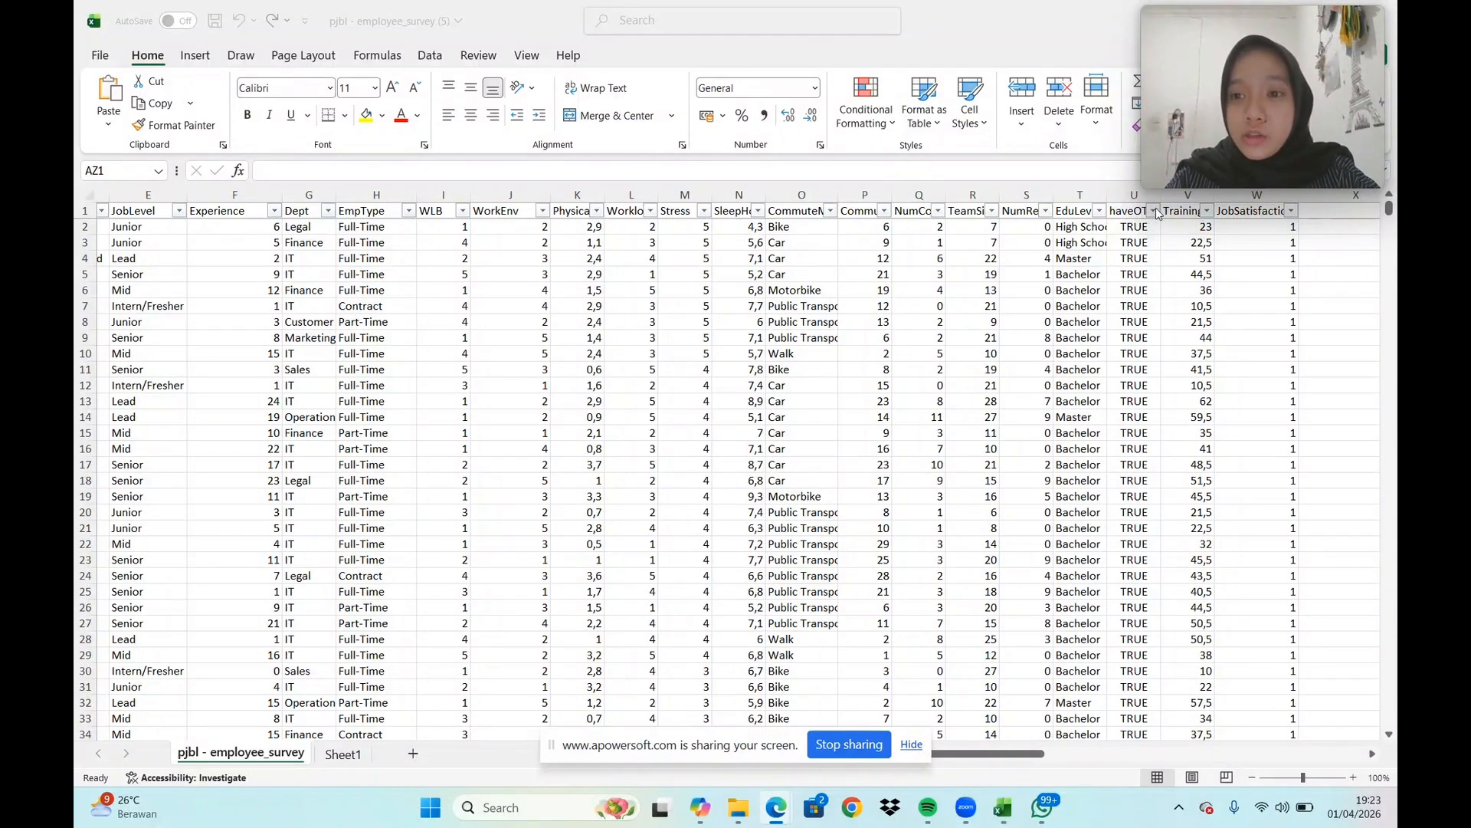
Filter the haveOT column to show only FALSE records
click(1153, 212)
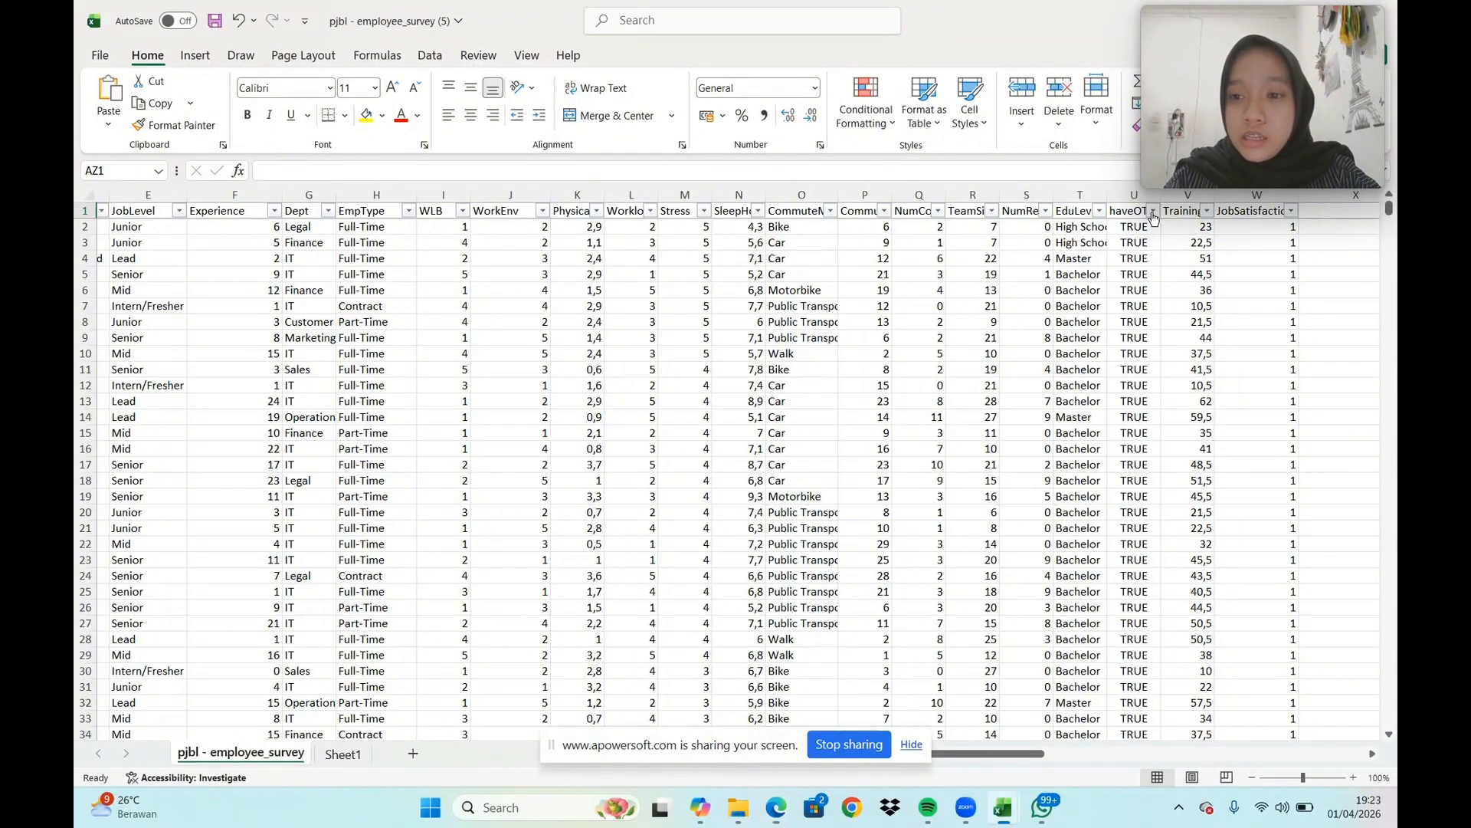
click(1152, 211)
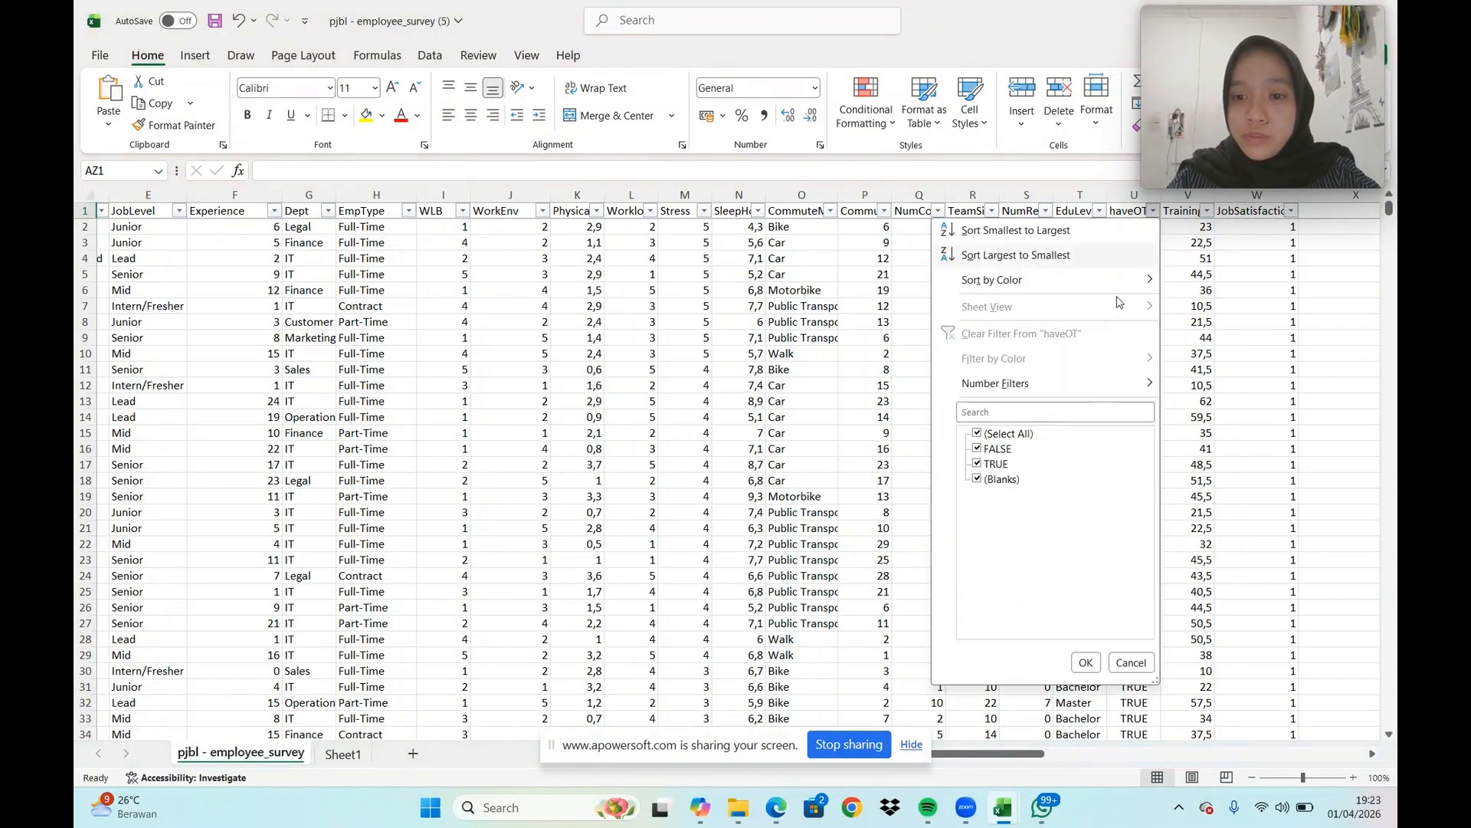
click(977, 434)
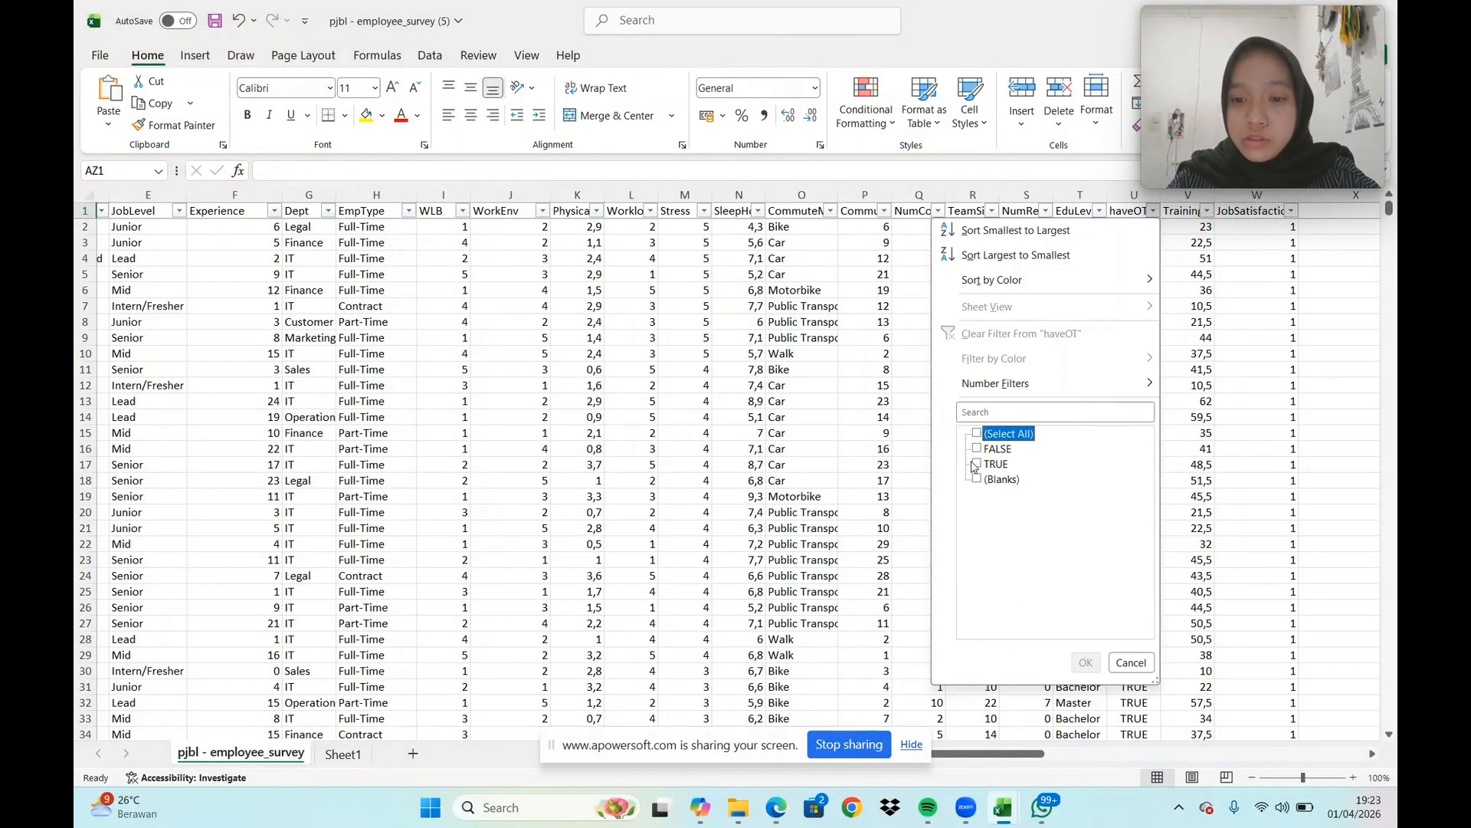
click(977, 449)
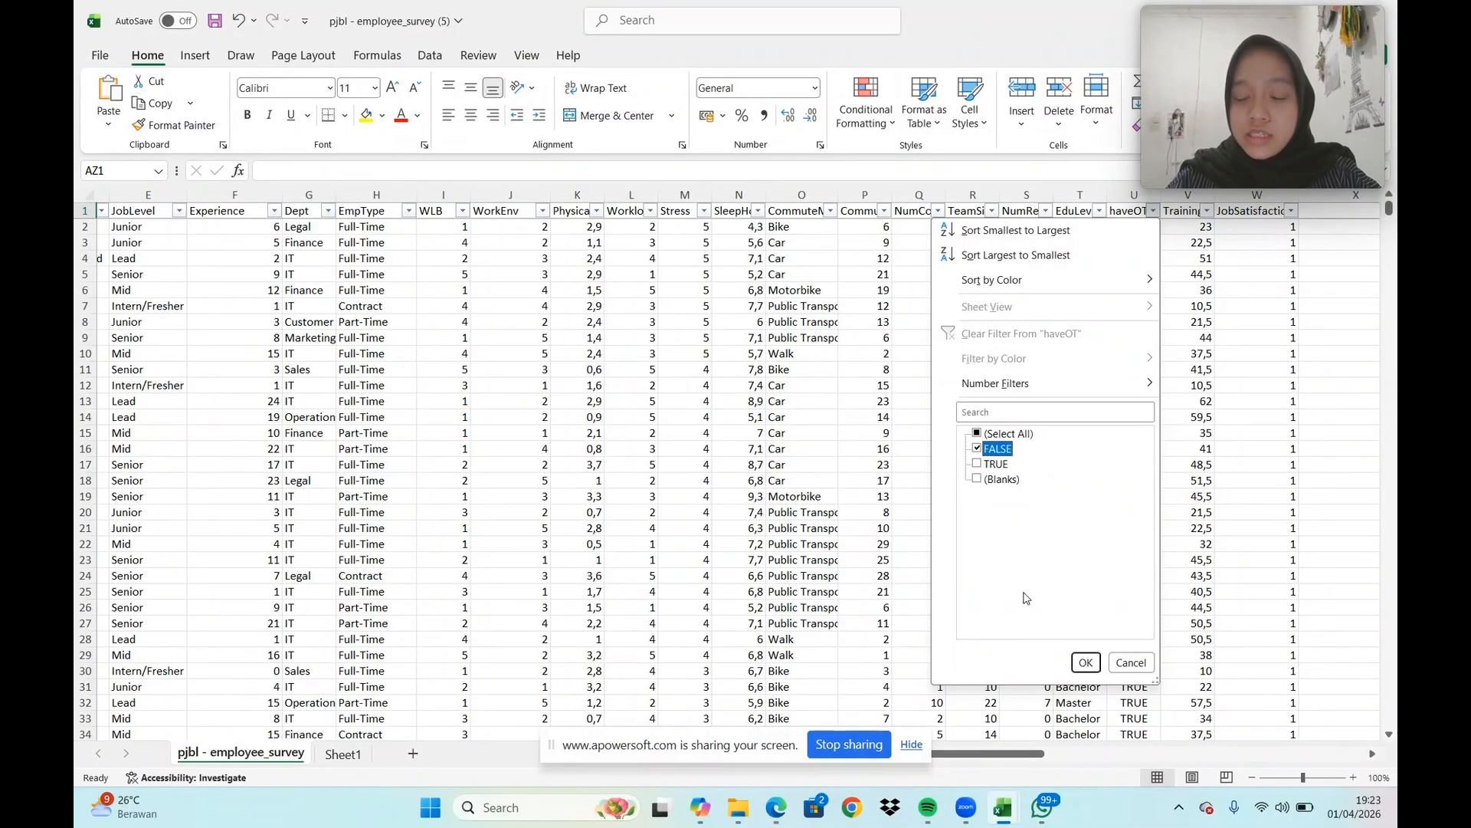
mouse_move(1032, 395)
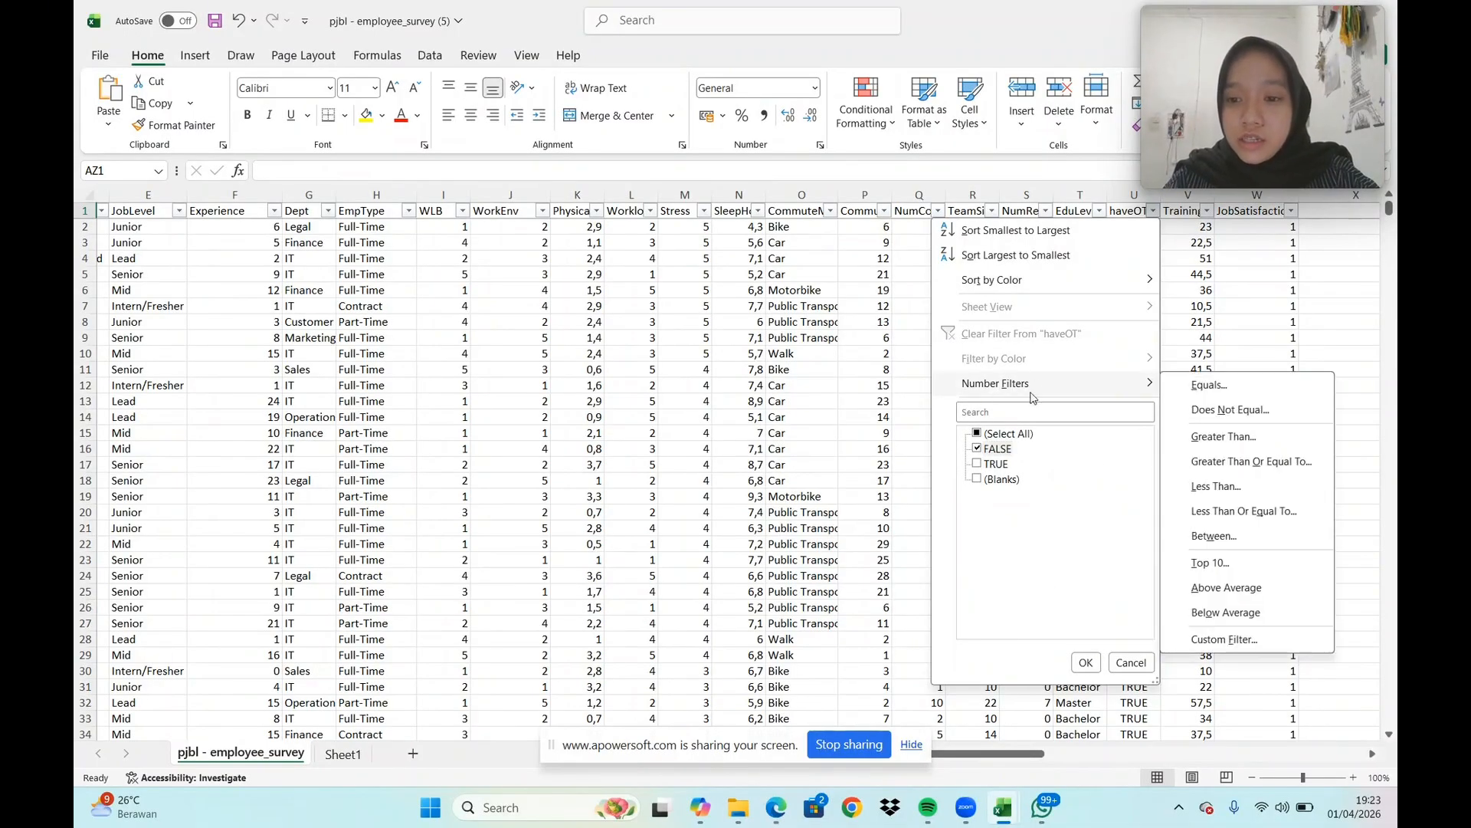
click(1086, 663)
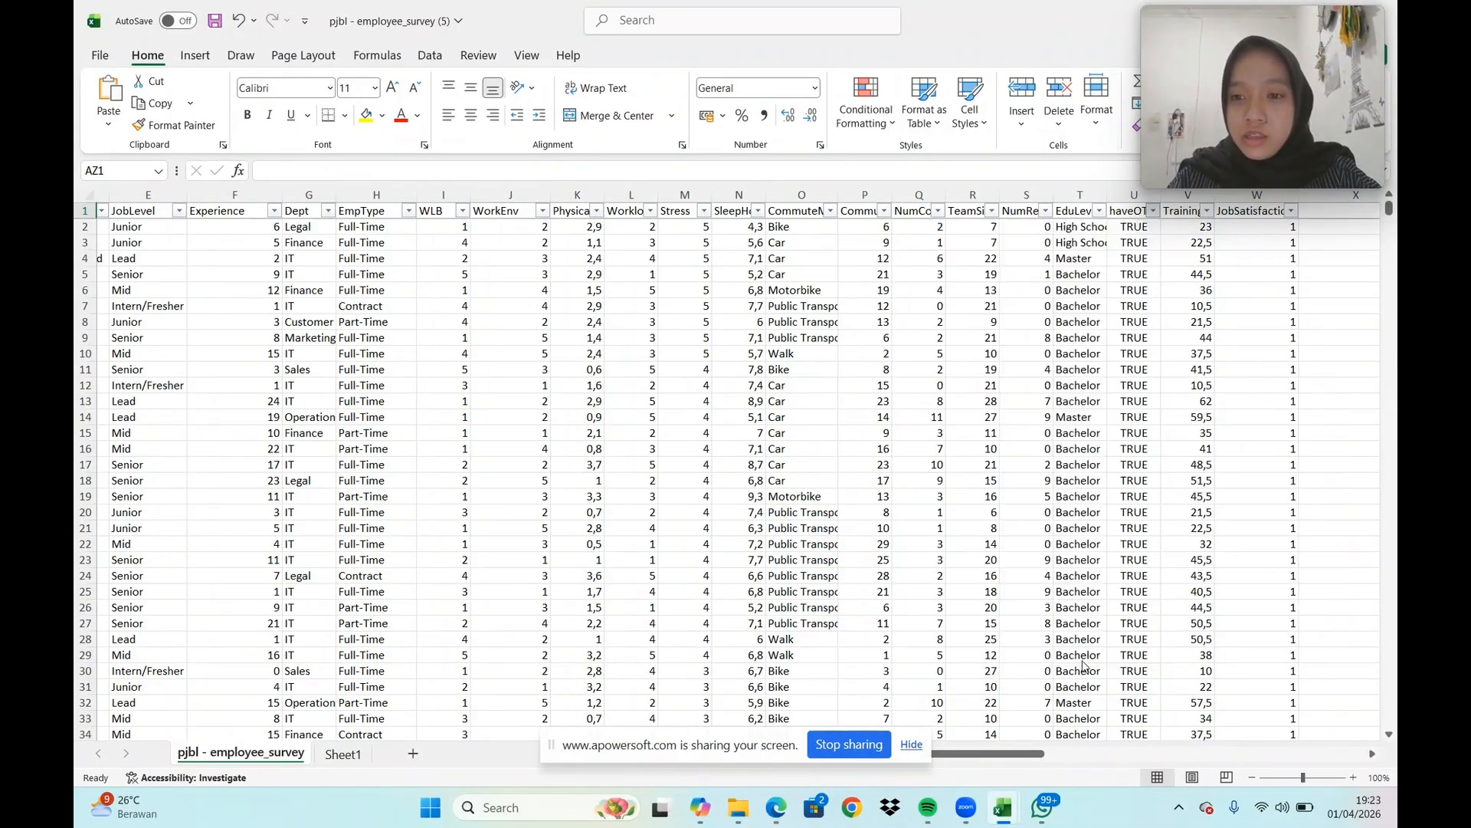
Copy the filtered haveOT column with its FALSE values into column AZ, starting at AZ1
click(1134, 196)
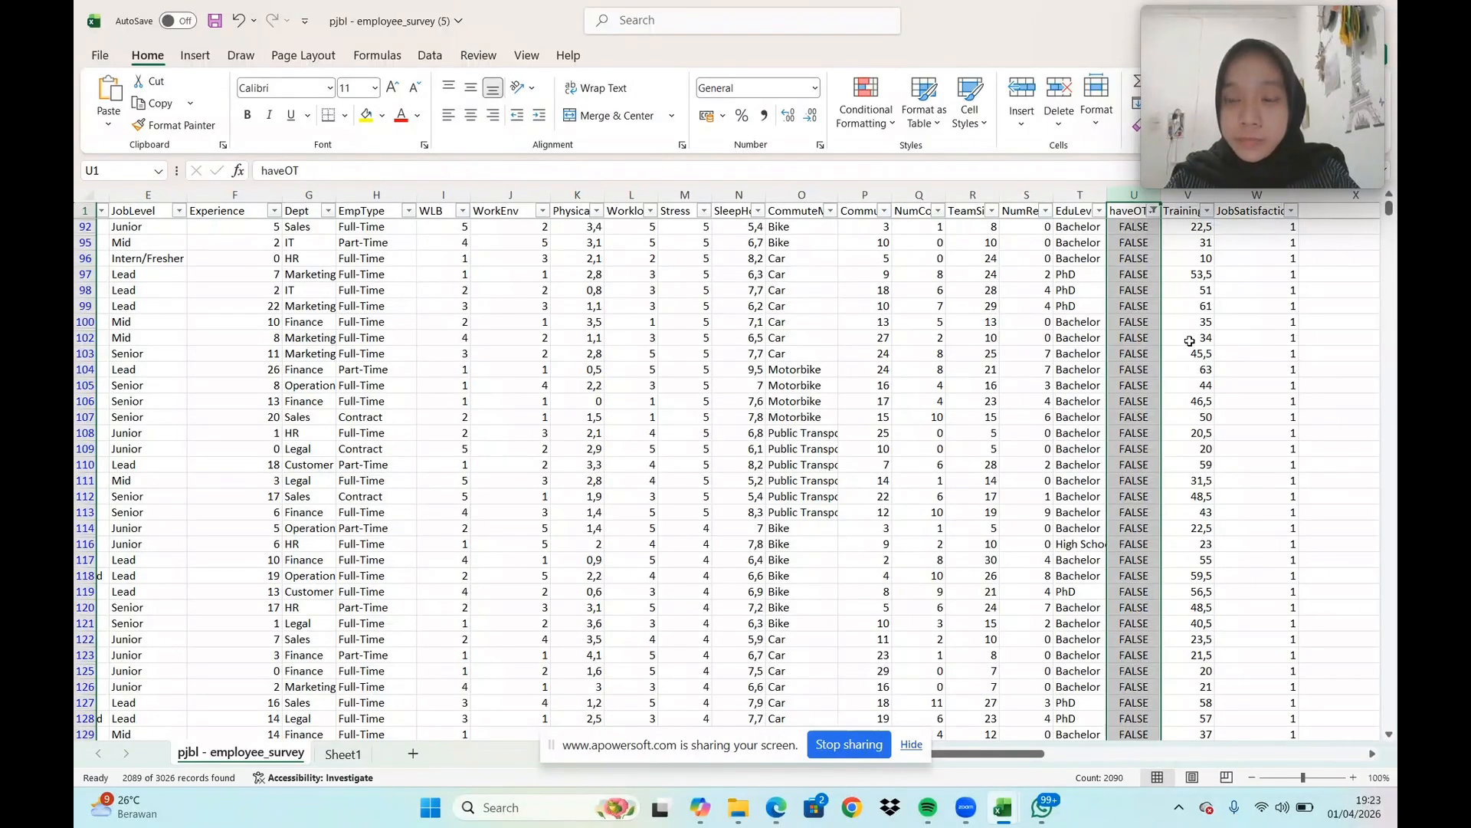
key(ctrl+c)
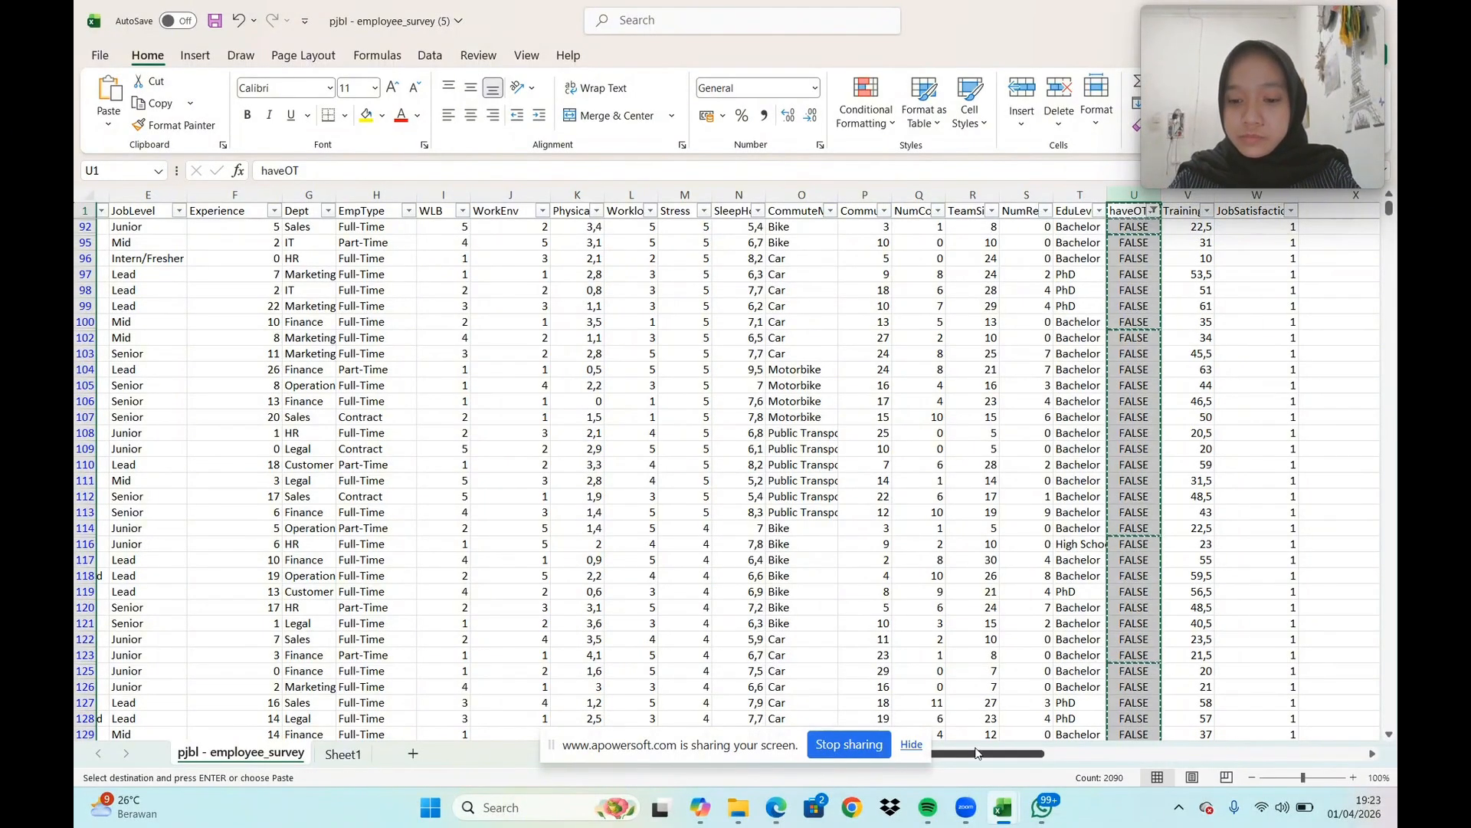
drag(989, 753, 1253, 755)
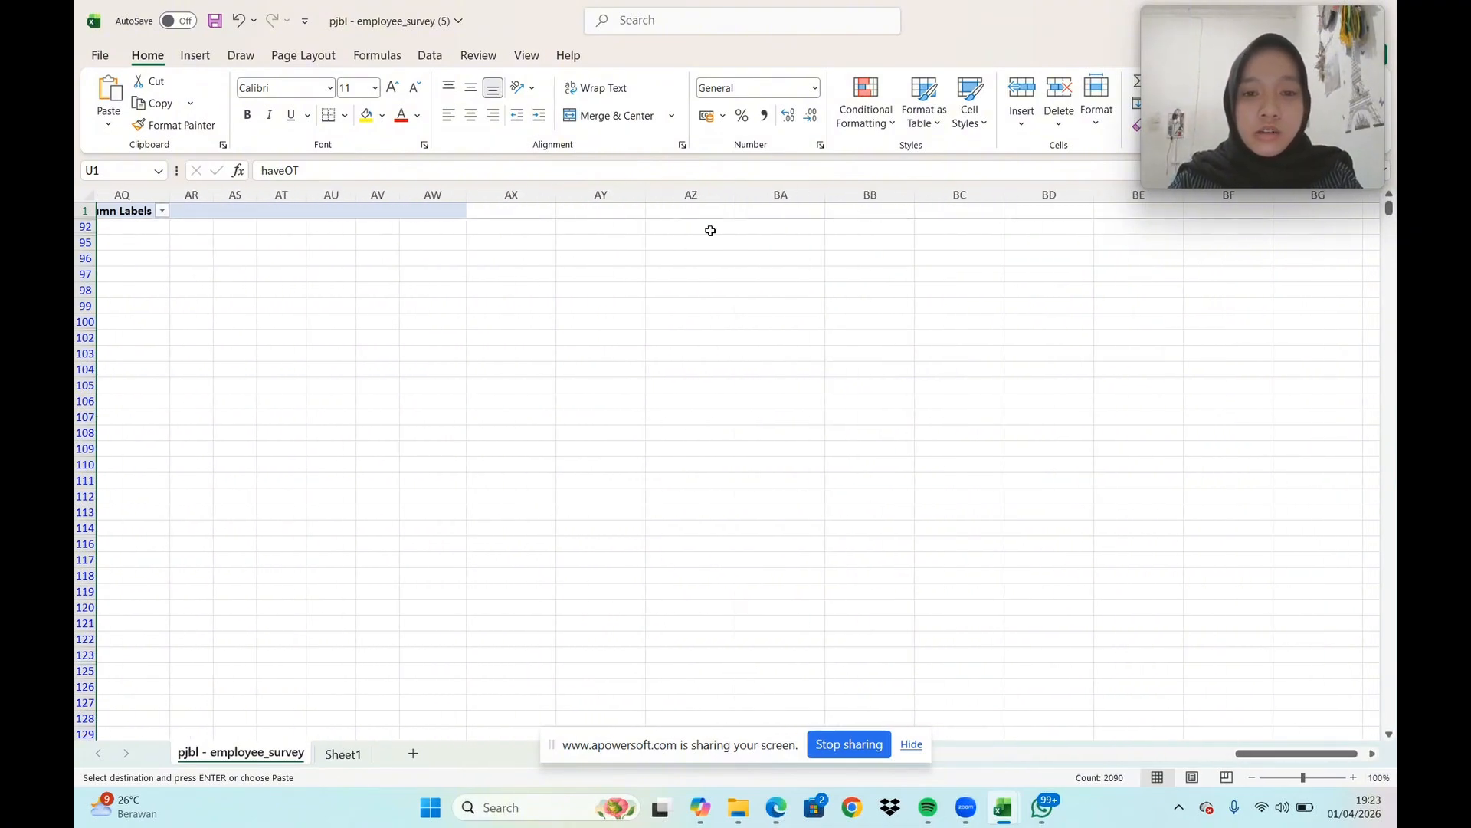
click(707, 214)
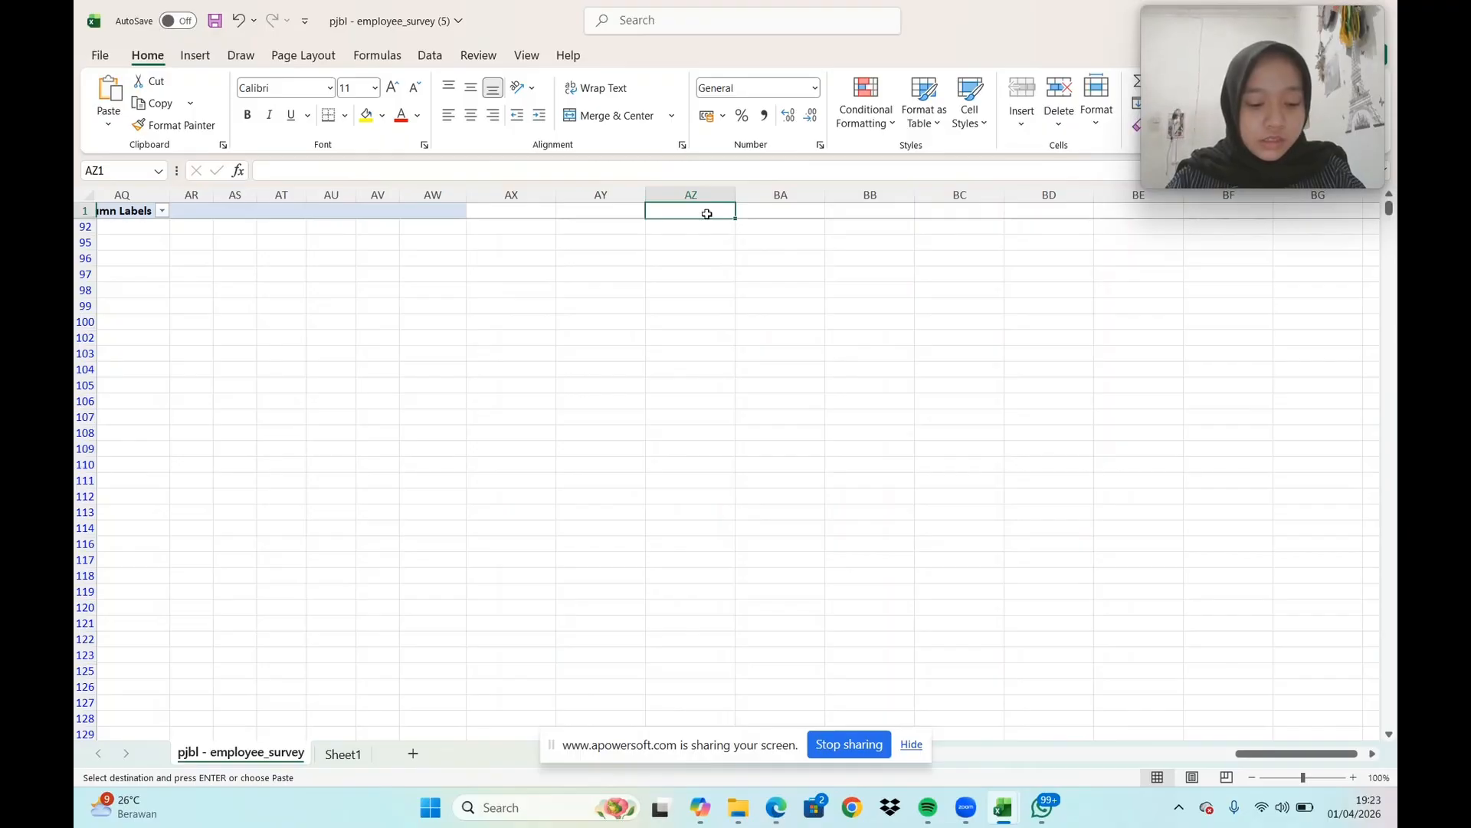
key(ctrl+shift+Down)
key(ctrl+v)
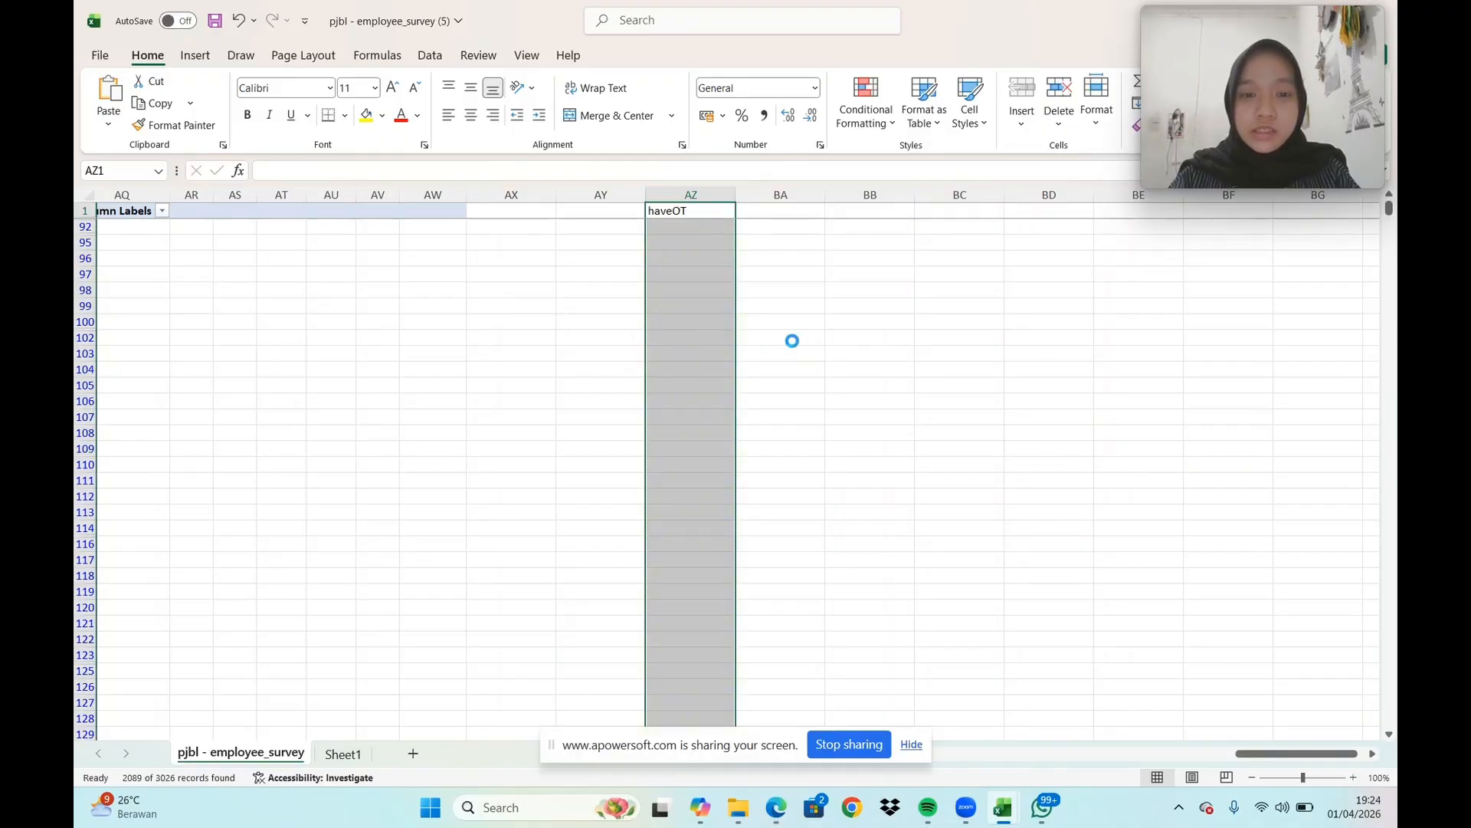
Copy the JobSatisfaction column for the FALSE records into column BA, starting at BA1
drag(1235, 764, 941, 776)
drag(945, 777, 972, 776)
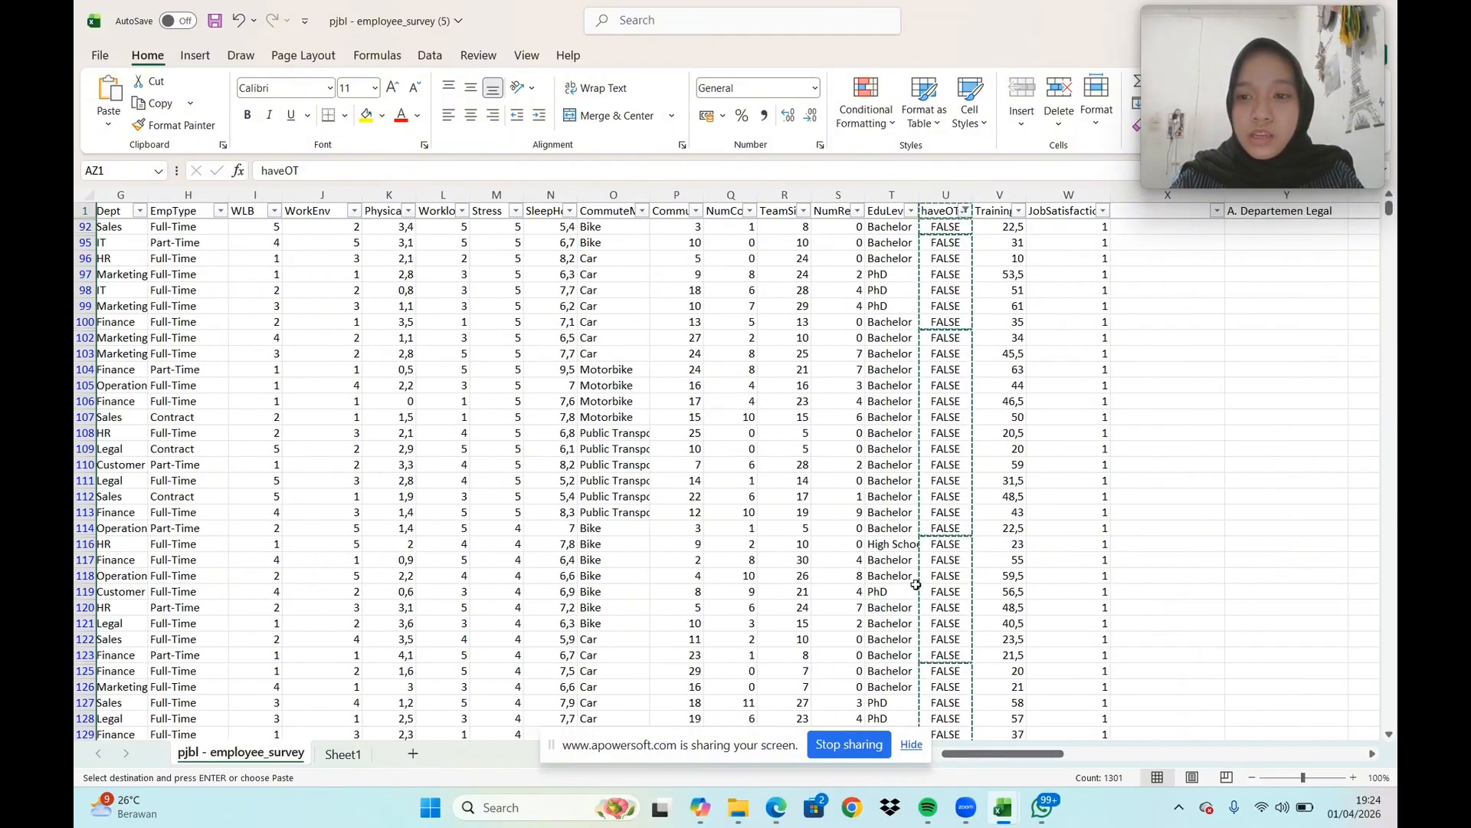
click(1076, 193)
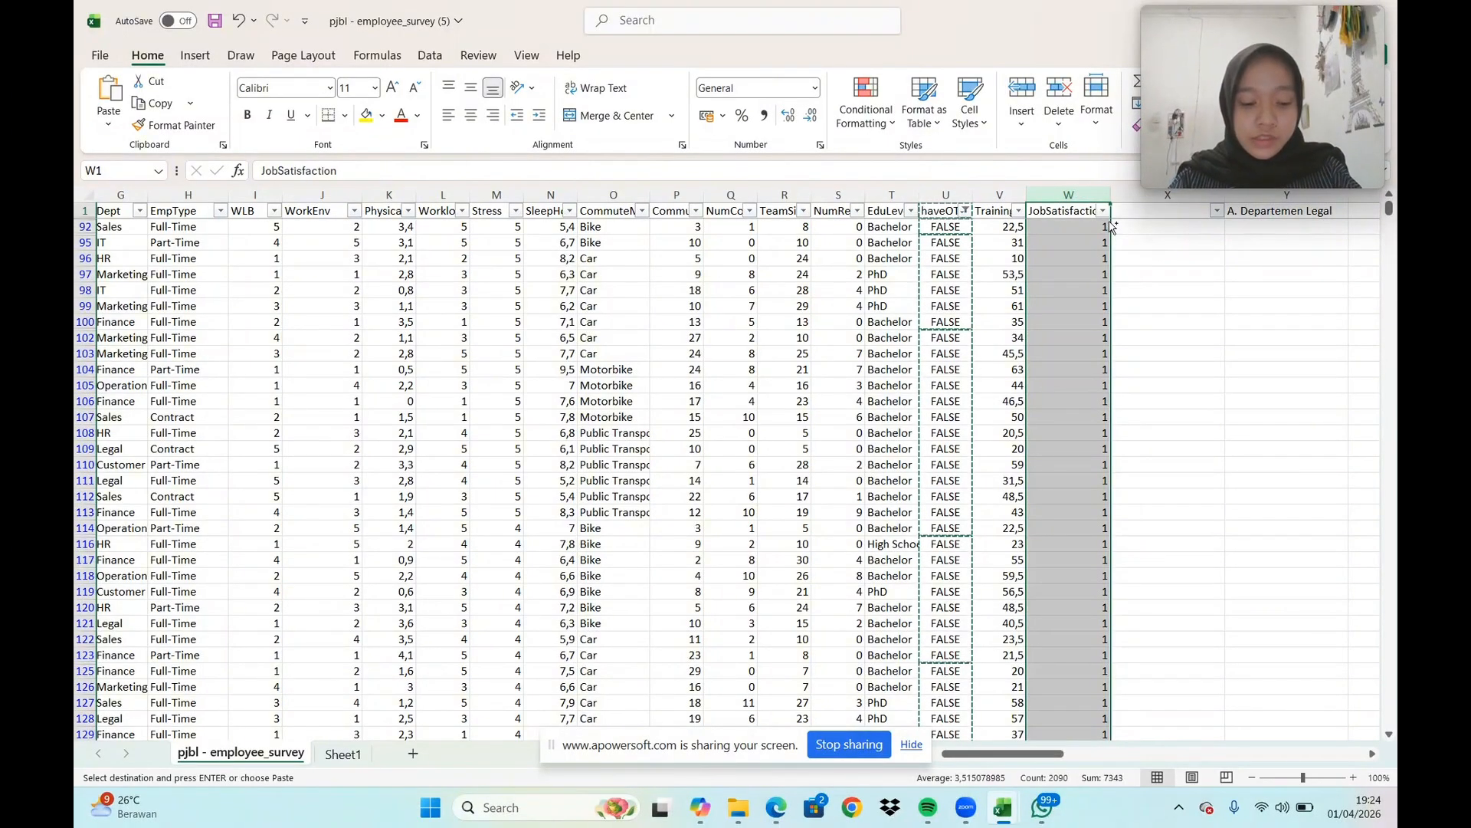
key(ctrl+c)
drag(1039, 754, 1320, 755)
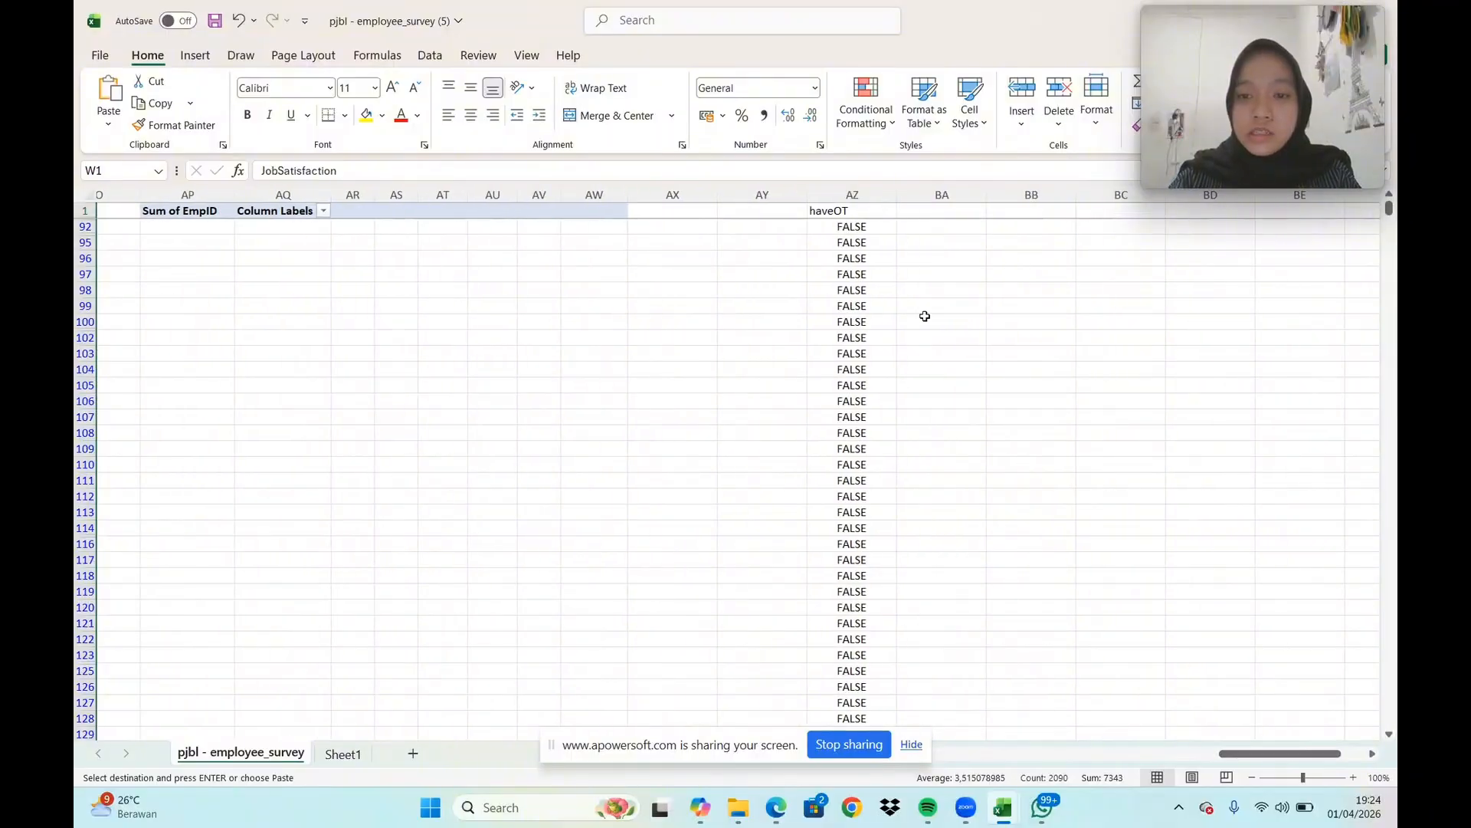
click(935, 212)
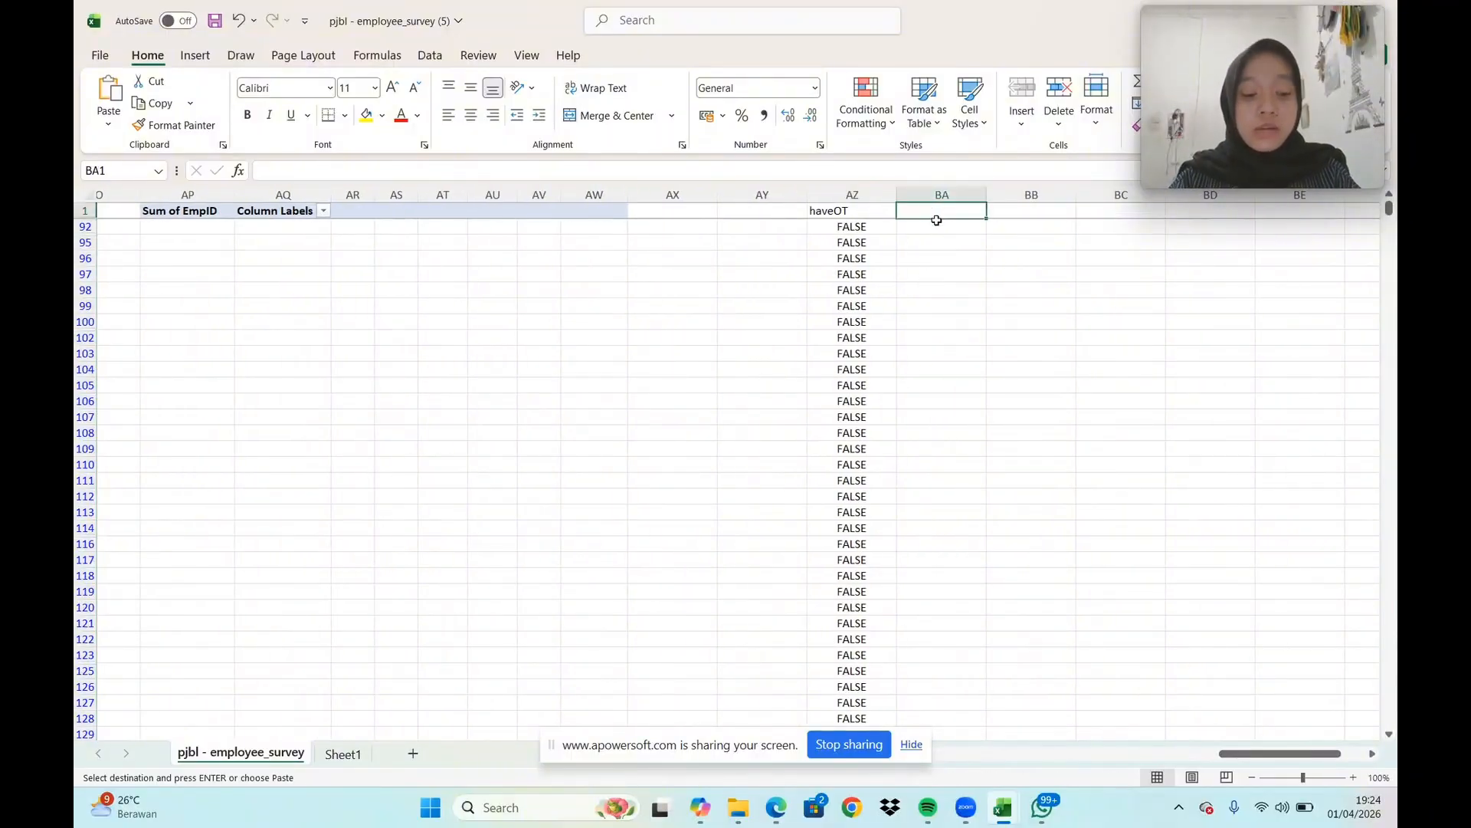
key(Return)
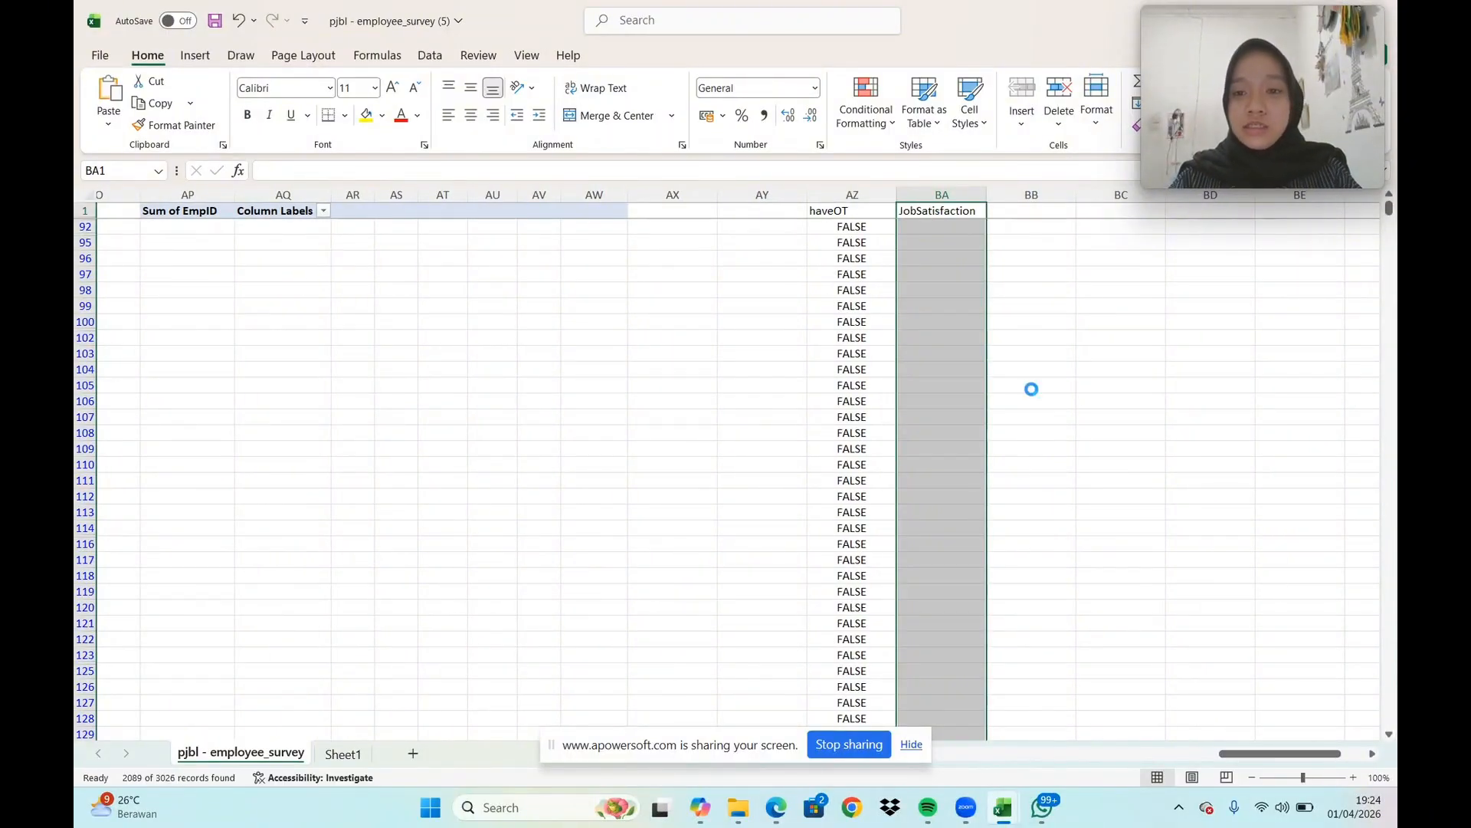
Change the haveOT filter to show only TRUE records
drag(1243, 755, 986, 767)
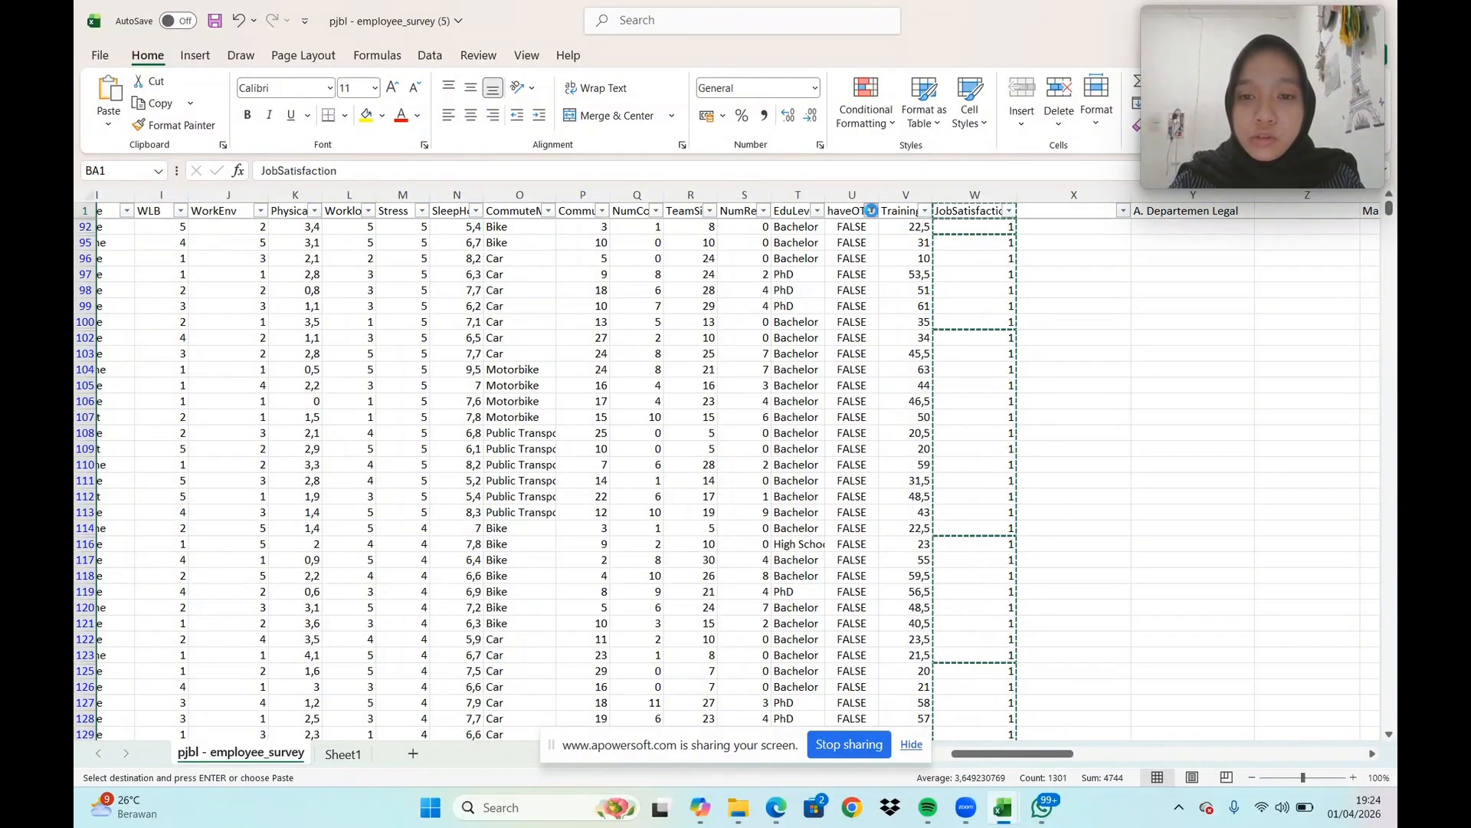
click(871, 210)
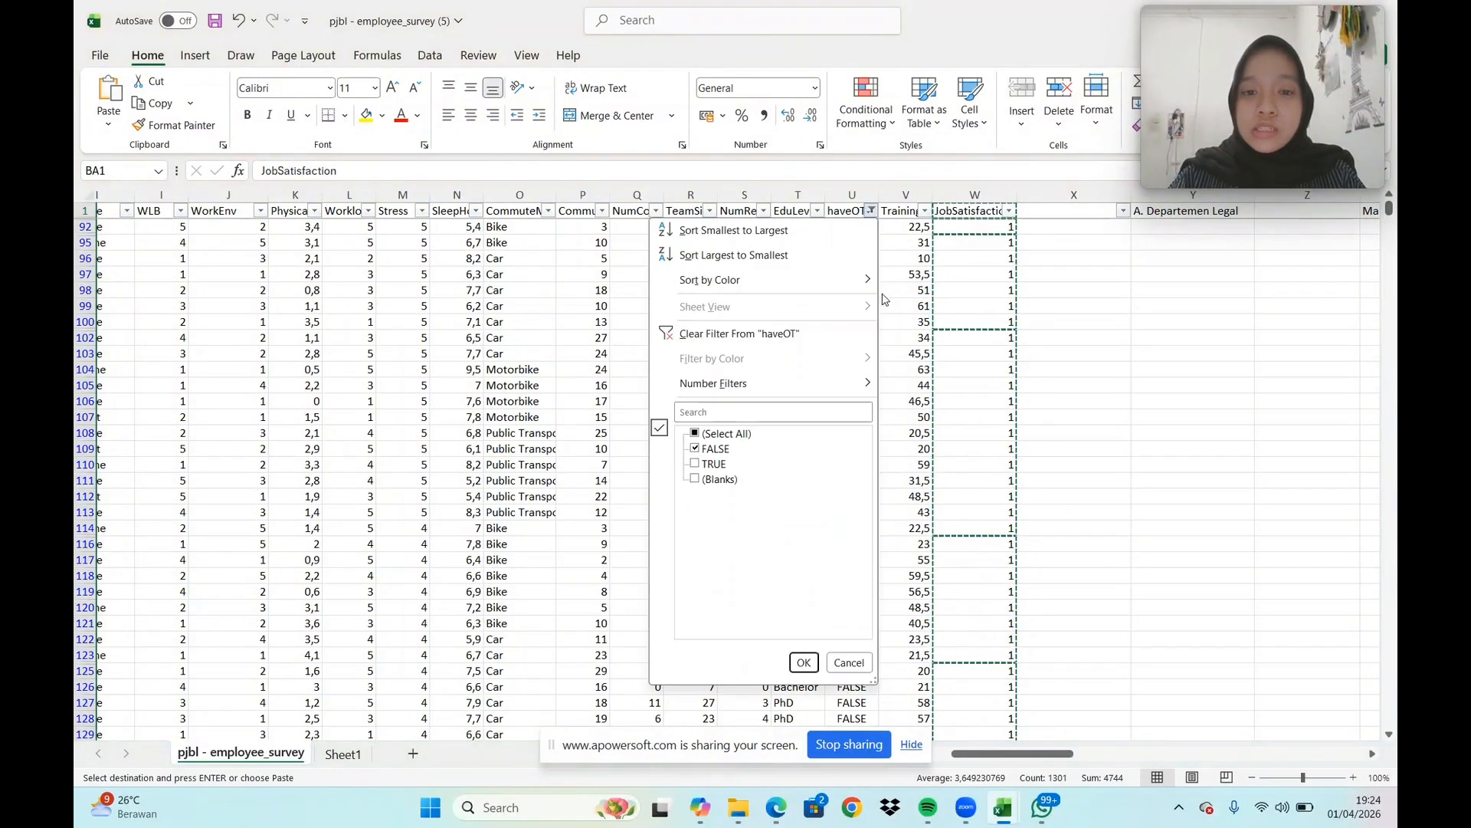
click(695, 463)
click(695, 433)
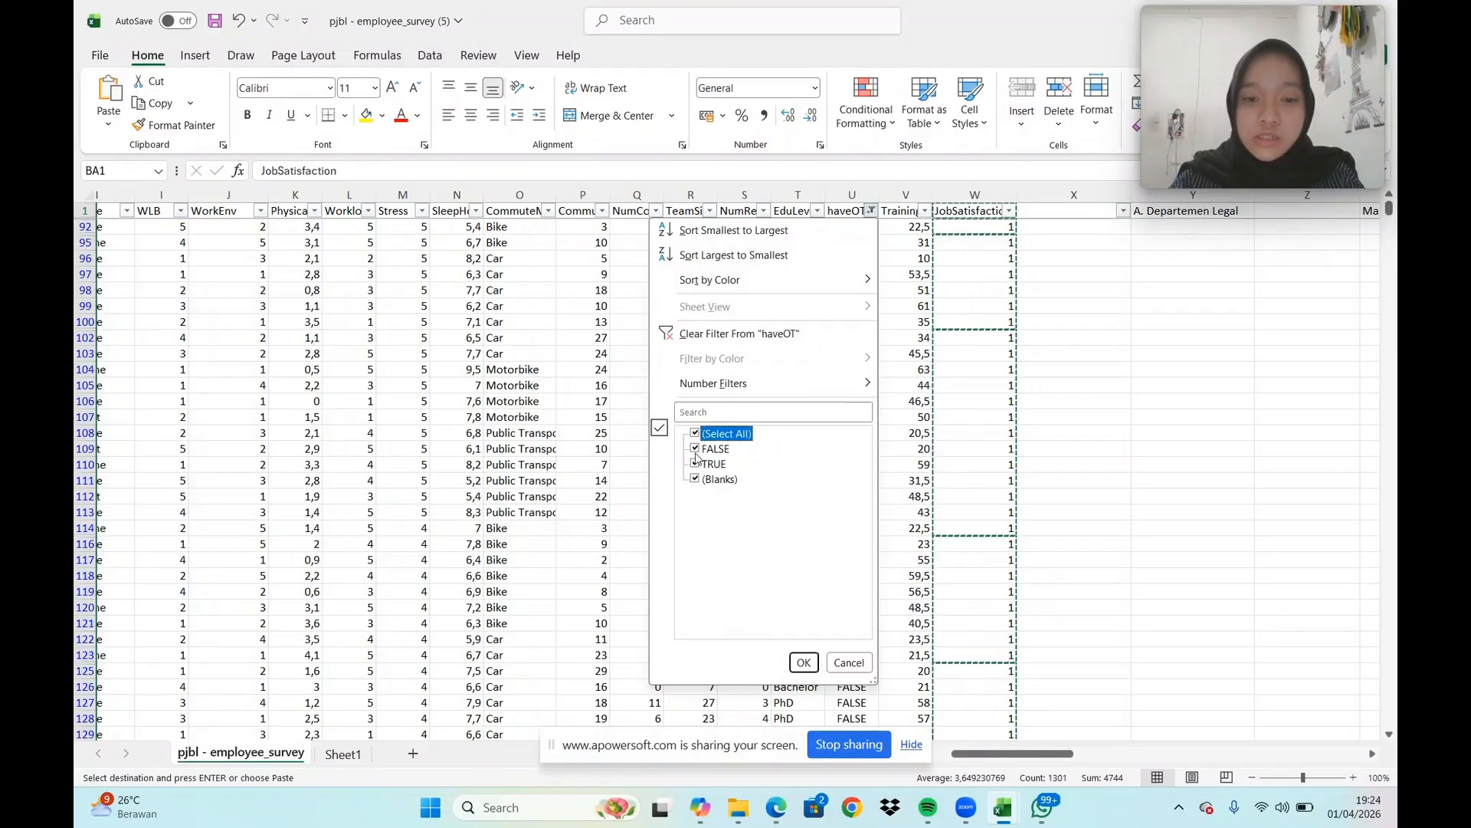
click(695, 448)
click(695, 479)
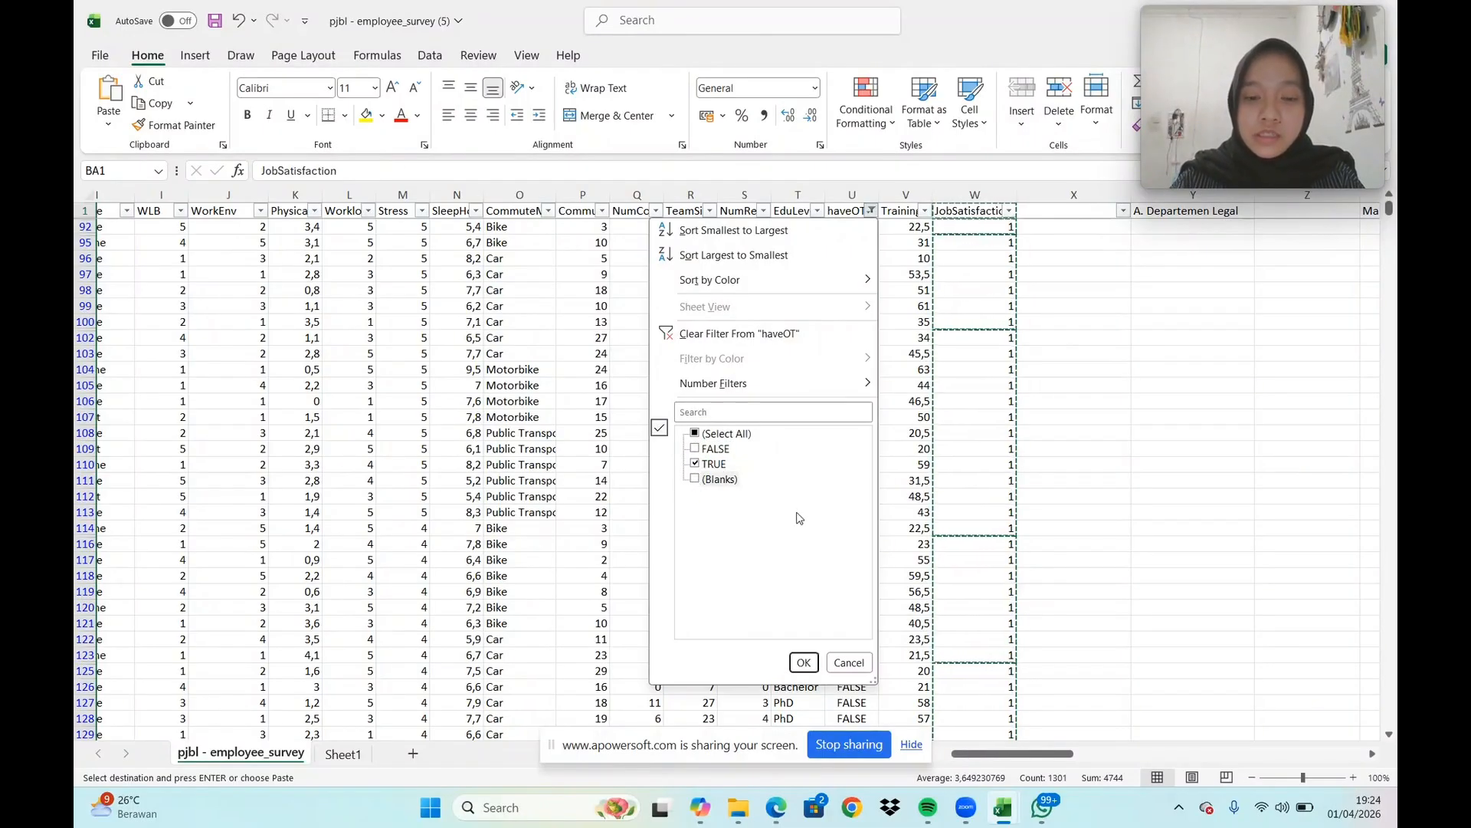
click(803, 663)
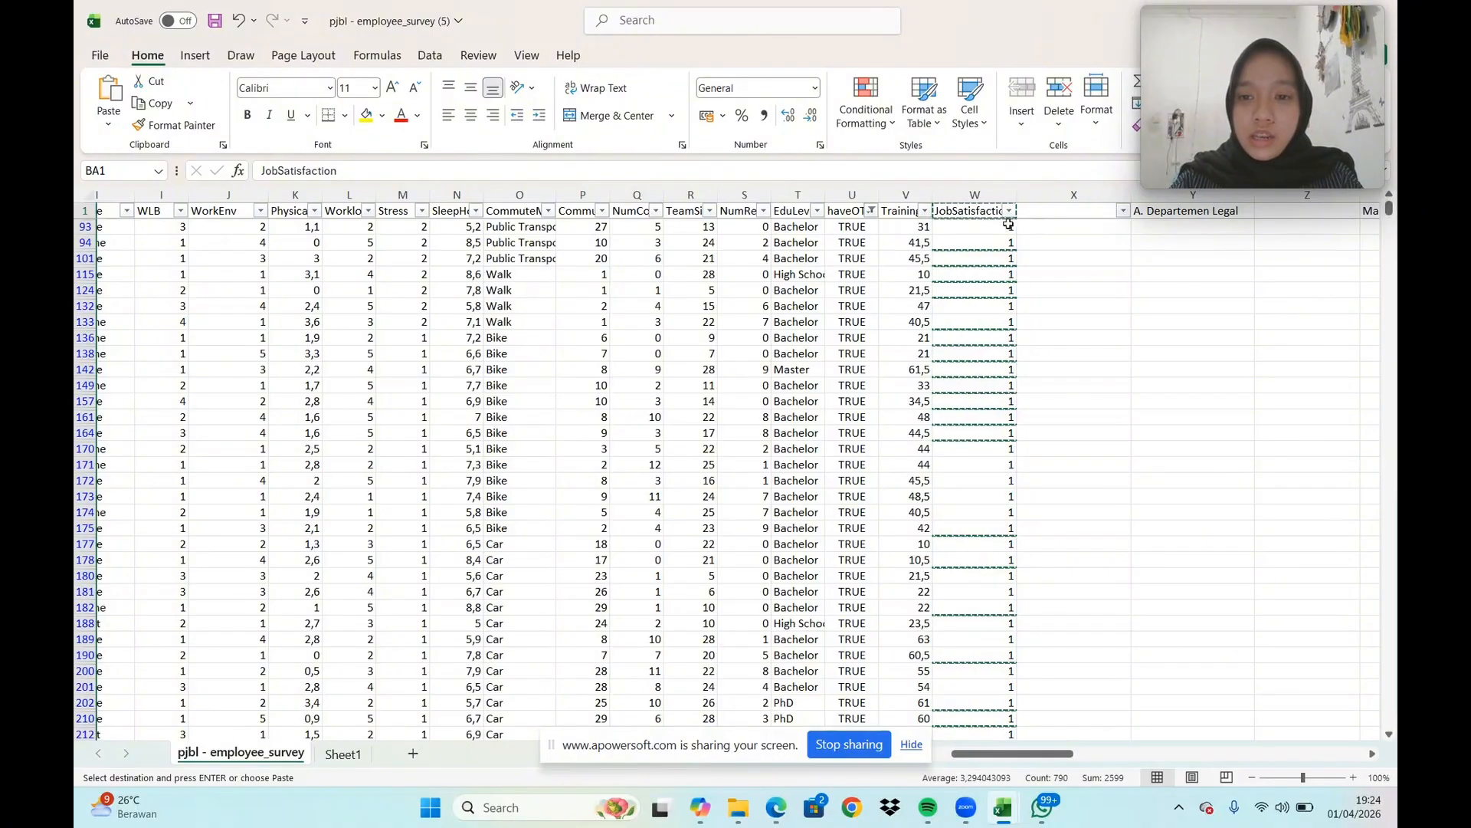
Copy the filtered haveOT column with its TRUE values into column BB, starting at BB1
click(851, 195)
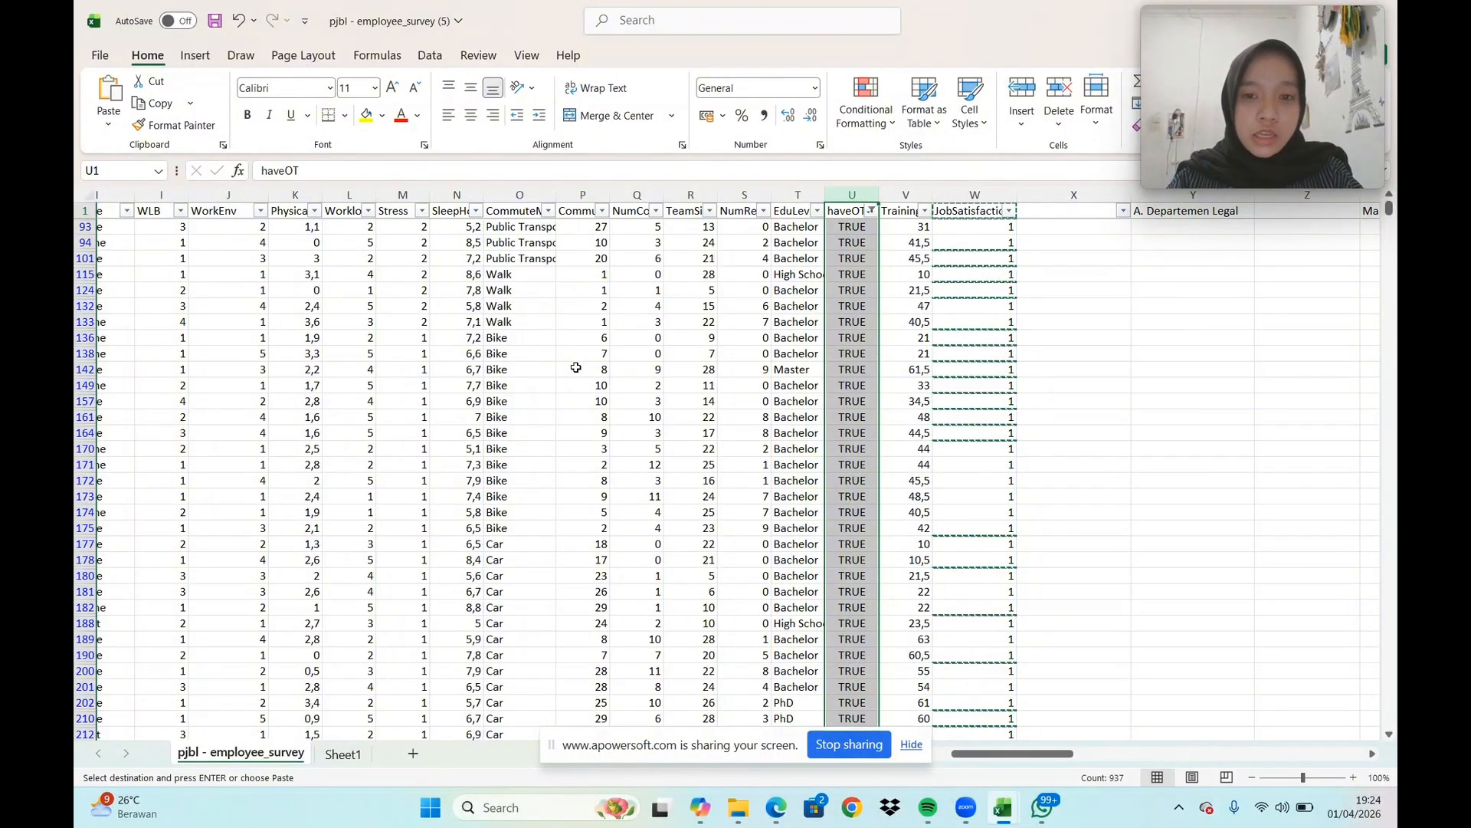
key(ctrl+c)
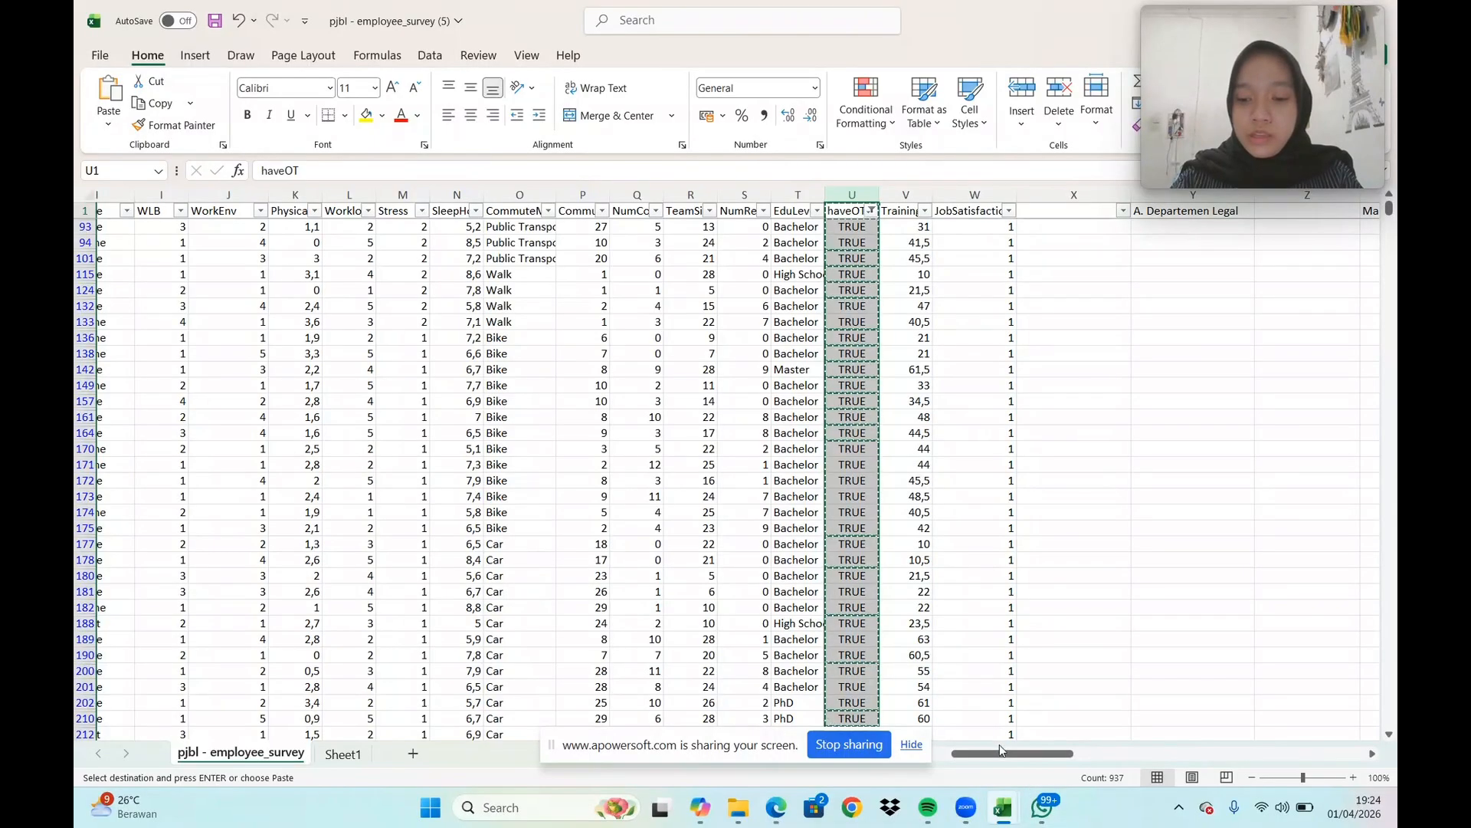
drag(1000, 743, 1279, 747)
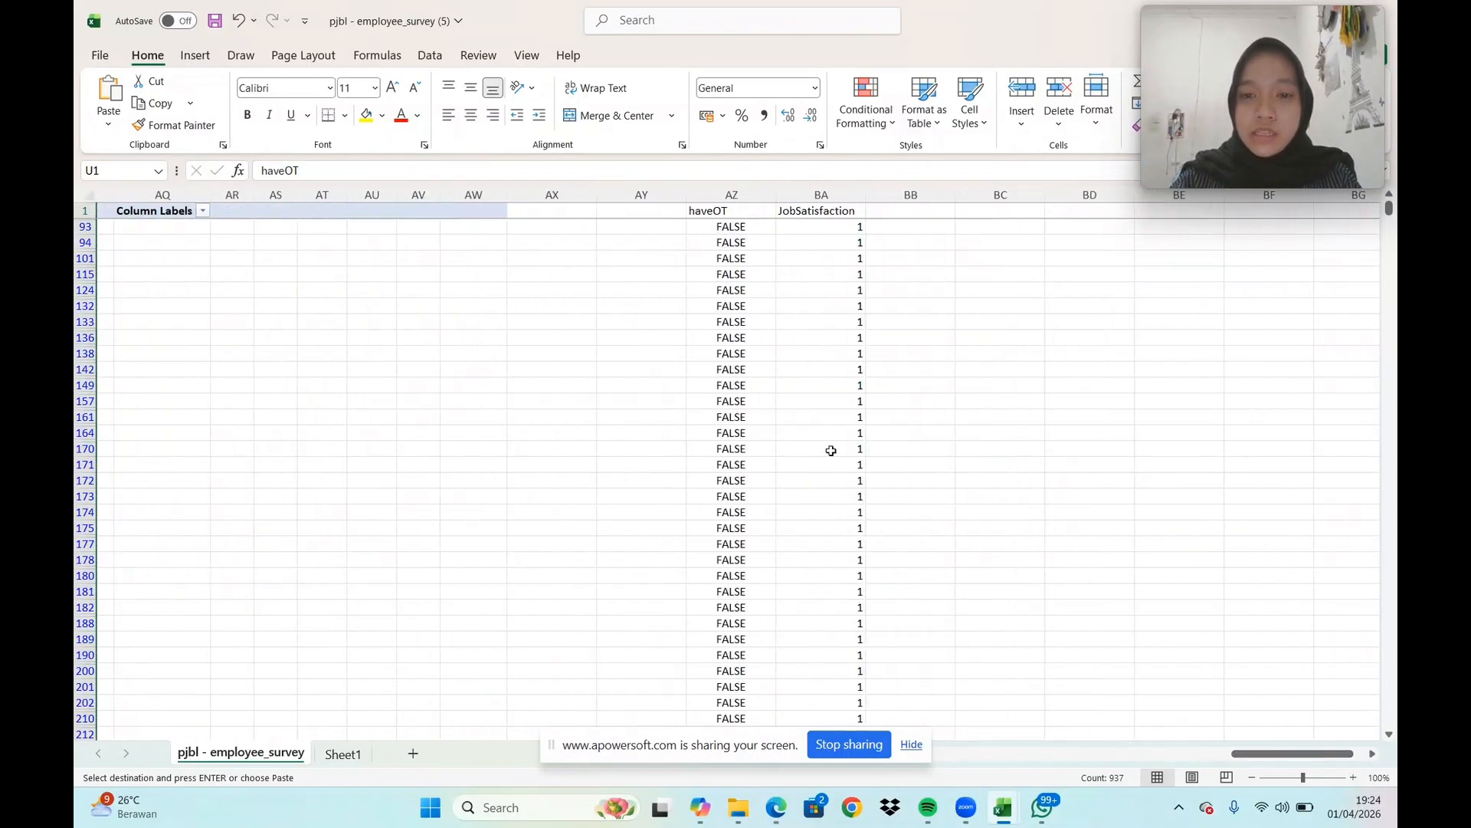
click(912, 212)
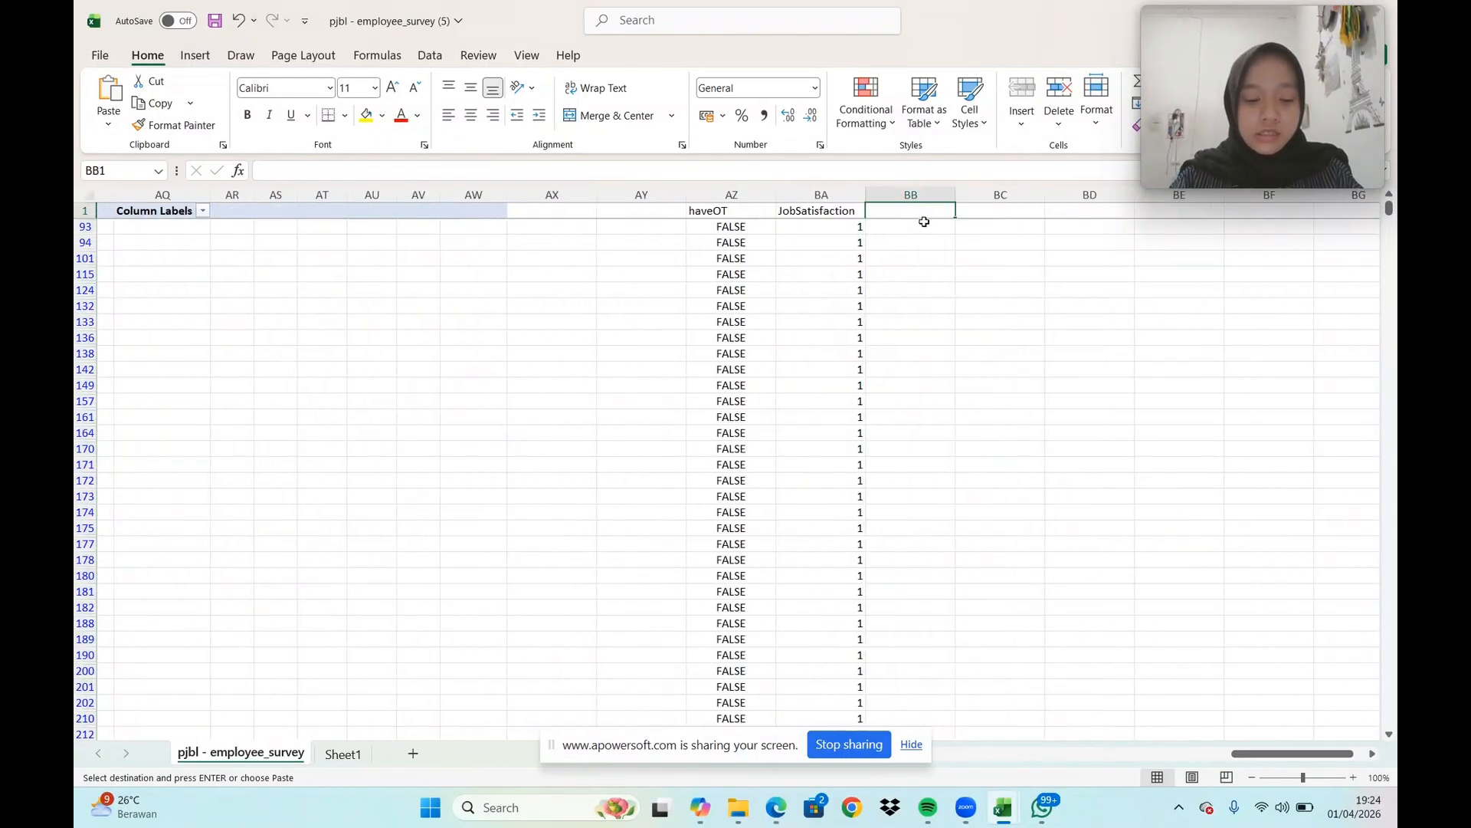
key(ctrl+v)
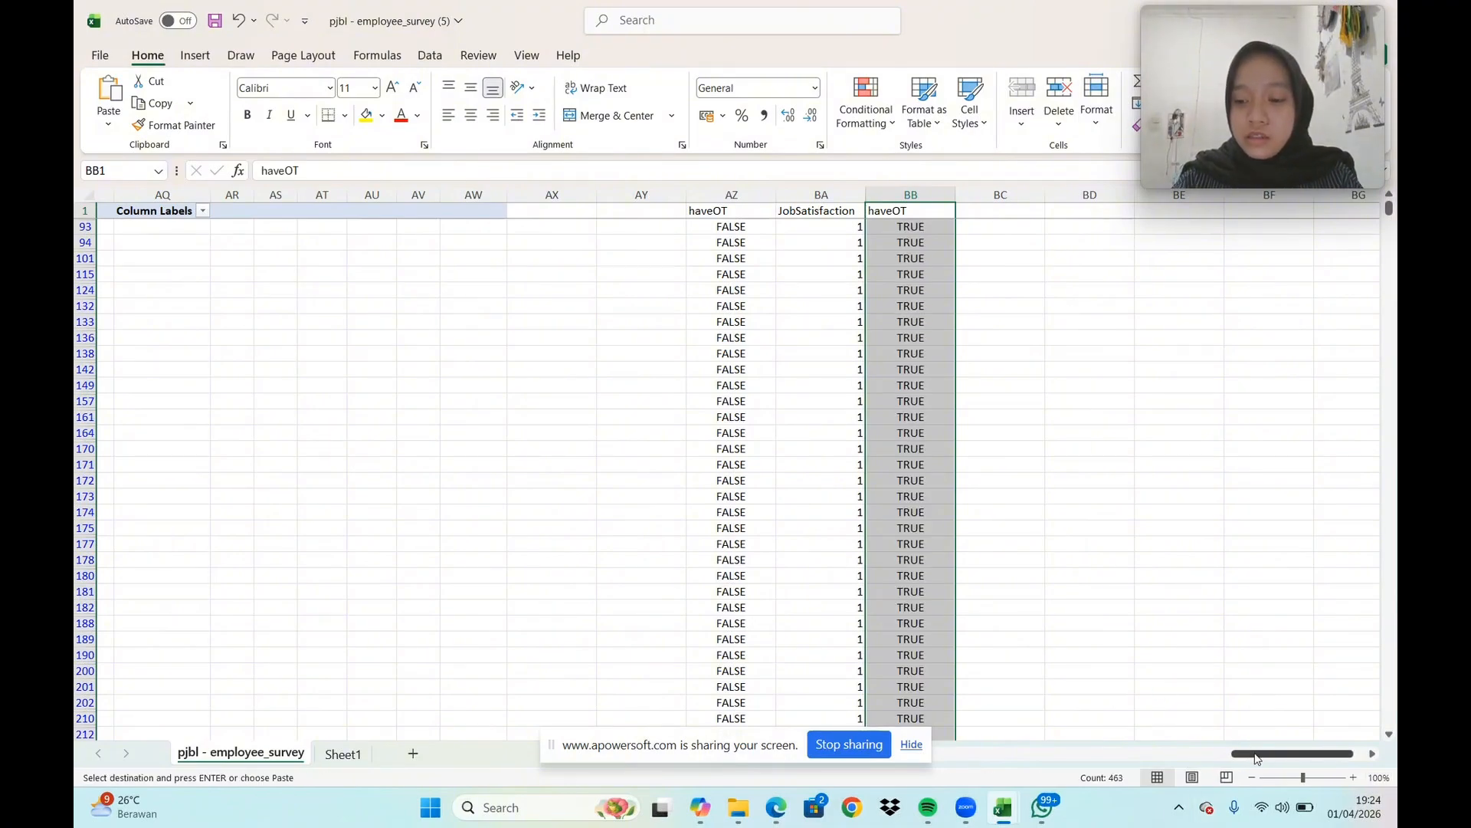
Copy the JobSatisfaction column for the TRUE records into column BC, starting at BC1
drag(1257, 759, 979, 772)
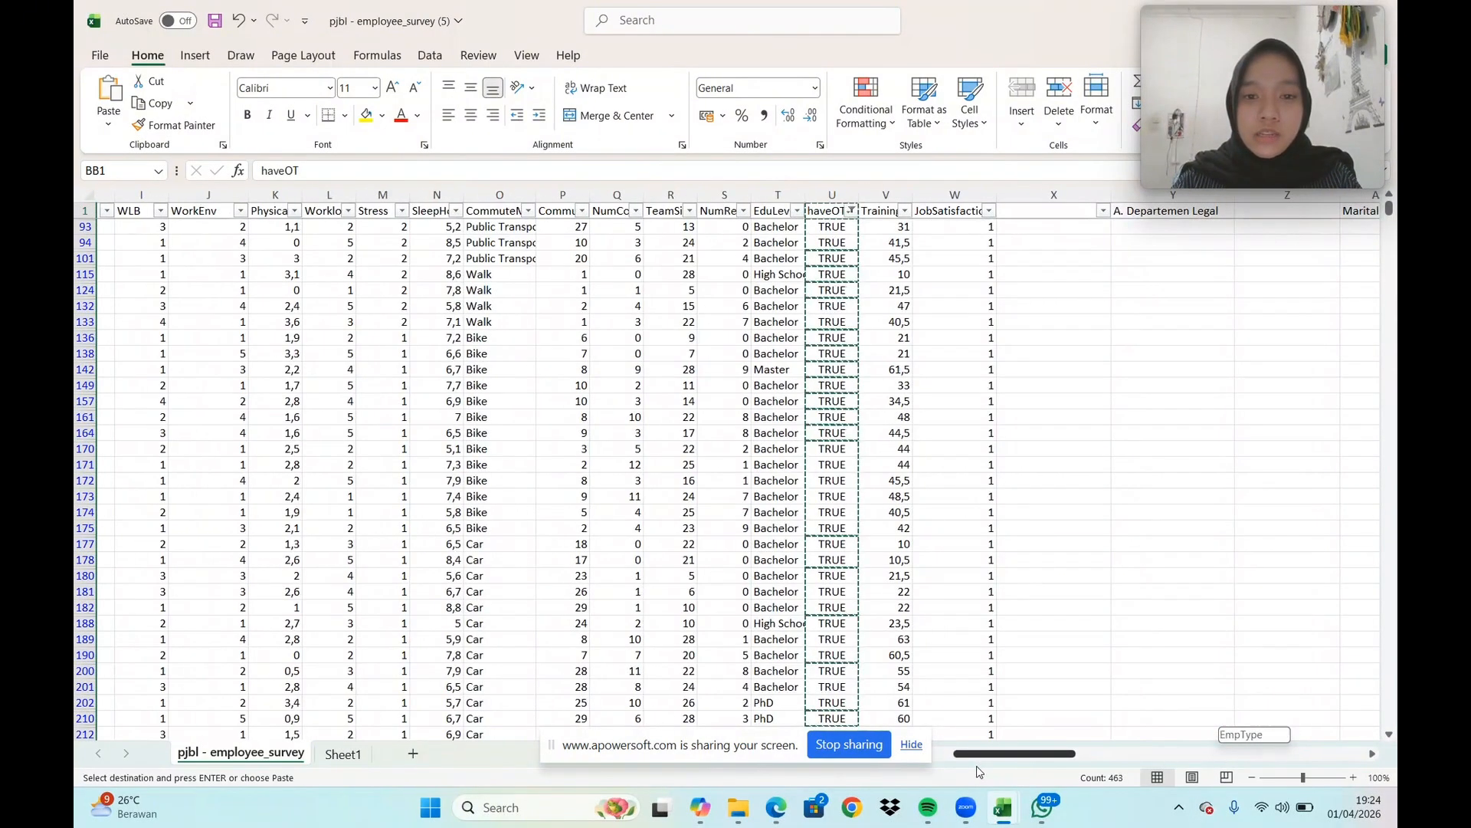
click(956, 197)
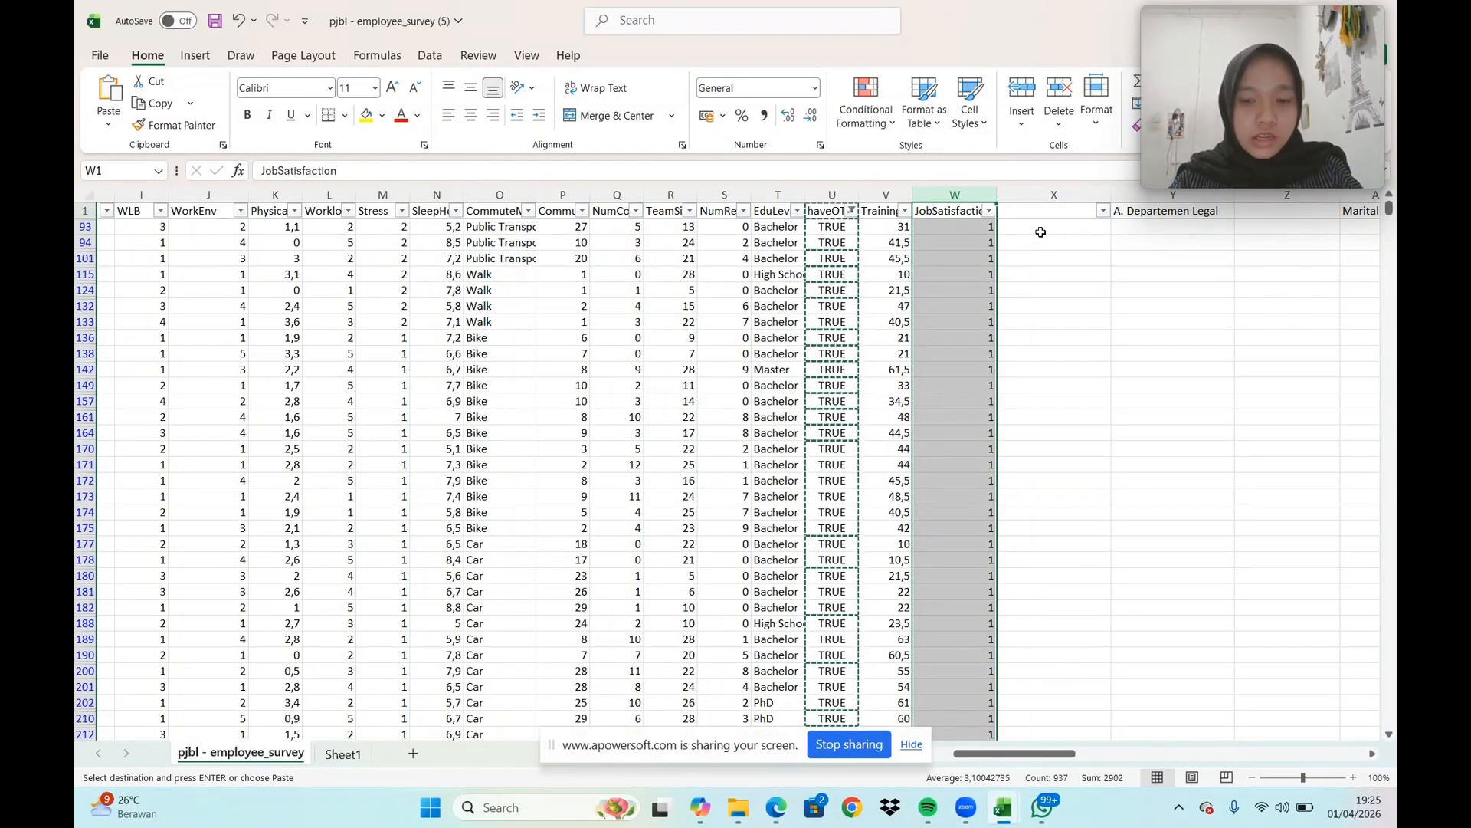
key(ctrl+c)
drag(1009, 759, 1300, 740)
click(885, 211)
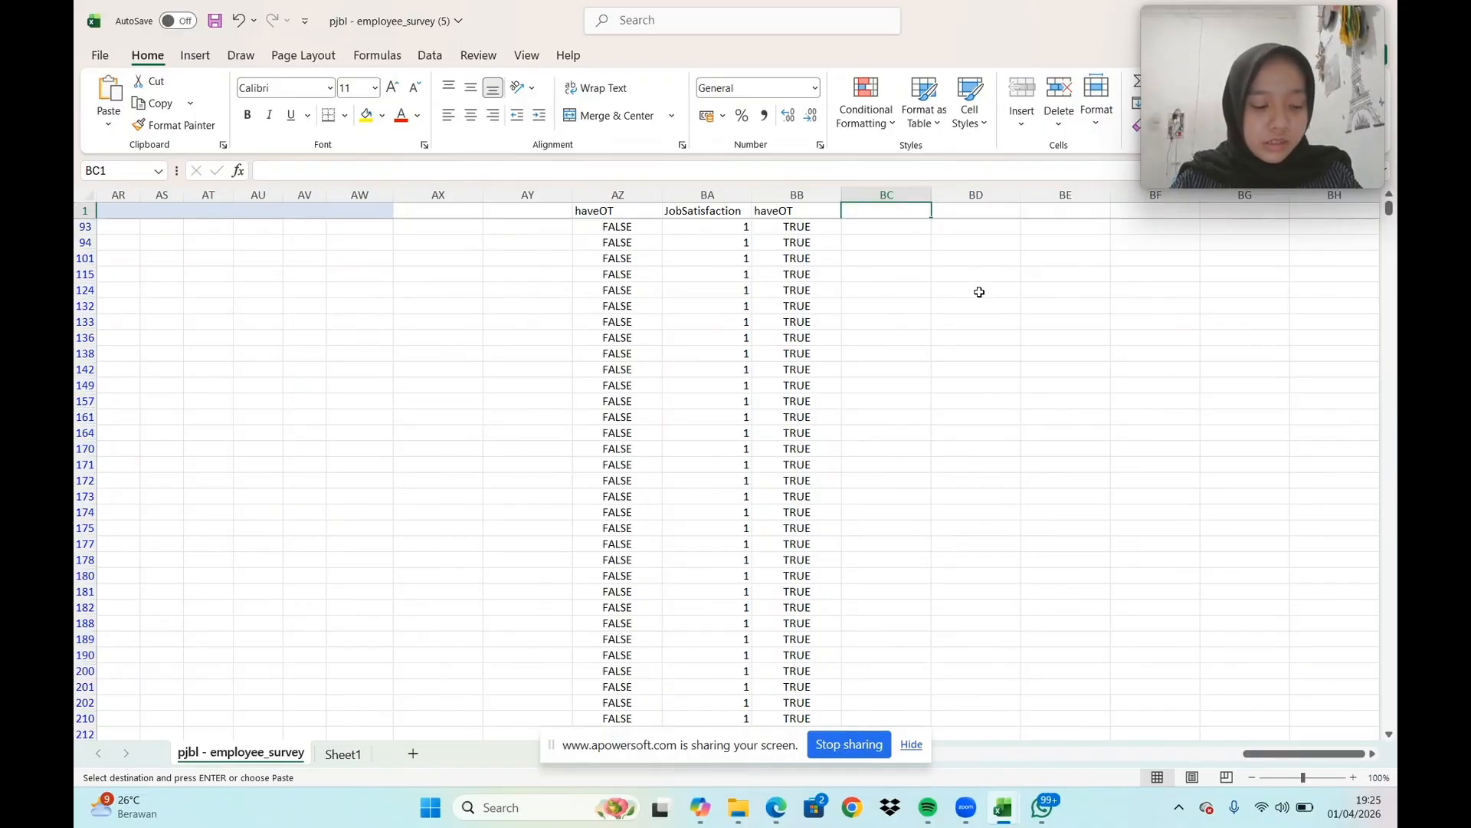
key(Return)
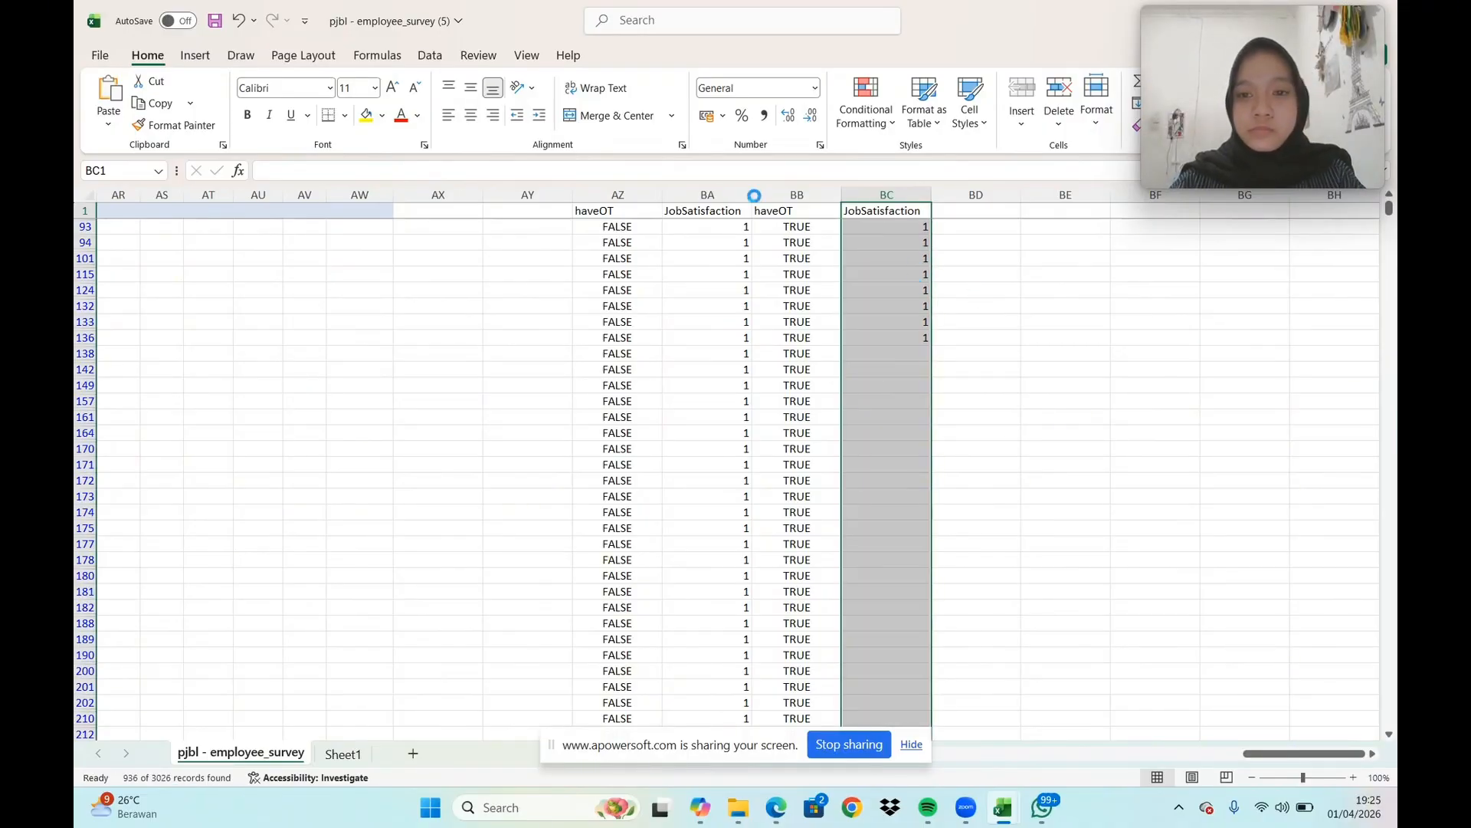
Start the t-Test: Two-Sample Assuming Unequal Variances analysis for the copied haveOT and JobSatisfaction columns AZ to BC
scroll(962, 302, up, 5)
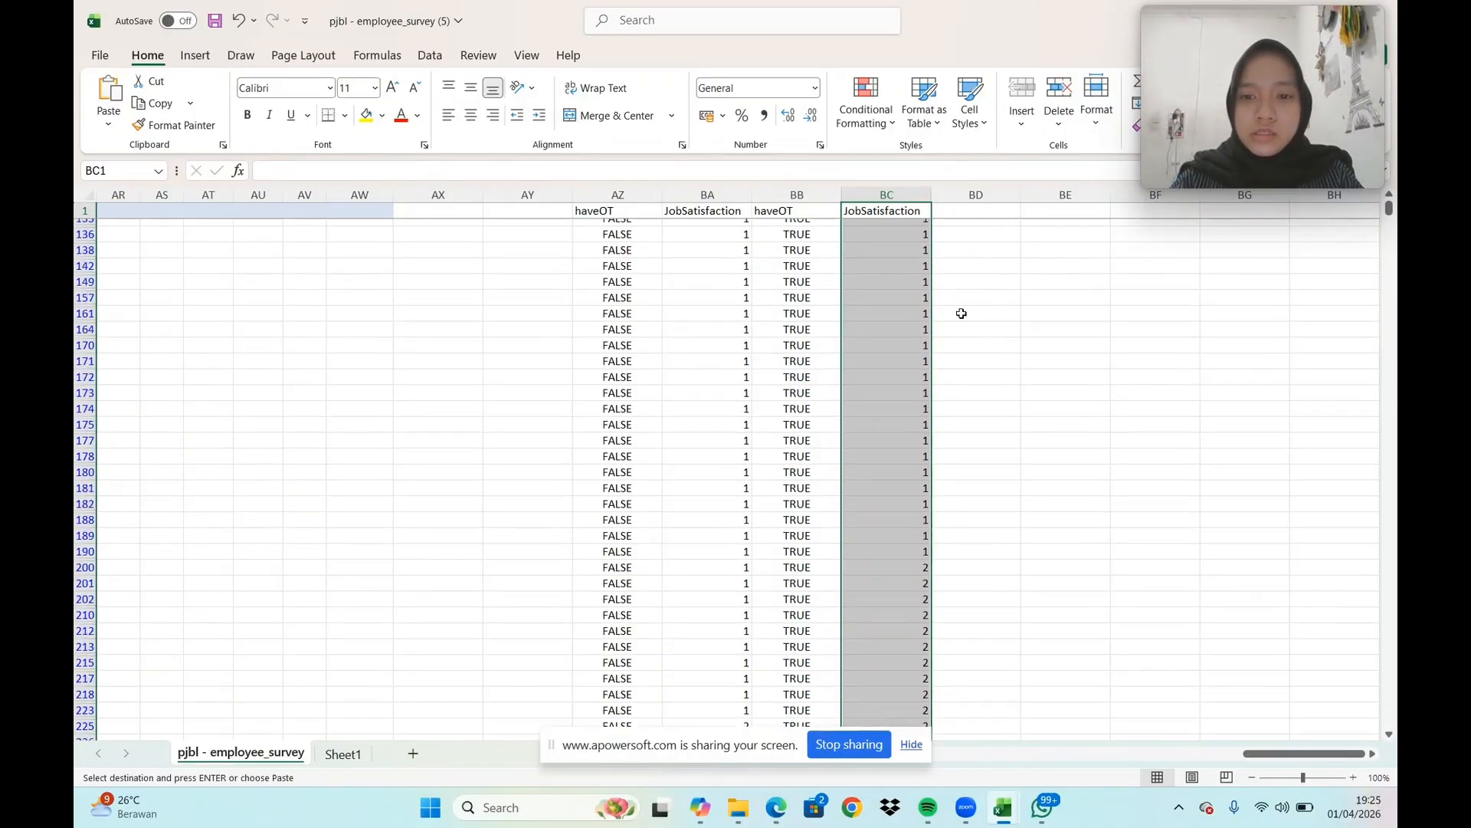
scroll(963, 295, up, 10)
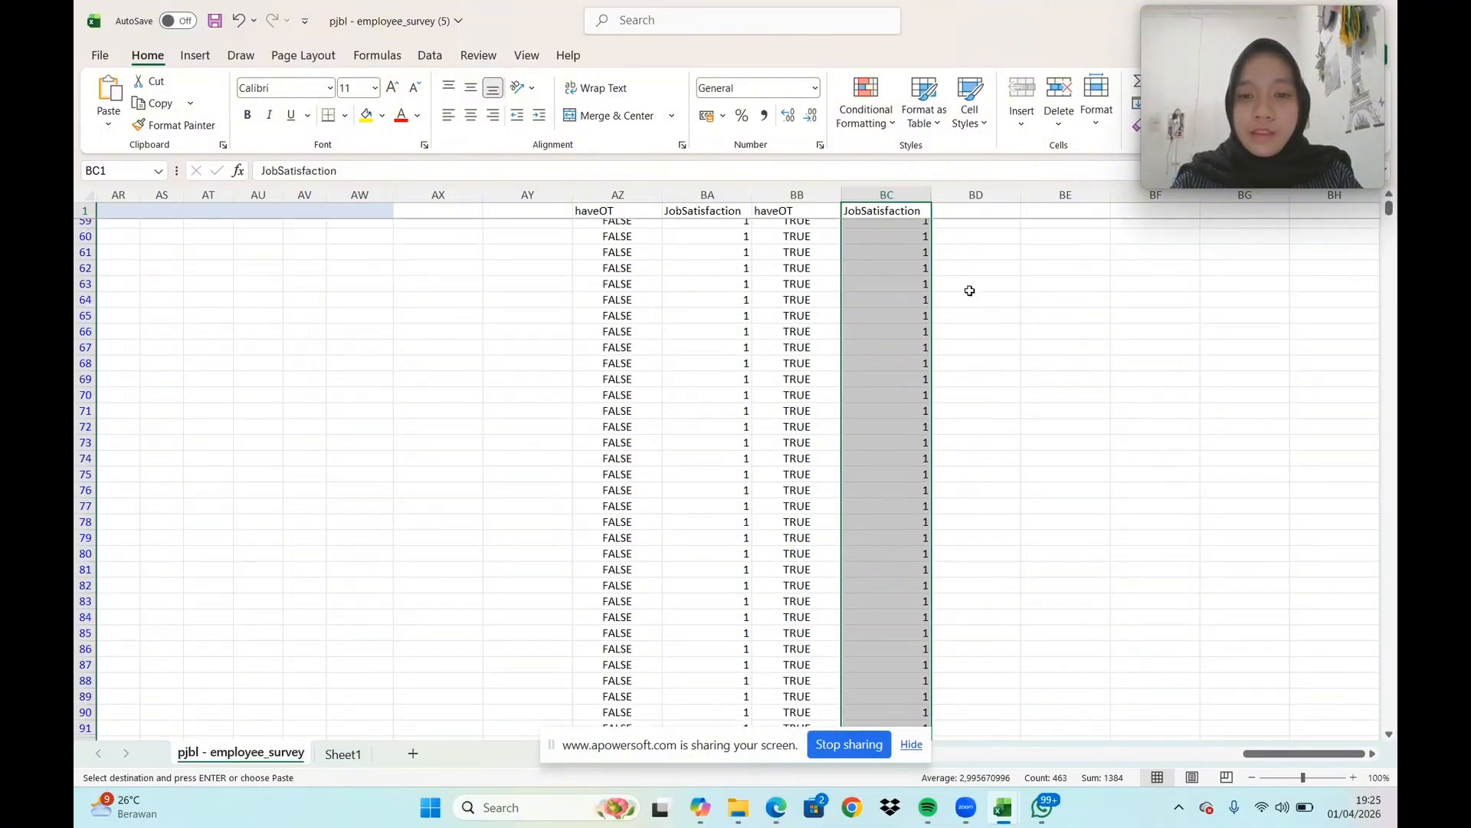
scroll(980, 285, up, 13)
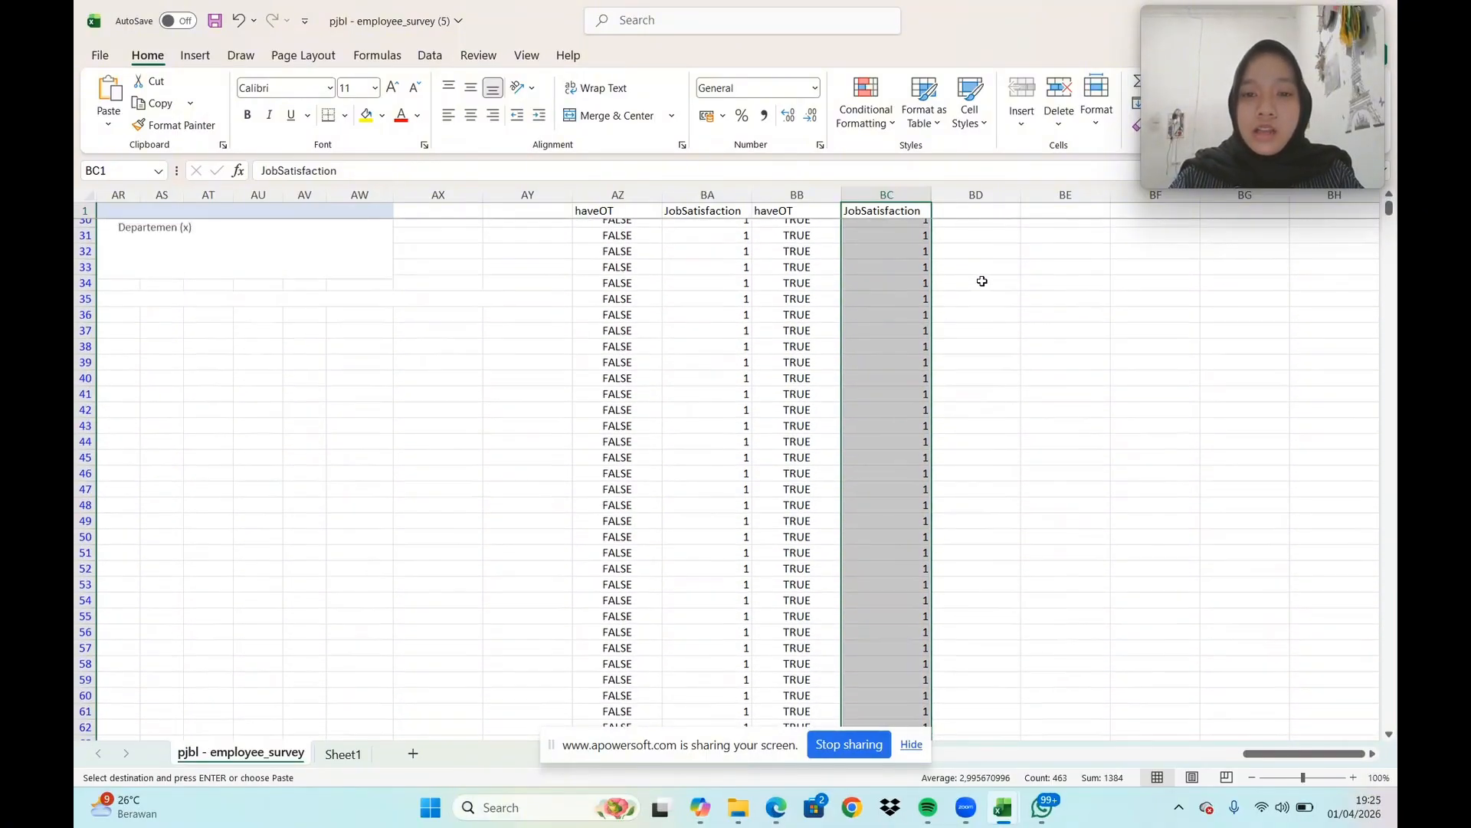
scroll(981, 281, up, 2)
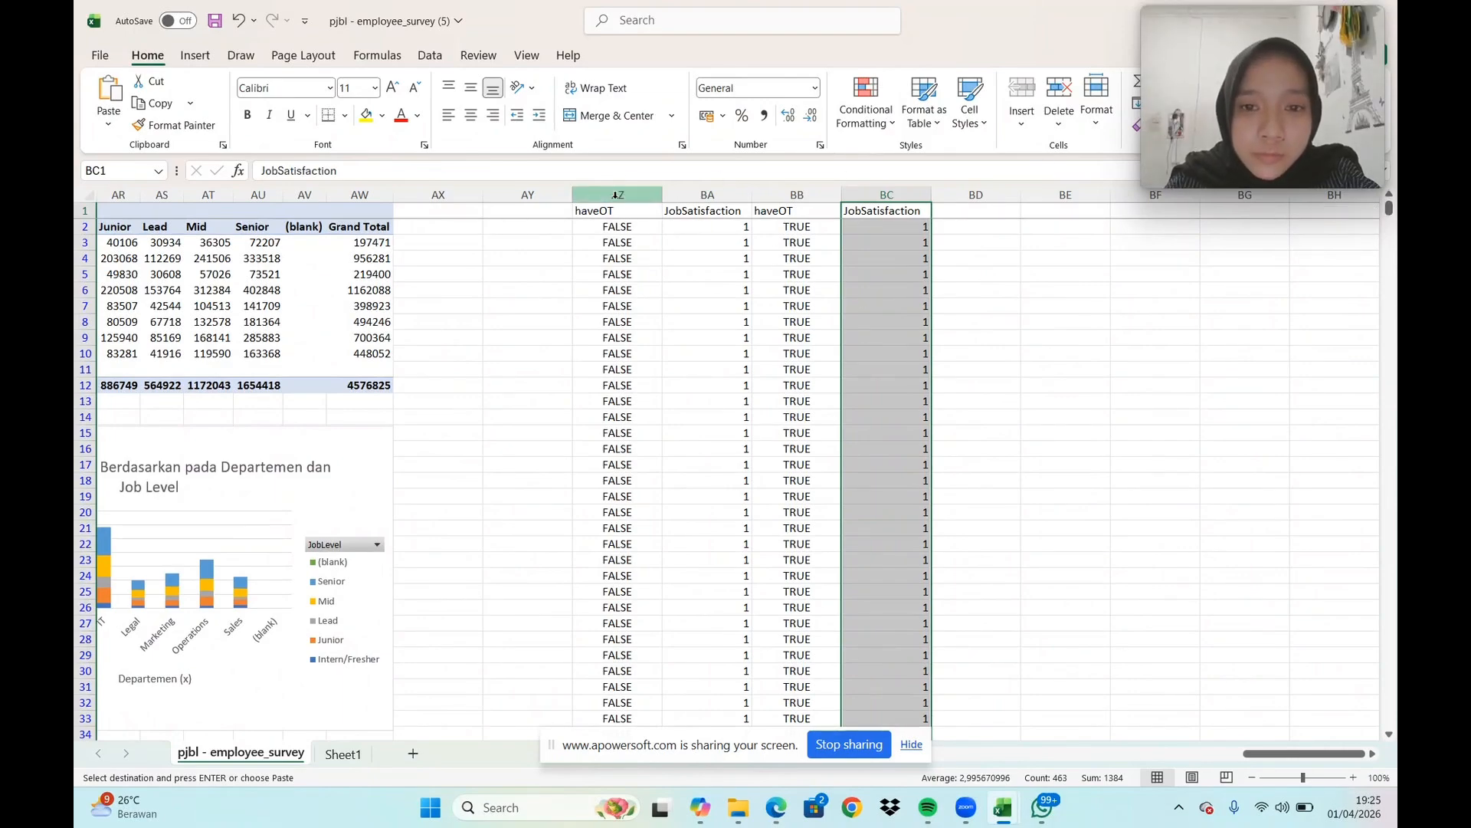
drag(617, 195, 893, 196)
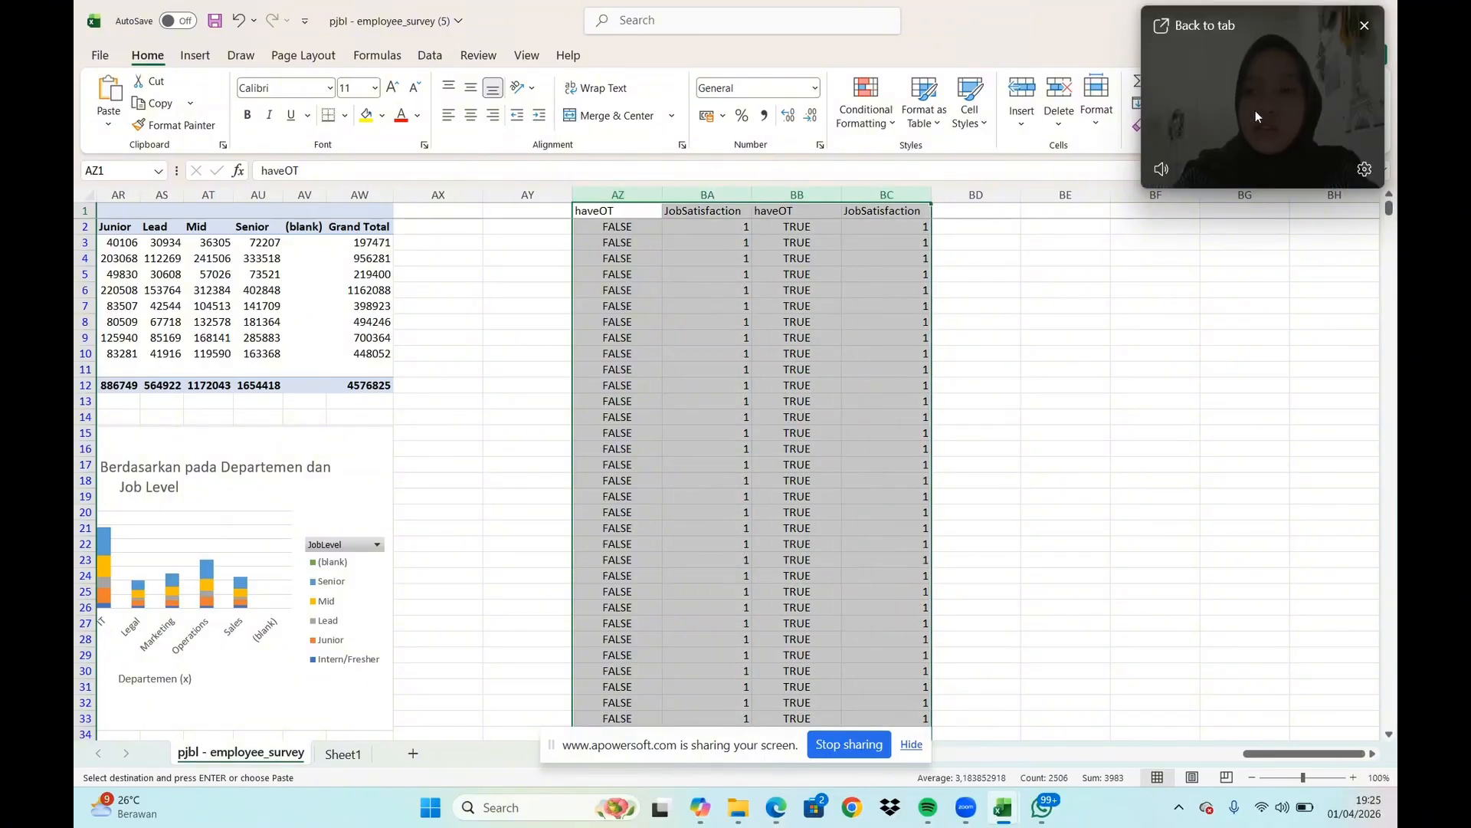
drag(1229, 126, 1254, 283)
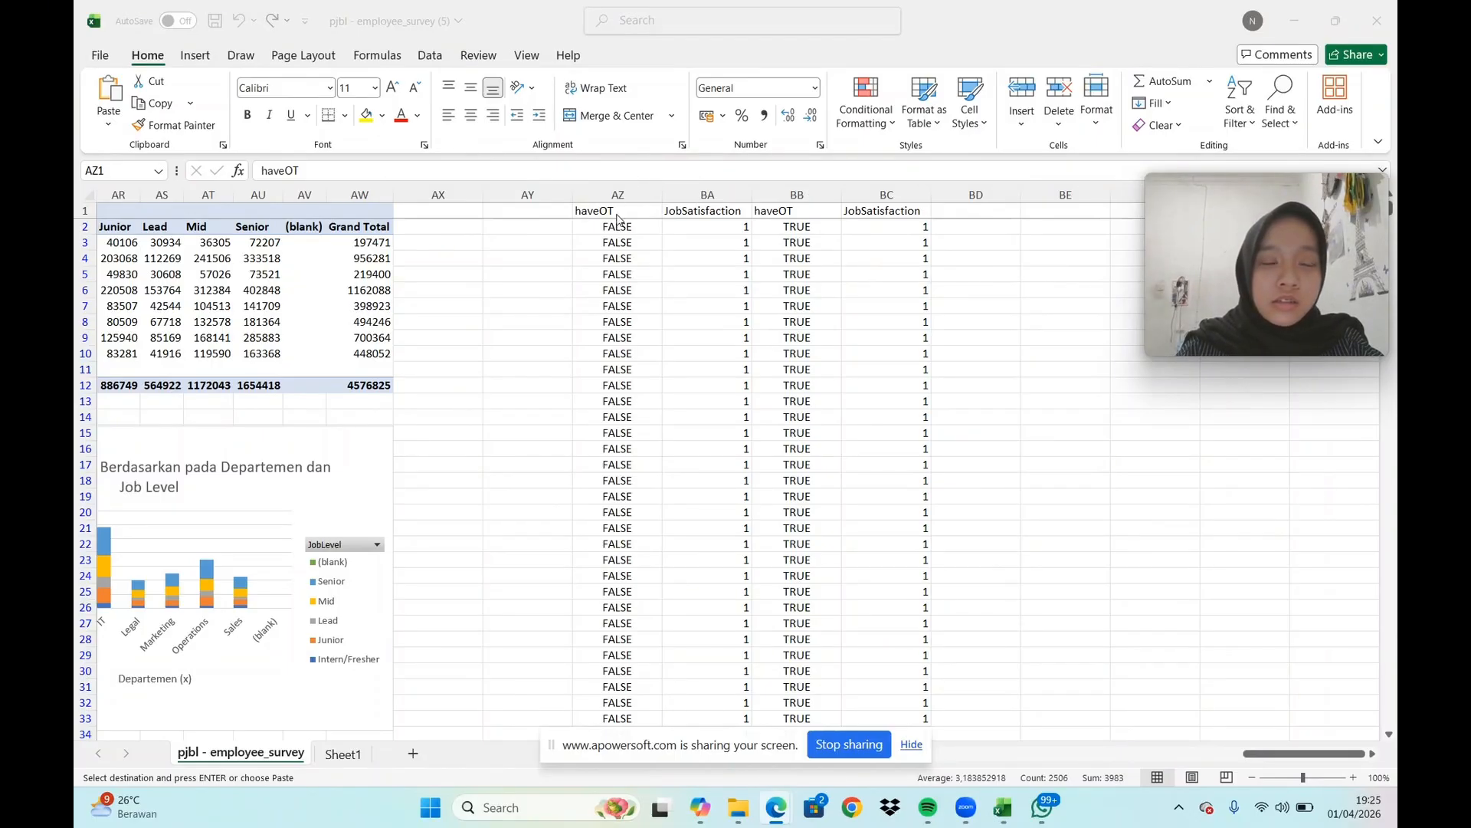
click(632, 195)
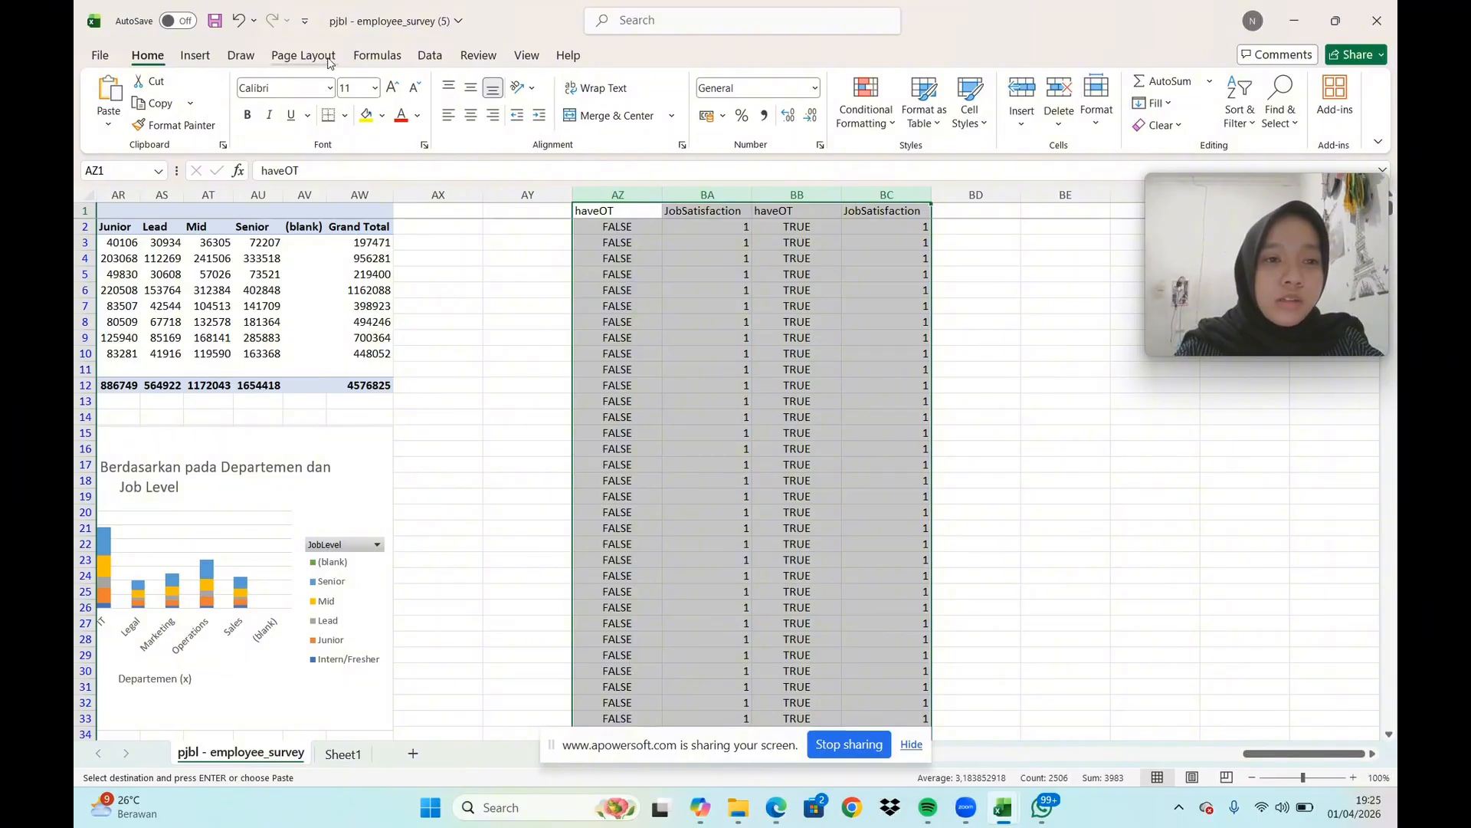
click(430, 55)
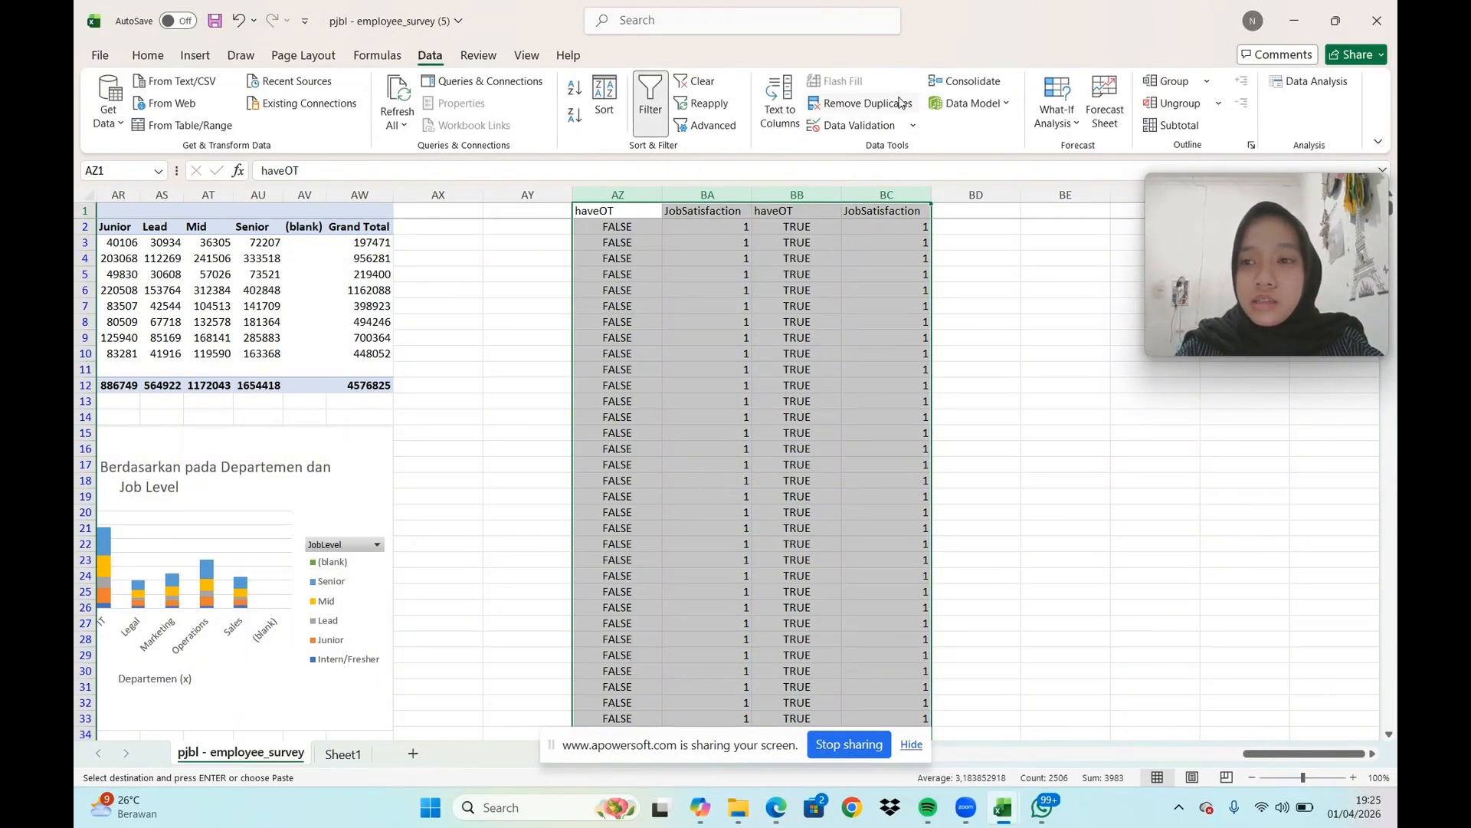
click(1307, 81)
scroll(633, 536, down, 1)
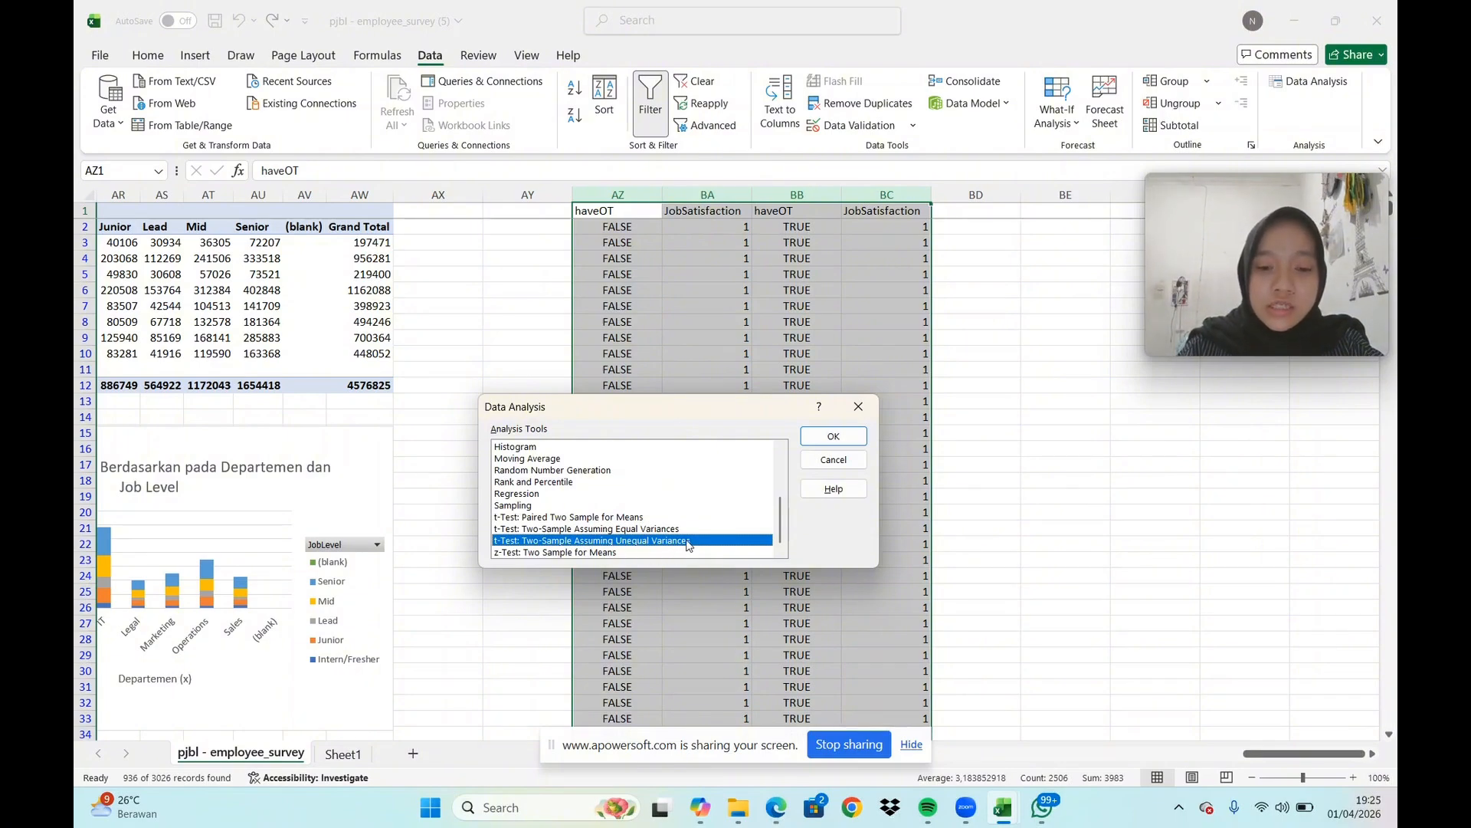
click(825, 436)
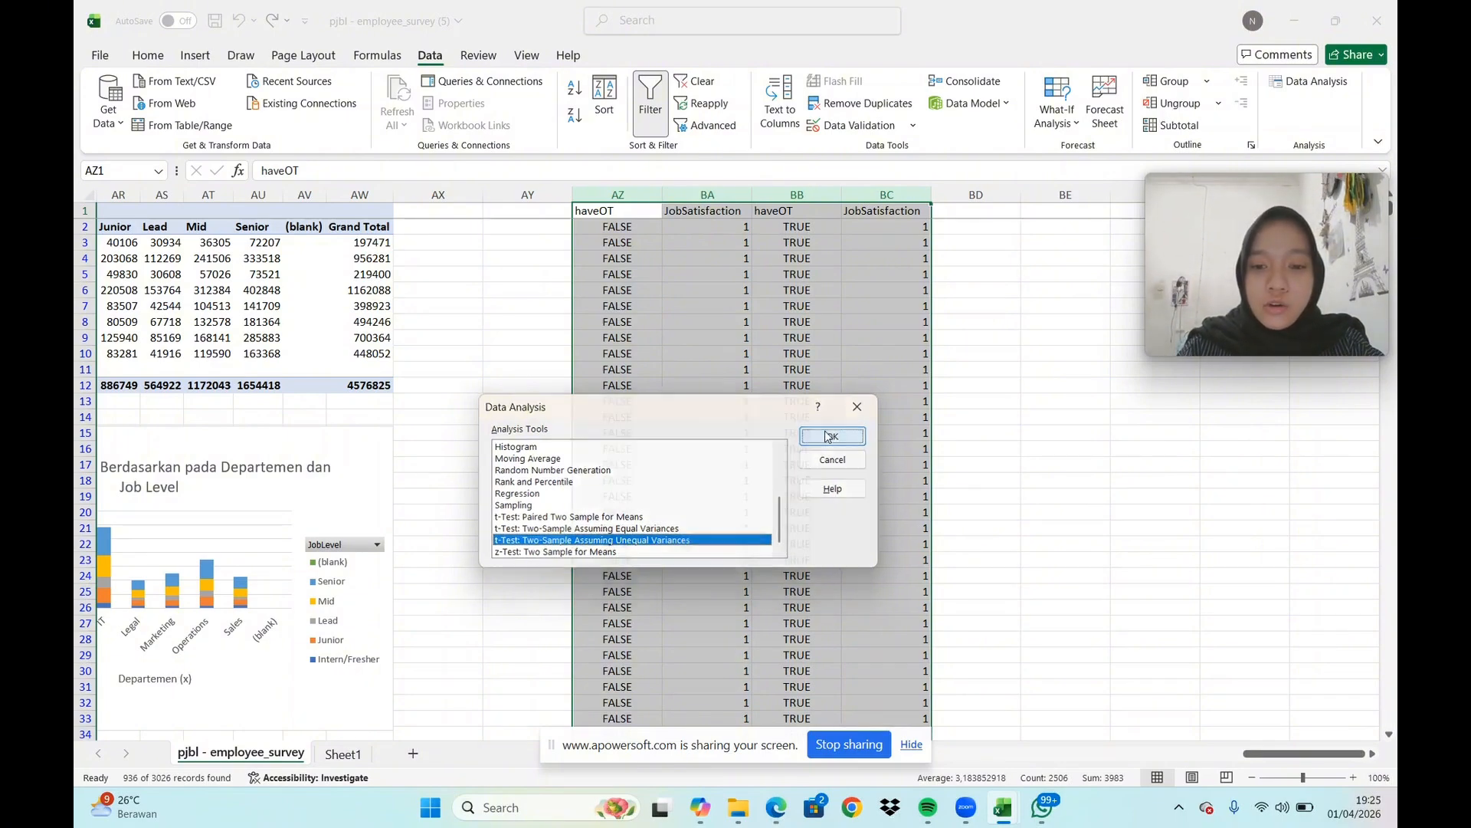
Set the t-test's Variable 1 Range to $BA:$BA and Variable 2 Range to $BC:$BC
click(696, 410)
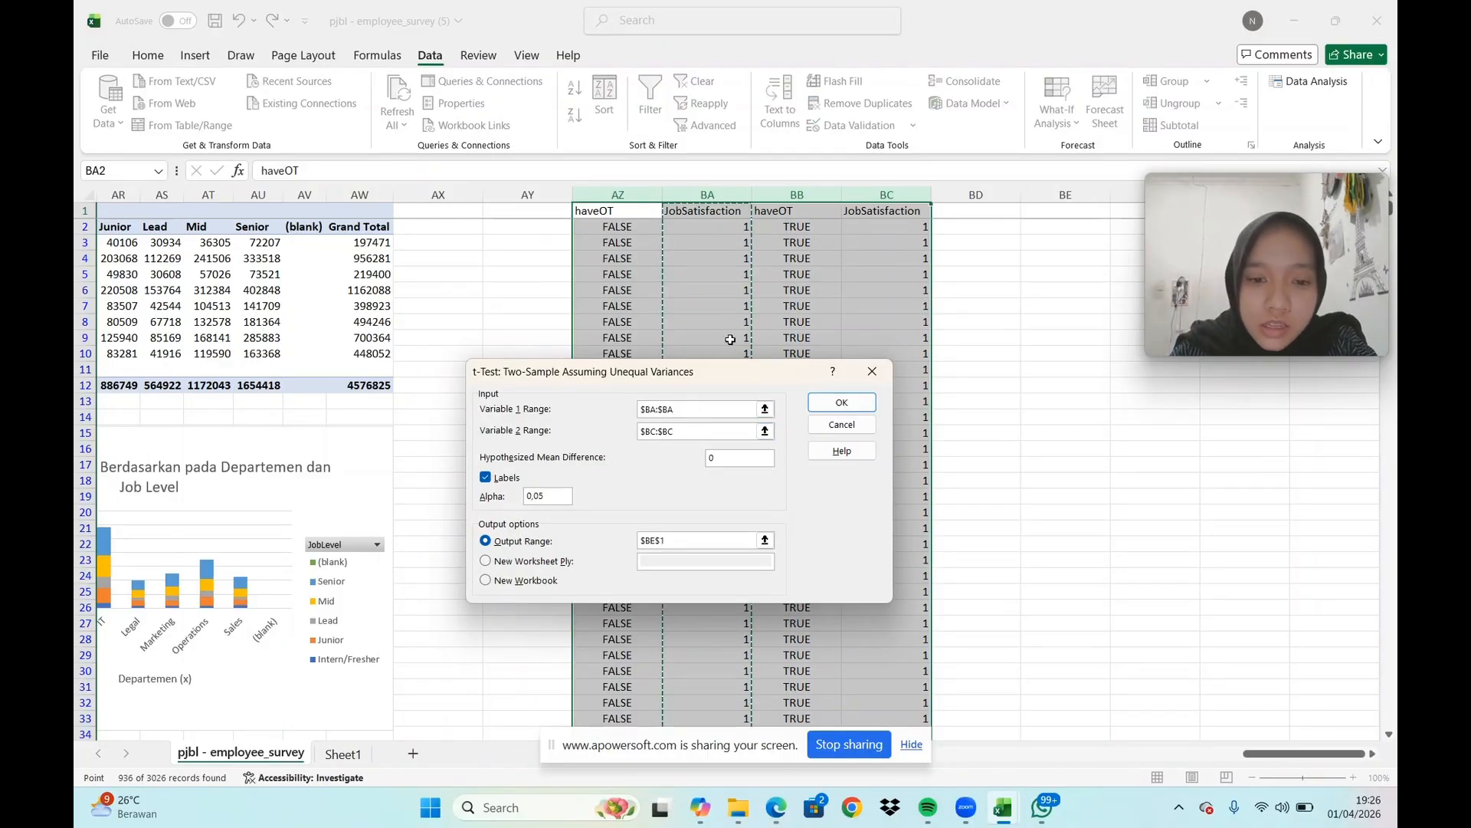
key(BackSpace)
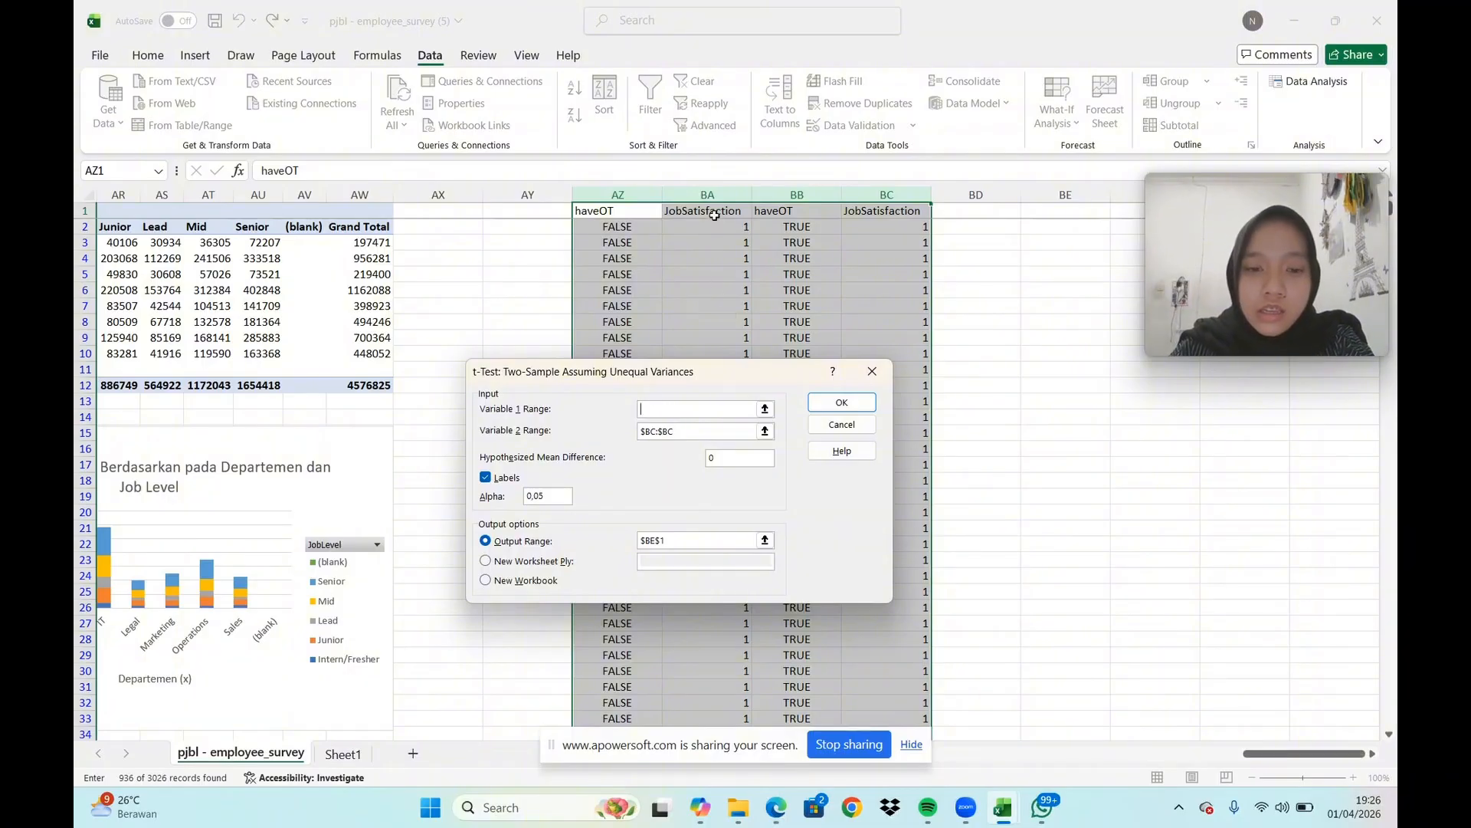
click(713, 195)
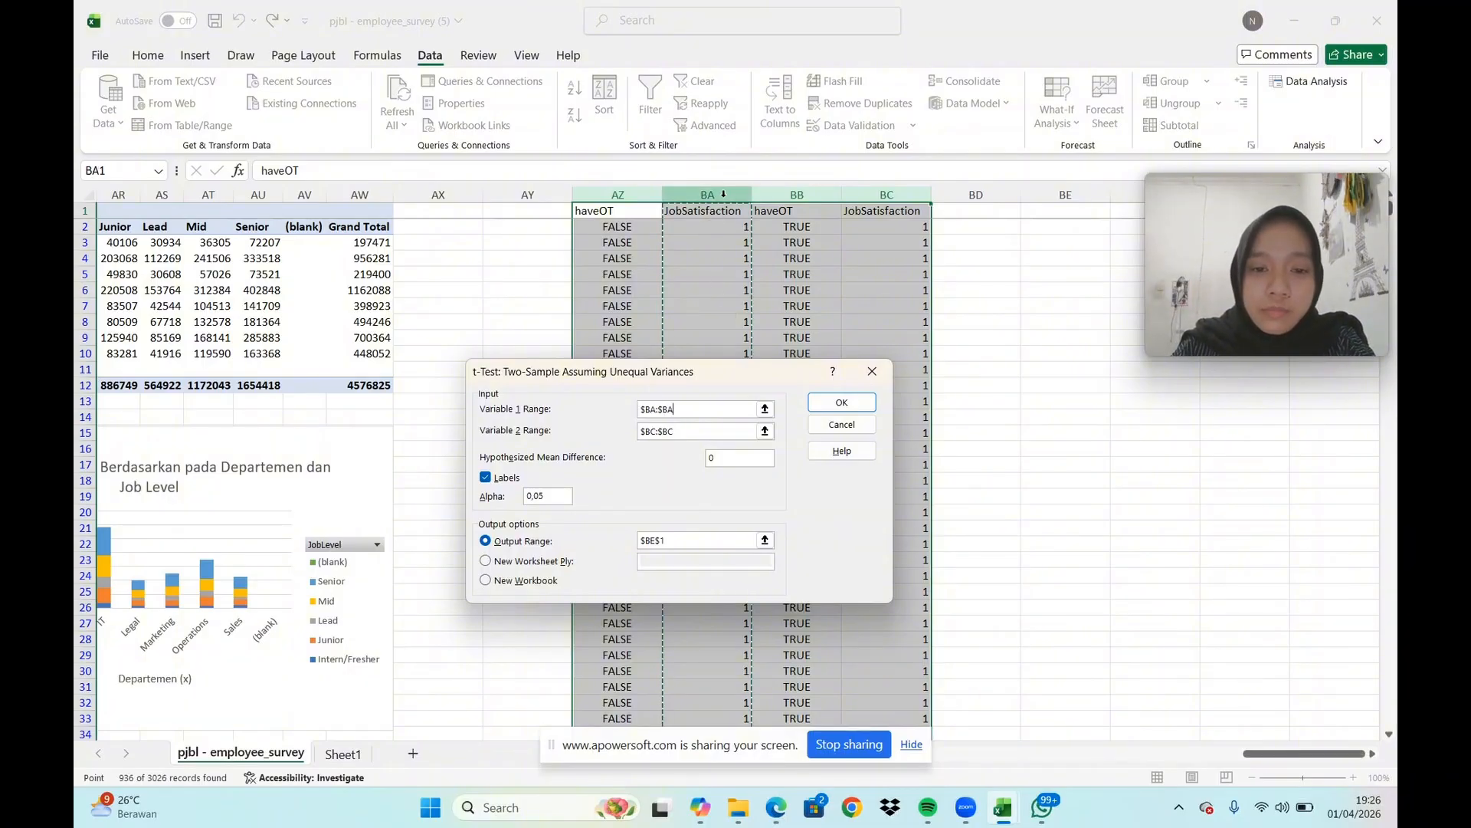
click(711, 431)
key(BackSpace)
key(BackSpace)
key(BackSpace)
key(BackSpace)
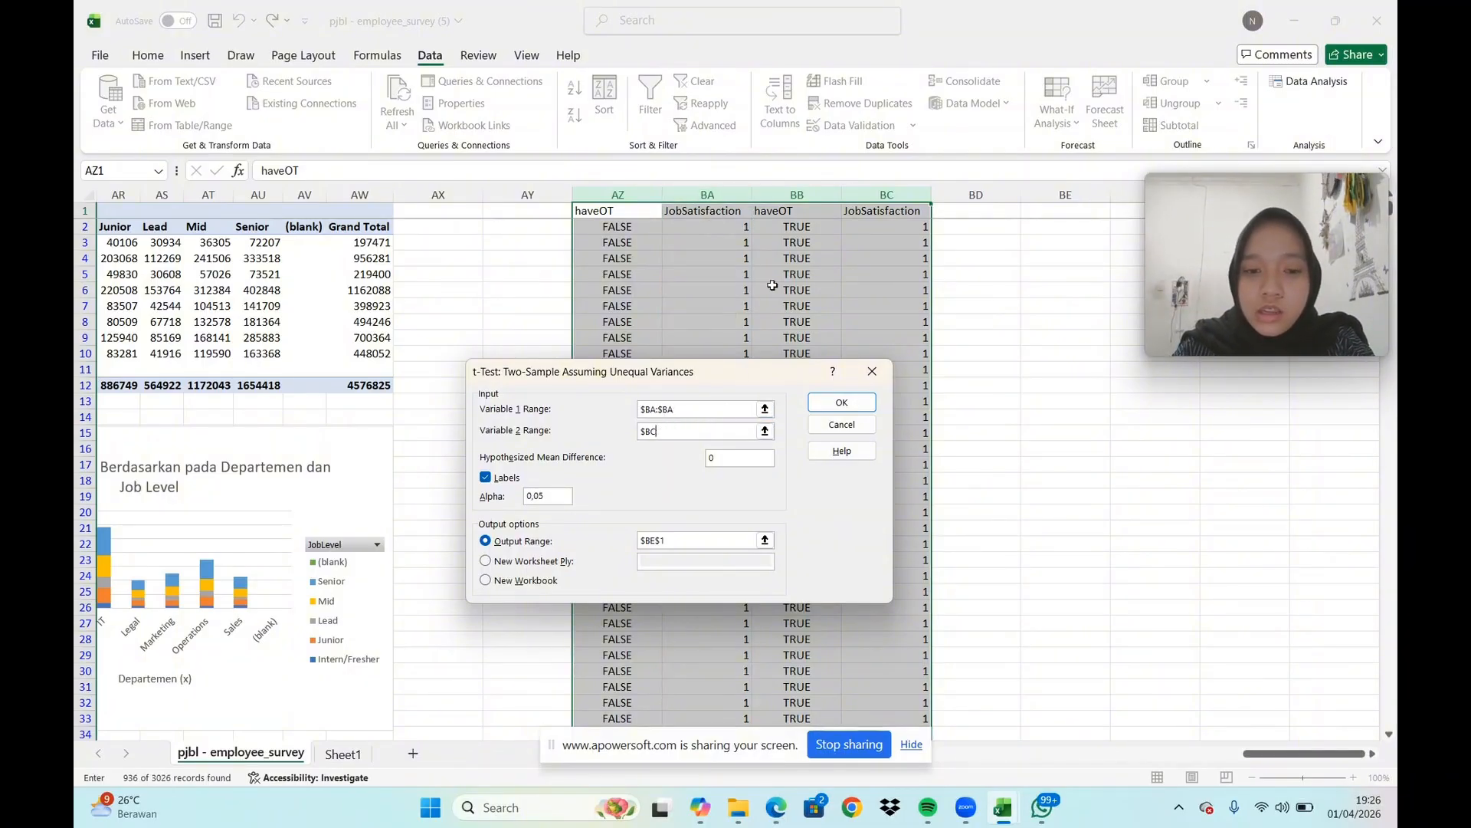
click(885, 196)
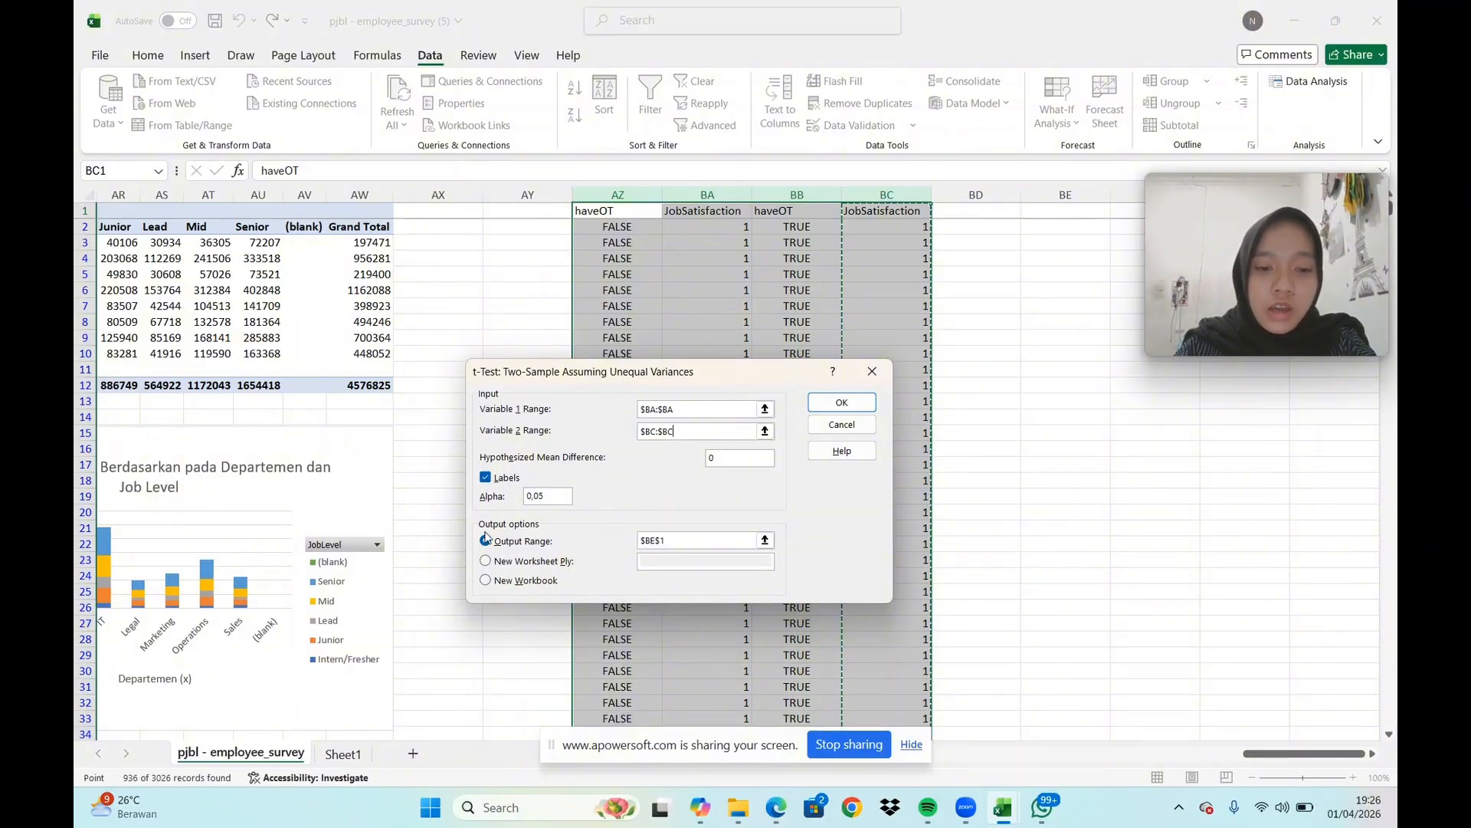
Set the t-test's output range to $BE$1 and run the analysis
click(667, 541)
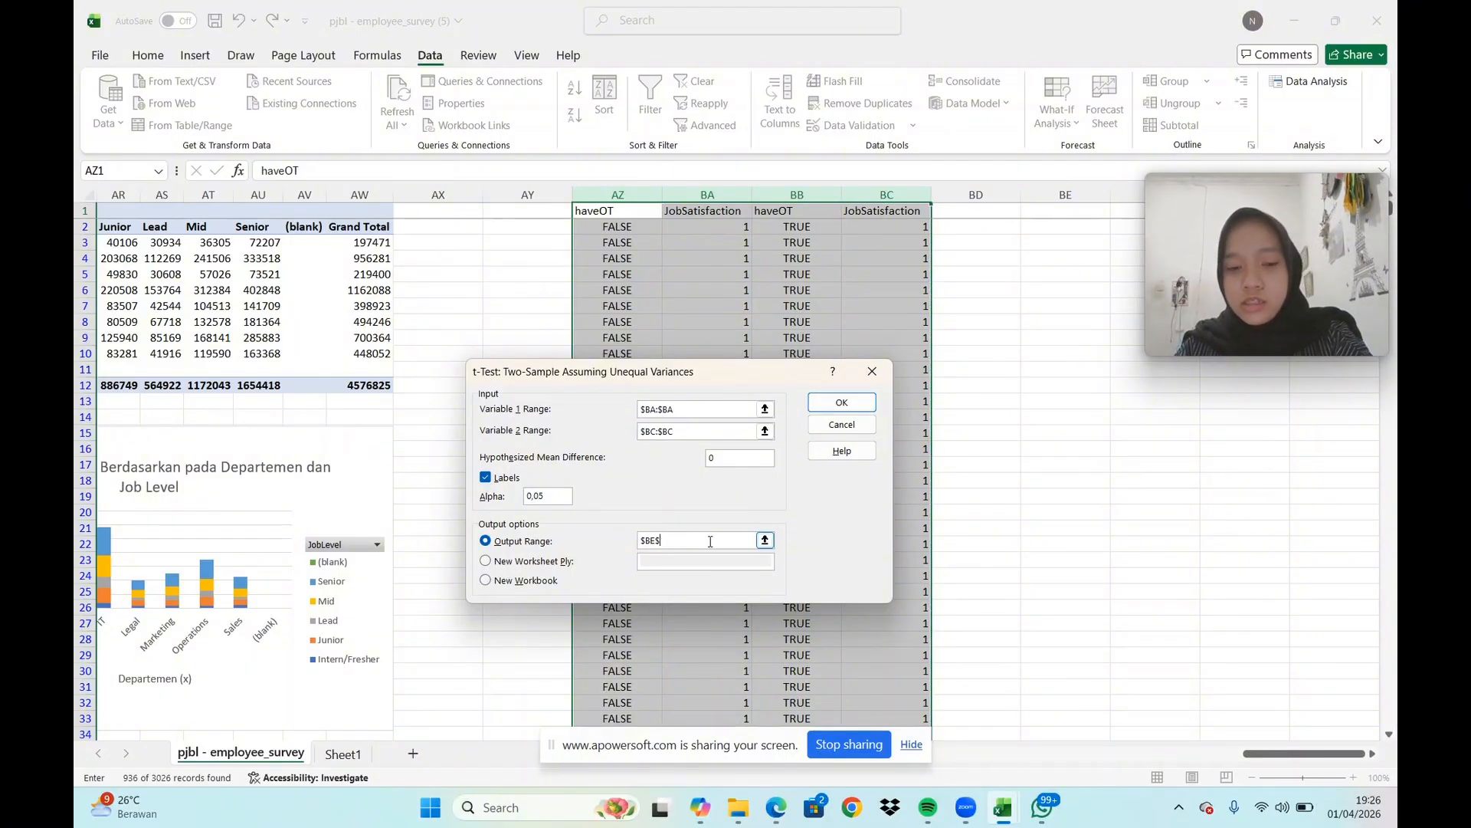
key(BackSpace)
key(BackSpace)
key(BackSpace)
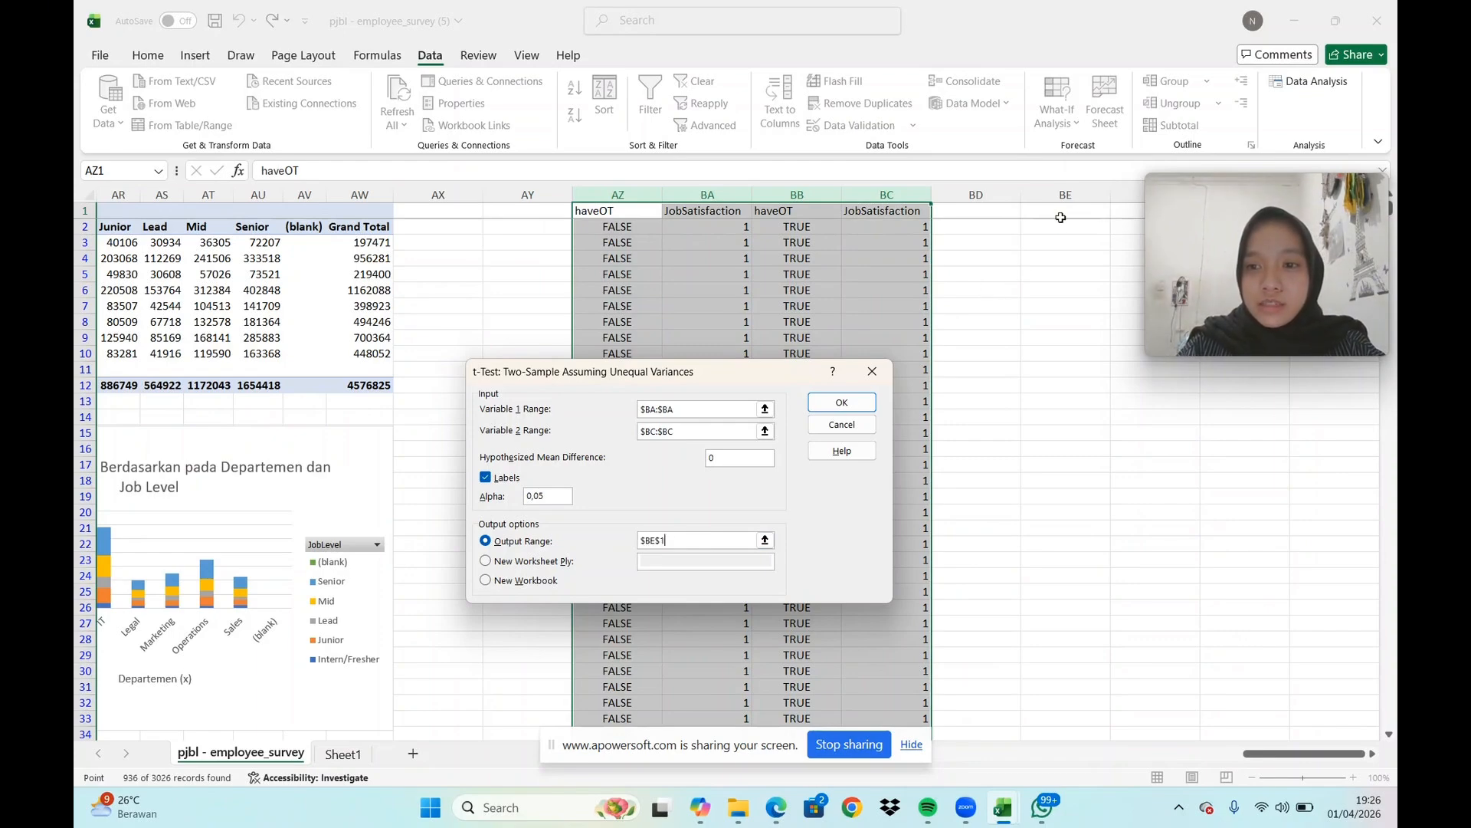
click(1061, 218)
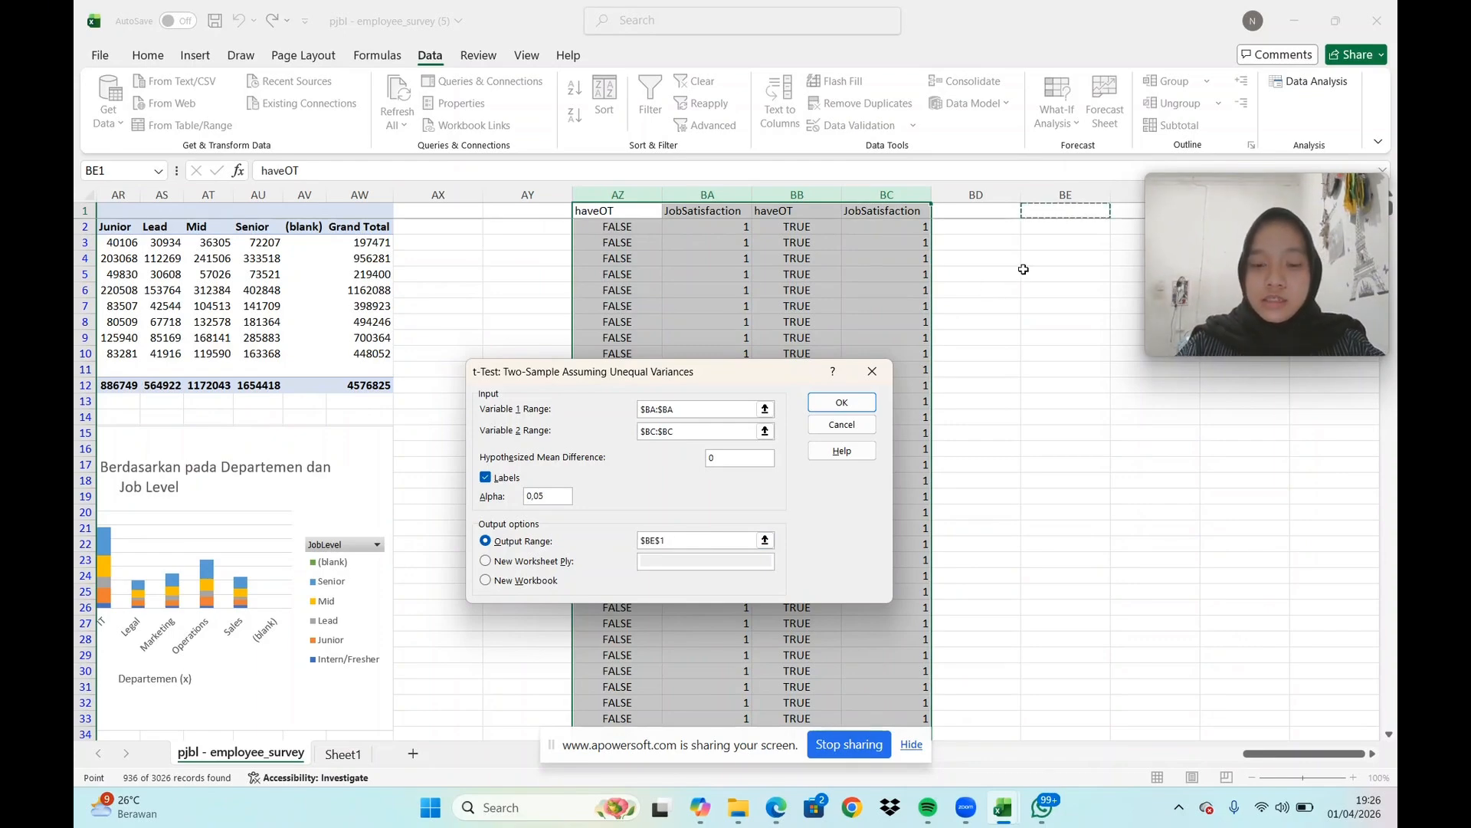
click(856, 404)
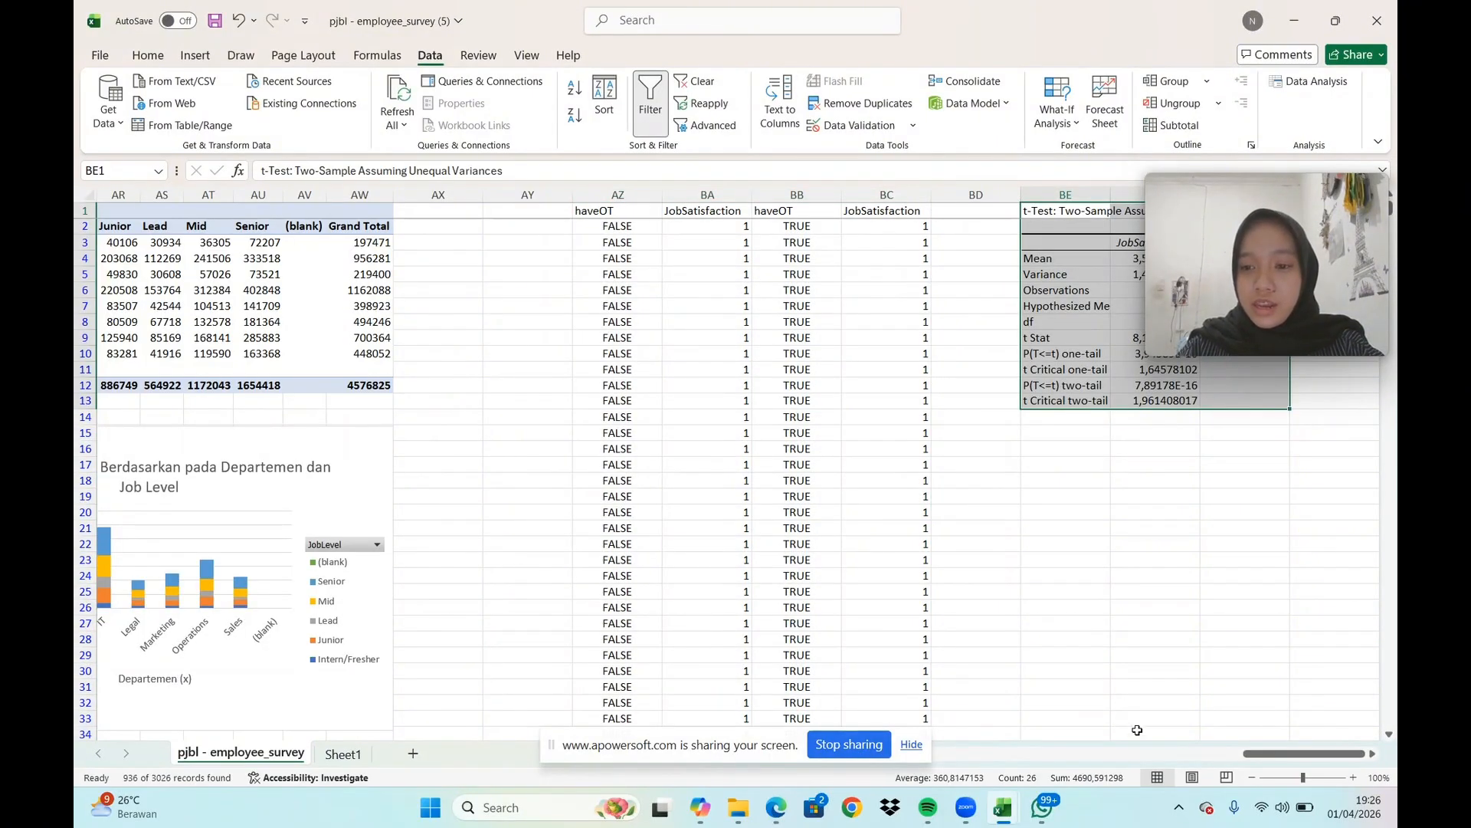
Widen columns BE, BF and BG so the t-test labels and values fit
click(1372, 754)
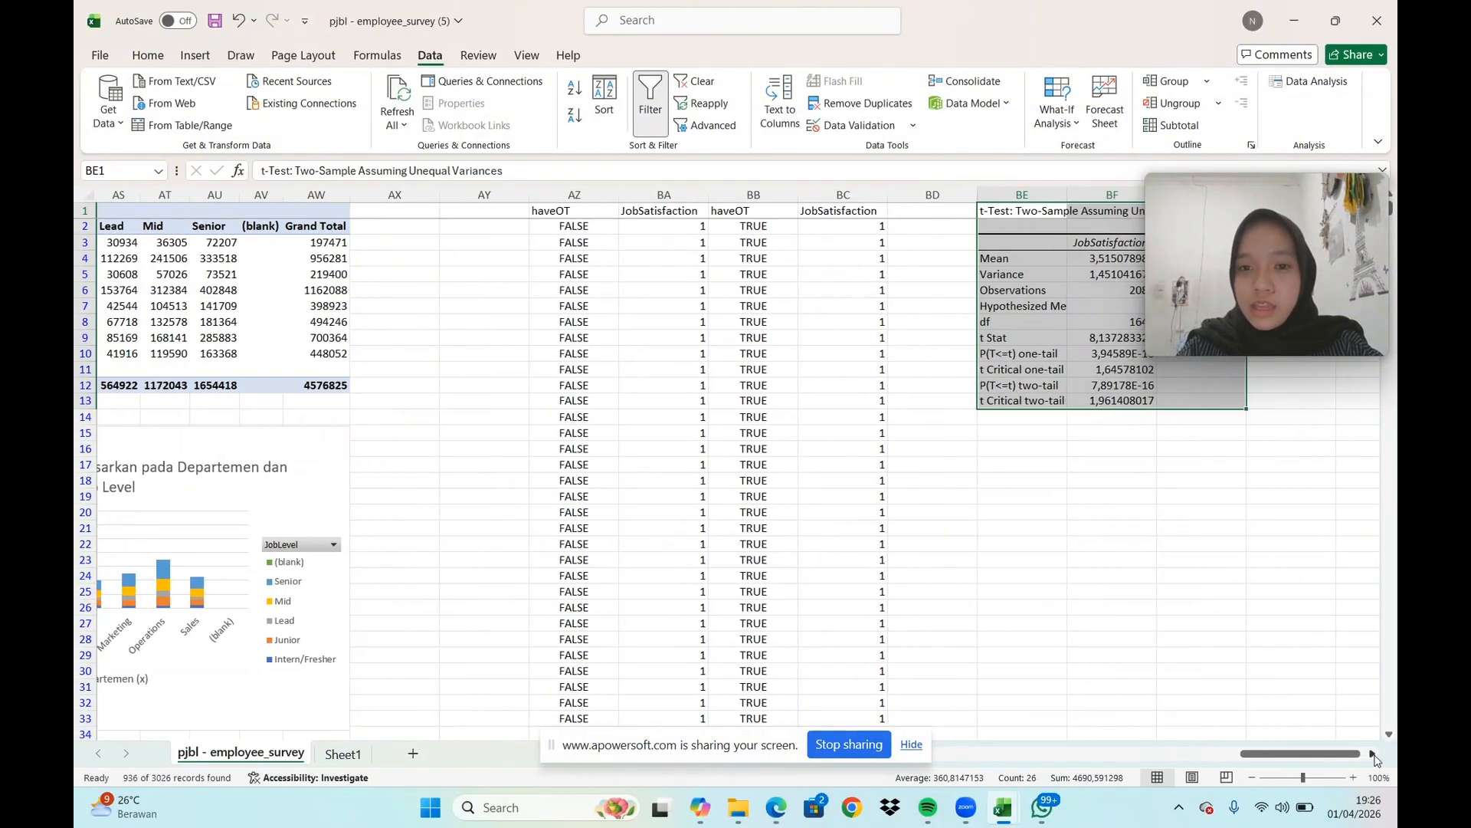
click(1373, 754)
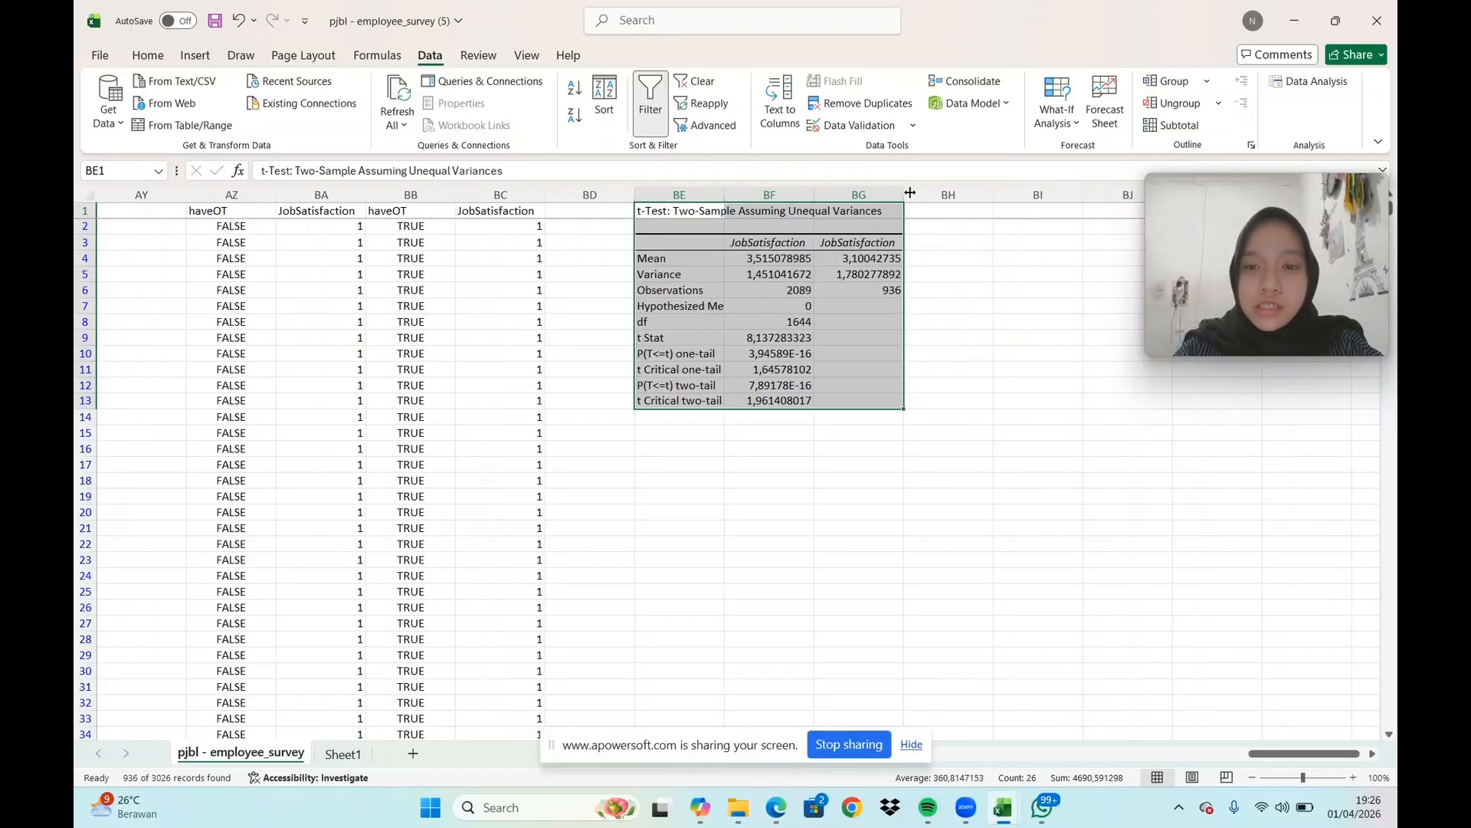
drag(901, 191, 947, 191)
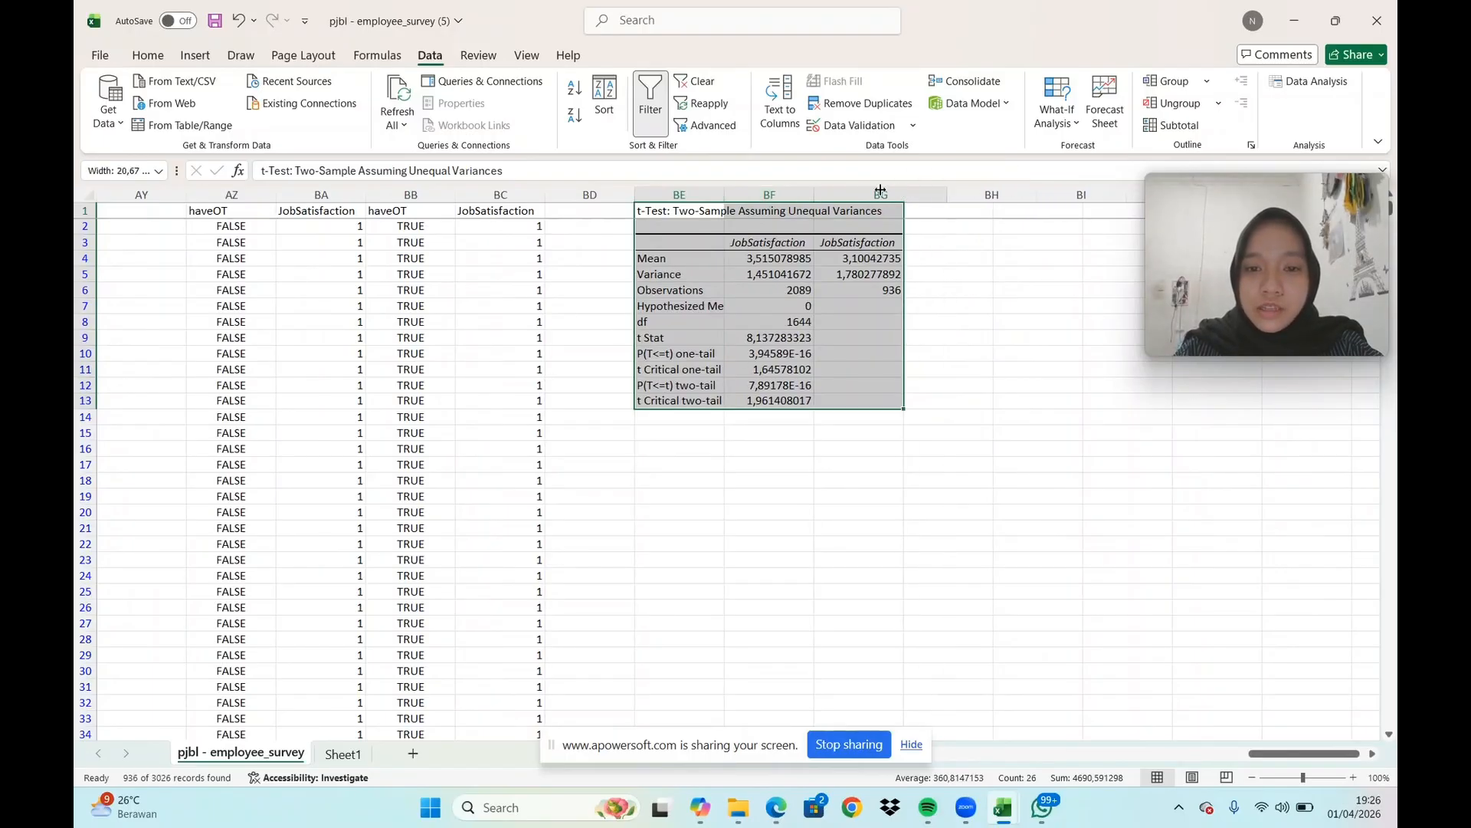
drag(813, 194, 849, 197)
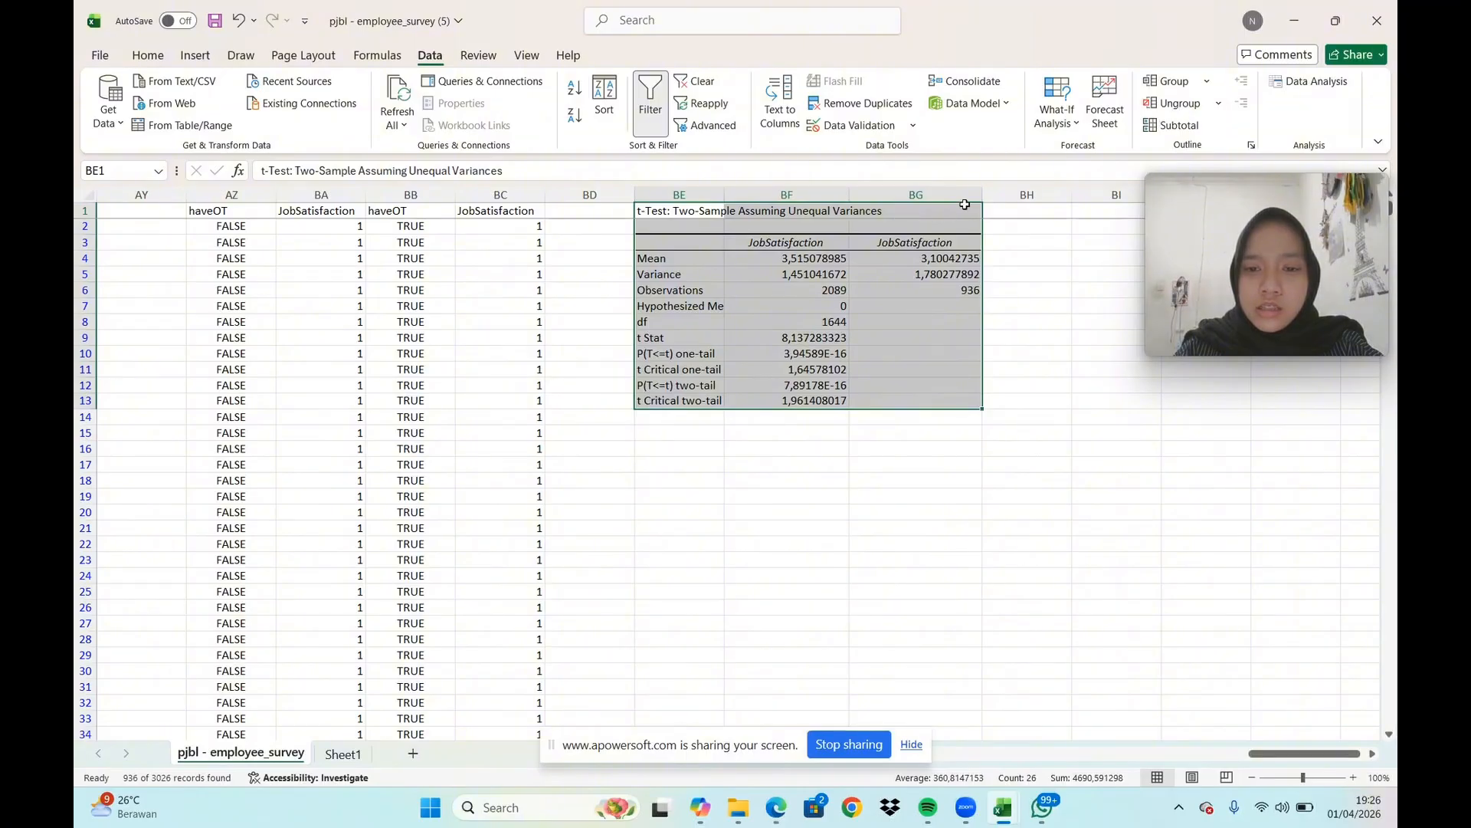
drag(983, 194, 1012, 195)
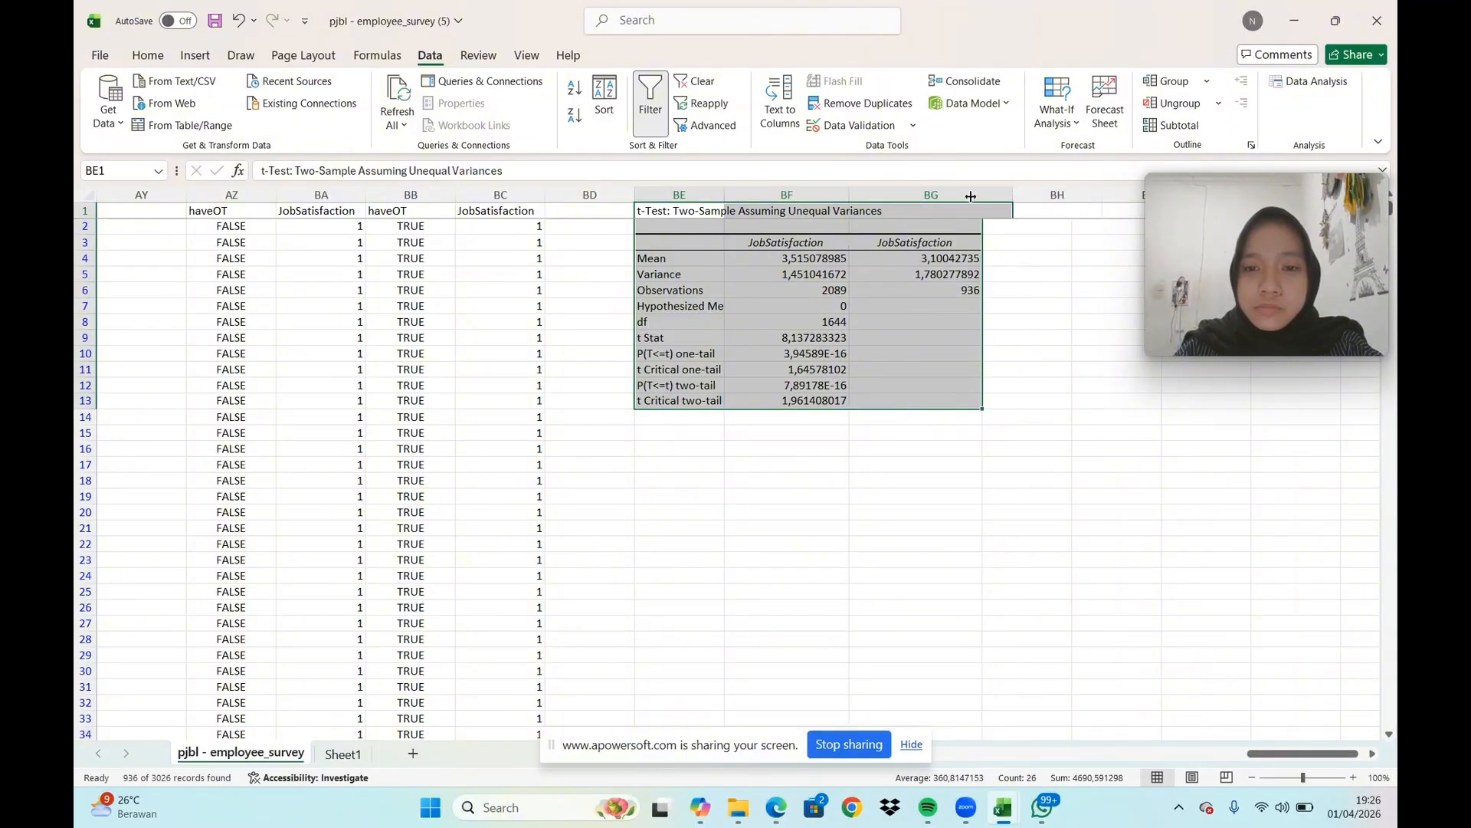
drag(846, 191, 865, 191)
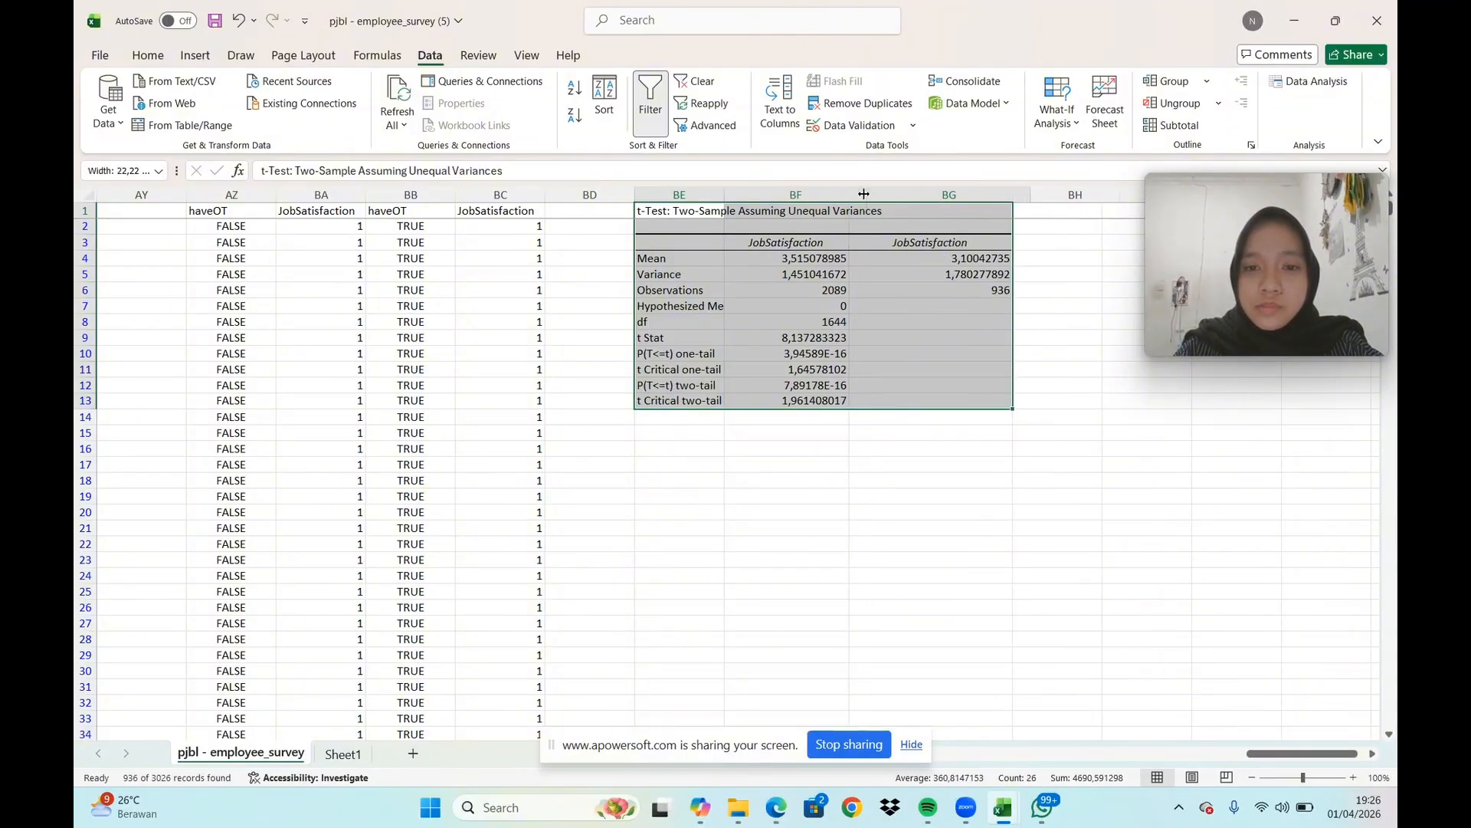
drag(725, 191, 812, 193)
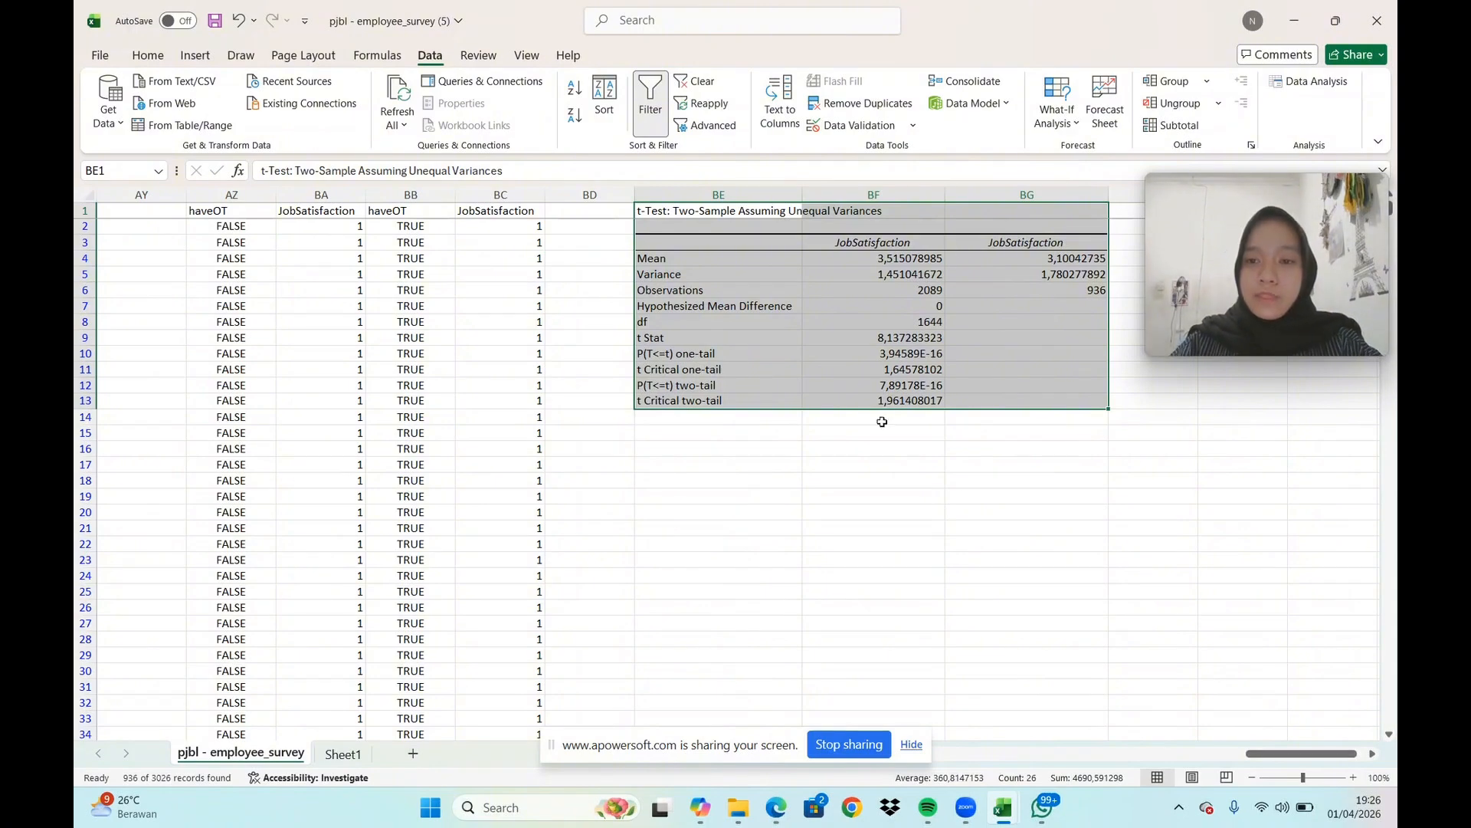
Copy the survey's Workload column L into column BI, starting at BI1
click(1372, 754)
click(1372, 754)
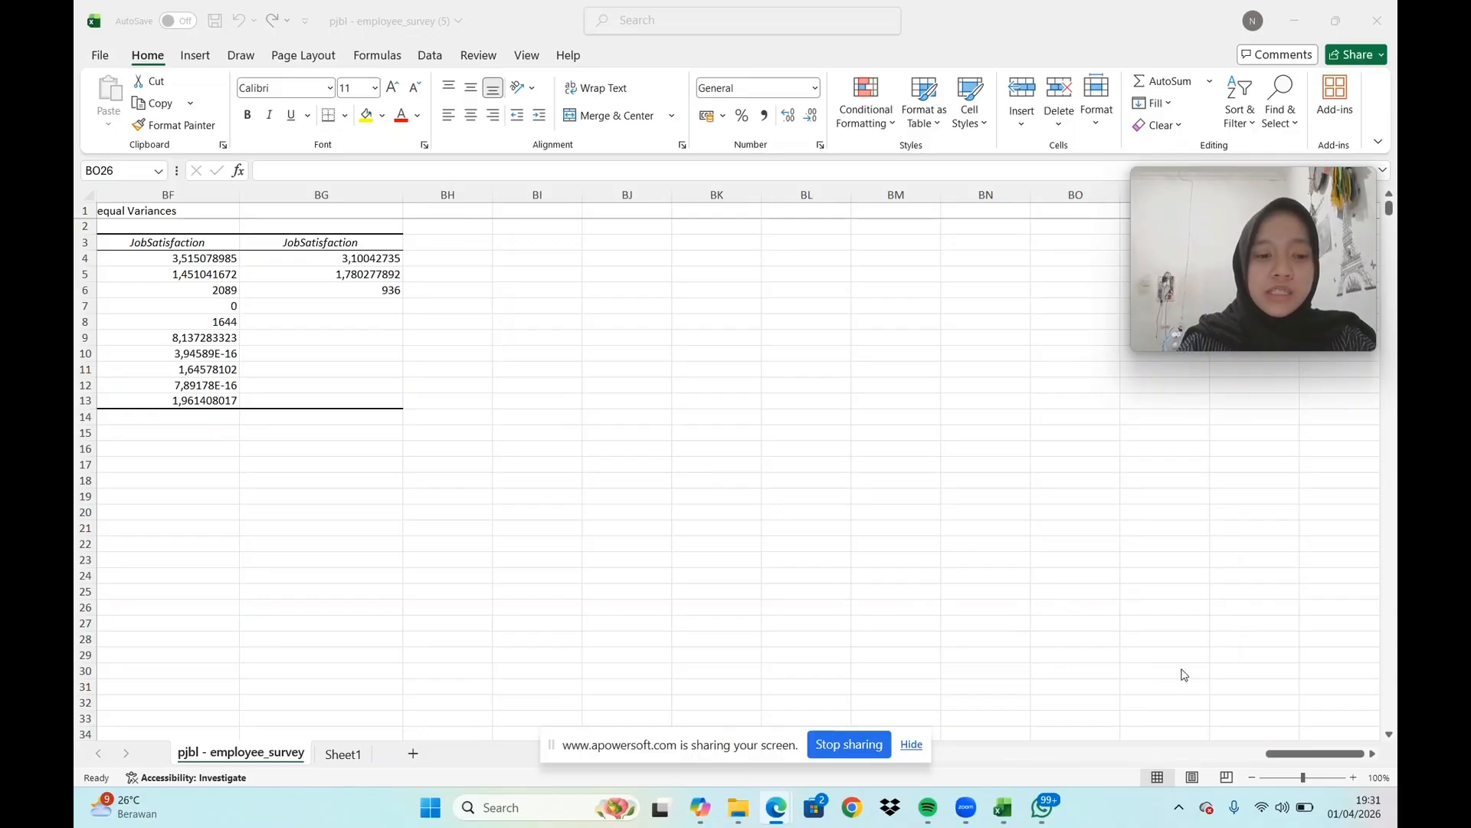
click(1300, 755)
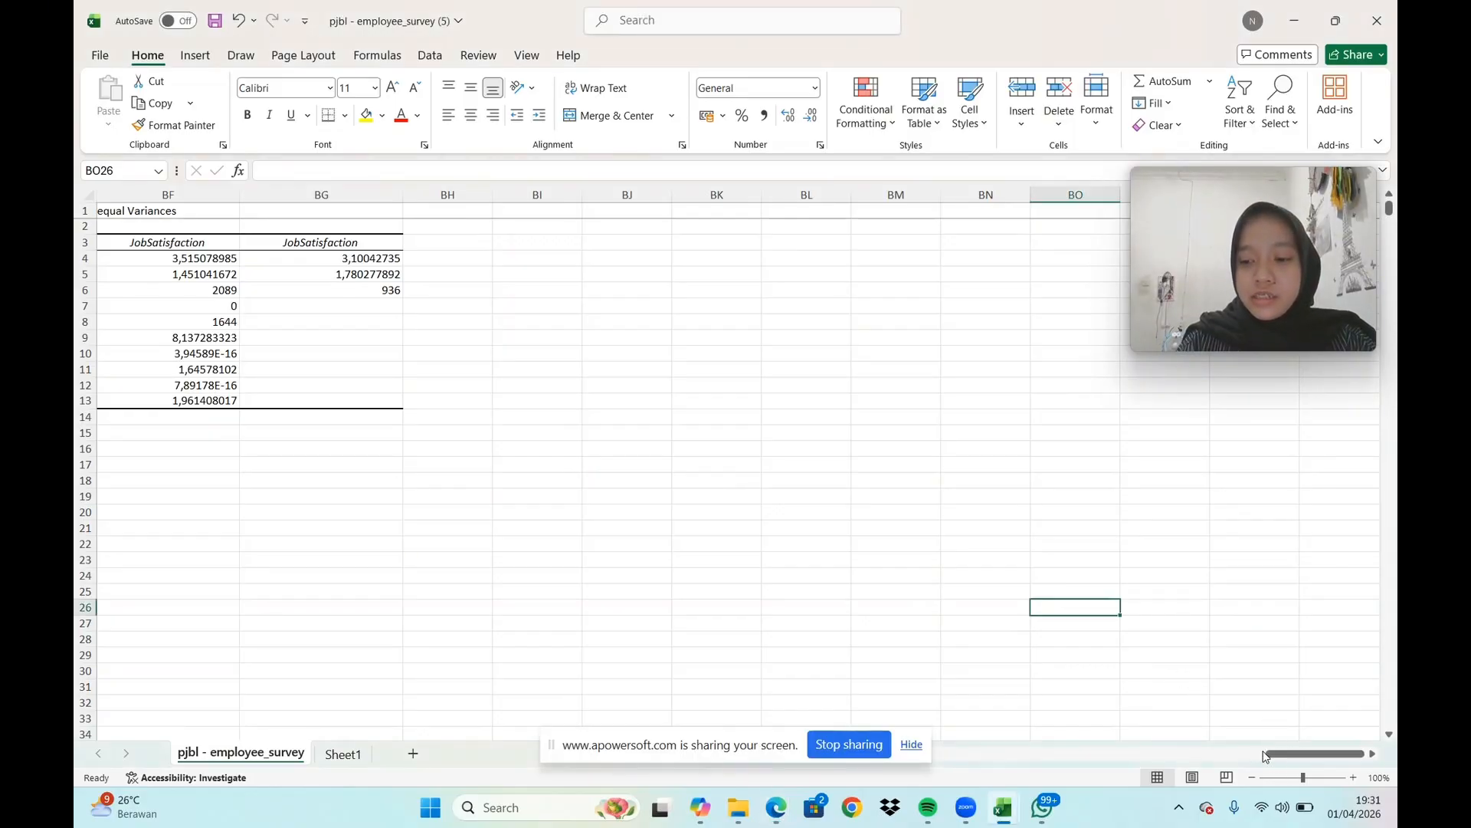
drag(1306, 749, 750, 599)
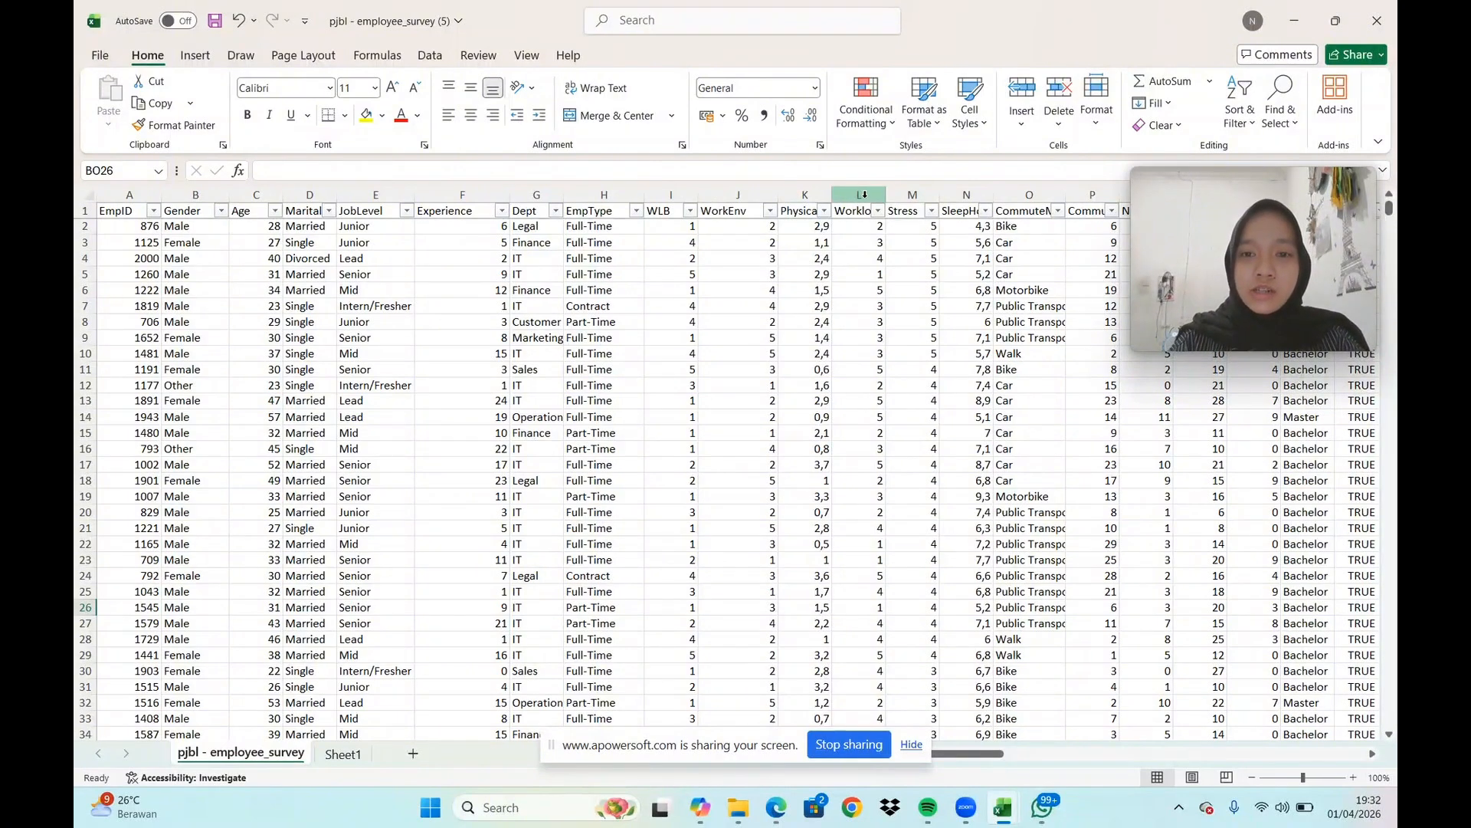
click(864, 194)
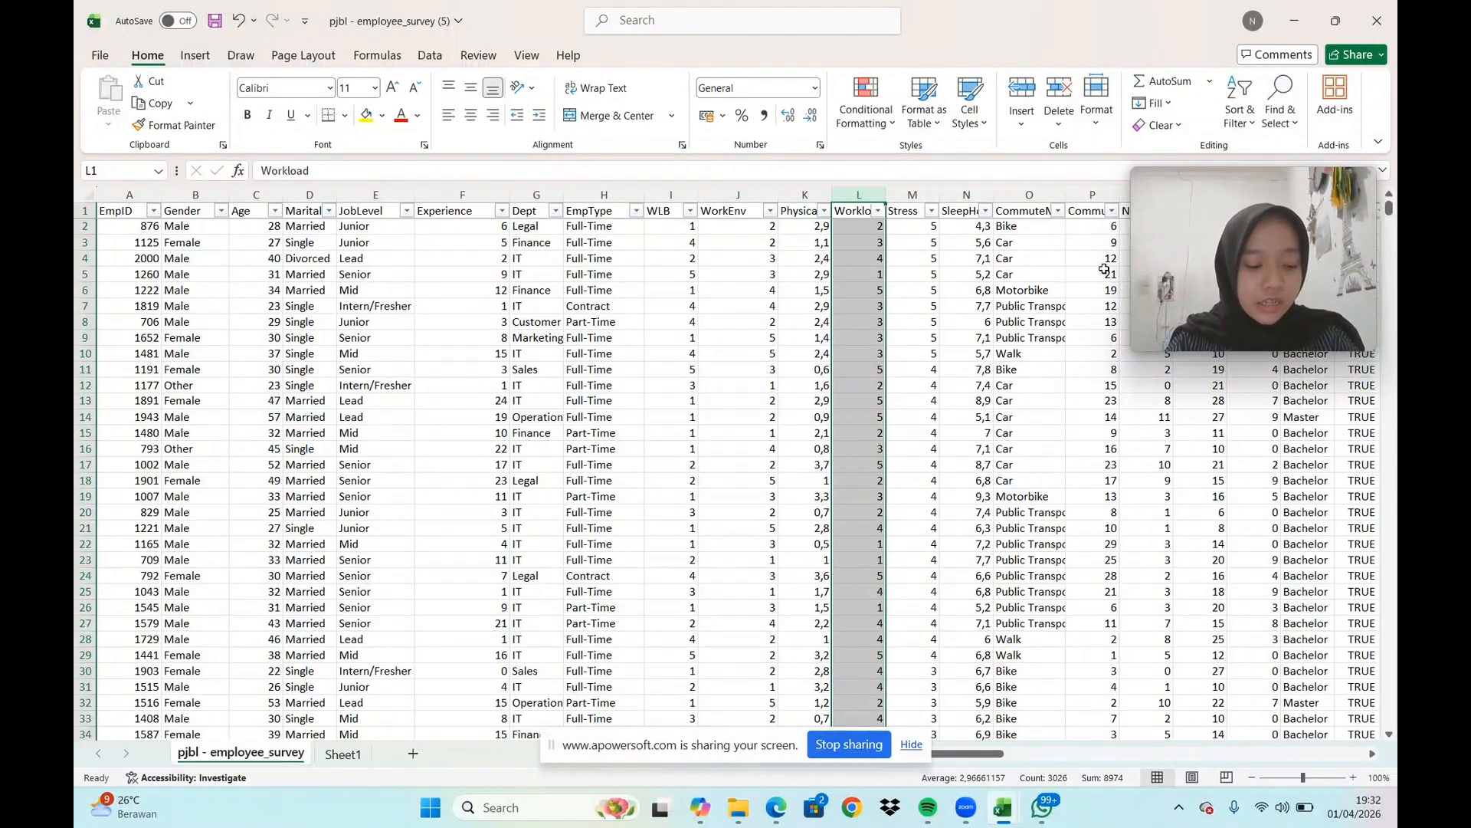
key(ctrl+c)
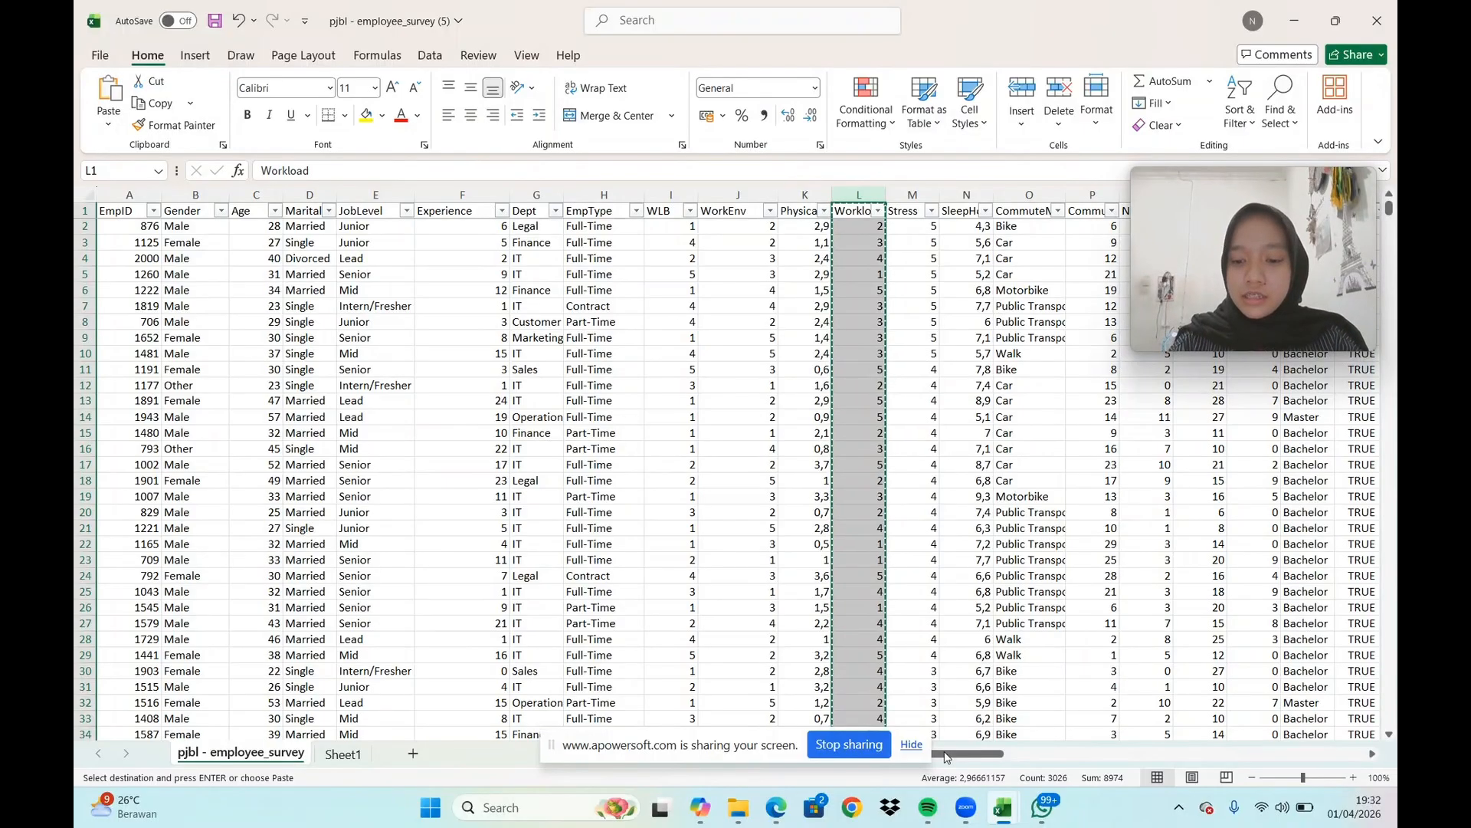
drag(966, 756, 1343, 762)
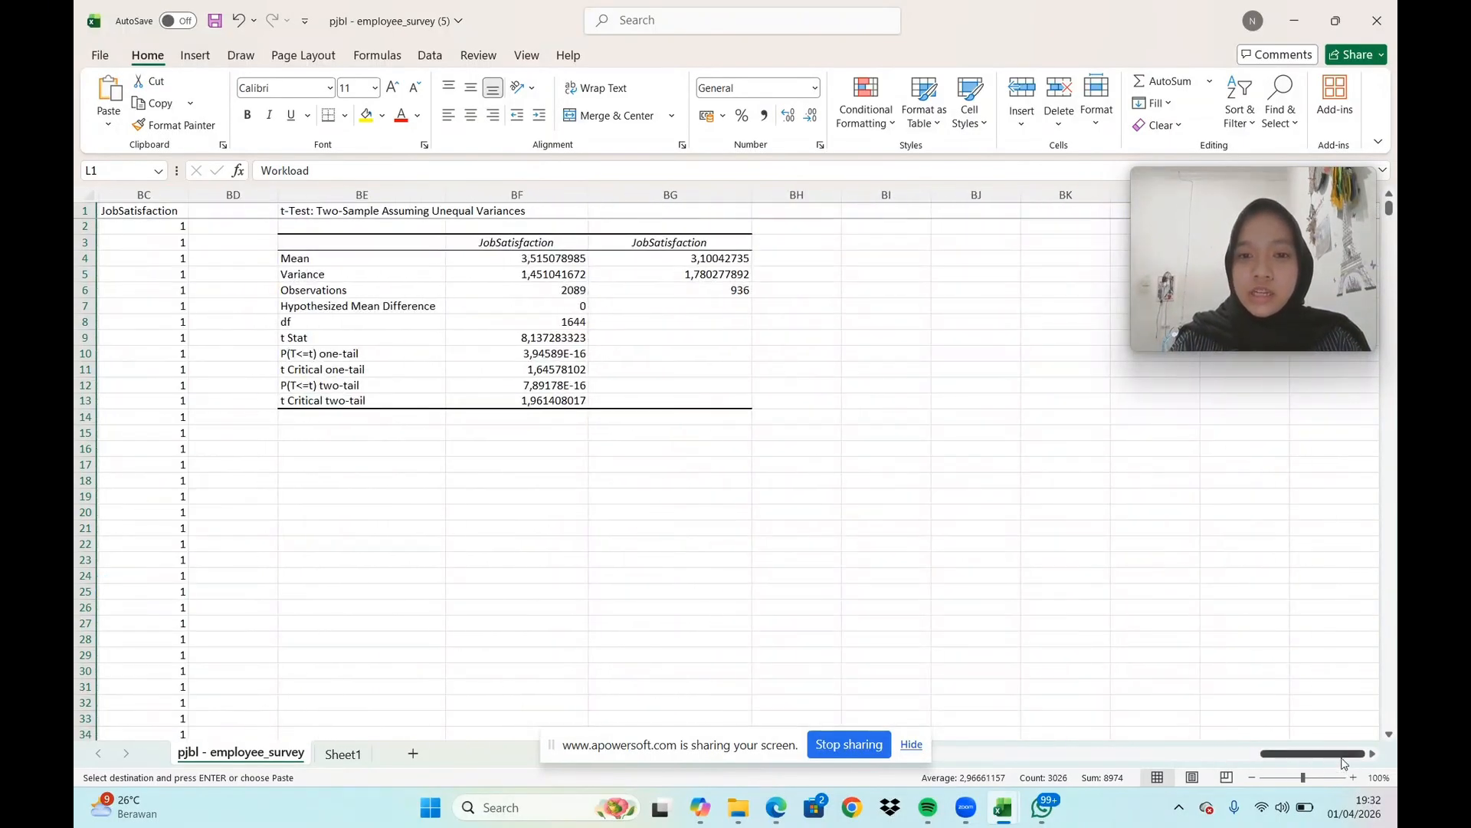
click(897, 212)
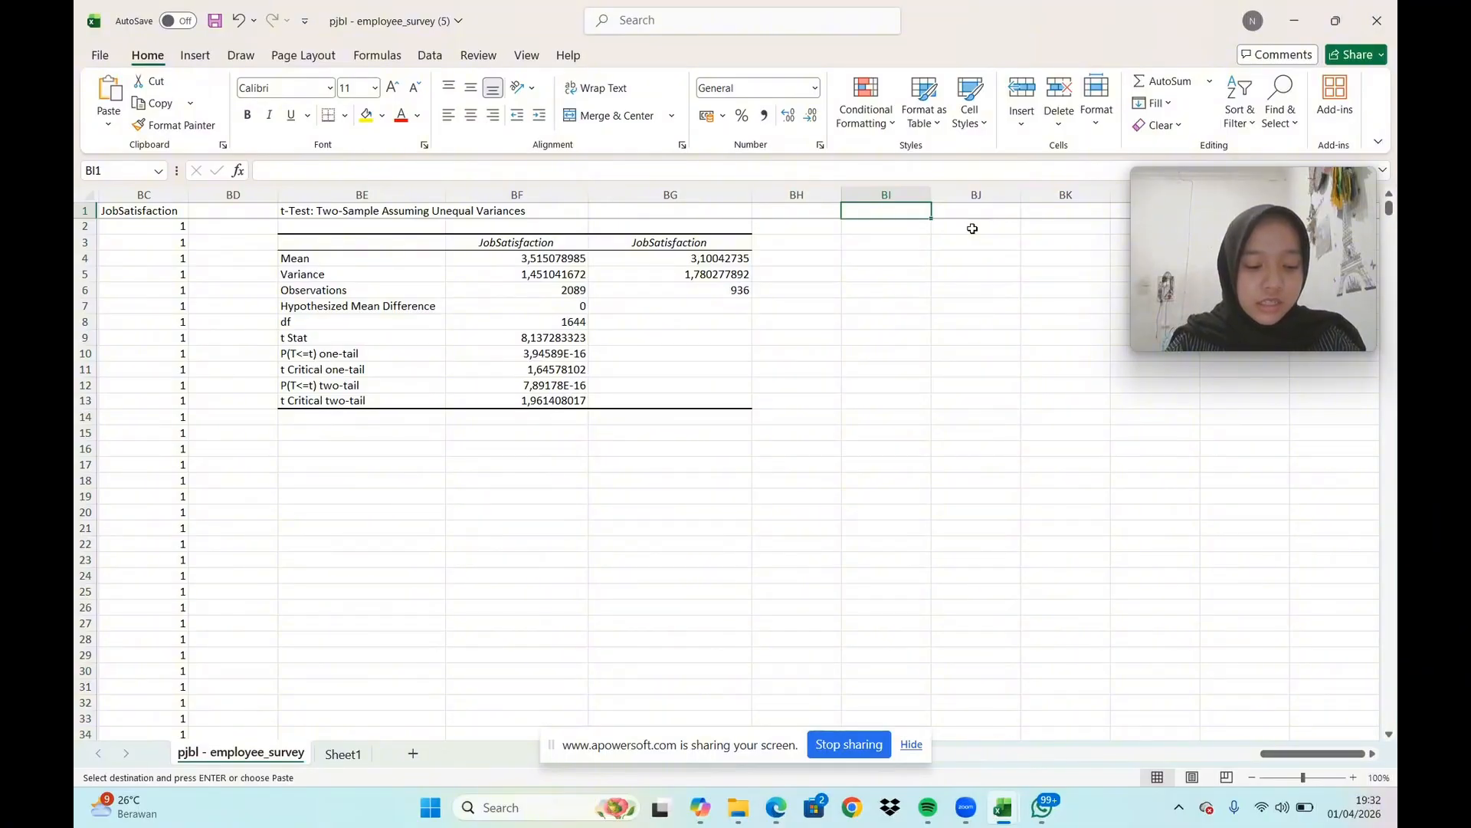
key(ctrl+v)
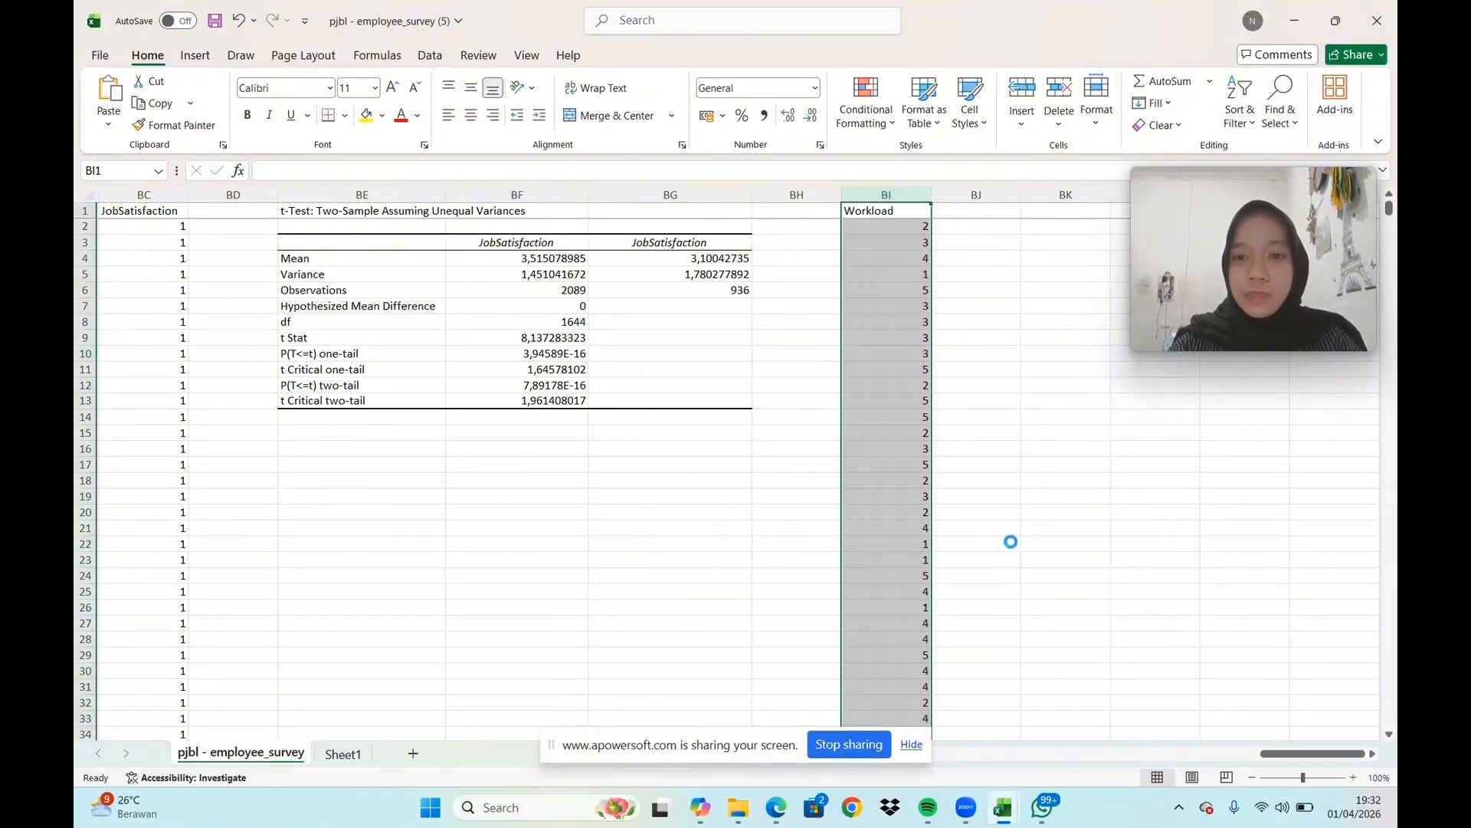
Copy the survey's JobSatisfaction column W into column BJ, starting at BJ1 beside the copied Workload data
drag(1274, 746, 974, 761)
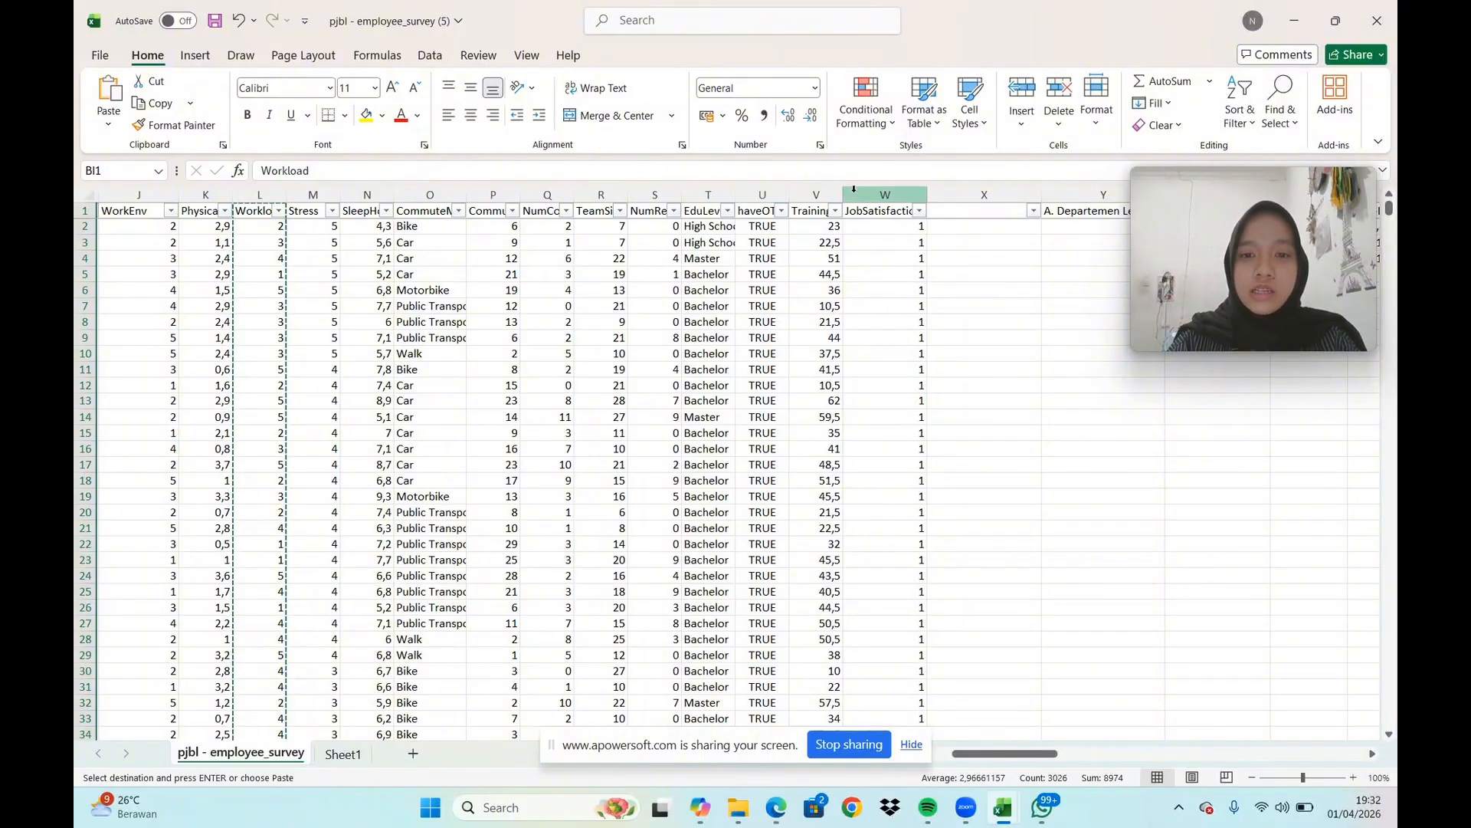
click(883, 194)
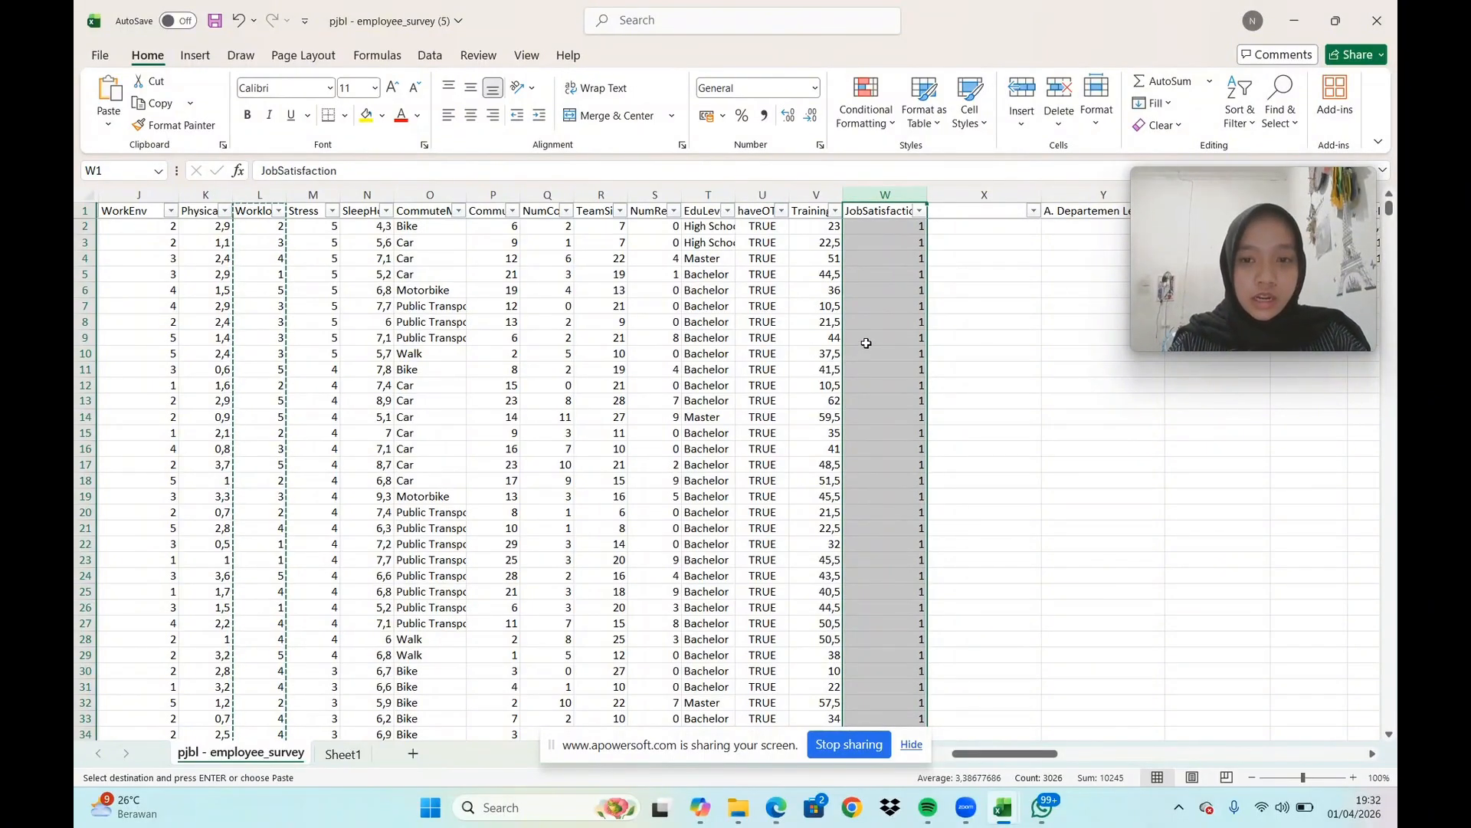
key(ctrl+c)
drag(1034, 758, 1363, 762)
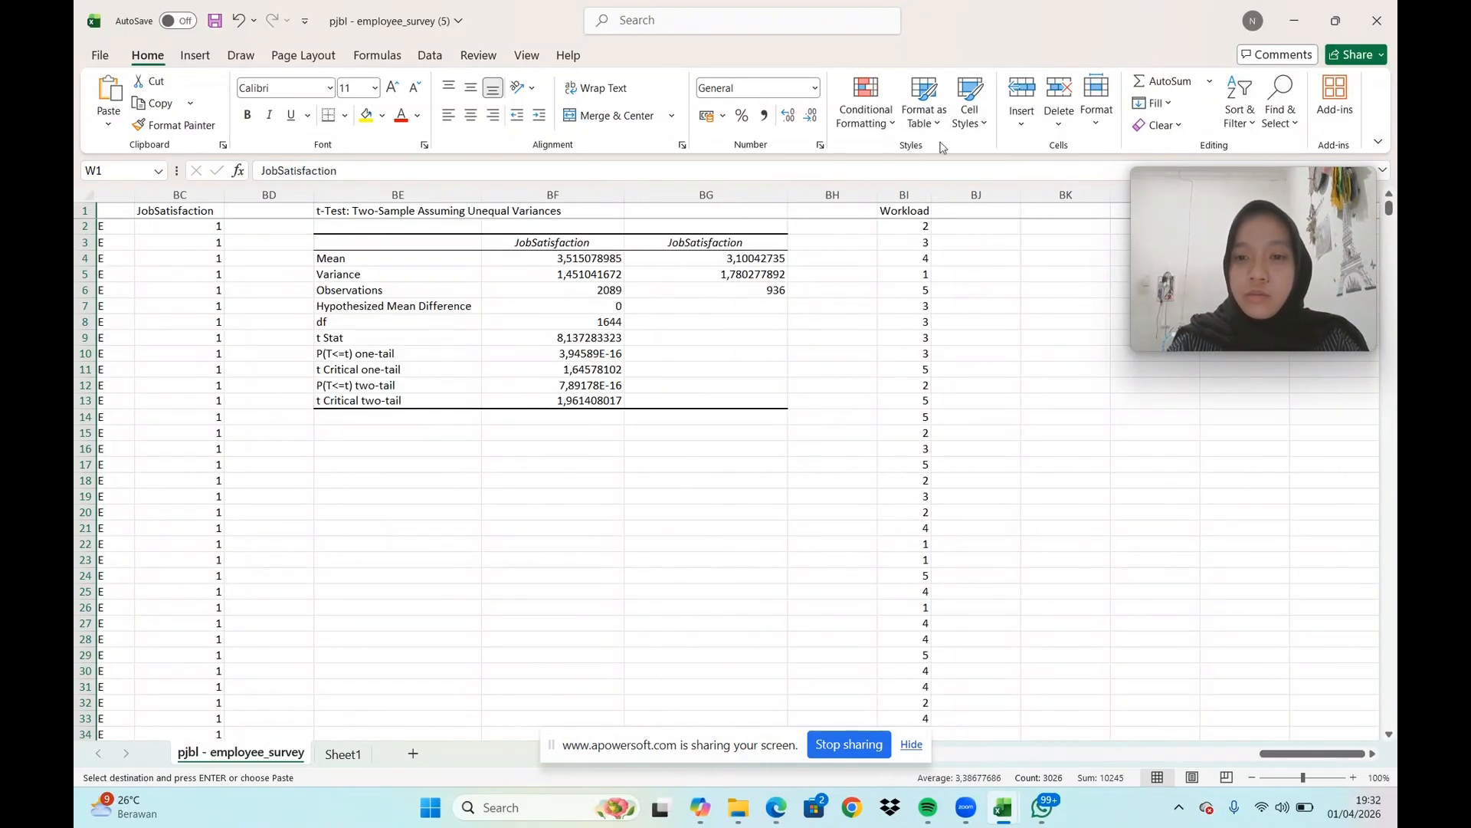
click(980, 214)
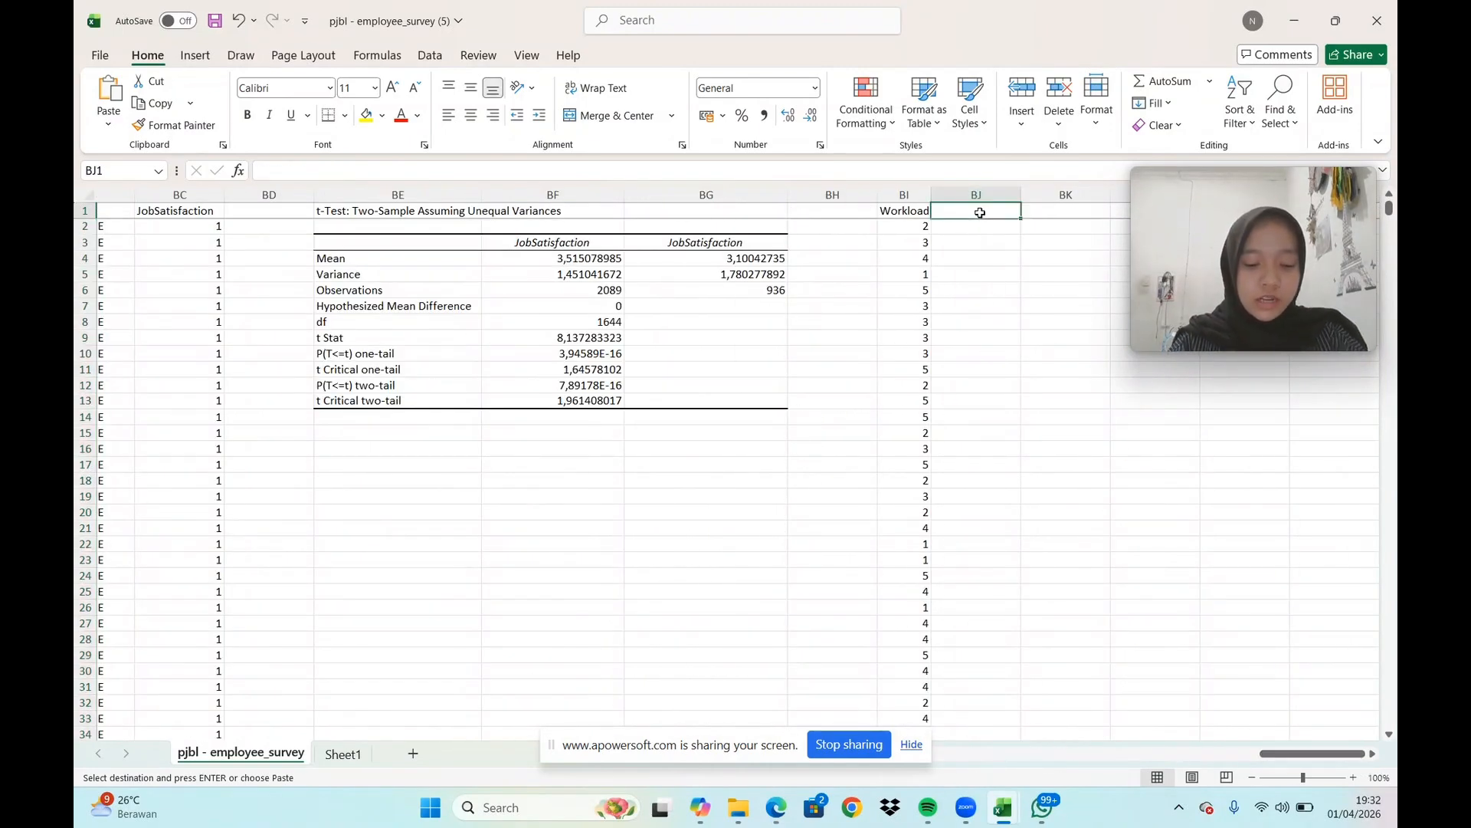
key(ctrl+v)
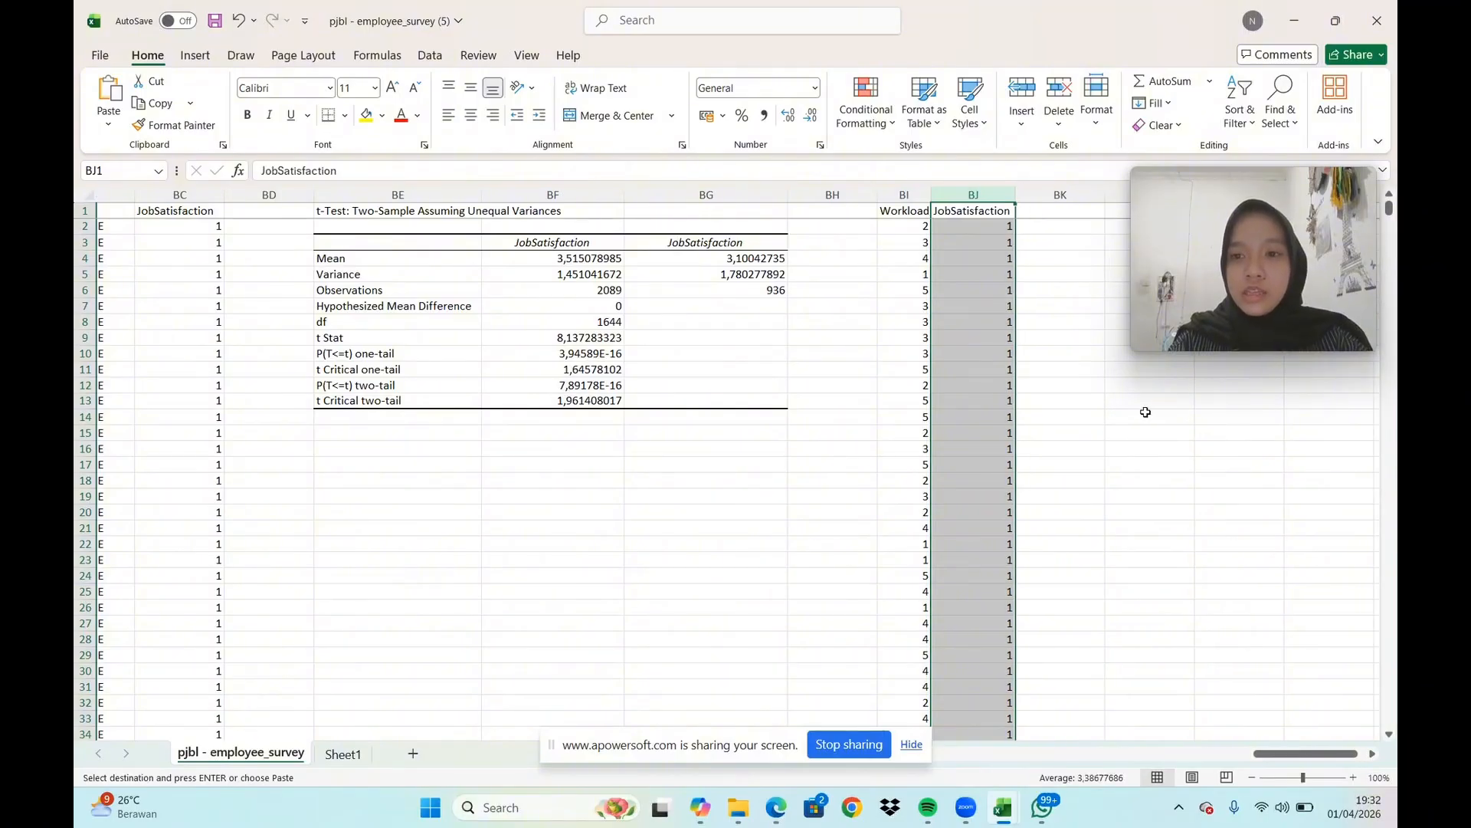
click(1122, 398)
Start a Correlation data analysis and set its input range to the Workload and JobSatisfaction columns, $BI:$BJ
click(902, 197)
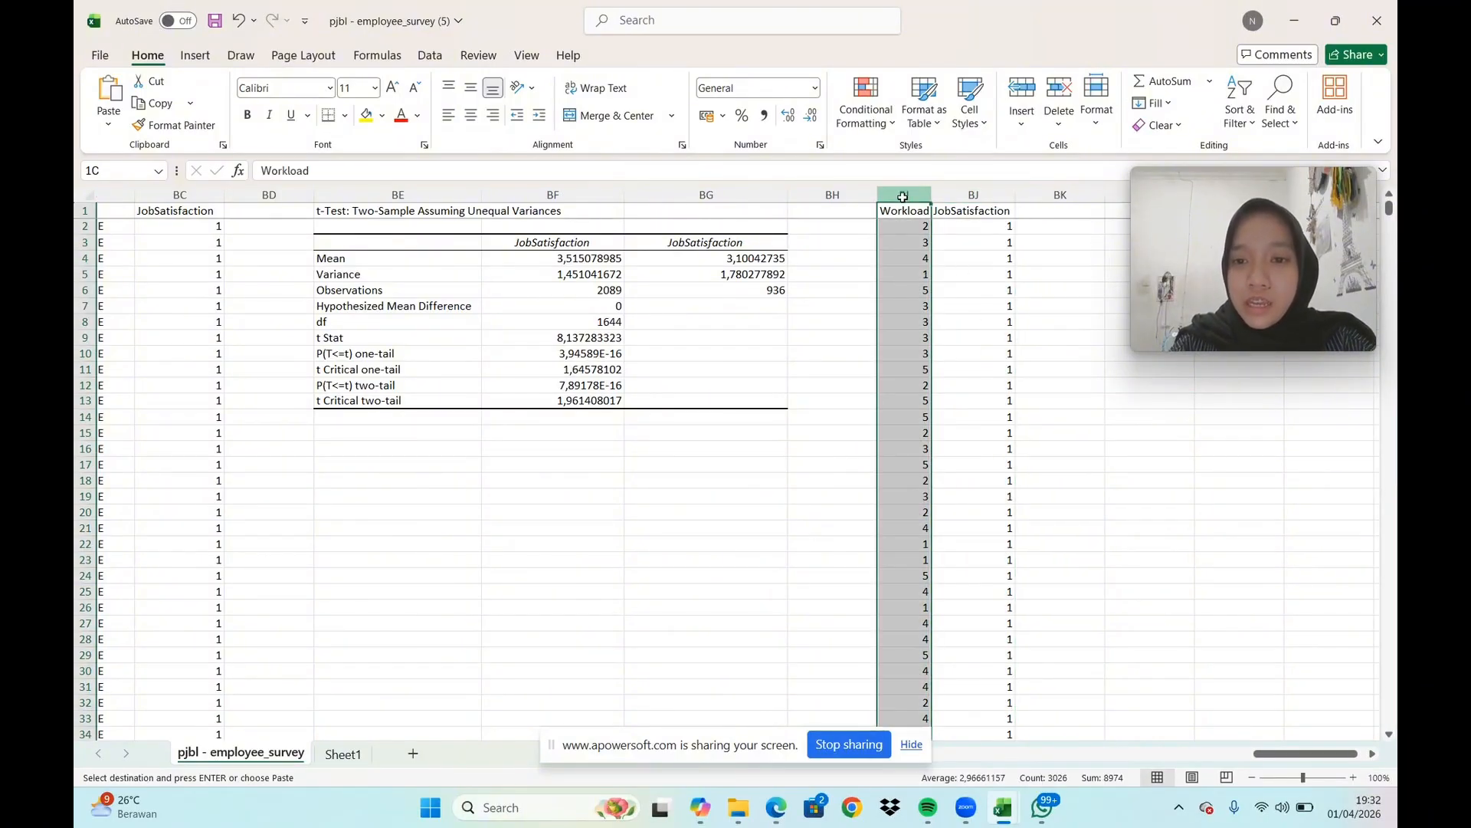
drag(947, 201, 962, 182)
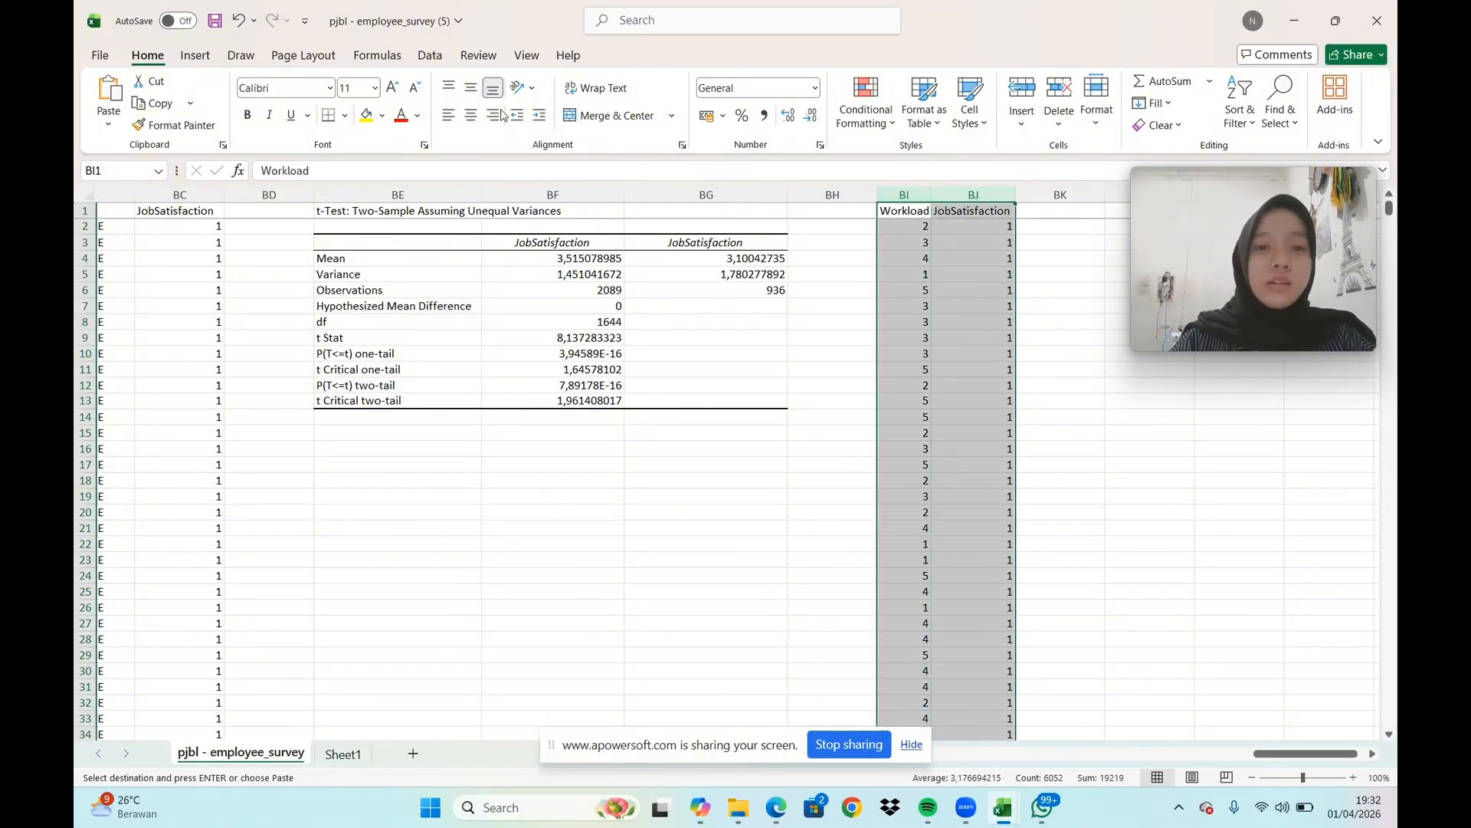
click(431, 58)
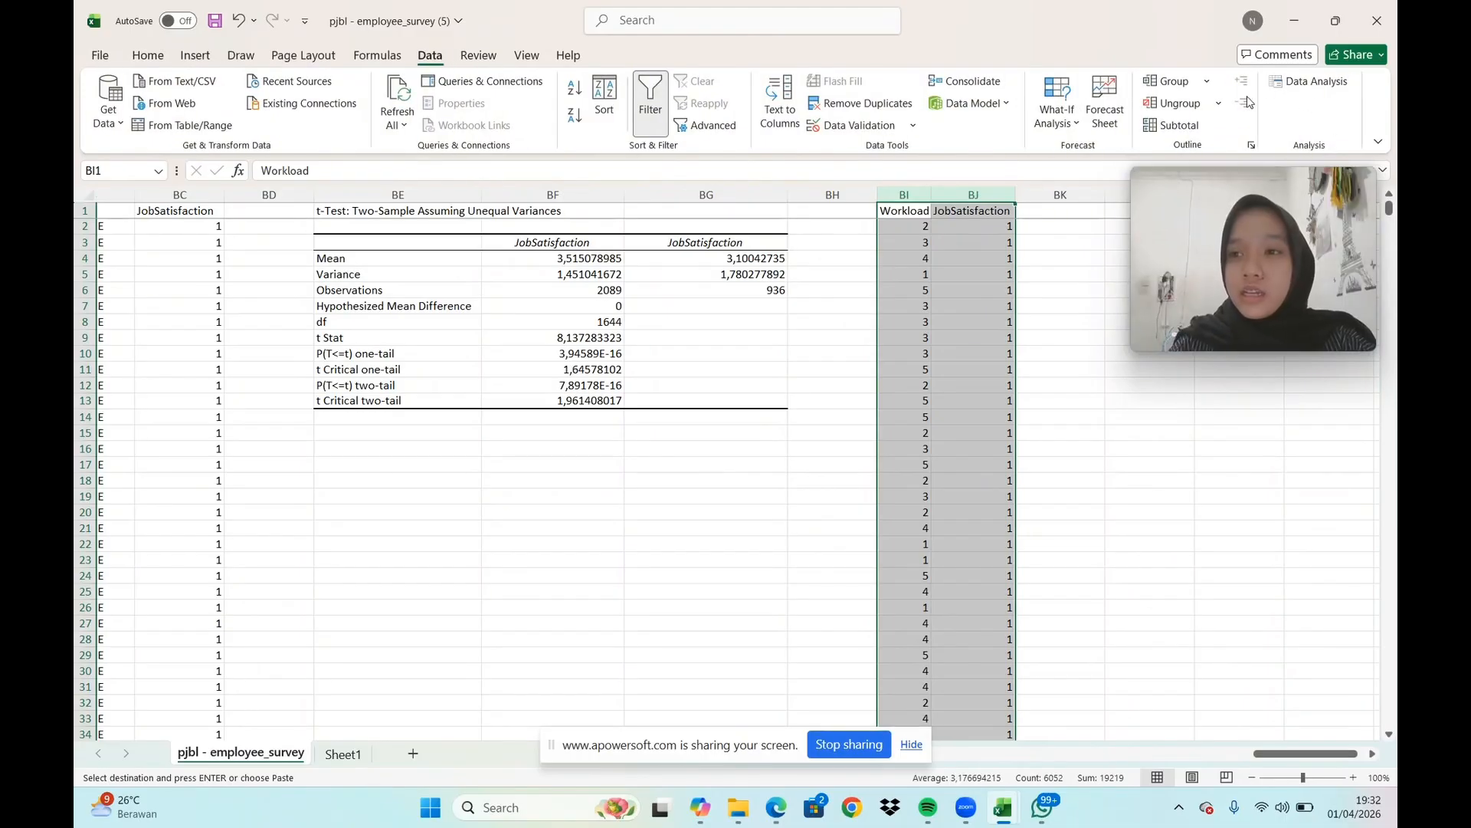
click(1300, 84)
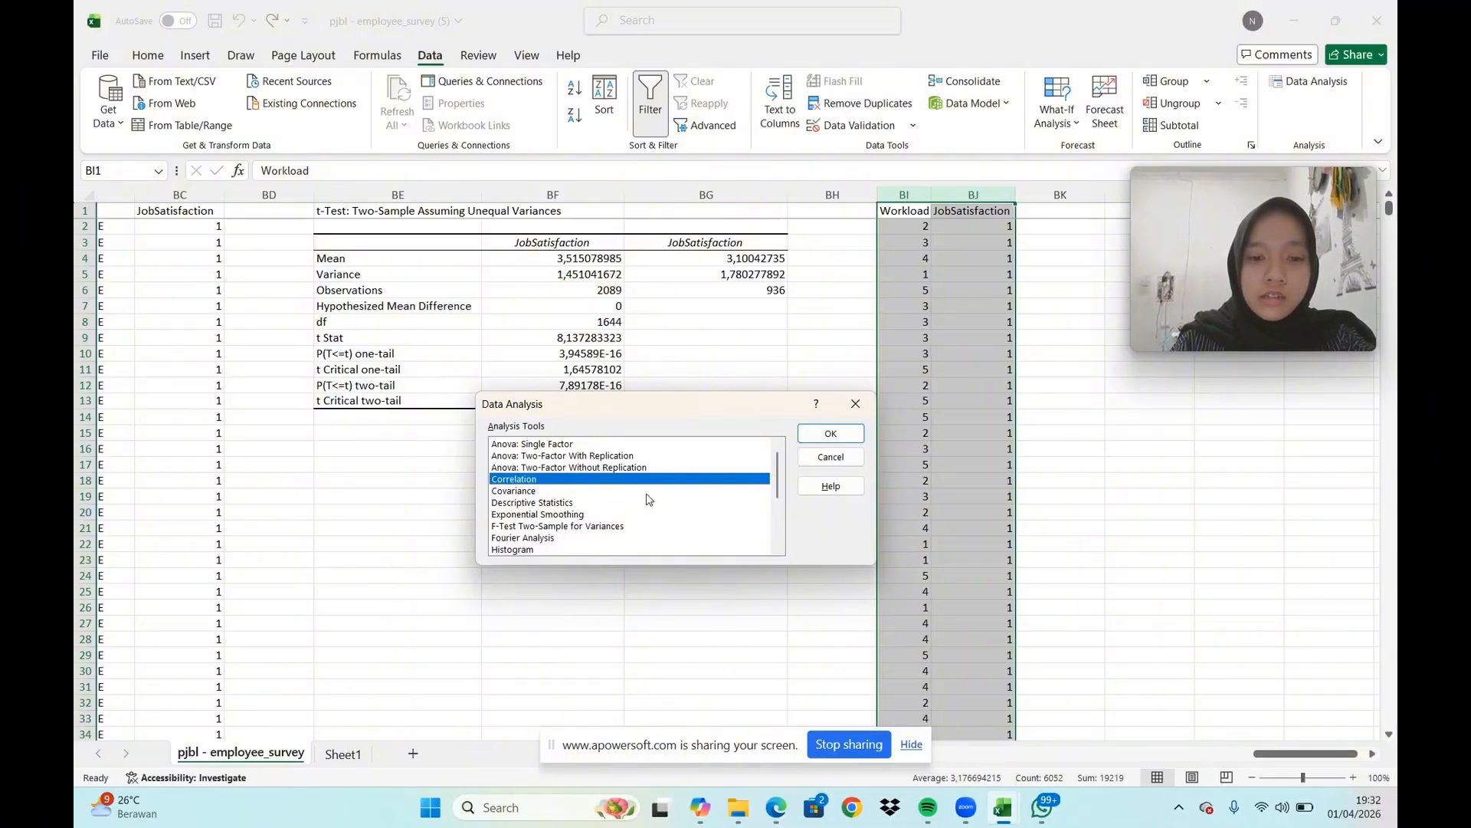
scroll(649, 500, down, 3)
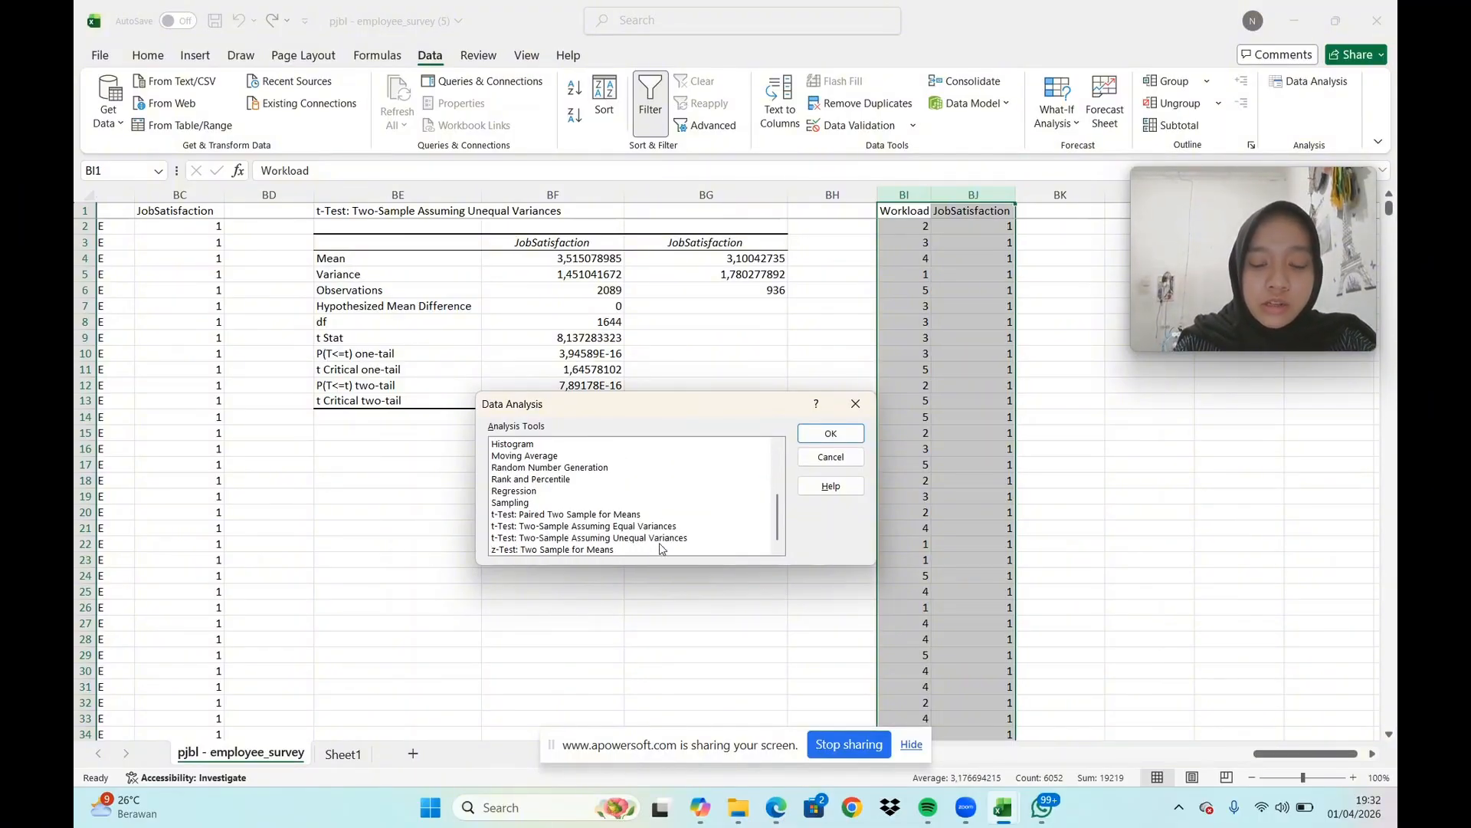
scroll(672, 541, up, 3)
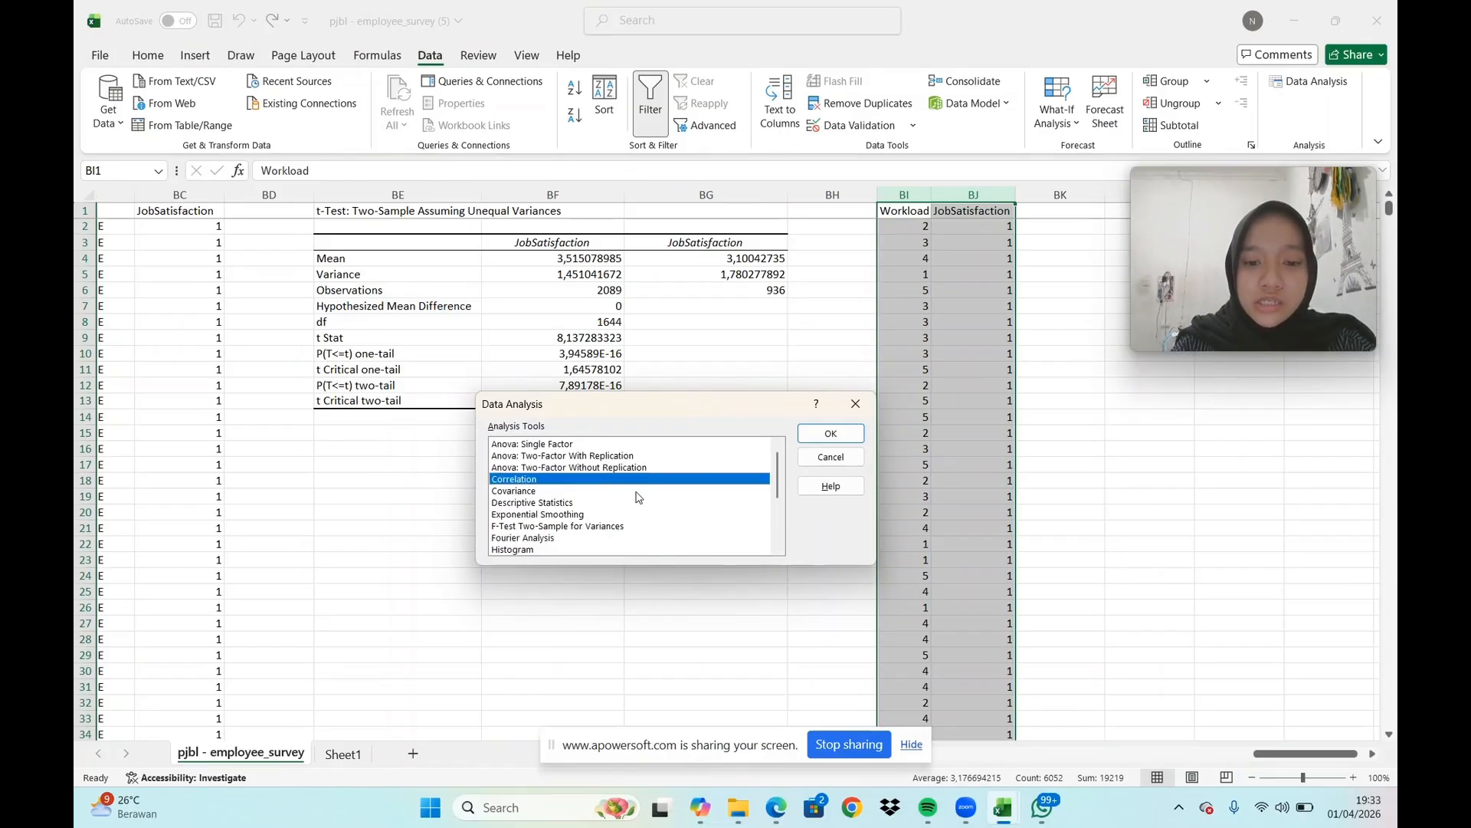
click(840, 438)
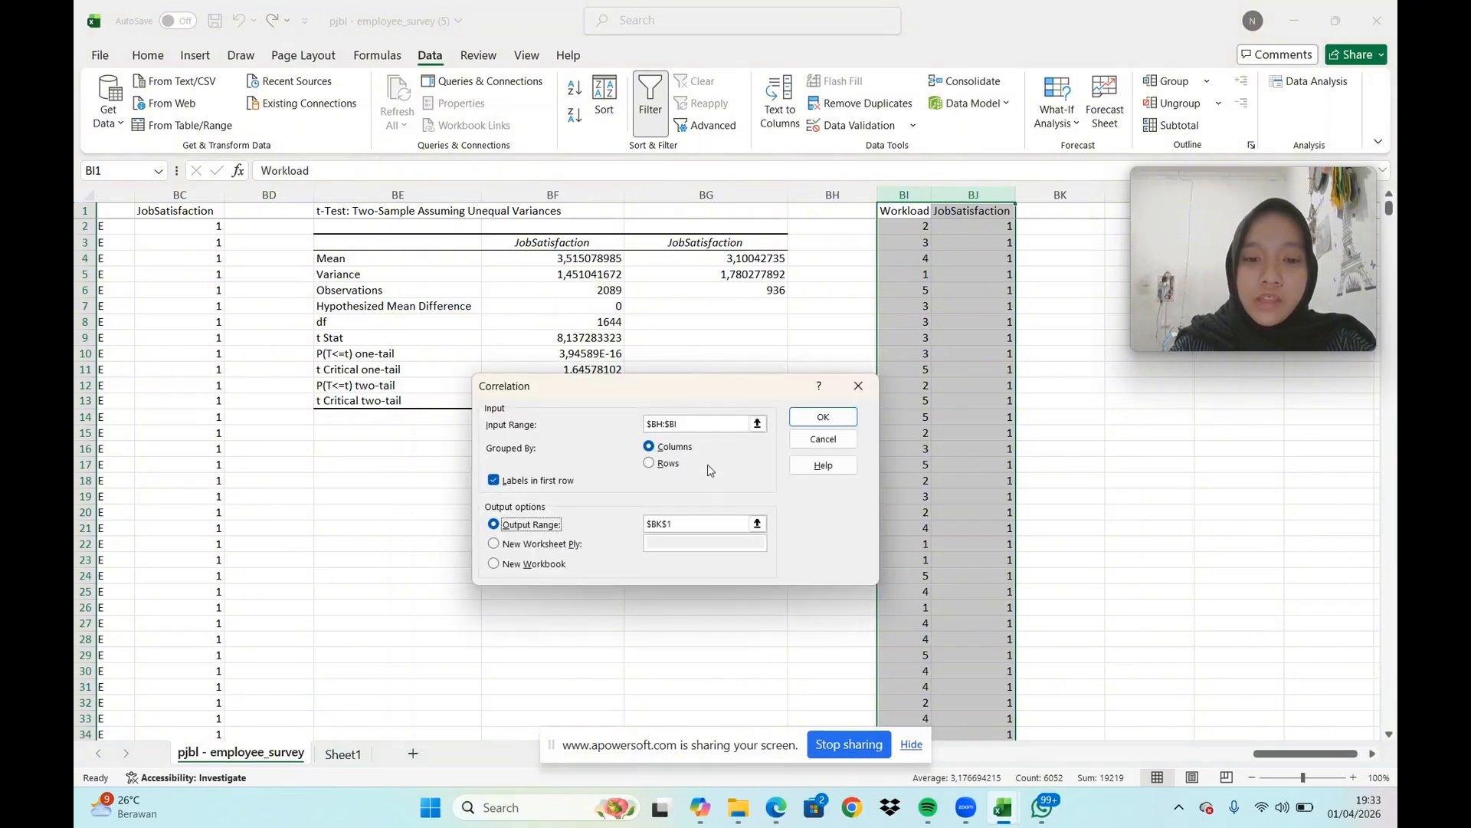
click(691, 424)
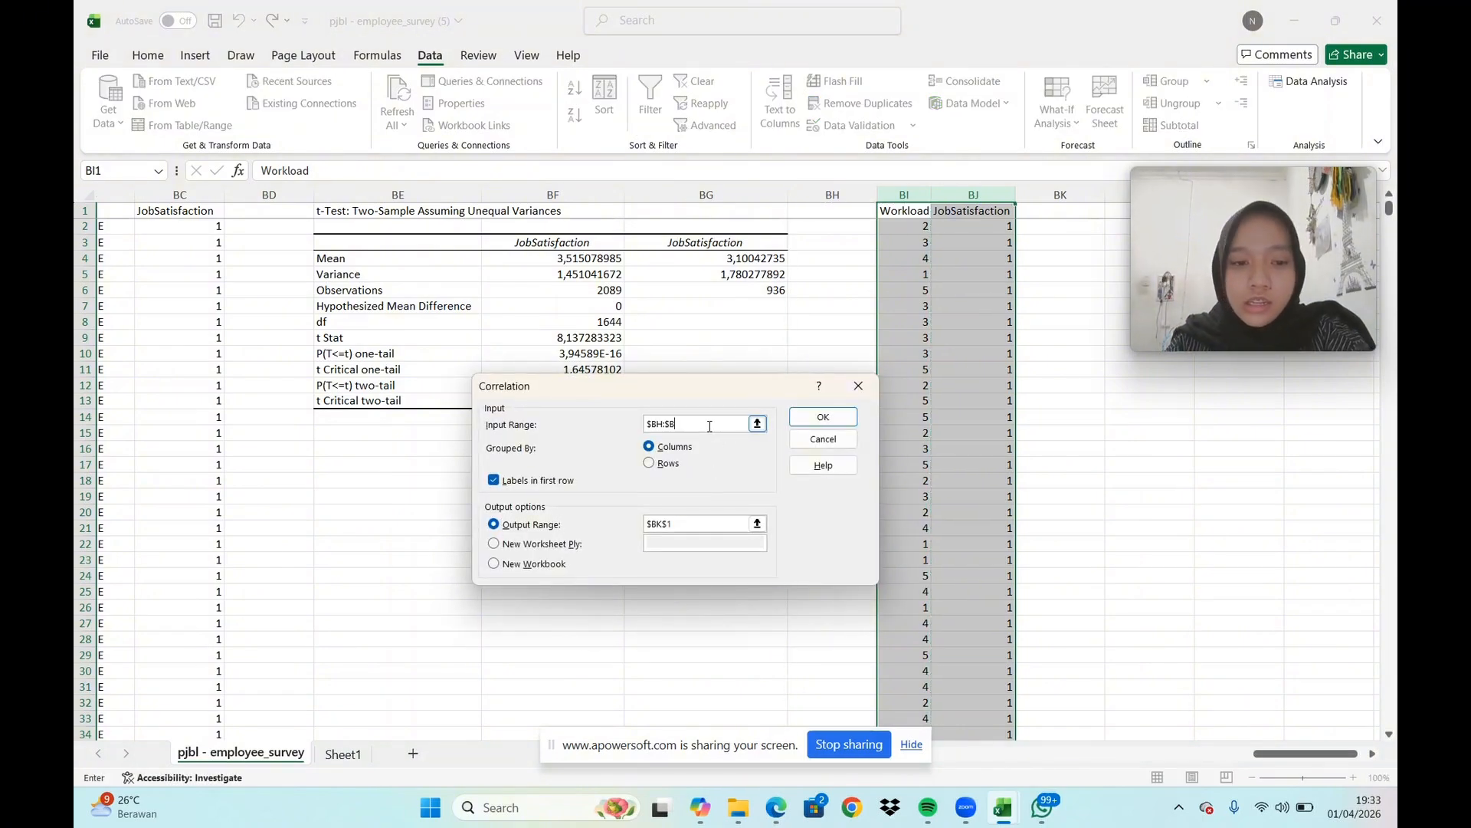
key(BackSpace)
key(BackSpace)
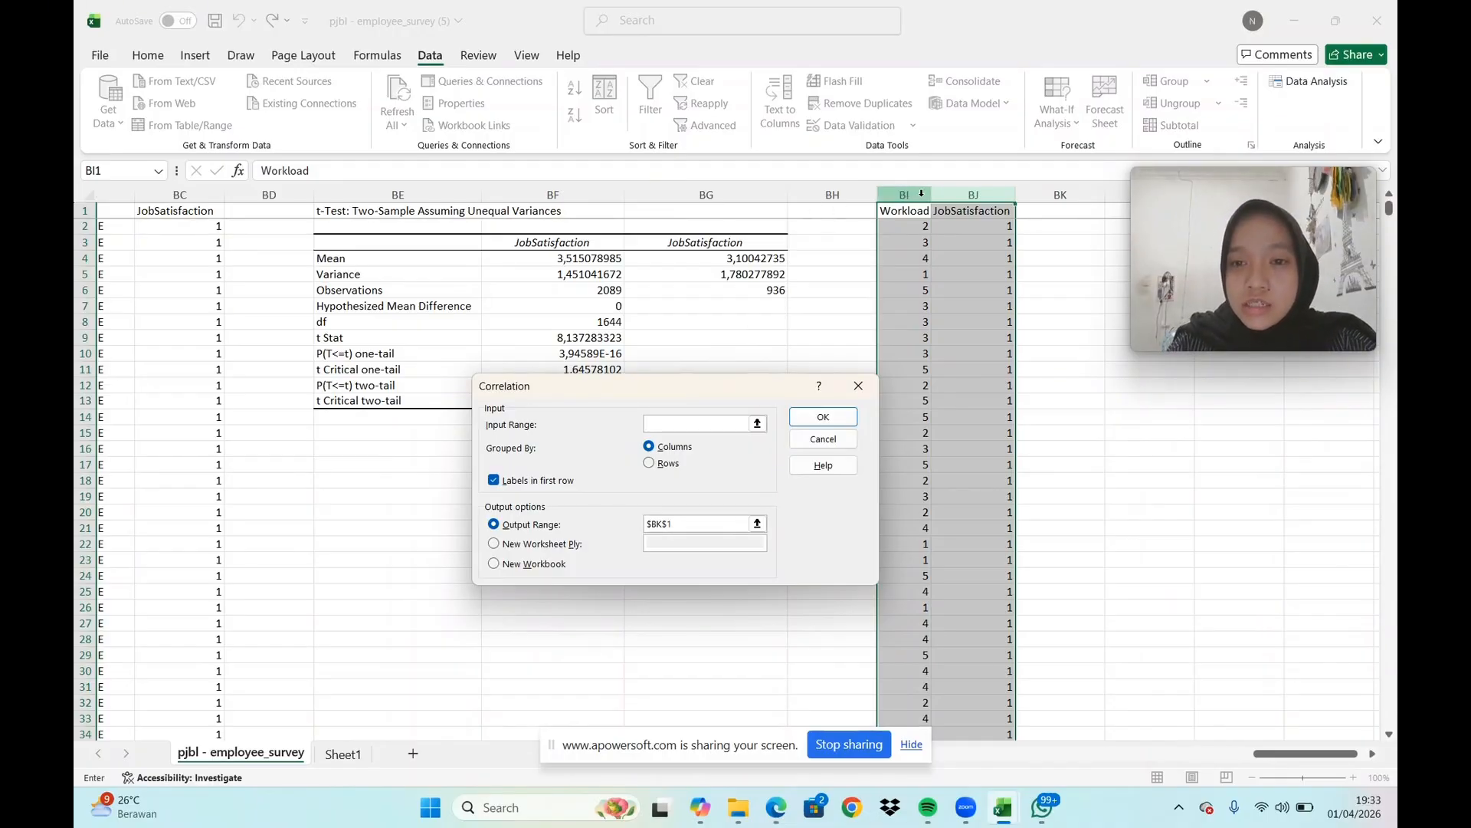
drag(901, 194, 990, 199)
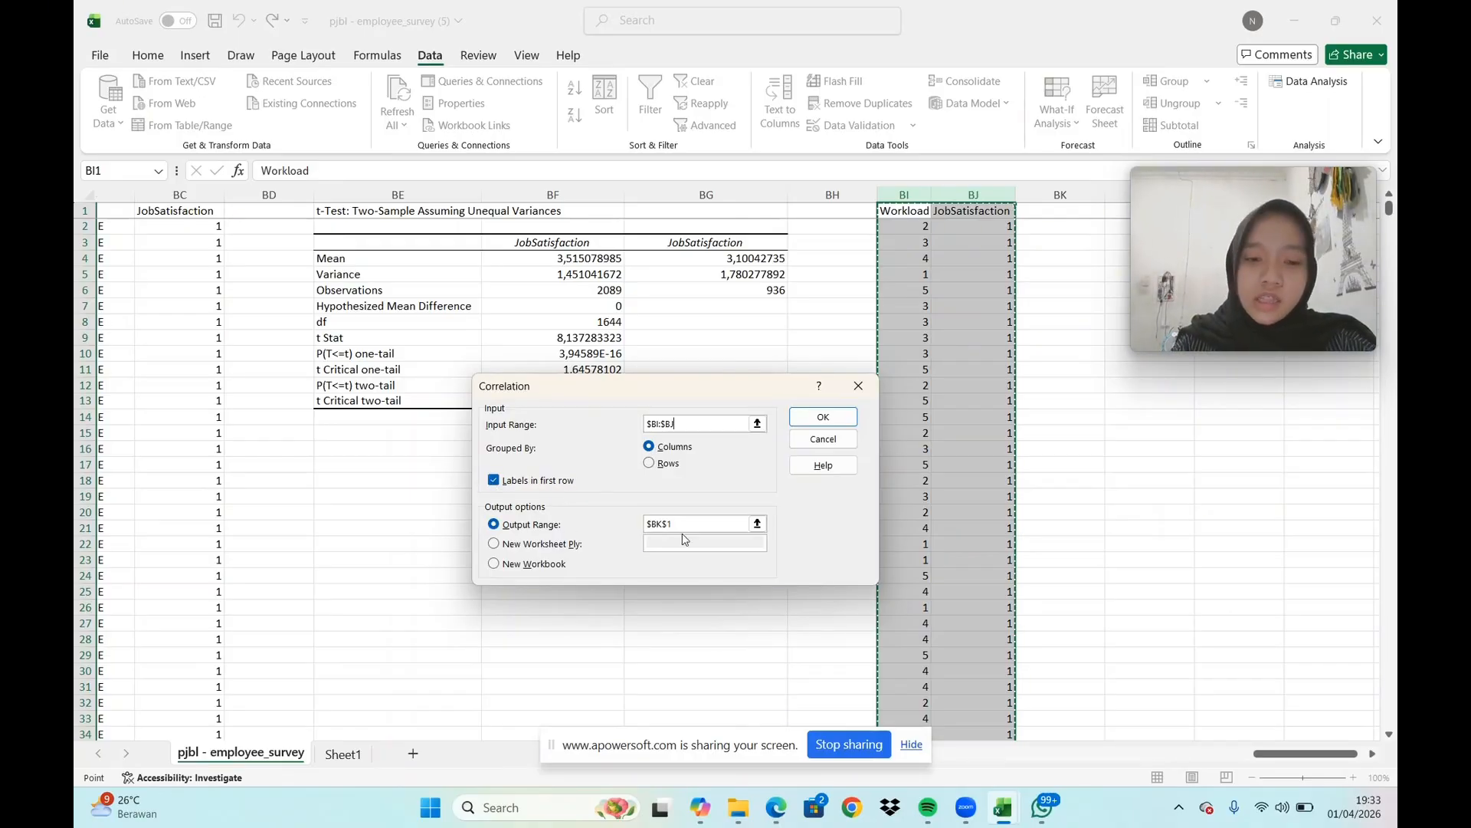
Set the correlation's output range to $BL$1 and run the analysis
click(727, 525)
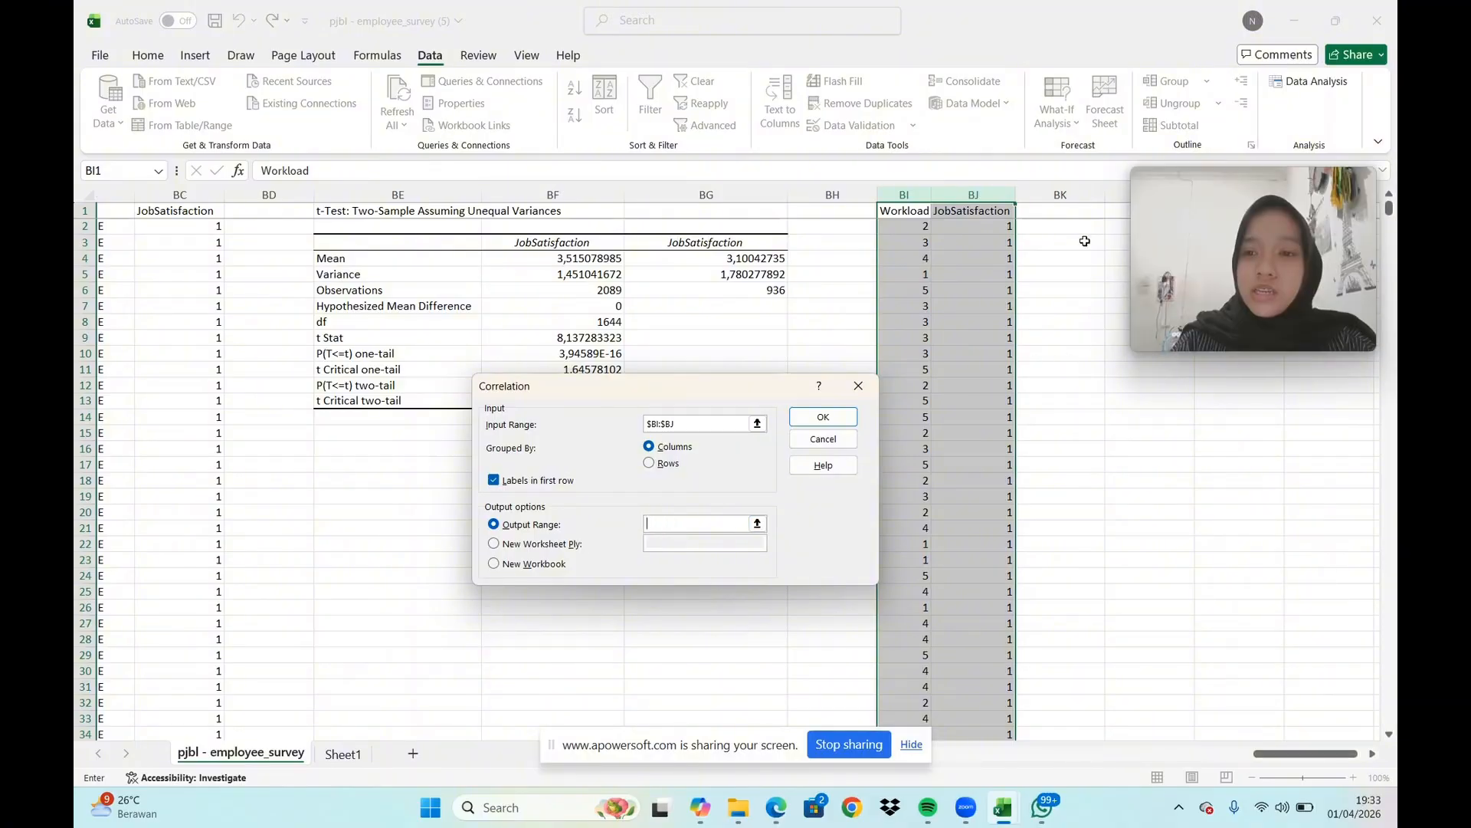
click(1371, 754)
click(1371, 754)
click(924, 215)
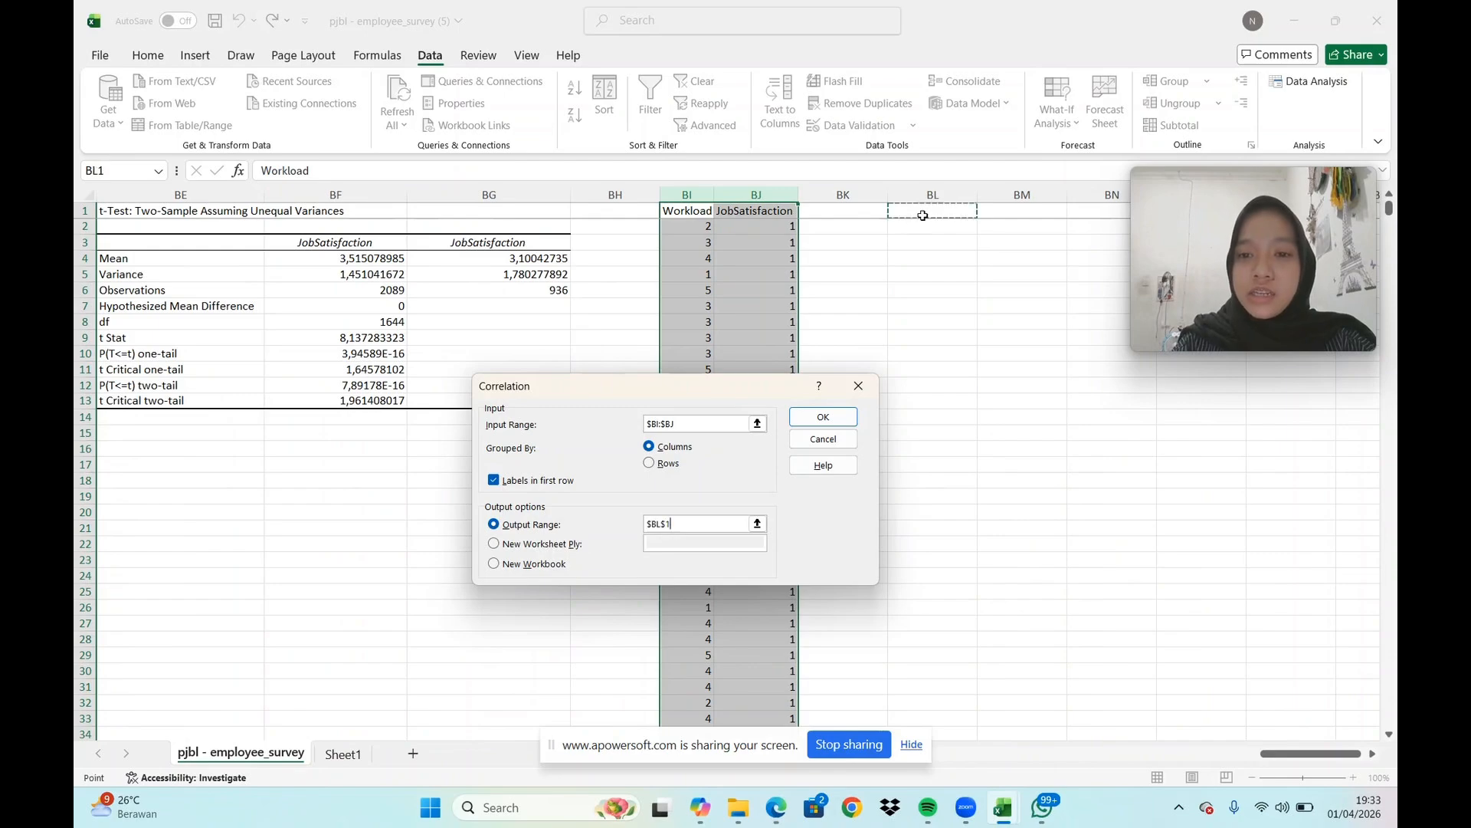
click(824, 418)
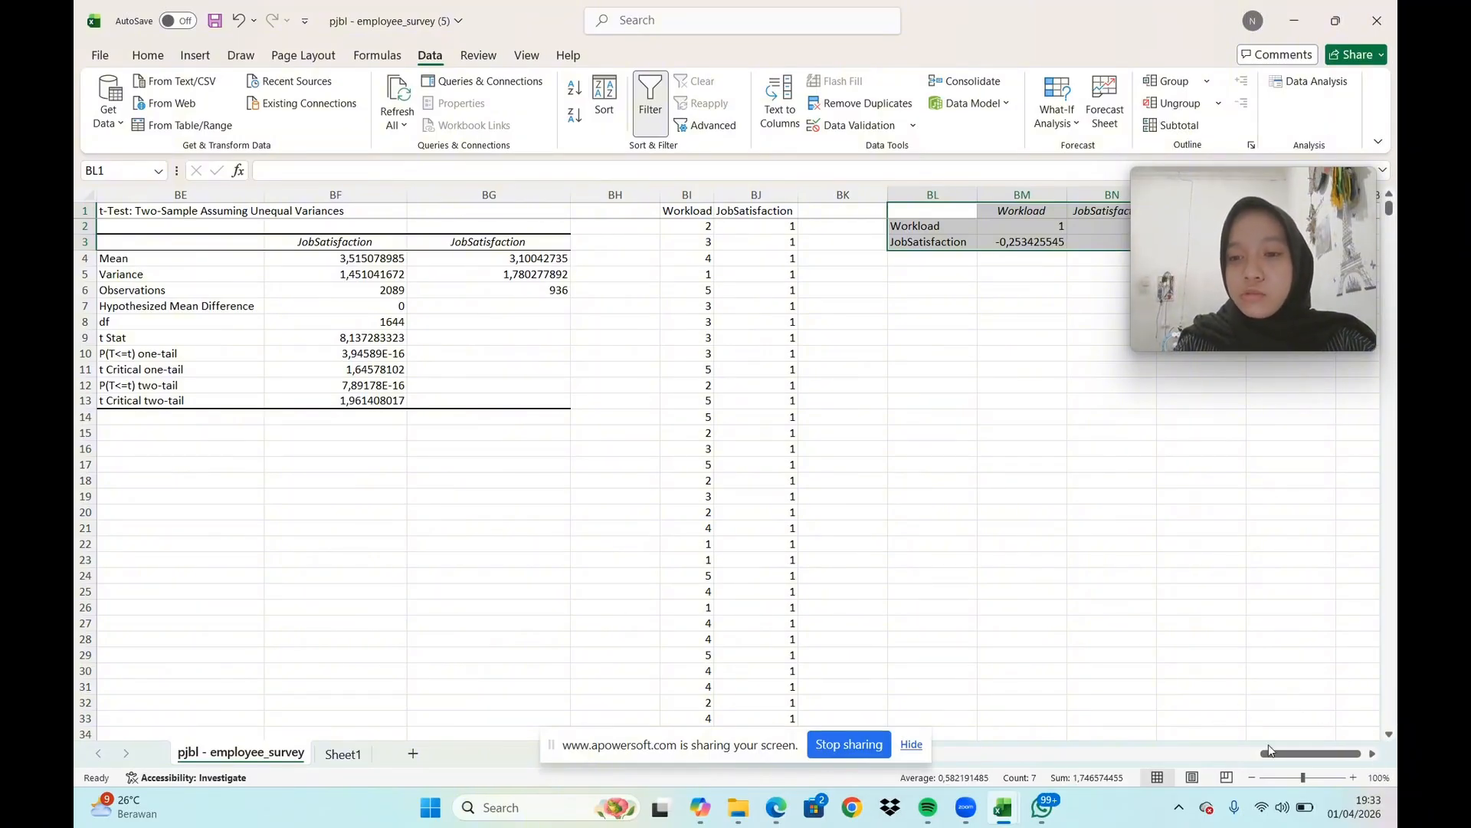
click(1373, 754)
click(1375, 756)
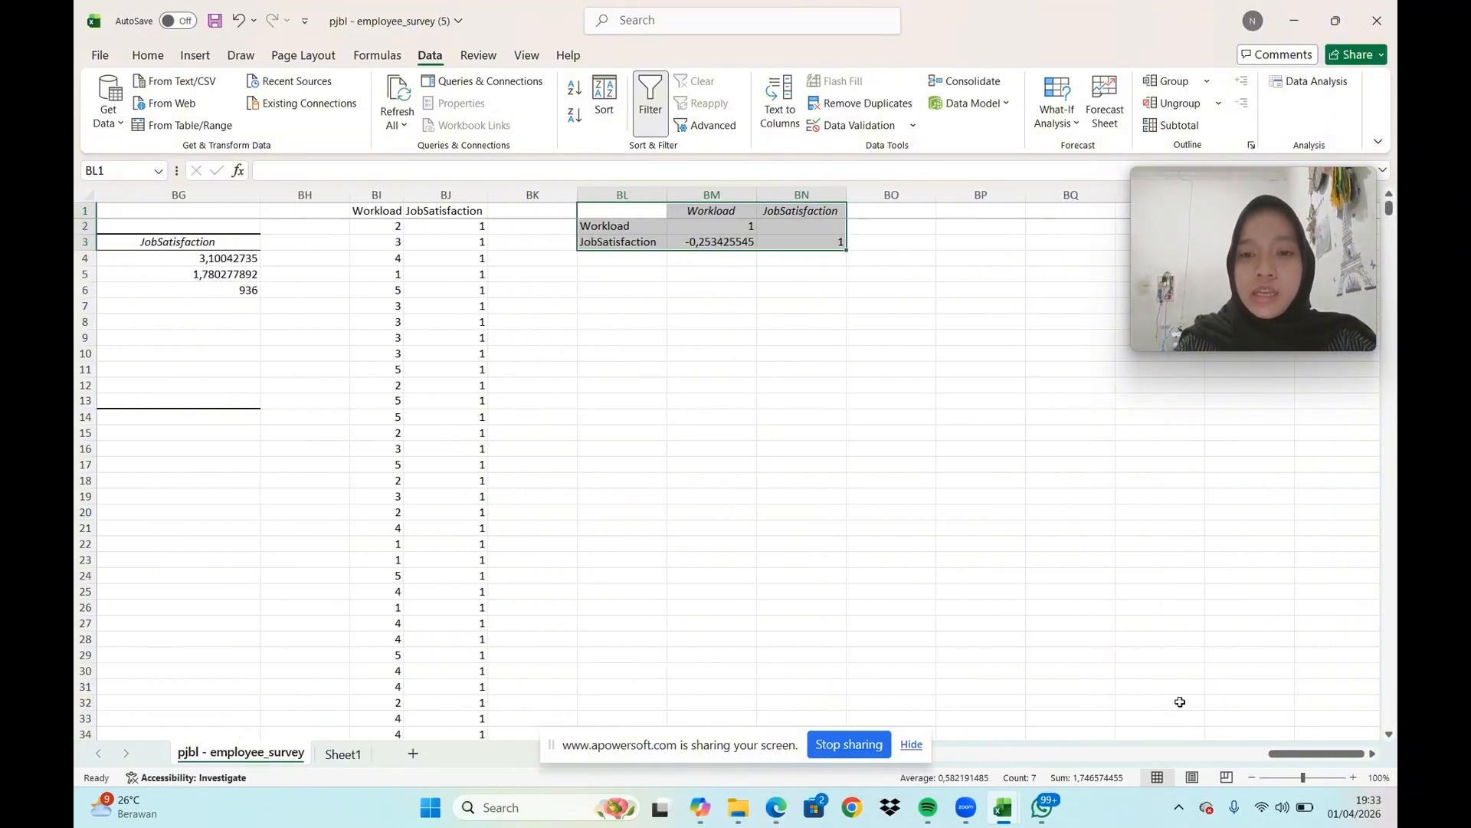